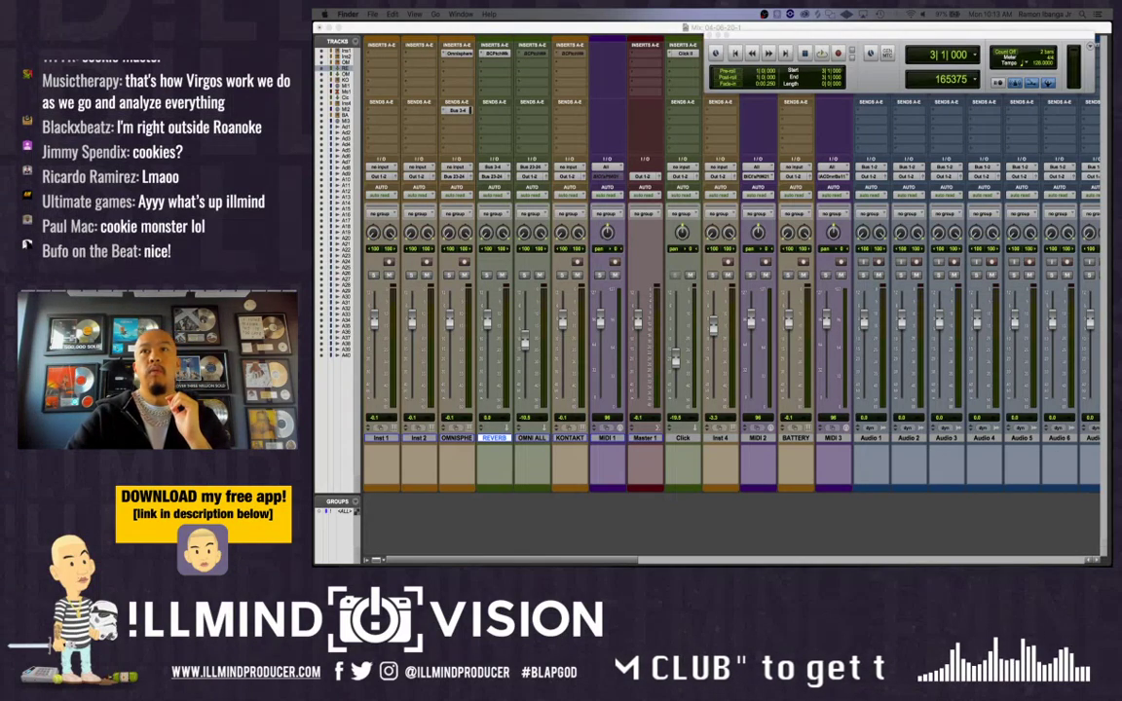
Switch from the Mix window to the Edit window and bring the empty audio tracks into view
click(636, 28)
key(super+equal)
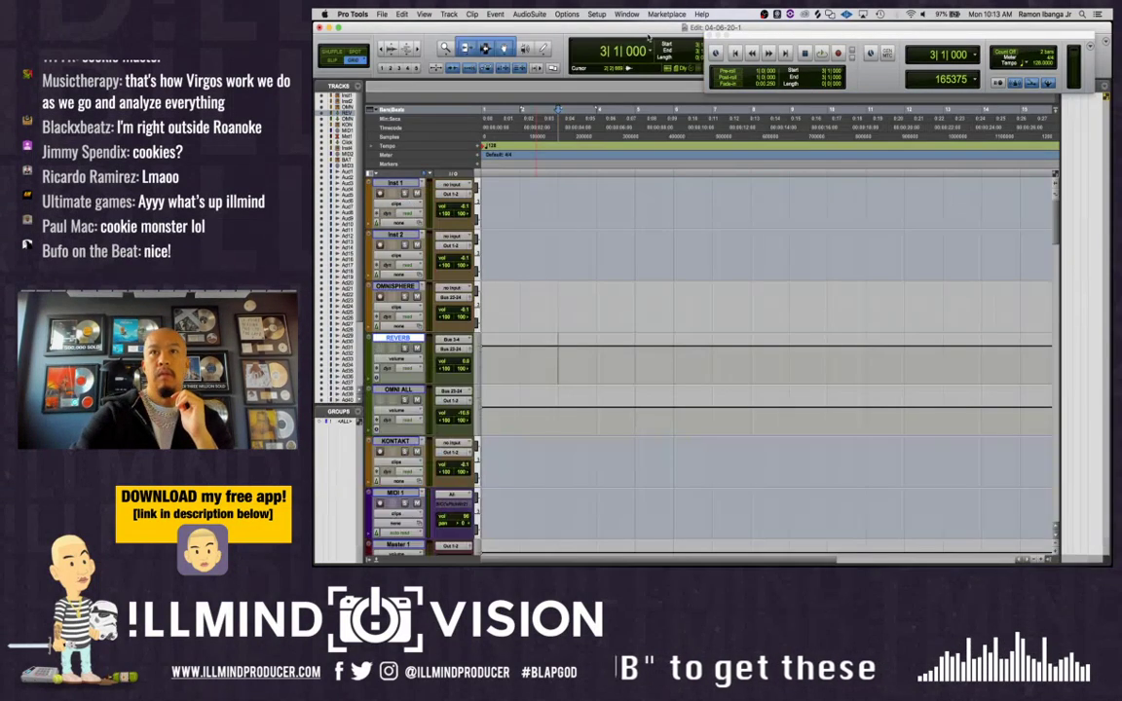
scroll(663, 354, down, 6)
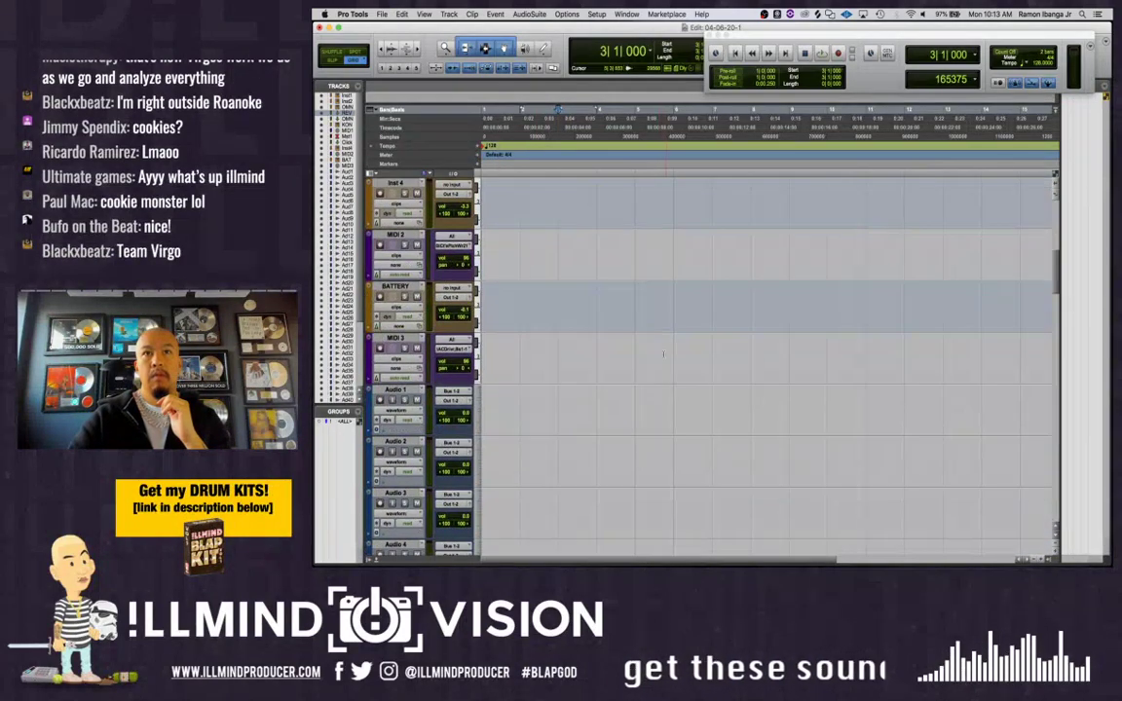
scroll(663, 353, down, 3)
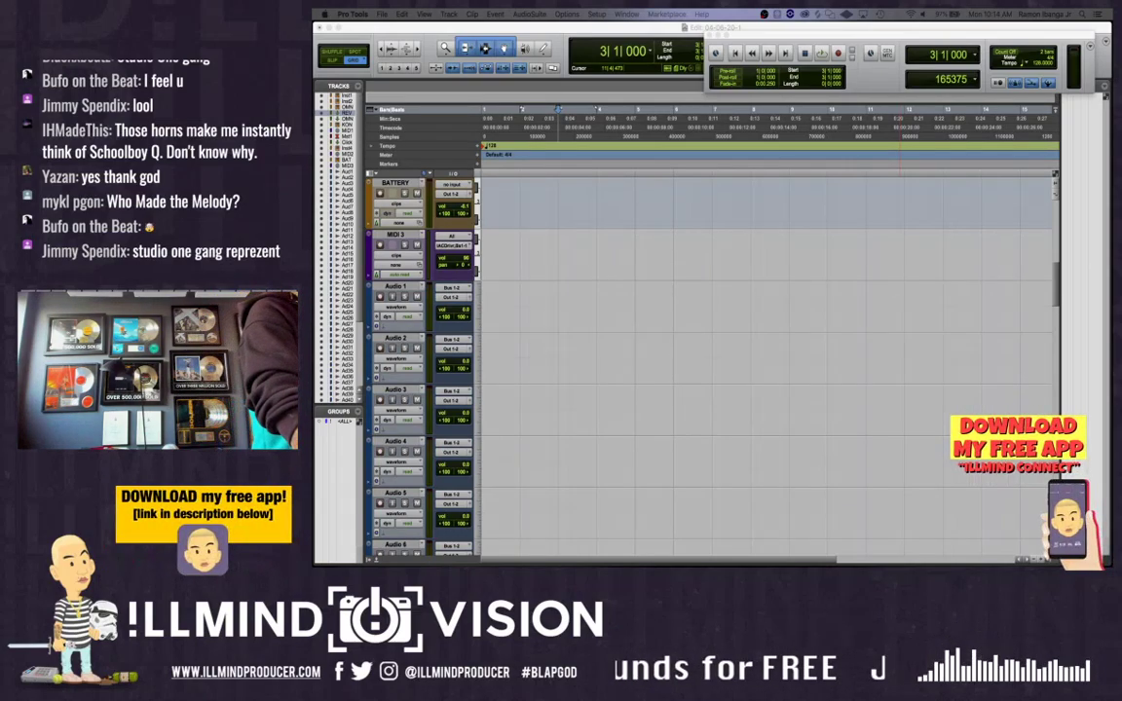
key(XF86AudioLowerVolume)
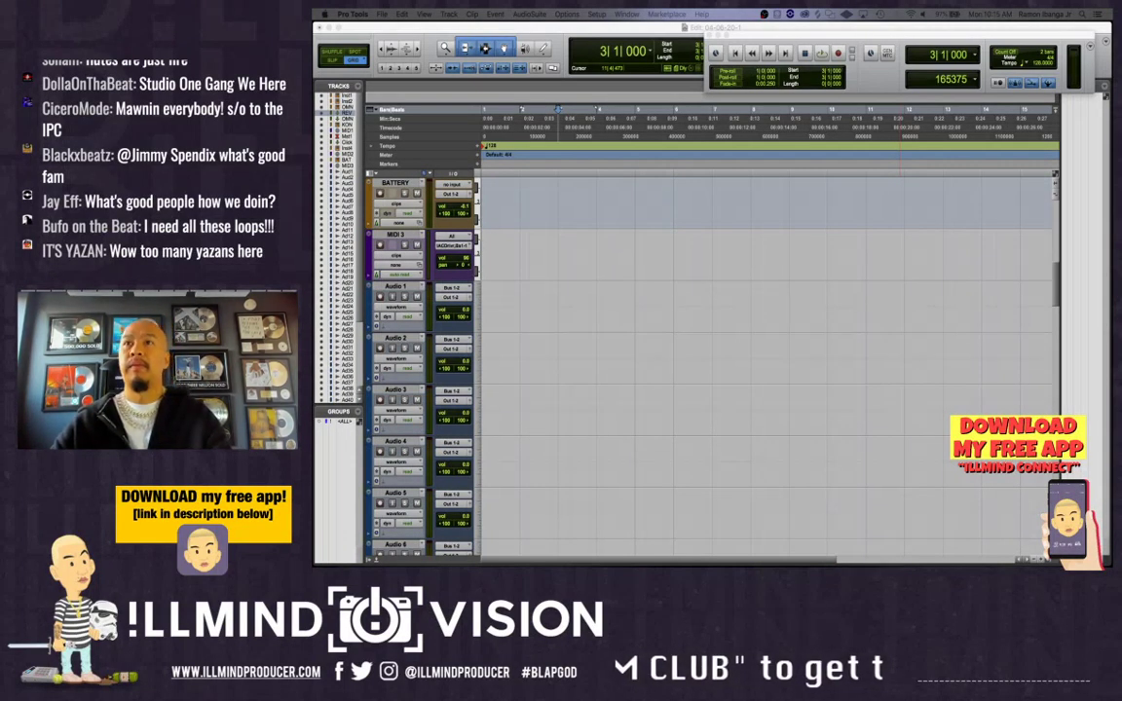
Set the session tempo to 136 BPM
click(1039, 64)
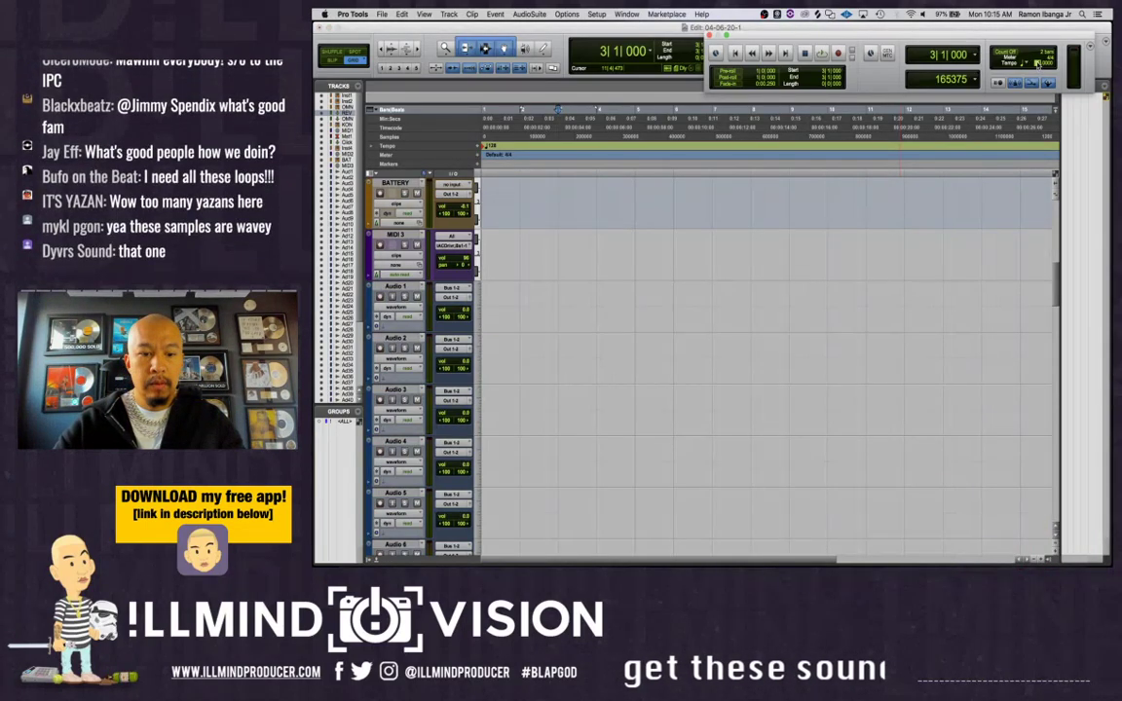
text(136)
key(Return)
Rename the Audio 1 track as XPLOSIVEABAZ
scroll(396, 514, down, 1)
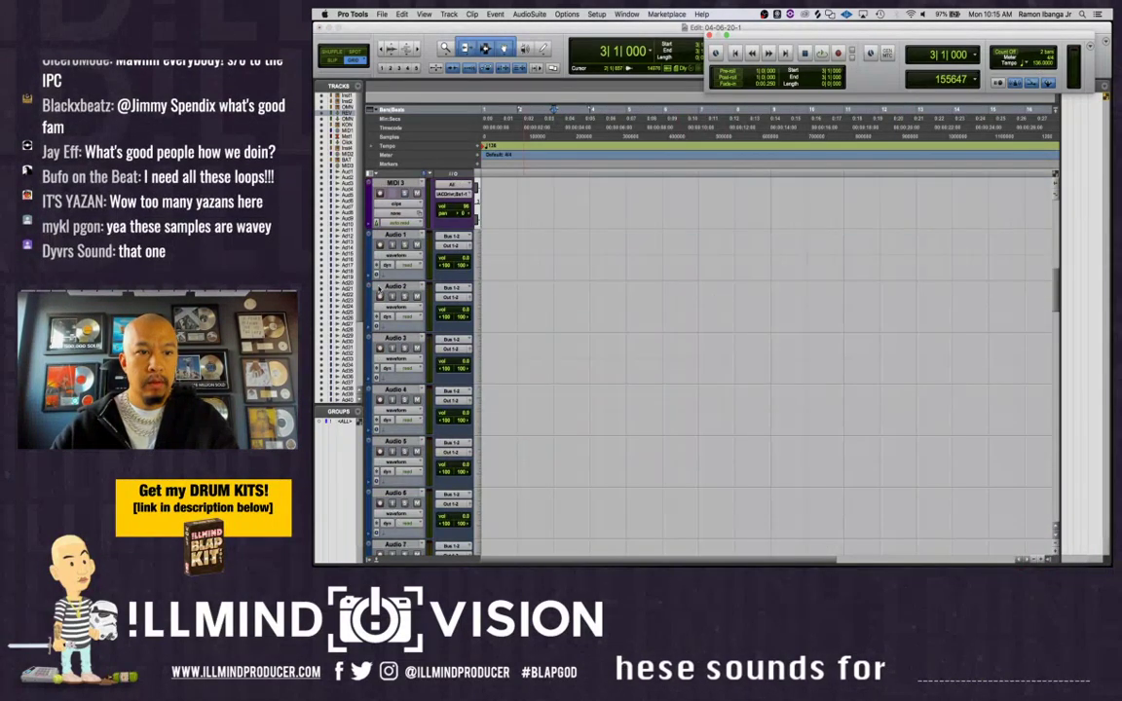
double_click(395, 237)
text(XPL)
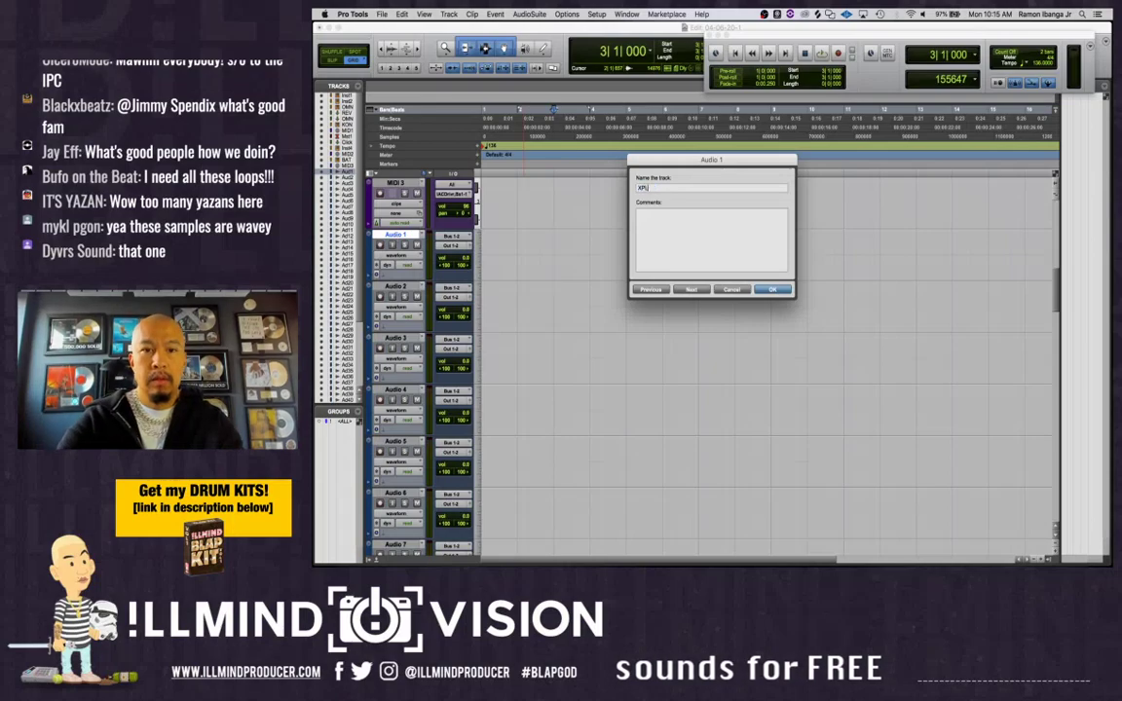
text(OSIVE ABAZ)
key(Return)
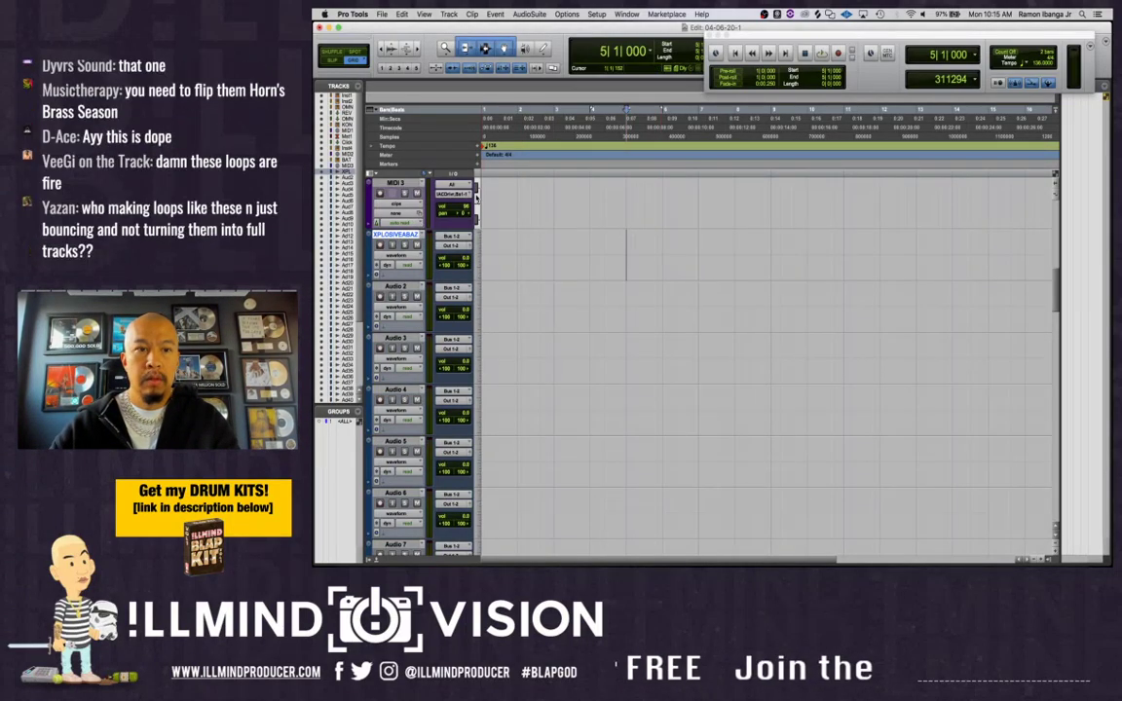
Add a marker at bar 5, then place the "X-plosive & Abaz - distance 136" loop there on the XPLOSIVEABAZ track and play it
key(KP_Enter)
key(Return)
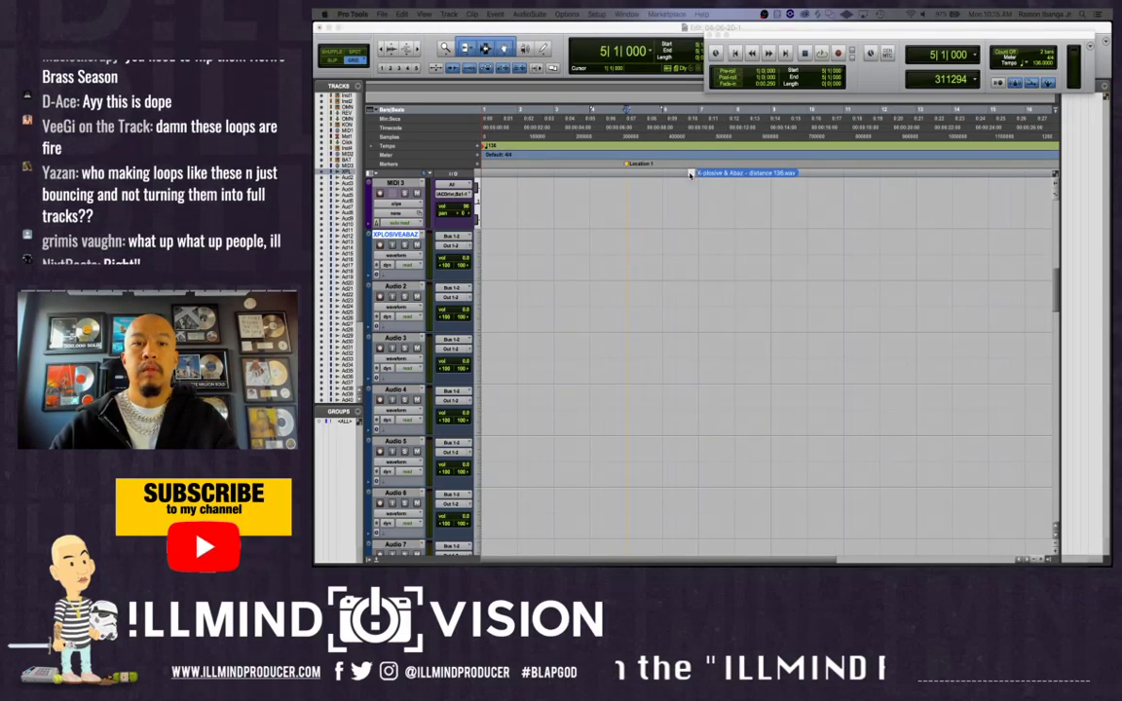
drag(691, 174, 626, 250)
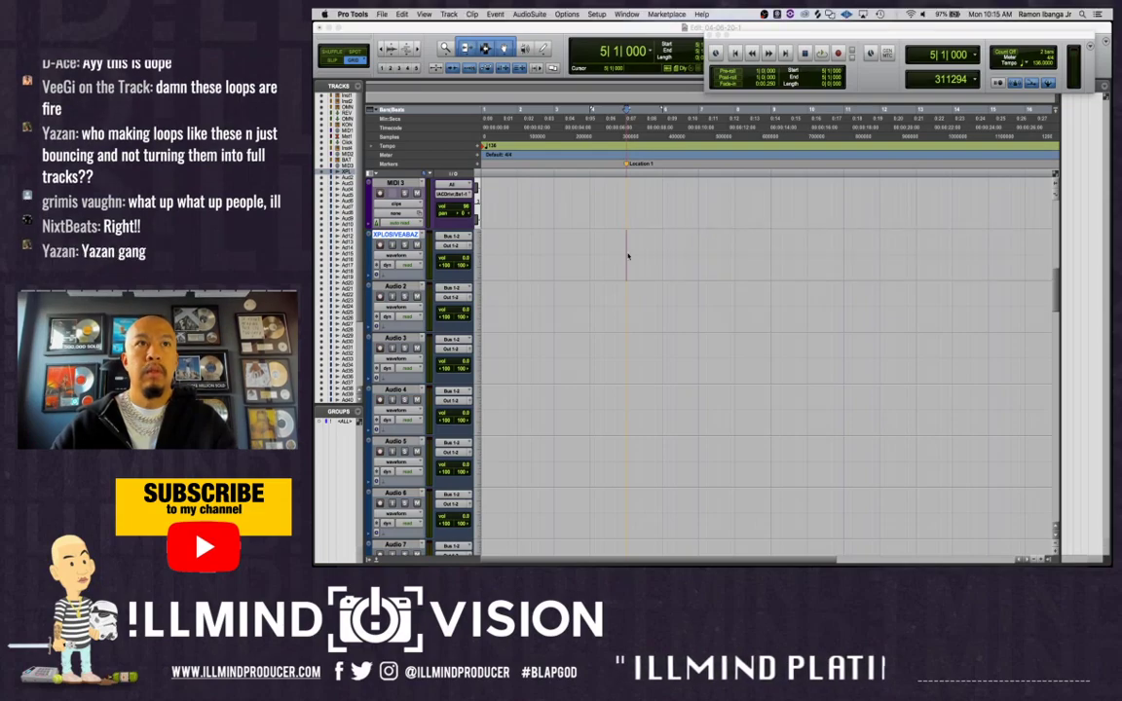
key(space)
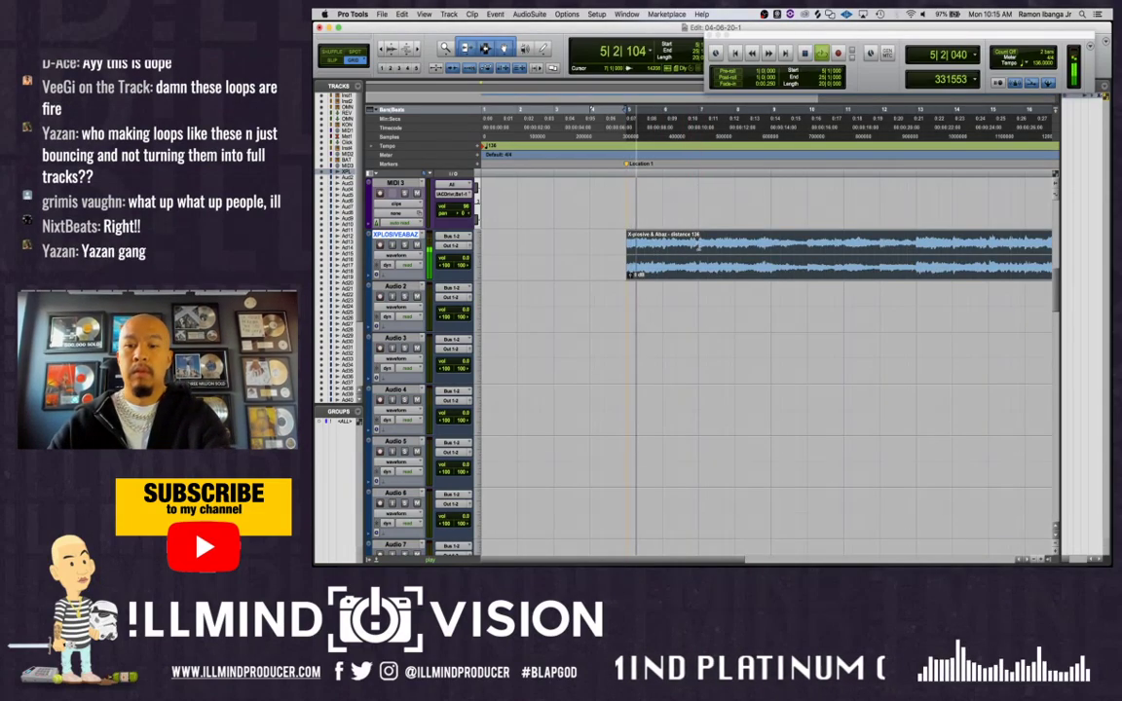
During playback, lower the loop track's fader to about -14 dB and raise the Click fader to about -17.7 dB in the Mix window
key(super+equal)
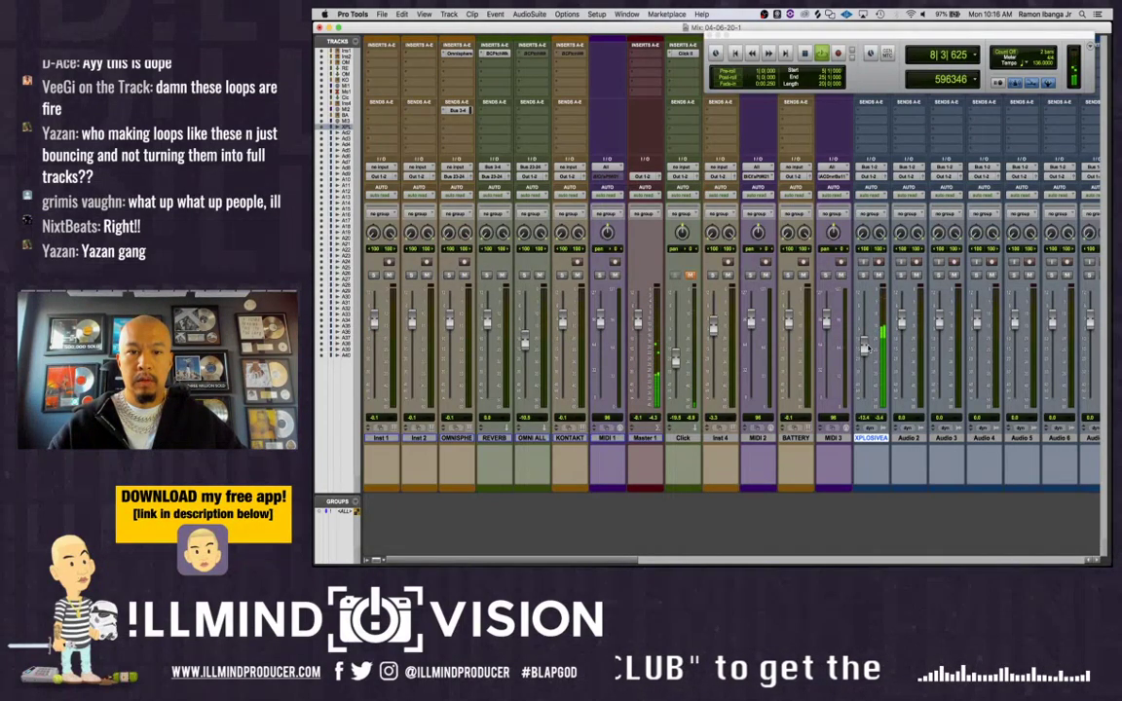
key(XF86AudioLowerVolume)
key(XF86AudioRaiseVolume)
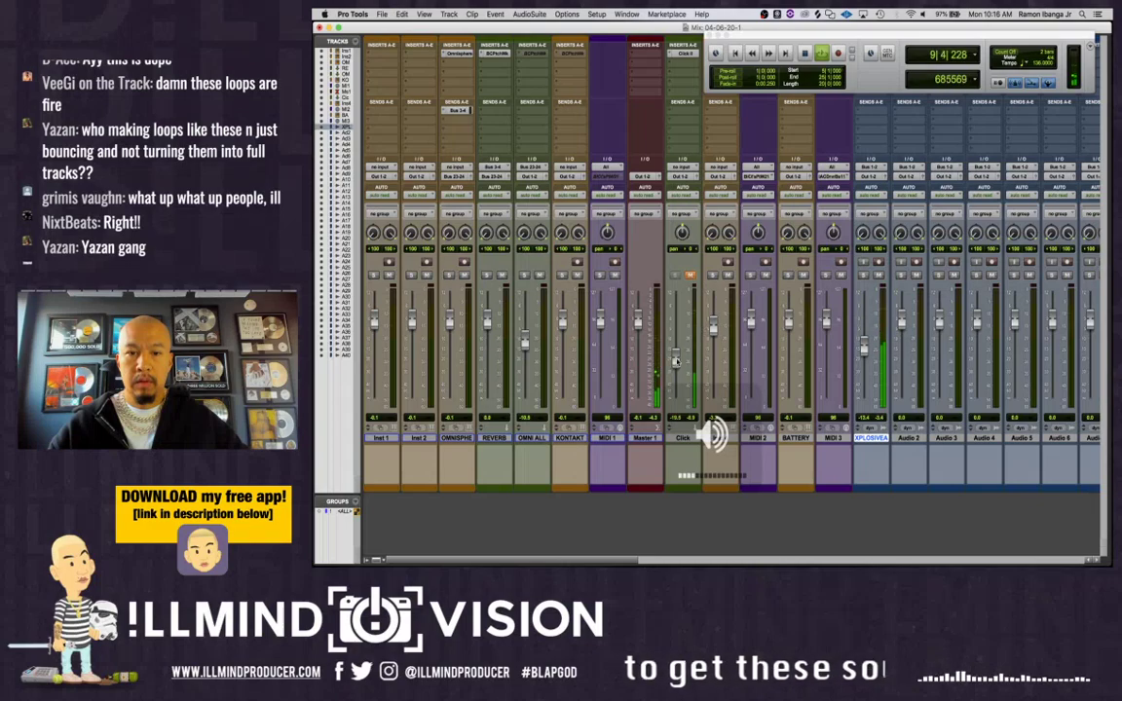
drag(677, 362, 679, 359)
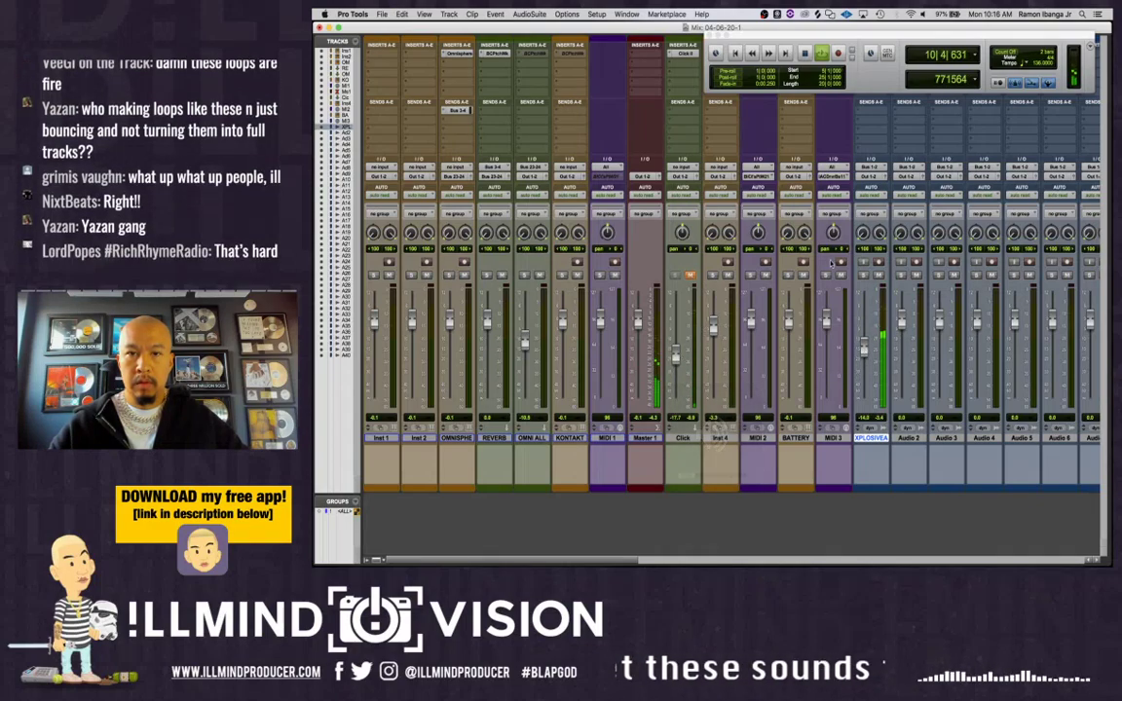
Close the floating Transport window and return to the Edit window
click(710, 36)
key(XF86AudioRaiseVolume)
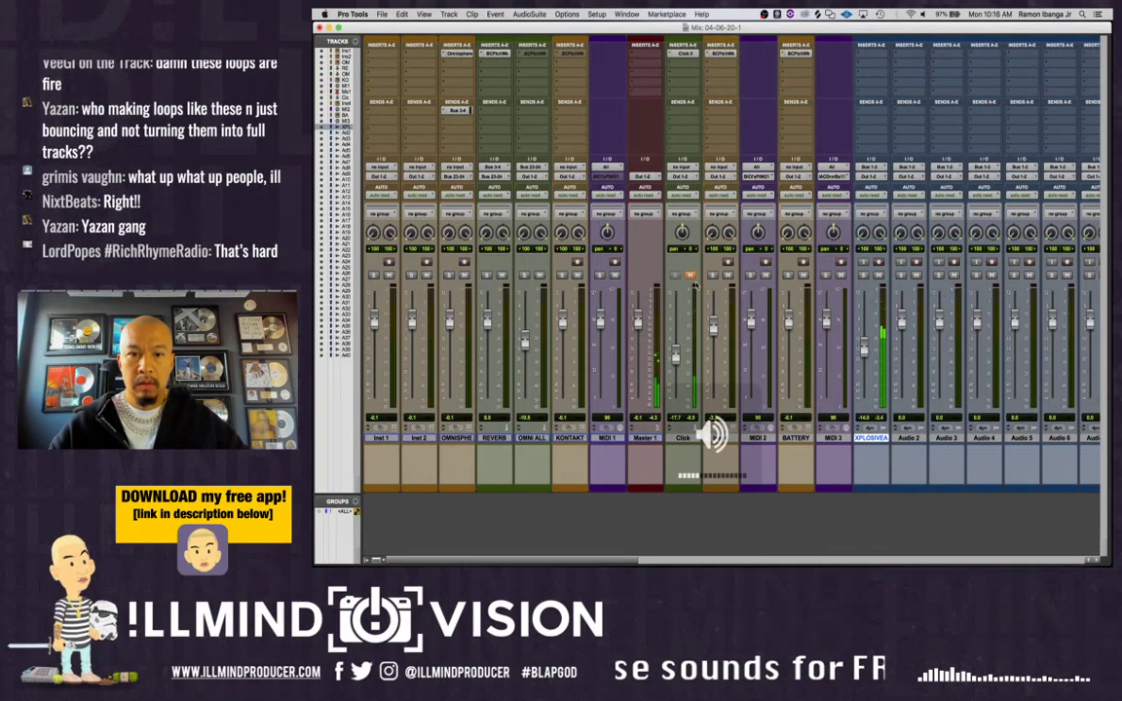
key(super+equal)
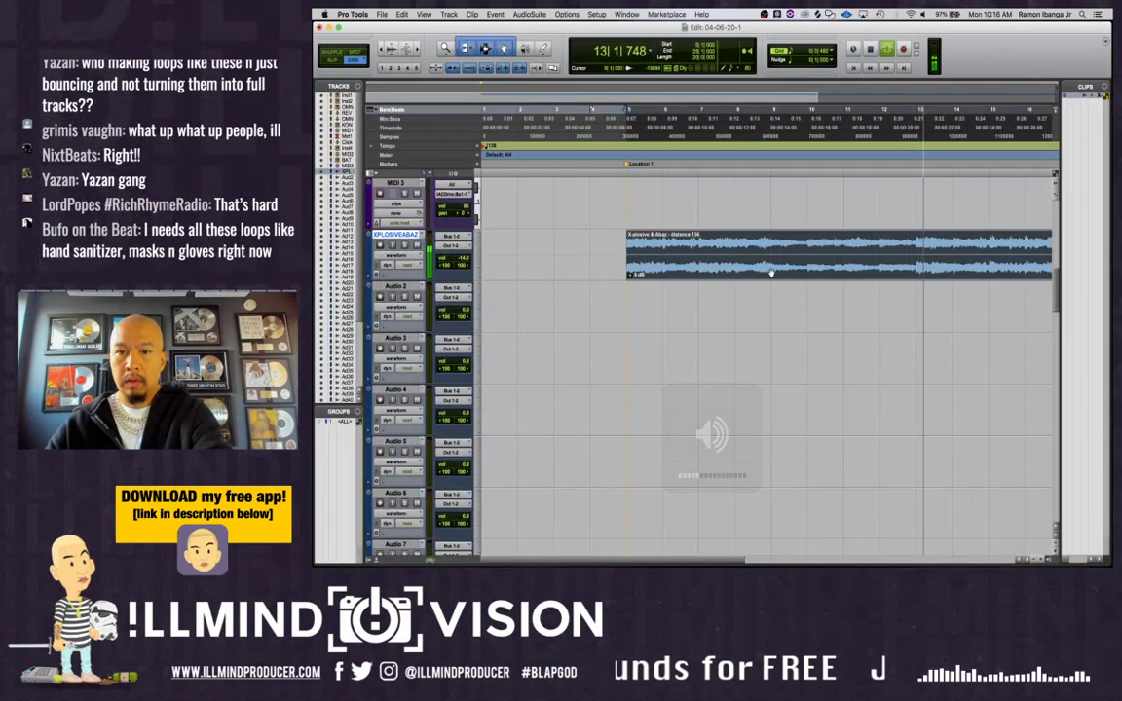
Split the loop clip on the XPLOSIVEABAZ track at bars 13, 21 and 17
click(700, 241)
key(super+bracketright)
key(super+bracketright)
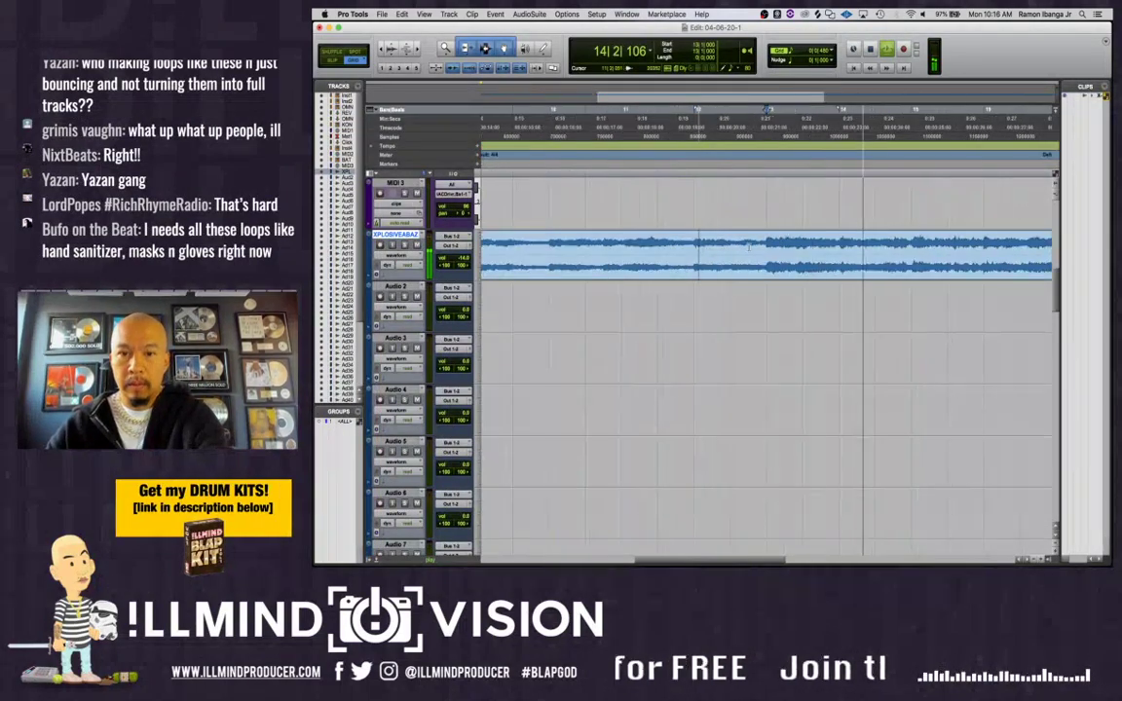
key(super+bracketleft)
key(super+bracketleft)
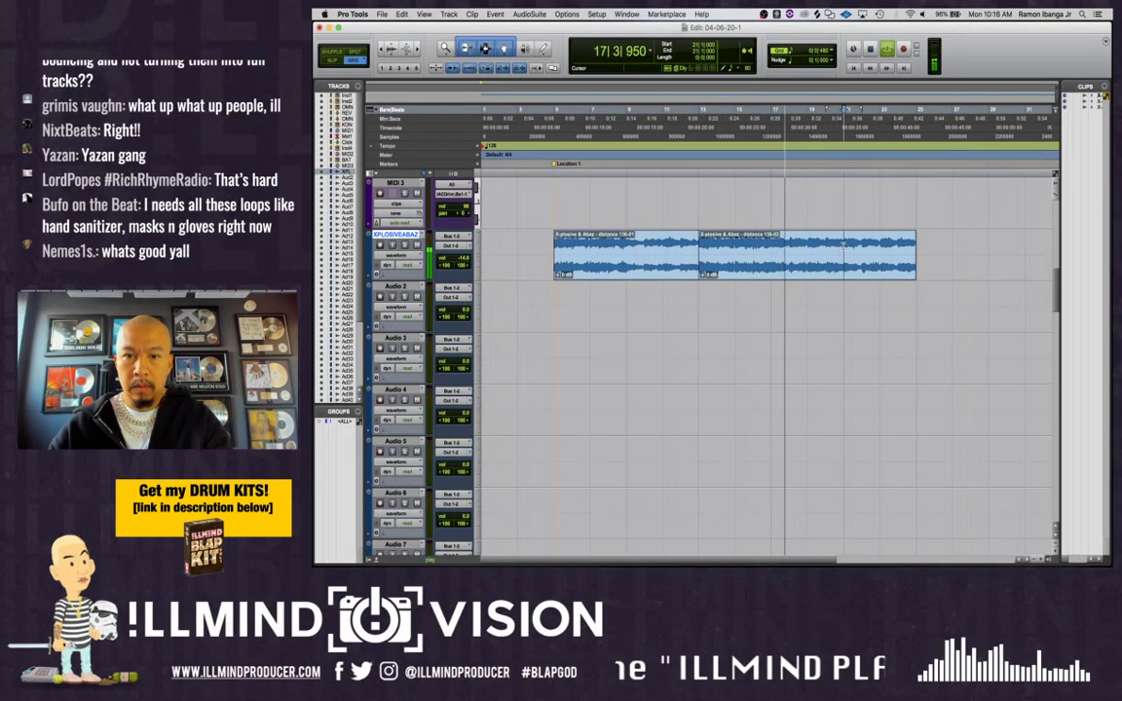
key(super+e)
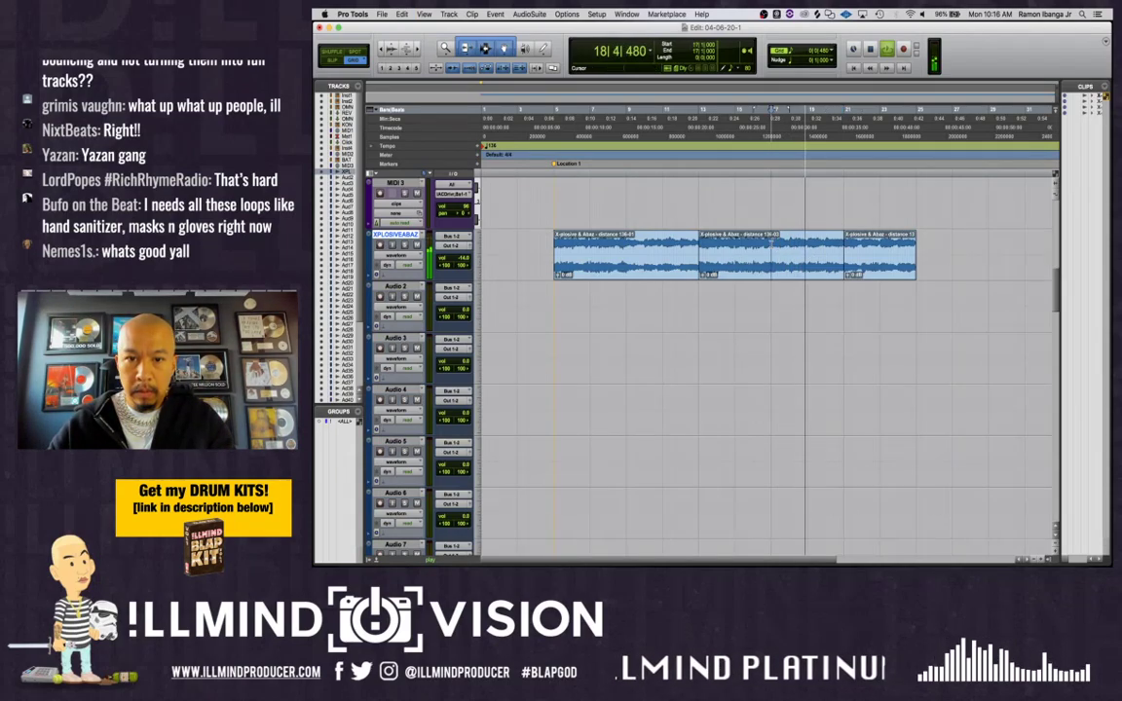
click(776, 246)
key(super+e)
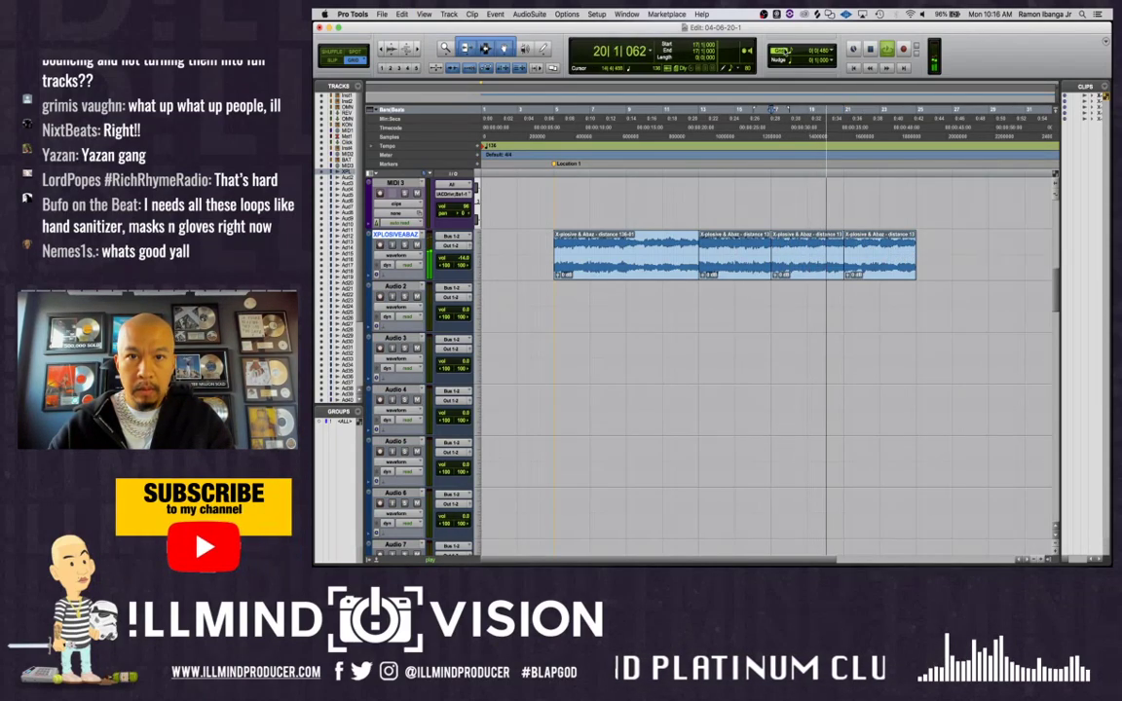
Set the grid value to a 1/4 note and split the first loop clip at bar 9
click(785, 51)
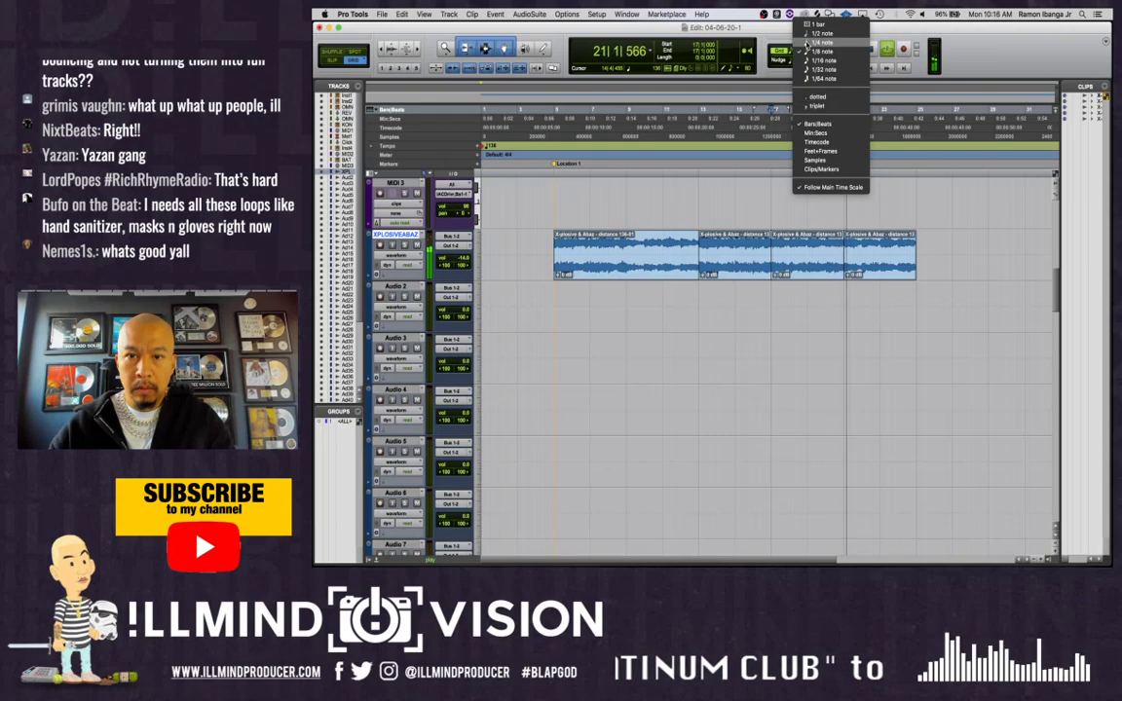
click(818, 50)
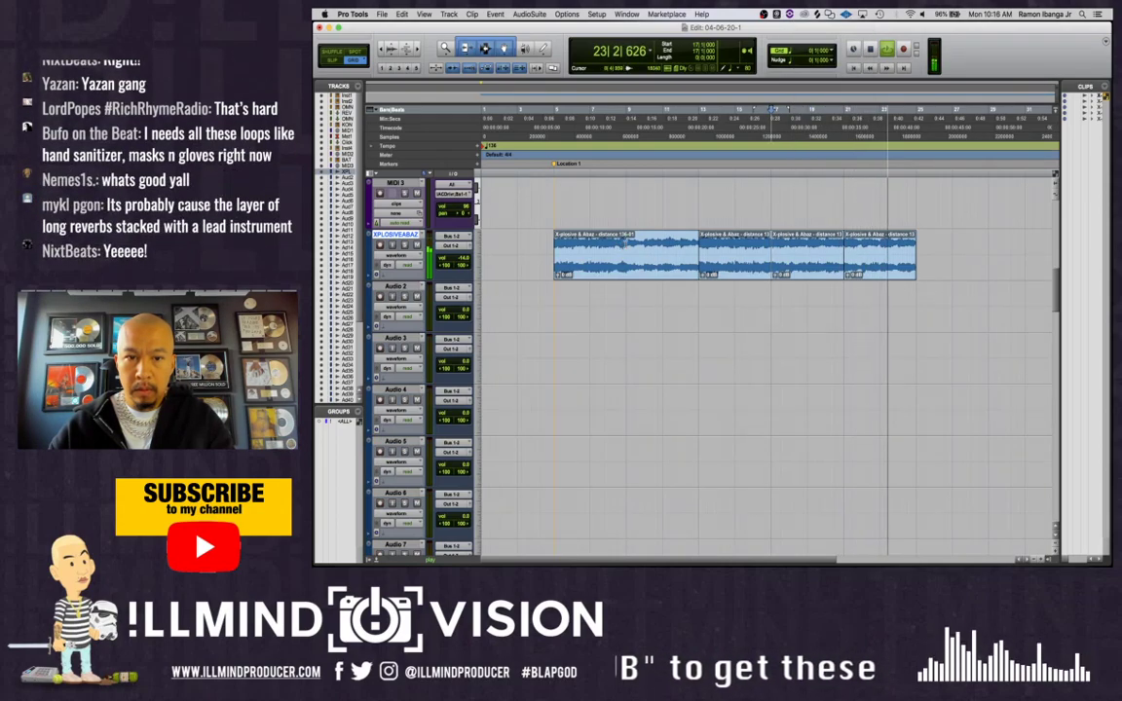
key(space)
key(super+e)
key(space)
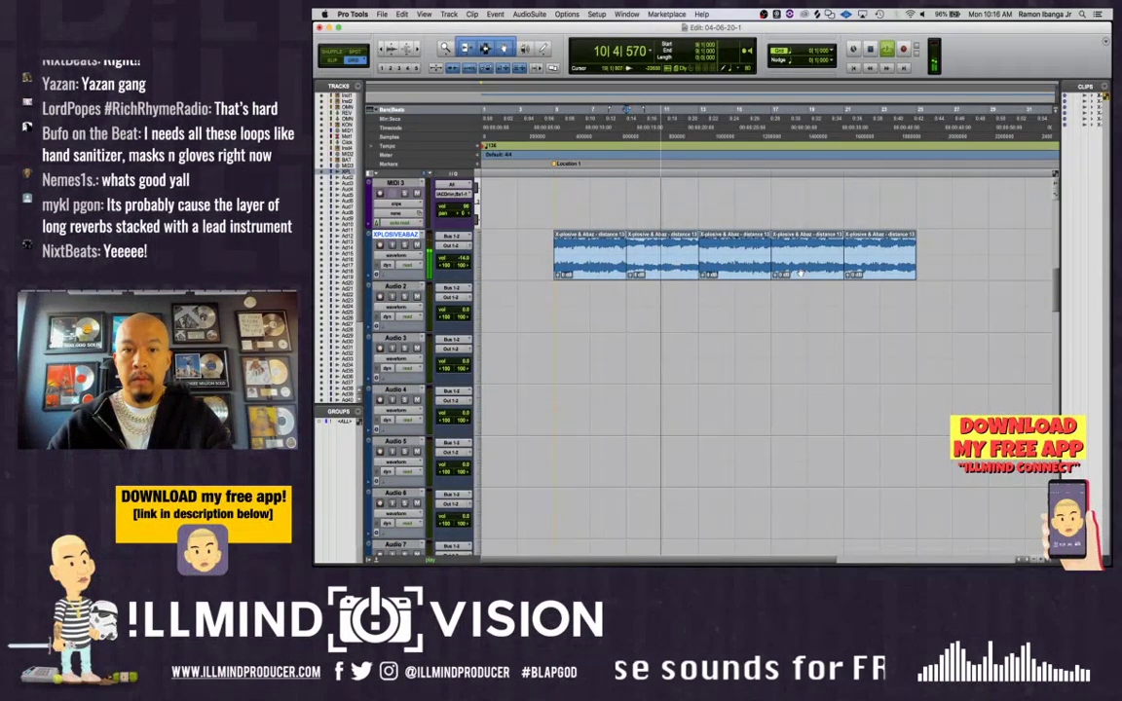
Play back the clip starting at bar 9, then stop and select the audio from bar 13 onward
click(675, 266)
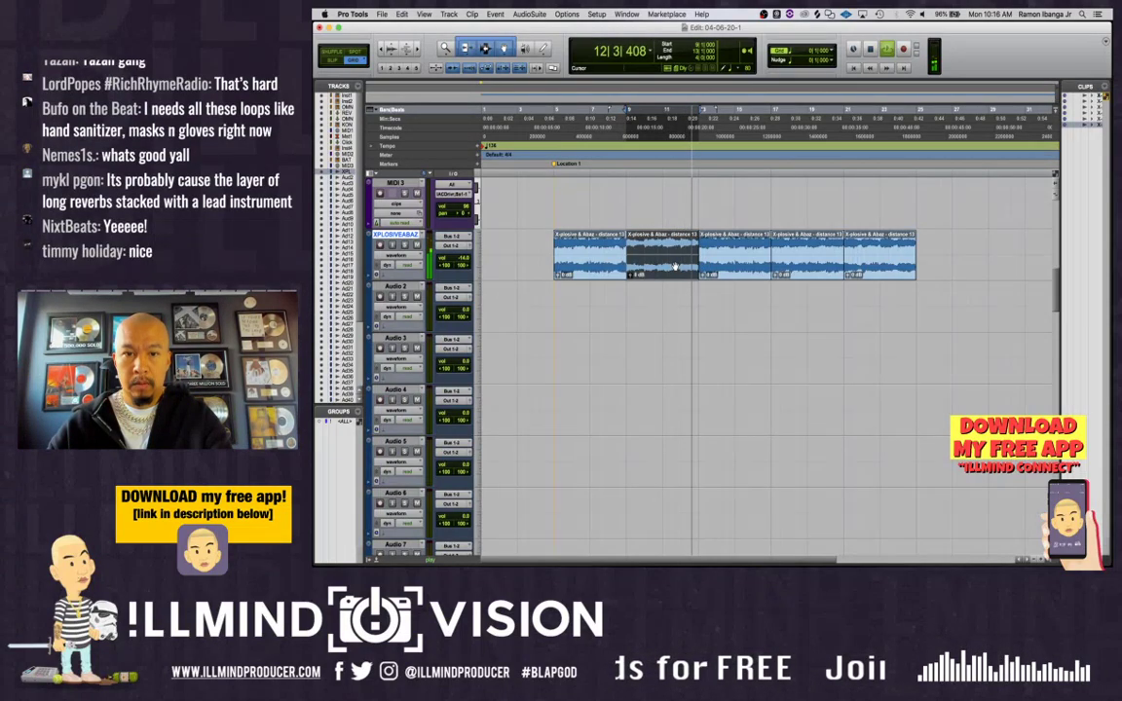
key(space)
key(space)
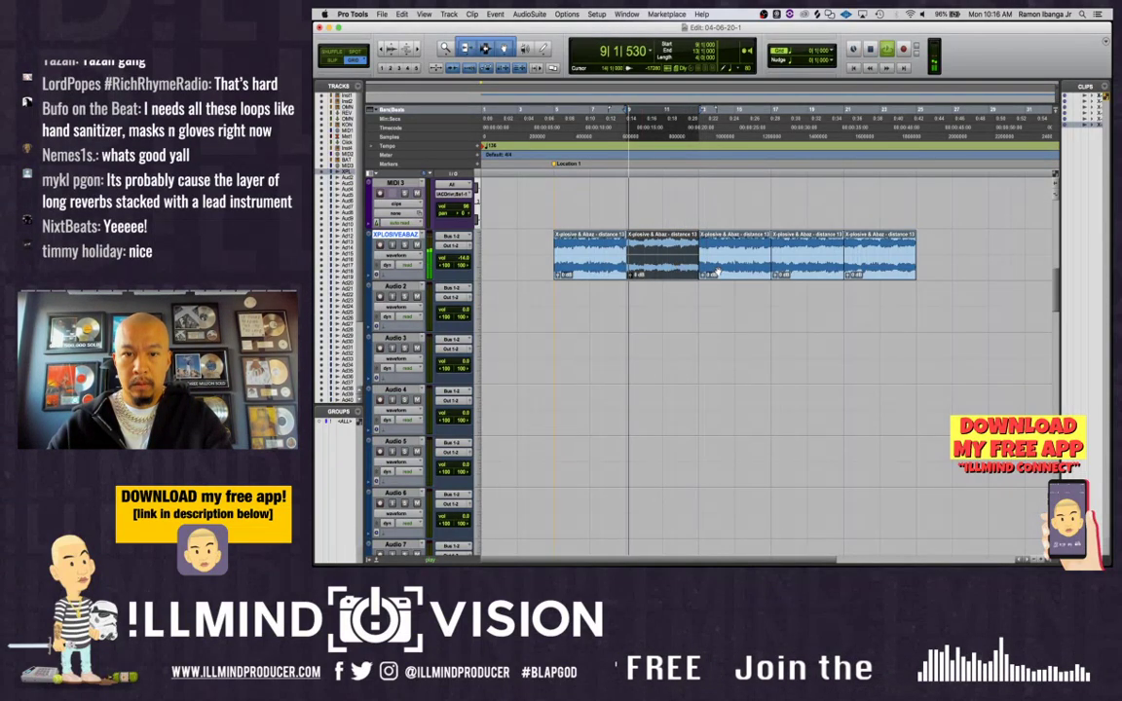
click(736, 268)
key(space)
shift+click(884, 261)
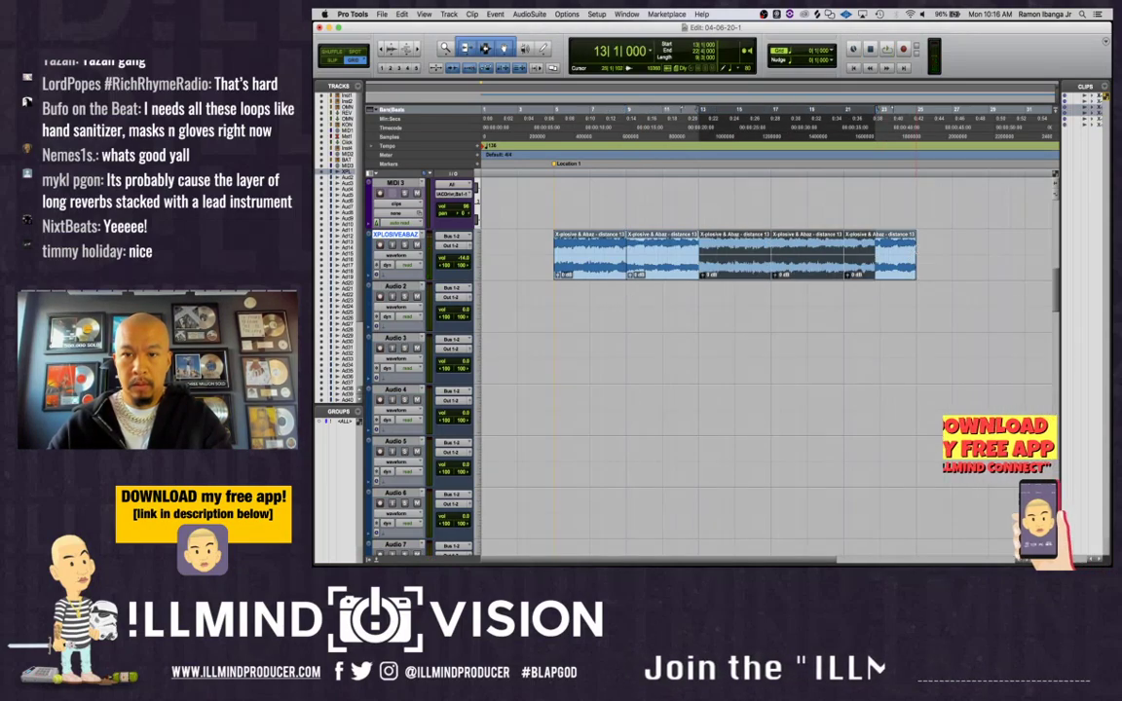
Examine closely where the last loop clip ends at bar 25, then return to an overview of all clips
click(917, 247)
key(t)
key(t)
key(t)
key(t)
key(t)
key(t)
key(t)
key(t)
key(t)
key(t)
key(t)
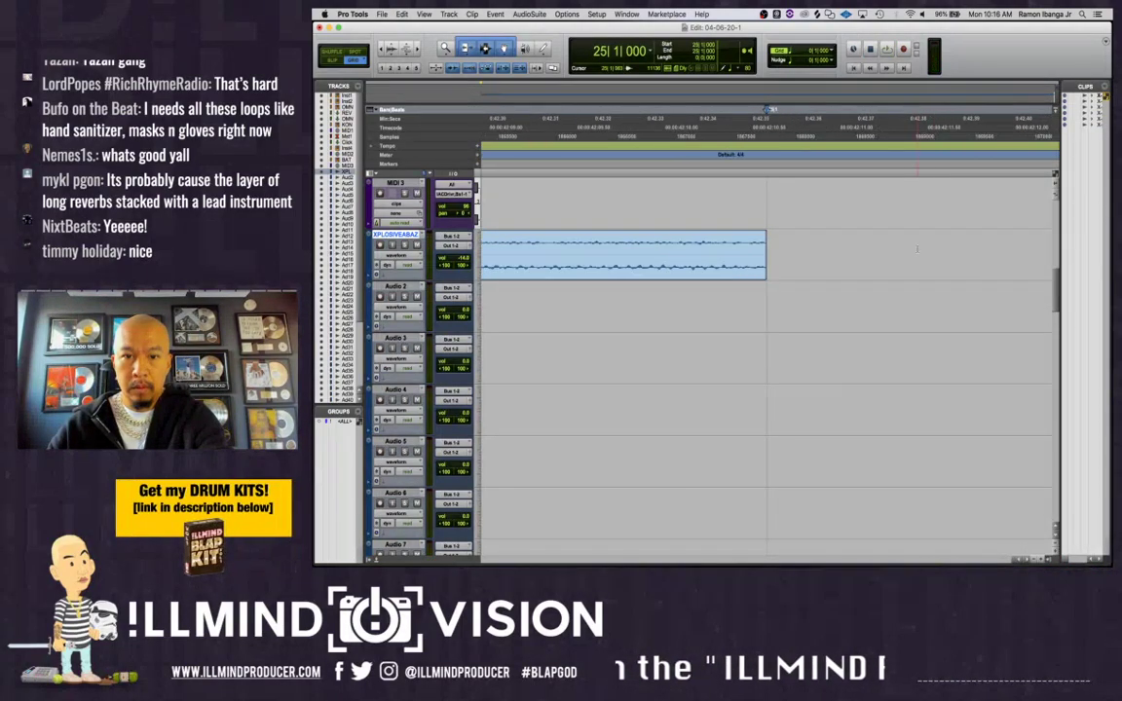
key(r)
key(r)
key(r)
key(r)
key(r)
key(r)
key(r)
key(r)
key(r)
key(r)
key(r)
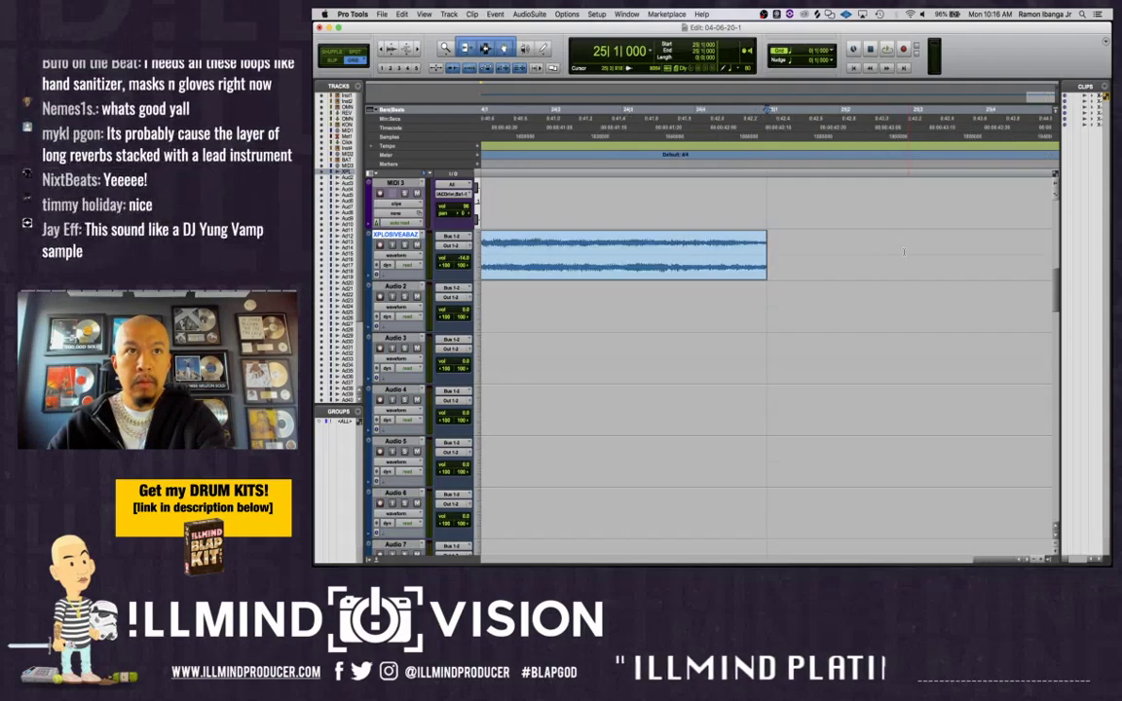
key(r)
key(r)
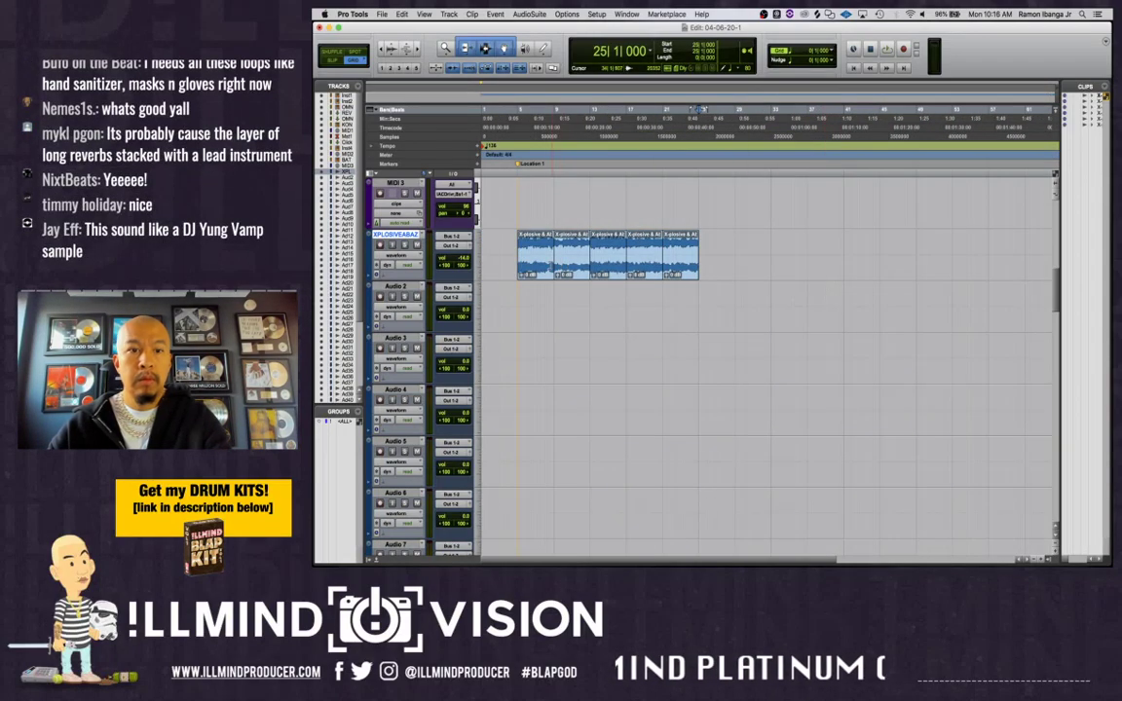
Play from the first clip and move the three clips from bar 13 onward so they start around bar 23
click(541, 270)
key(space)
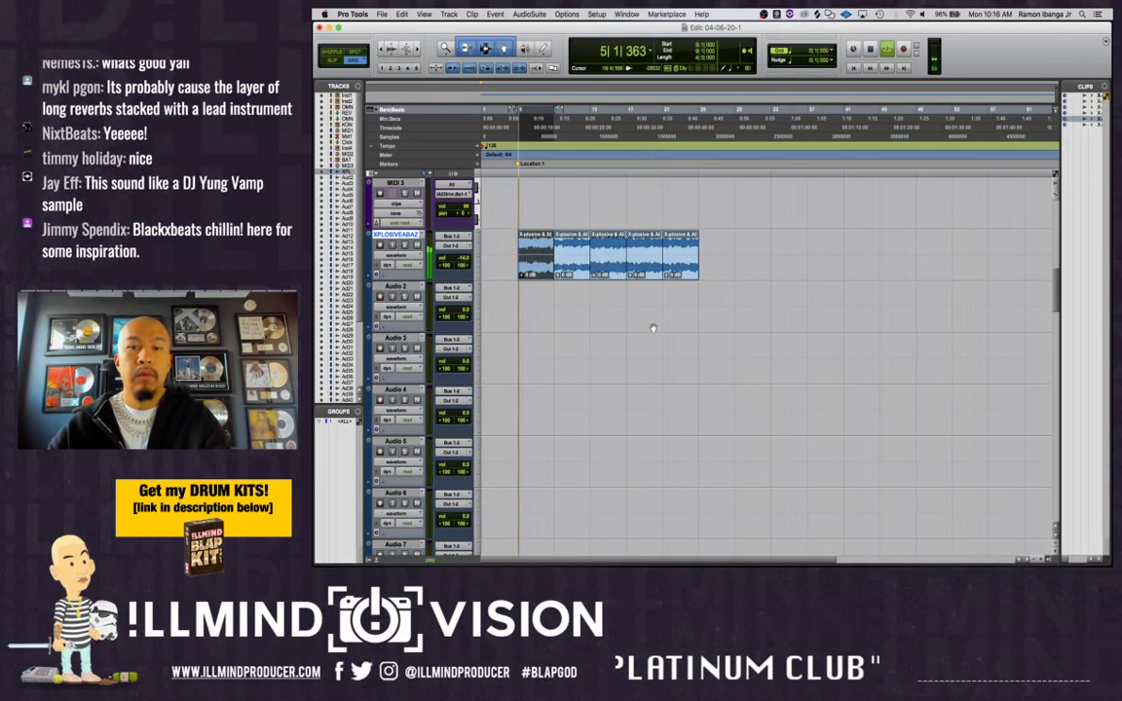
key(t)
scroll(699, 325, right, 3)
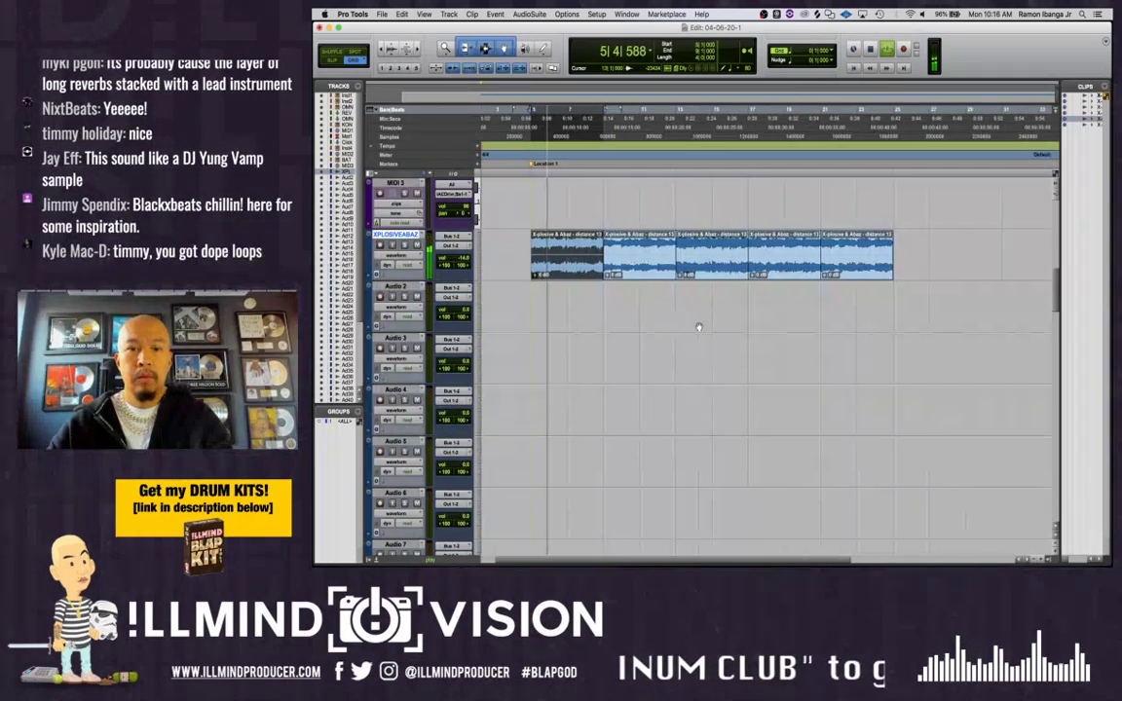
click(691, 272)
shift+click(819, 270)
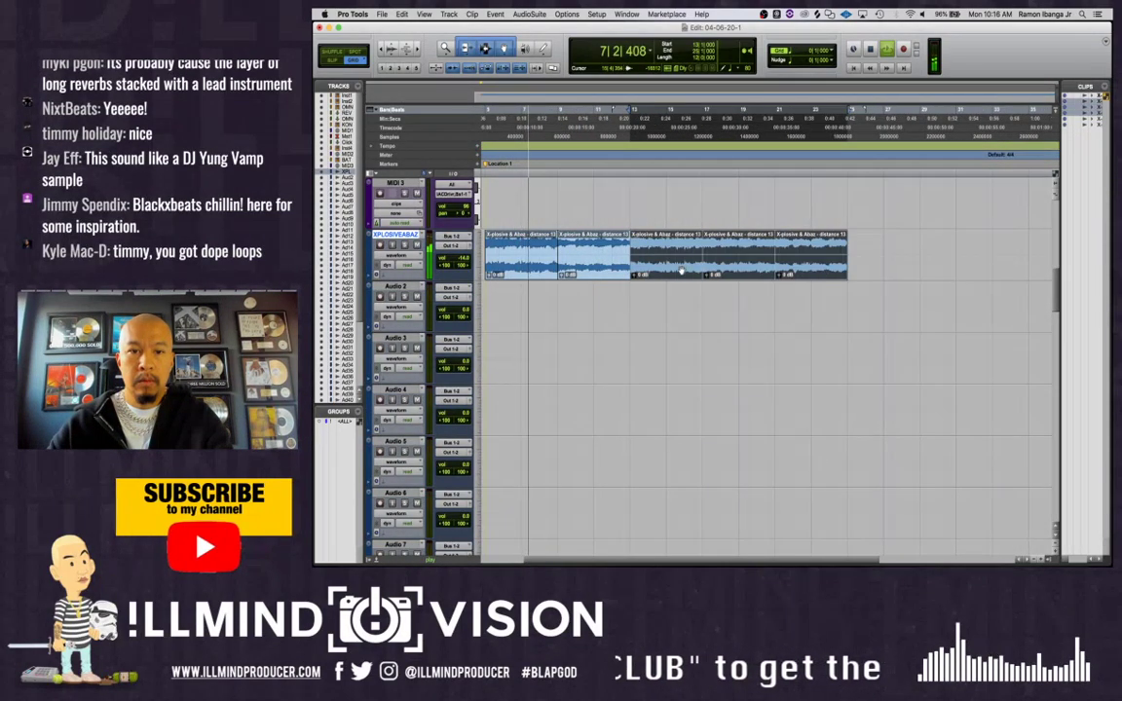
drag(683, 270, 863, 269)
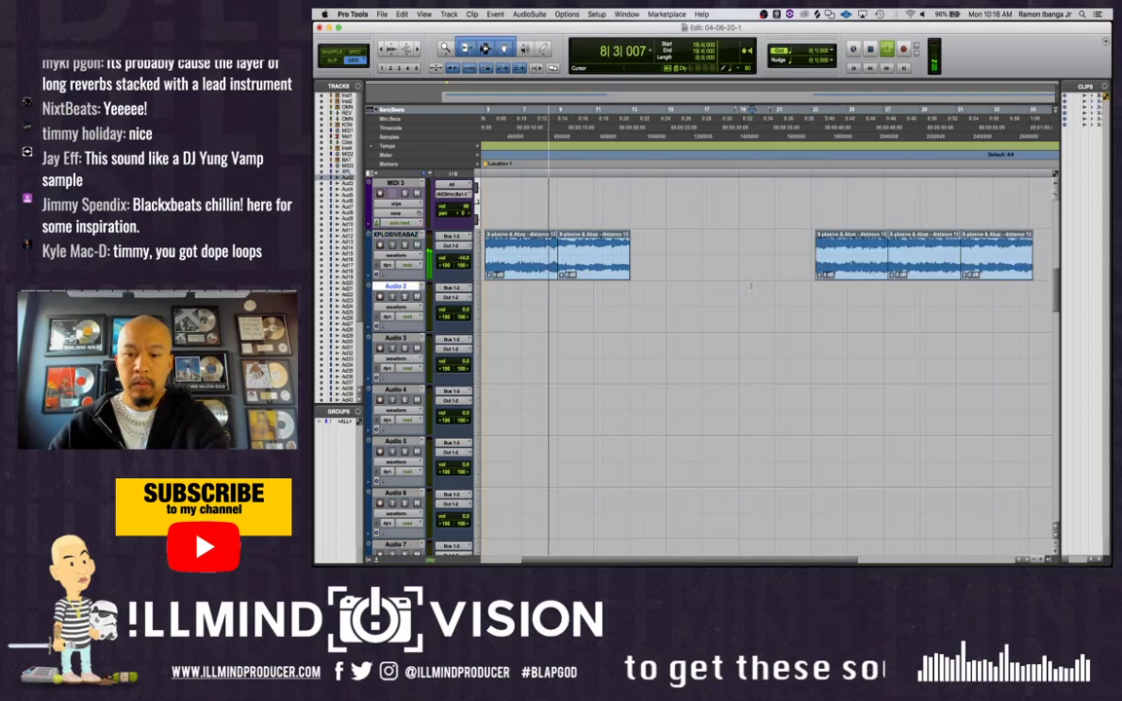
key(r)
Stop playback and audition the second clip from bar 9 on its own
key(space)
click(573, 269)
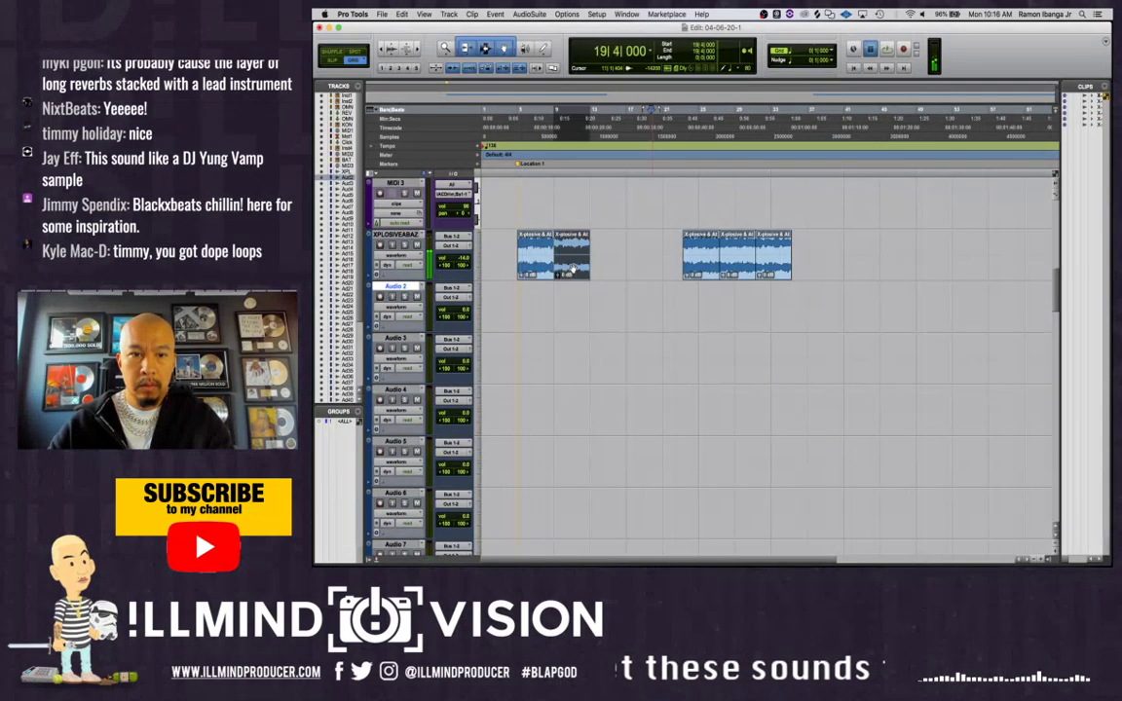
key(space)
key(t)
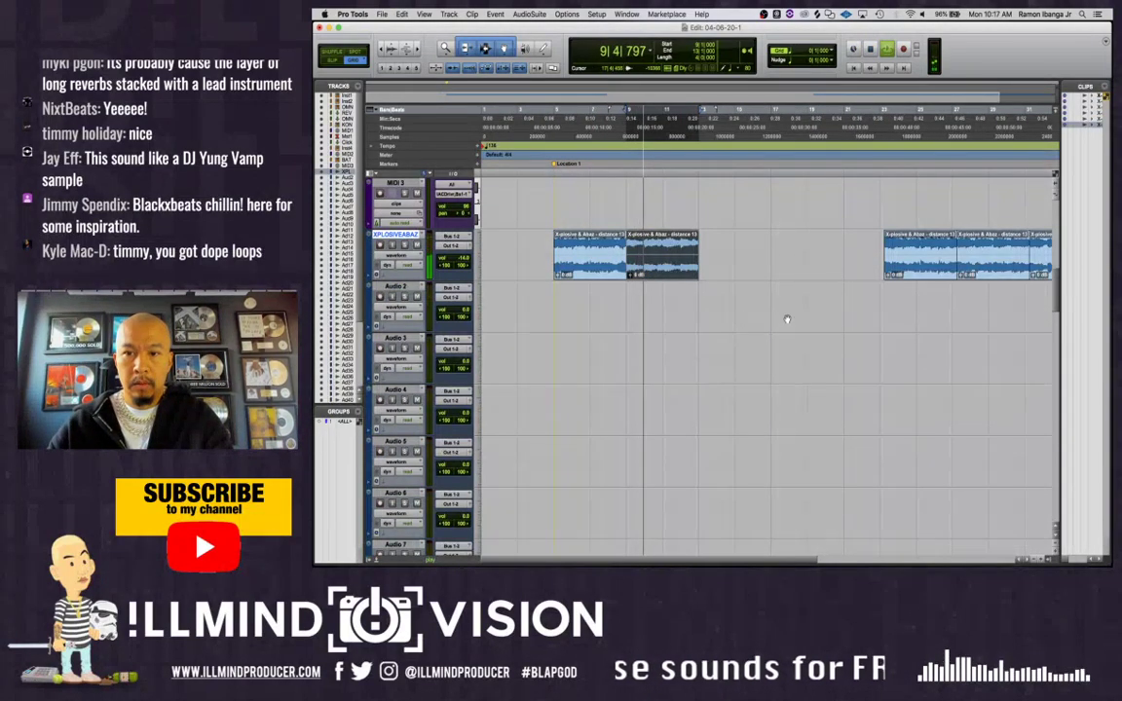
Copy the last clip at bar 31 and paste it at bar 13, directly after the second clip
scroll(783, 325, right, 3)
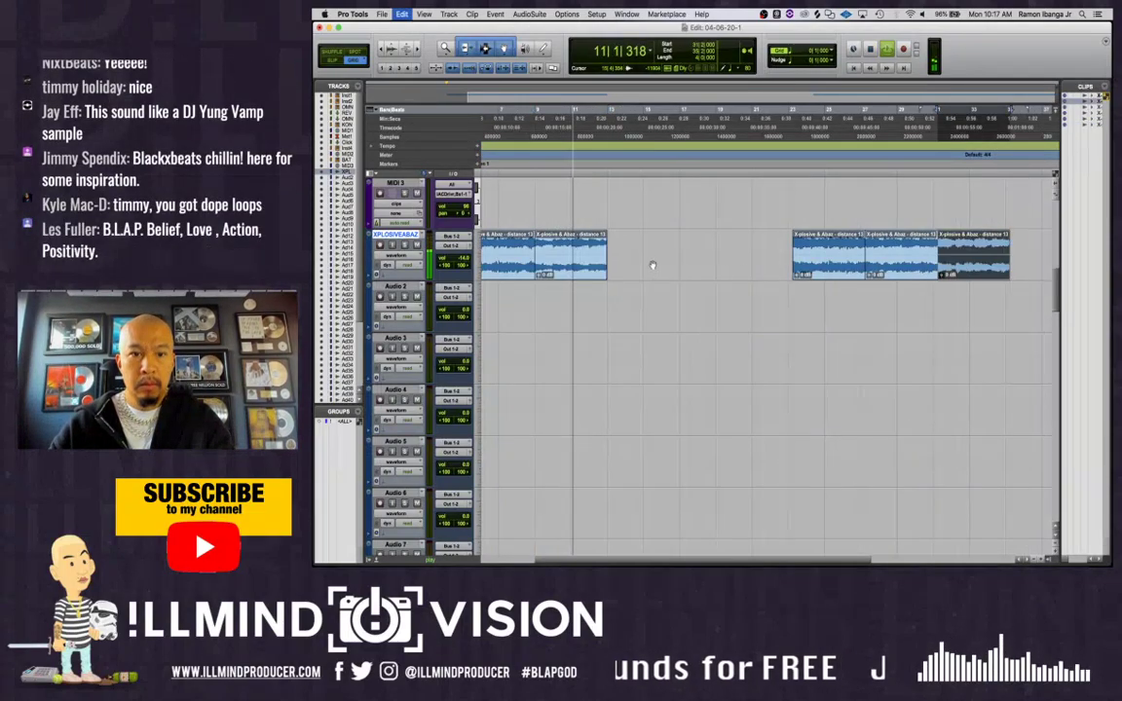
click(610, 252)
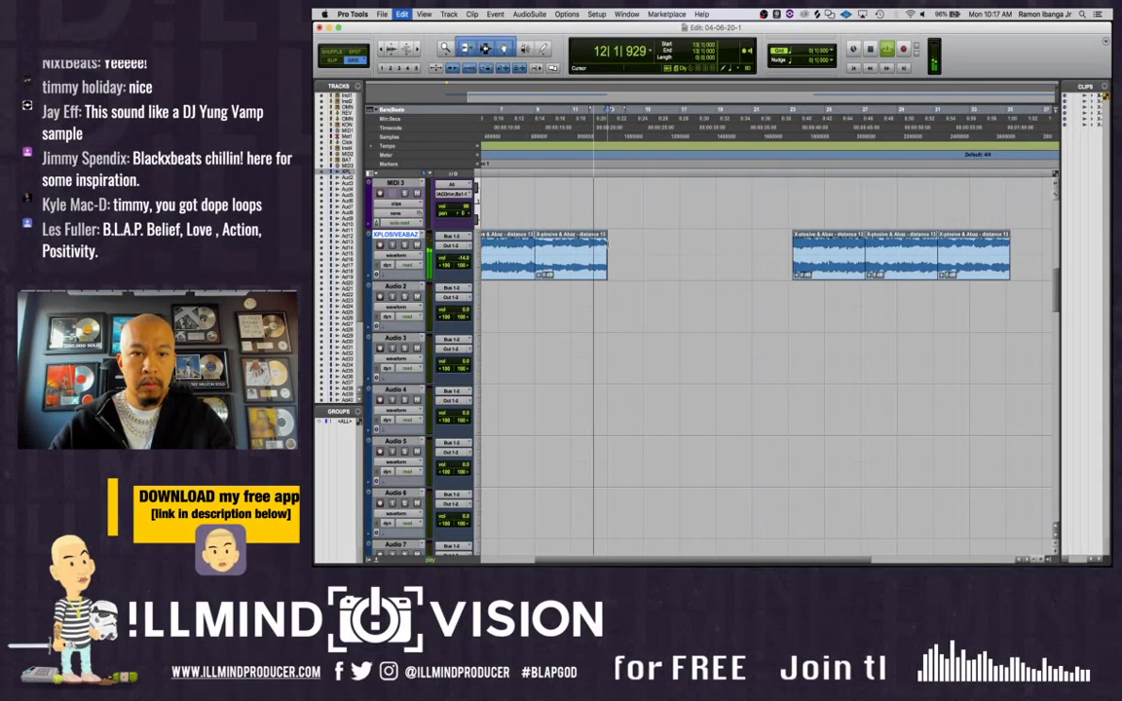
key(super+v)
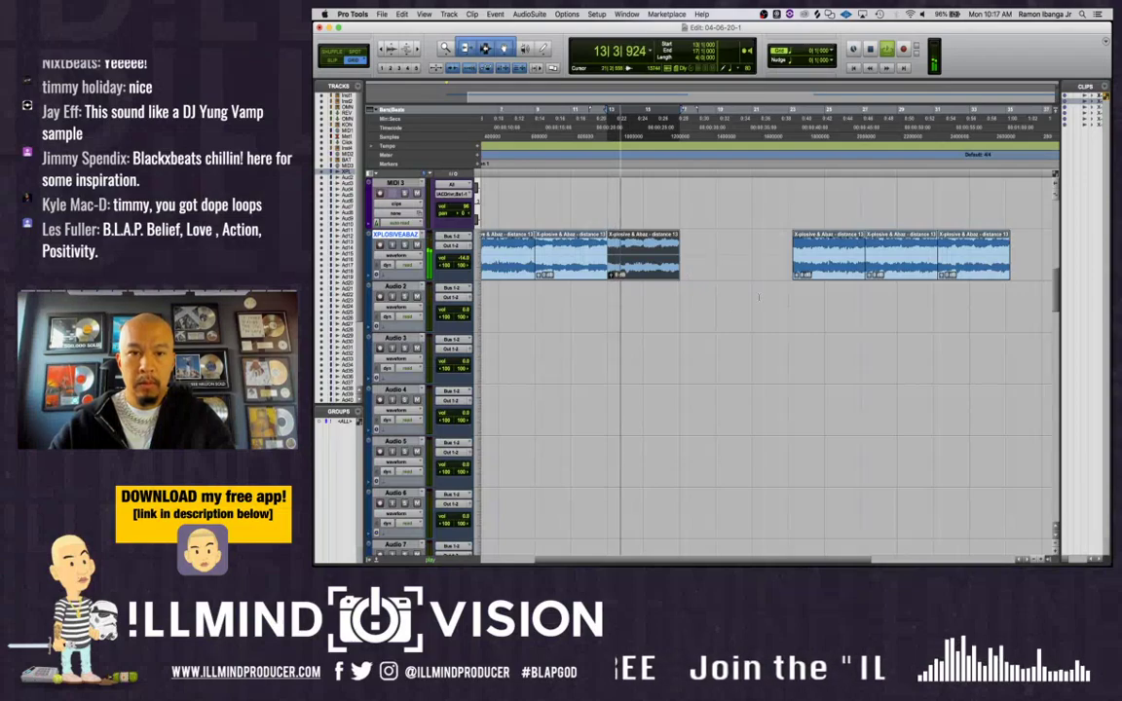
Add a location marker at bar 13 and play the pasted clip from there
key(super+bracketleft)
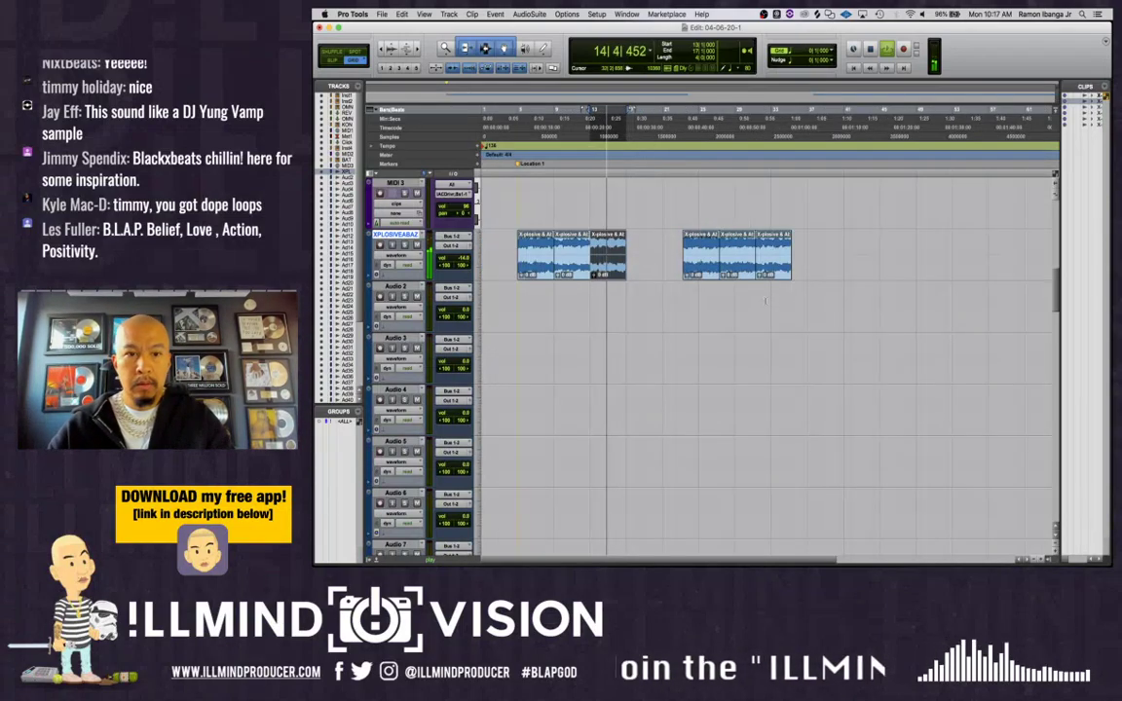
key(super+z)
key(space)
click(566, 268)
key(super+d)
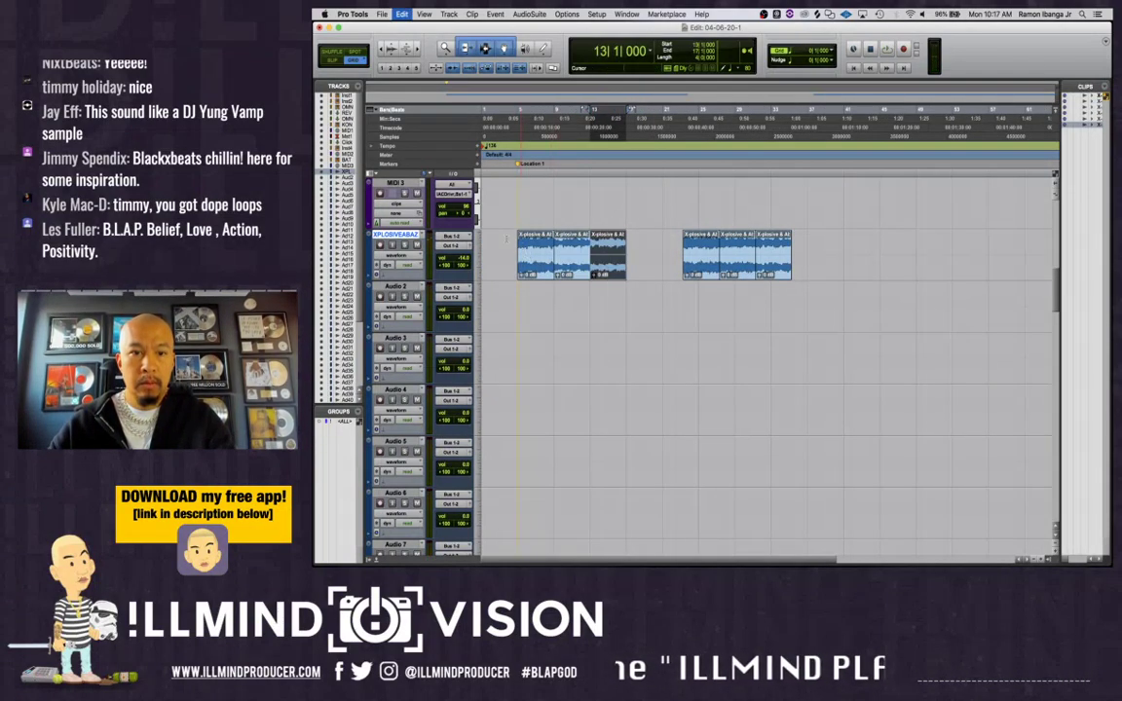
key(space)
key(space)
click(478, 164)
key(Return)
key(space)
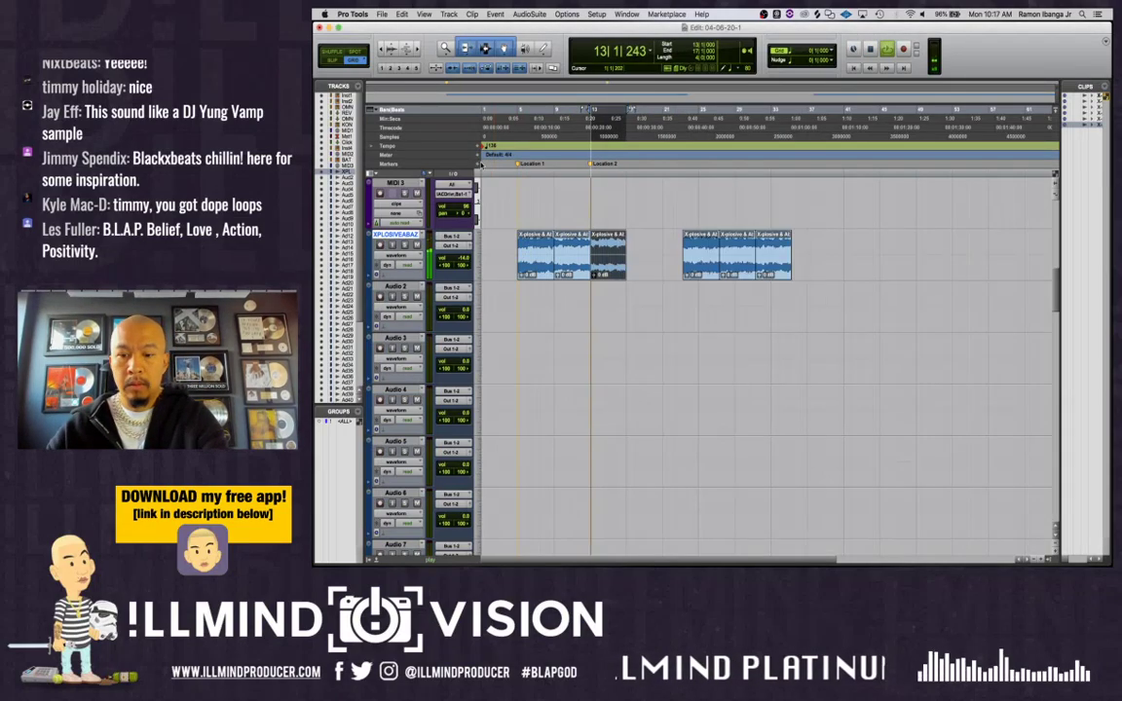
Audition each of the three spare clips starting around bar 23, one after another
key(super+bracketright)
scroll(724, 265, right, 5)
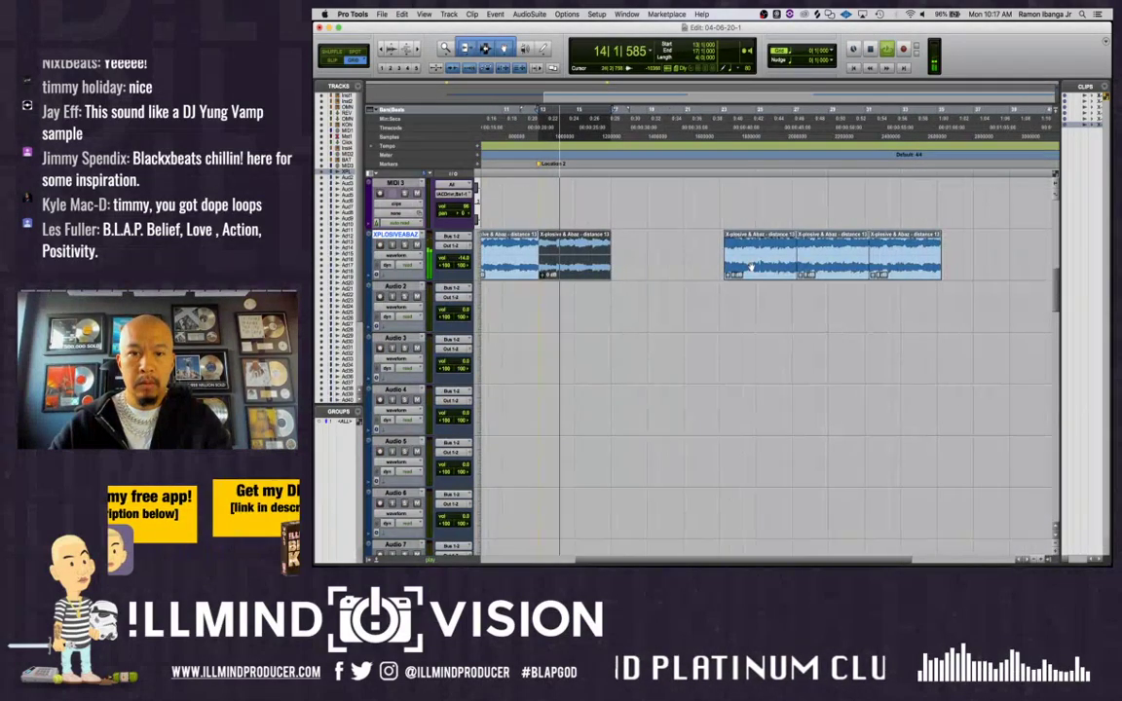
click(751, 267)
key(space)
key(space)
click(806, 268)
key(space)
key(space)
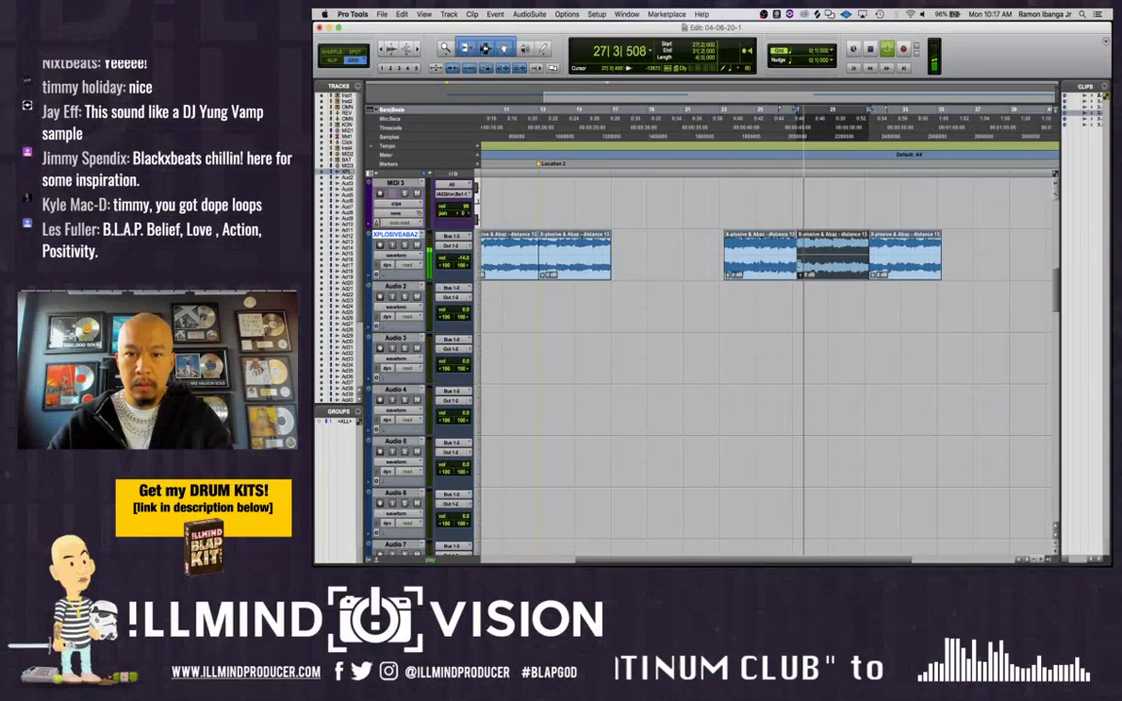
click(896, 274)
key(space)
Move the three spare clips so they start around bar 28, and play the clip at bar 13
shift+click(772, 272)
drag(775, 273, 658, 265)
click(595, 269)
key(space)
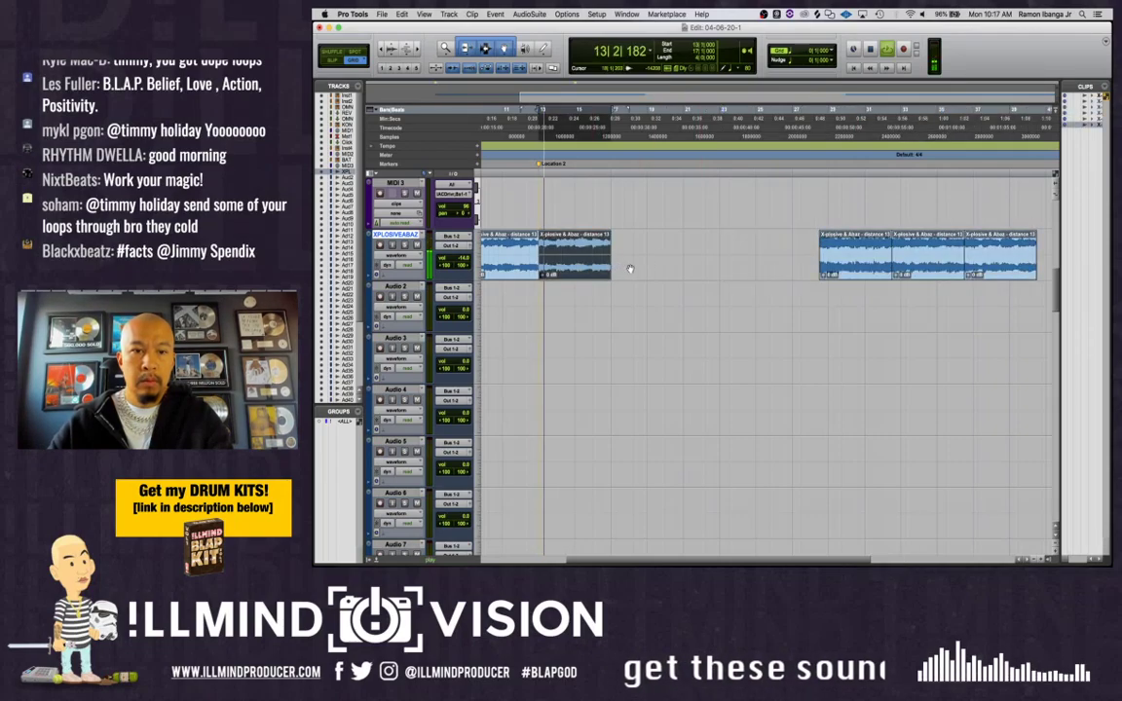
Duplicate the clip at bar 13 so it repeats from bar 17, and play from bar 13
scroll(630, 268, left, 4)
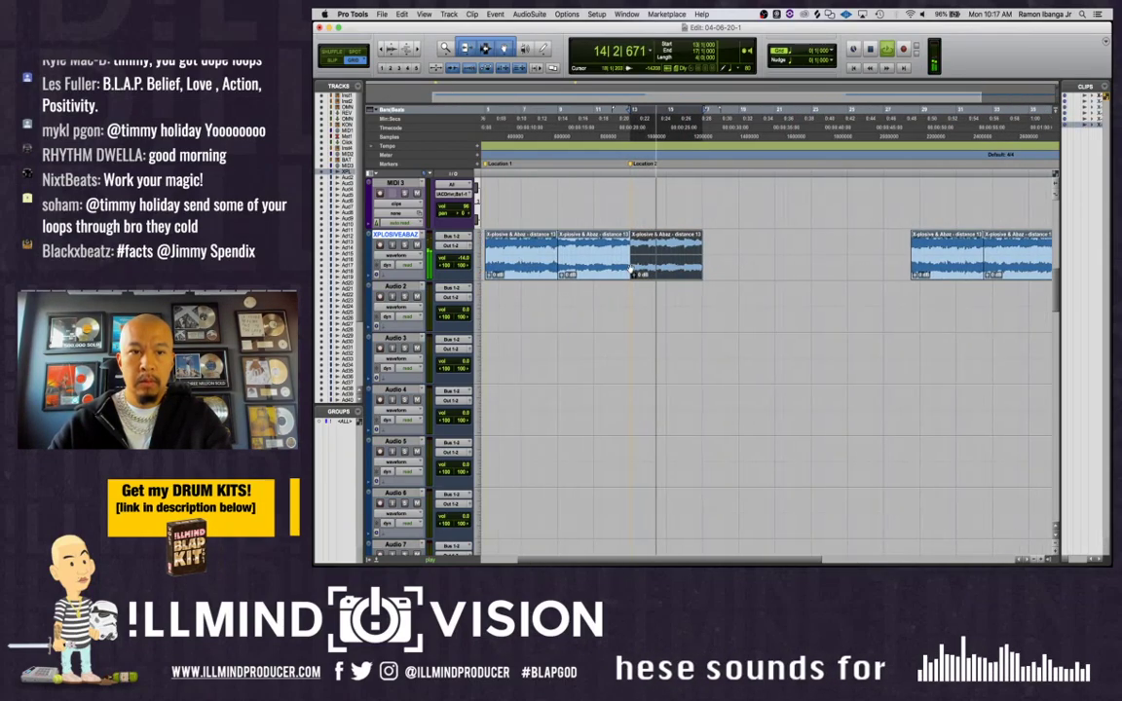
key(super+d)
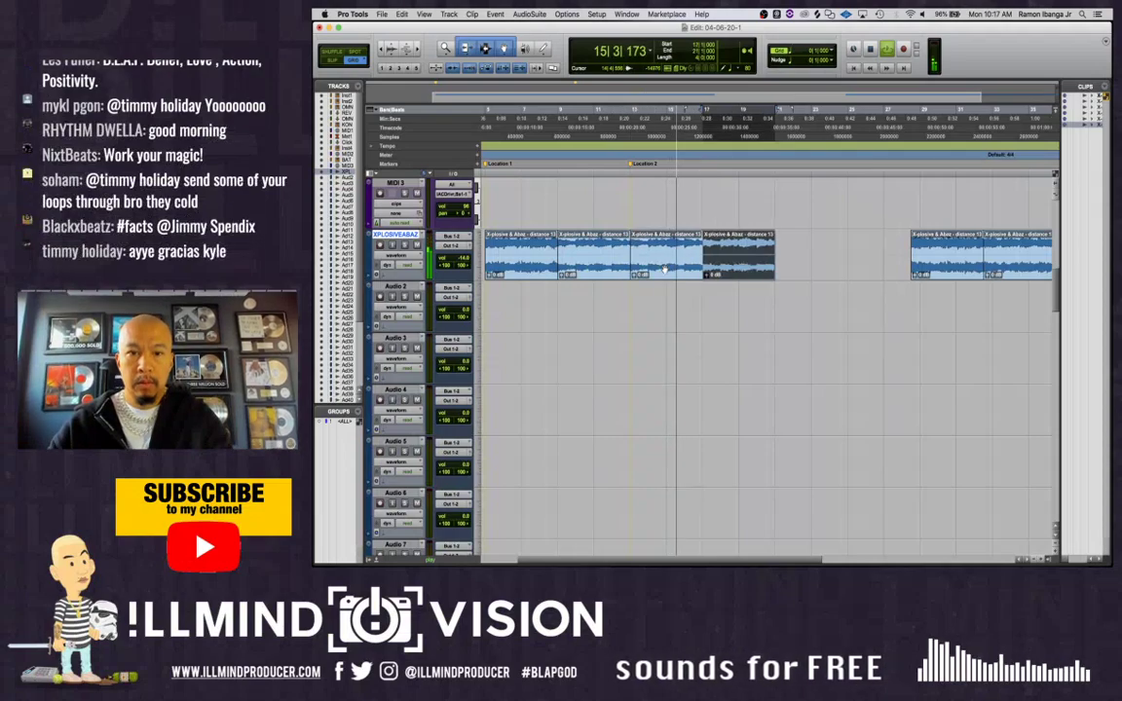
click(670, 267)
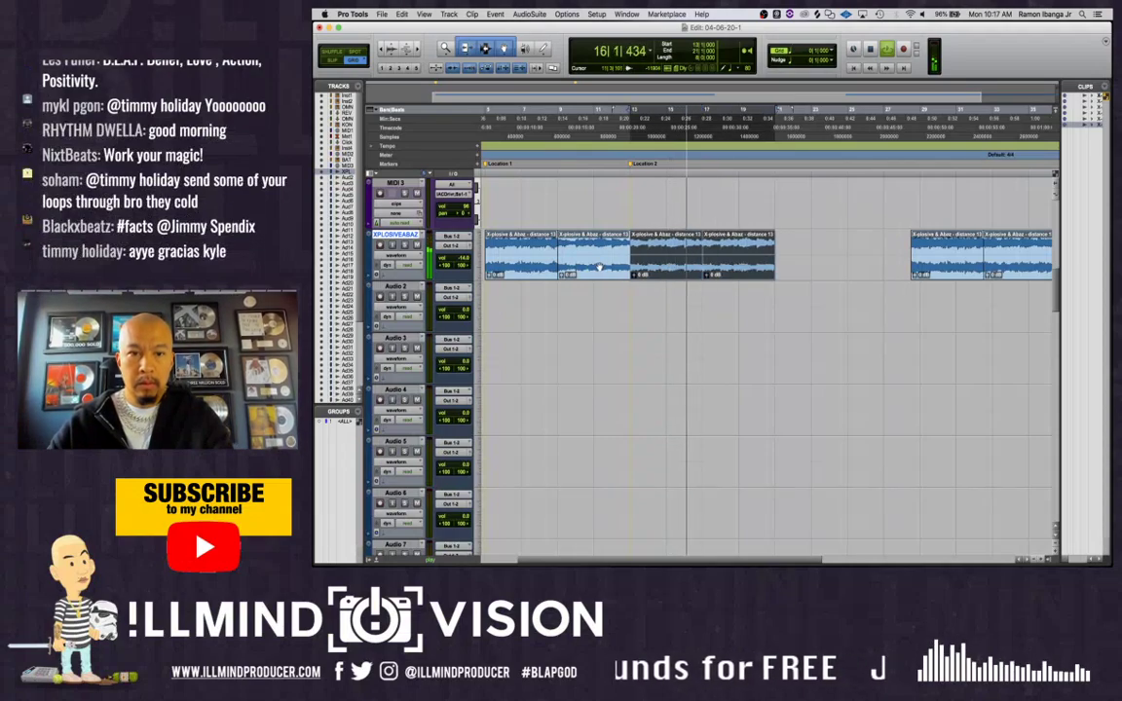
click(673, 297)
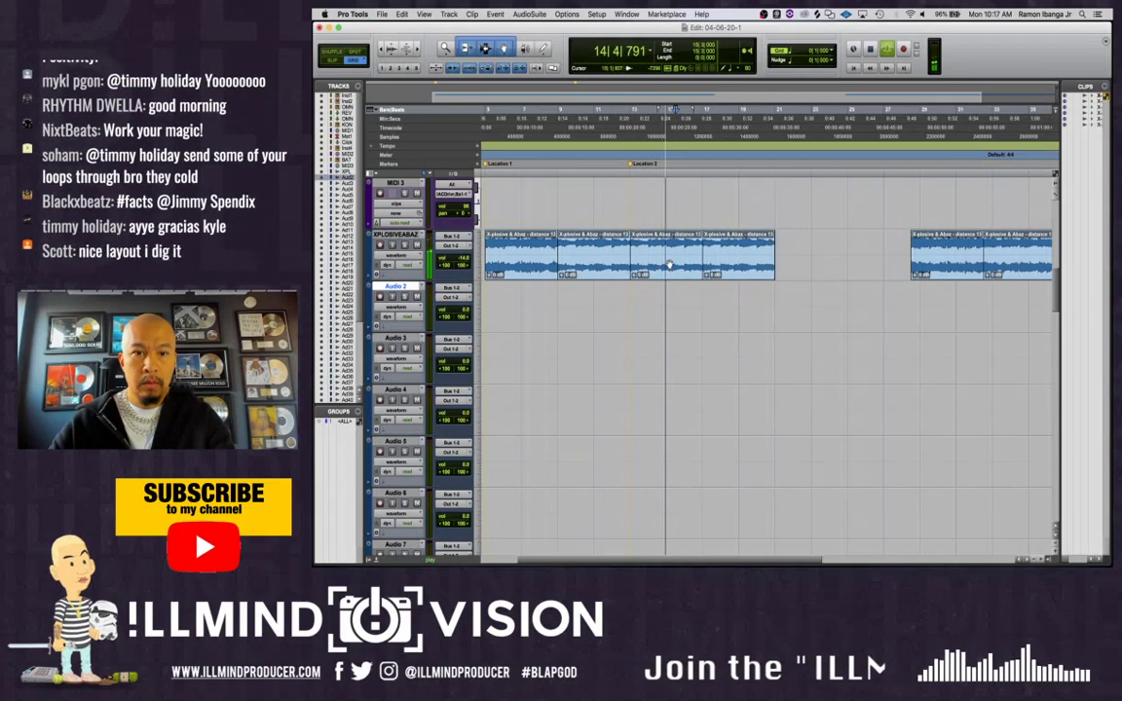
click(668, 264)
key(space)
key(space)
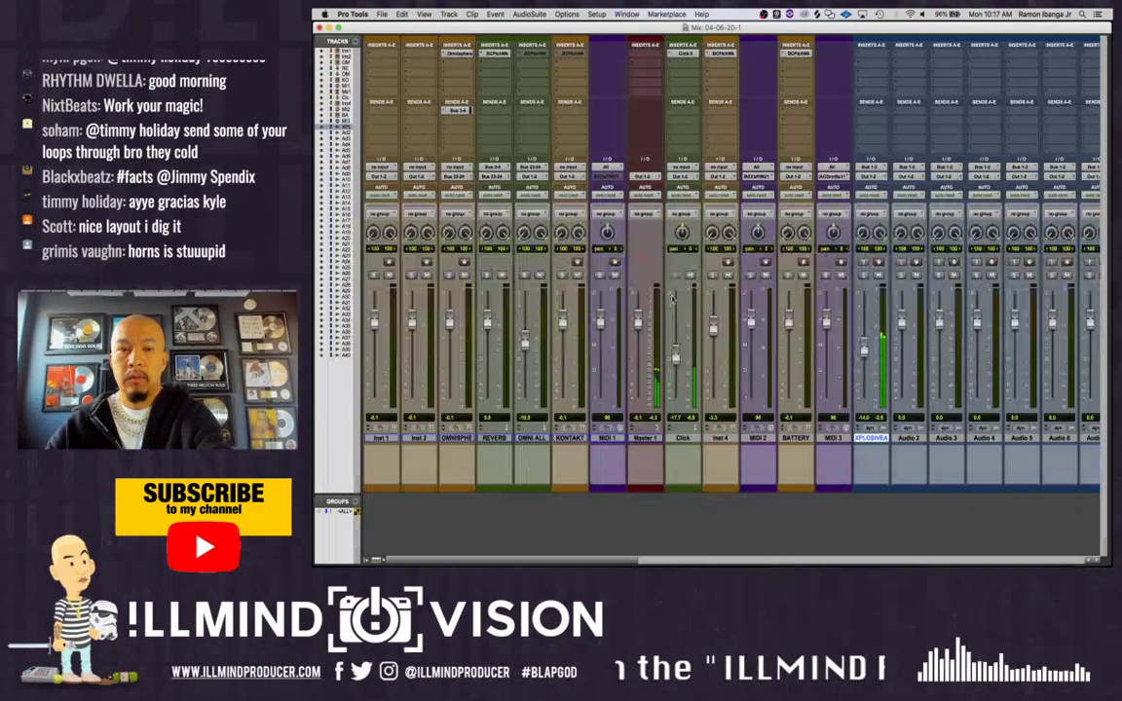
In the mixer, move the BATTERY and MIDI 3 tracks directly after the XPLOSIVEABAZ track and save the session
key(super+equal)
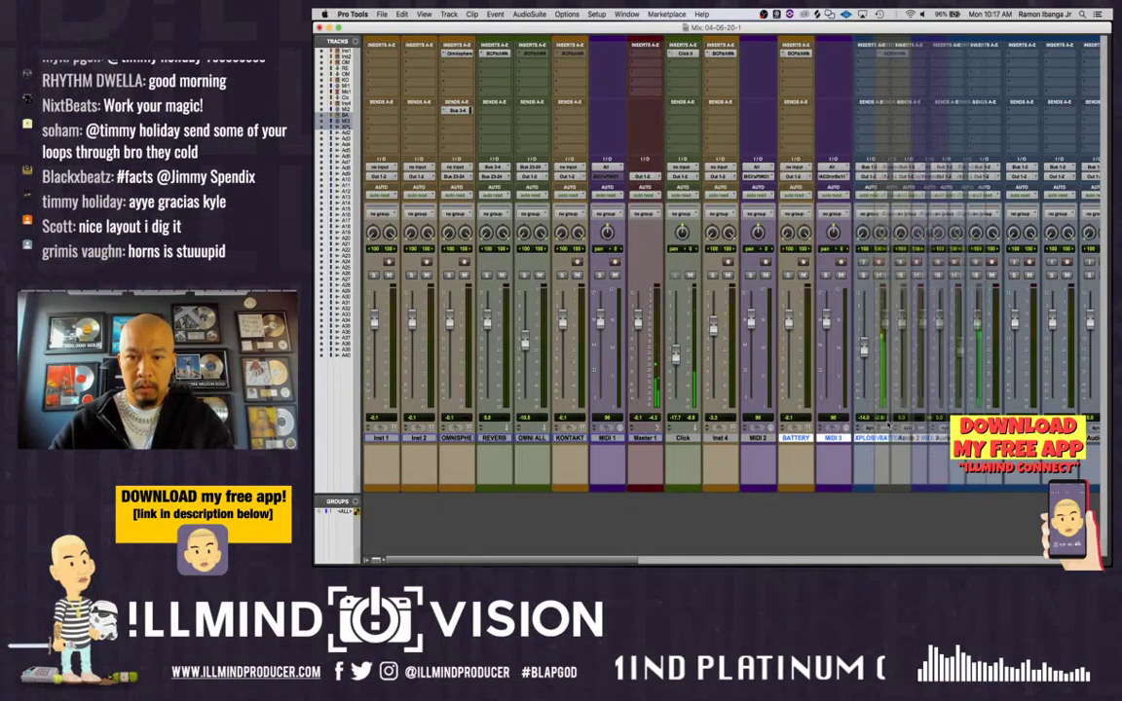
scroll(849, 426, right, 2)
scroll(849, 425, right, 2)
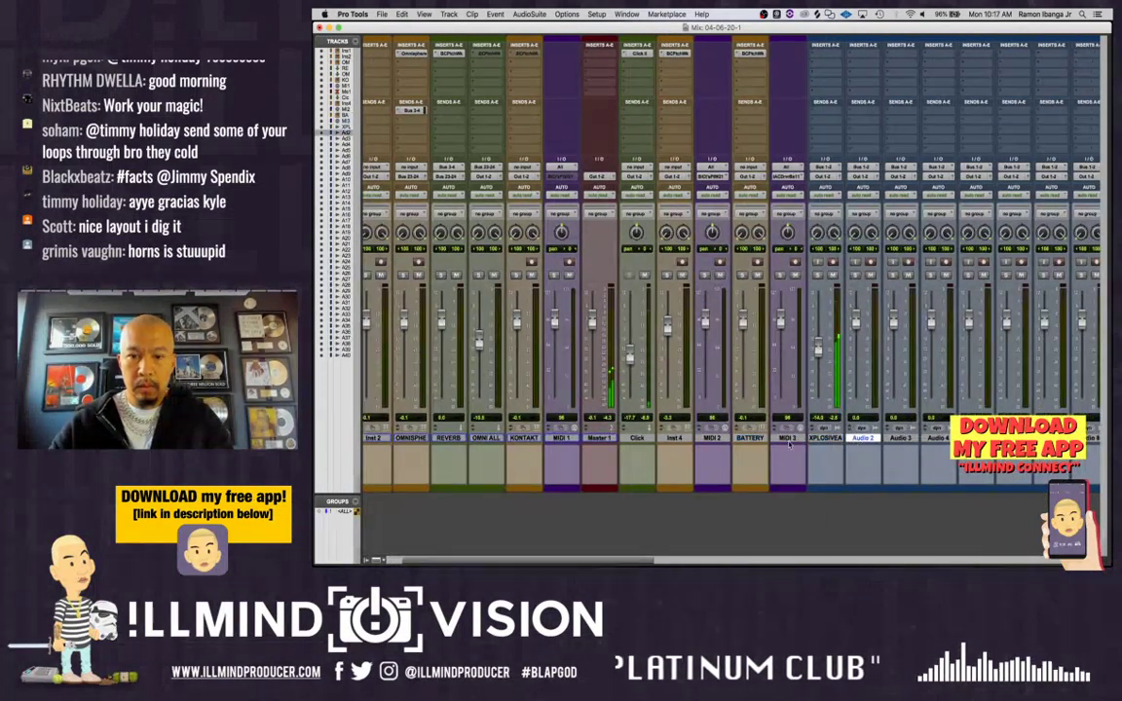
drag(748, 439, 825, 437)
scroll(820, 426, right, 2)
key(super+s)
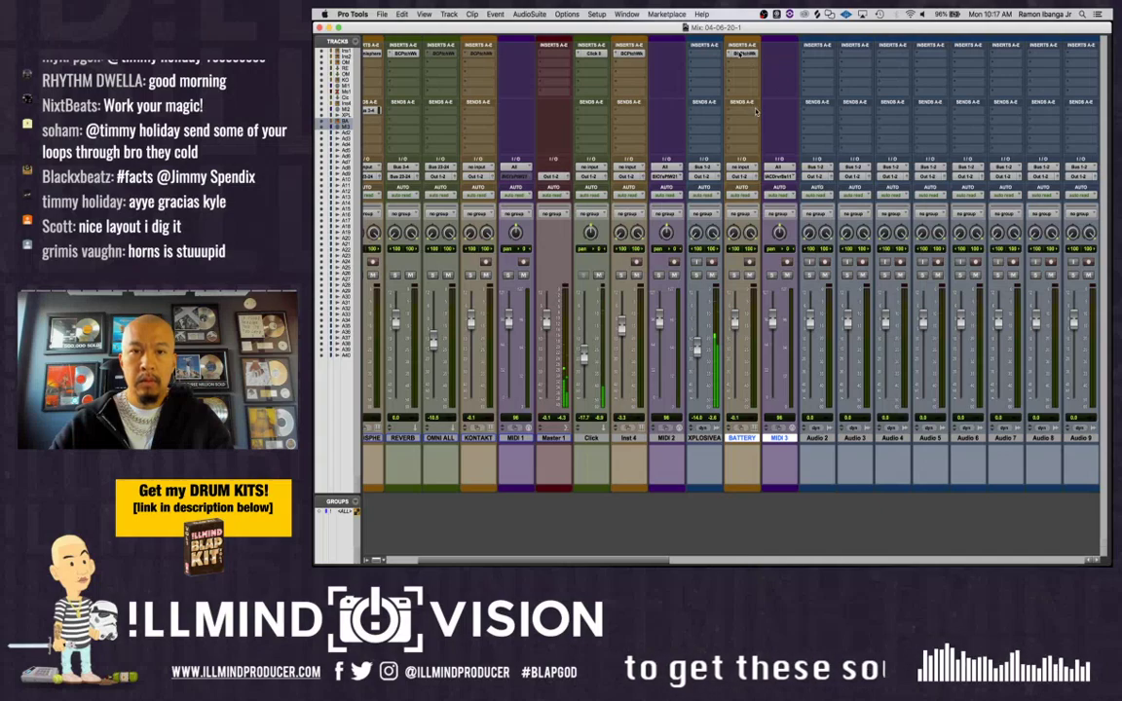
Open the PatchWork plug-in on the BATTERY track and move its window and the Battery window off the mixer
click(743, 54)
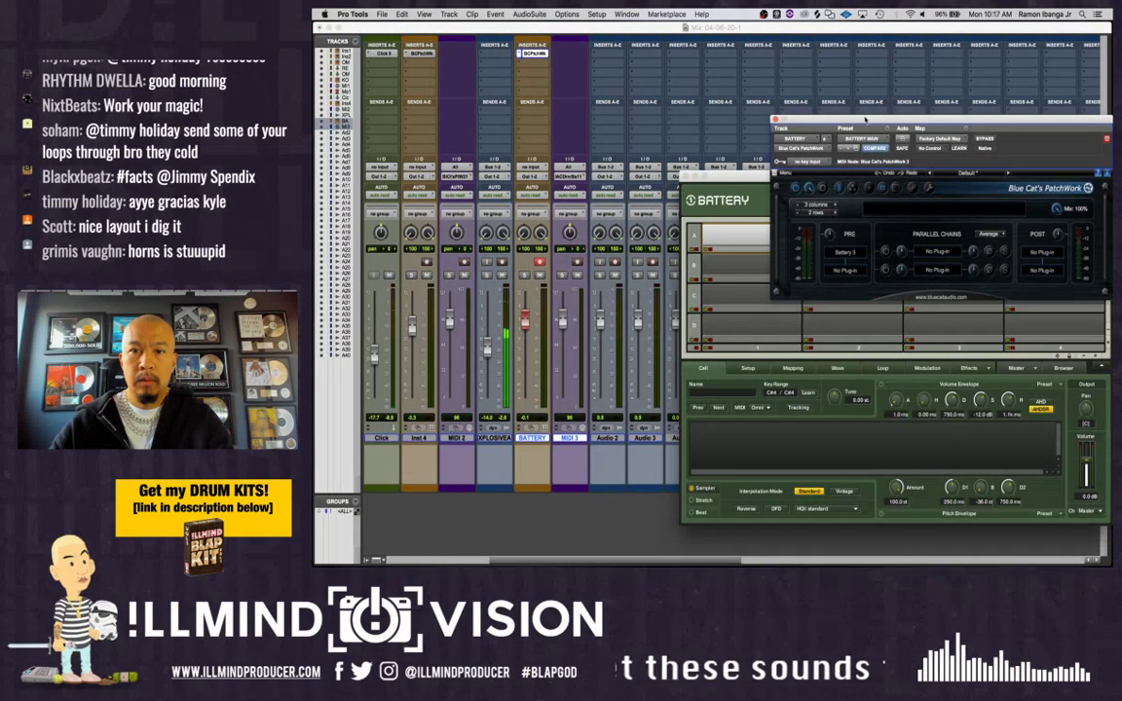
drag(865, 119, 848, 11)
drag(835, 179, 663, 10)
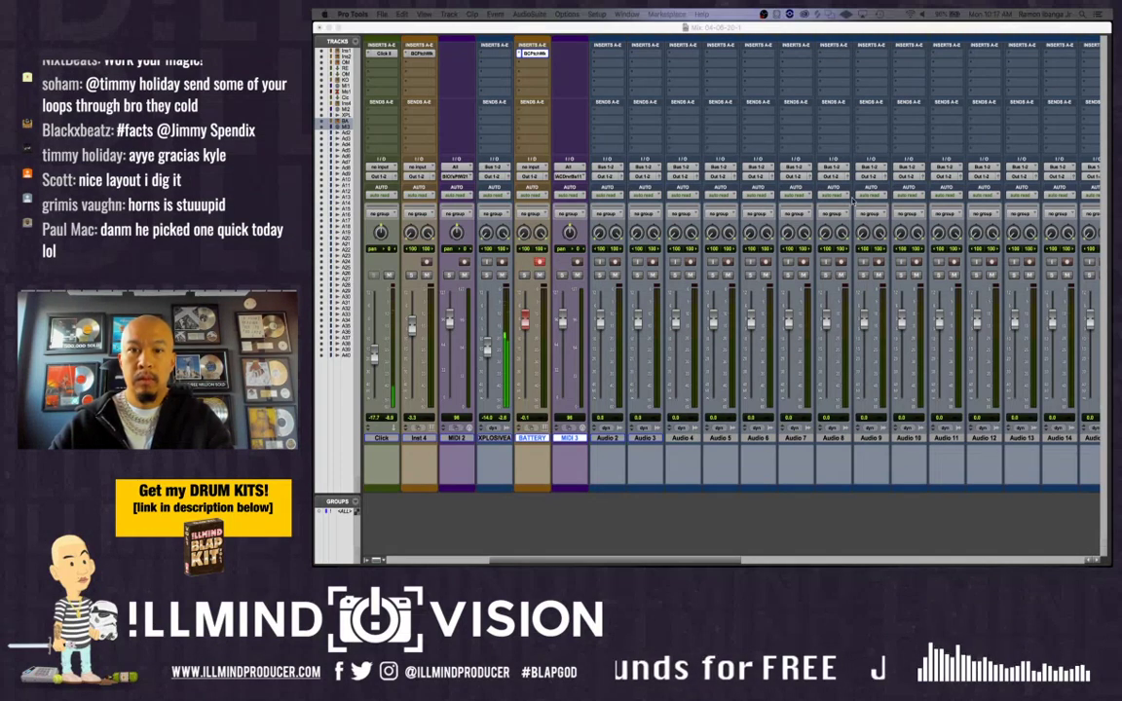
Record-arm MIDI 3 and route its output to channel-1 of BATTERY - Blue Cat's PatchWork 3
click(576, 262)
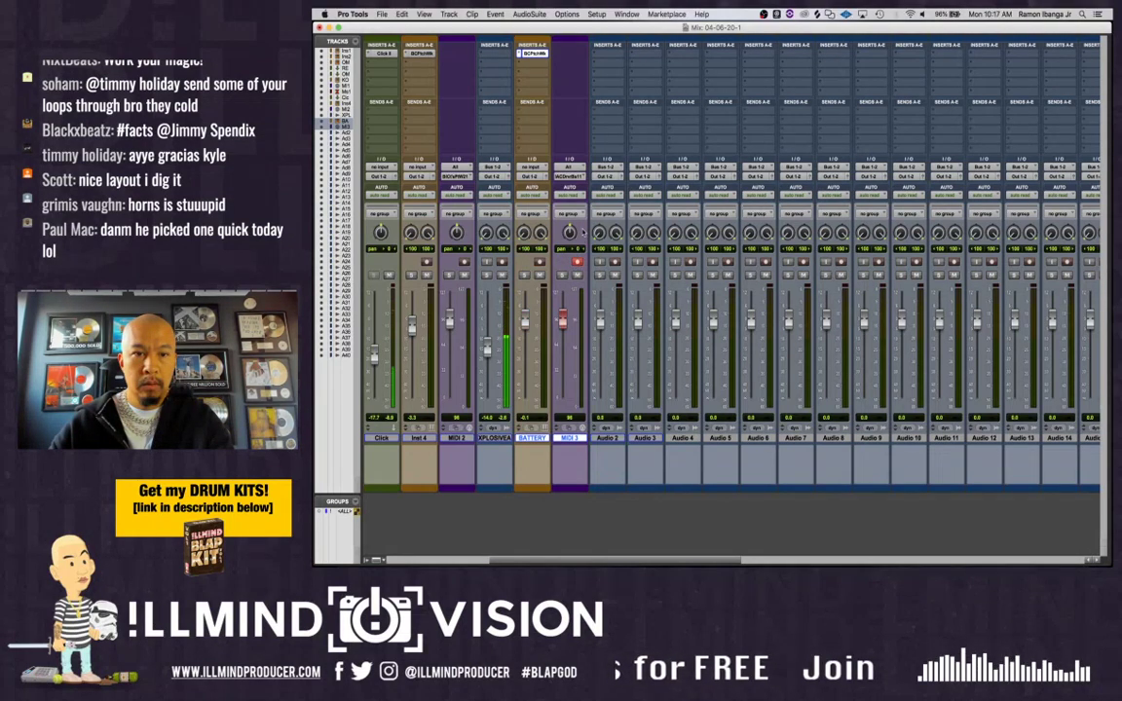
click(571, 170)
mouse_move(605, 135)
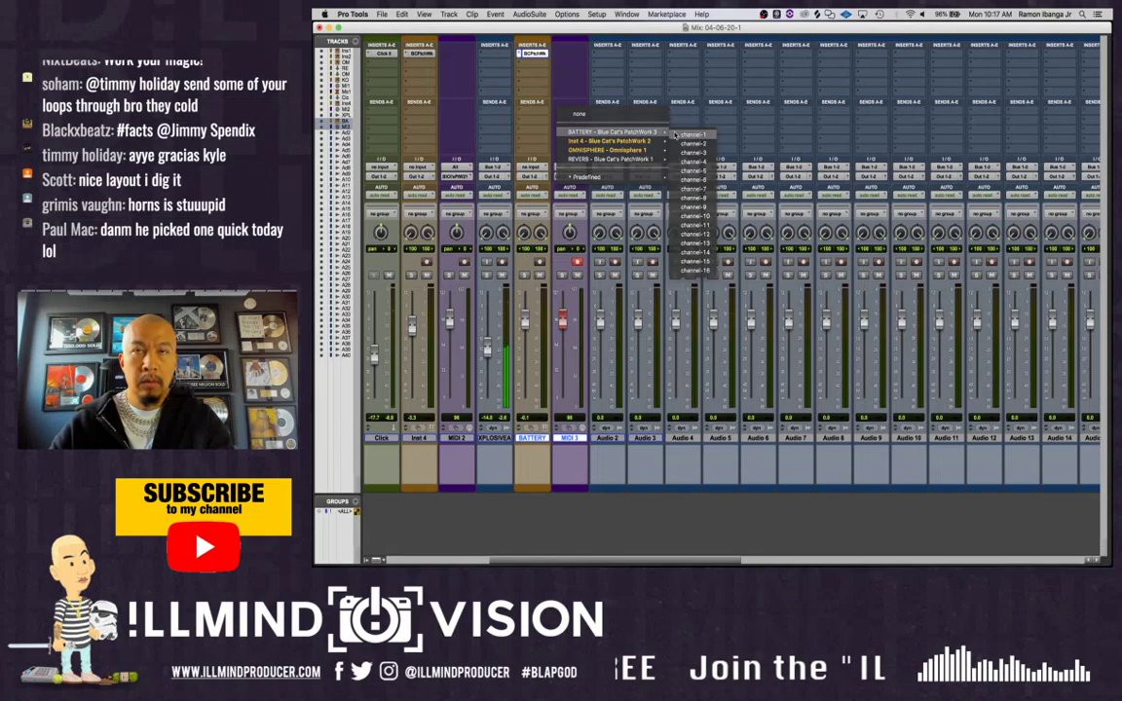
click(689, 135)
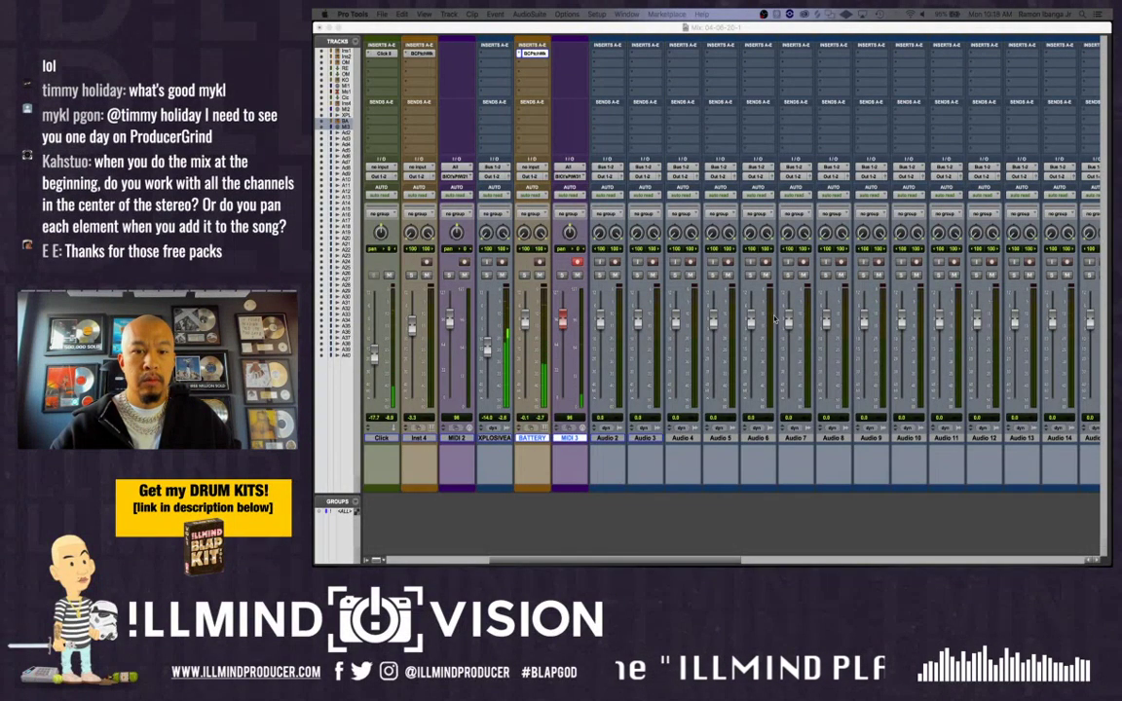
Set Battery's 2 (Hihat) cell to Stretch mode with Tracking on, tune it to -20.00 st and lower its volume
drag(682, 562, 644, 562)
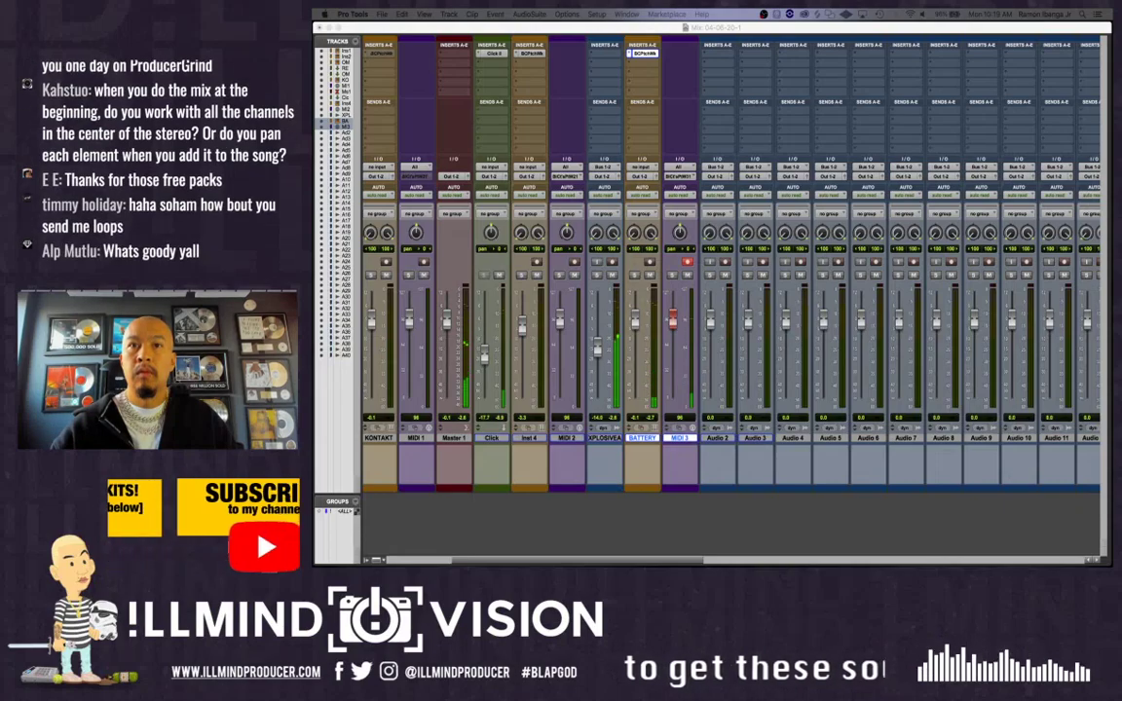
click(643, 53)
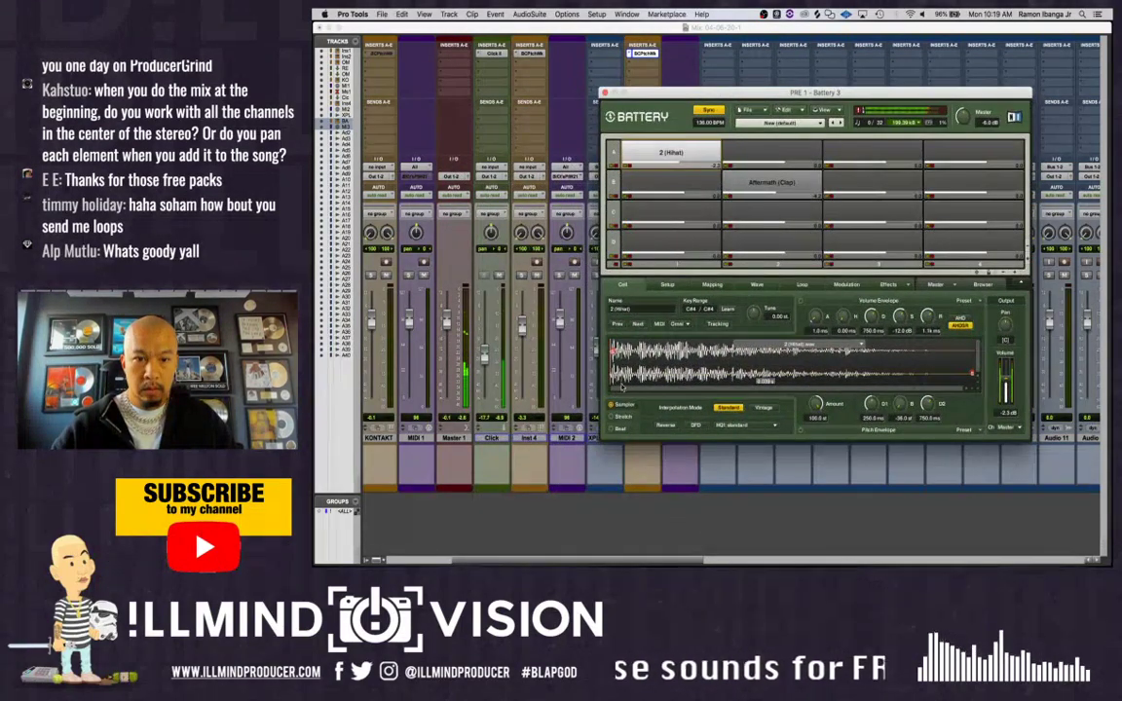
click(613, 417)
click(718, 322)
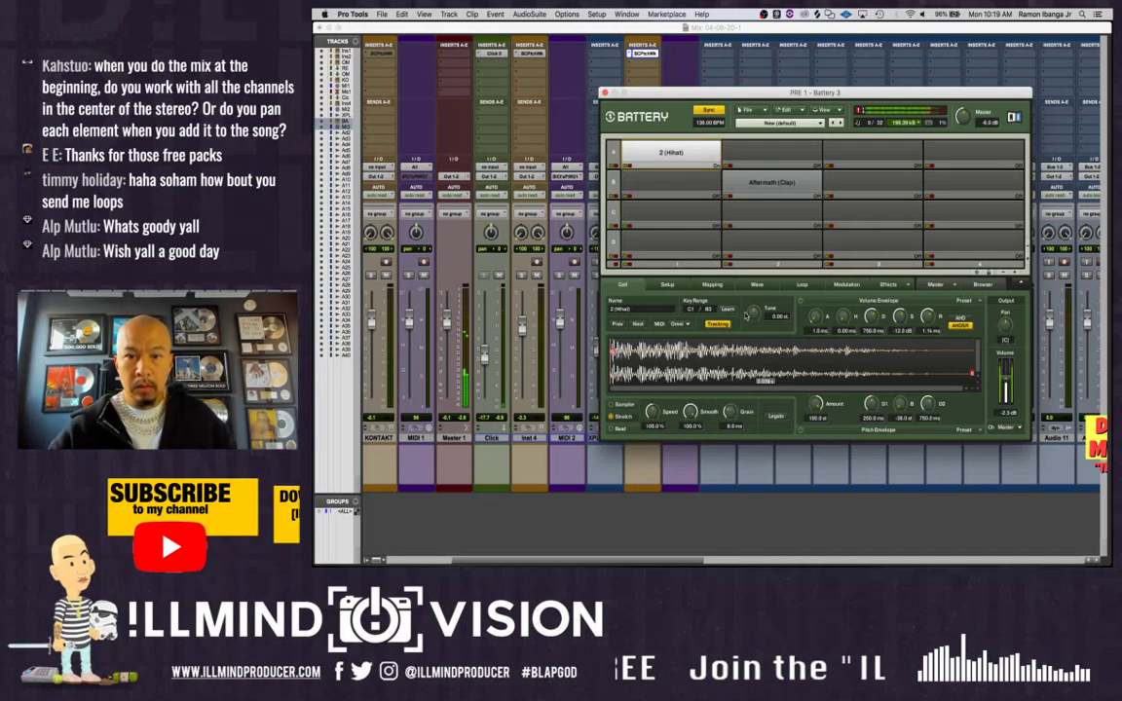
drag(748, 315, 748, 357)
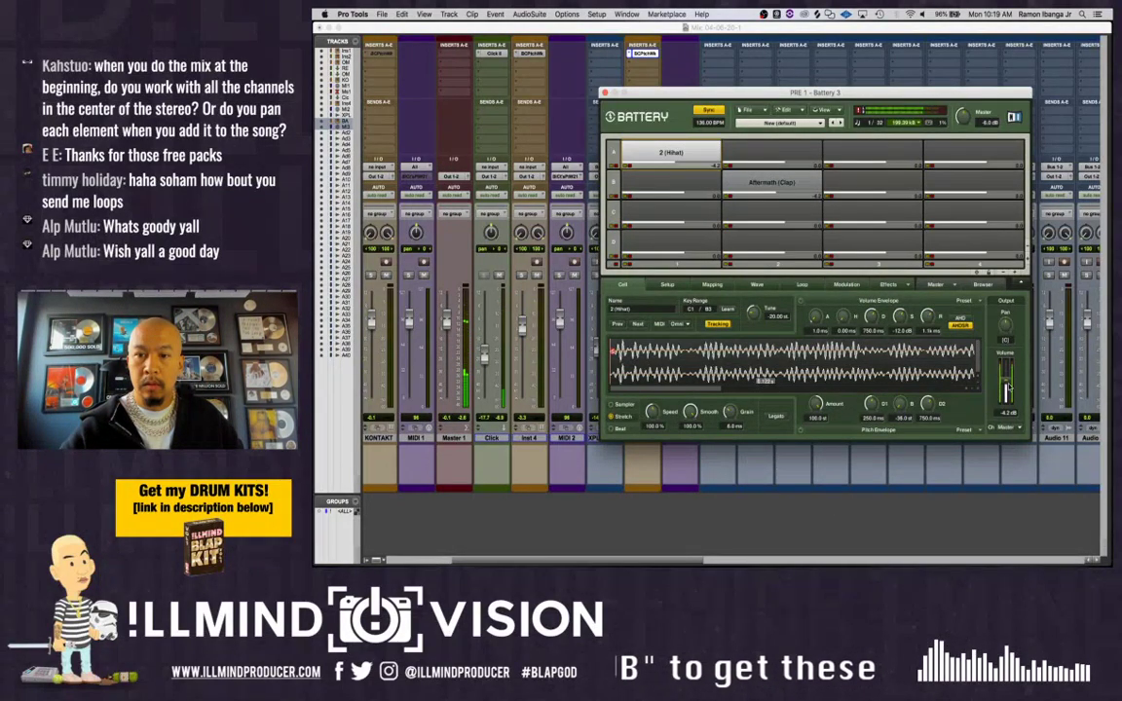
drag(1006, 371, 1007, 389)
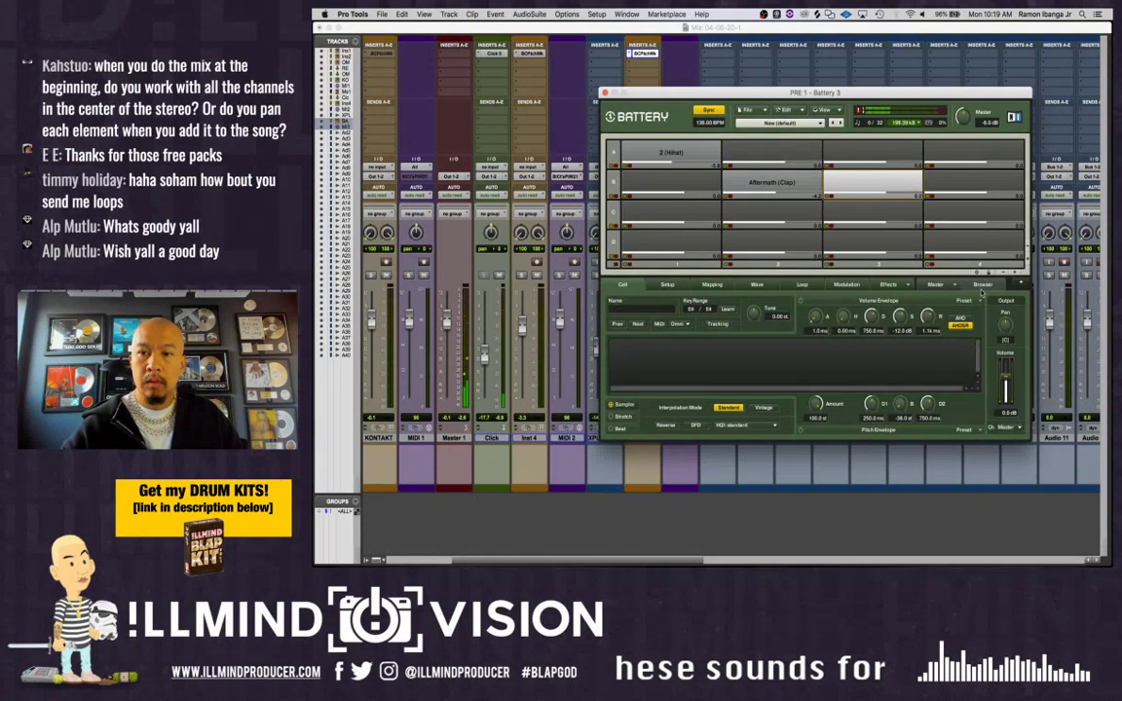
In Battery's file browser, go up to the drum kit folders and open the RIM SHOTS (Cardiac) folder
click(978, 285)
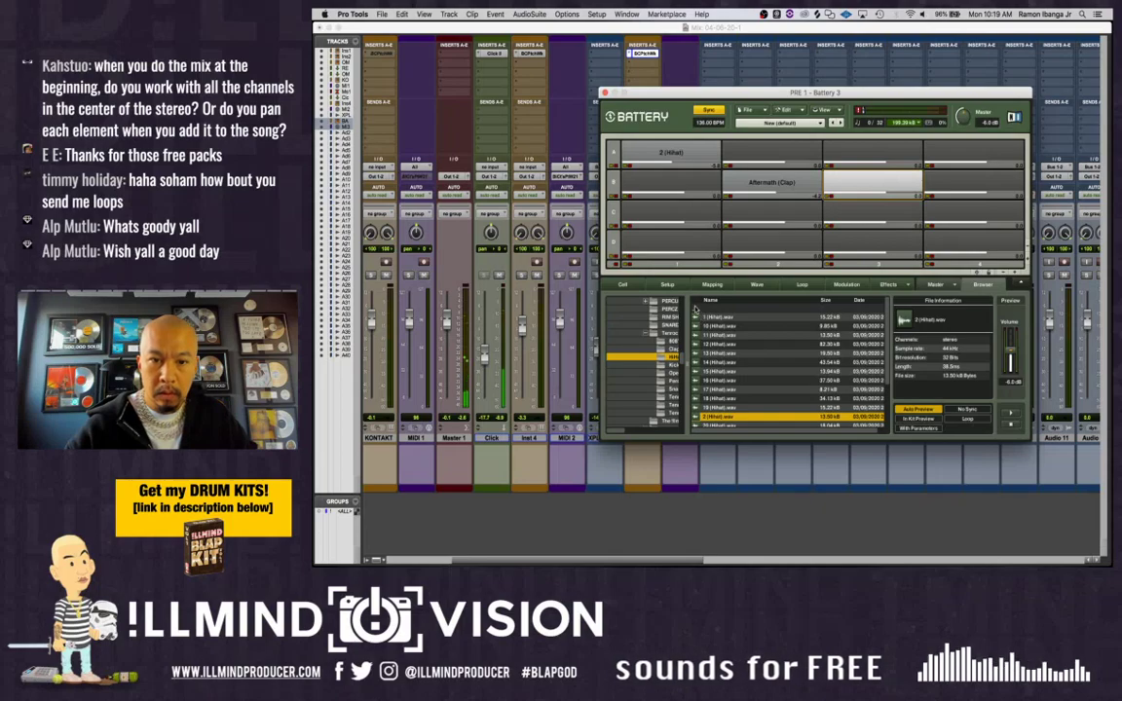
double_click(695, 309)
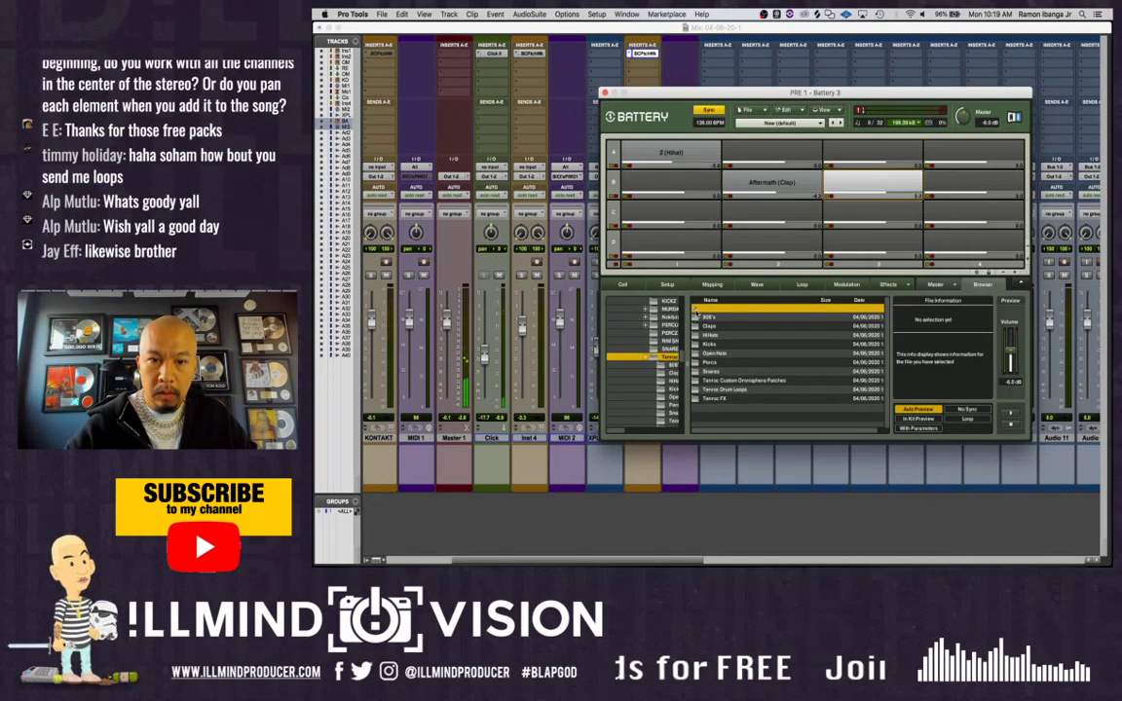
double_click(695, 311)
scroll(728, 365, down, 10)
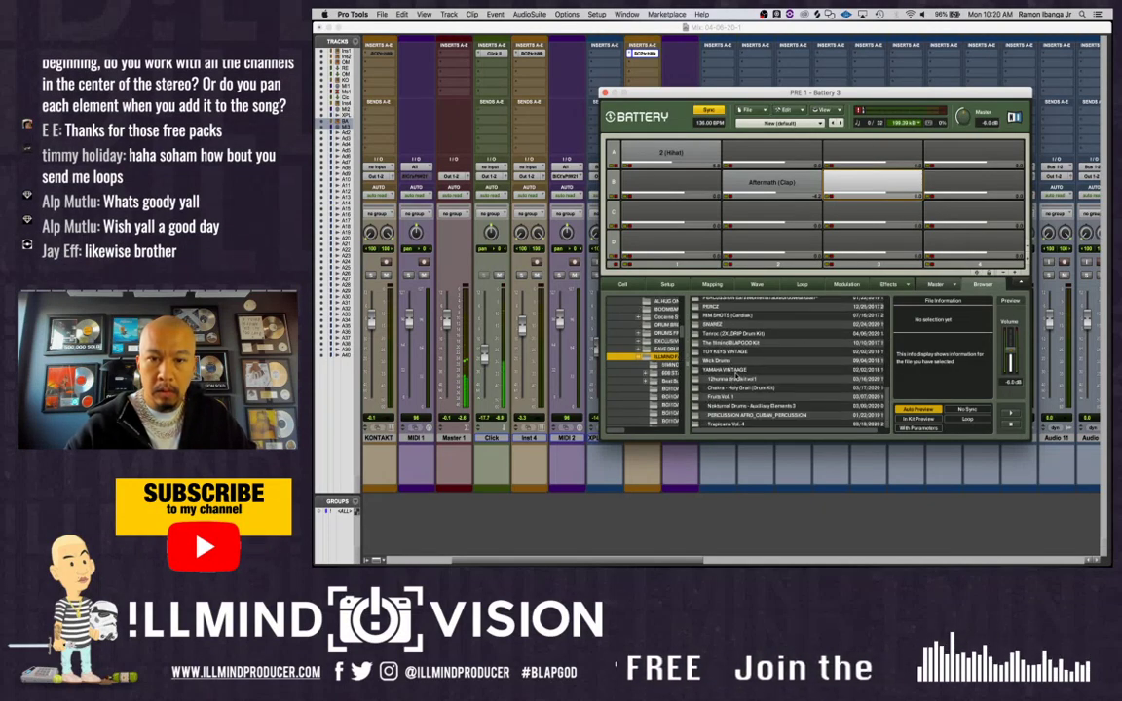
scroll(737, 375, up, 5)
double_click(729, 354)
scroll(736, 380, down, 10)
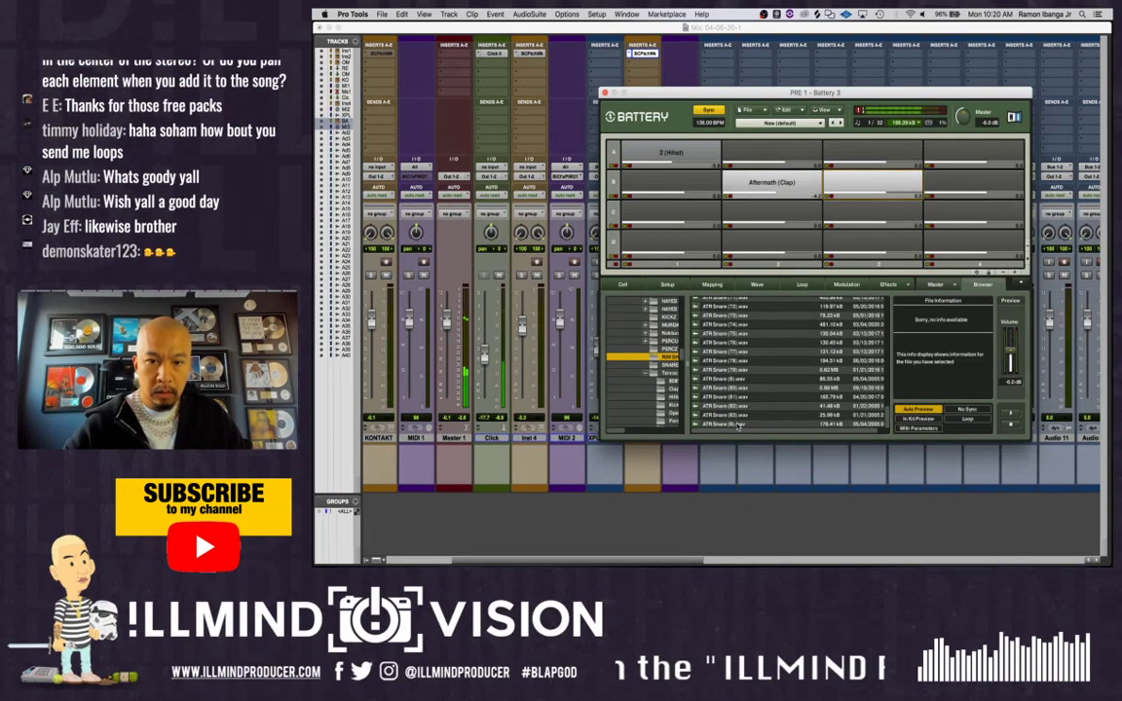
Audition the ATR Snare samples in the RIM SHOTS folder, working back from the end of the list to ATR Snare (76).wav
click(738, 424)
click(742, 405)
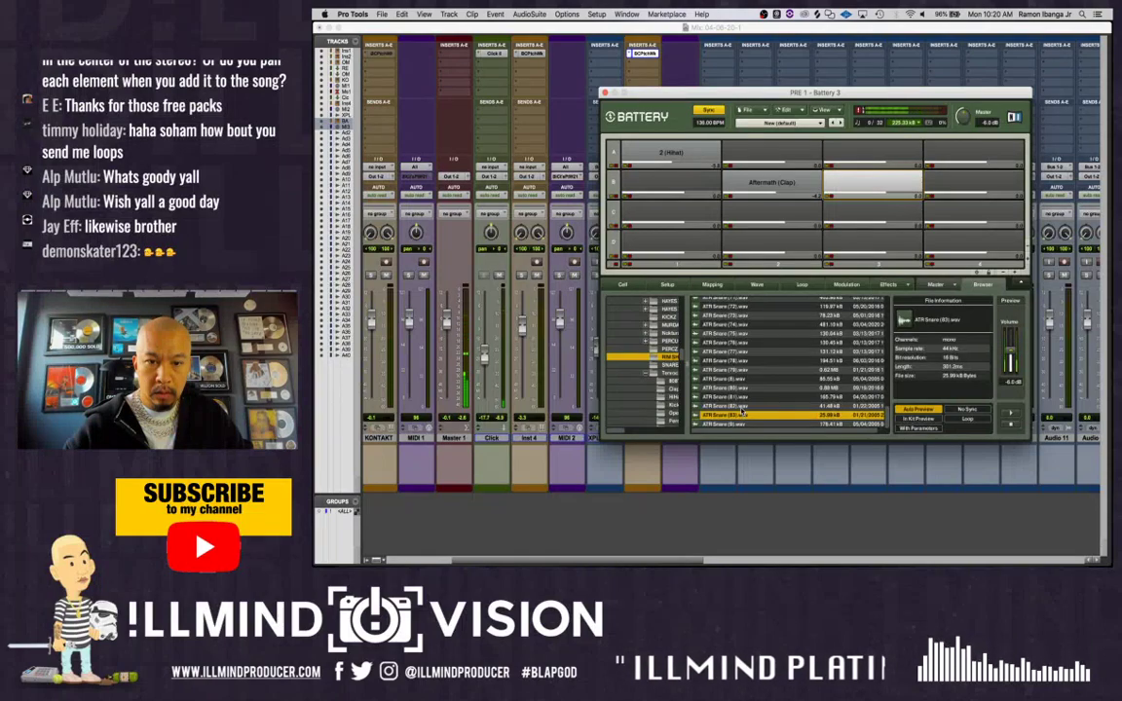
click(741, 398)
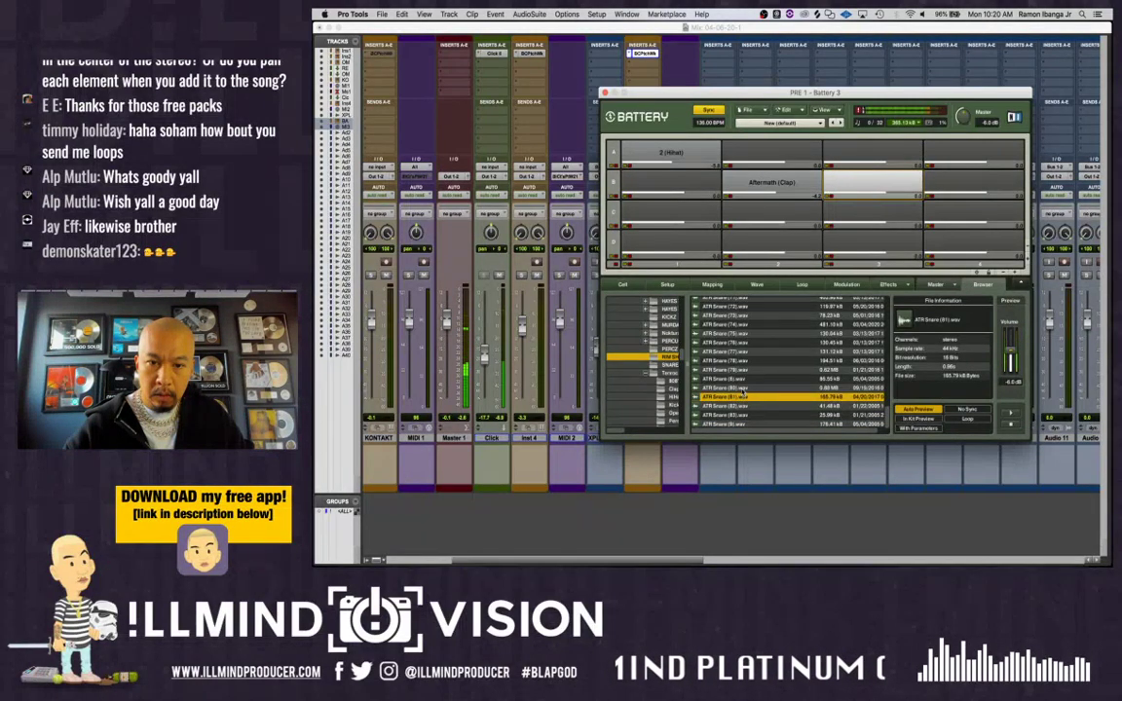
click(742, 388)
click(742, 379)
click(743, 370)
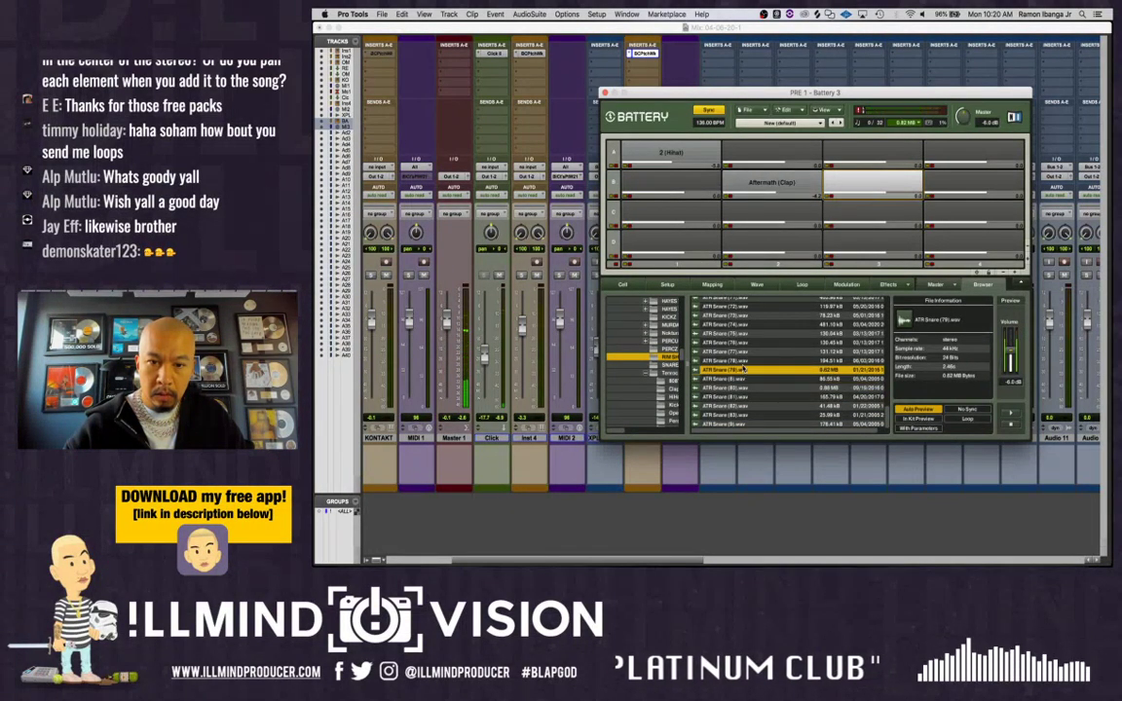
click(744, 361)
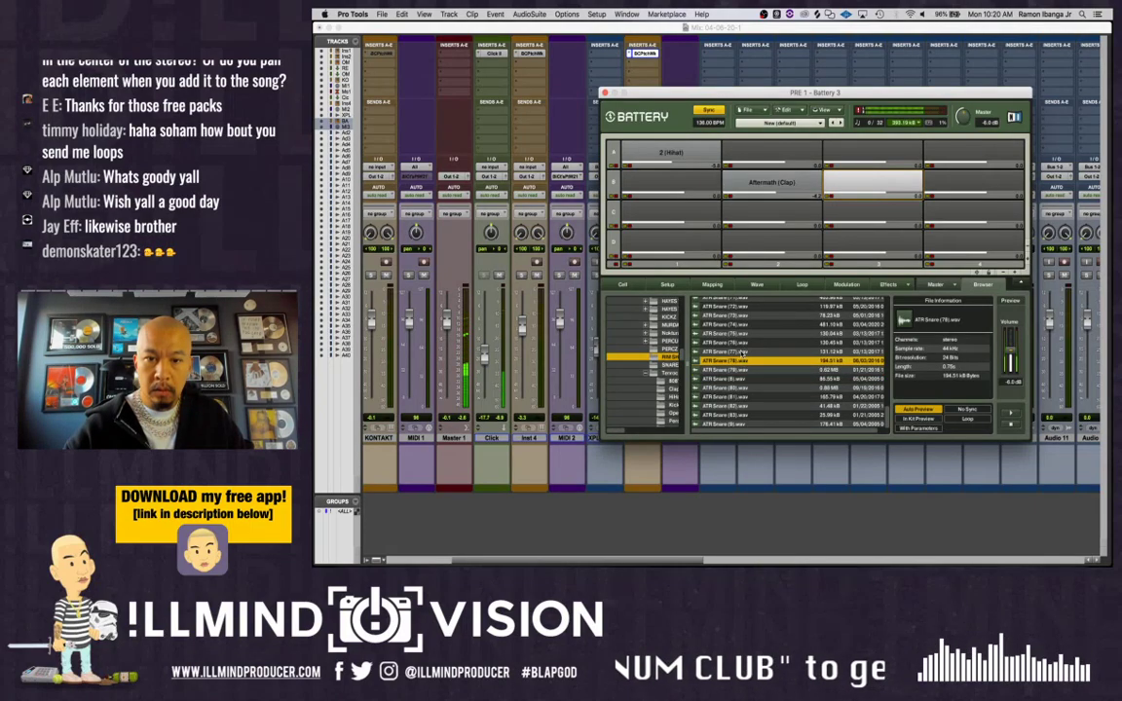
click(743, 353)
scroll(756, 367, up, 3)
scroll(748, 399, down, 1)
click(747, 395)
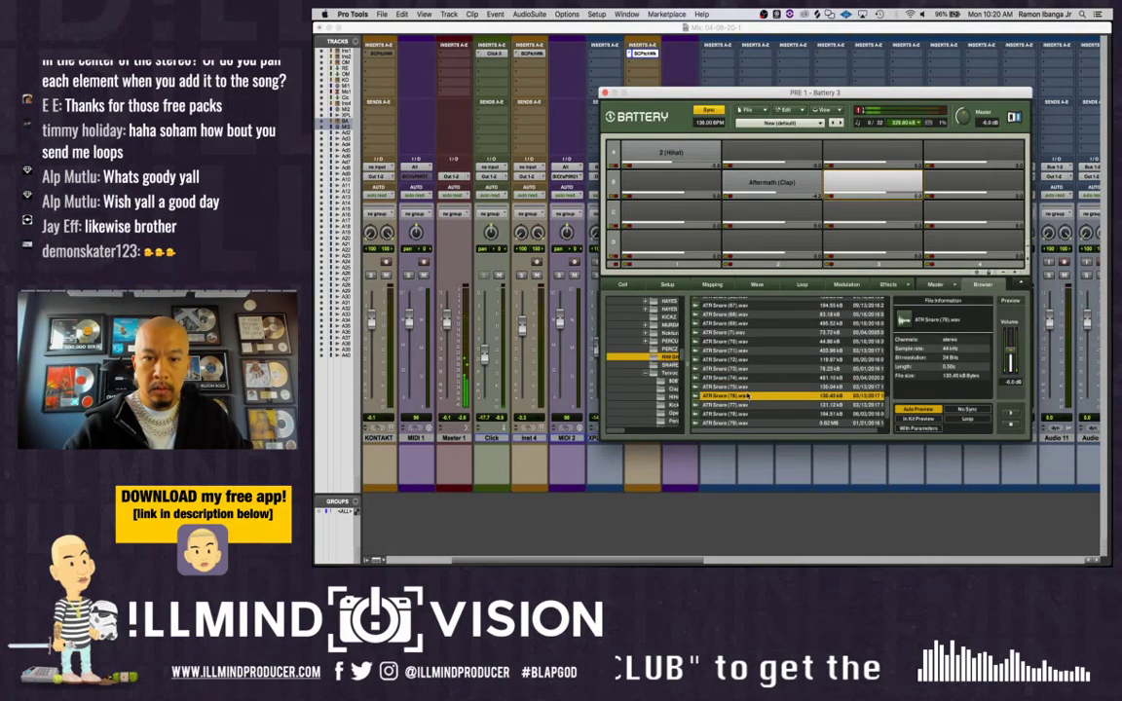
Audition the preceding ATR Snare samples one by one and load ATR Snare (66).wav into the empty cell beside Aftermath (Clap)
key(Up)
key(Up)
key(Up)
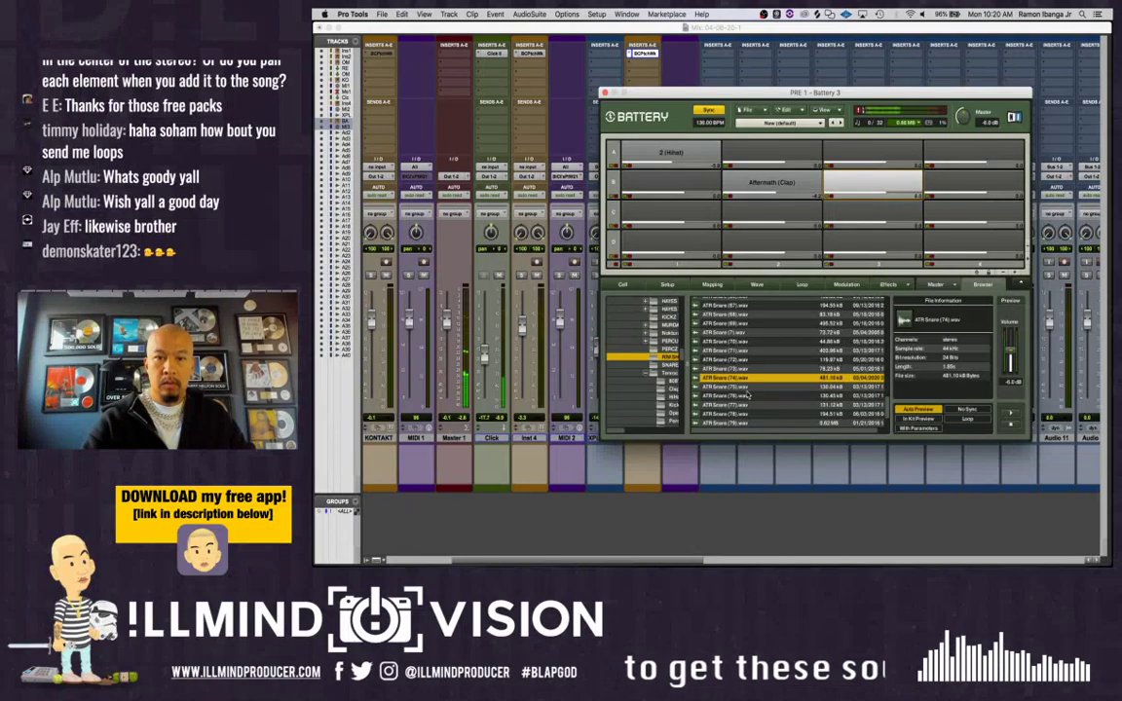
key(Up)
key(Up)
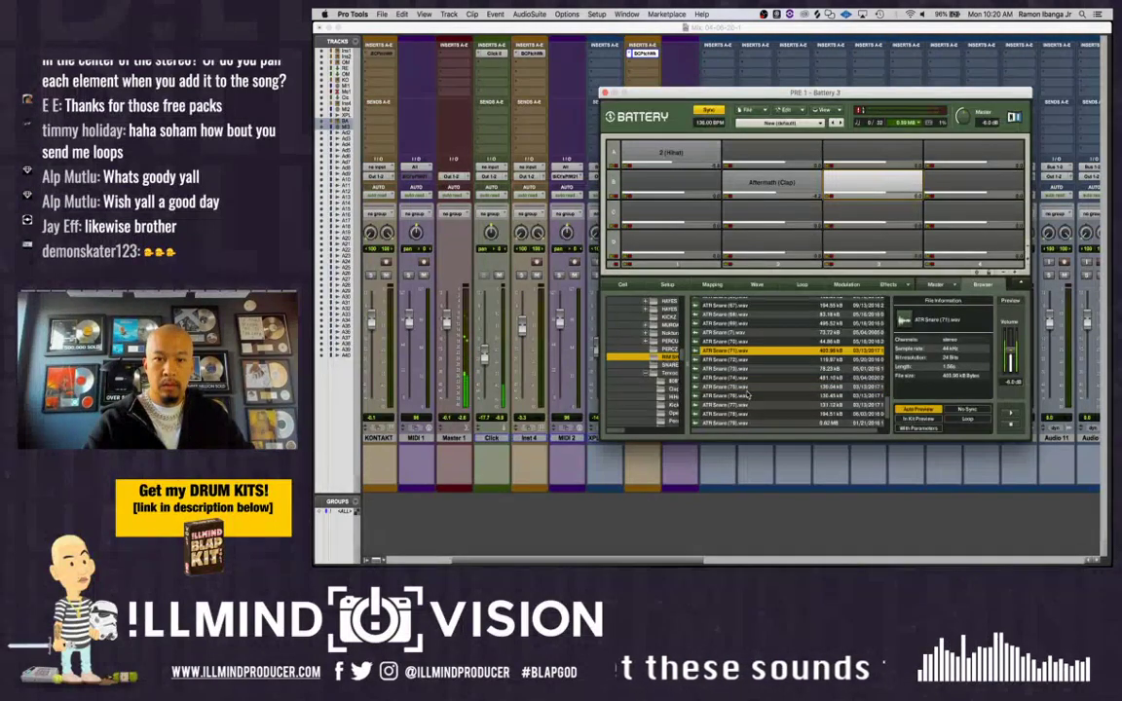
key(Down)
key(Up)
key(Up)
key(Up)
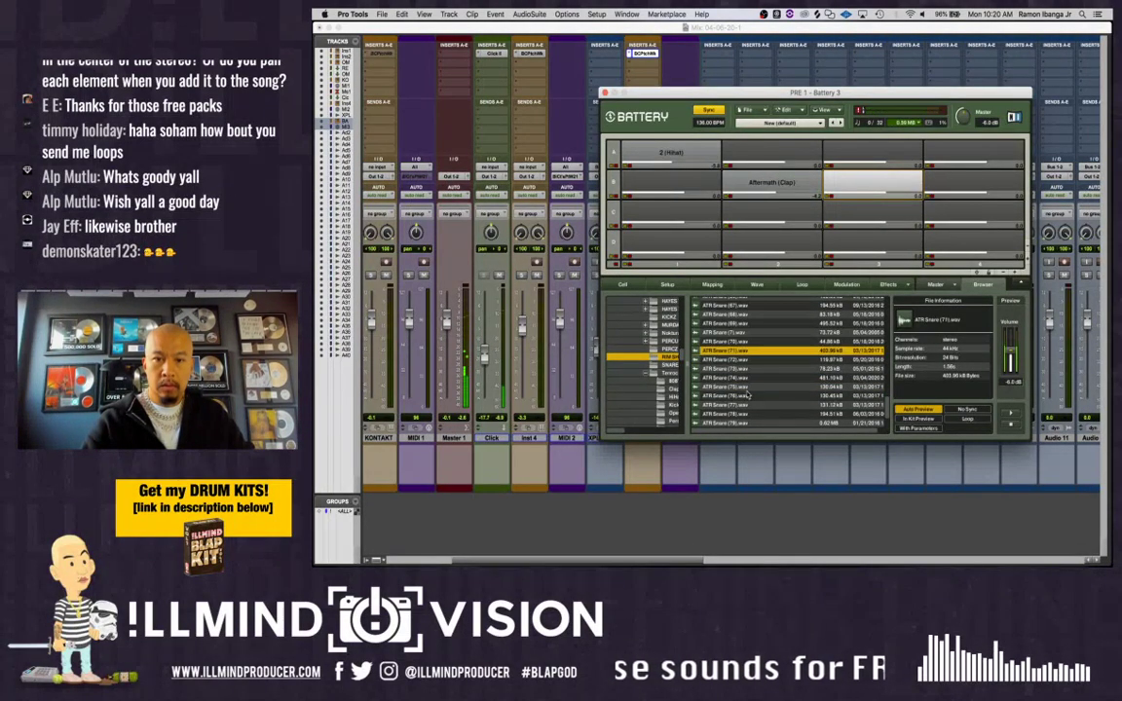
key(Up)
key(Up)
key(Up)
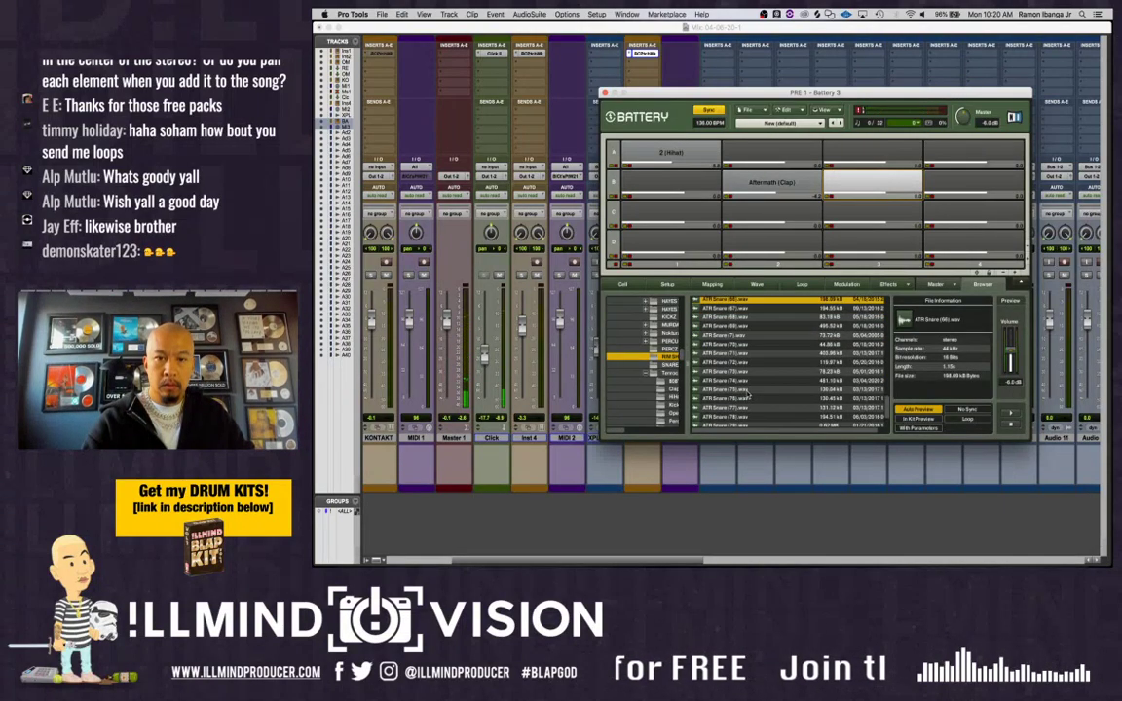
key(Up)
scroll(749, 393, up, 1)
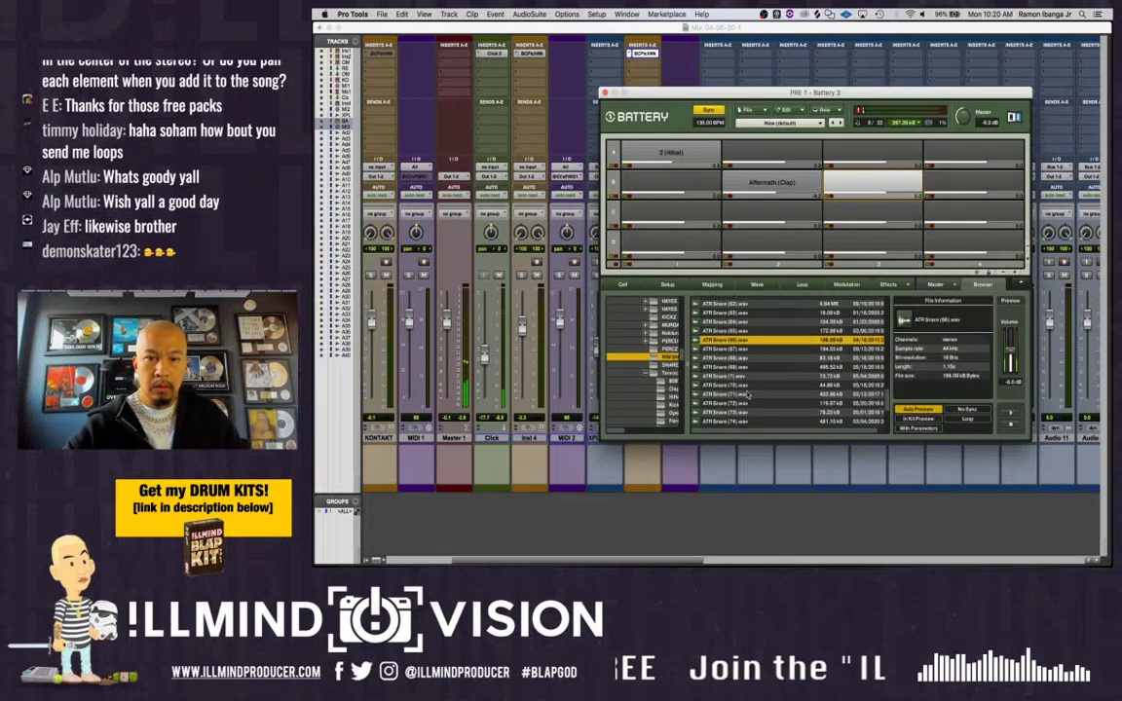
double_click(751, 343)
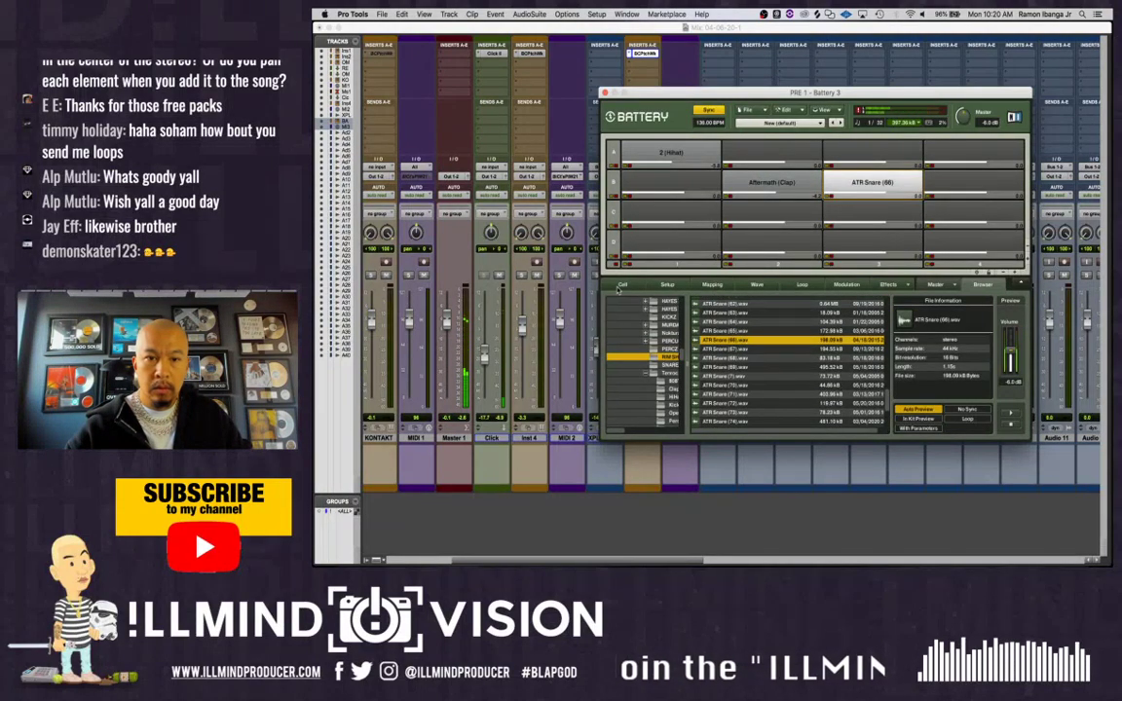
Trim the ATR Snare (66) cell's sample end to its initial hit, tune it to 2.00 st and set its volume to -2.7 dB
click(672, 284)
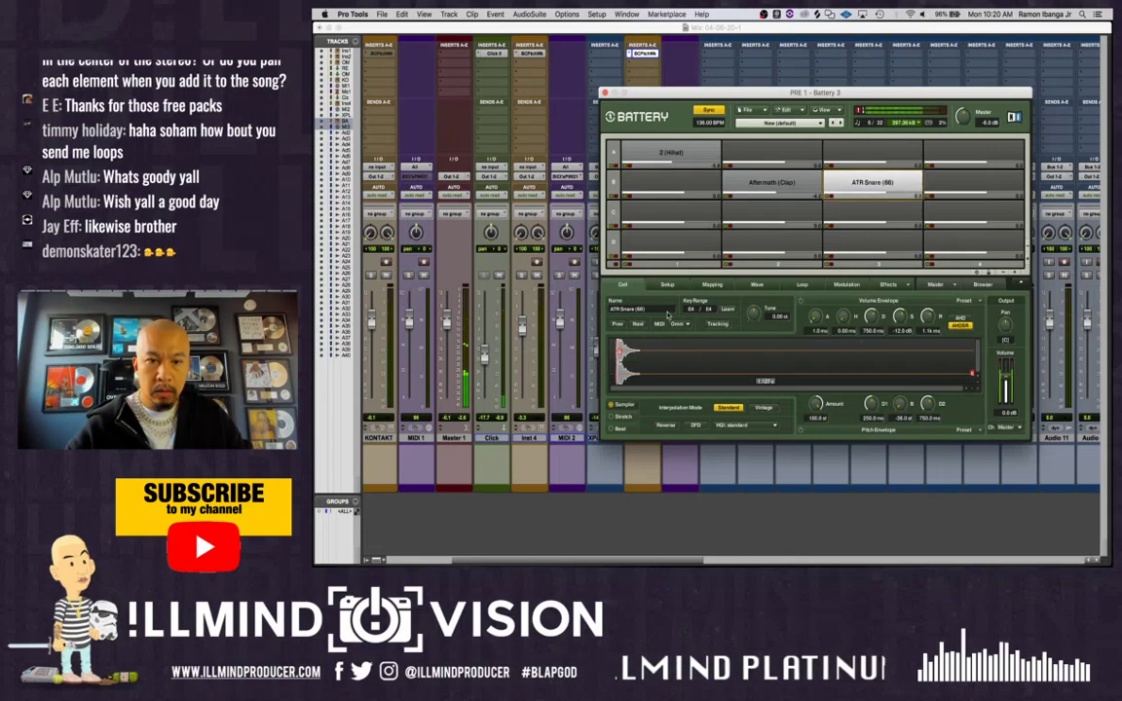
click(668, 285)
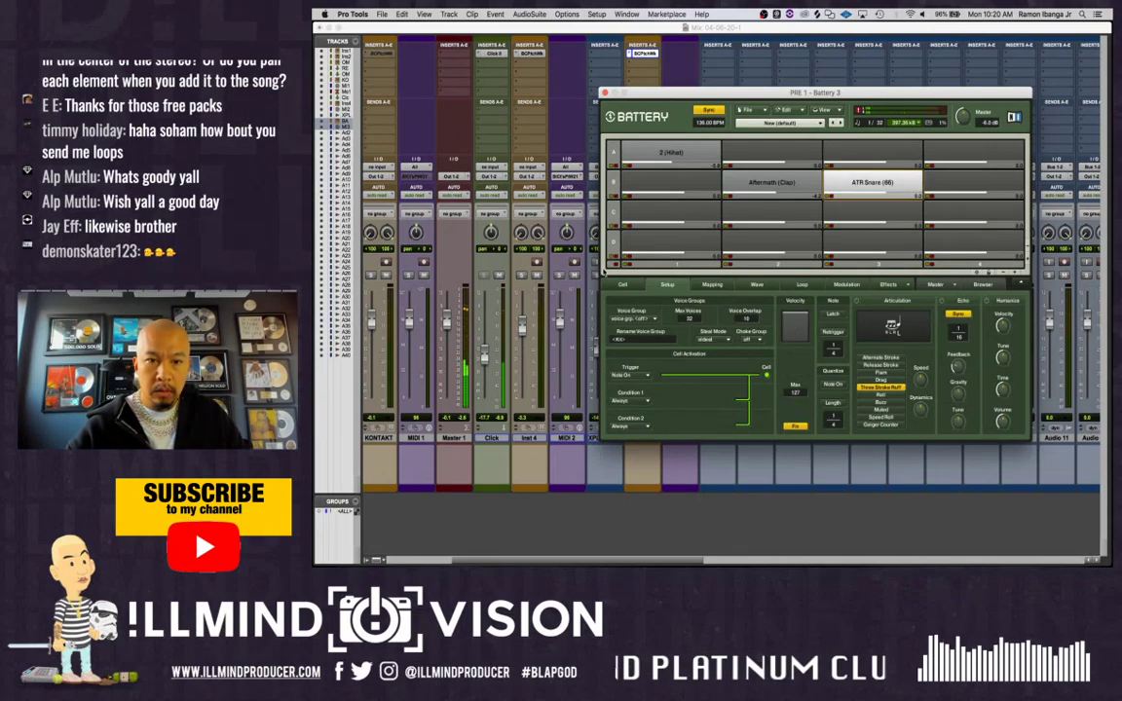
click(623, 285)
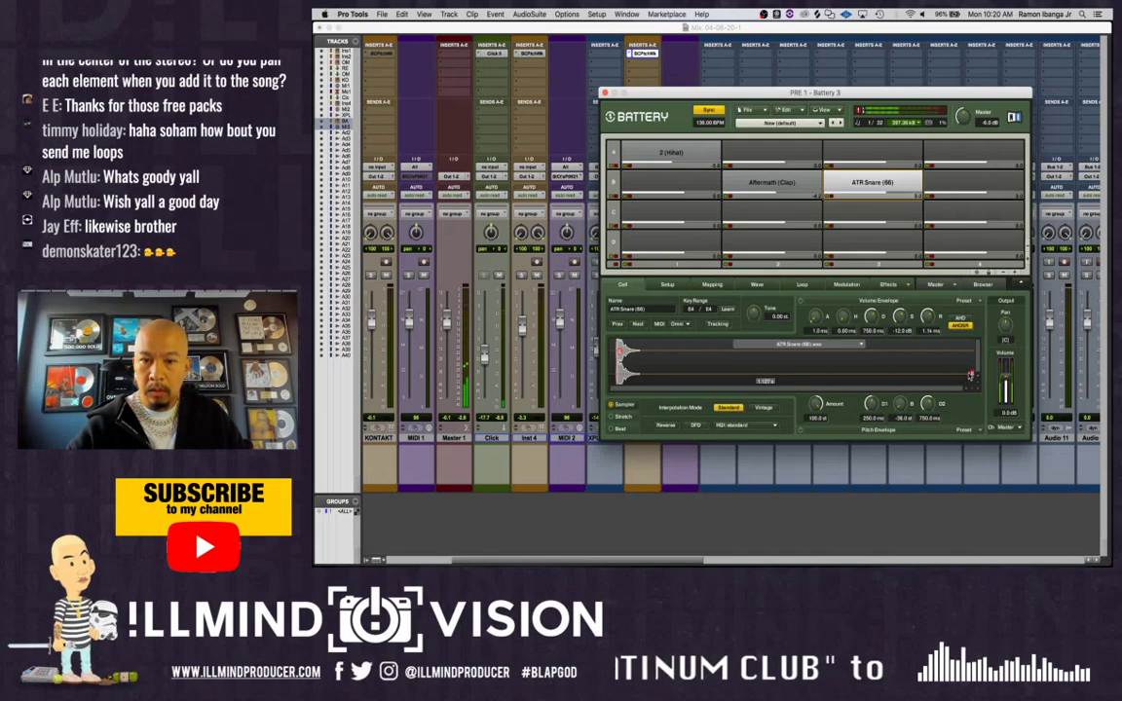
drag(971, 377, 657, 382)
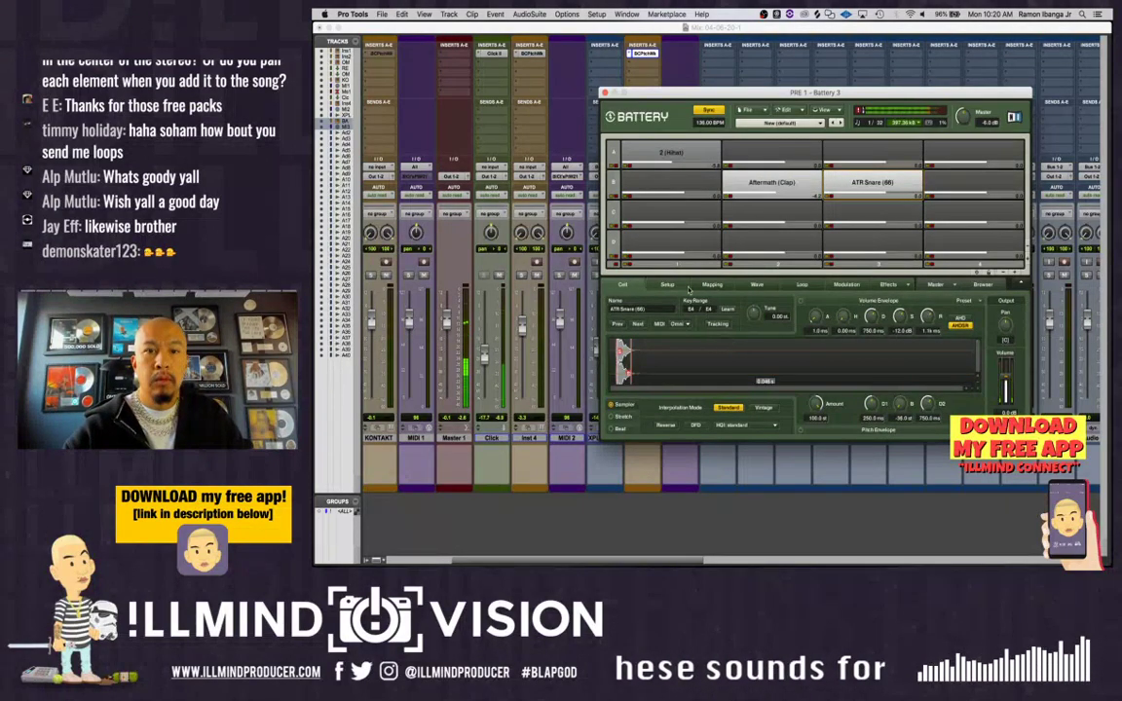
drag(755, 315, 756, 311)
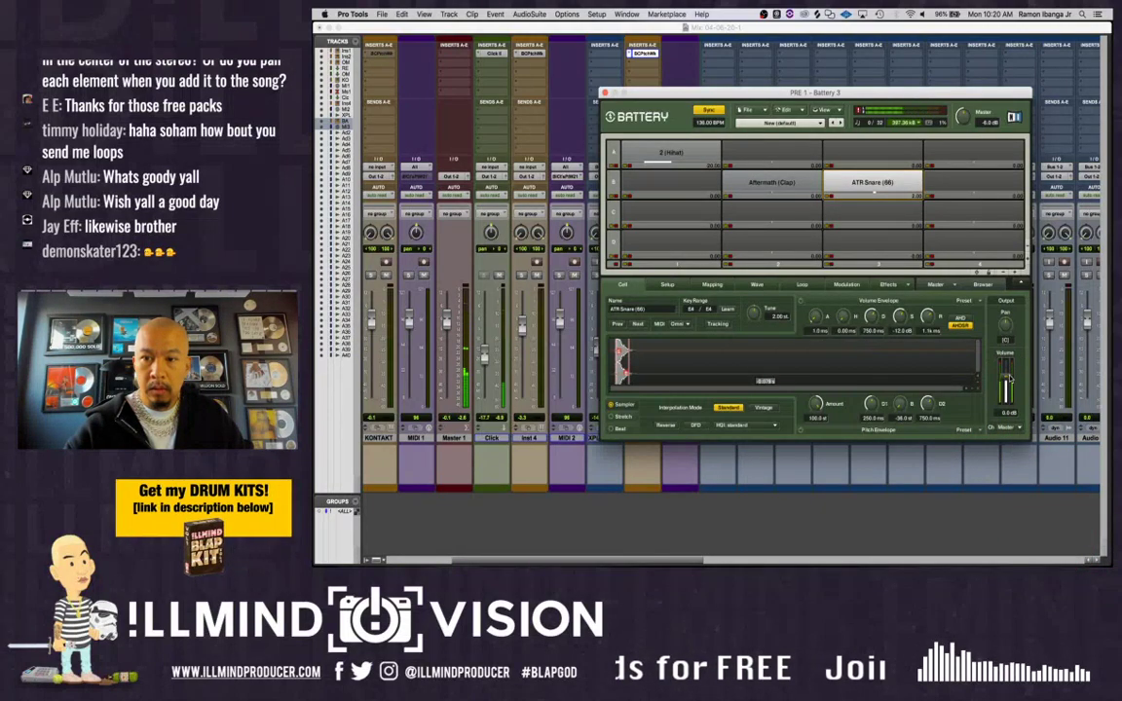
Switch from the mixer to the Edit window and close the Battery window
key(super+equal)
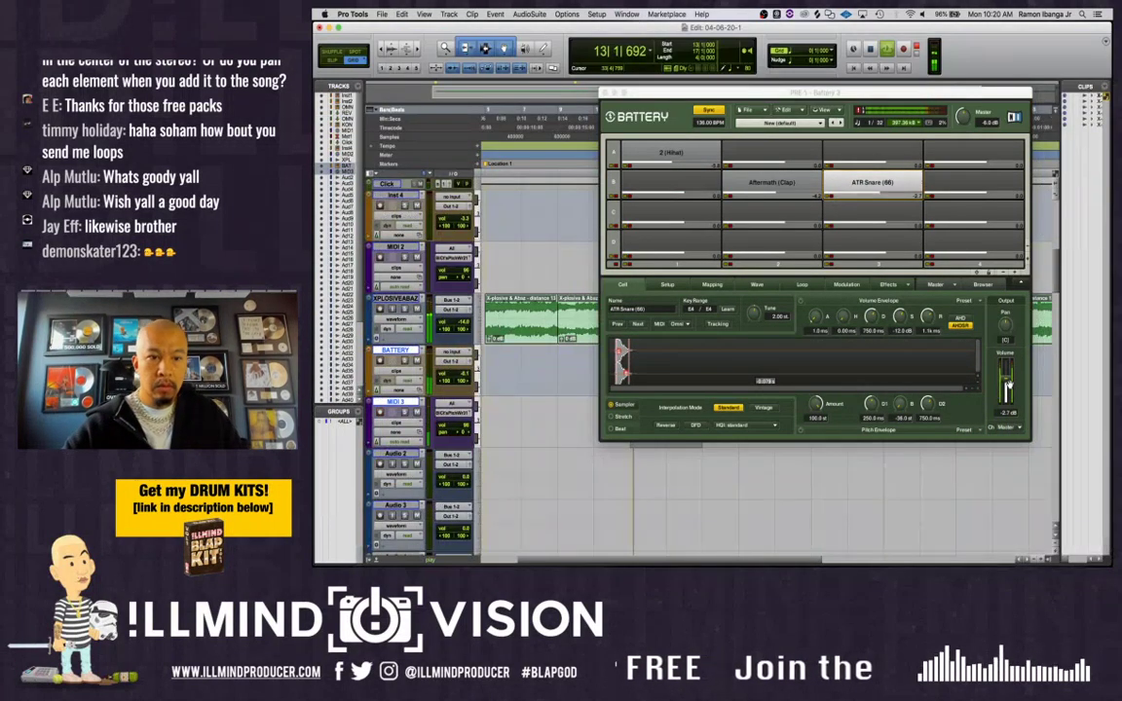
key(super+equal)
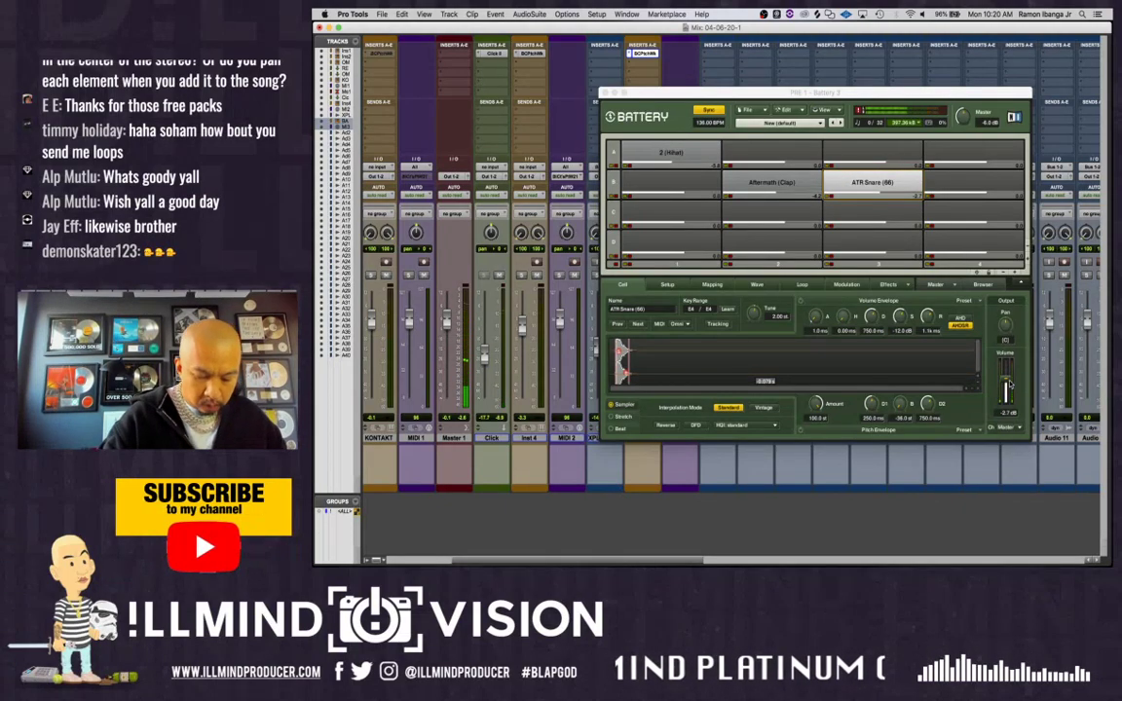
key(super+equal)
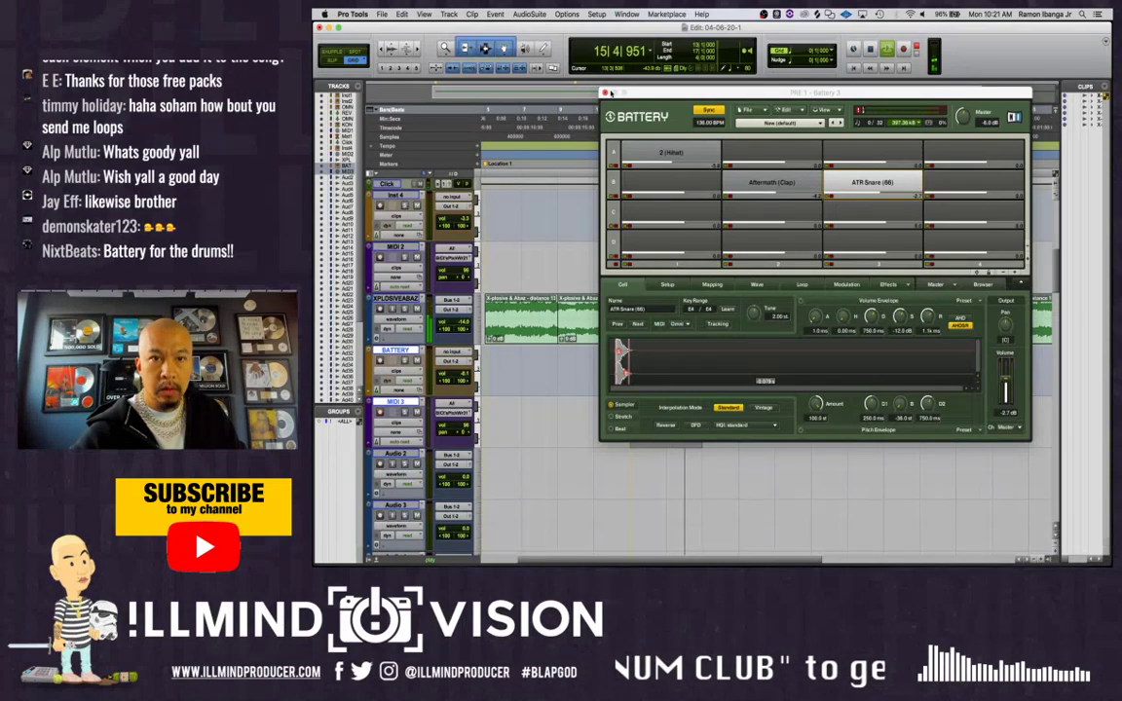
click(605, 93)
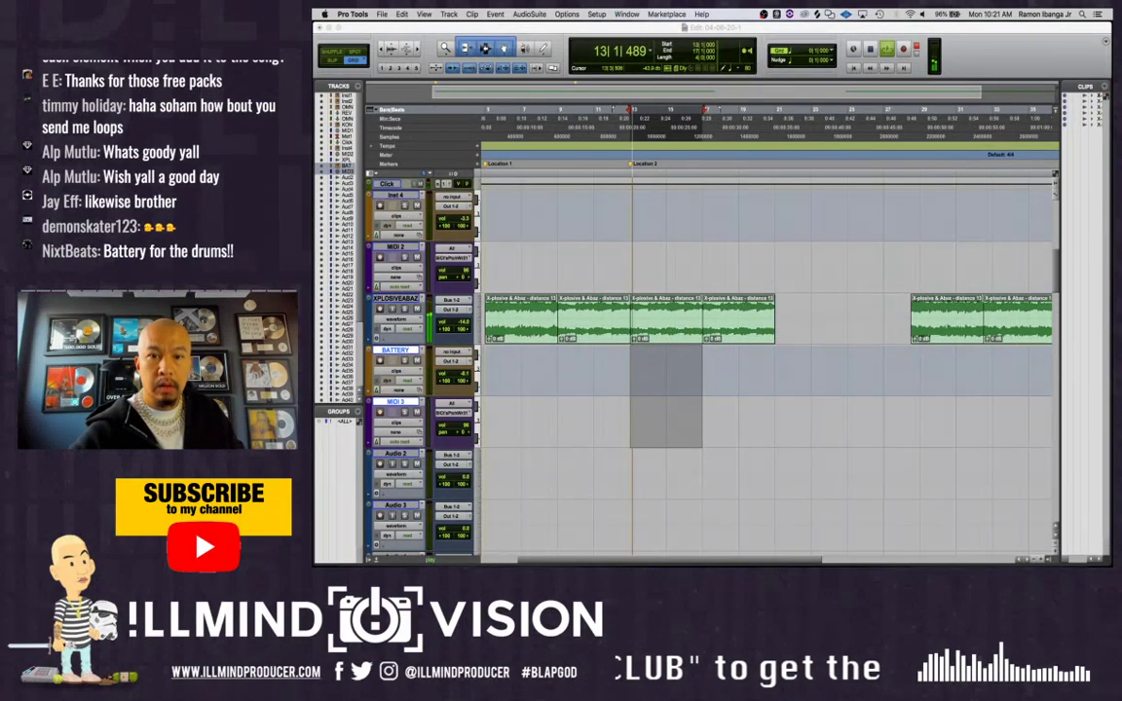
Record a hi-hat and snare performance on the MIDI 3 track, starting at bar 12
click(615, 419)
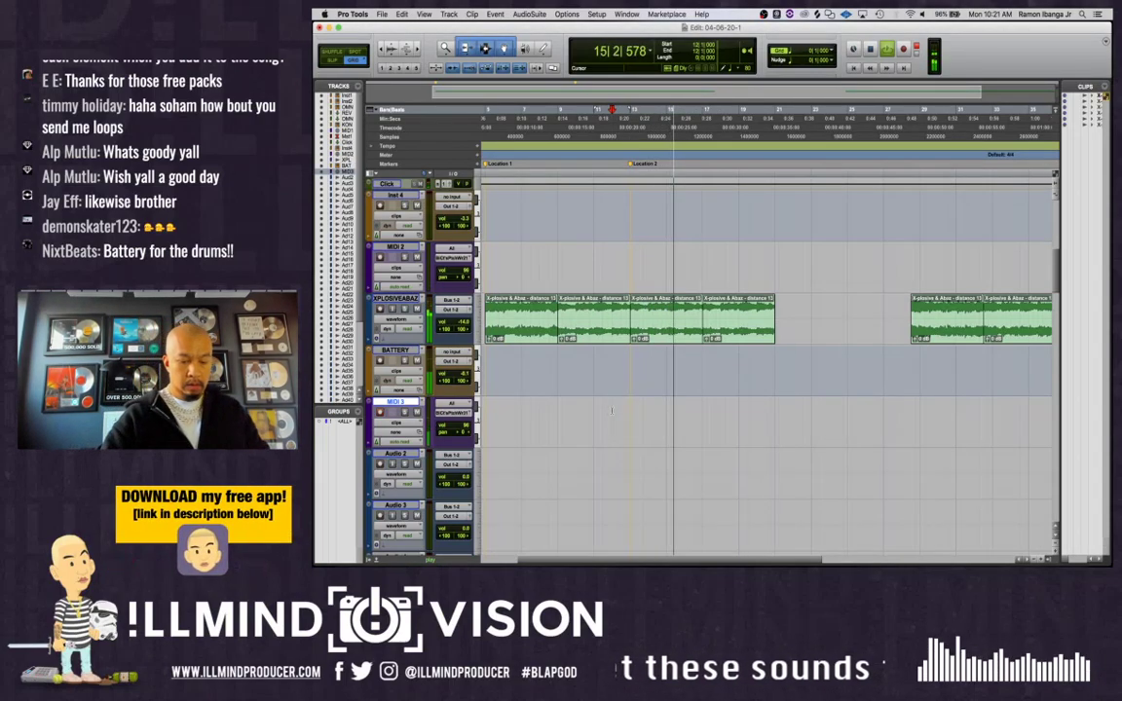
key(space)
key(super+space)
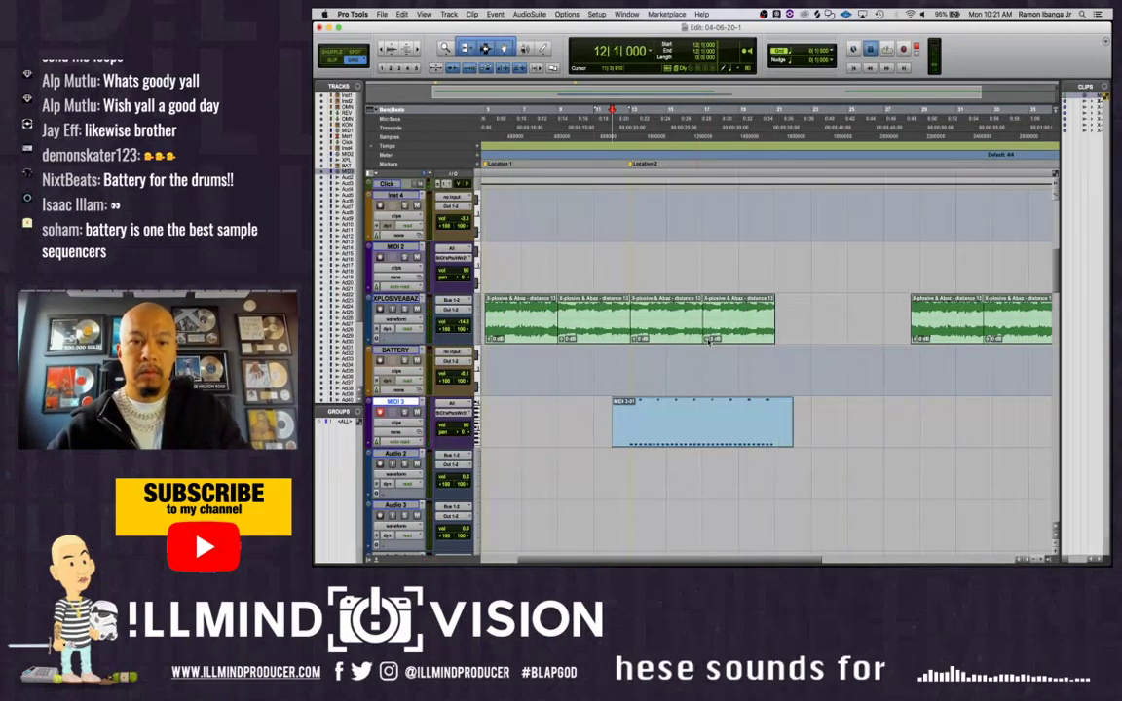
Quantize the note starts of the recorded MIDI 3 clip to a 1/8 note grid, preserving note duration
click(714, 442)
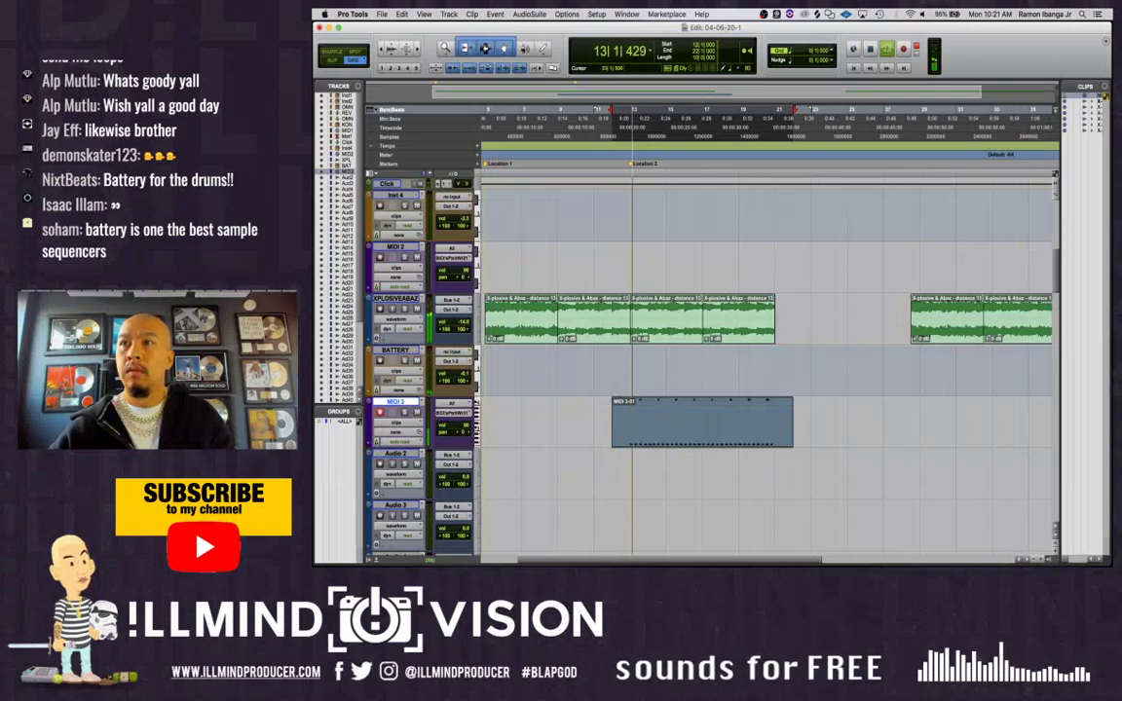
key(alt+0)
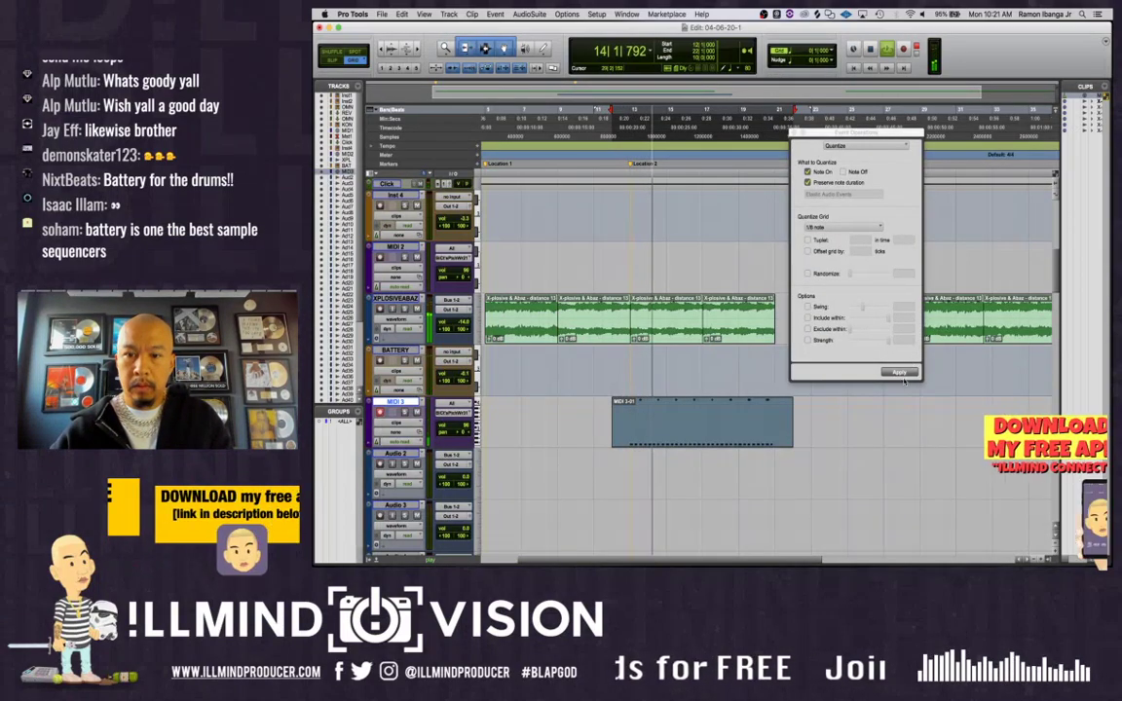
click(898, 373)
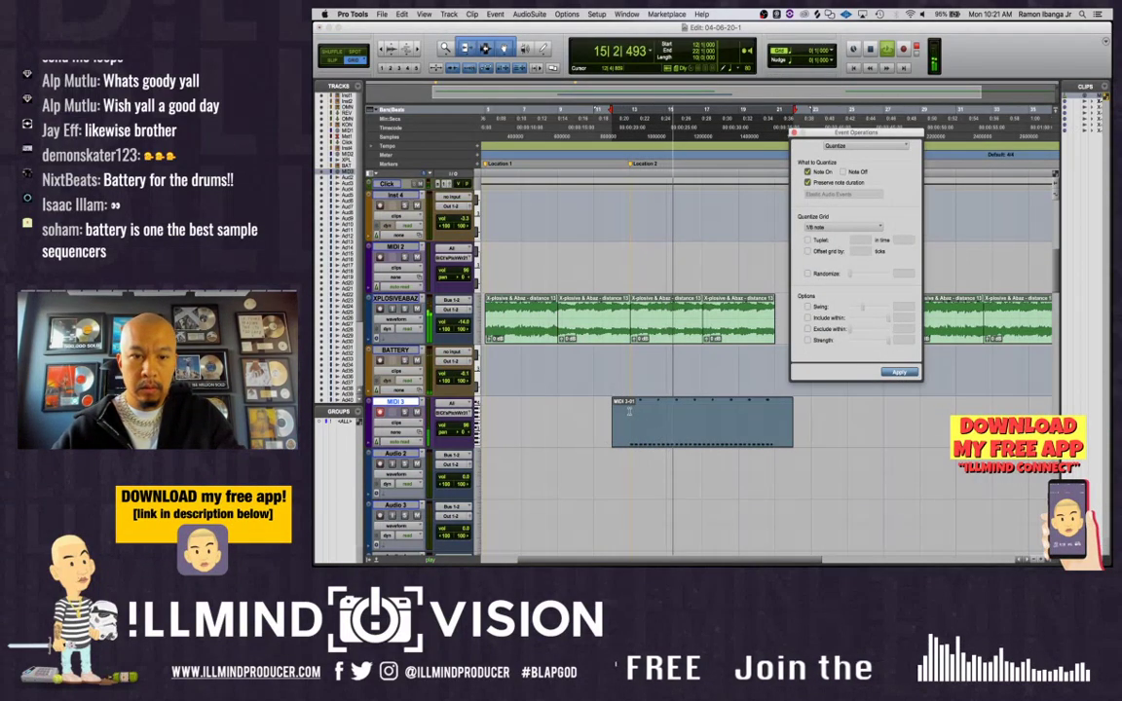
Separate the MIDI 3 clip at bars 13 and 21 and move the Event Operations window aside
drag(631, 409, 776, 420)
key(super+e)
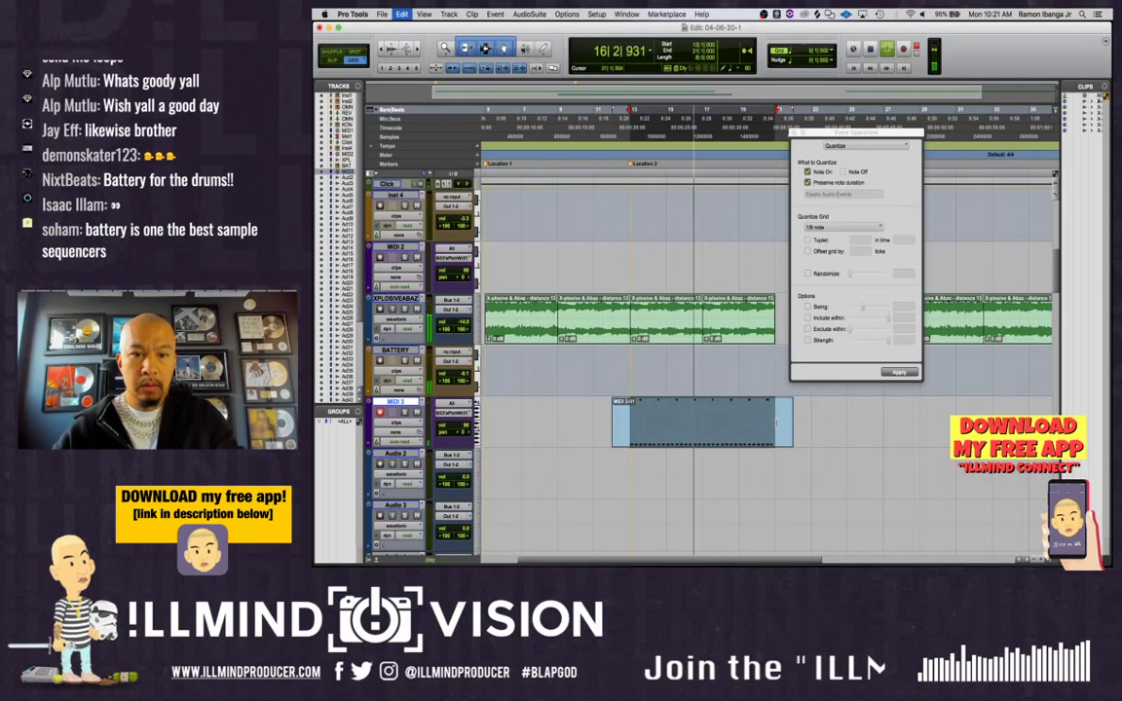
drag(801, 148, 845, 133)
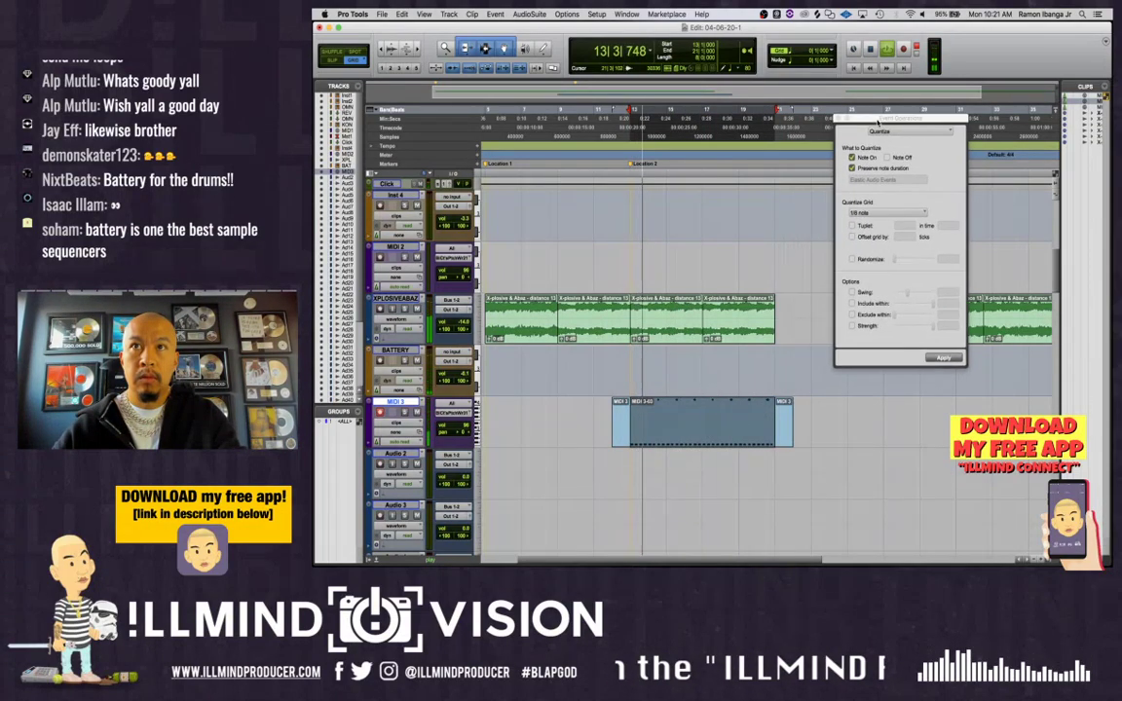
Open the separated MIDI 3 clip in the MIDI Editor and play its notes from just before bar 13
scroll(687, 300, up, 3)
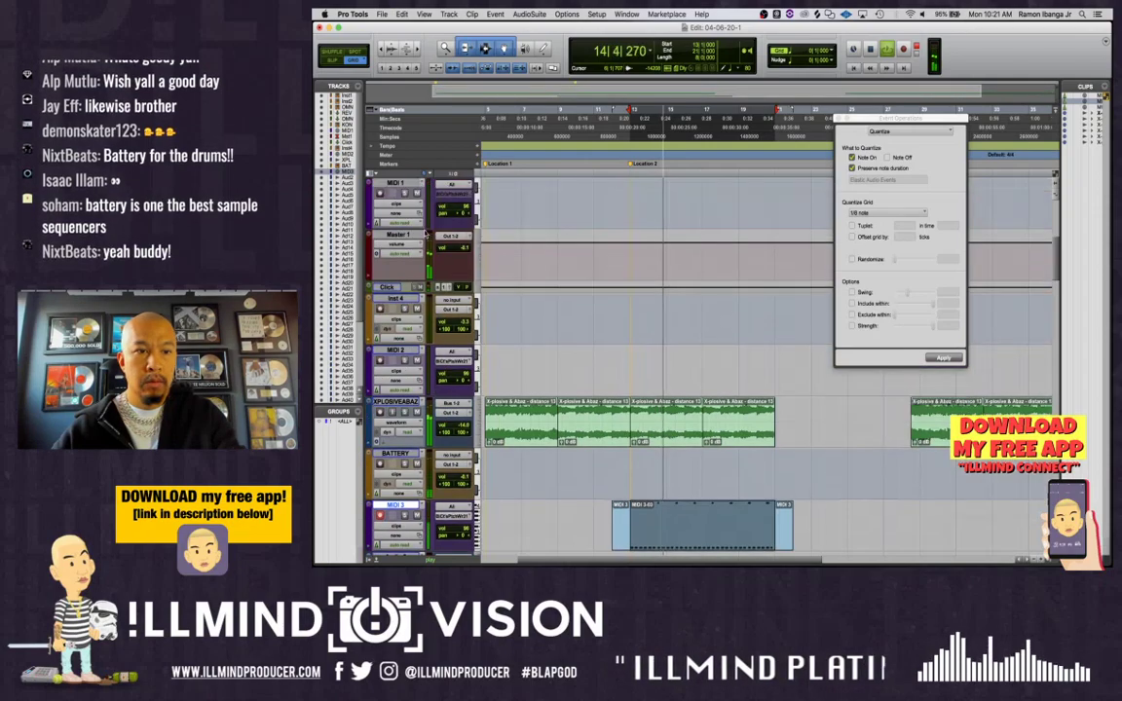
scroll(686, 298, down, 3)
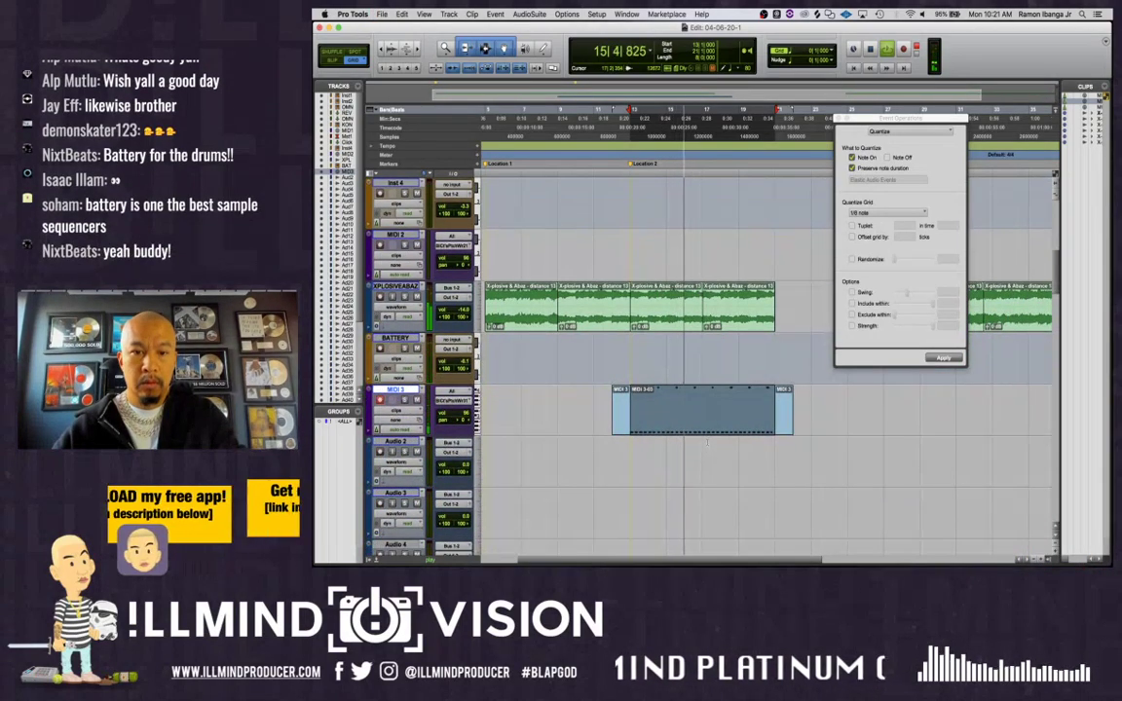
key(ctrl+equal)
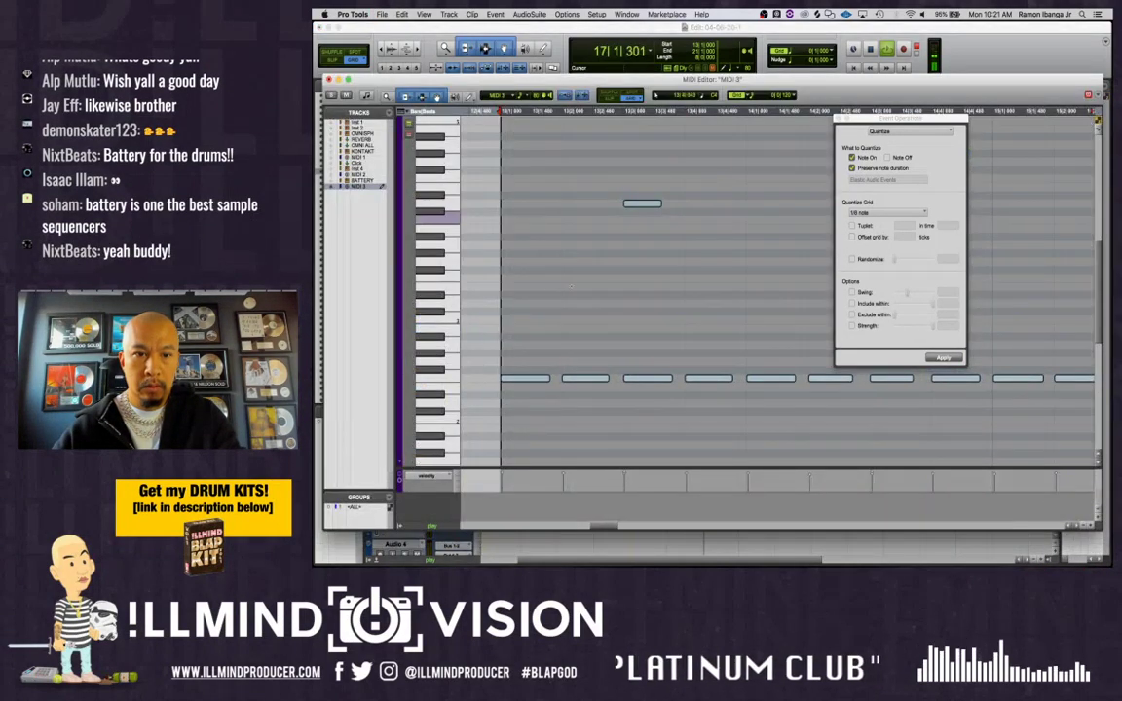
key(space)
click(485, 271)
key(space)
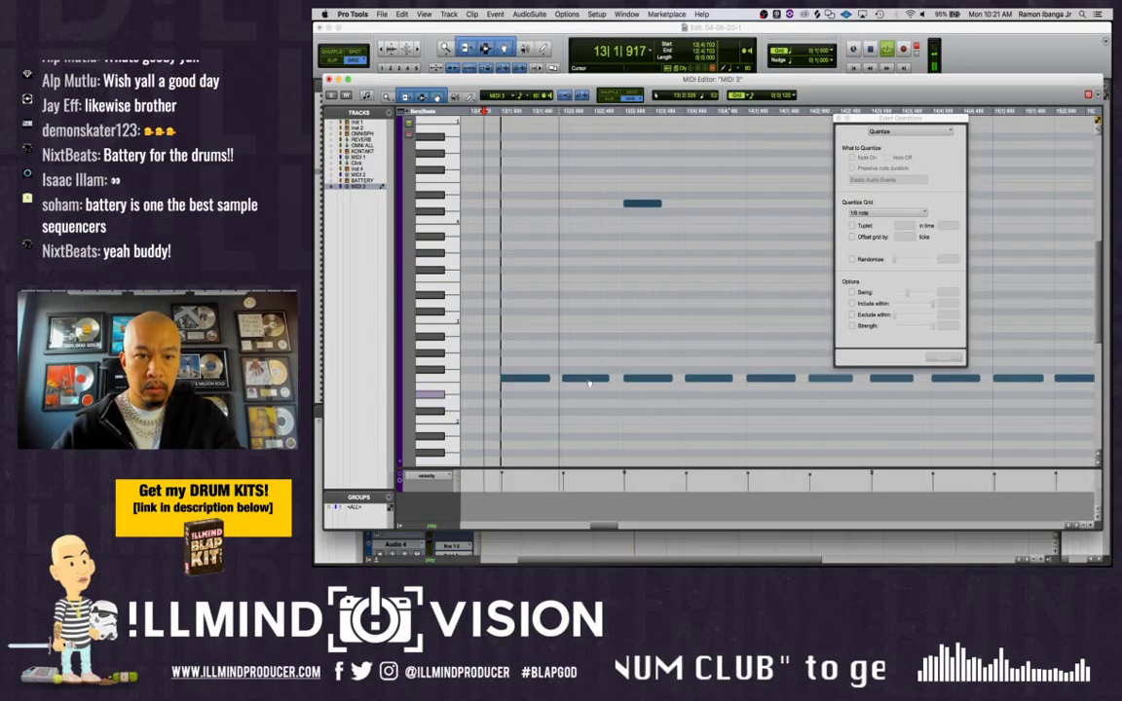
key(space)
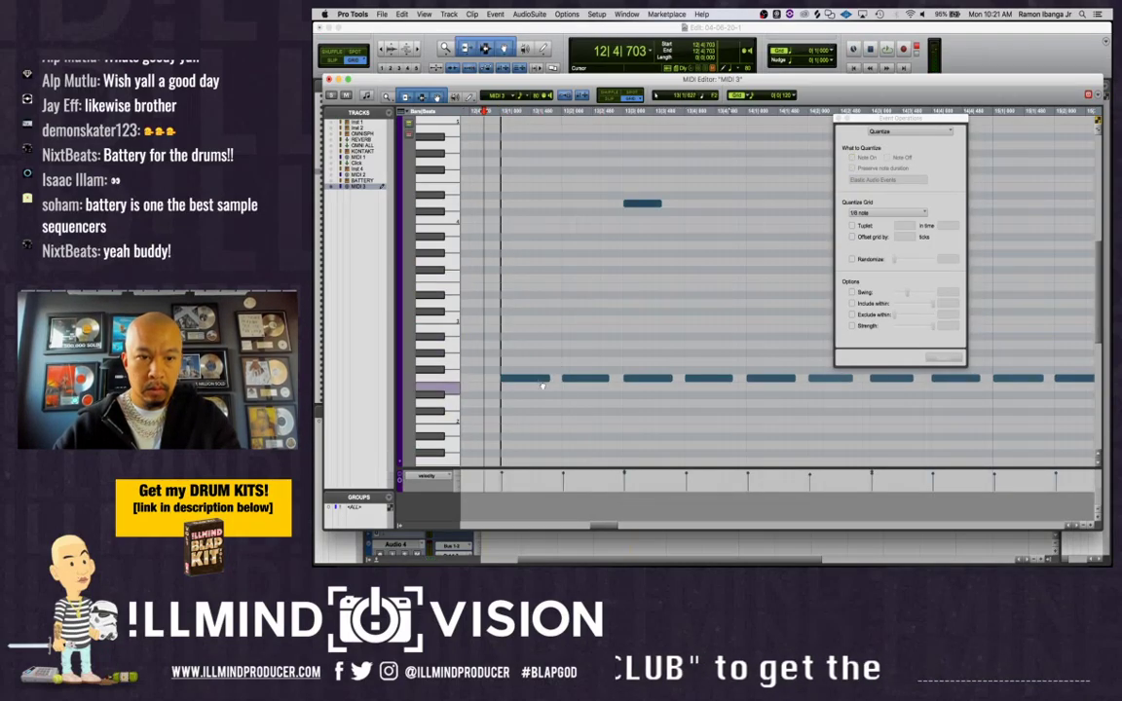
Shorten all the MIDI 3 notes together to brief hits and play them back from just before bar 13
key(ctrl+a)
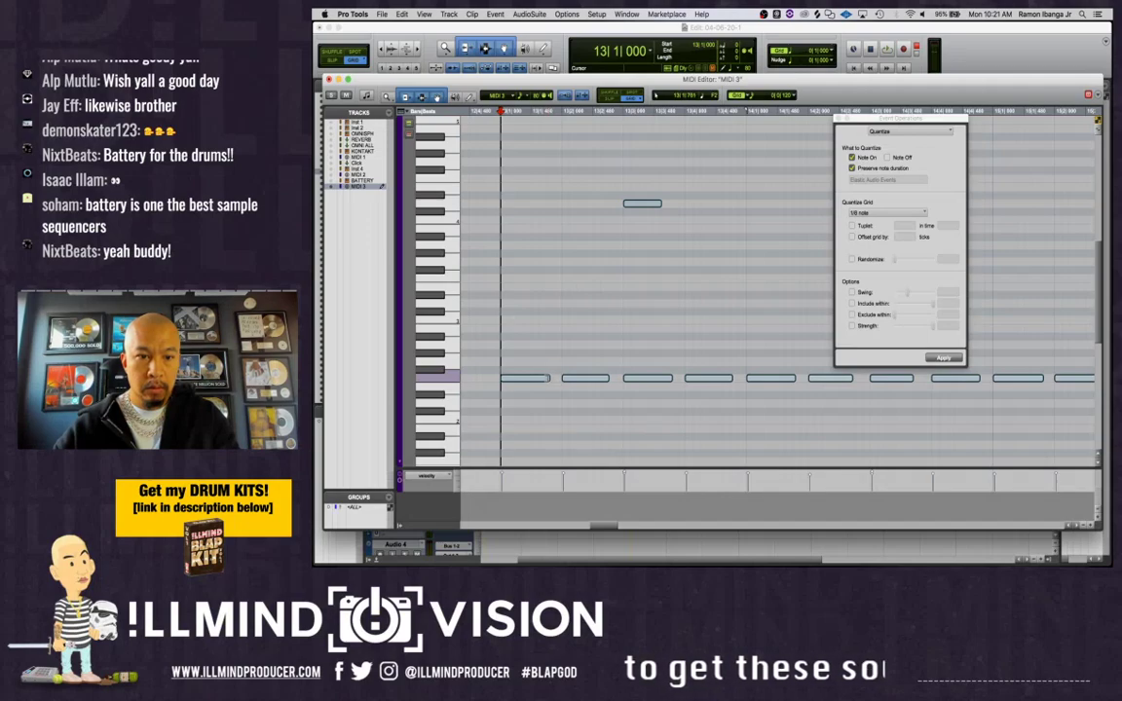
drag(513, 378, 507, 378)
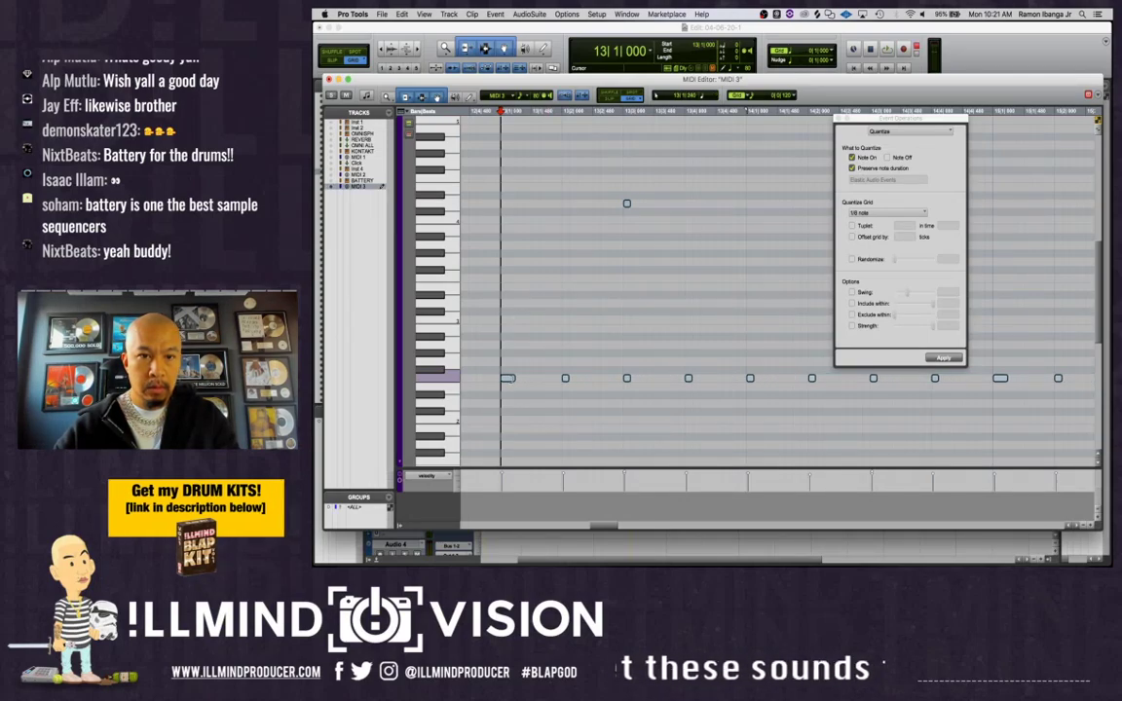
click(487, 344)
key(space)
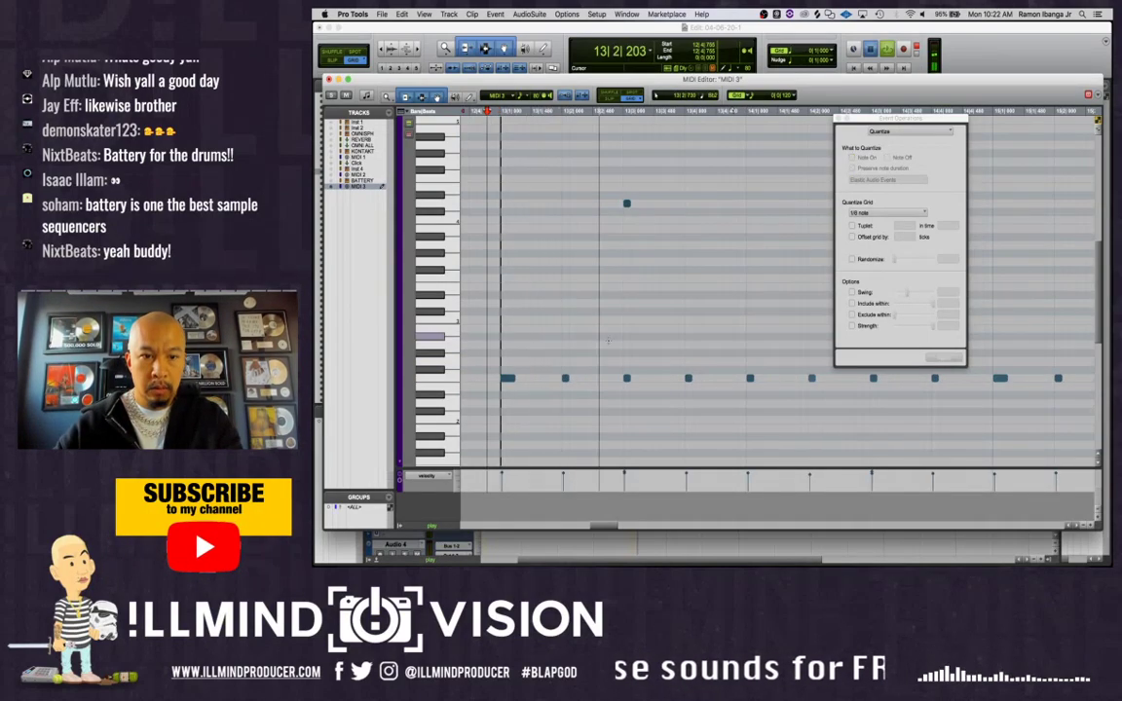
Try adding two extra hi-hat notes right after the first hit of bar 13 and play them back
key(space)
double_click(534, 379)
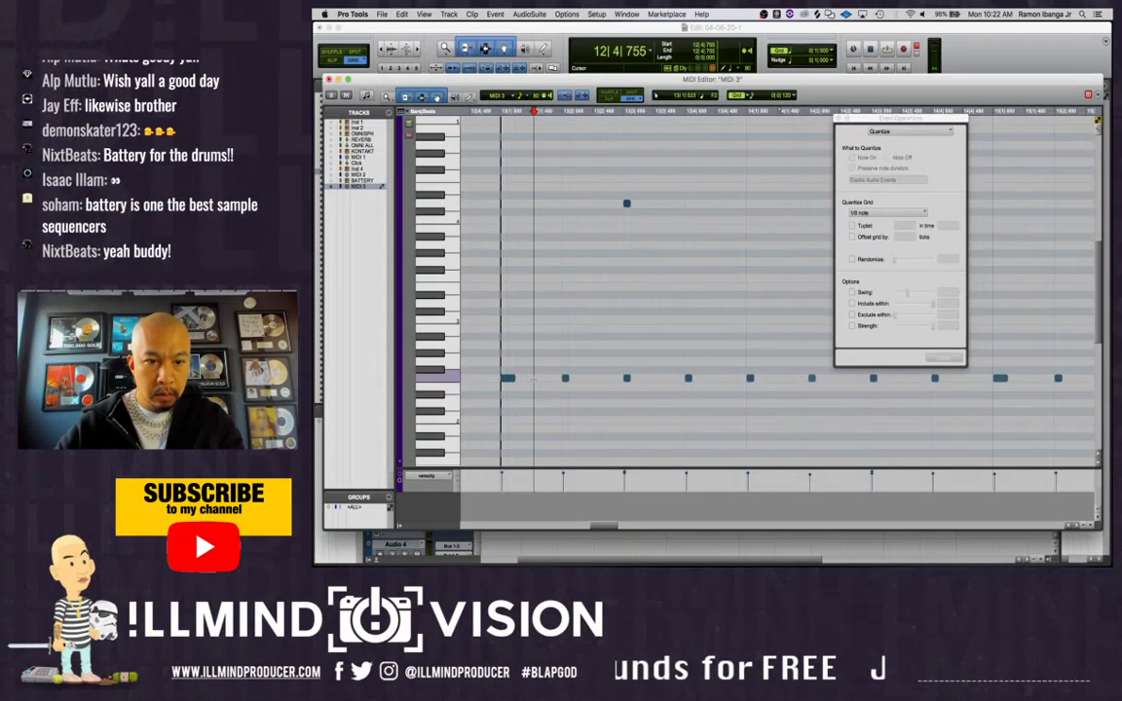
double_click(519, 378)
key(space)
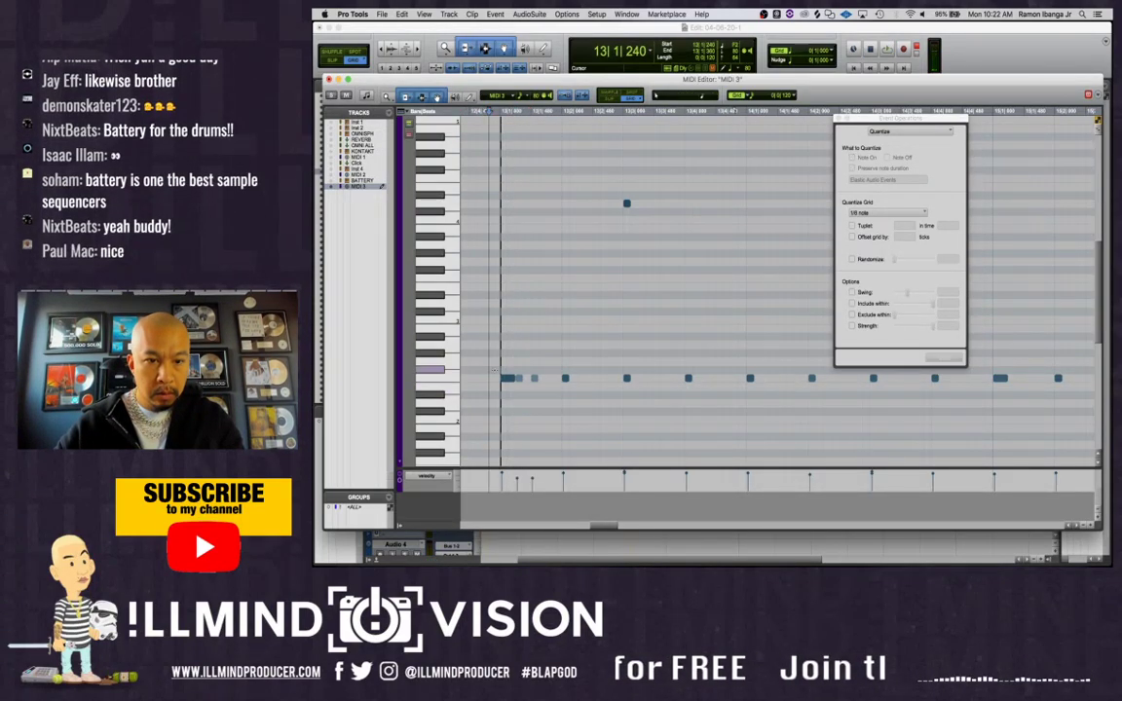
key(super+z)
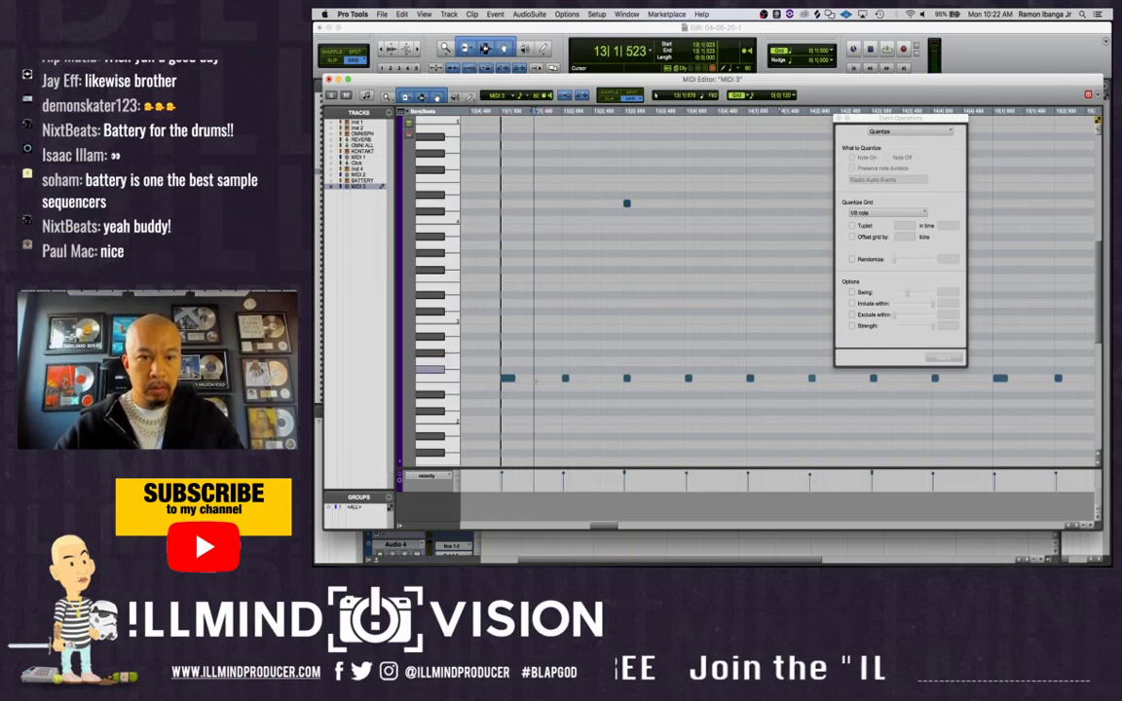
Play the hi-hat and snare notes from just before bar 13
click(487, 378)
key(space)
key(space)
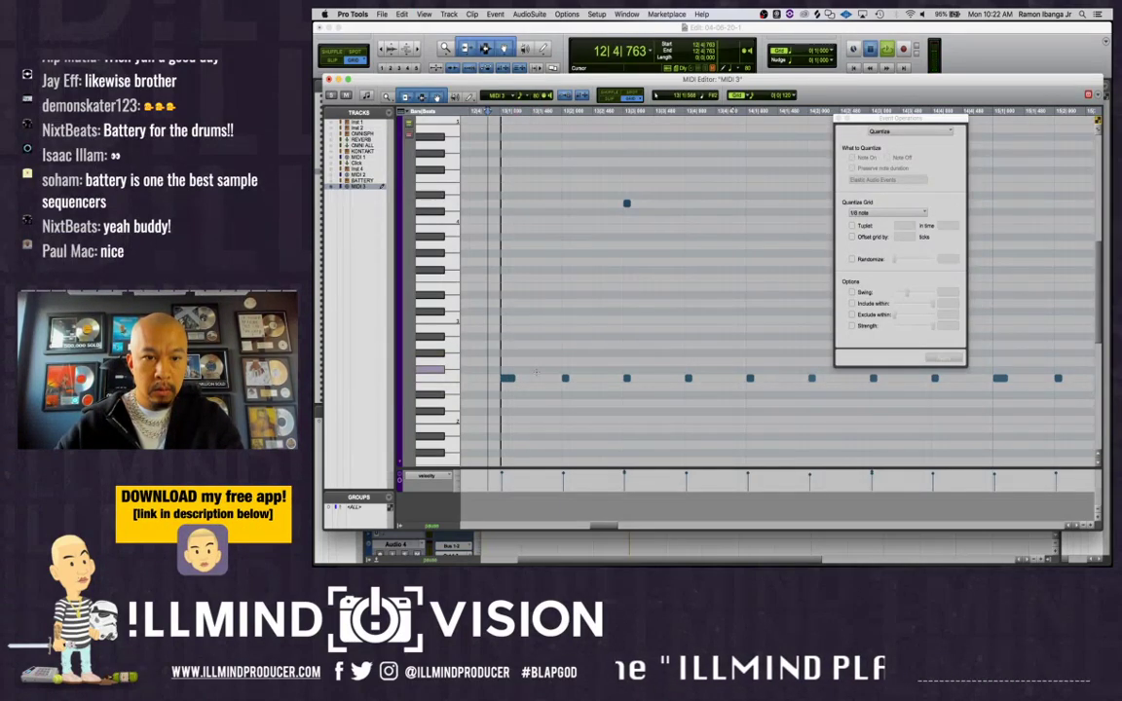
key(space)
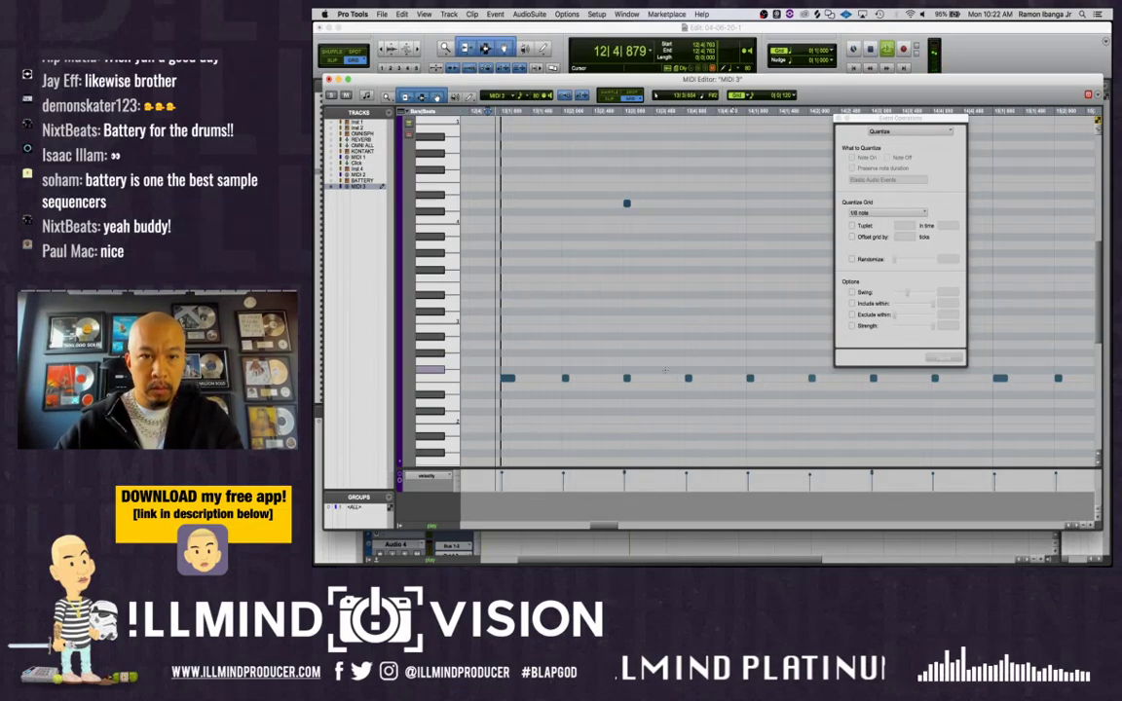
key(space)
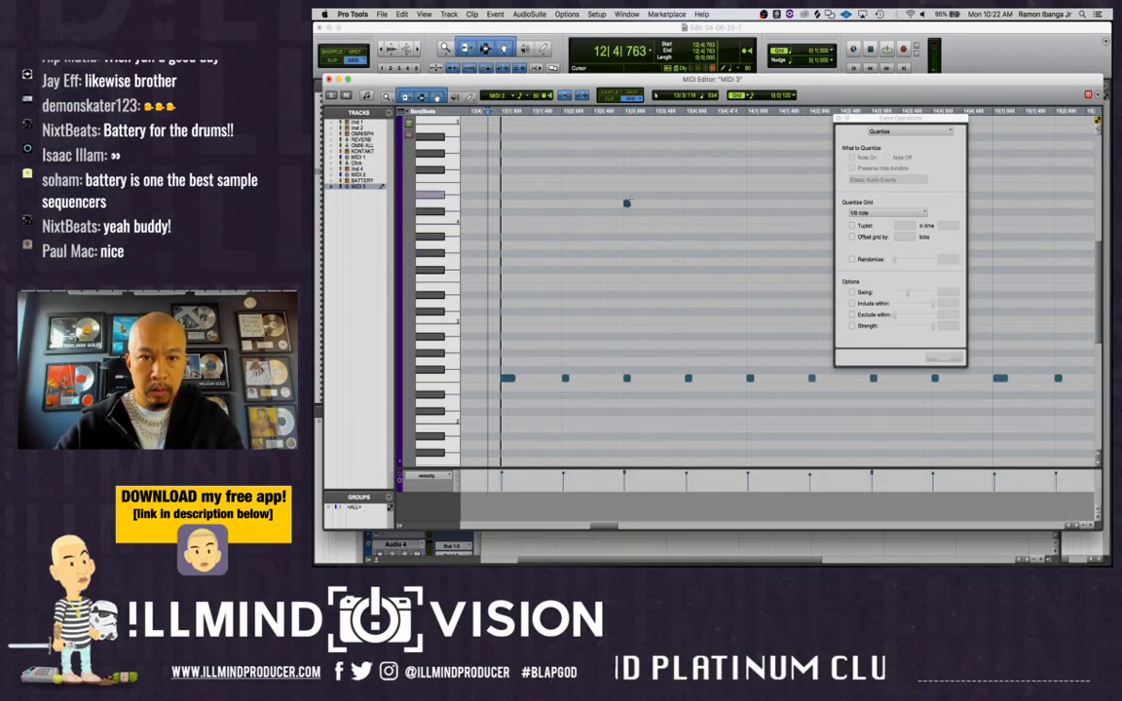
Lengthen all the MIDI 3 notes together, and shorten the first hi-hat hit of bar 13 to 120 ticks
click(626, 203)
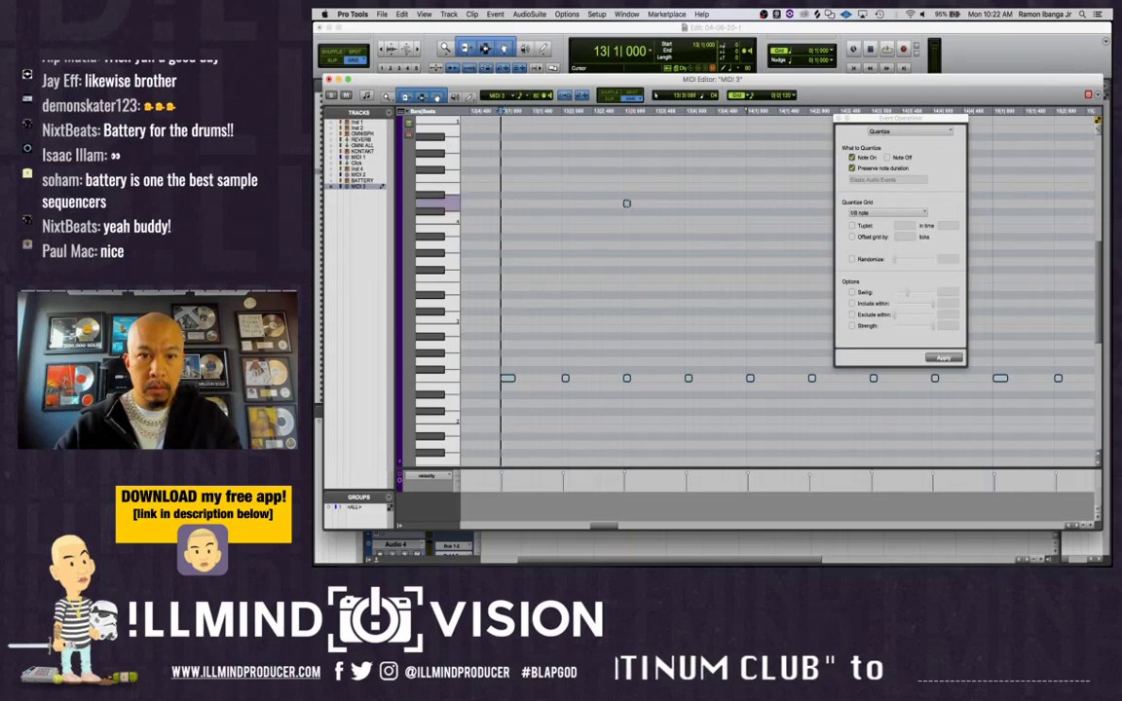
click(567, 217)
key(space)
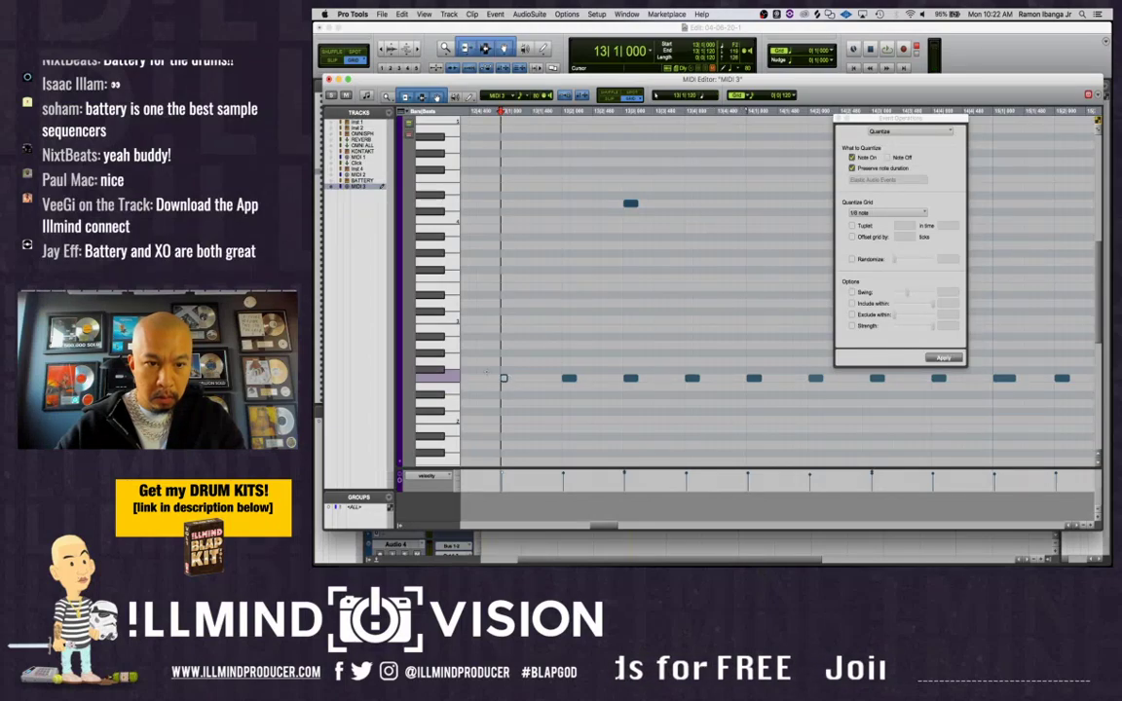
Add two short, descending lower-pitched notes at 13|1|120 and 13|1|240 after the opening hi-hat hit and play them
click(491, 373)
scroll(492, 373, down, 3)
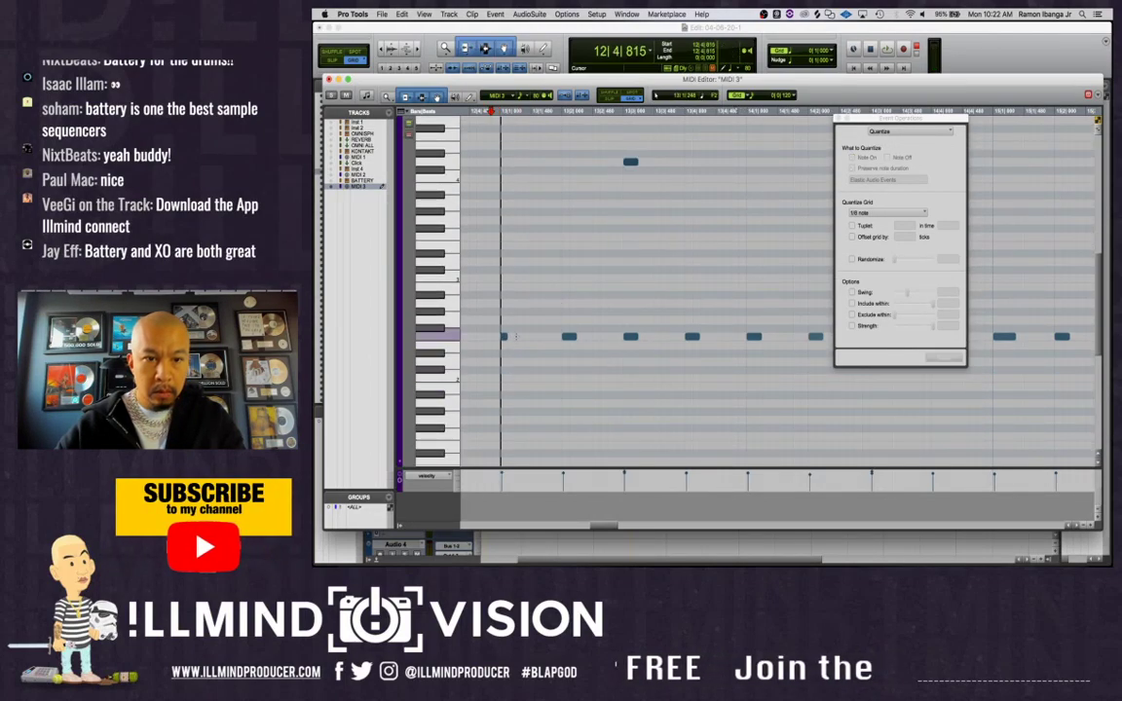
click(514, 353)
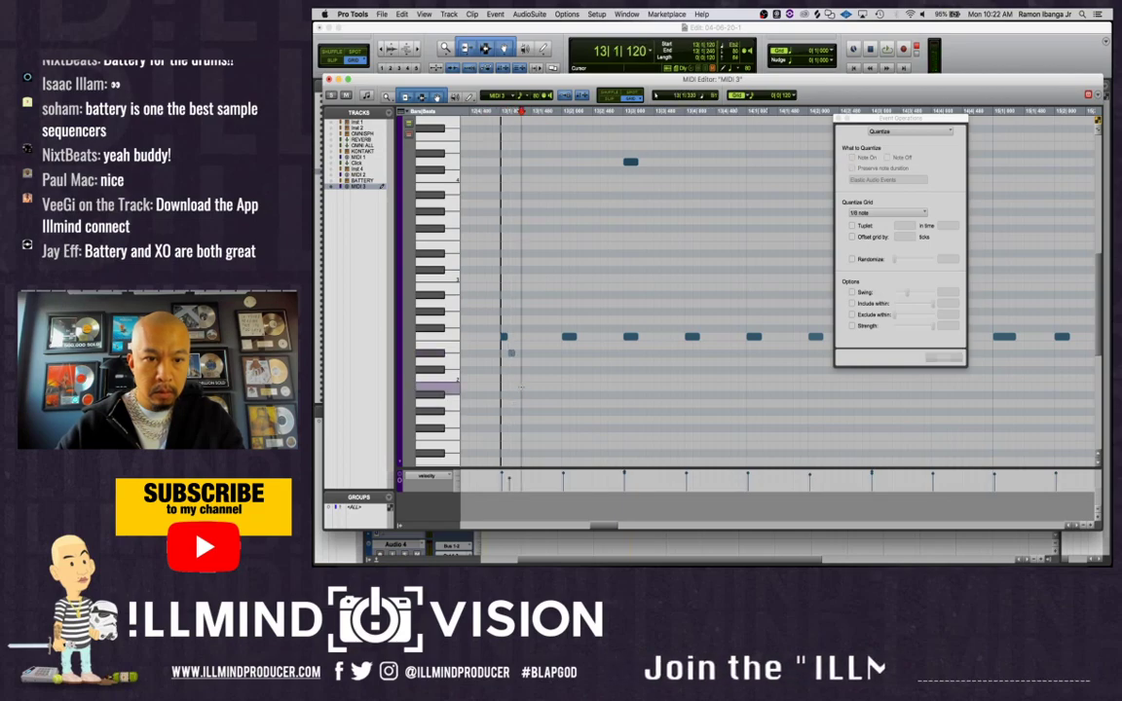
click(519, 386)
key(space)
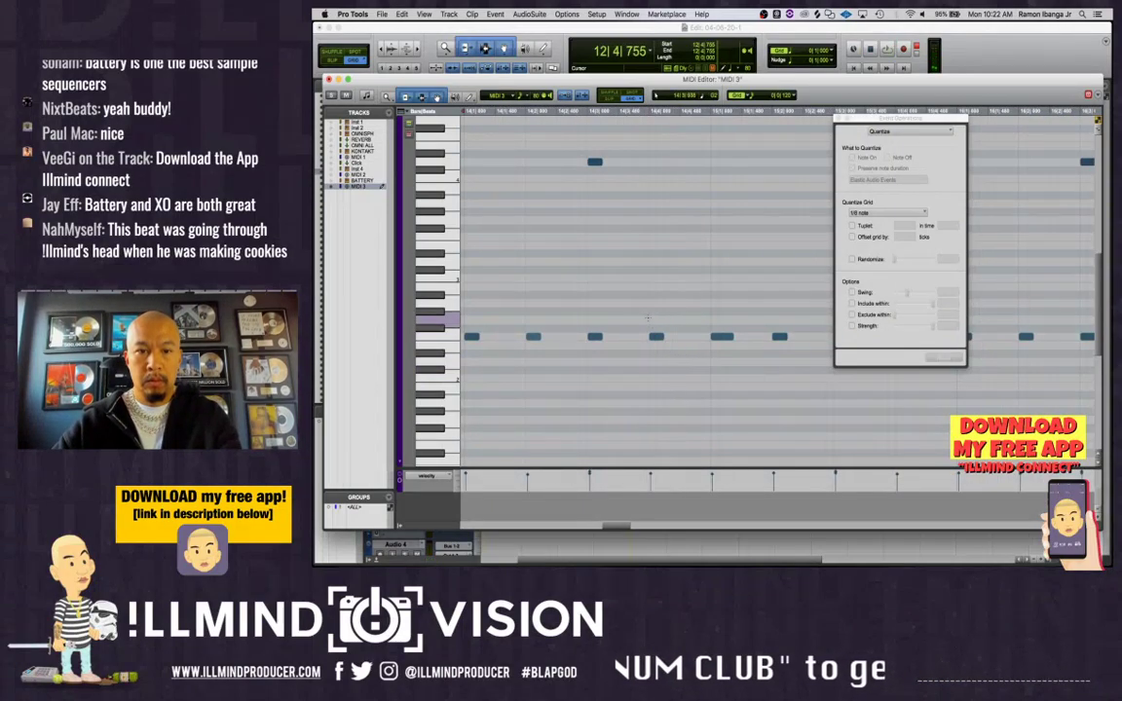
Replace the hi-hat hit on bar 14 beat 4 with three higher-pitched notes, and add two descending low notes after the bar 15 downbeat
double_click(657, 340)
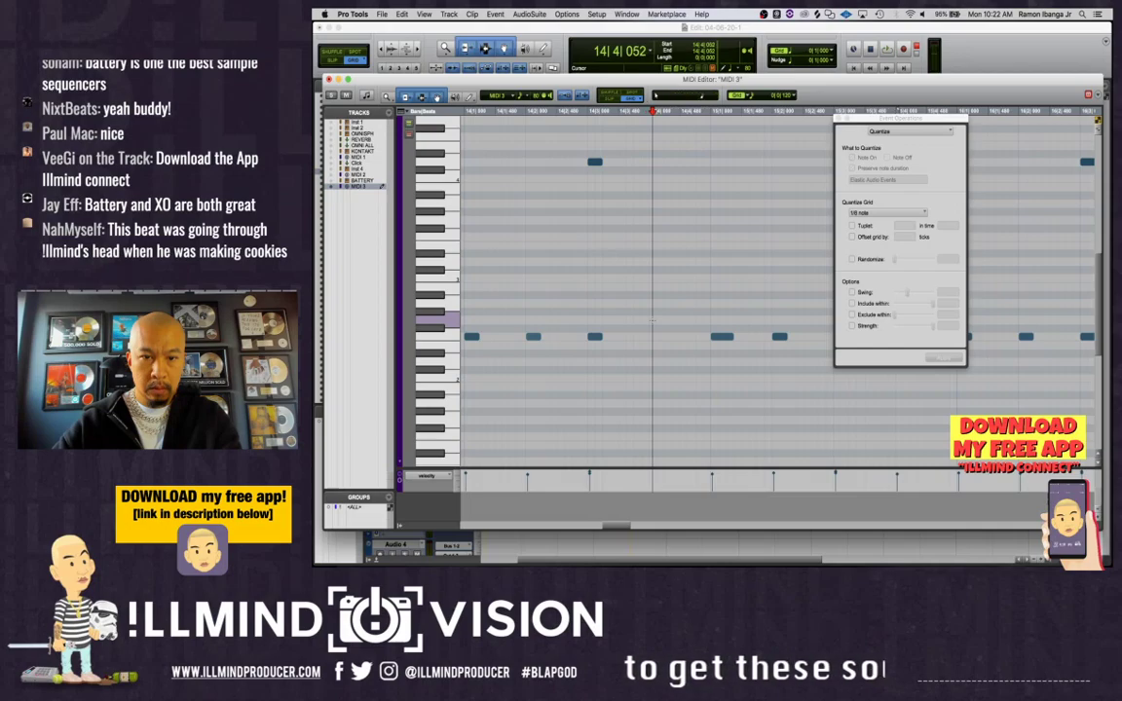
click(653, 320)
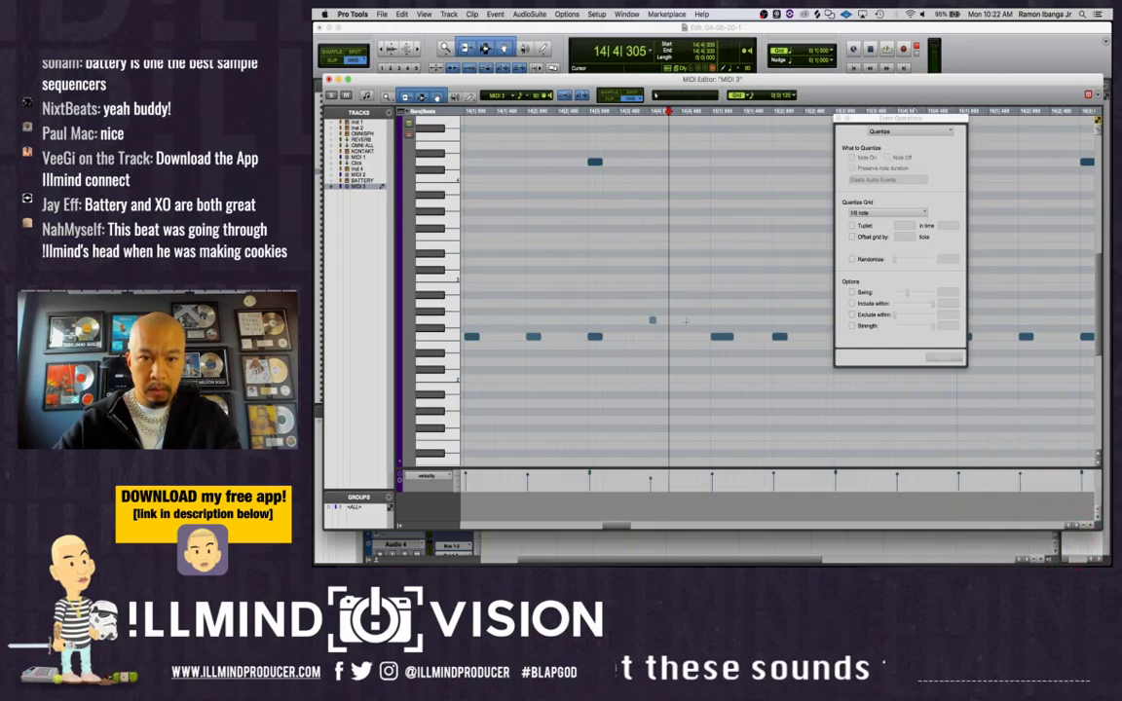
click(668, 319)
click(683, 319)
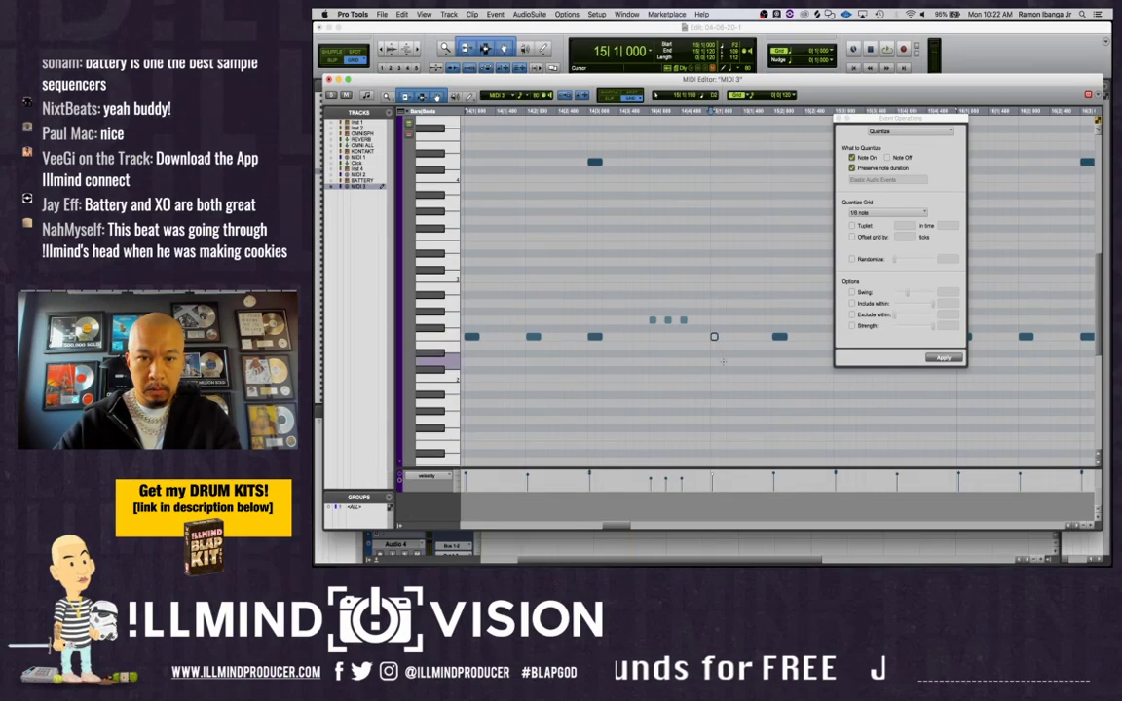
double_click(723, 363)
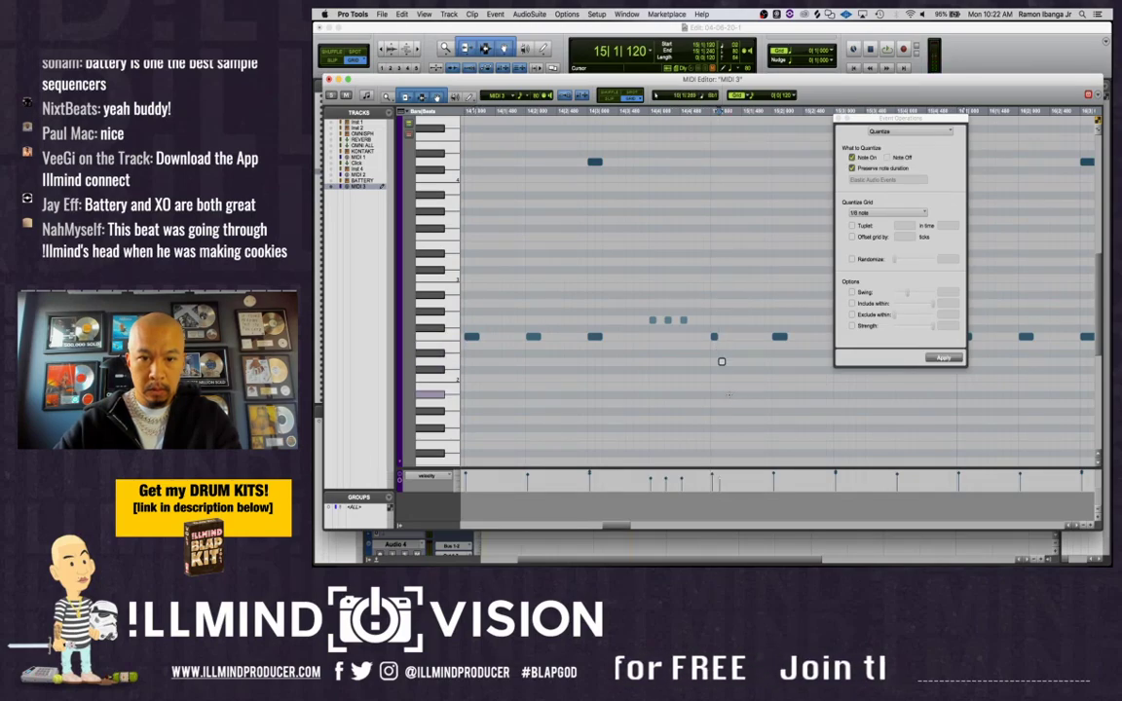
click(729, 395)
Add two hi-hat notes at 16|4|240 and 16|4|480 to form a roll after the hit on beat 4
key(space)
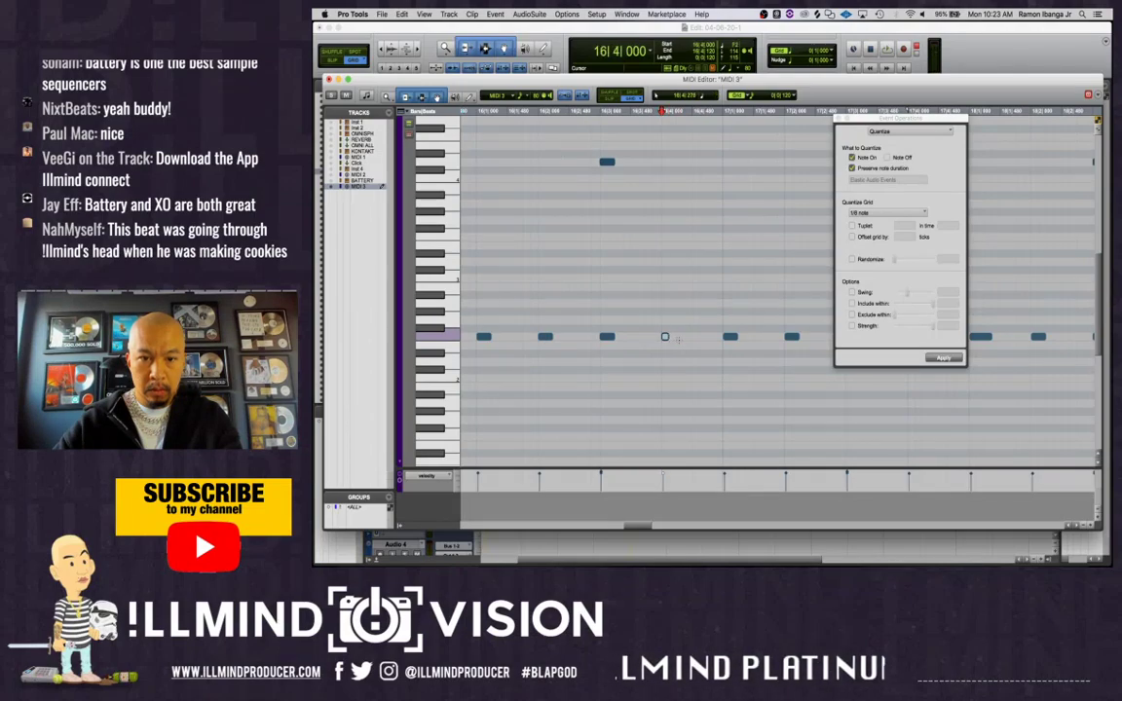
double_click(680, 337)
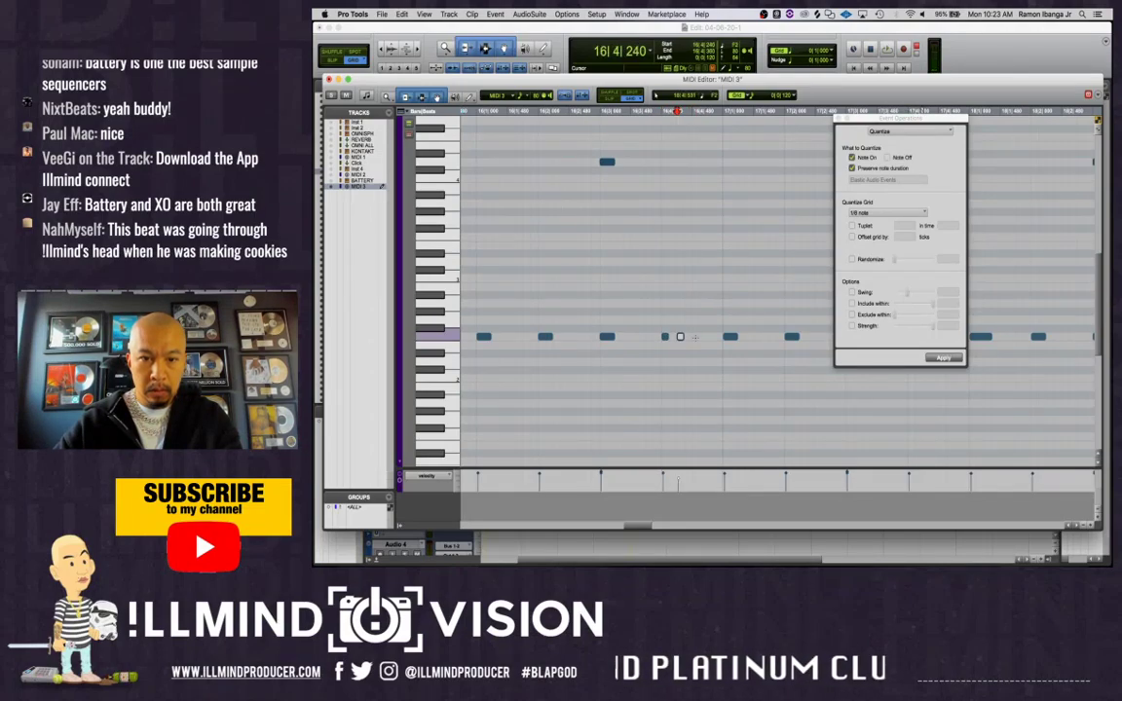
double_click(697, 337)
Remove the two low notes after bar 13's first hit, add a hi-hat note midway through beat 1, and play the pattern
scroll(664, 367, left, 10)
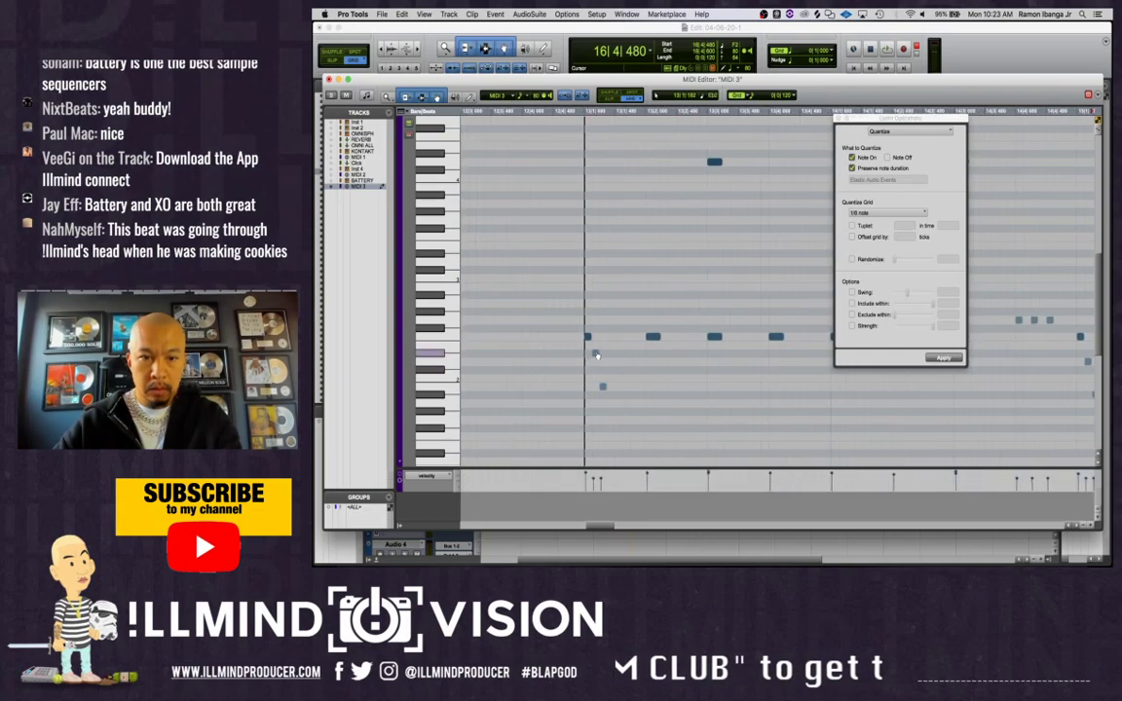
double_click(602, 387)
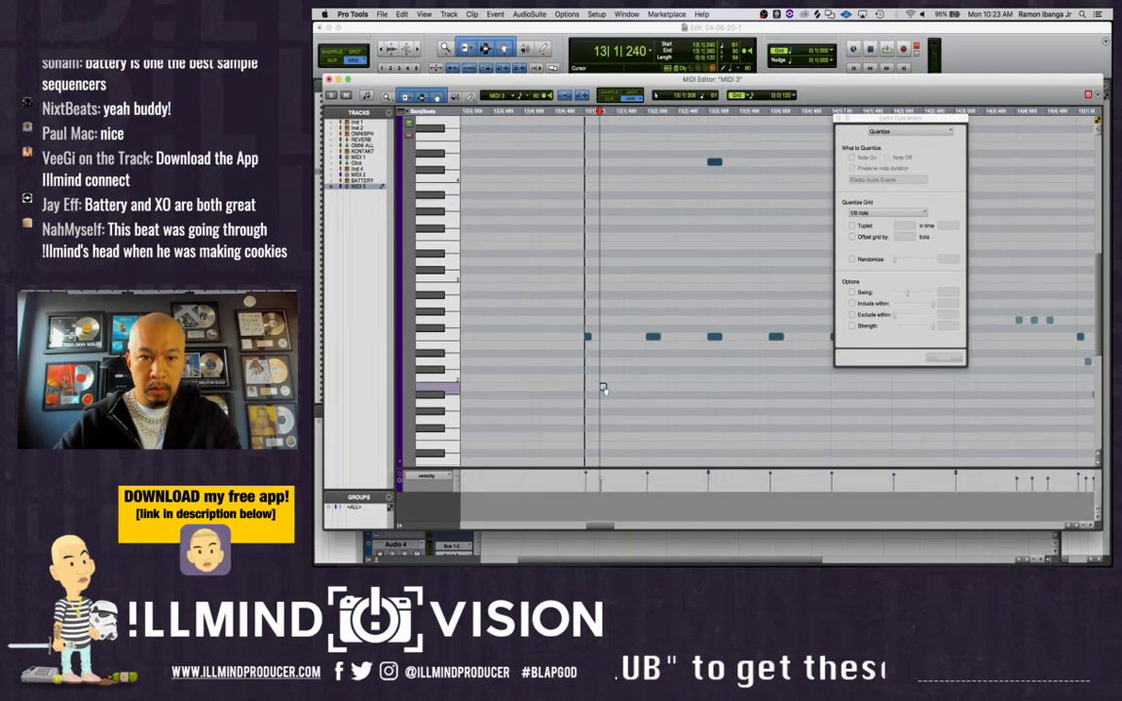
click(617, 336)
key(space)
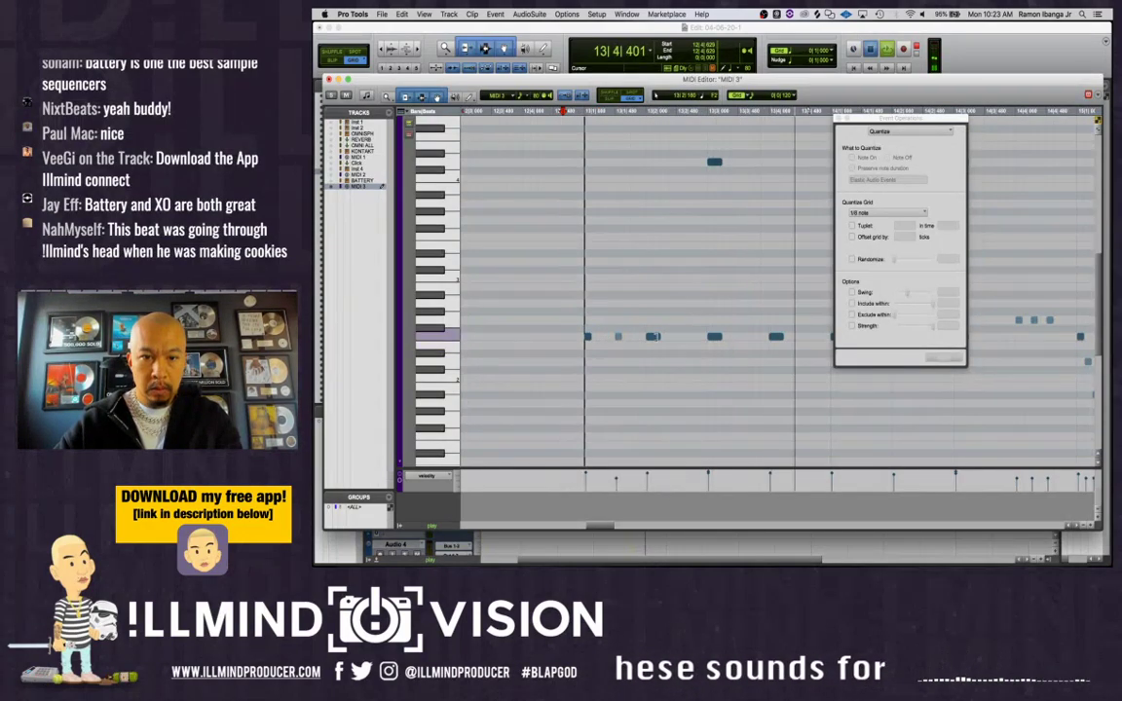
key(space)
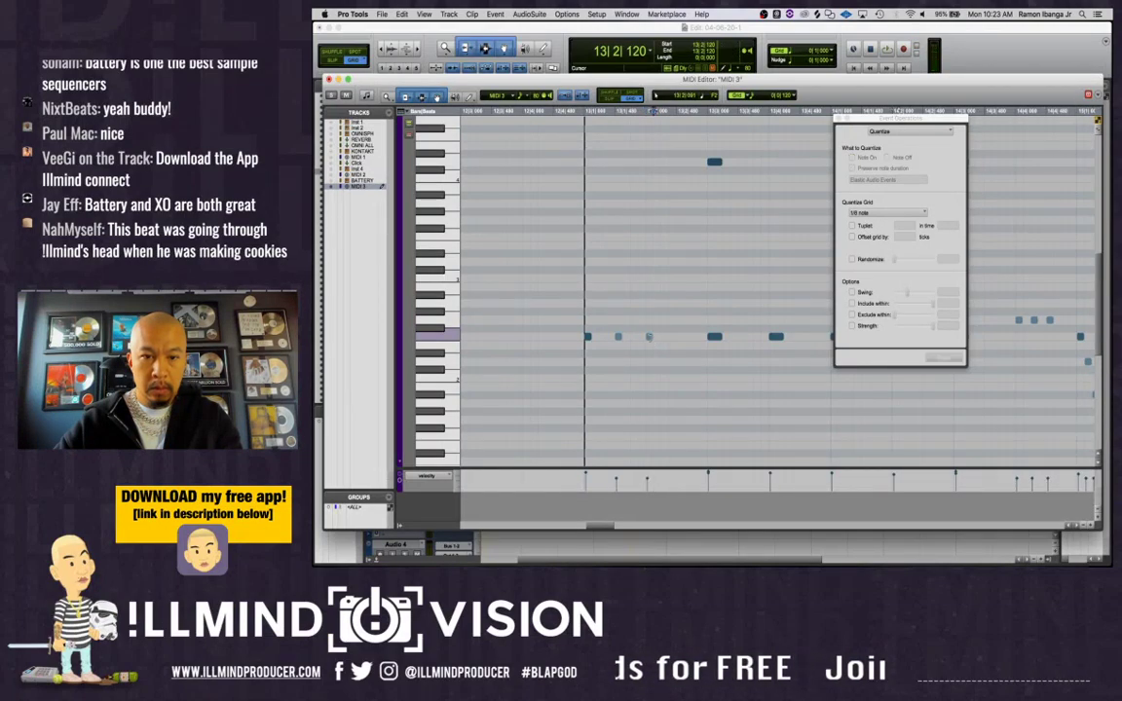
key(space)
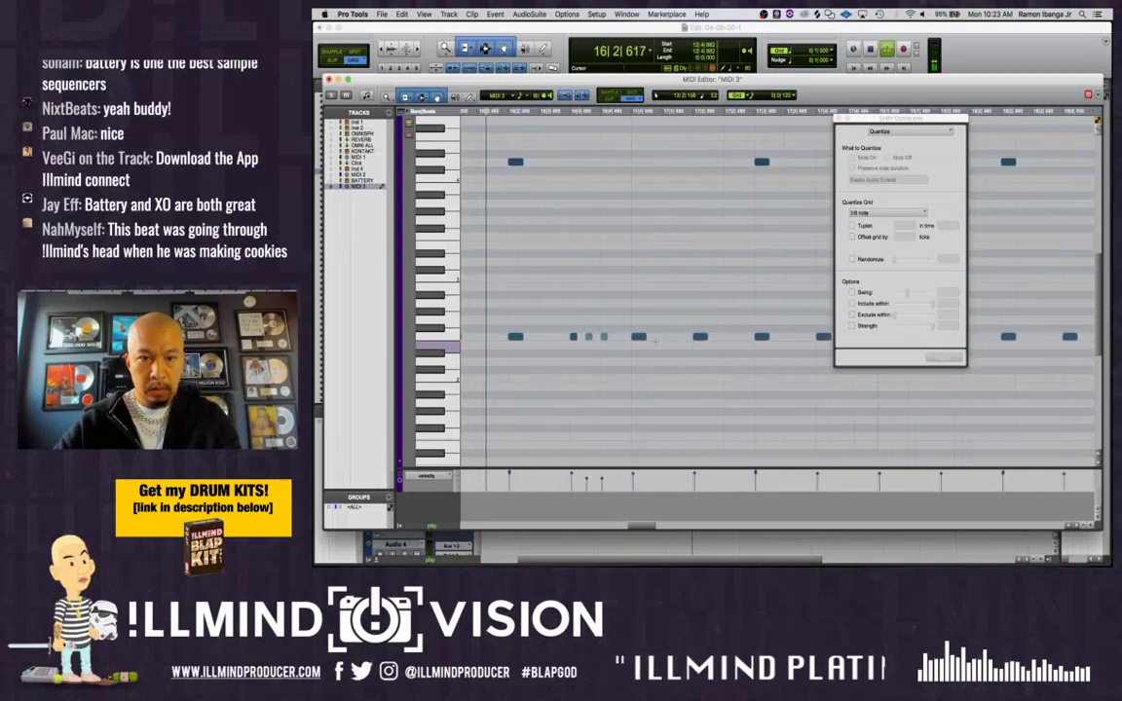
key(space)
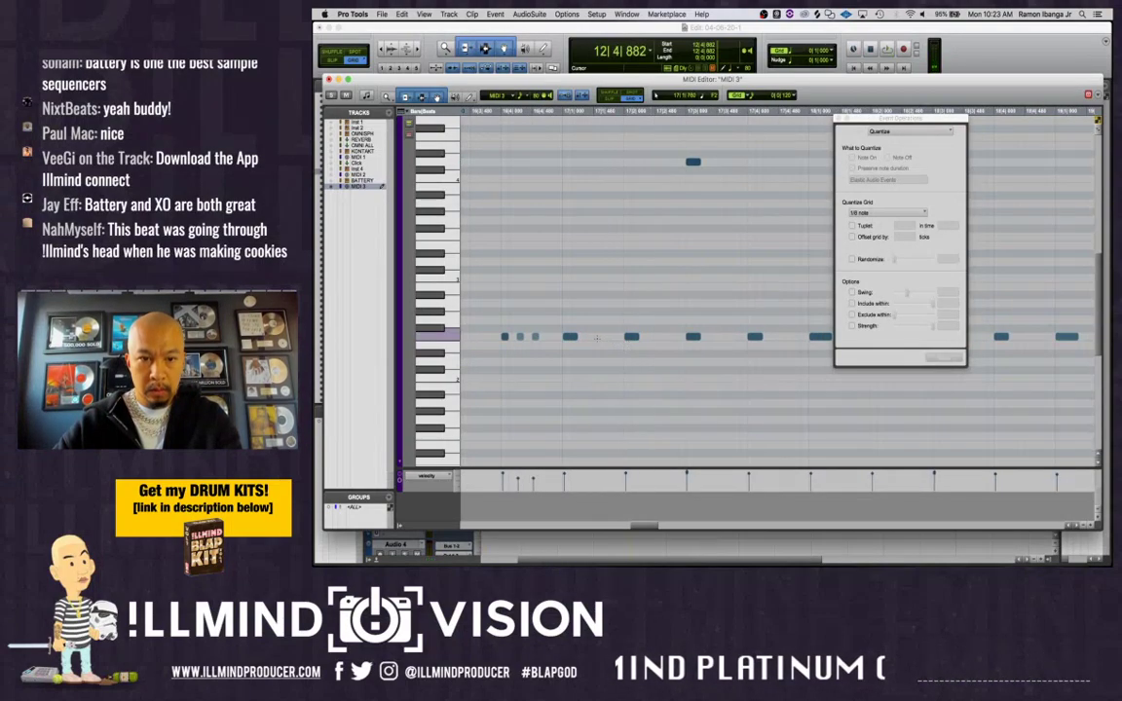
Add a short hi-hat note midway through beat 1 of bar 17 and play on into bar 18
click(590, 336)
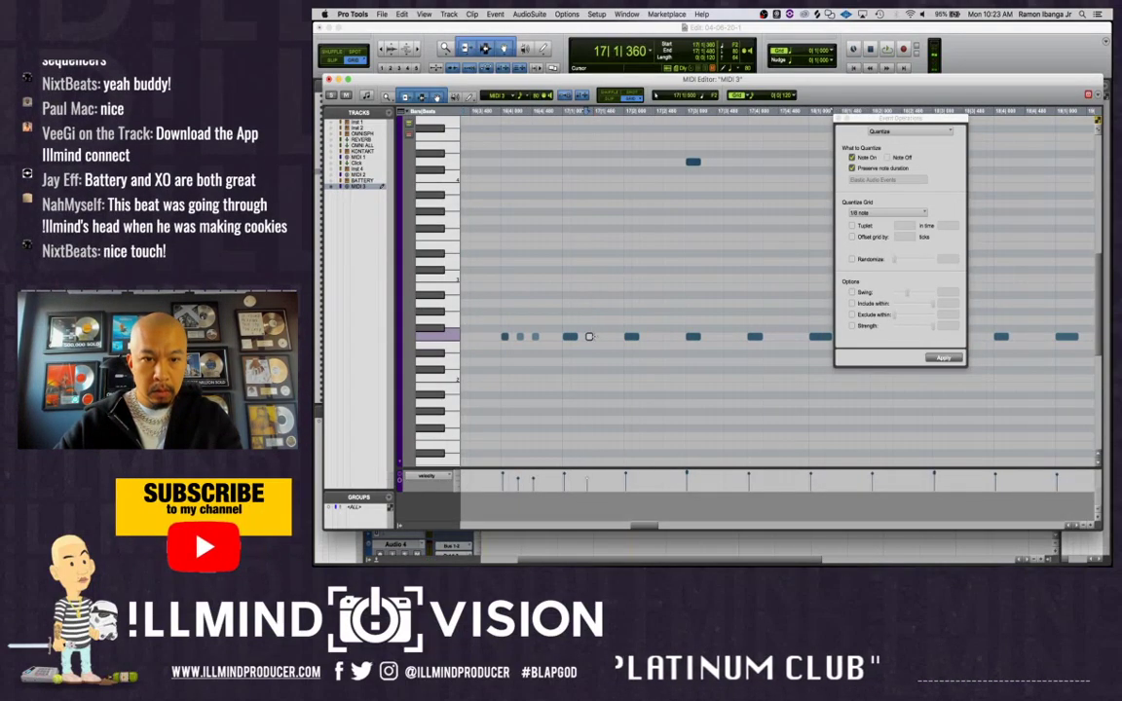
key(Delete)
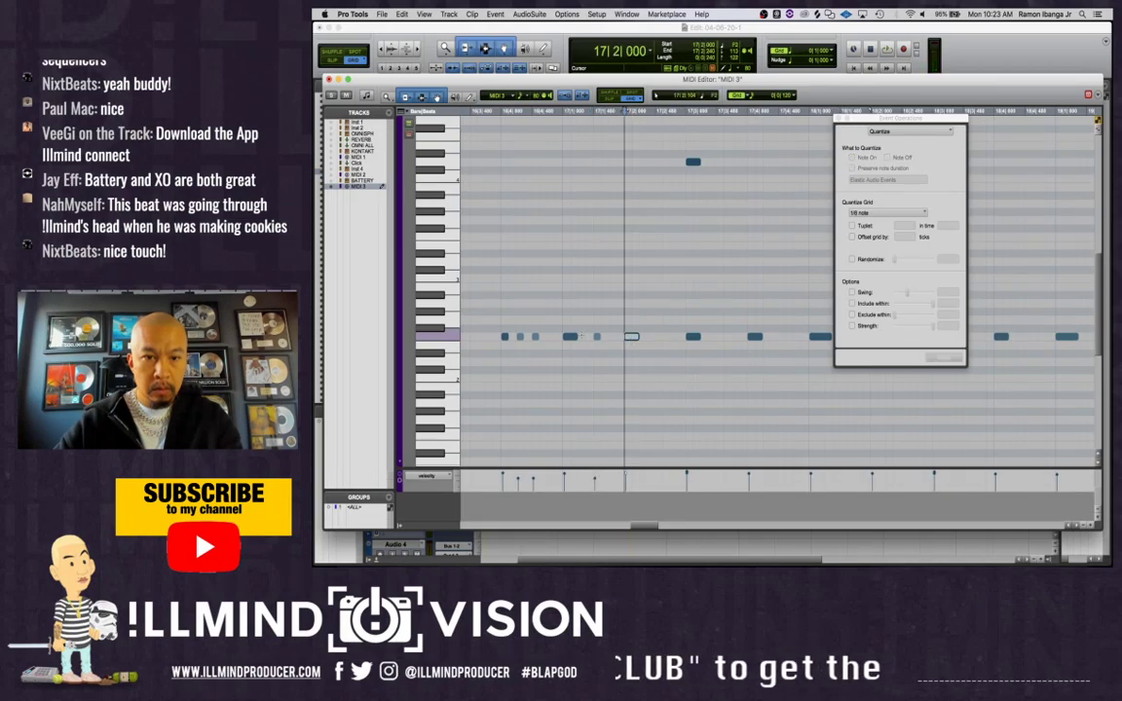
key(space)
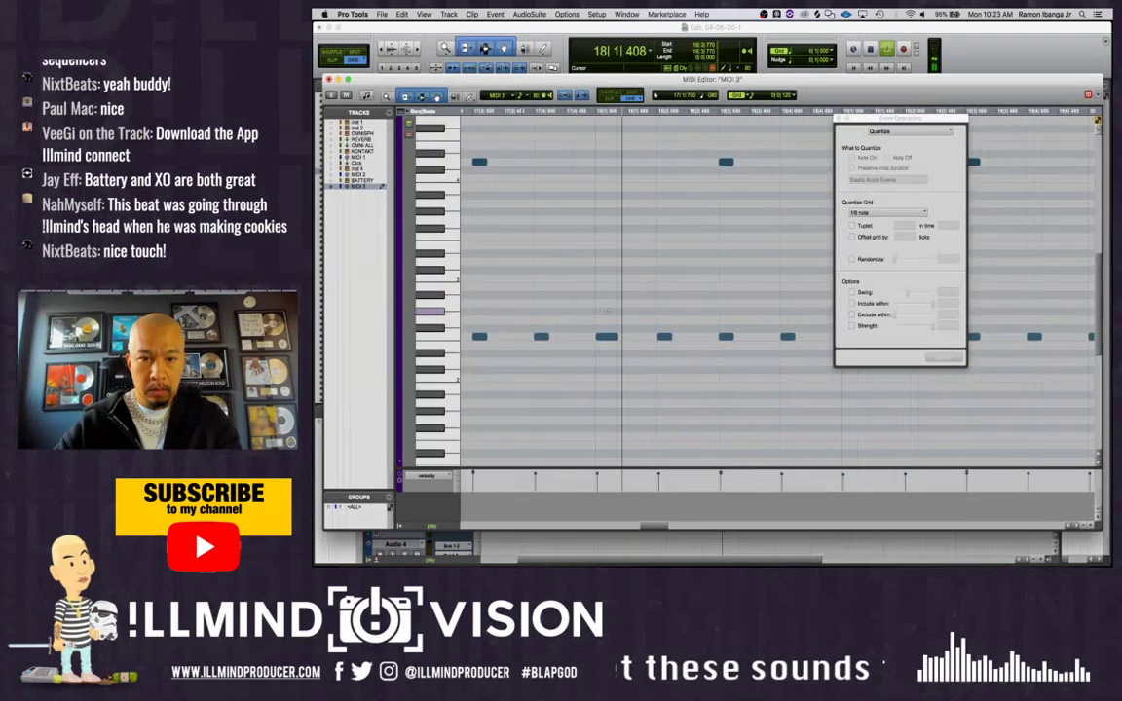
key(space)
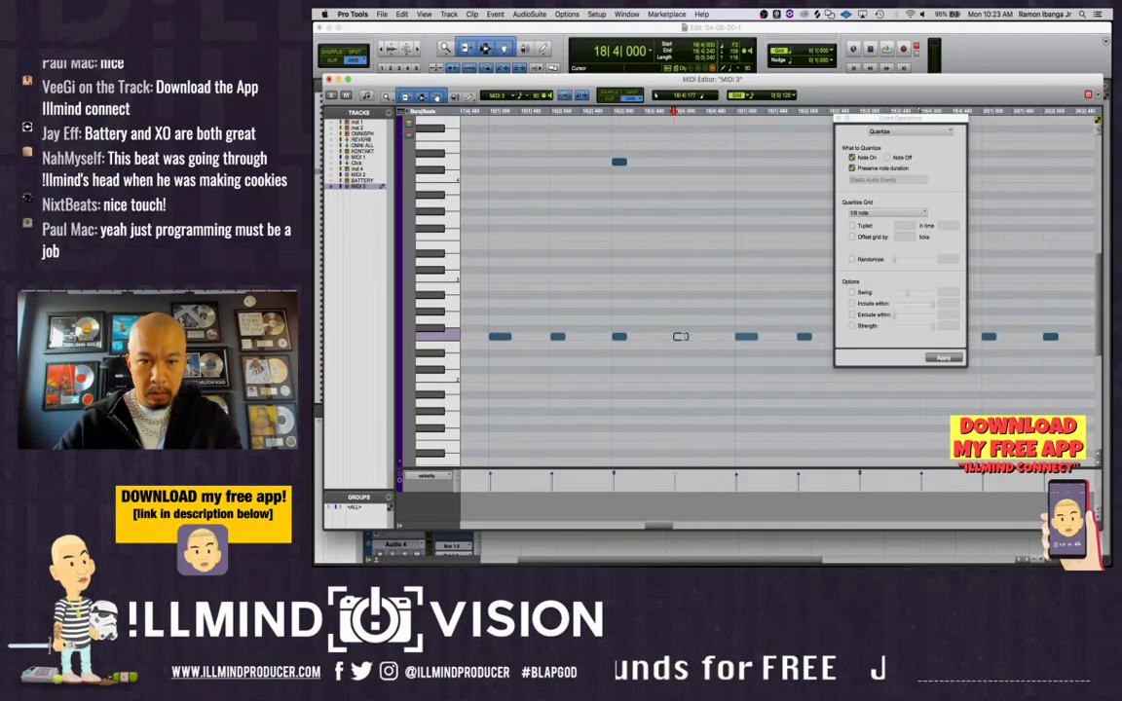
Replace the hi-hat hit at 18|4|000 with three descending lower-pitched notes and play the fill
key(Delete)
click(677, 362)
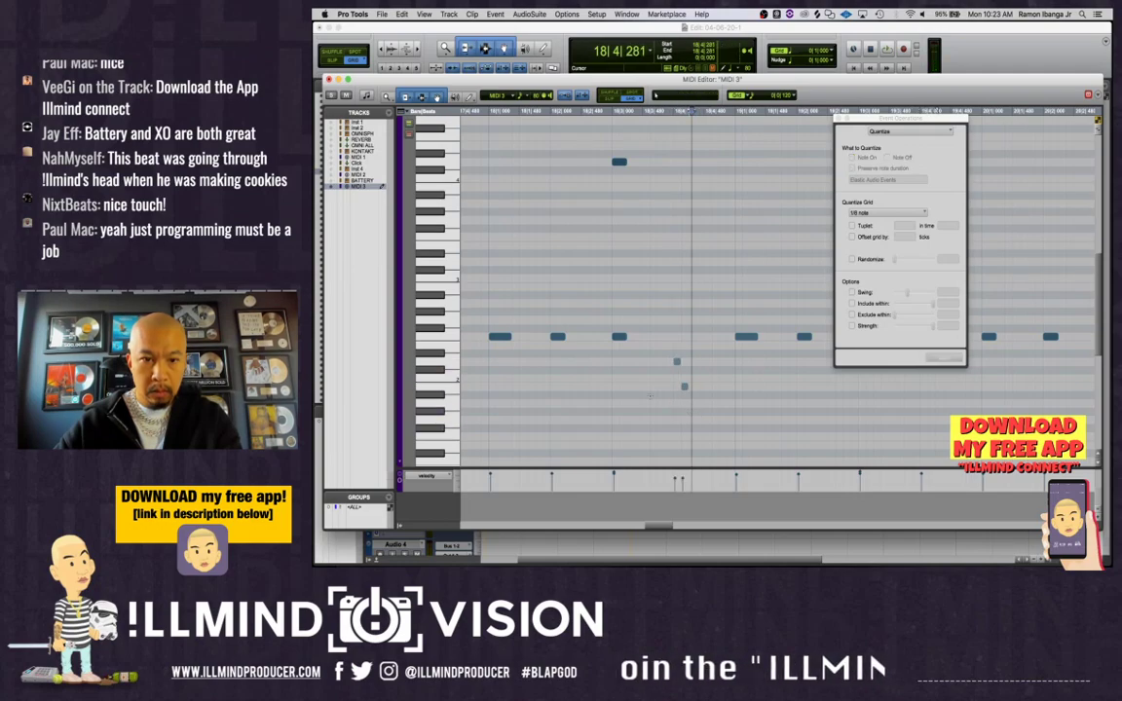
double_click(693, 411)
click(595, 361)
key(space)
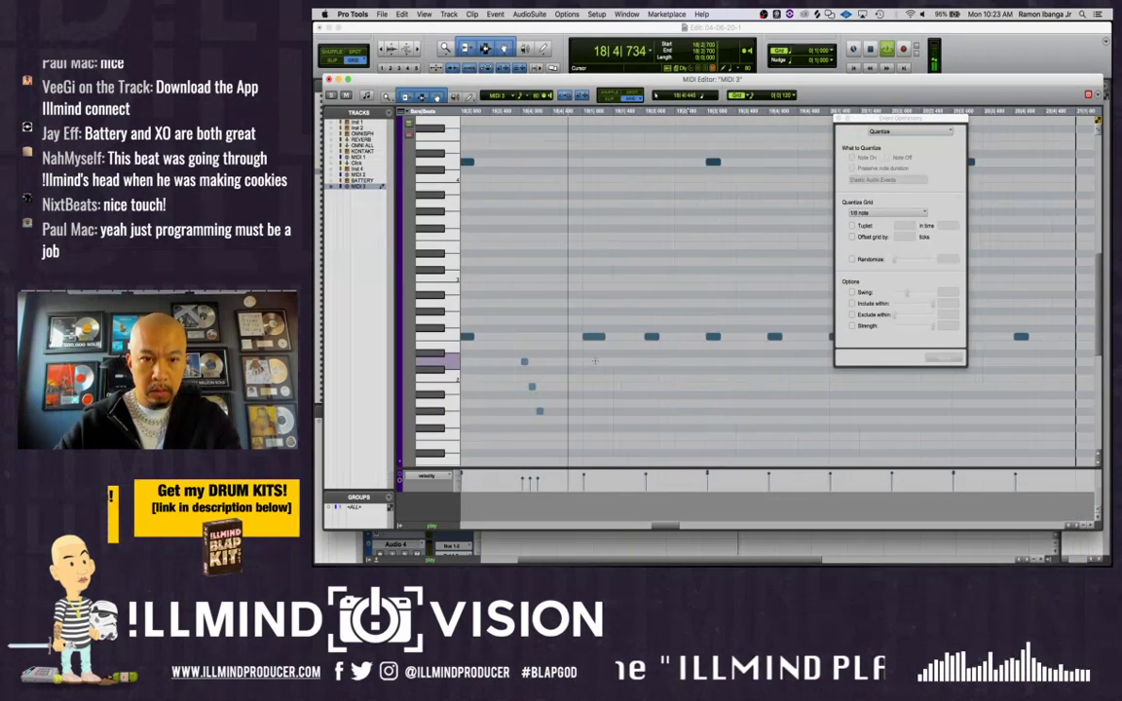
key(space)
key(space)
key(space)
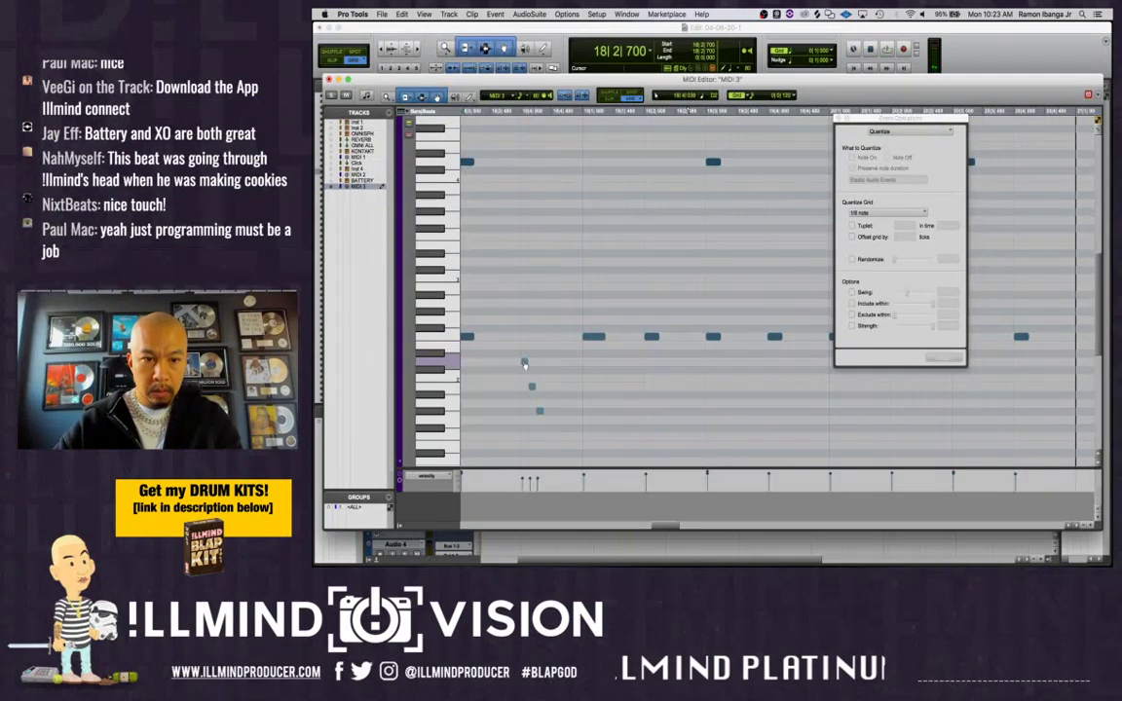
Replace the three low fill notes on bar 18 beat 4 with a higher-starting descending run through the hi-hat pitch and play it
drag(525, 364, 533, 388)
key(Delete)
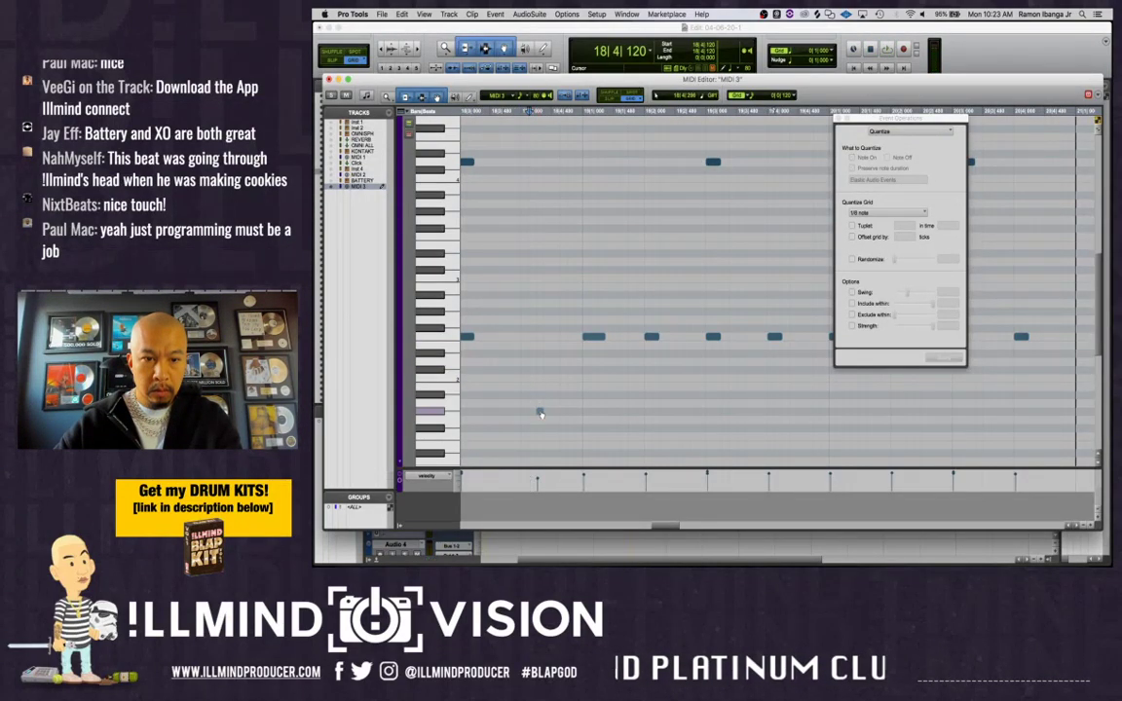
click(539, 411)
key(Delete)
double_click(524, 313)
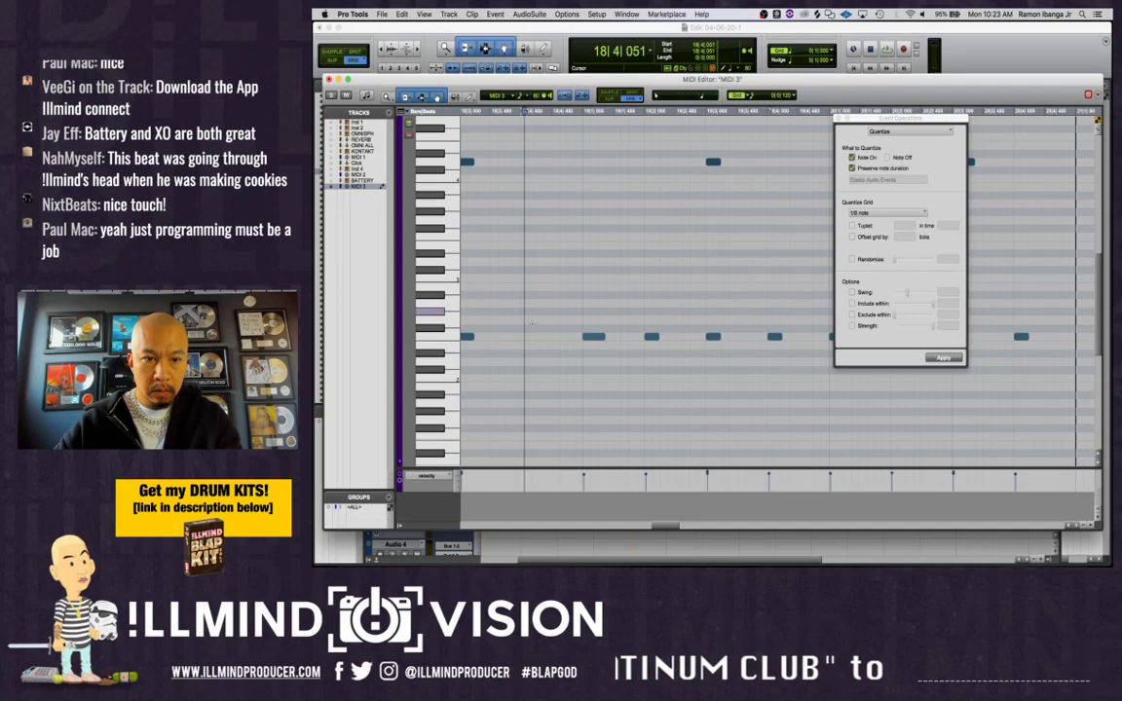
double_click(532, 337)
double_click(541, 369)
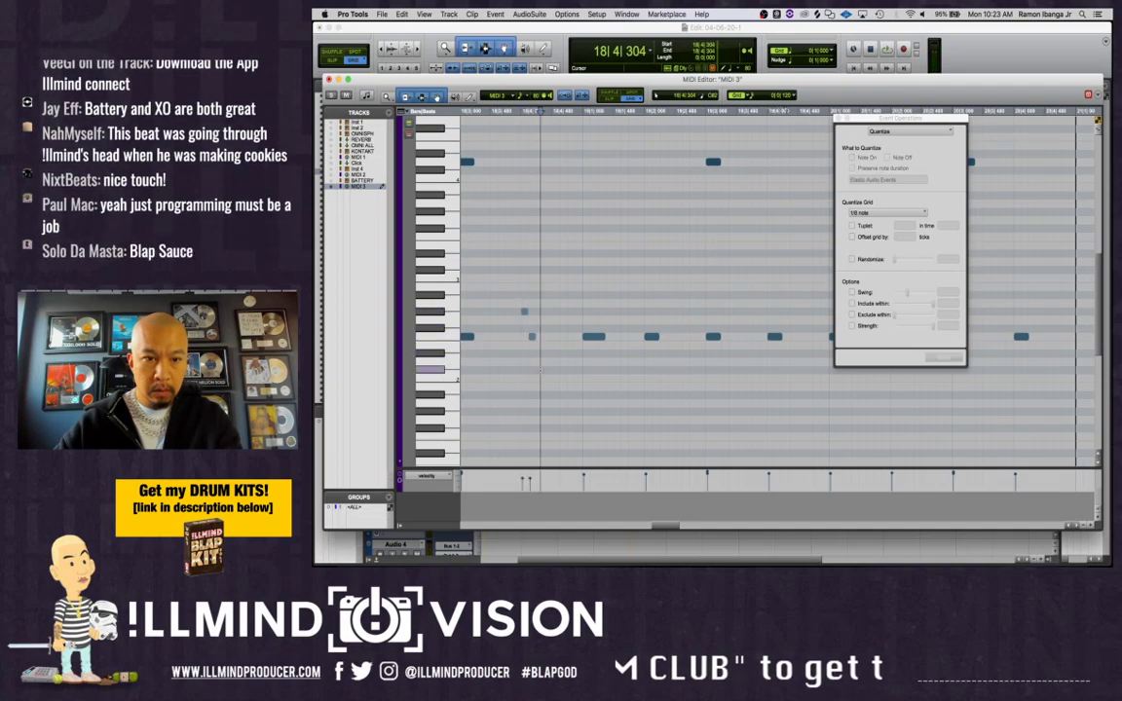
key(space)
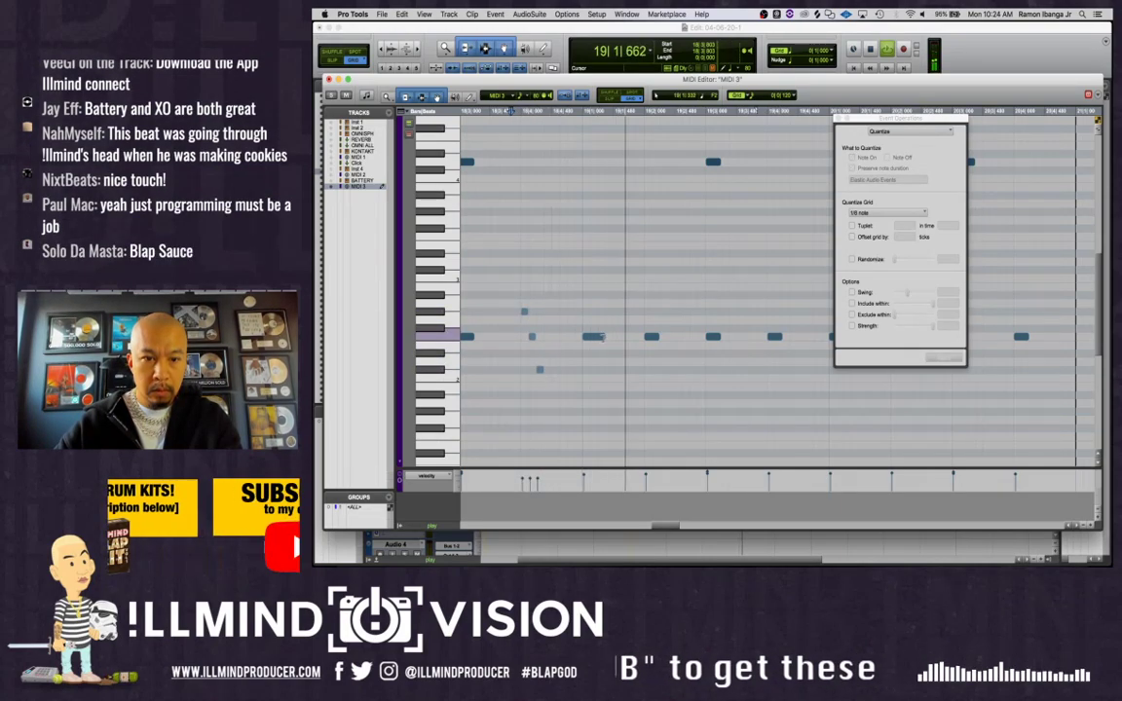
key(space)
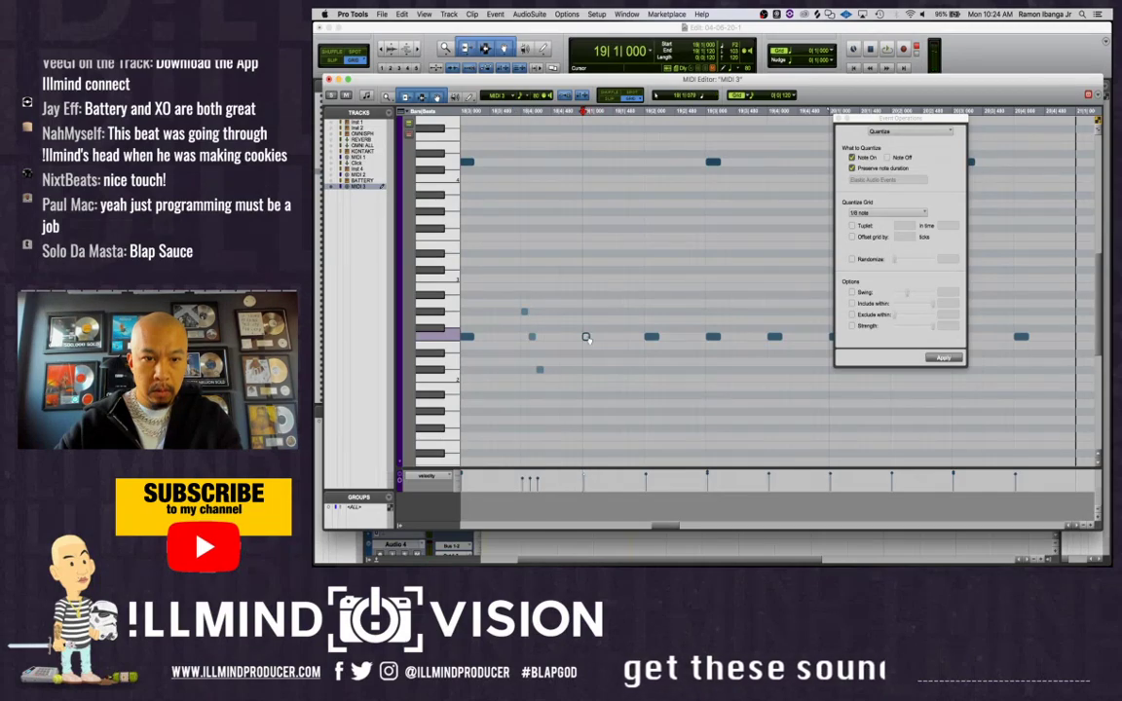
Add a short lower-pitched note just after the 19|1|000 hi-hat hit and play the fill on into bar 20
double_click(595, 371)
double_click(602, 394)
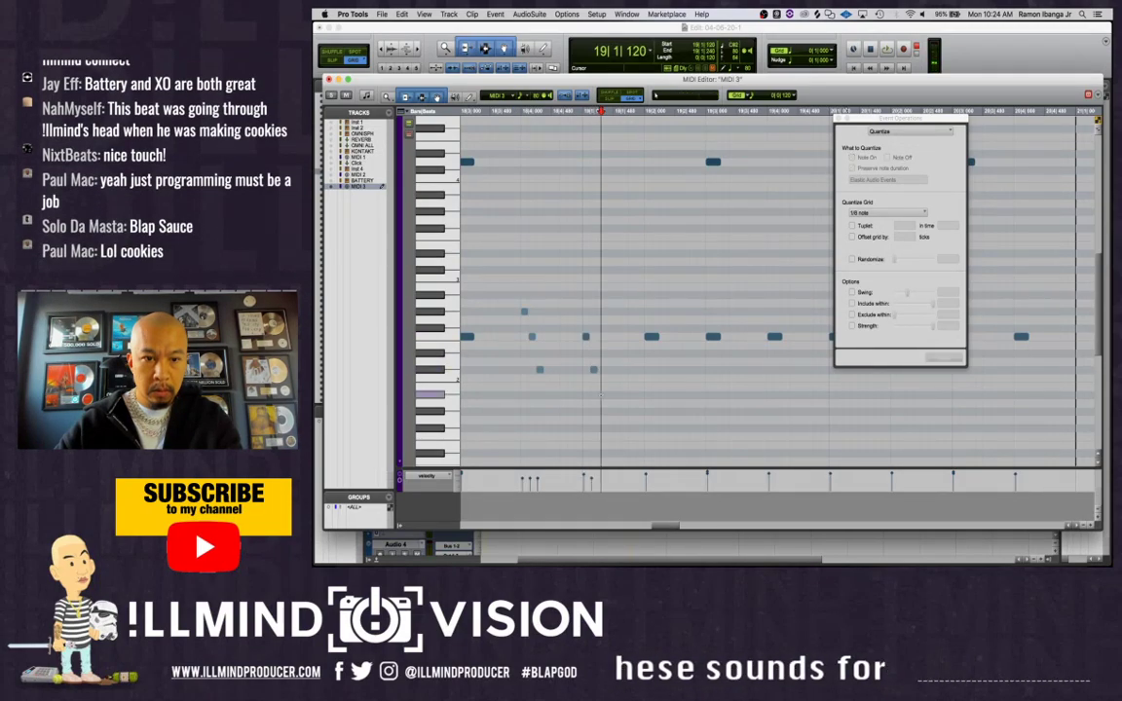
click(506, 352)
key(space)
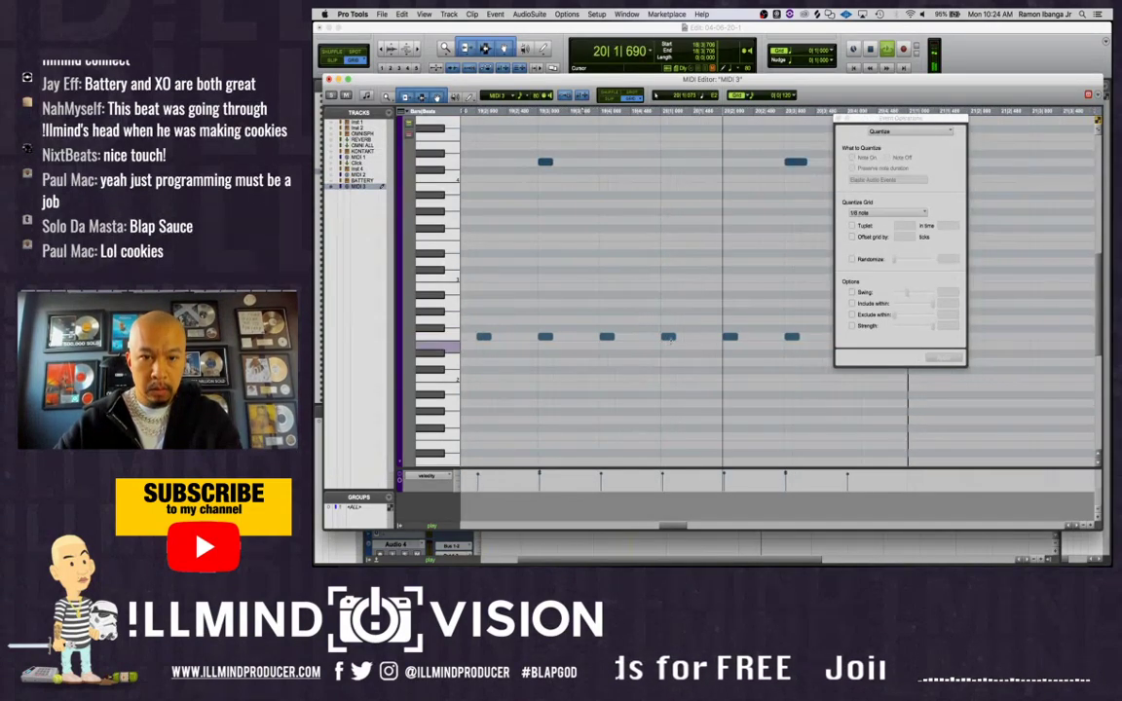
key(space)
Build a bar 20 hi-hat roll with short hits on beats 1 and 2, two between them and one midway through beat 2
click(668, 337)
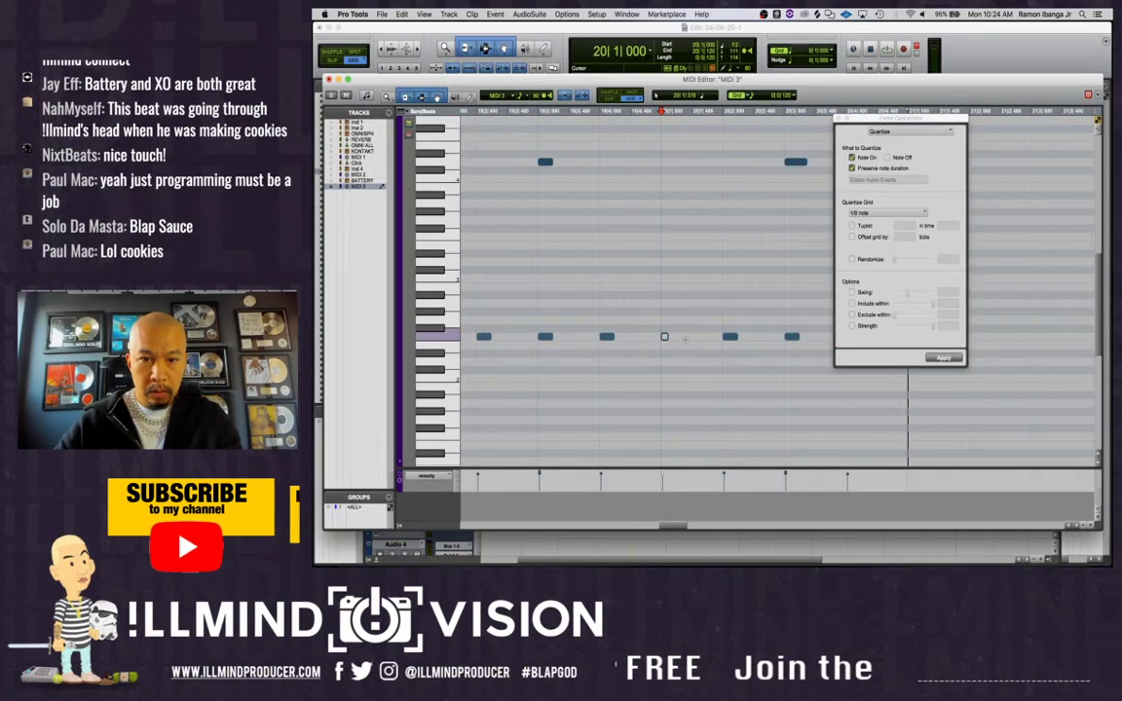
double_click(680, 337)
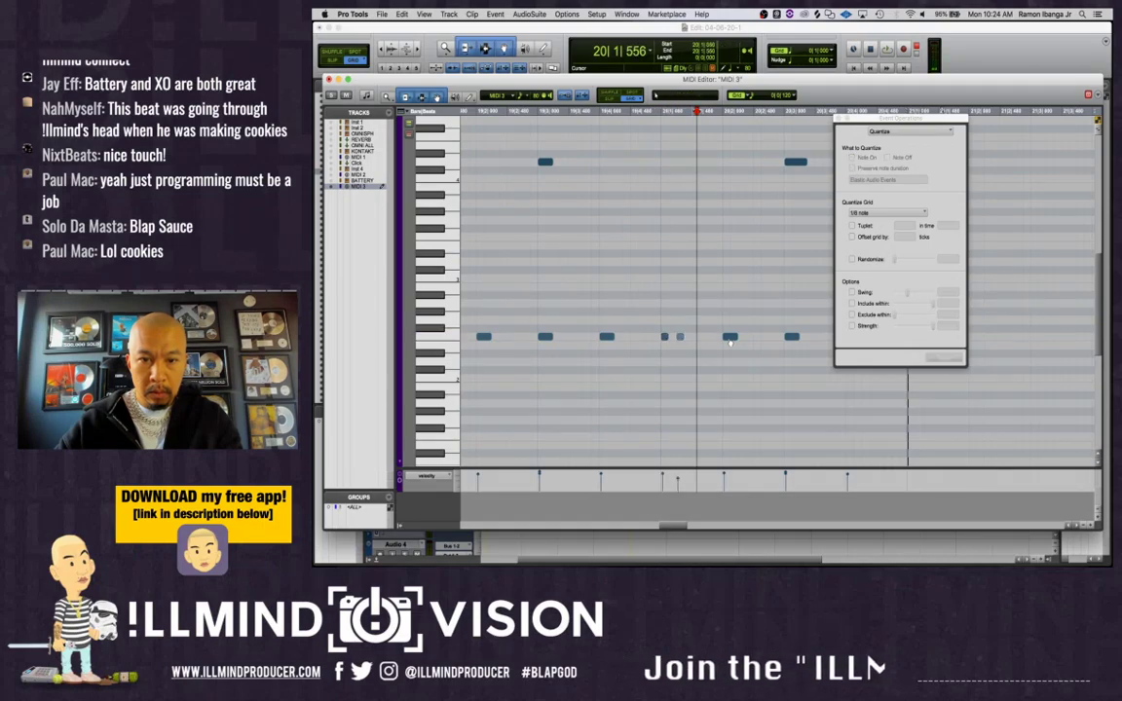
double_click(697, 337)
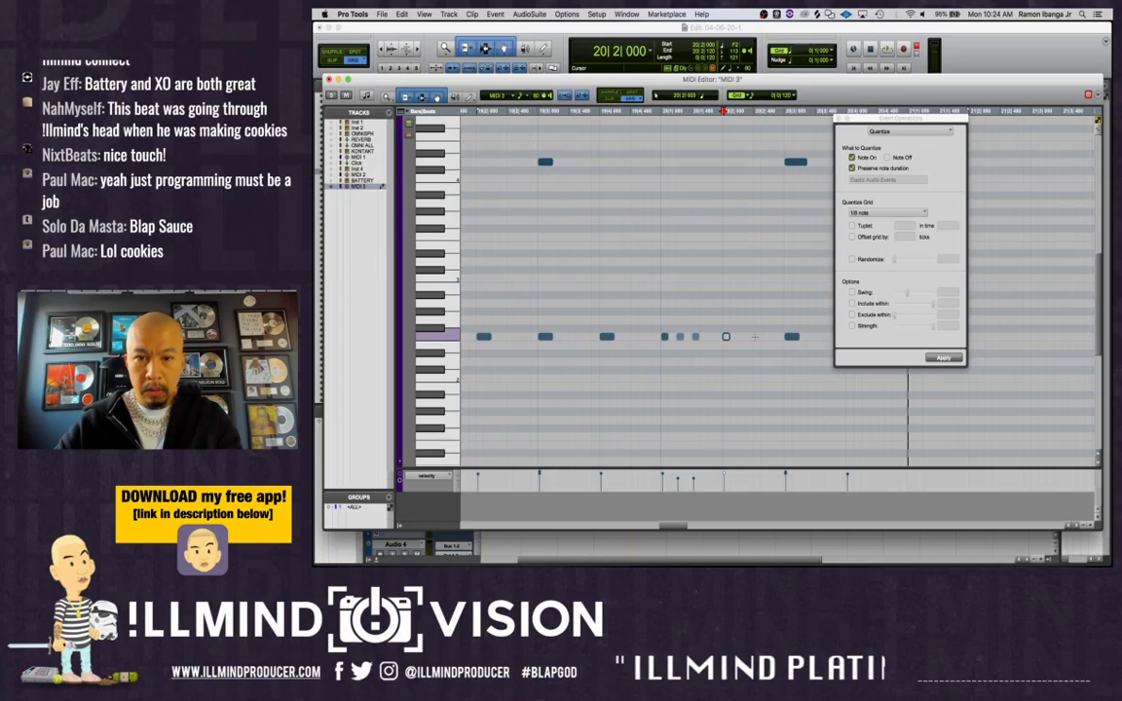
click(756, 337)
key(space)
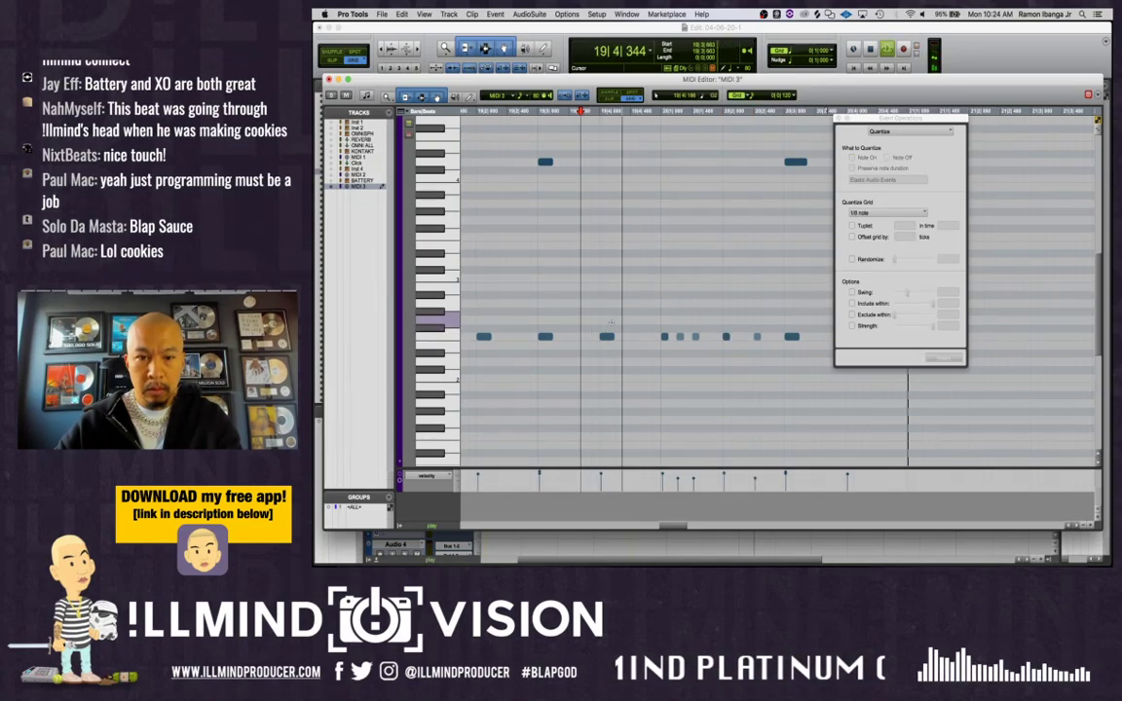
Delete the hi-hat hit at 20|4|000 and play the roll from the start of bar 20
click(724, 337)
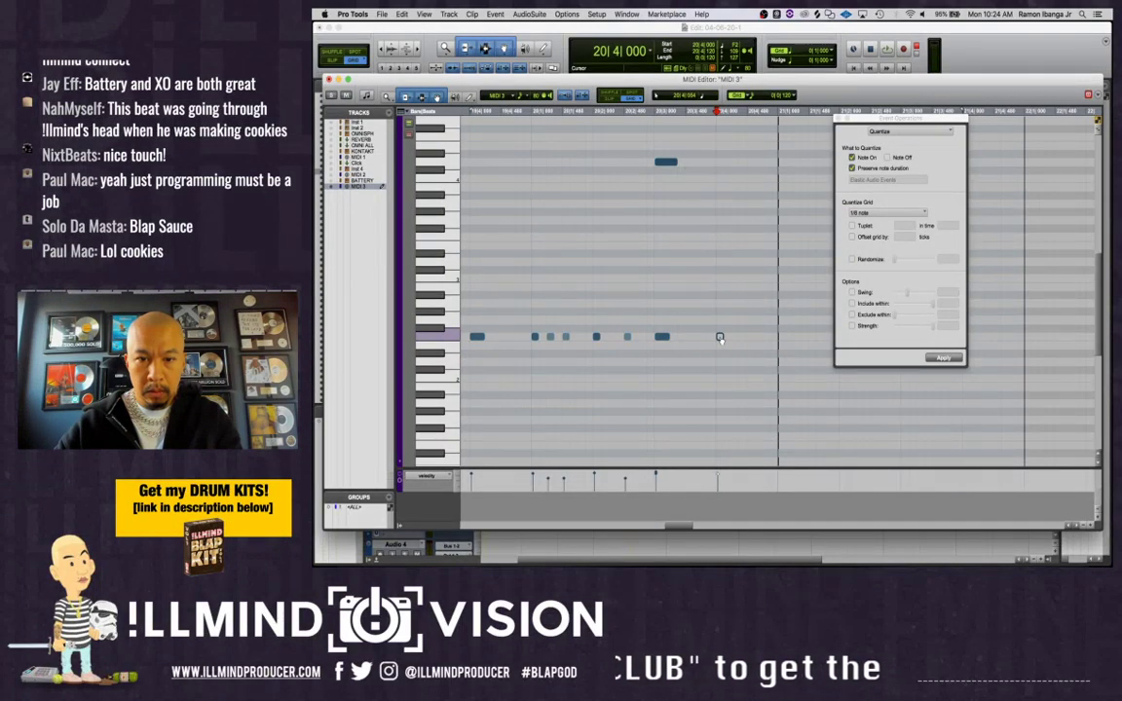
click(535, 284)
key(space)
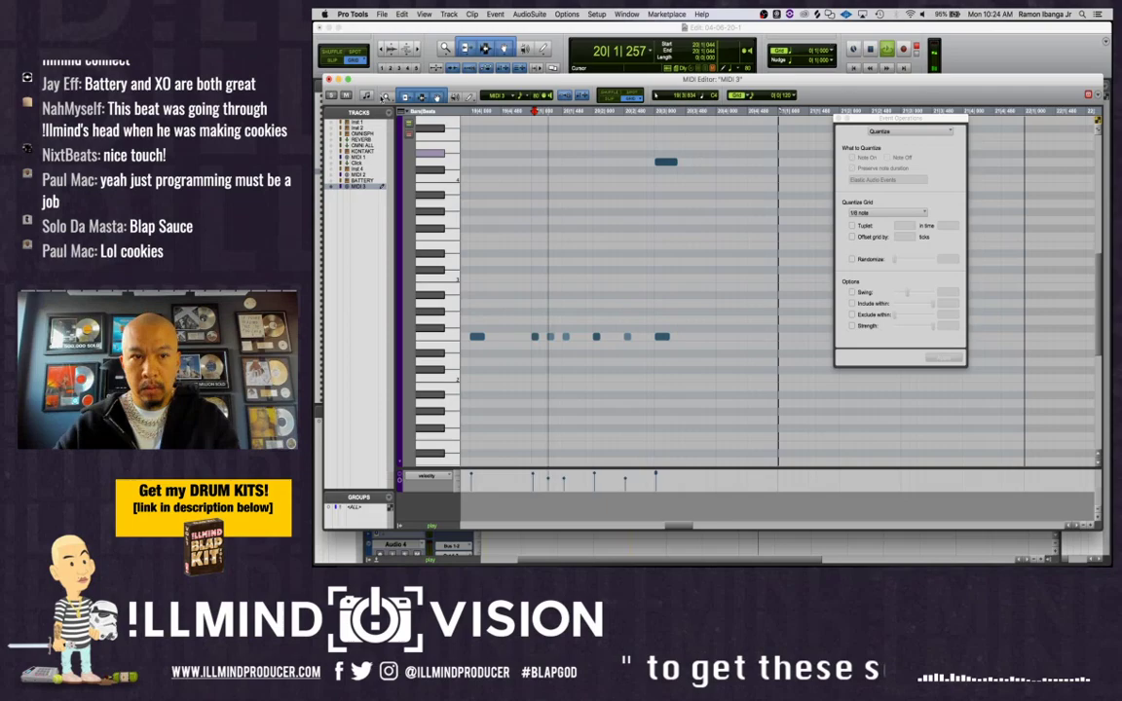
Close the MIDI editor, select the MIDI 3-03 clip and play the loop from bar 13
click(329, 80)
key(space)
click(668, 428)
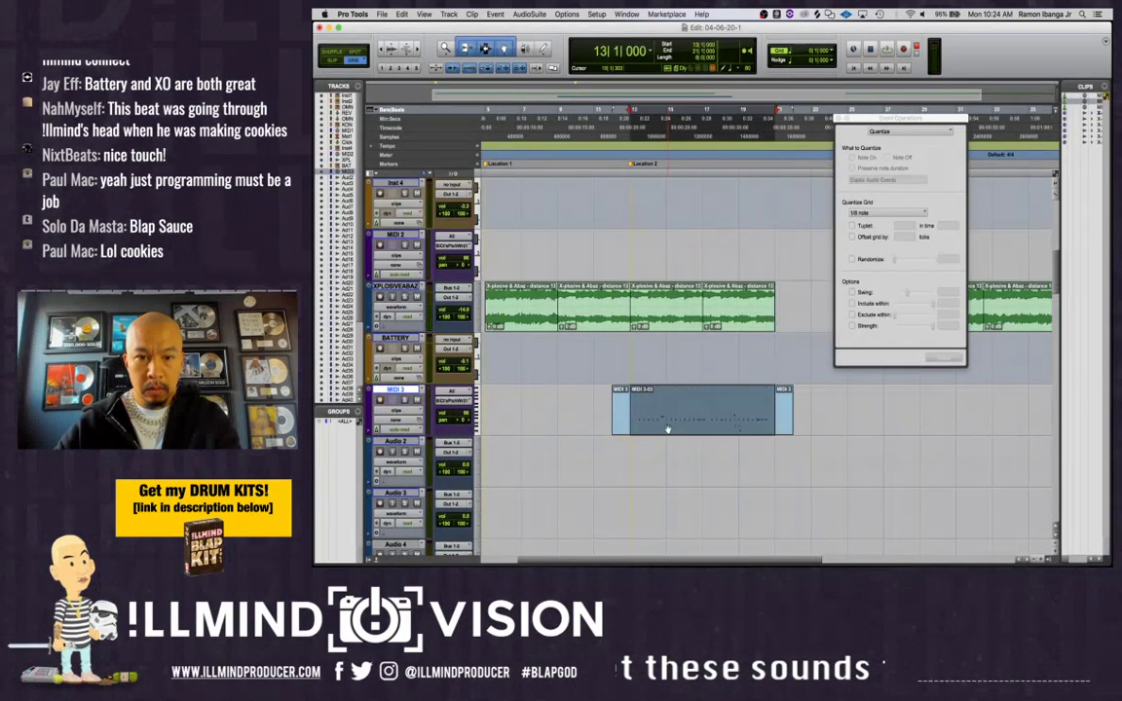
key(space)
scroll(669, 428, right, 2)
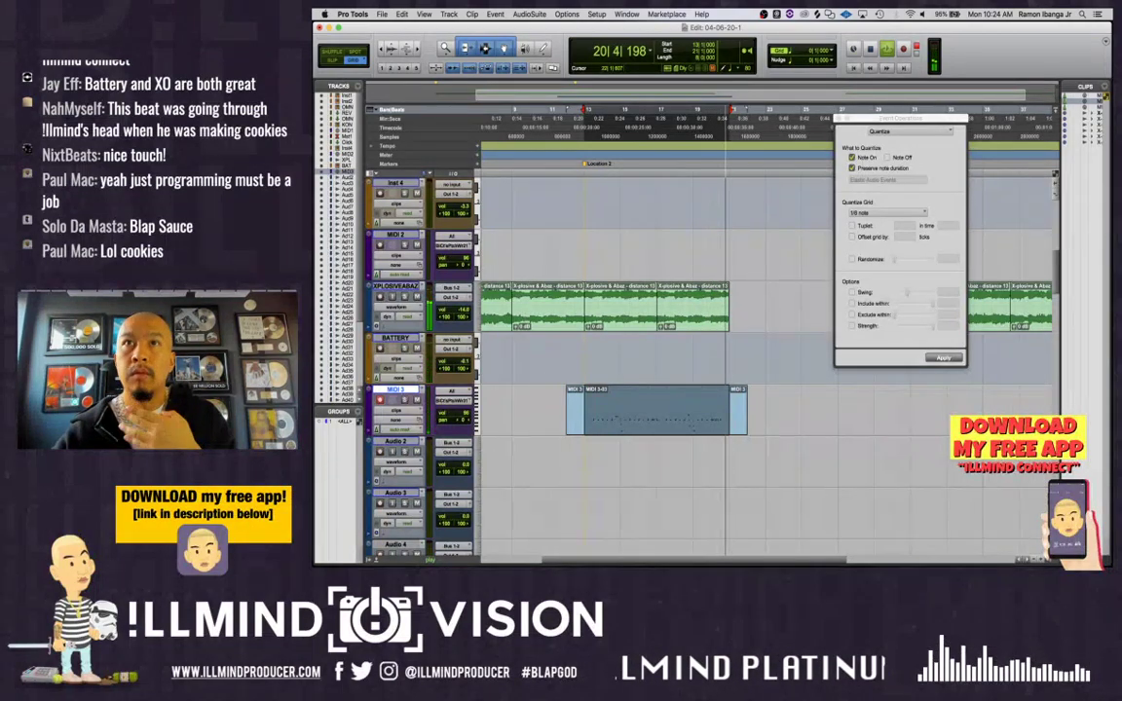
Move the Battery instrument window slightly and close the quantize window covering it
drag(584, 560, 707, 128)
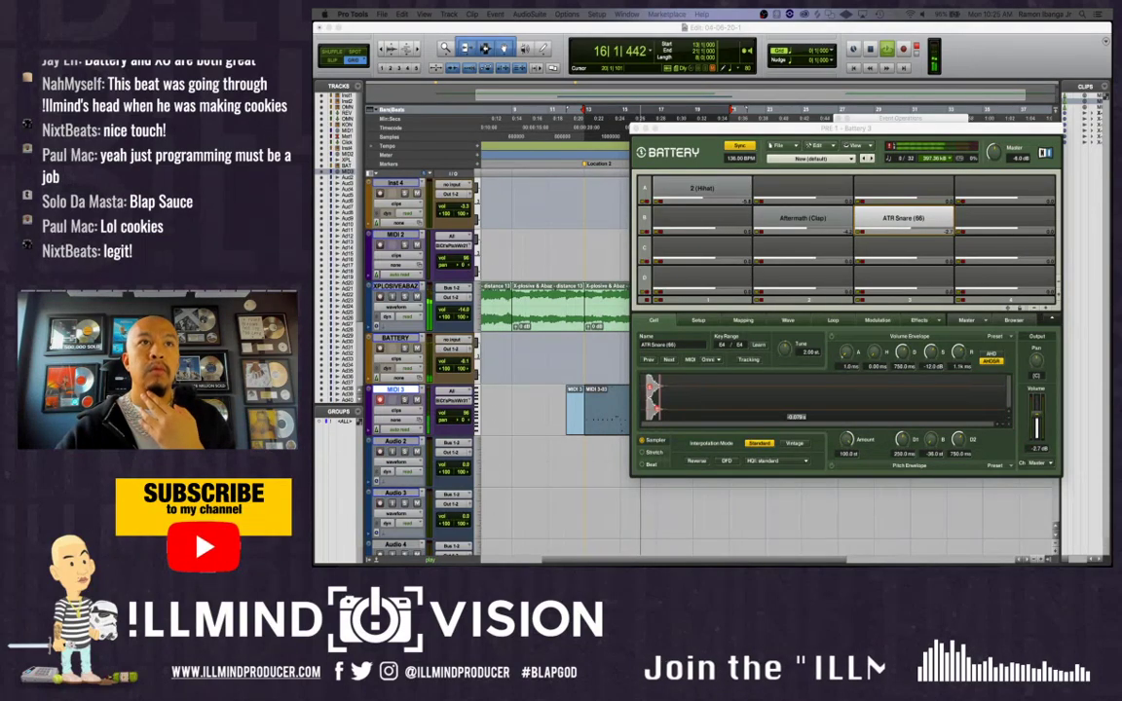
drag(710, 127, 706, 119)
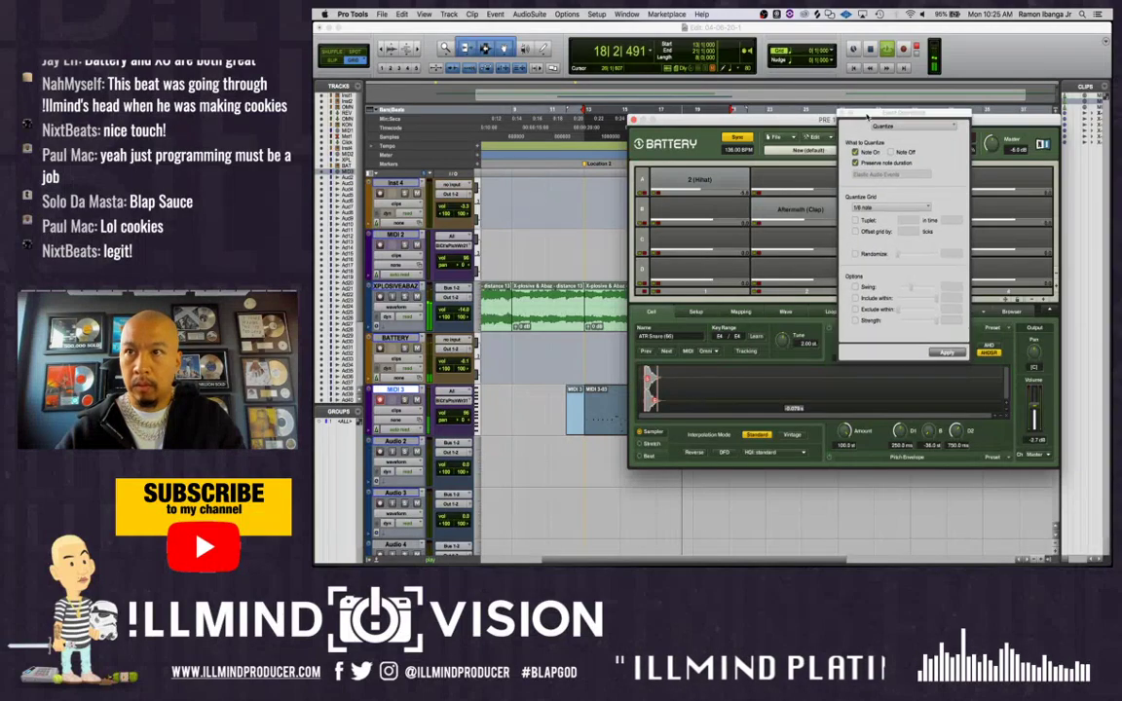
click(839, 119)
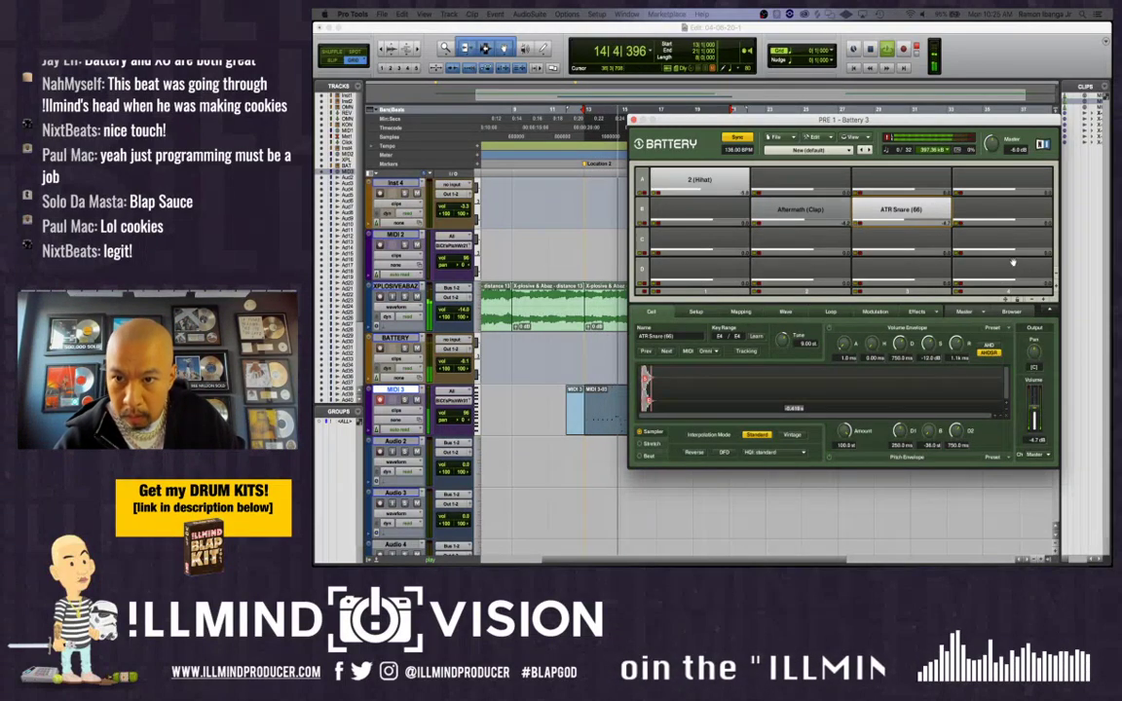
Load the ATR Snare (54).wav sample into the empty Battery cell beside ATR Snare (66)
click(1002, 209)
click(1003, 312)
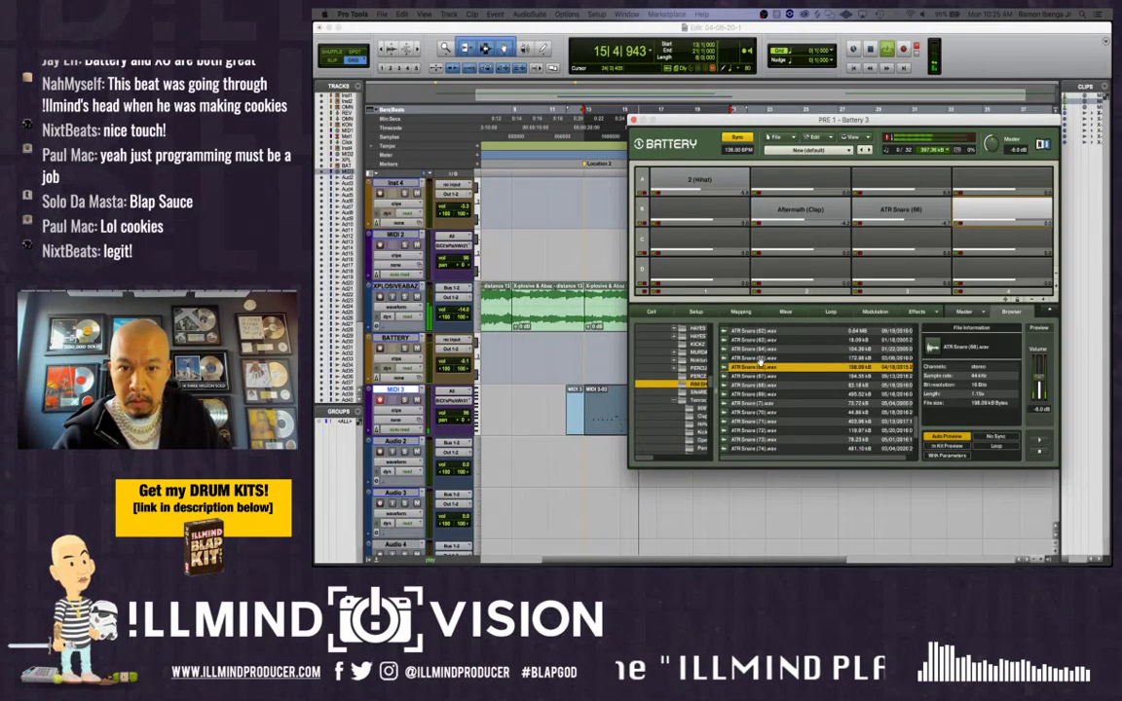
scroll(766, 374, up, 1)
scroll(769, 370, up, 3)
click(770, 356)
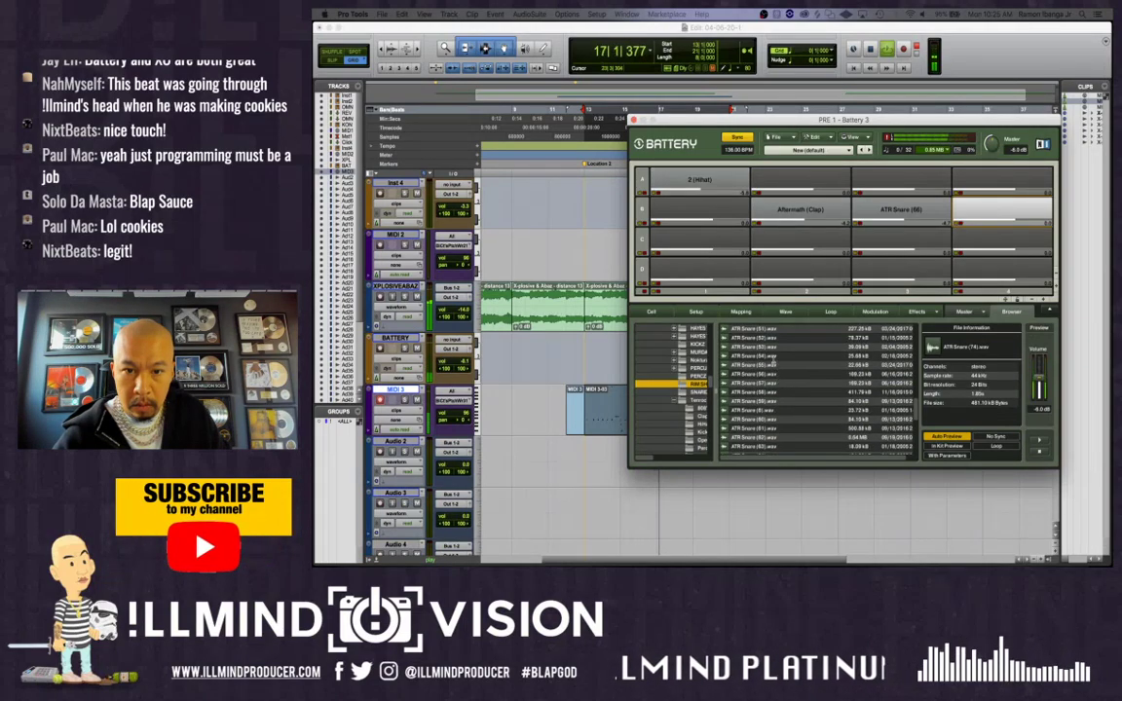
click(777, 367)
click(789, 357)
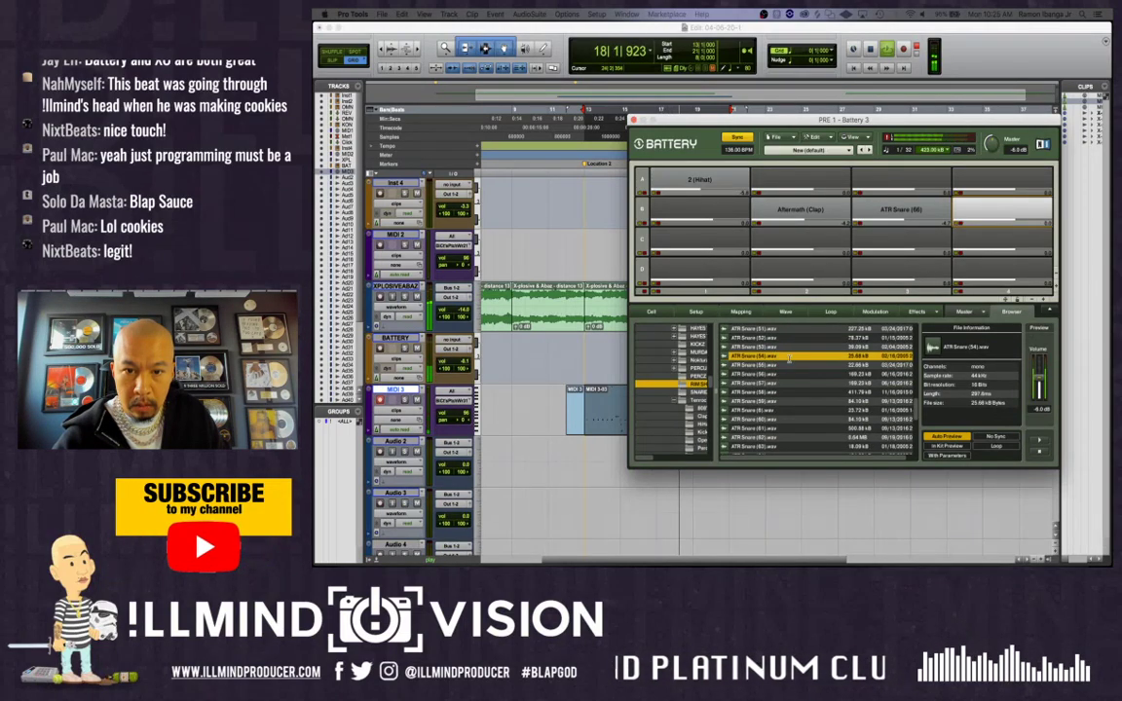
Tune the ATR Snare (54) cell to 1.00 st and set its volume to -4.7 dB
click(662, 313)
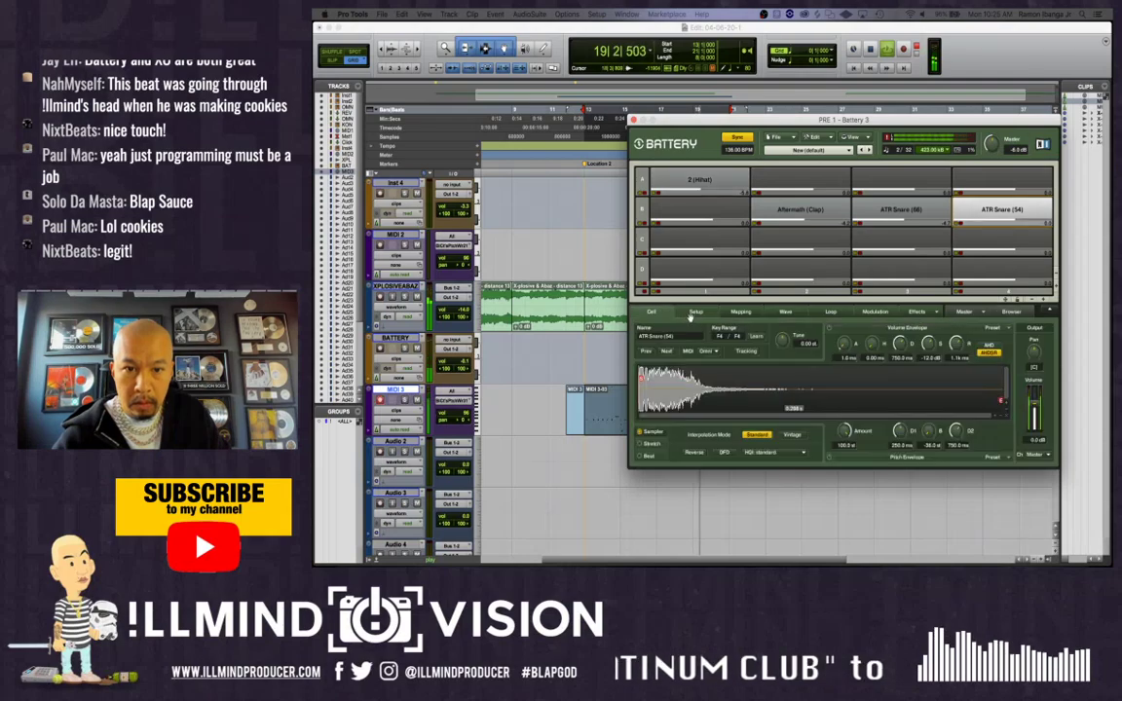
click(695, 312)
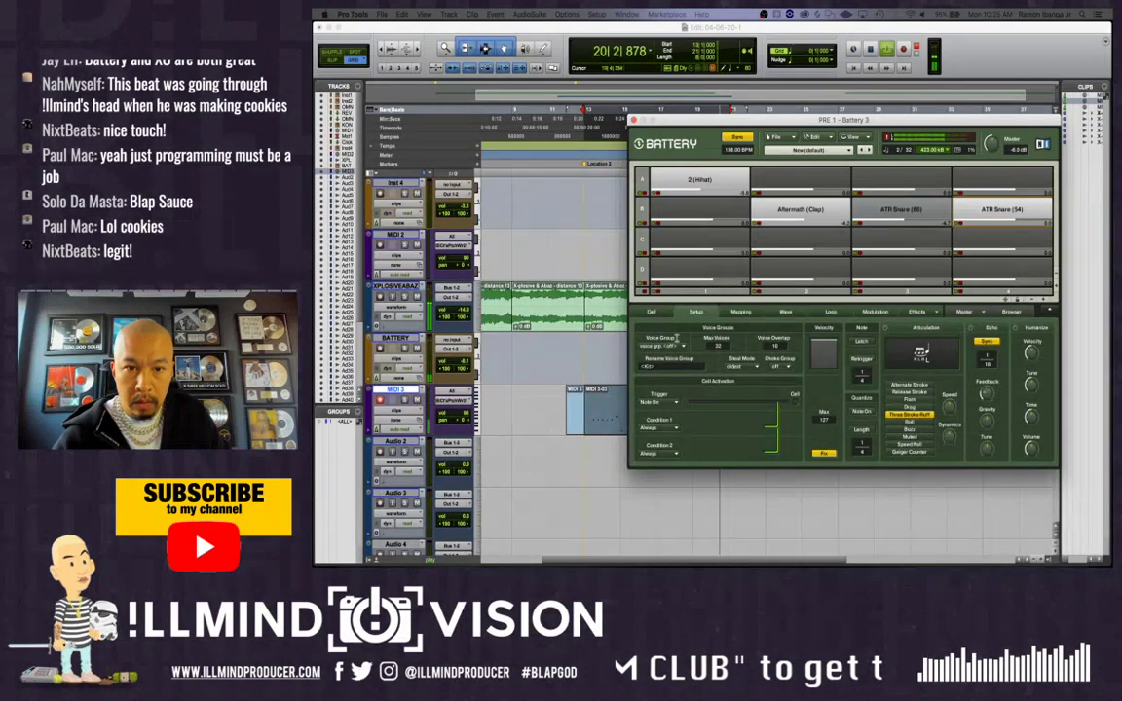
click(651, 312)
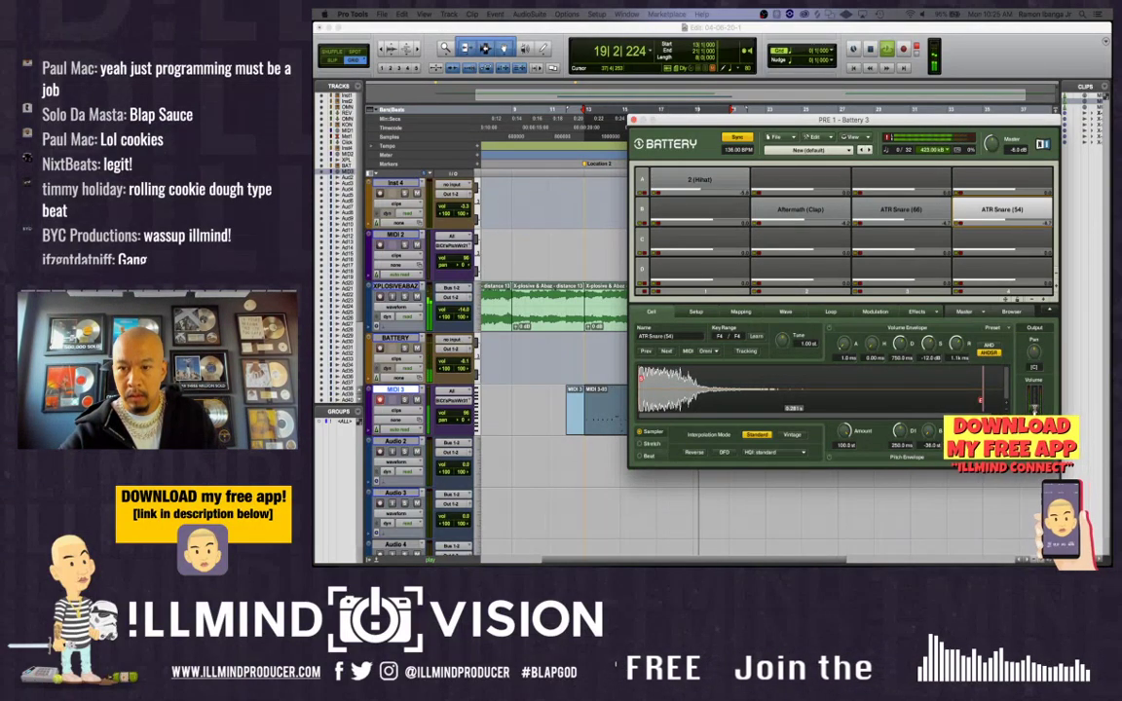
Set the ATR Snare (66) cell's volume to -3.2 dB and record snare hits into the MIDI 3 clip over the loop
key(super+equal)
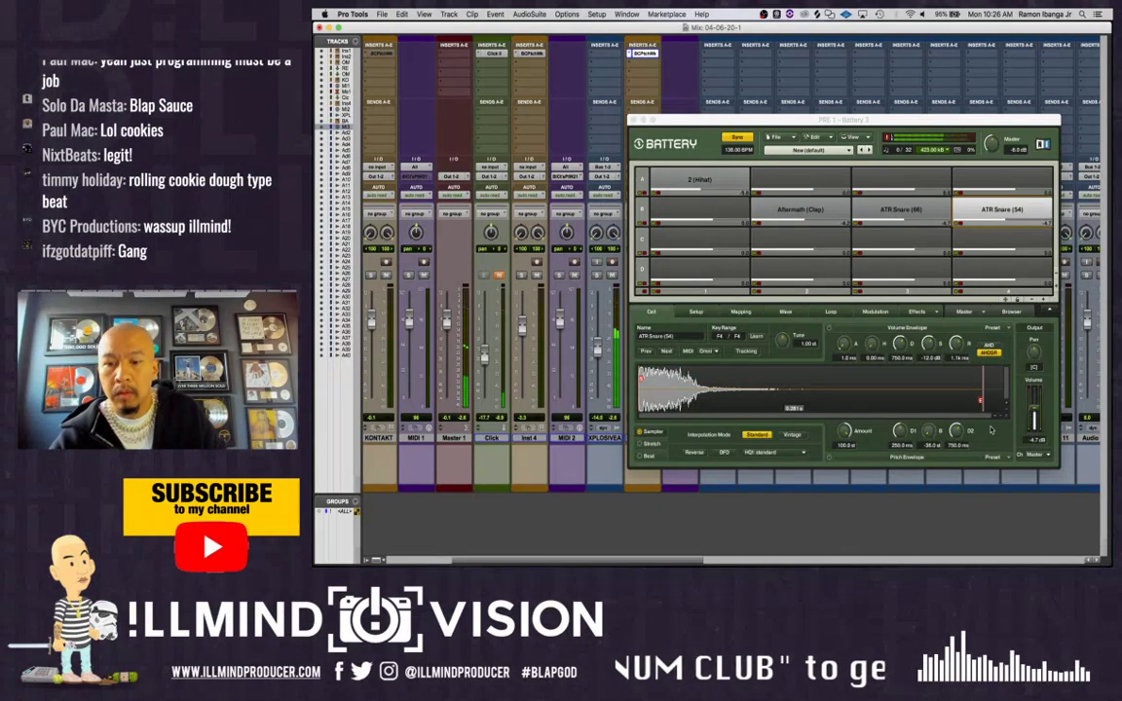
key(super+equal)
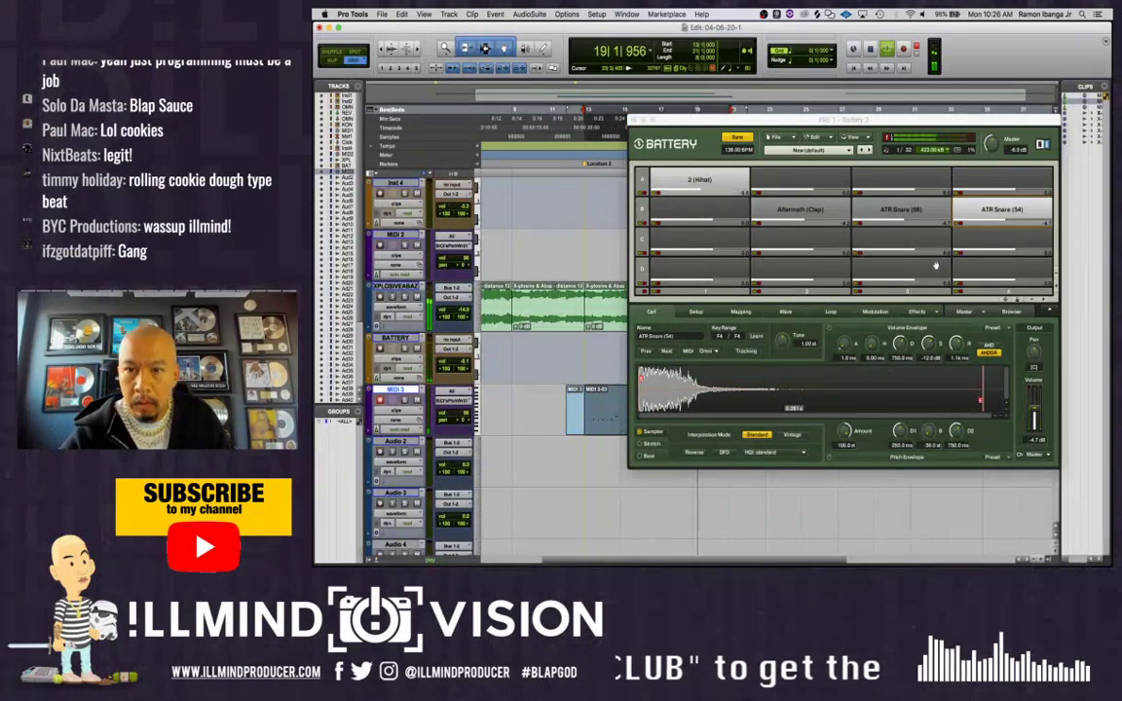
click(901, 209)
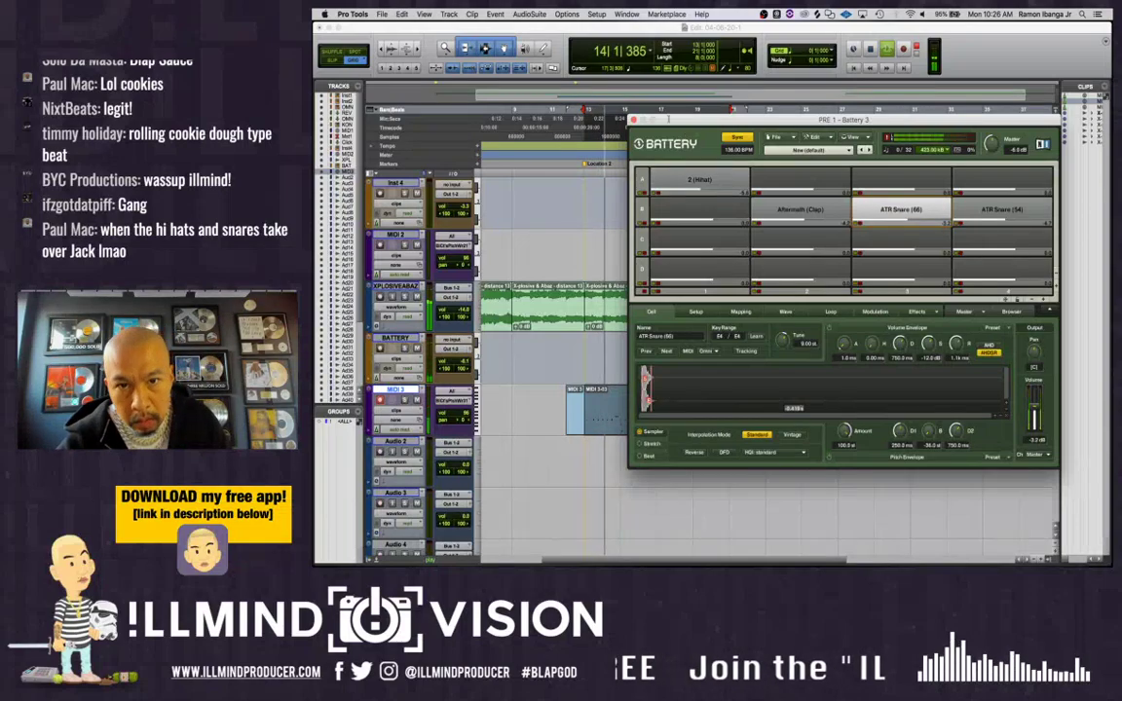
drag(668, 120, 748, 94)
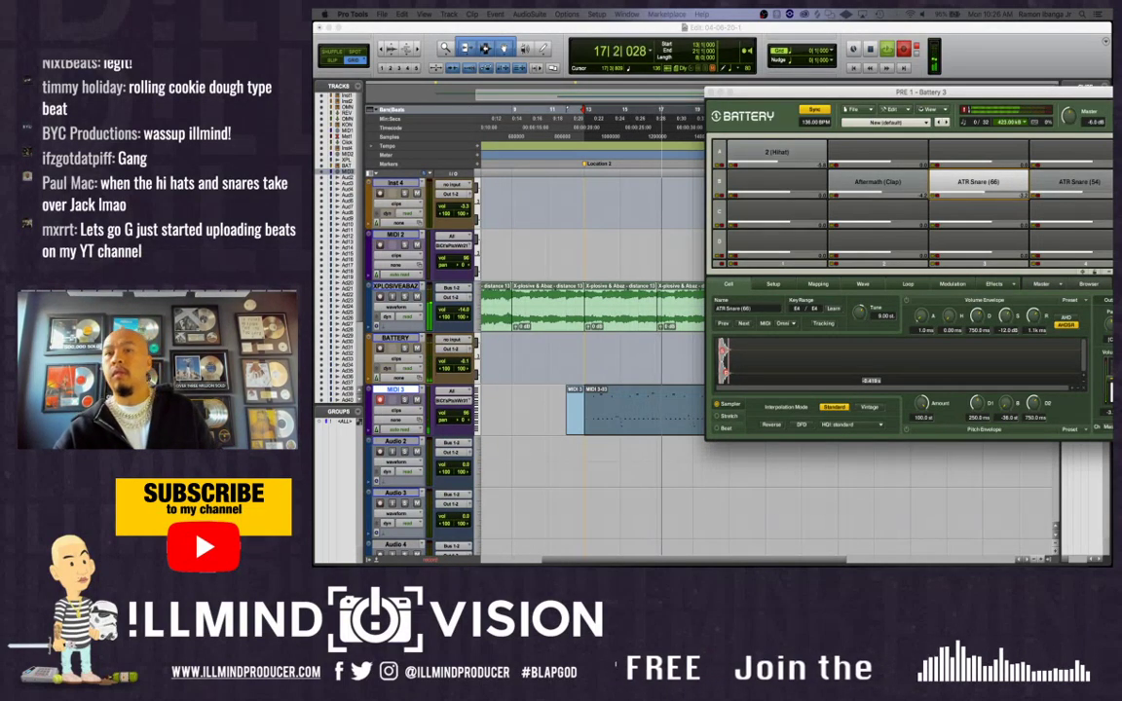
drag(789, 91, 767, 82)
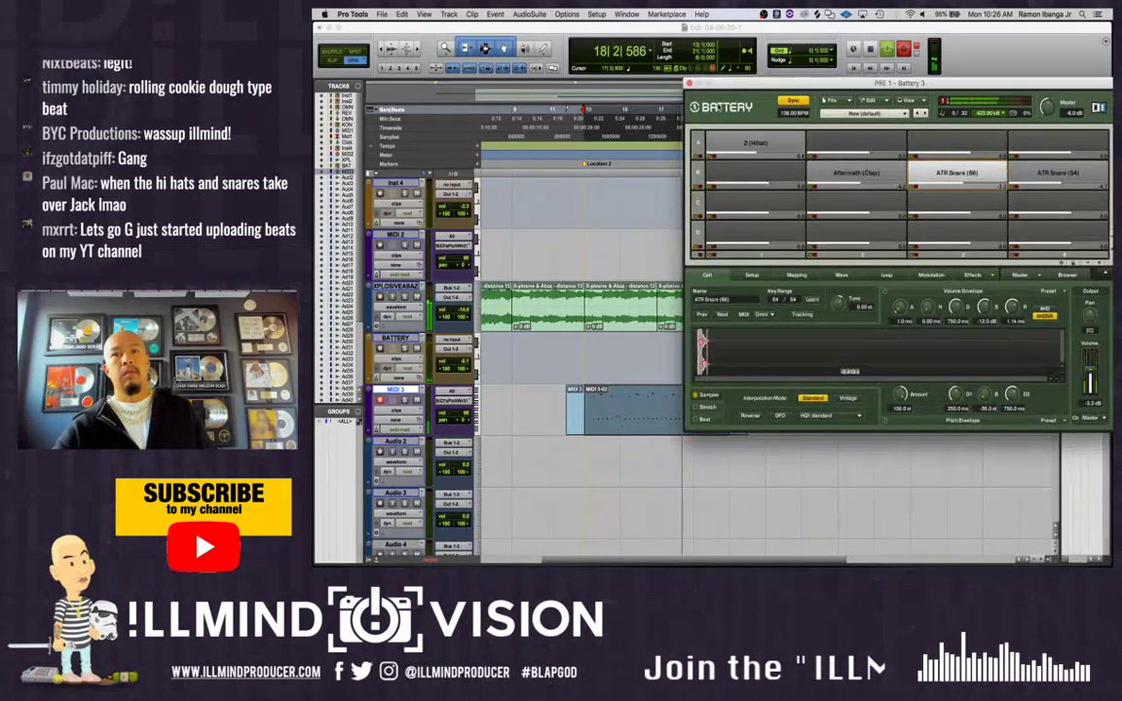
Browse the BOI1DA hi-hat samples and load BOI1DA_open_hihat_02.wav into Battery cell C1
click(787, 200)
click(1069, 276)
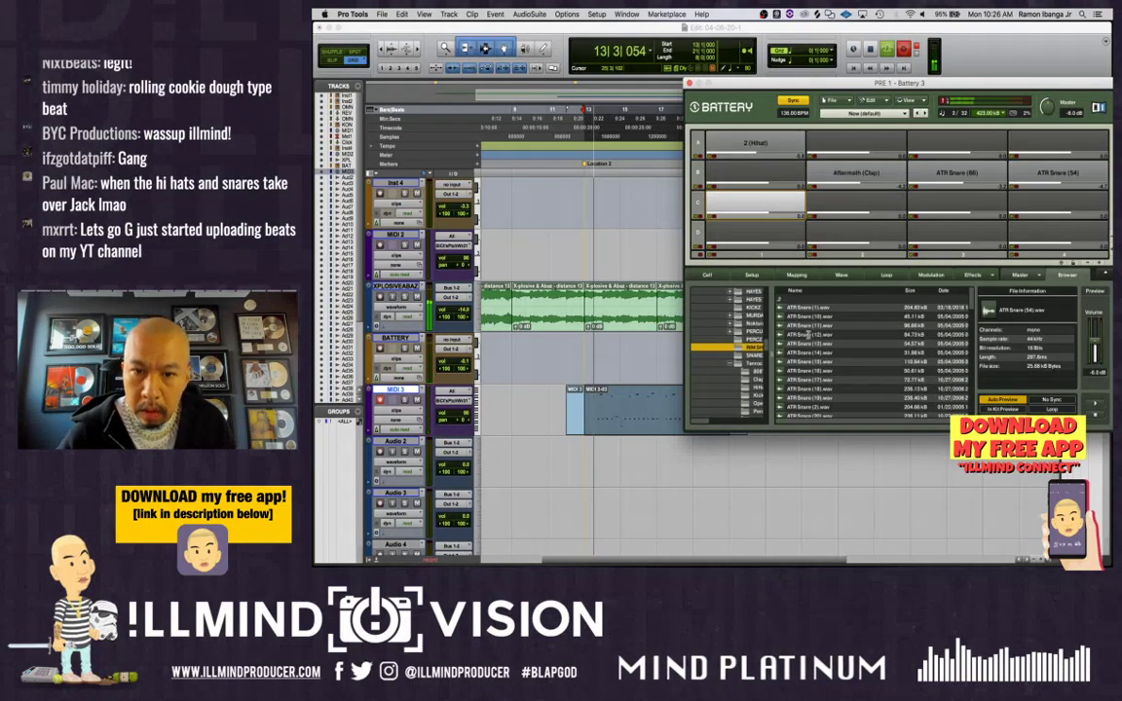
double_click(802, 299)
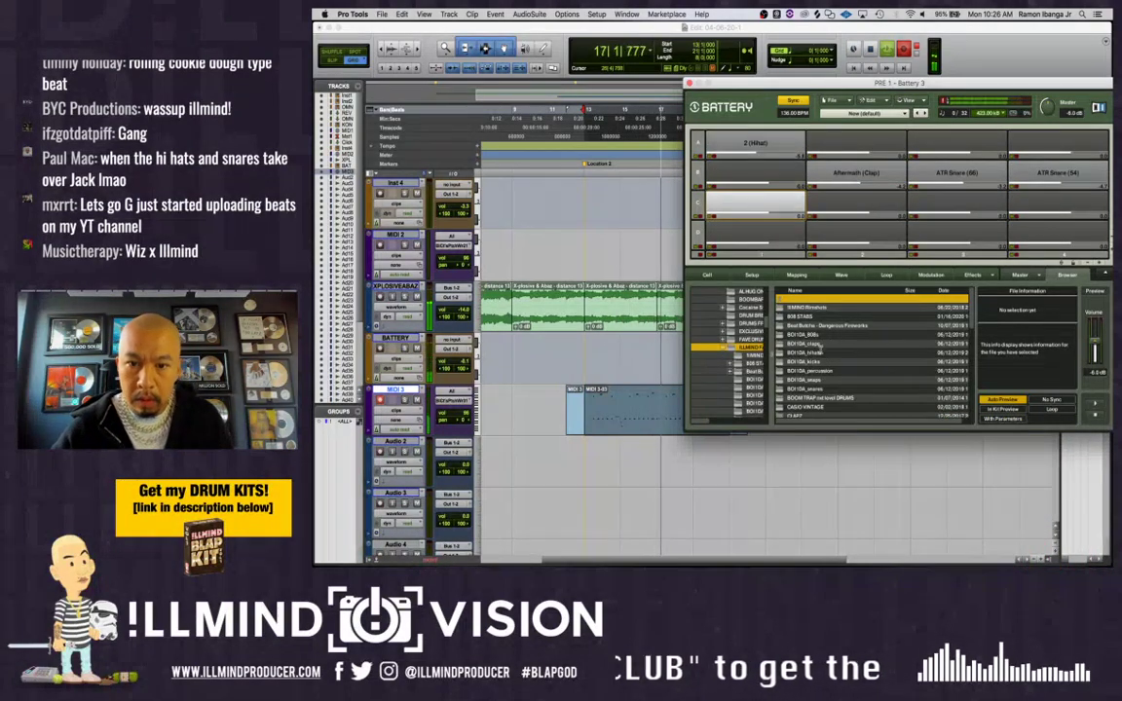
double_click(827, 353)
click(833, 334)
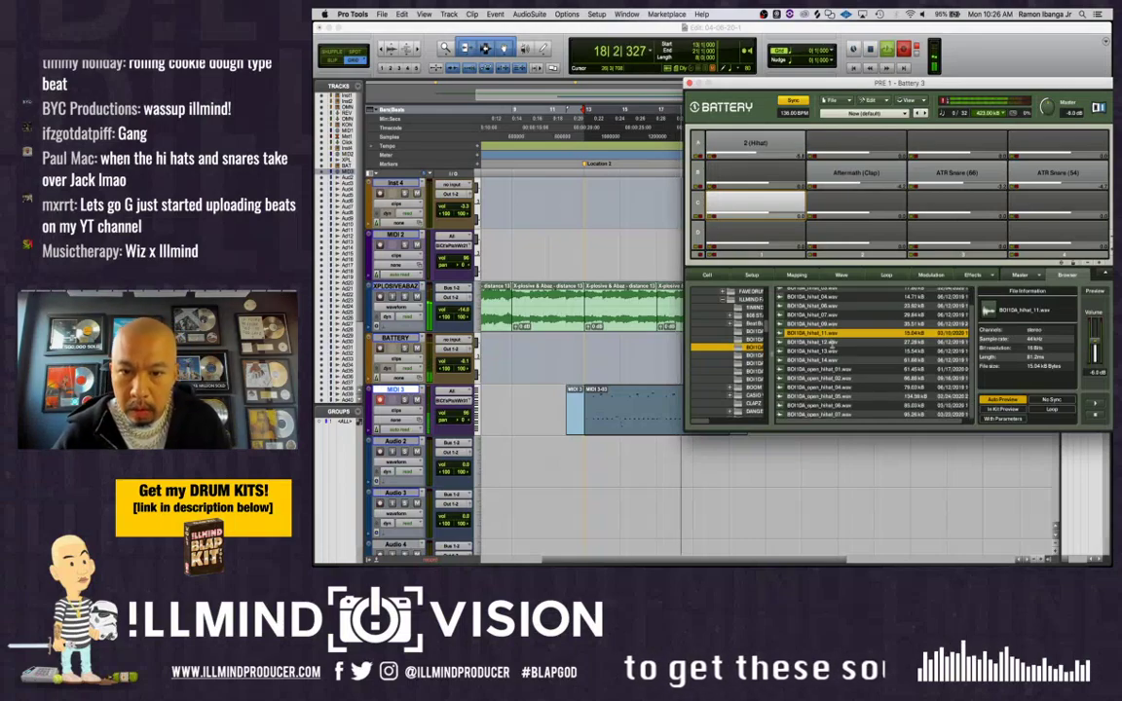
click(827, 380)
click(840, 389)
double_click(840, 380)
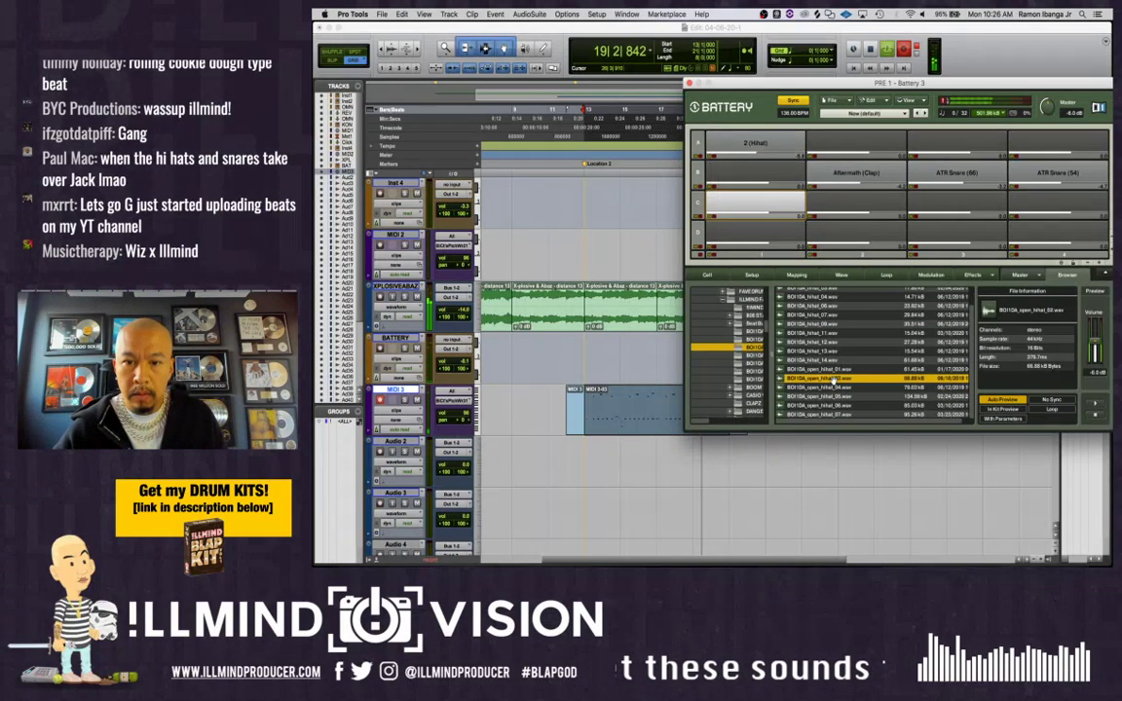
Load BOI1DA_open_hihat_04.wav into Battery cell C2 and close the instrument window
click(845, 208)
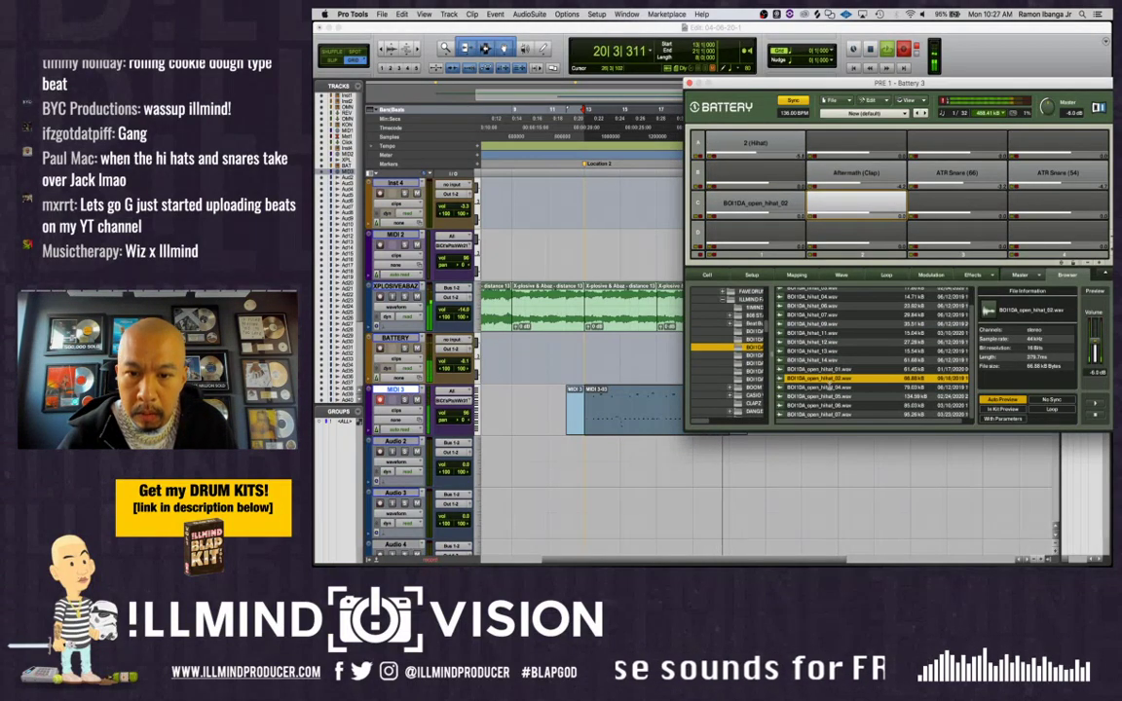
double_click(829, 388)
key(super+w)
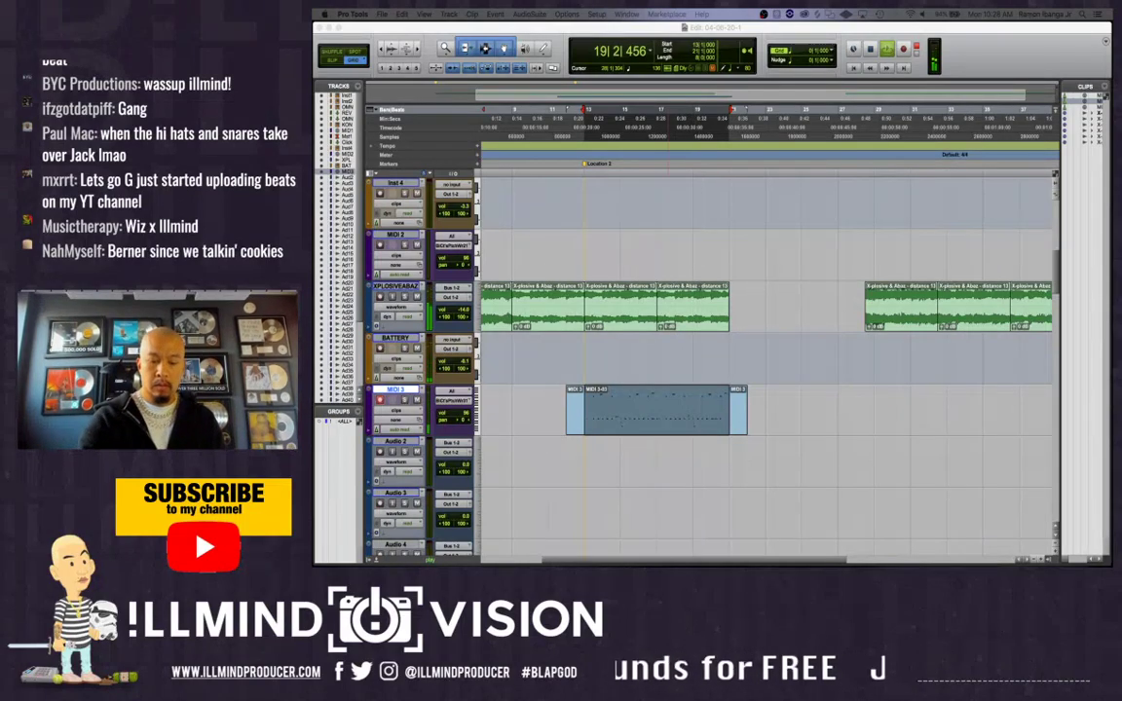
Record further drum hits into the MIDI 3 clip over the loop from bar 13 and stop the transport
key(super+space)
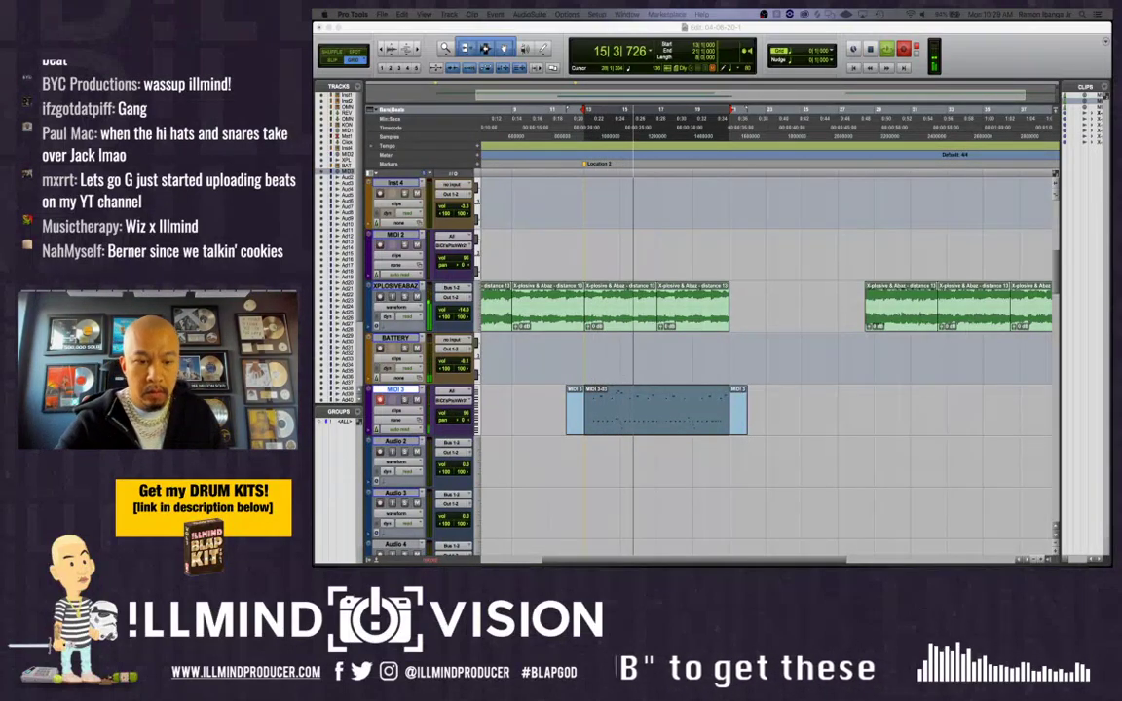
key(space)
key(space)
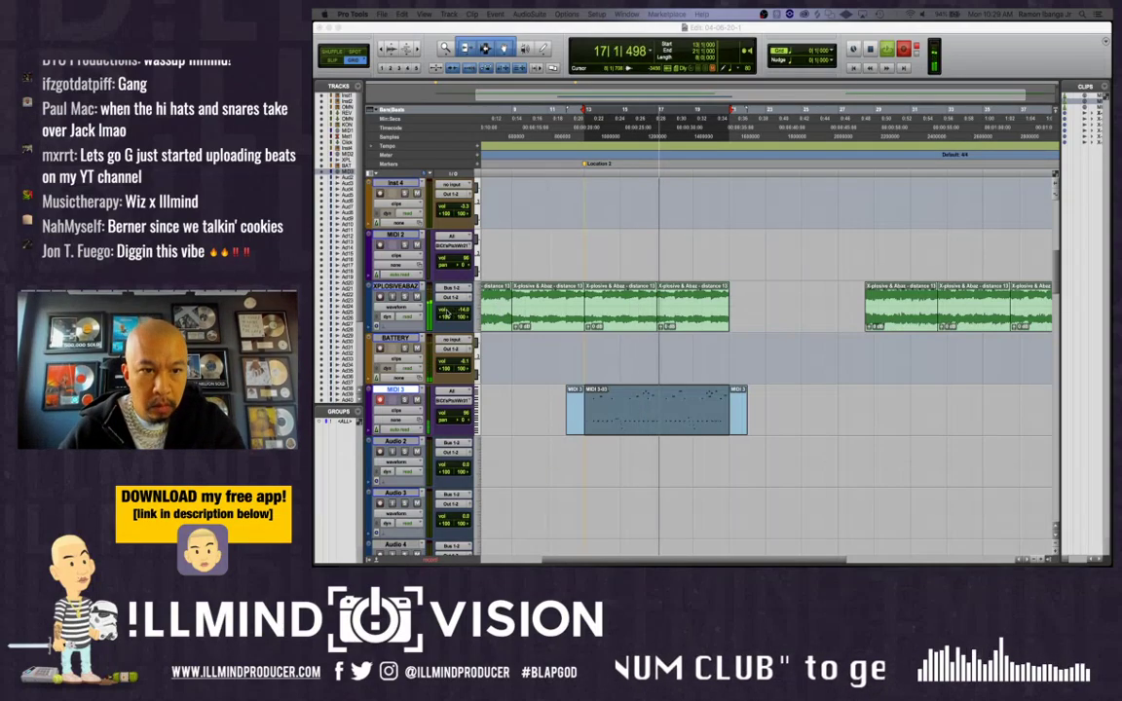
key(space)
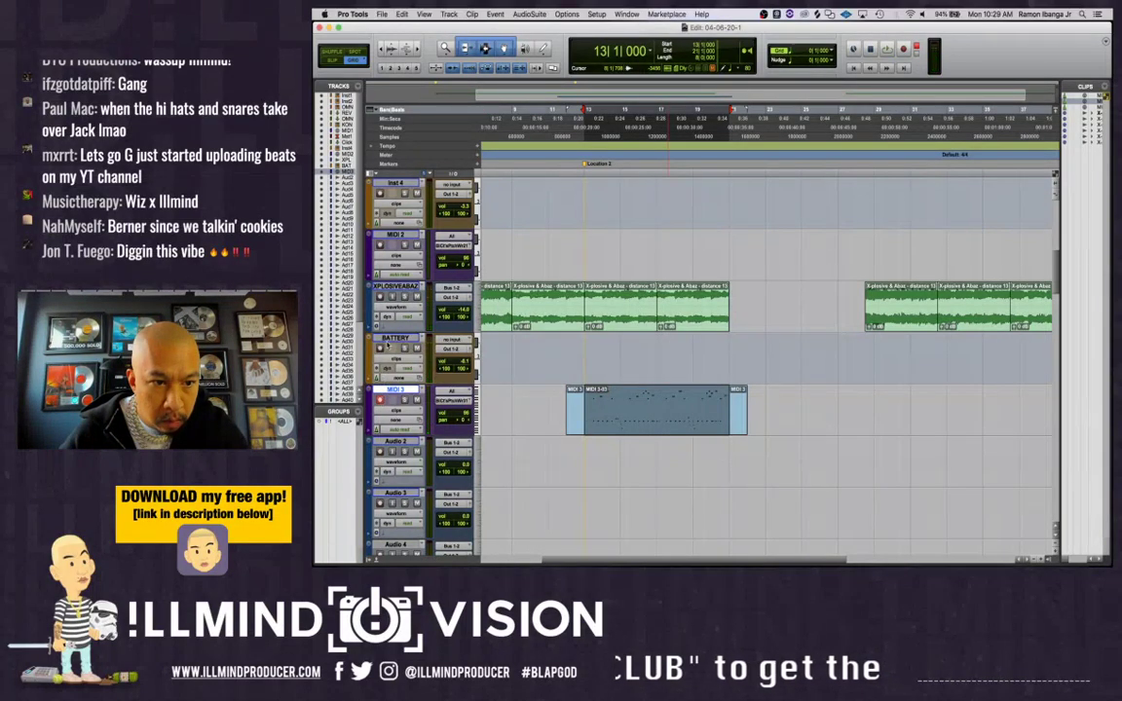
Enable Polyphonic elastic audio on the XPLOSIVEABAZ loop track
click(384, 328)
click(404, 344)
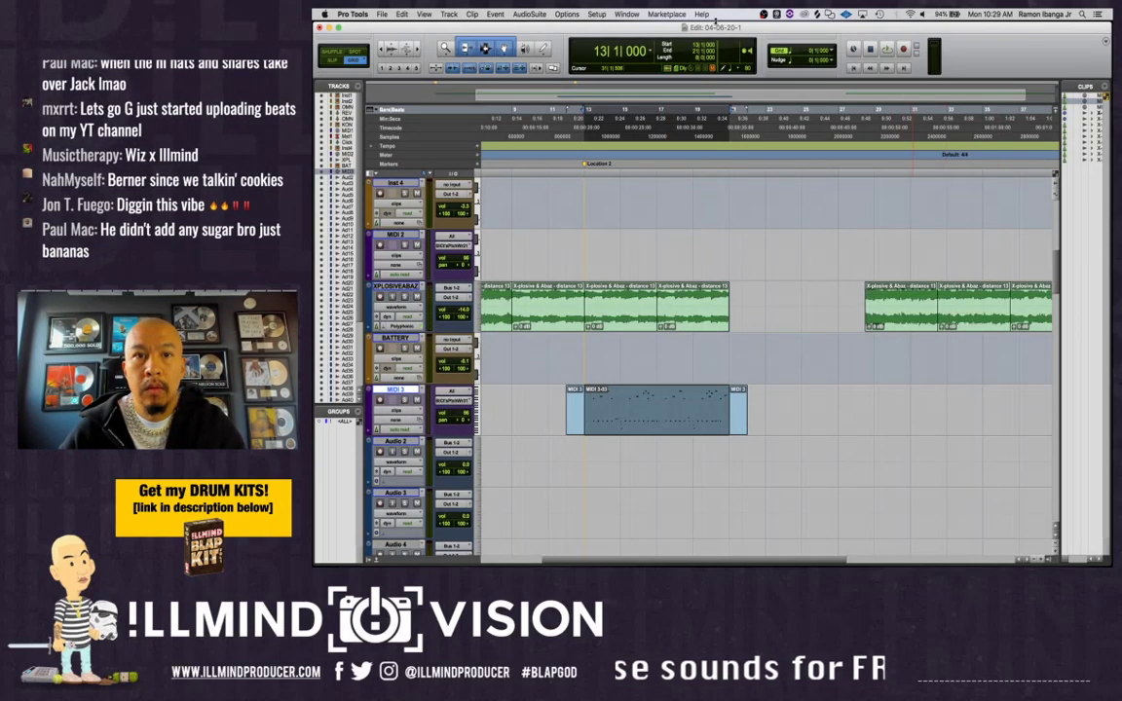
Open the Transport window, set the session tempo to 144 BPM and play the beat from bar 13
click(628, 14)
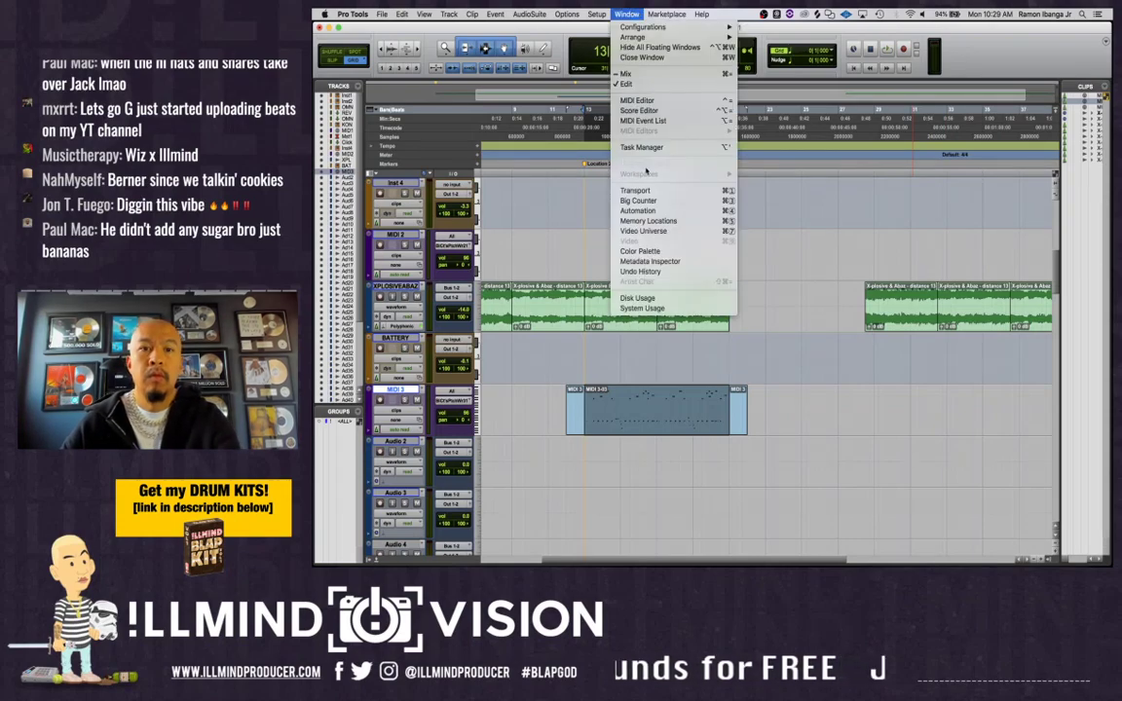
click(636, 190)
drag(994, 43, 978, 76)
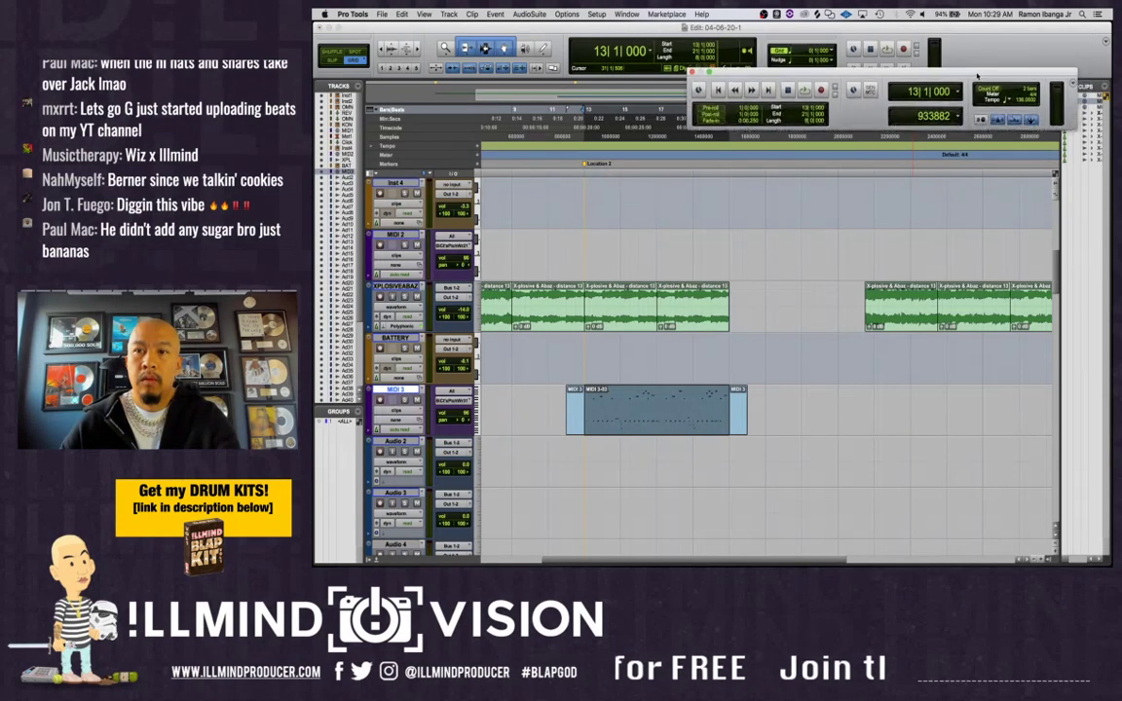
key(space)
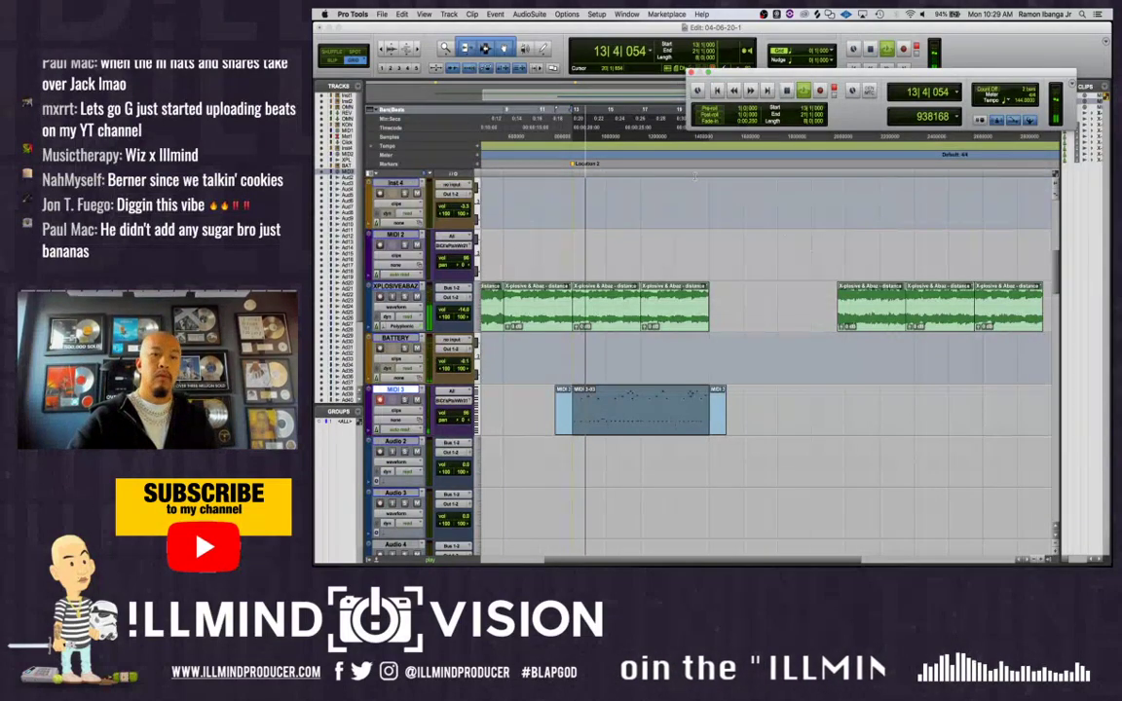
key(r)
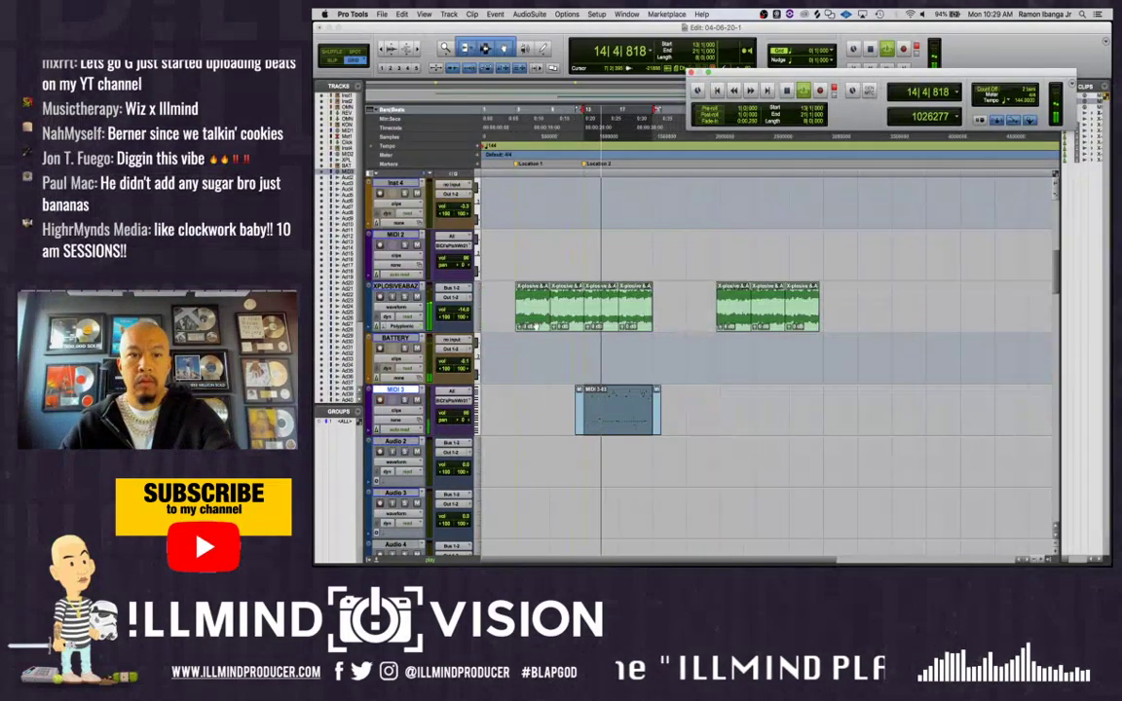
Listen to the loop from bar 5, and to the separate group of loop clips further along the track
click(642, 318)
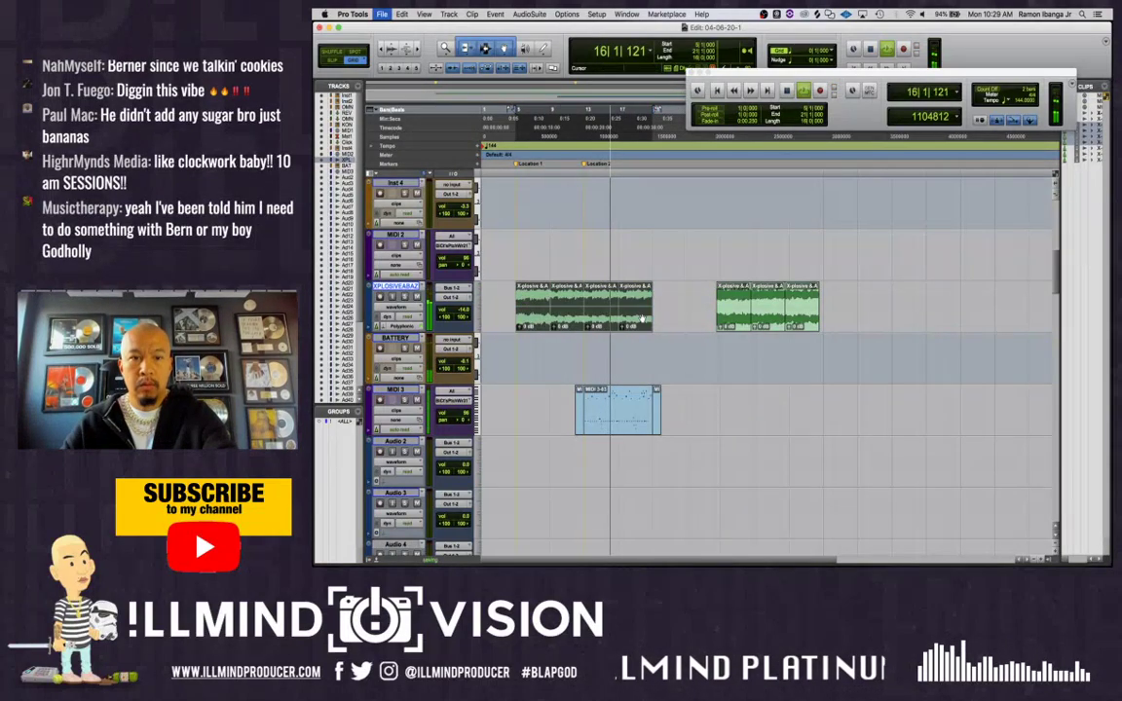
key(space)
key(space)
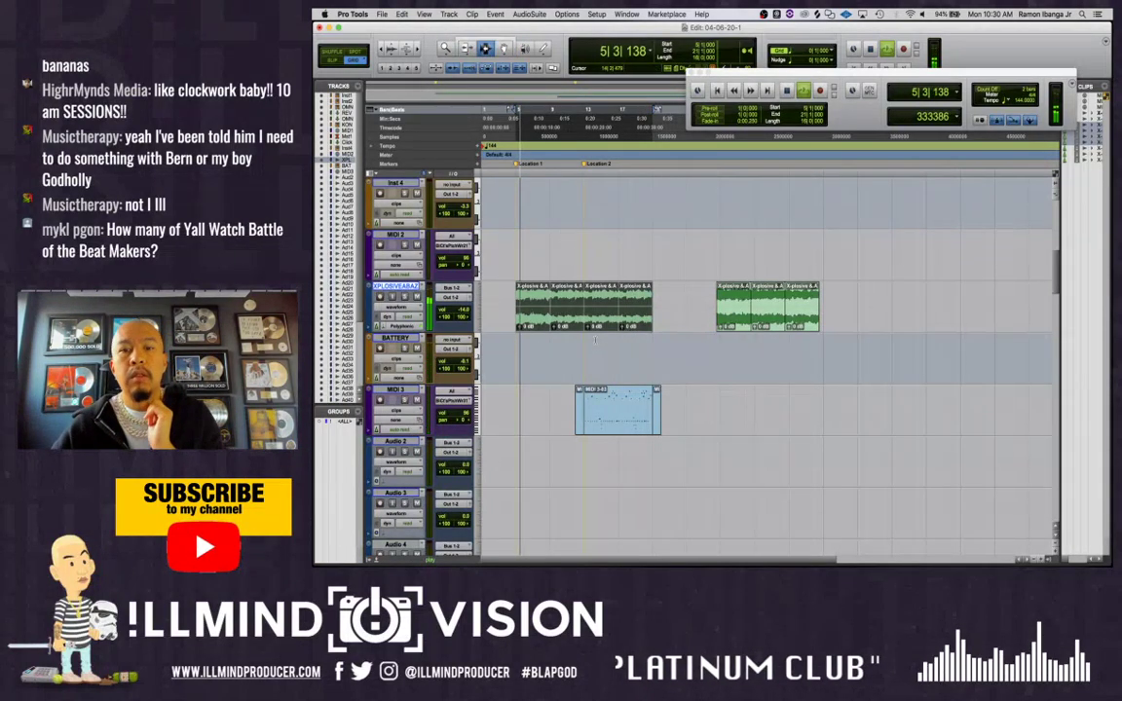
click(735, 304)
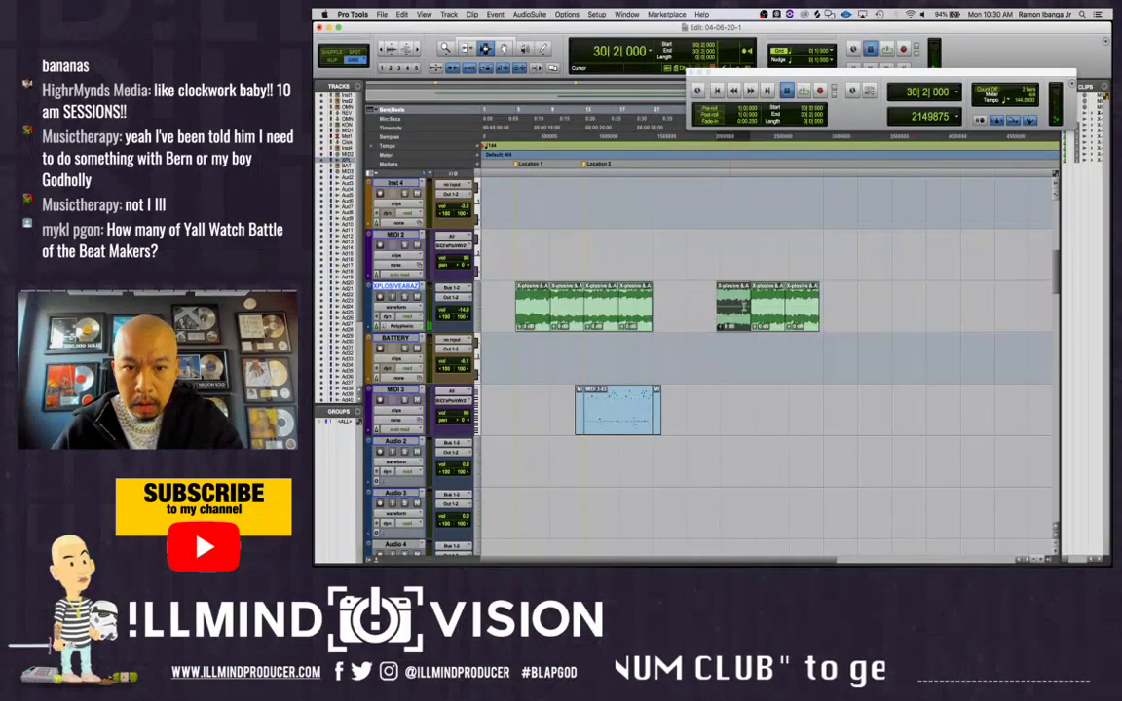
key(space)
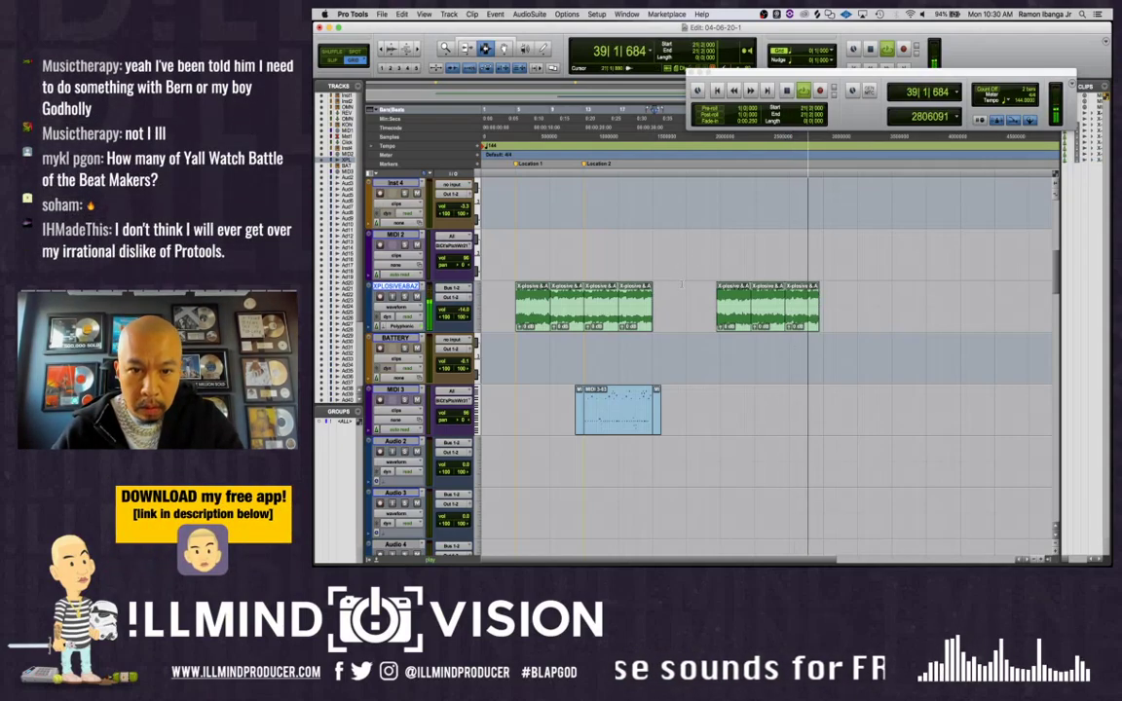
Move the separate group of three loop clips further along the timeline, with the last one starting at 51|2|000
click(506, 52)
key(space)
click(731, 320)
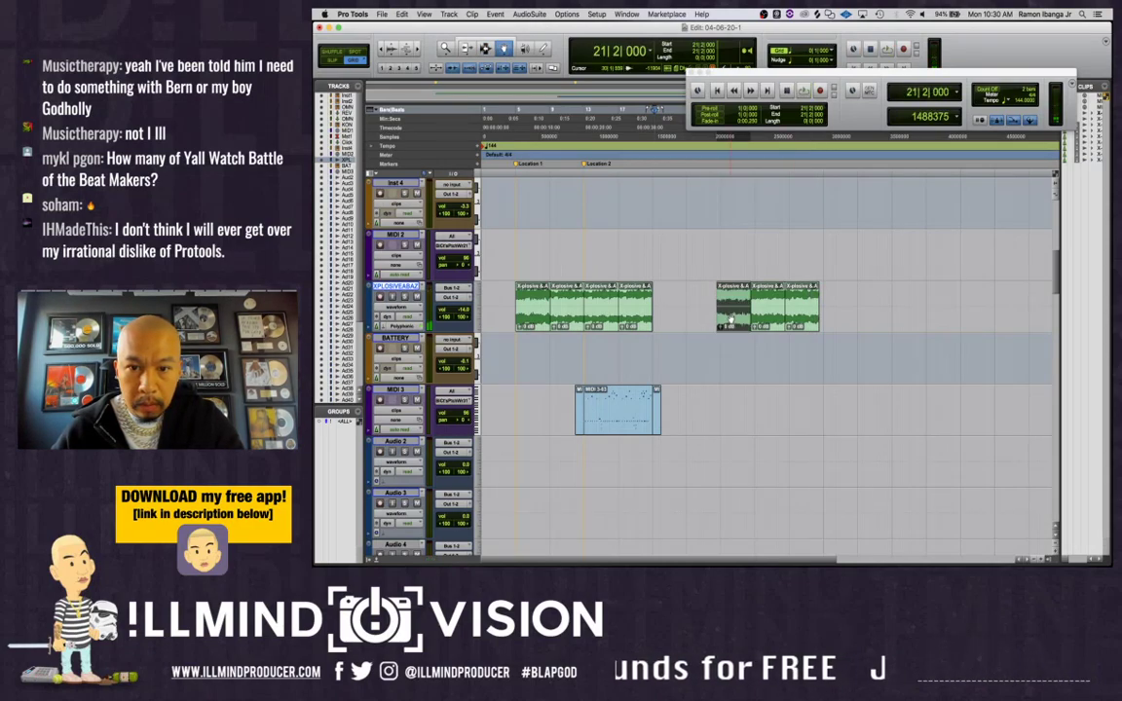
shift+click(805, 321)
drag(742, 313, 821, 320)
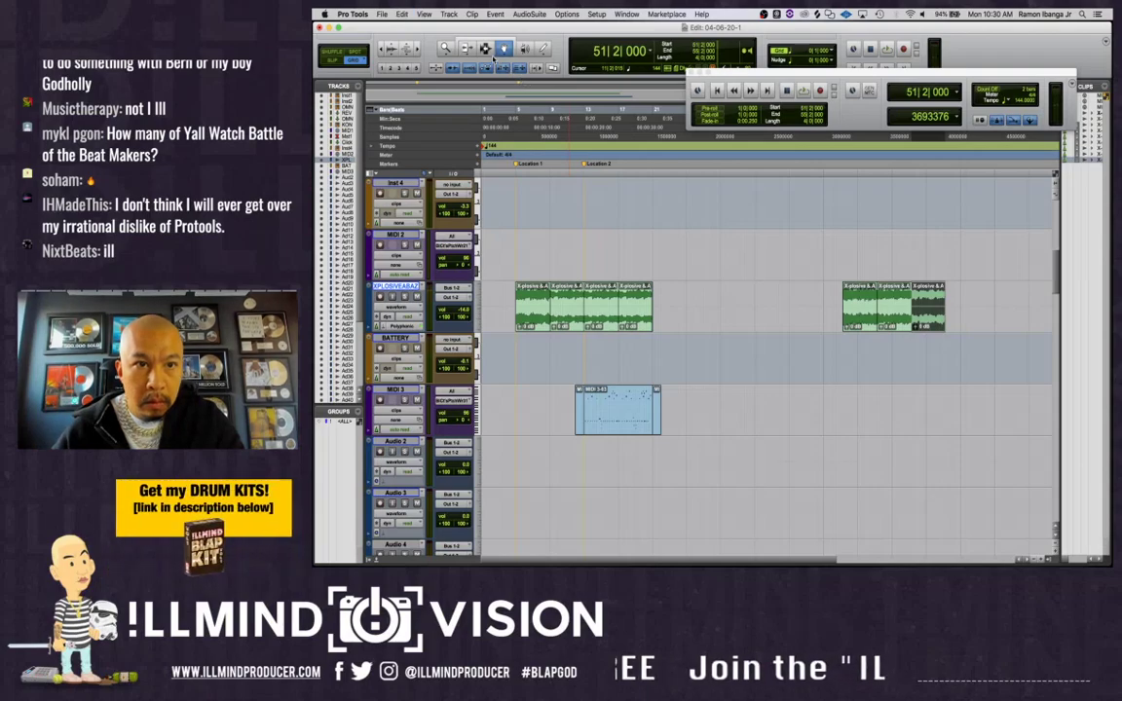
Copy the last spare loop clip to the end of the main loop at bar 21 and duplicate it to bar 25
click(485, 50)
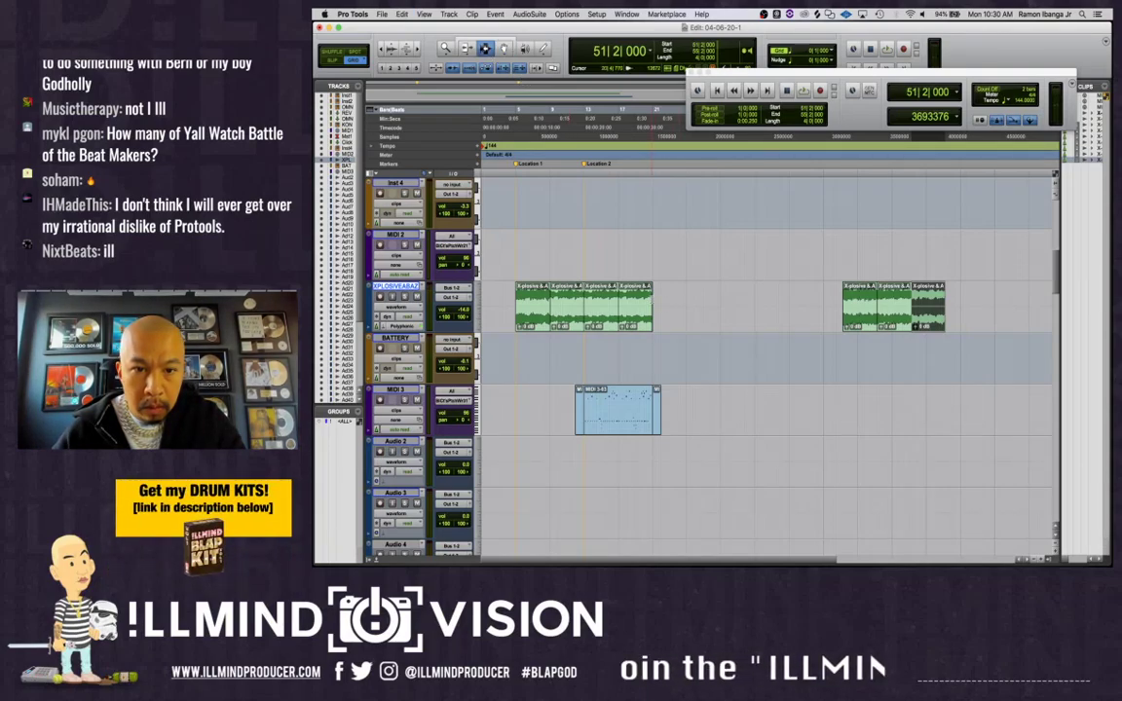
click(651, 310)
key(super+v)
key(super+d)
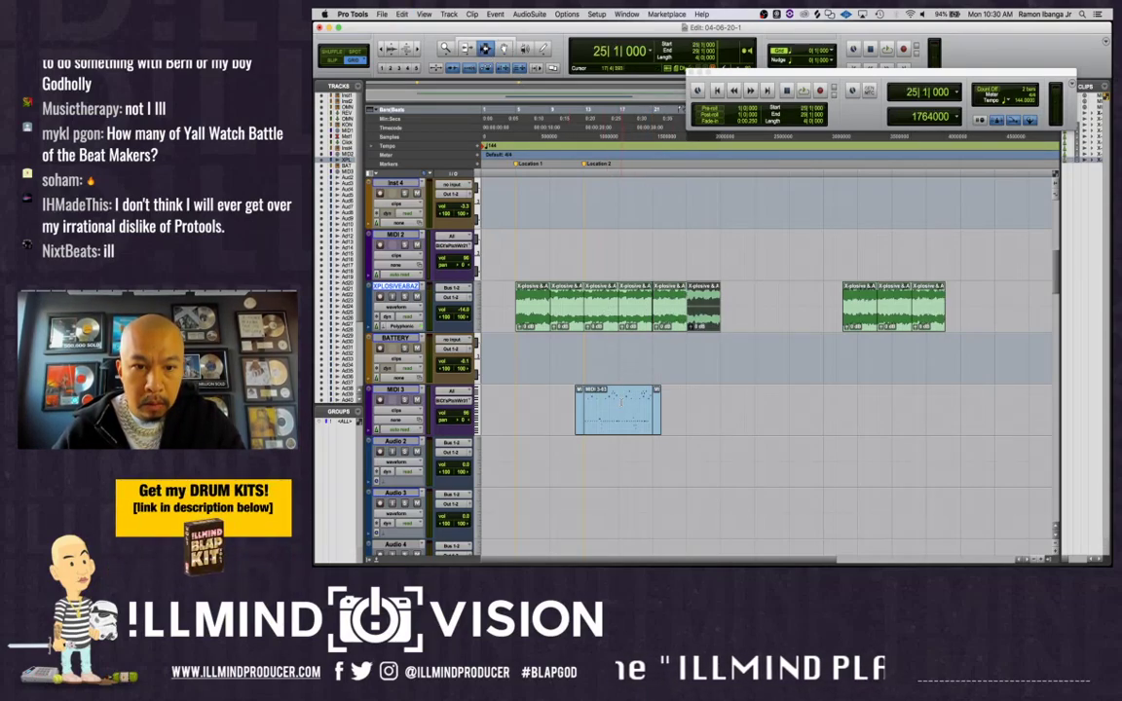
Duplicate the MIDI 3 clip from bar 13 to bar 21, play the result and save the session
double_click(621, 404)
key(super+d)
shift+double_click(622, 406)
key(space)
key(super+s)
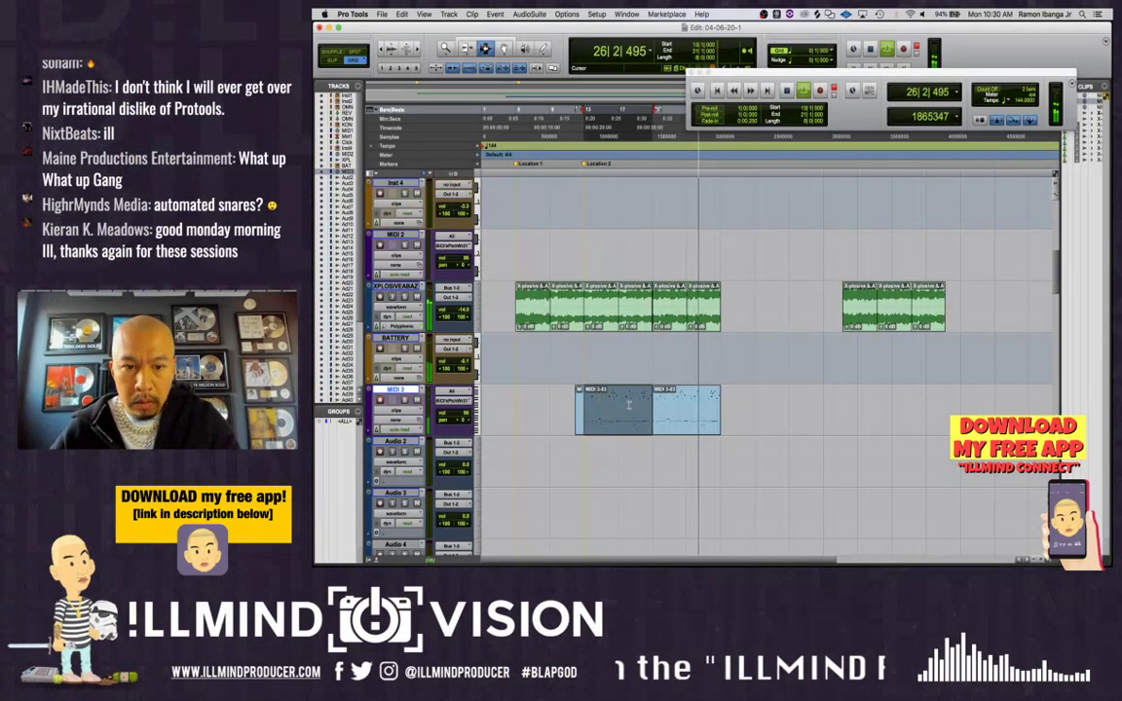
key(space)
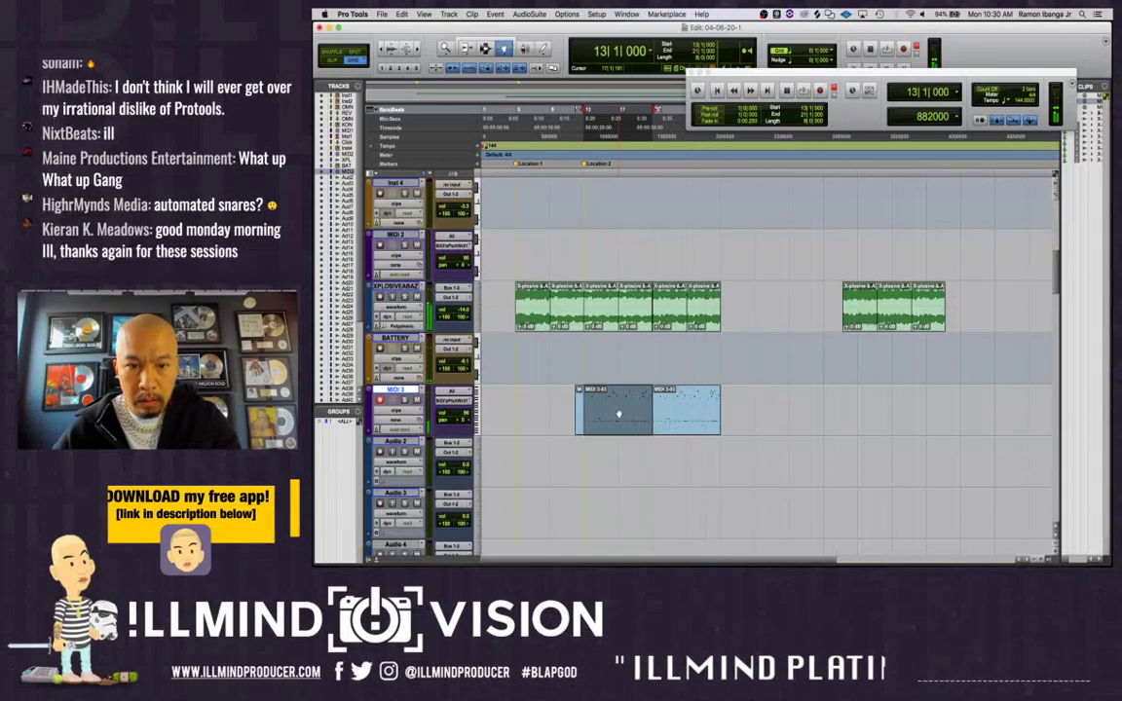
Open the bar 13 MIDI 3 clip in the MIDI editor, delete the three quick hi-hat notes around 16|4 and check the playback
double_click(617, 415)
key(space)
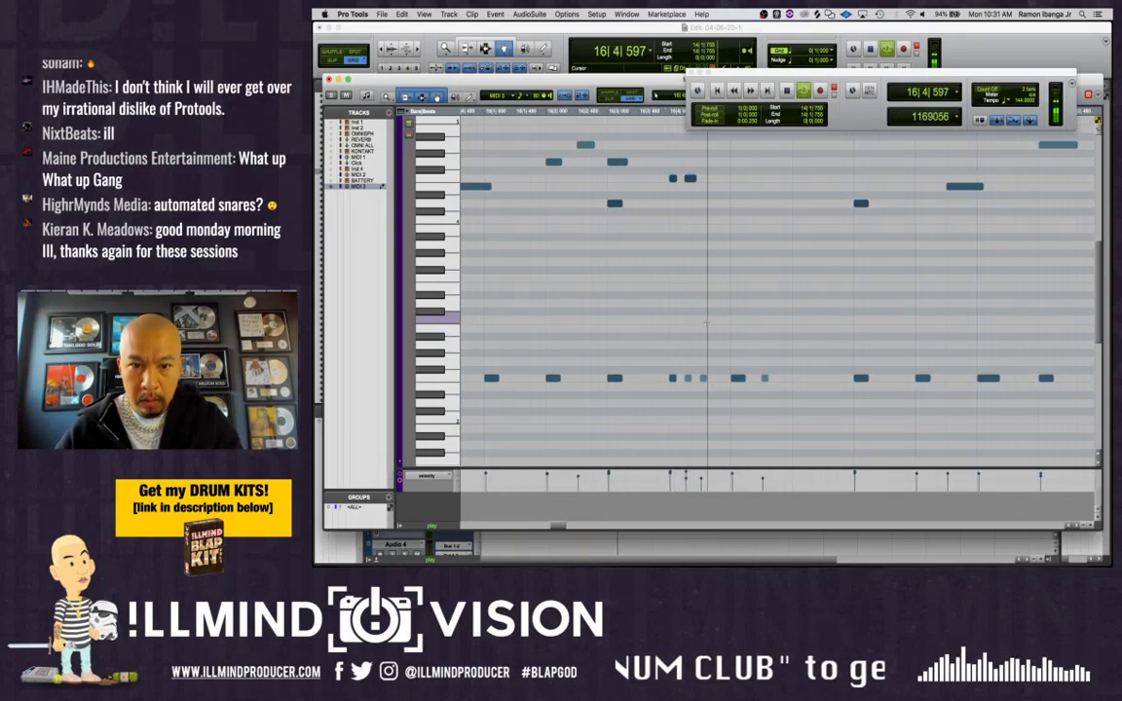
click(651, 242)
key(space)
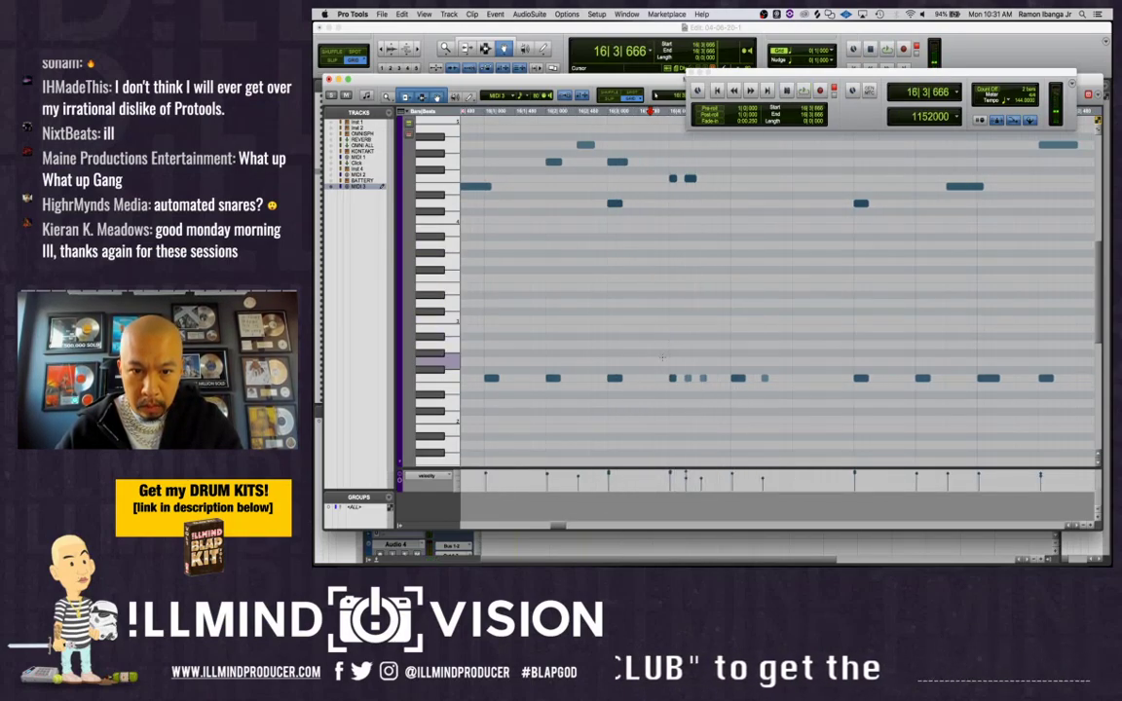
drag(660, 358, 714, 400)
key(Delete)
key(space)
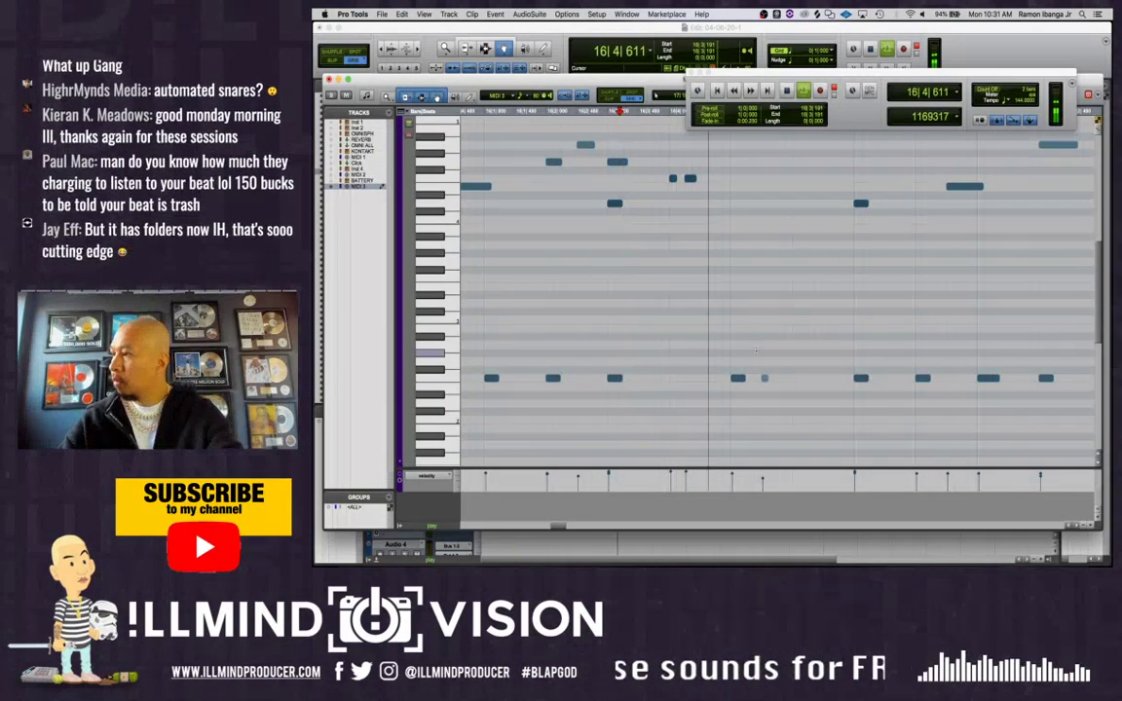
key(space)
key(space)
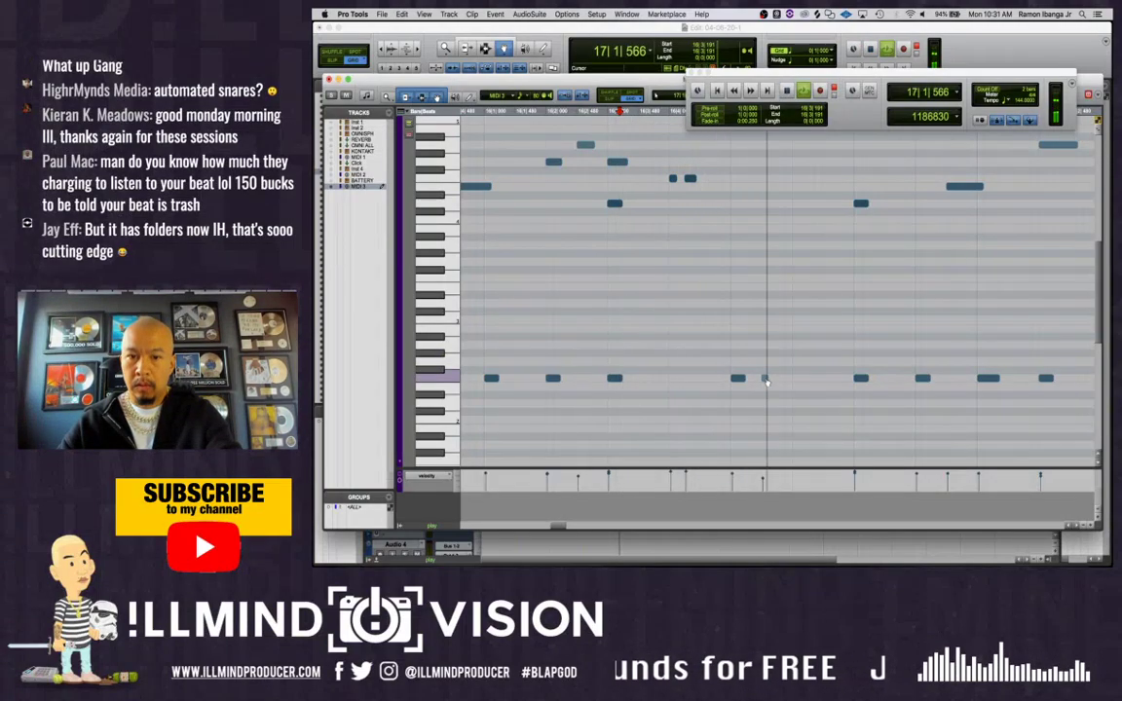
Move the short hi-hat notes just after the starts of bars 17 and 13 closer to the downbeats, listen back and close the MIDI editor
click(747, 378)
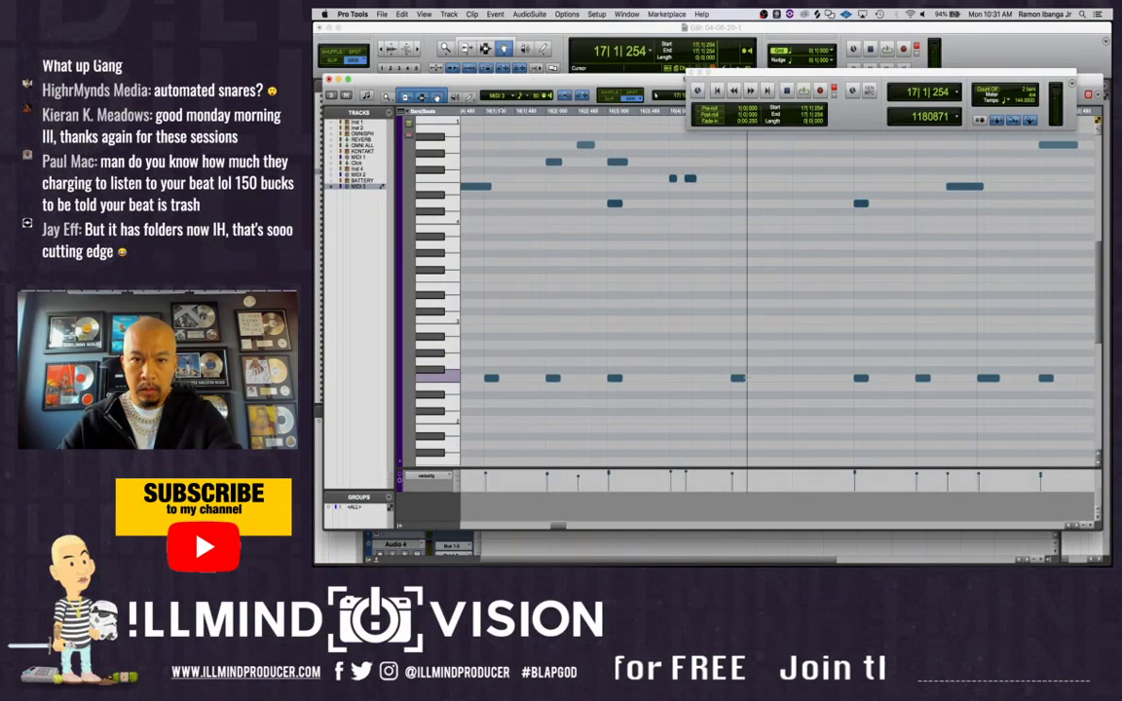
click(671, 338)
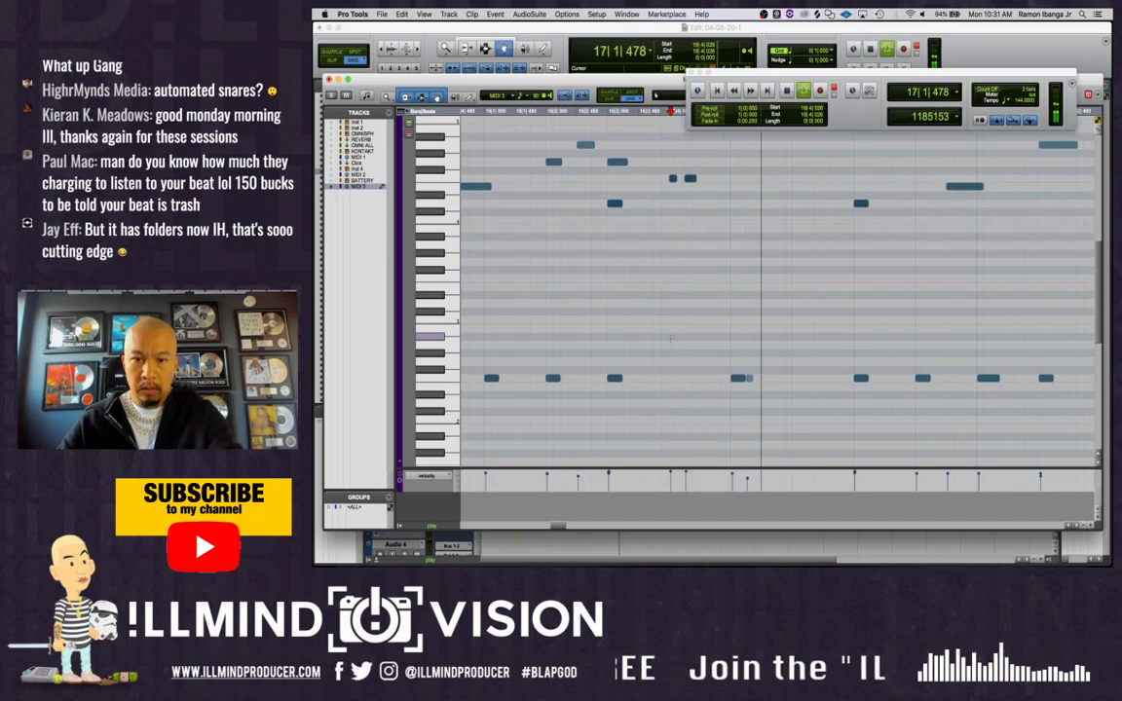
key(space)
scroll(670, 339, left, 5)
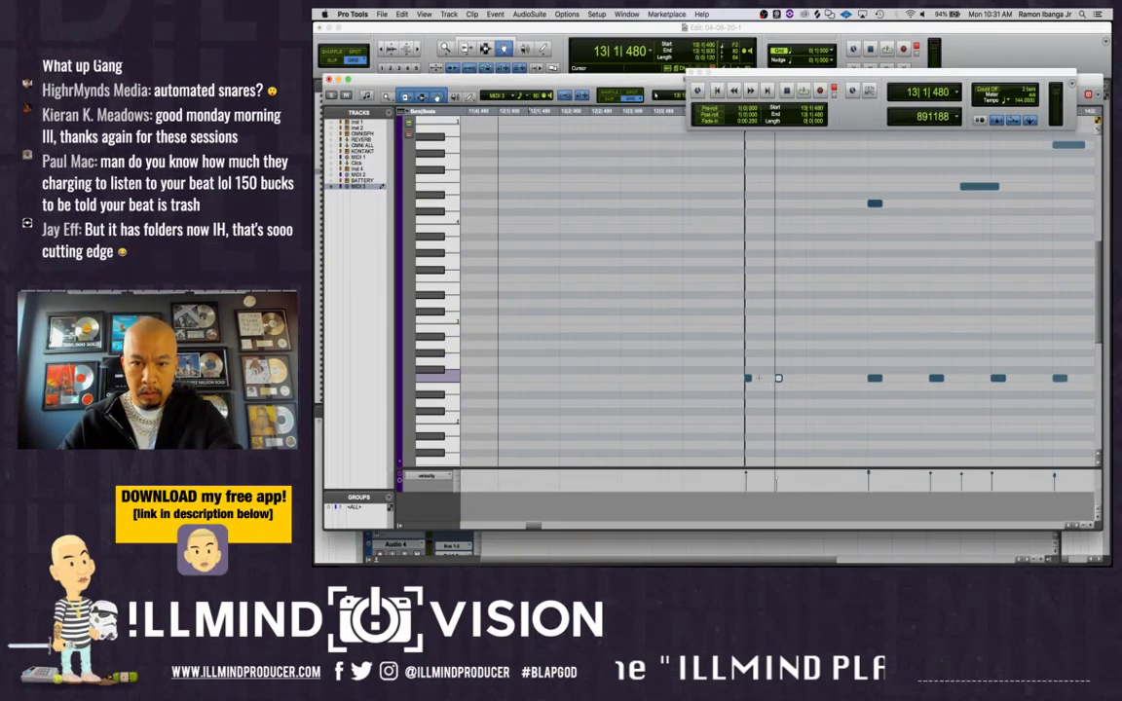
key(space)
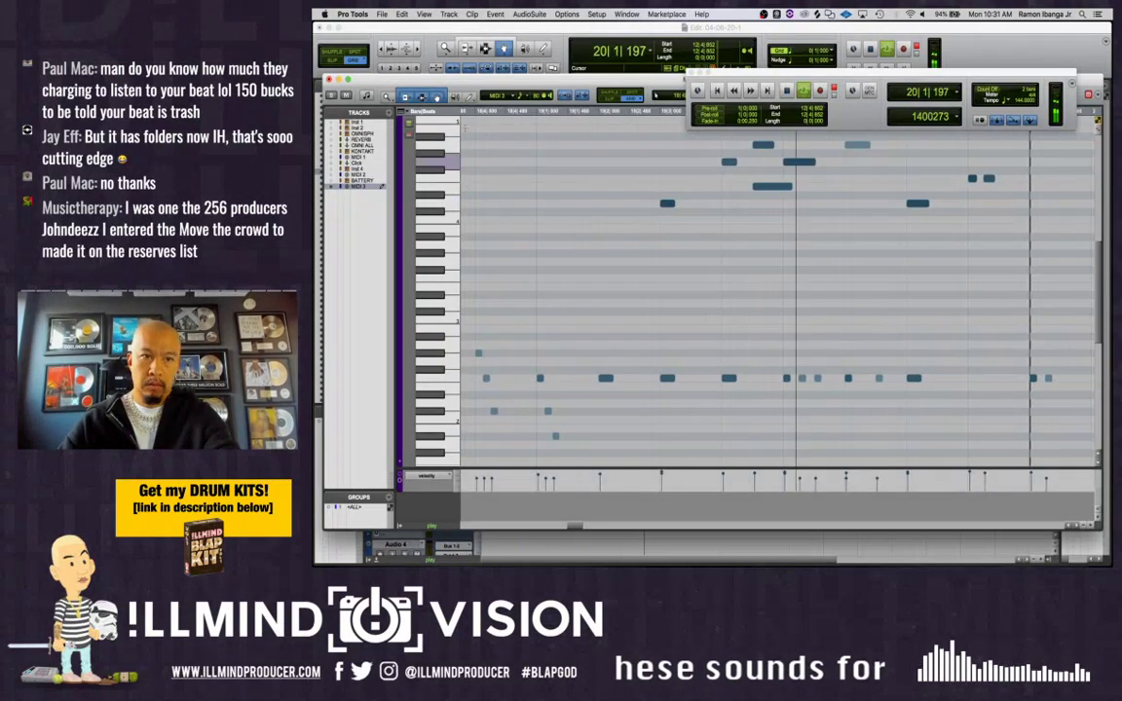
key(space)
click(330, 80)
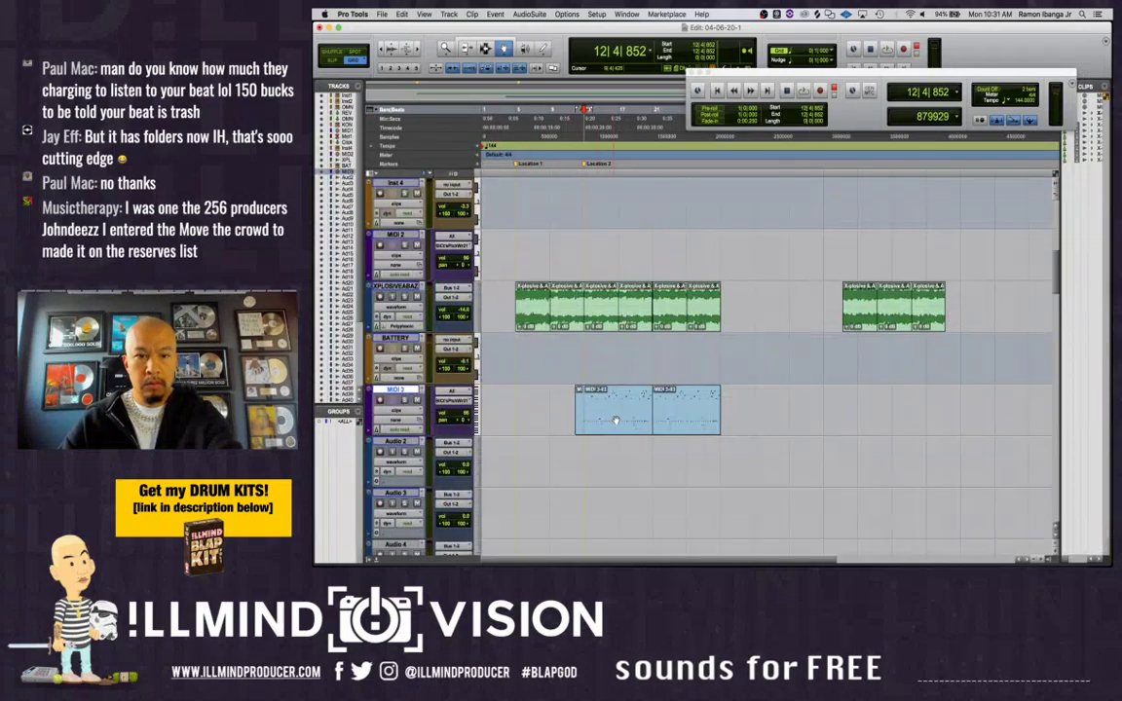
Select the duplicated MIDI 3 clip and play the beat from bar 21
click(625, 419)
shift+click(701, 421)
key(space)
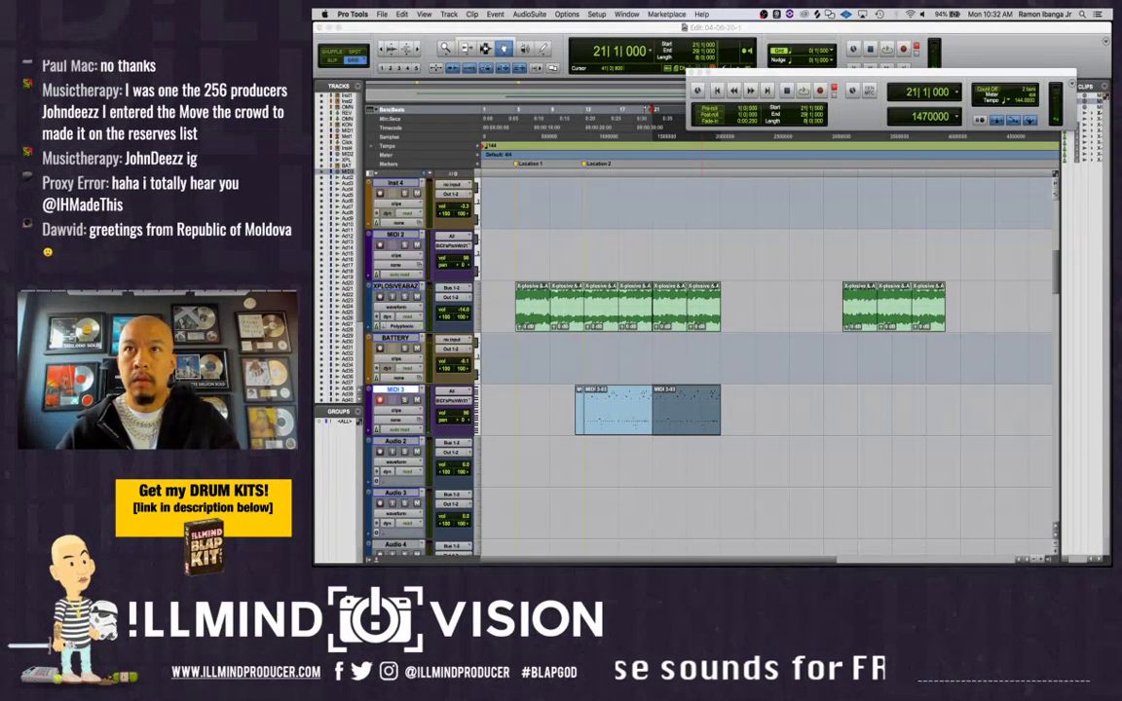
key(space)
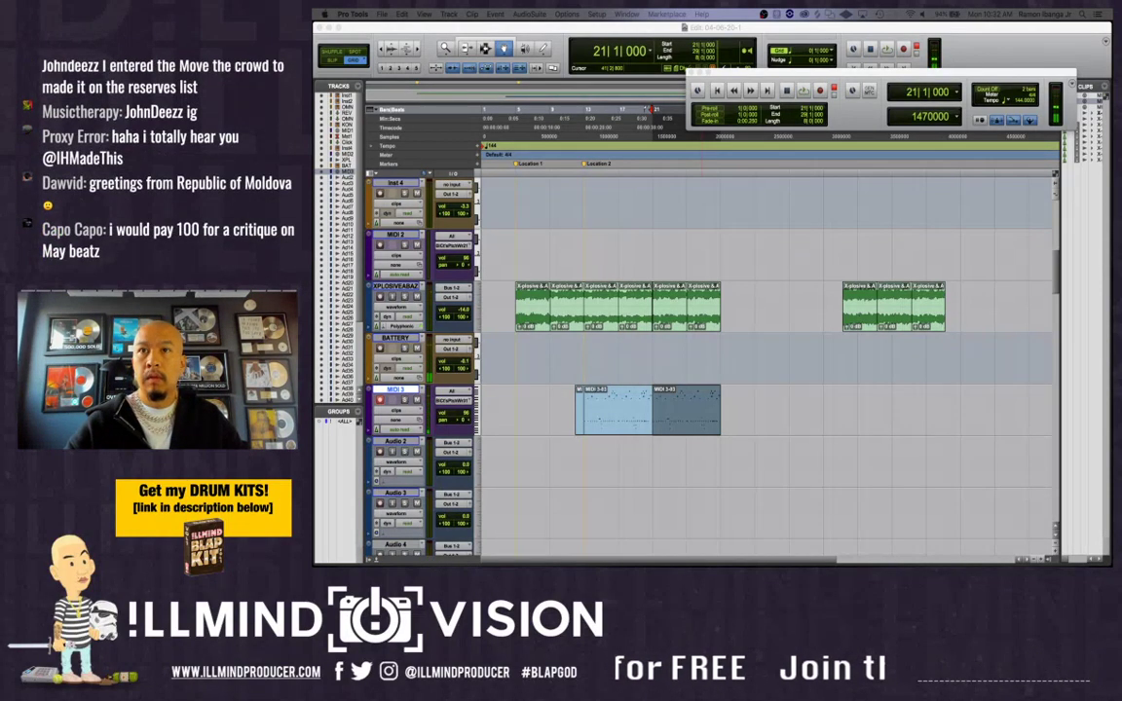
key(space)
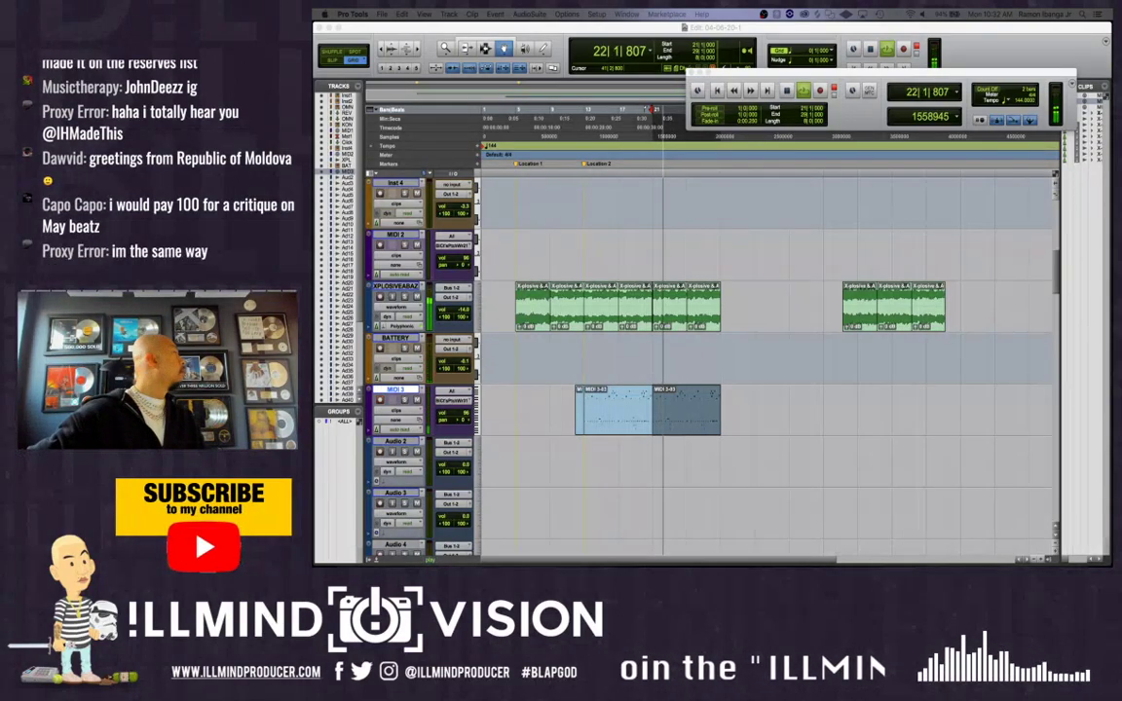
key(space)
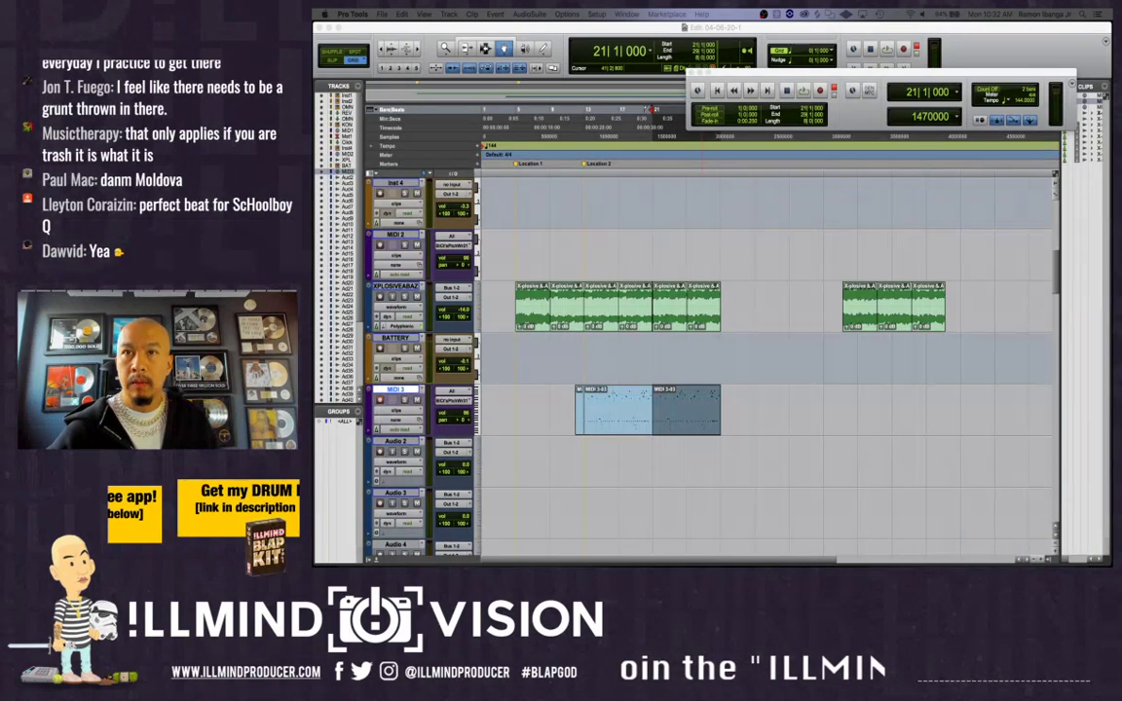
Play both MIDI 3 clips from bar 13, check the track levels in the Mix window and return to the Edit window
key(space)
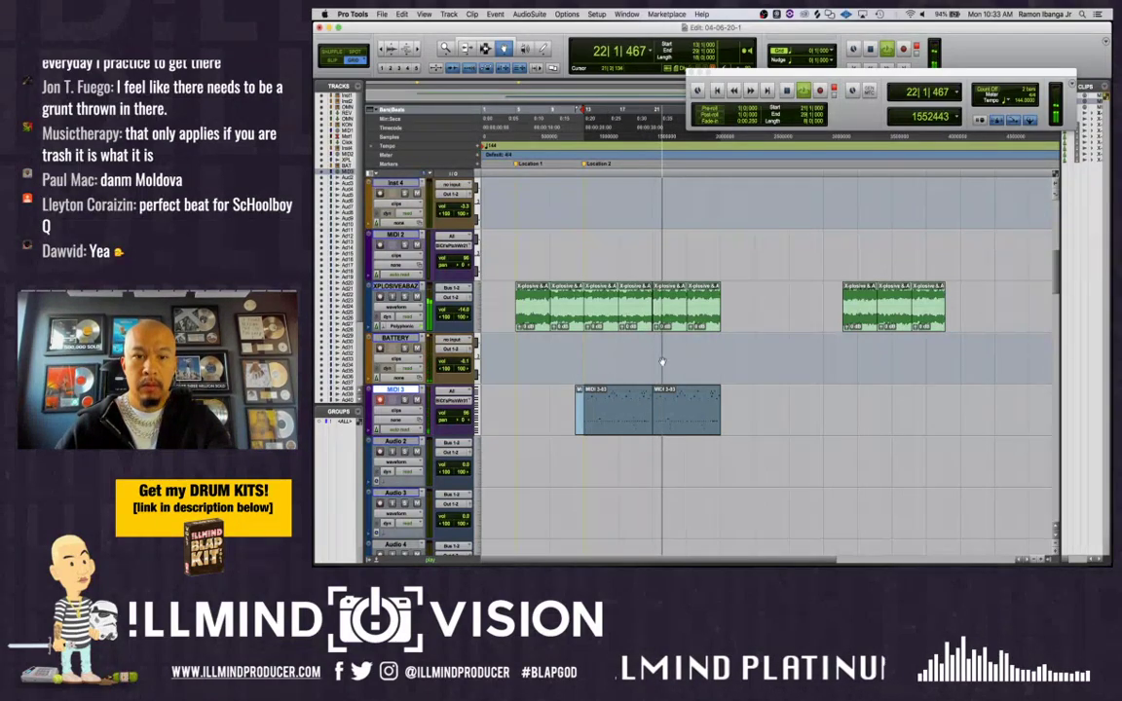
key(space)
key(space)
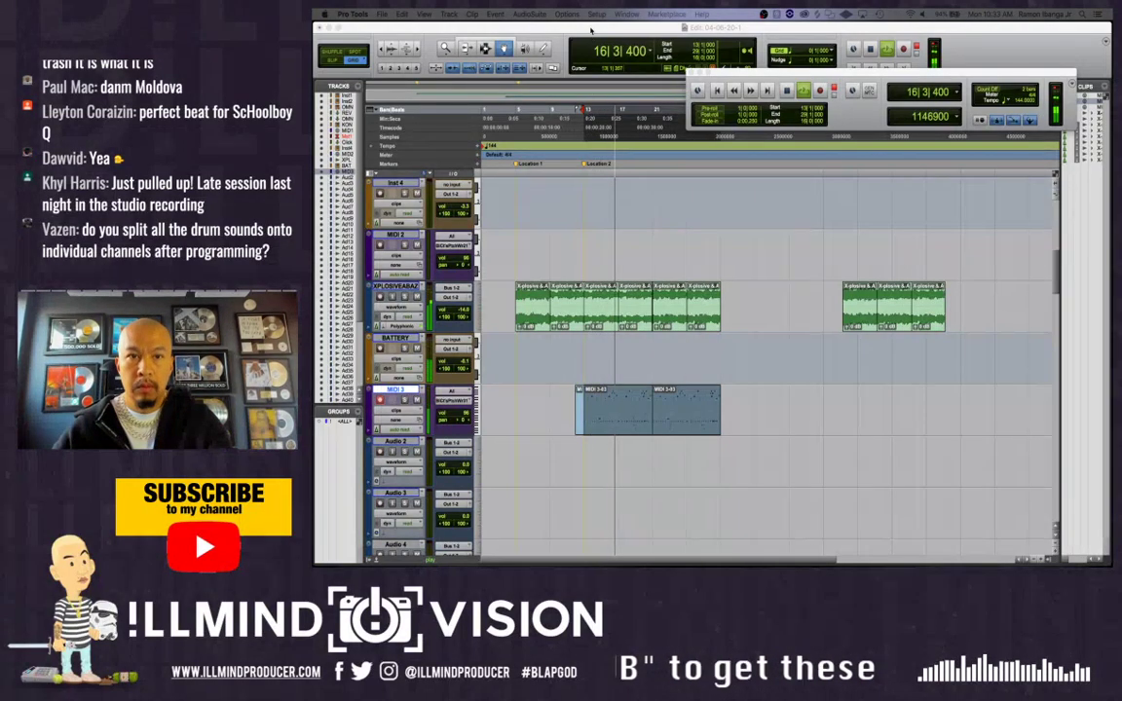
key(super+equal)
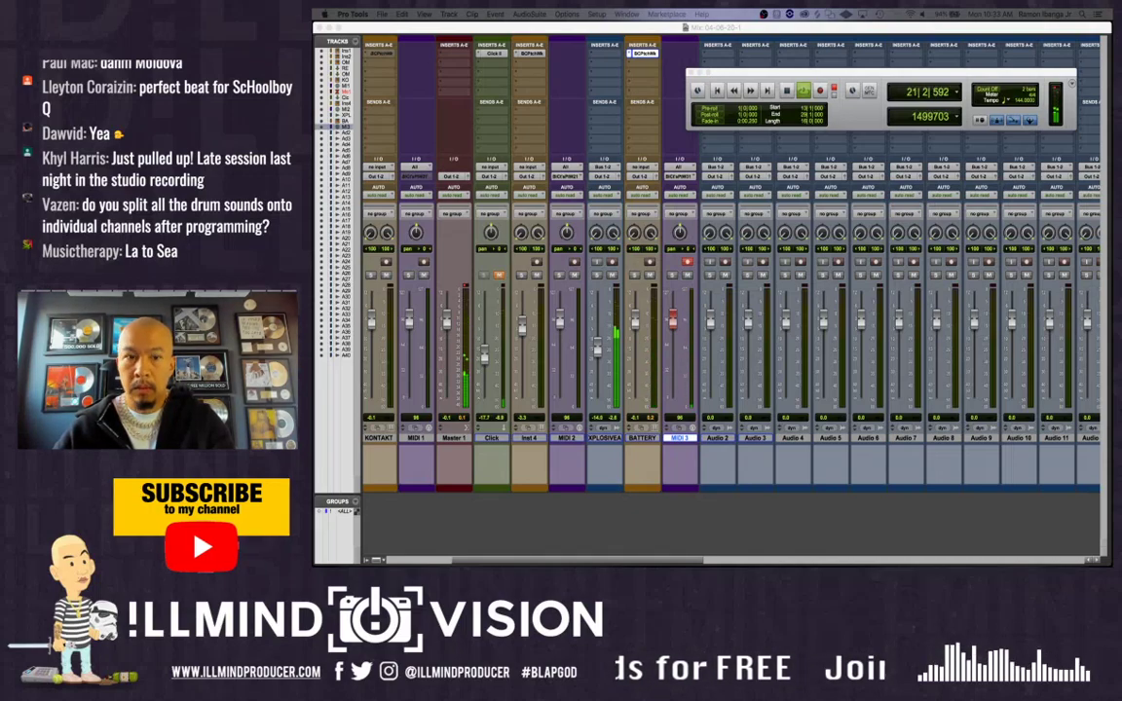
key(super+equal)
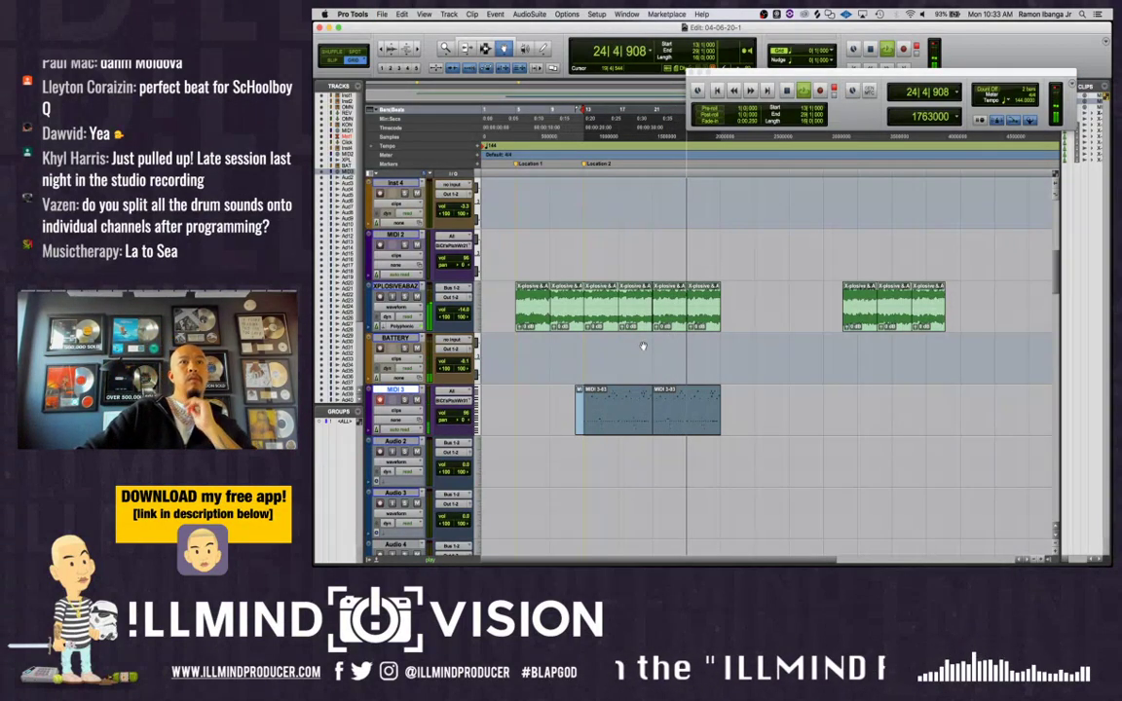
key(XF86AudioRaiseVolume)
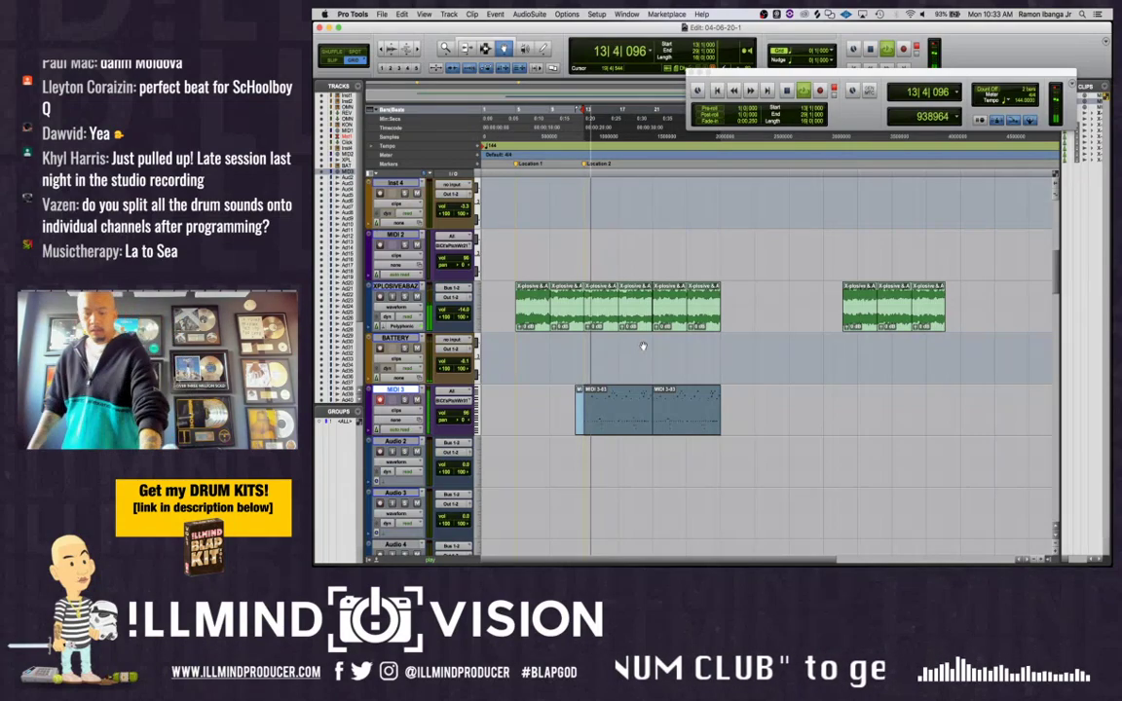
Open the MIDI 3 clips in the MIDI editor and play the drum pattern from 18|1|226
double_click(614, 415)
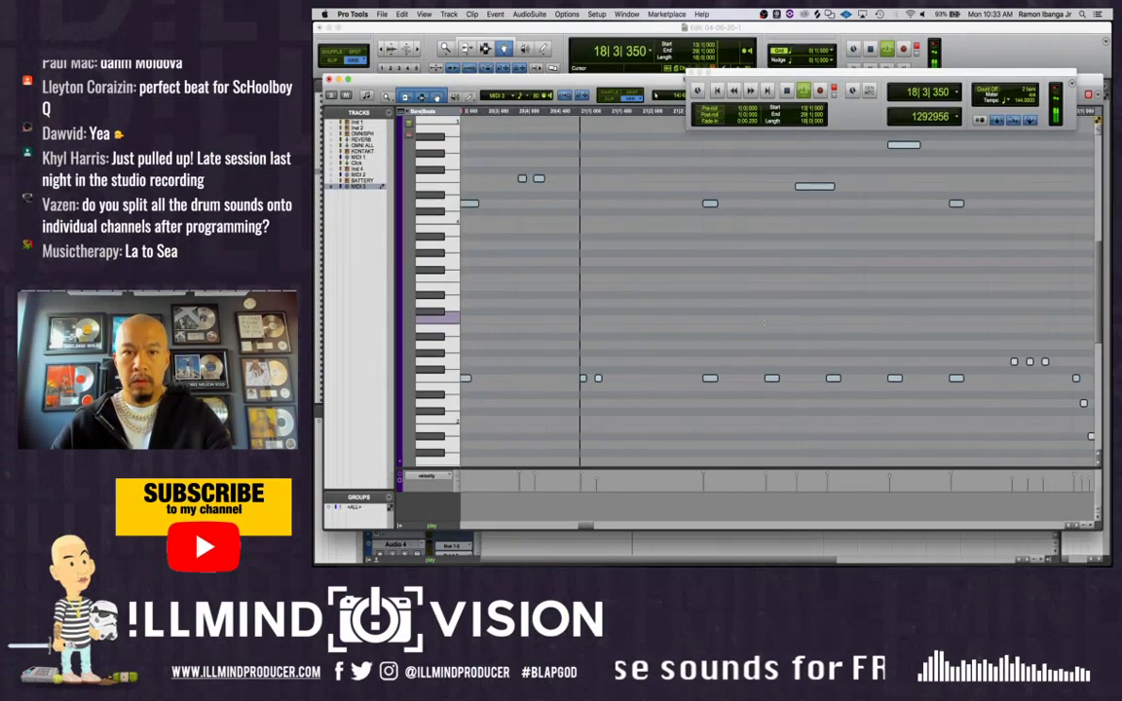
click(561, 264)
key(space)
key(r)
key(r)
key(space)
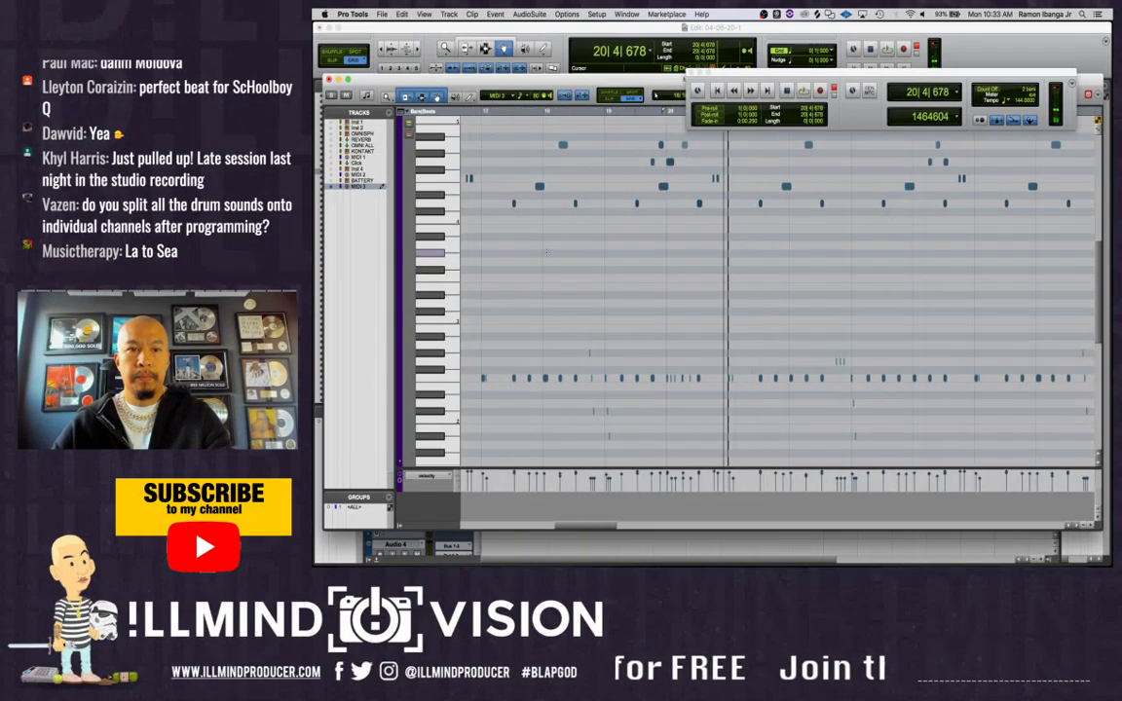
click(546, 252)
key(space)
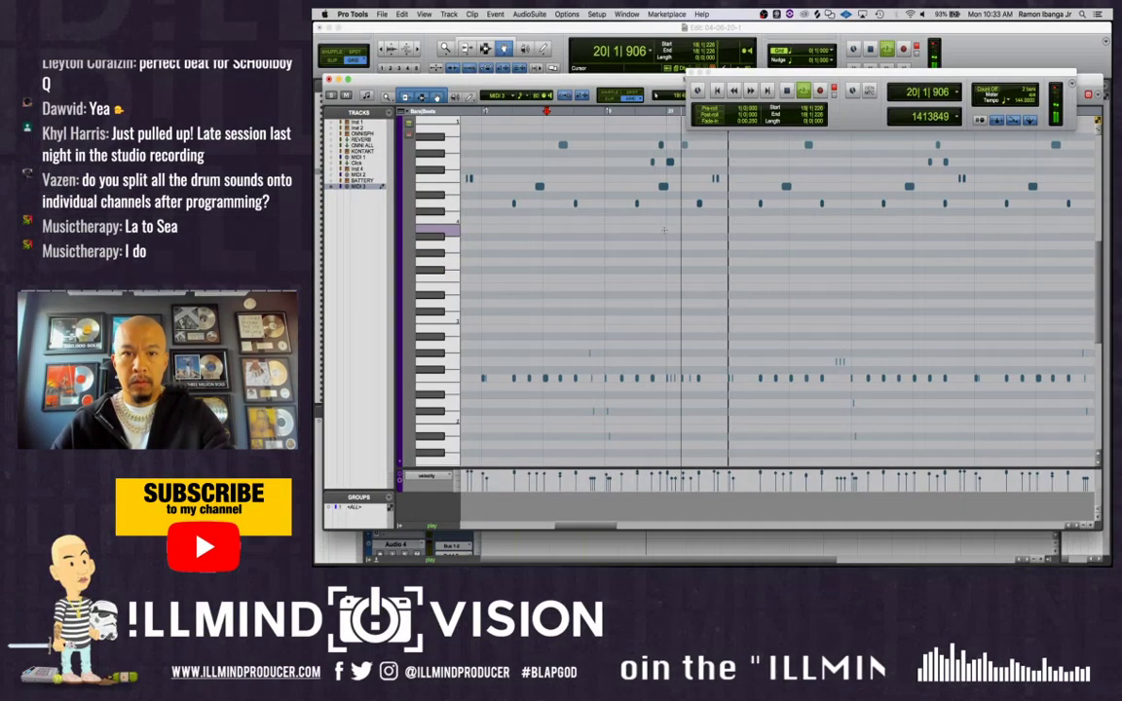
Zoom the MIDI editor in around bar 20, move the transport window clear of the notes and play from 20|2|384
key(space)
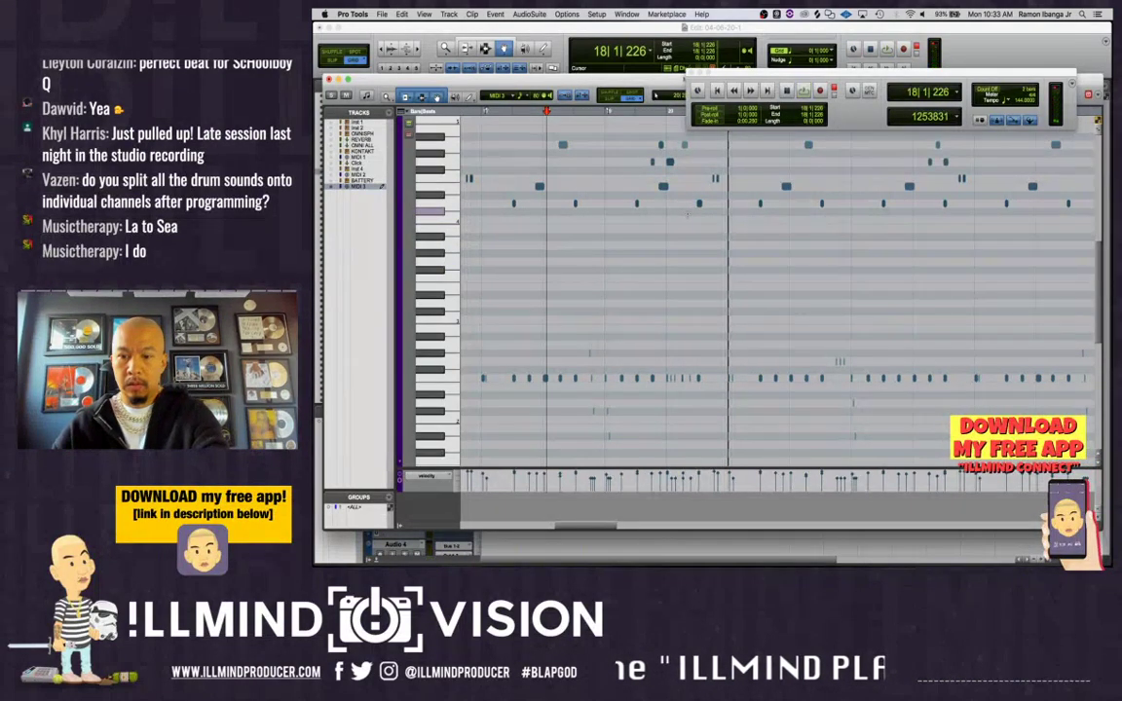
click(688, 215)
key(t)
key(t)
drag(743, 75, 757, 40)
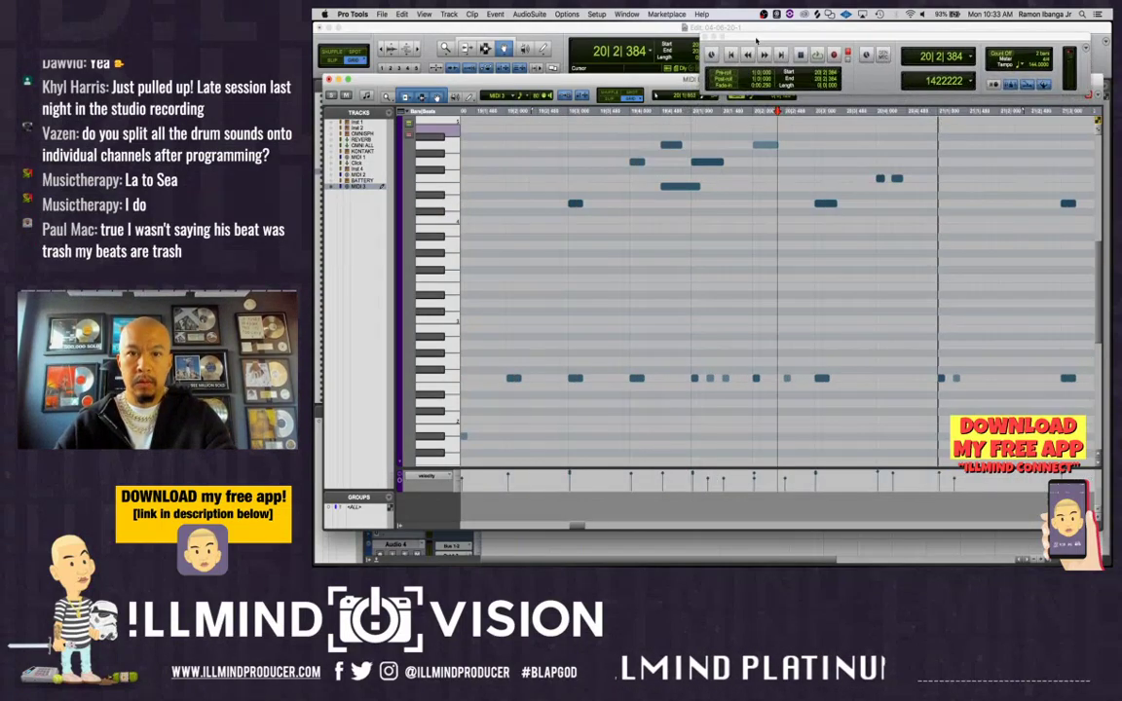
key(space)
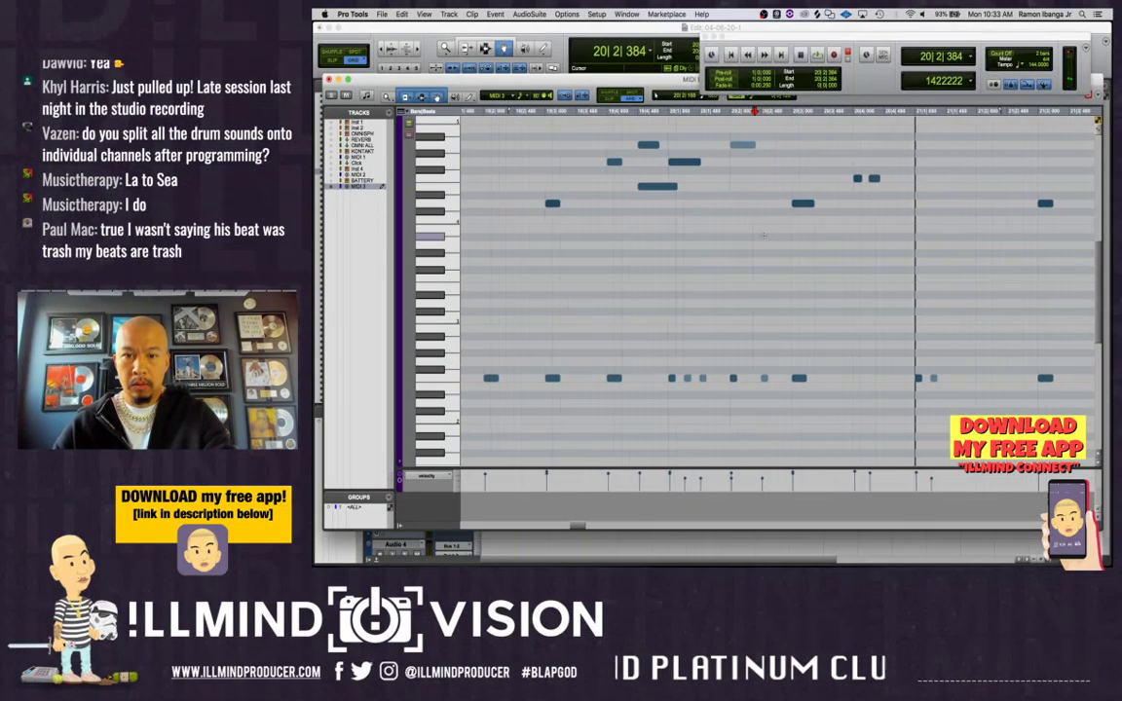
key(space)
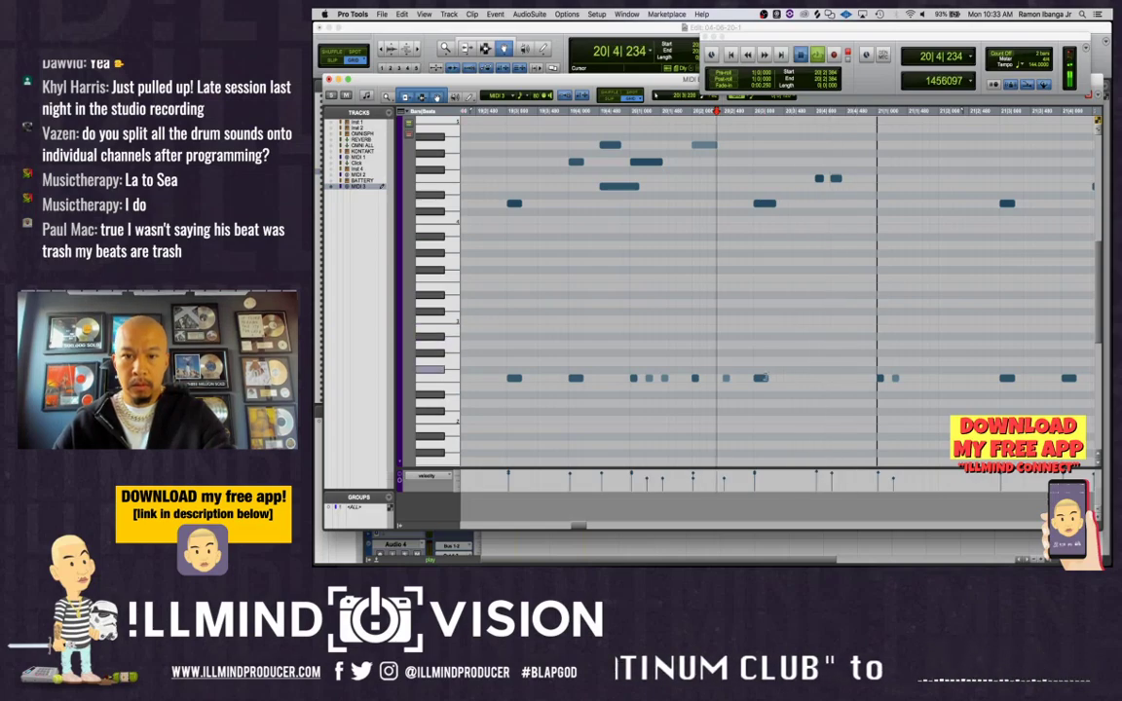
key(space)
Replace the long drum note at 20|3|000 with a short one, add two short hi-hats after 20|2, listen back and close the MIDI editor
click(763, 380)
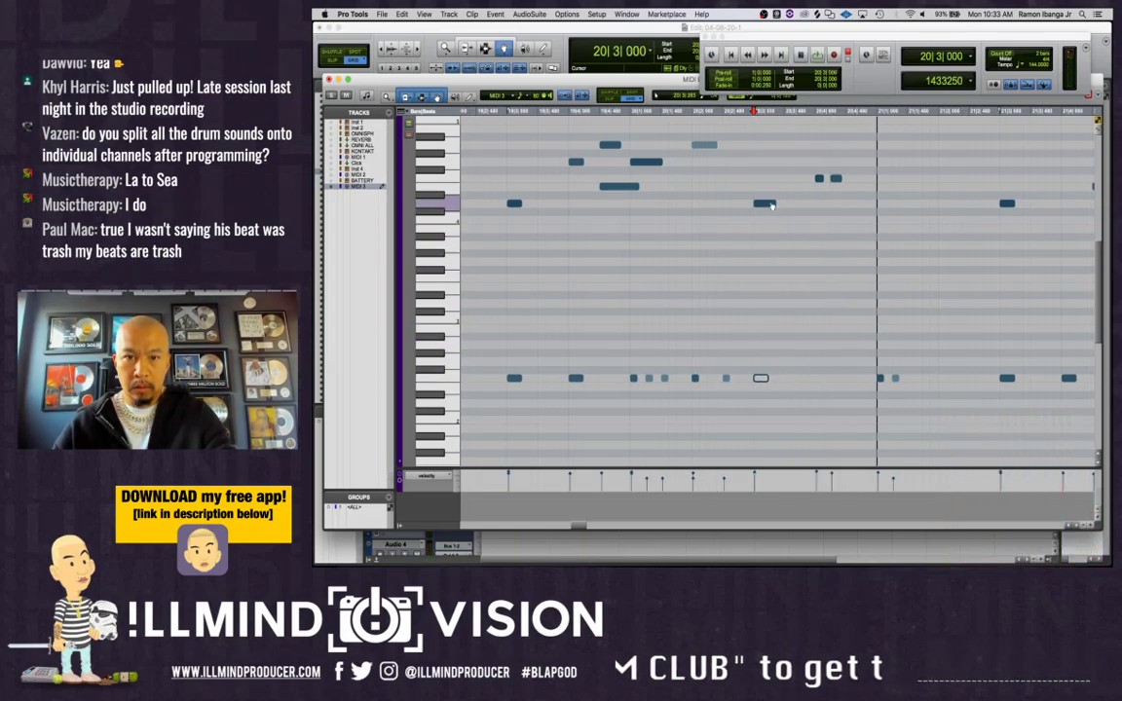
click(772, 204)
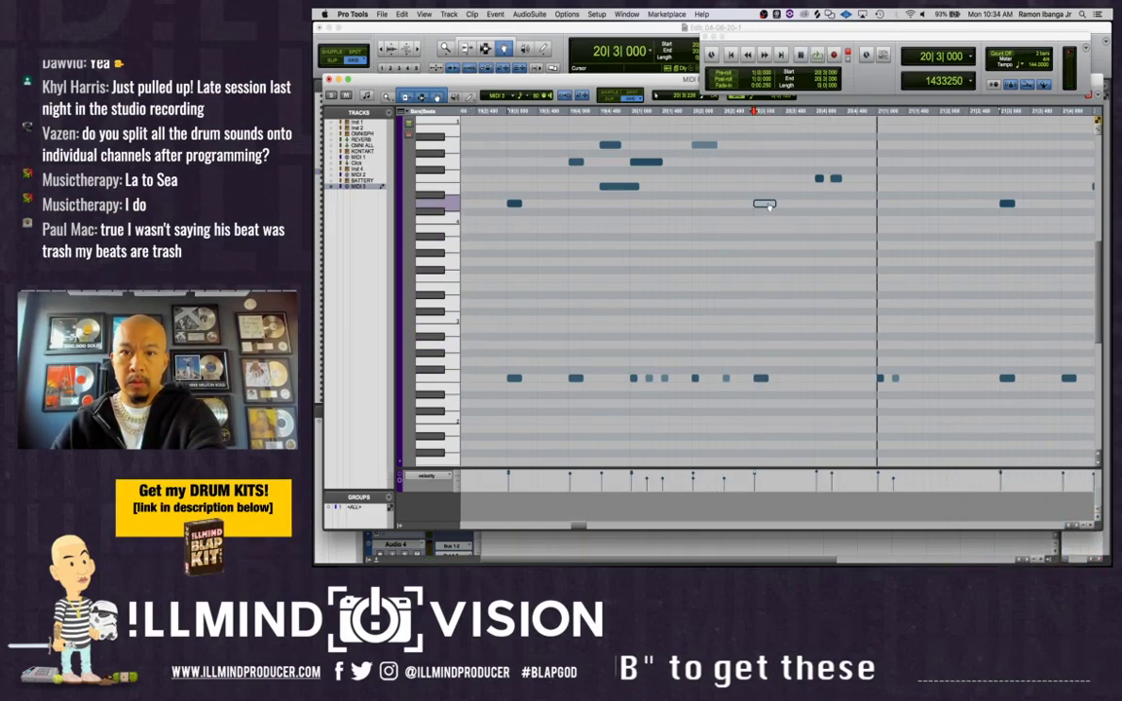
key(Delete)
double_click(755, 205)
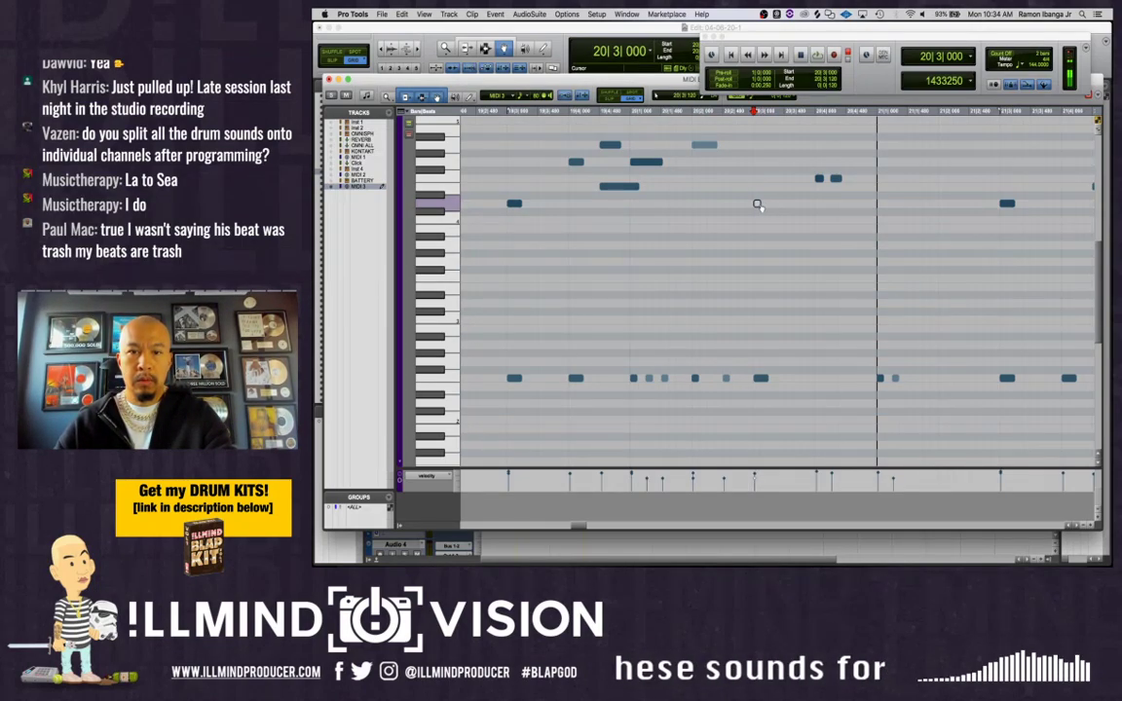
key(space)
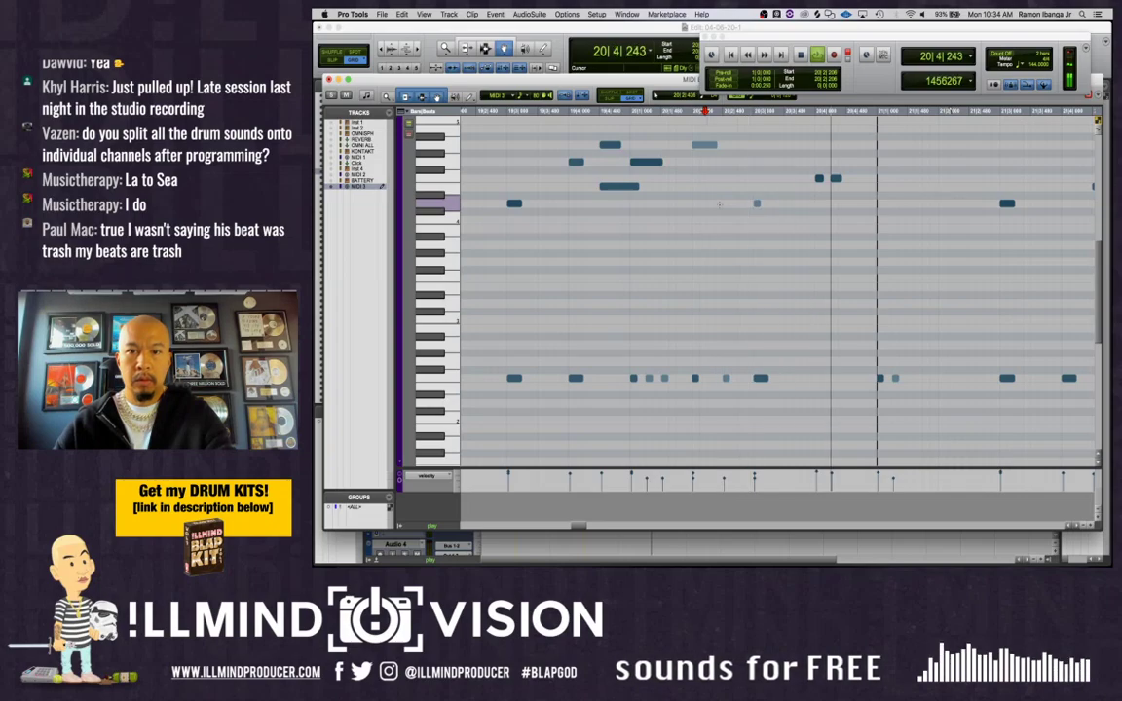
key(space)
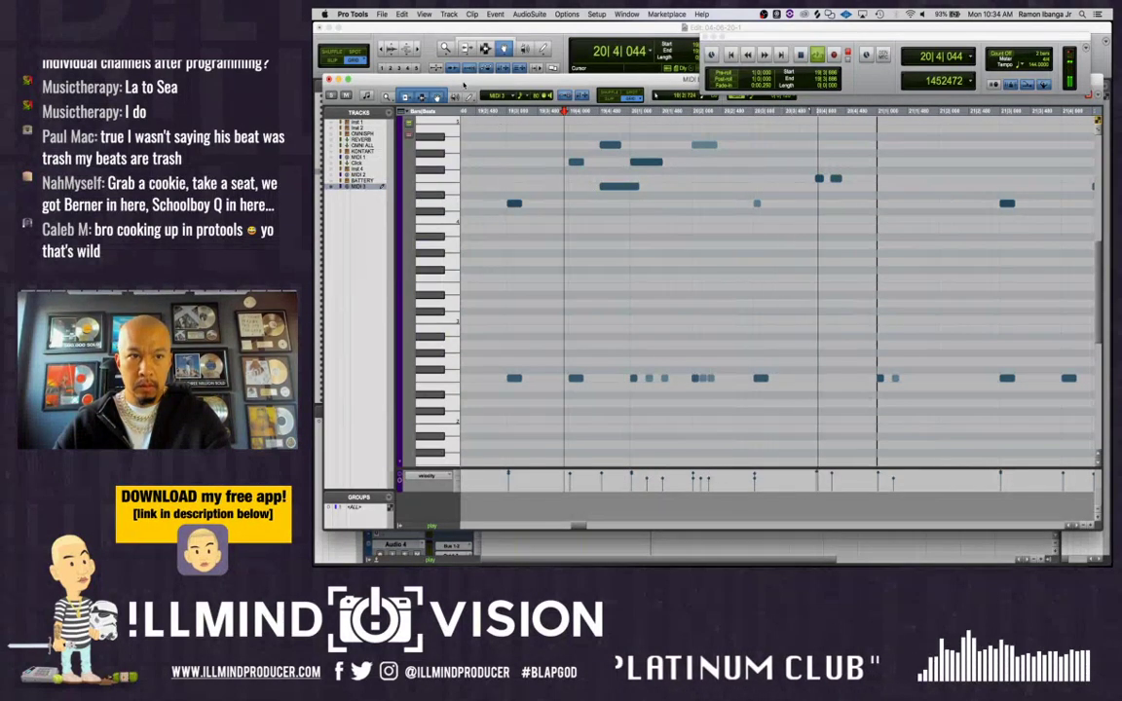
click(328, 78)
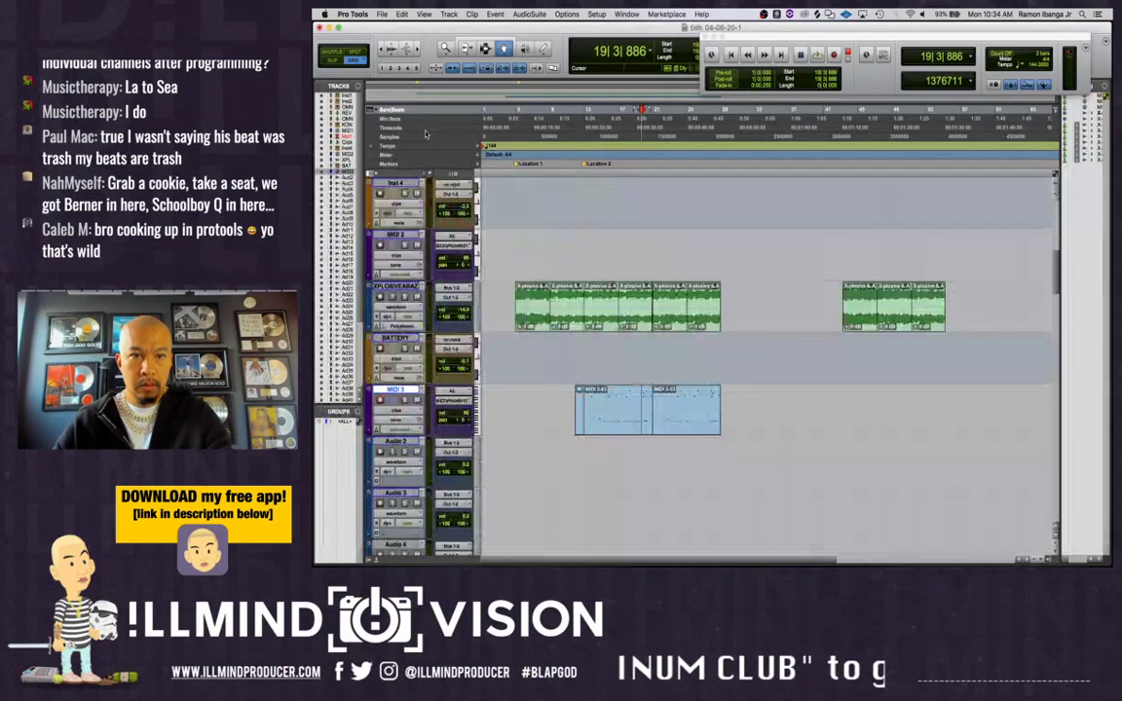
Open the first long MIDI 3 clip, turn the hi-hat at 14|2 into three short consecutive notes and listen back
double_click(641, 408)
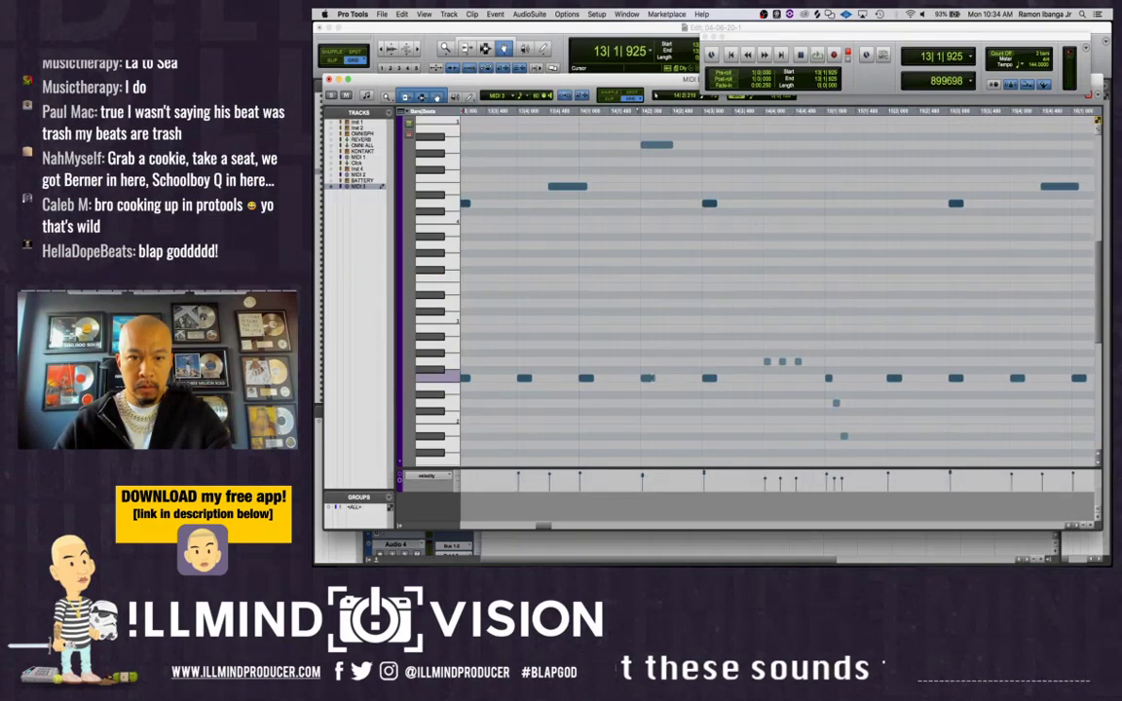
drag(653, 378, 645, 378)
double_click(653, 378)
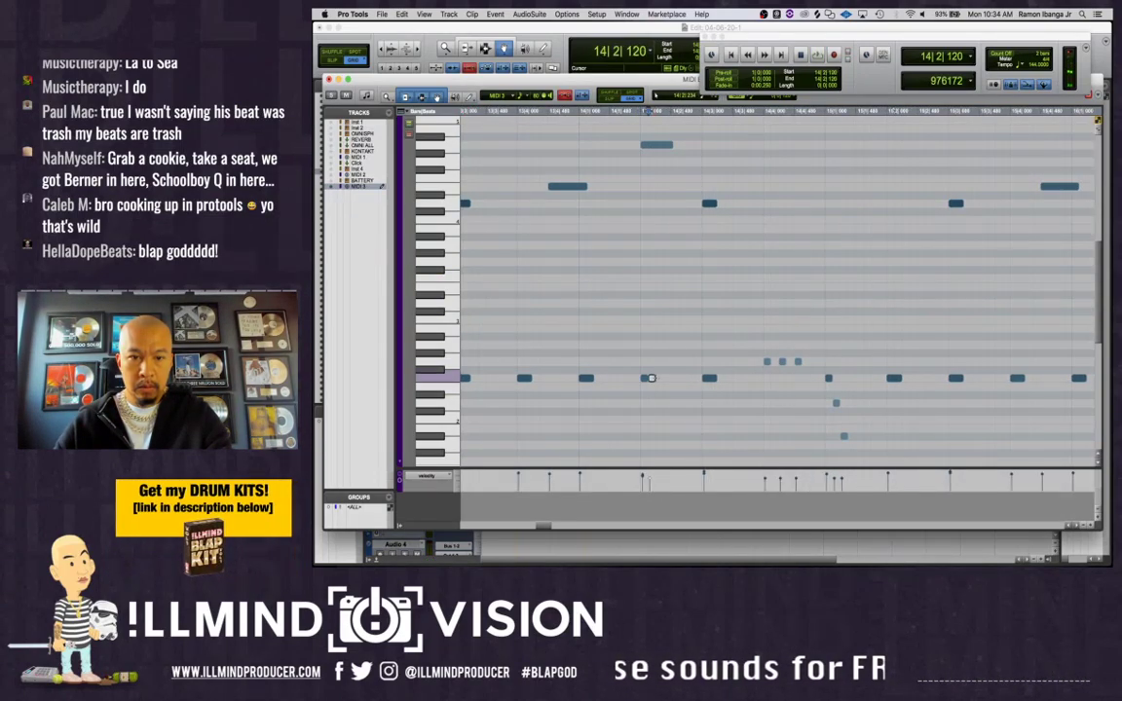
key(space)
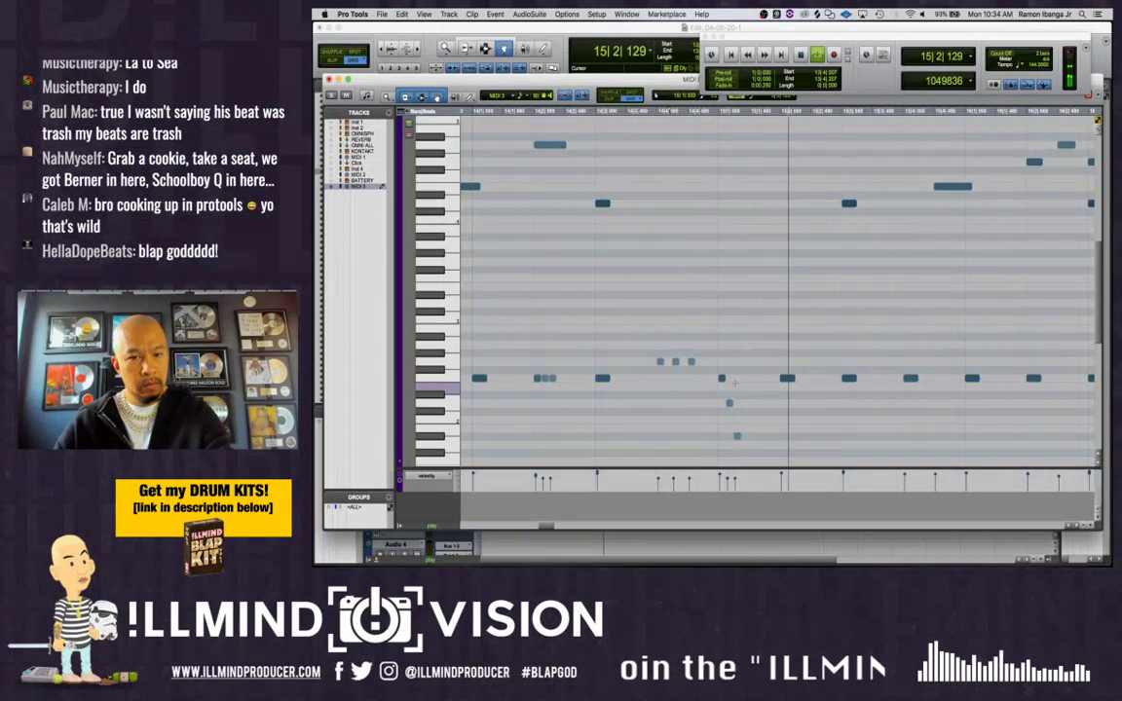
key(space)
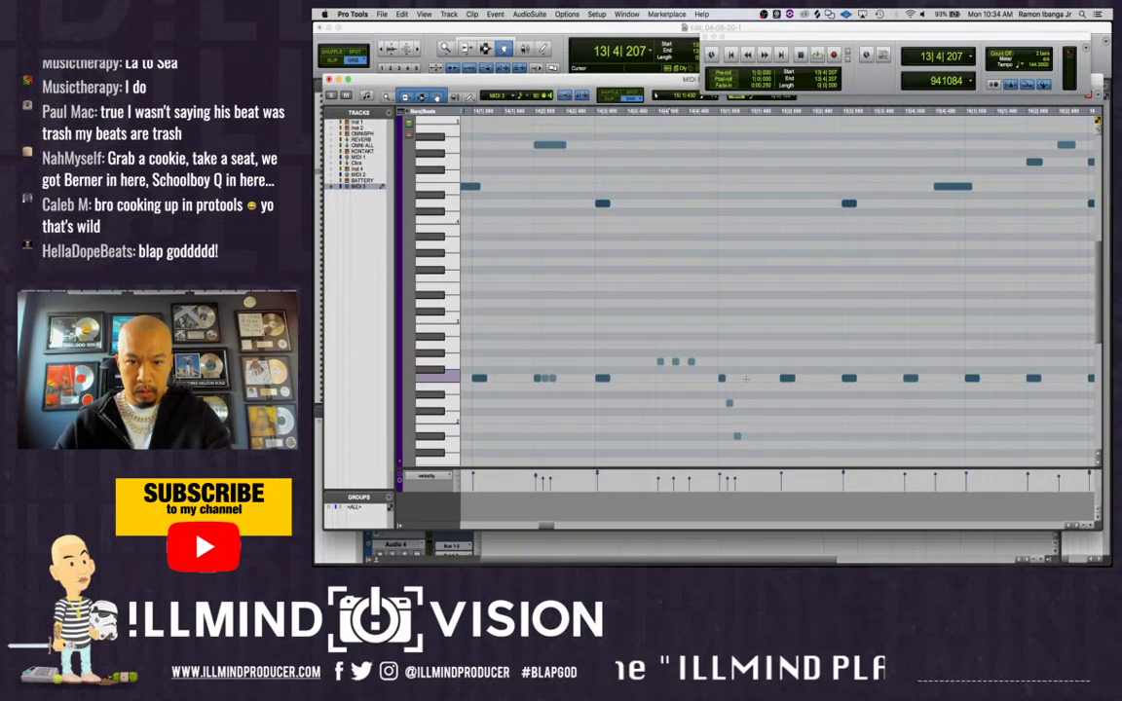
Delete the two lower percussion notes just after 15|1, place a short hi-hat midway through that beat and audition it
click(746, 378)
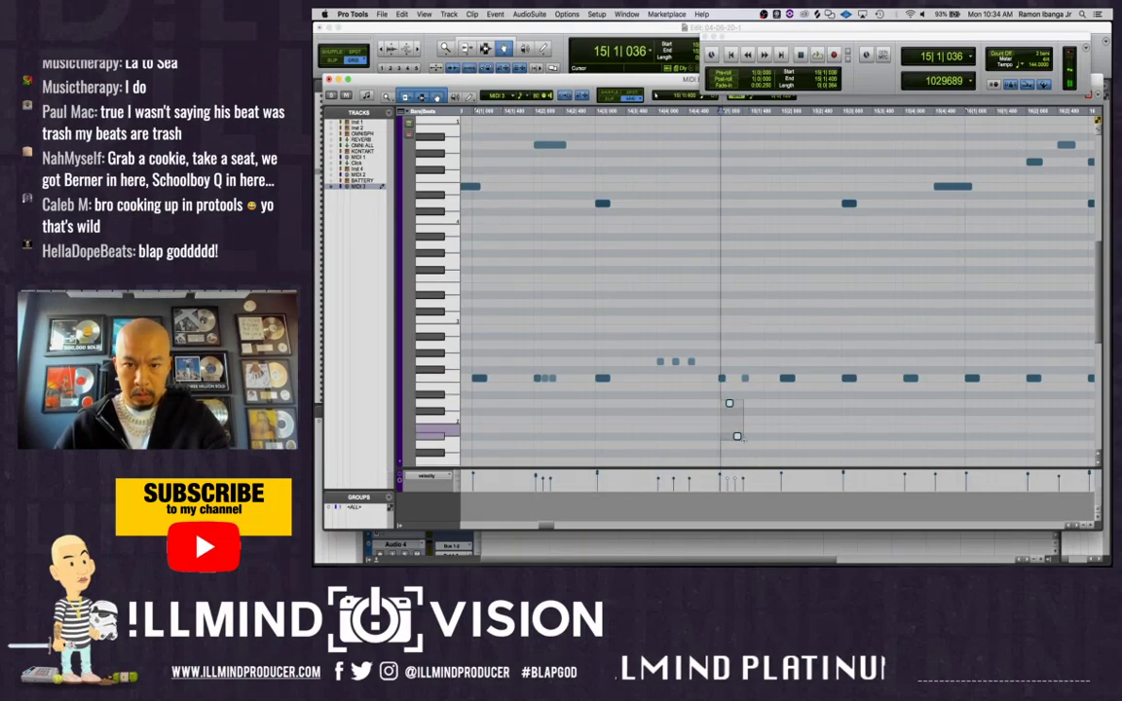
key(space)
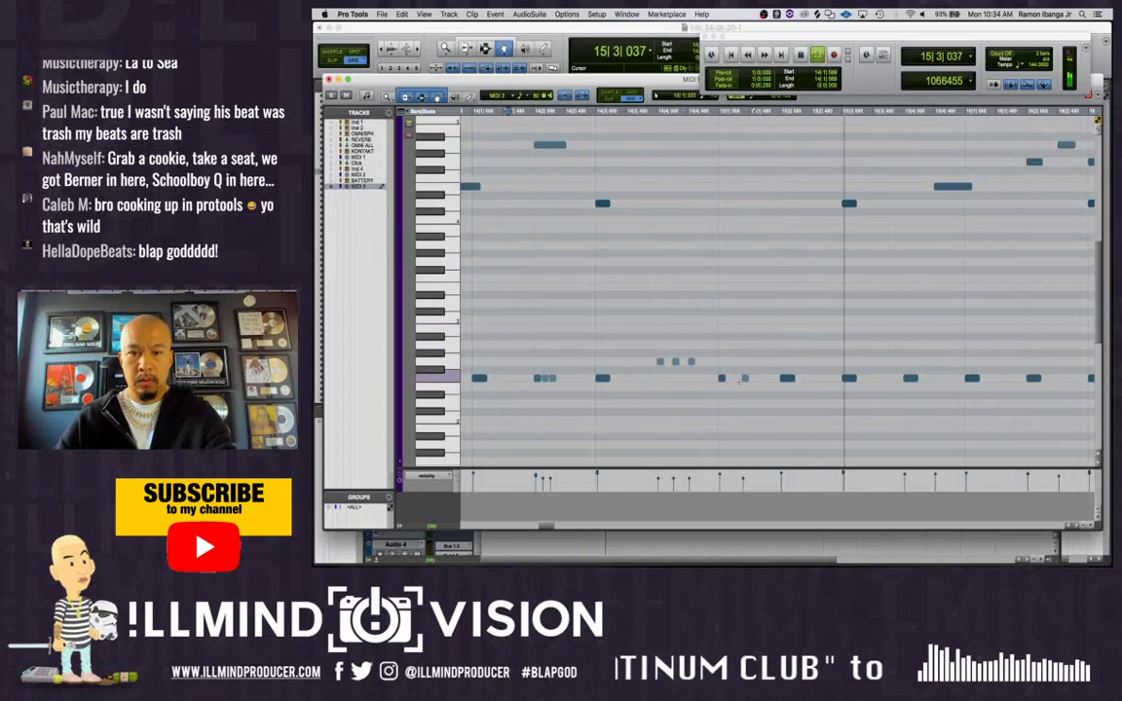
key(space)
click(751, 378)
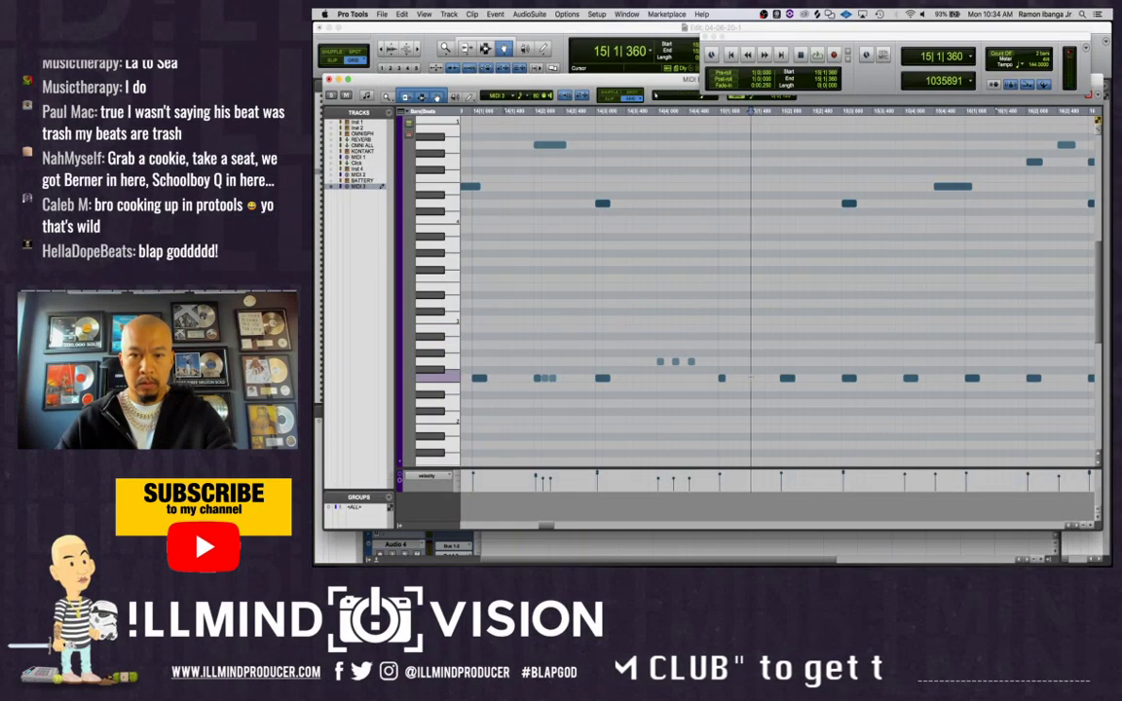
key(space)
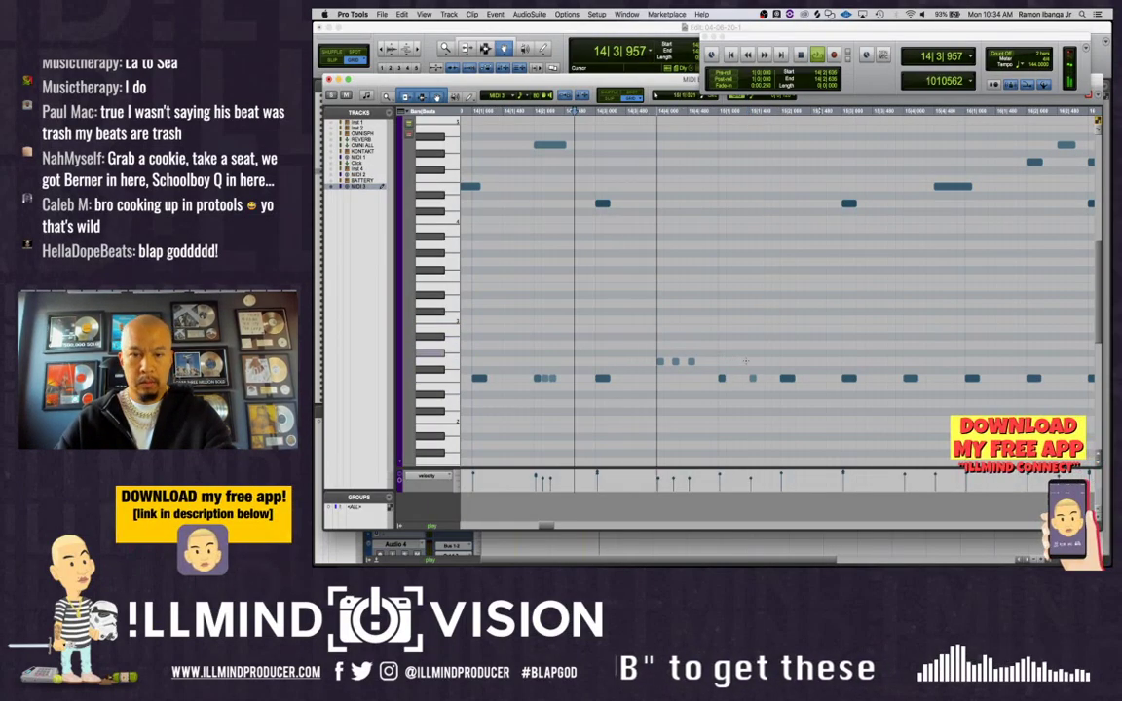
key(space)
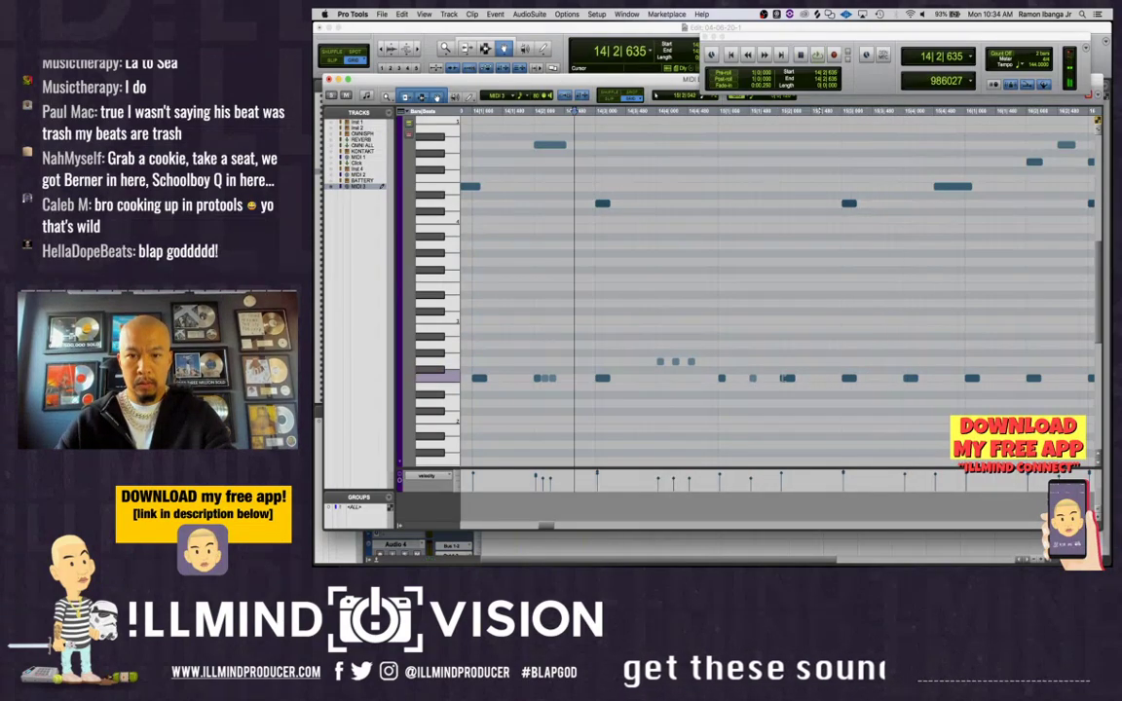
Delete the hi-hat notes at 15|2|000 and 19|2|000, listen back and close the MIDI editor
click(789, 380)
key(Delete)
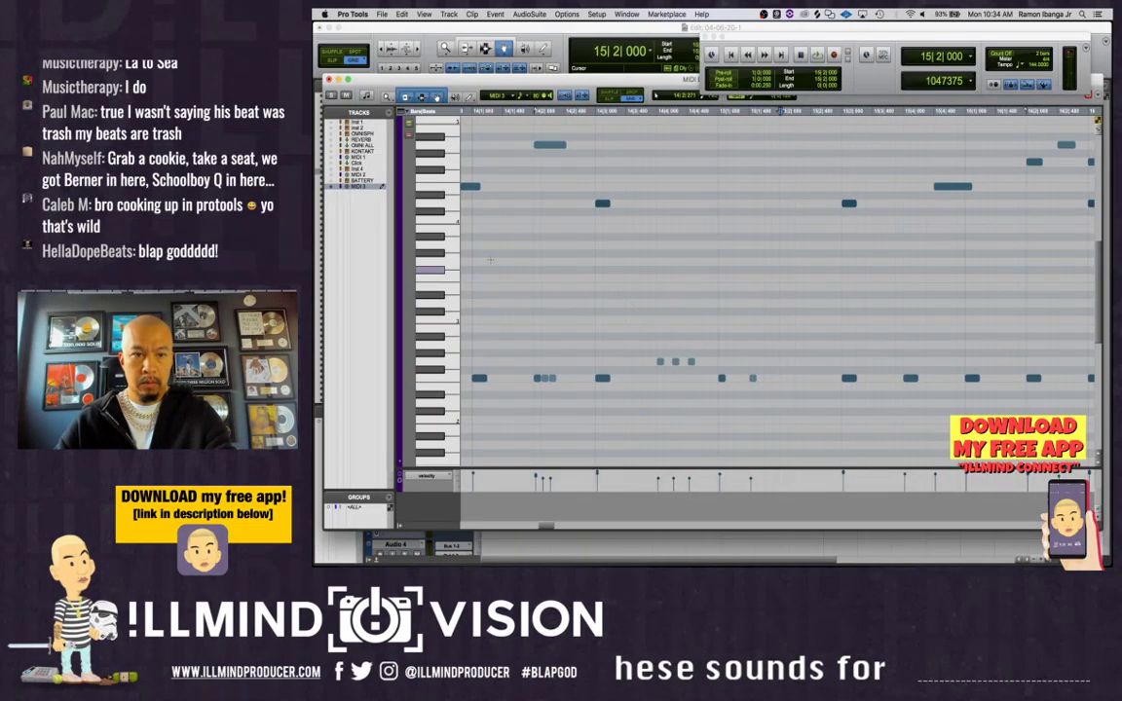
click(493, 255)
key(space)
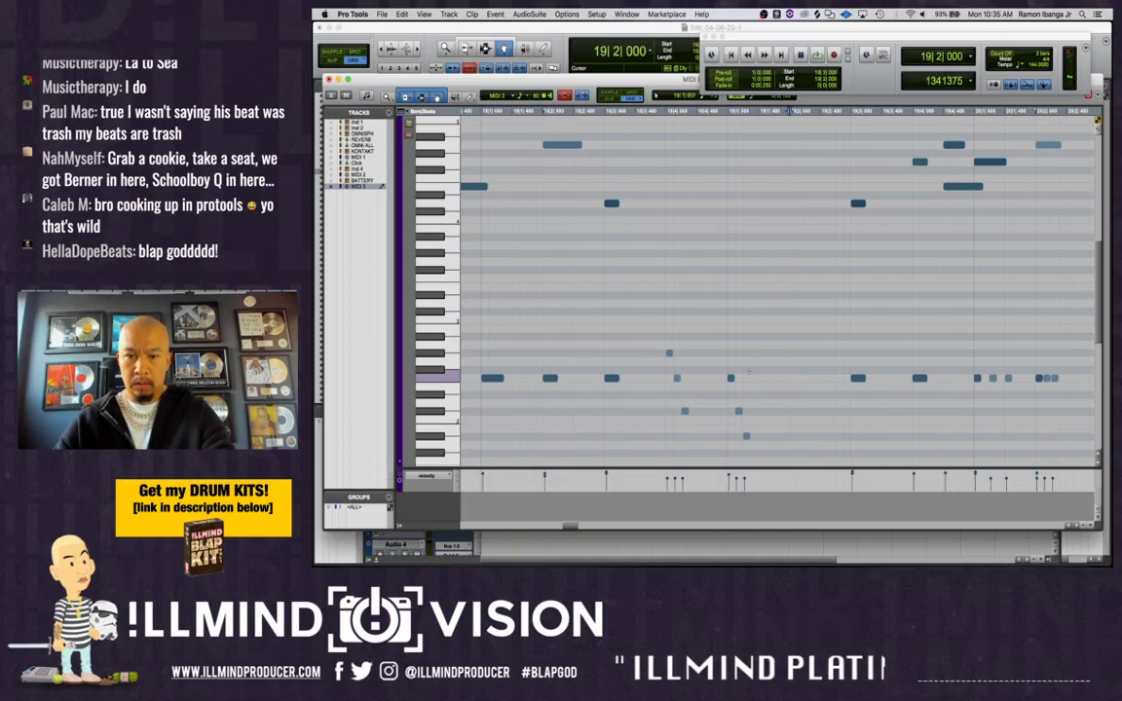
key(space)
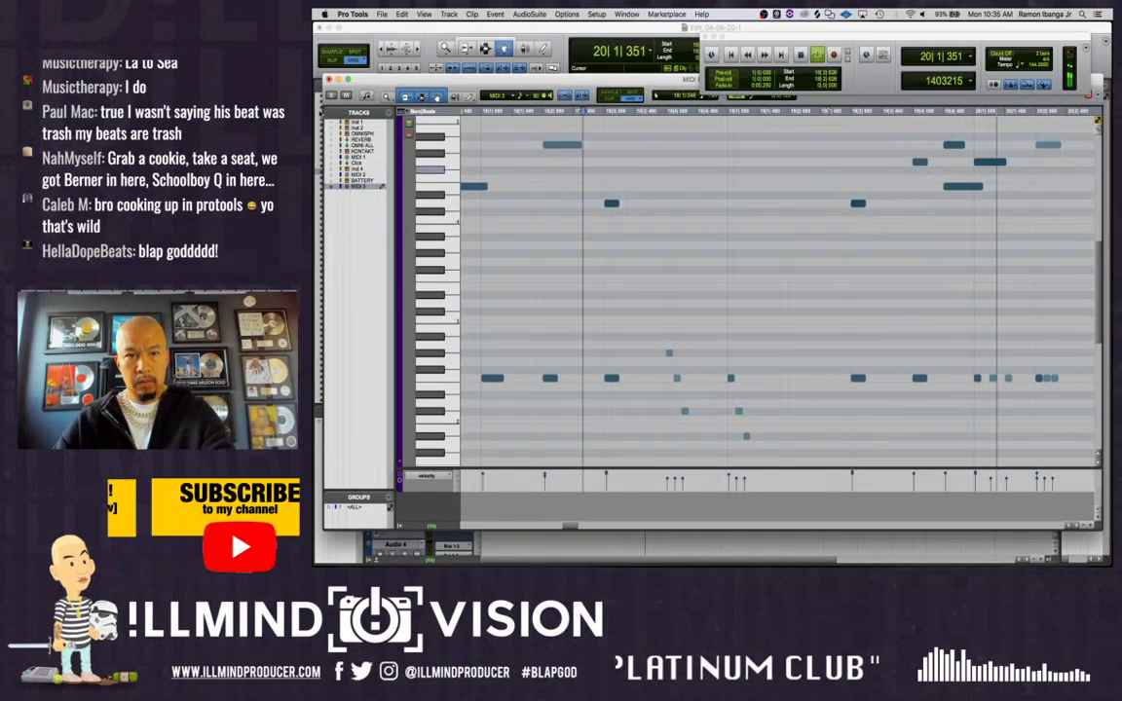
key(space)
click(329, 80)
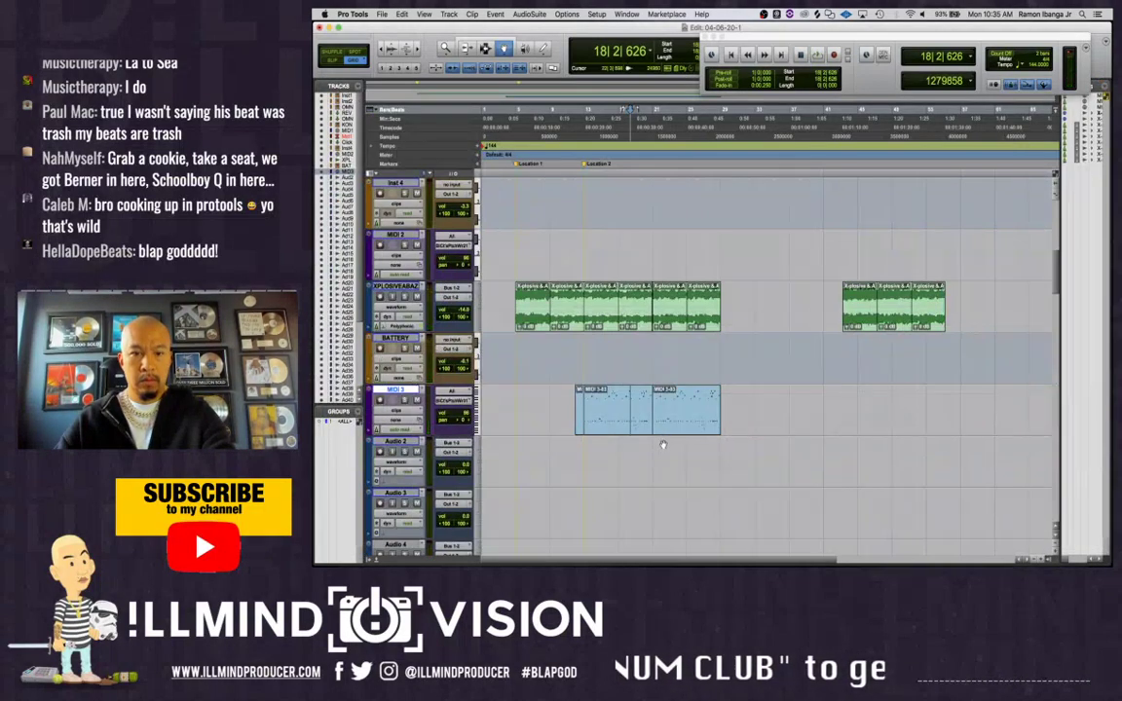
Select both long MIDI 3 clips and play the beat repeatedly from bar 13
click(647, 427)
shift+click(694, 426)
key(space)
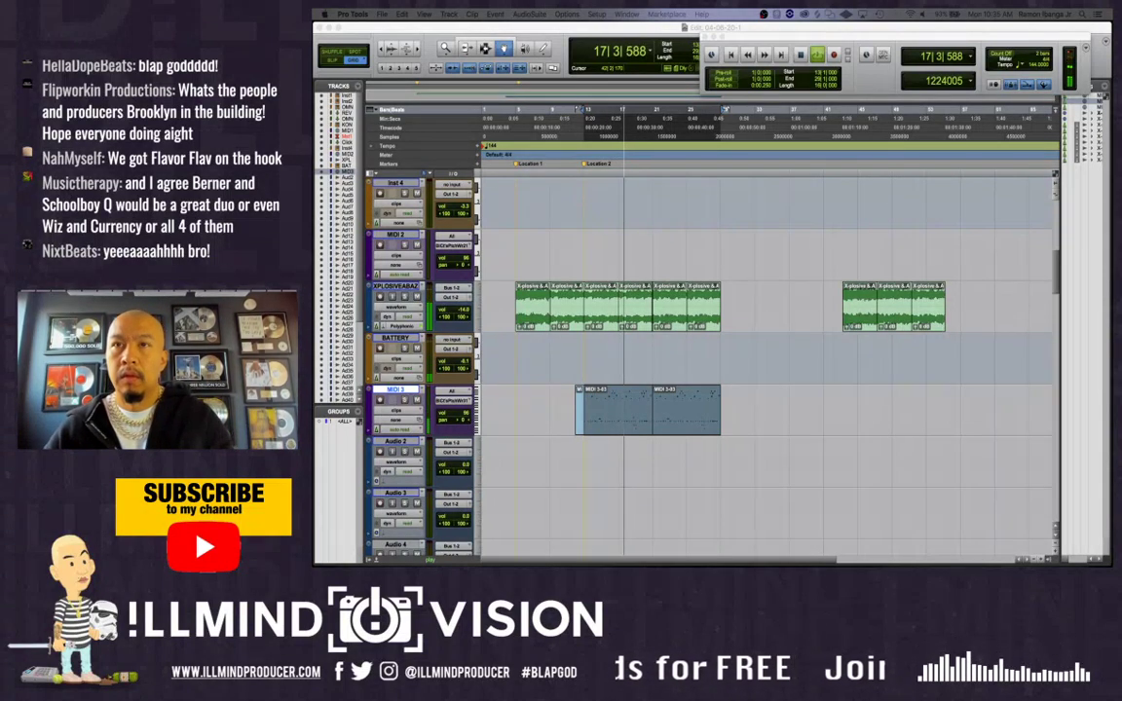
key(space)
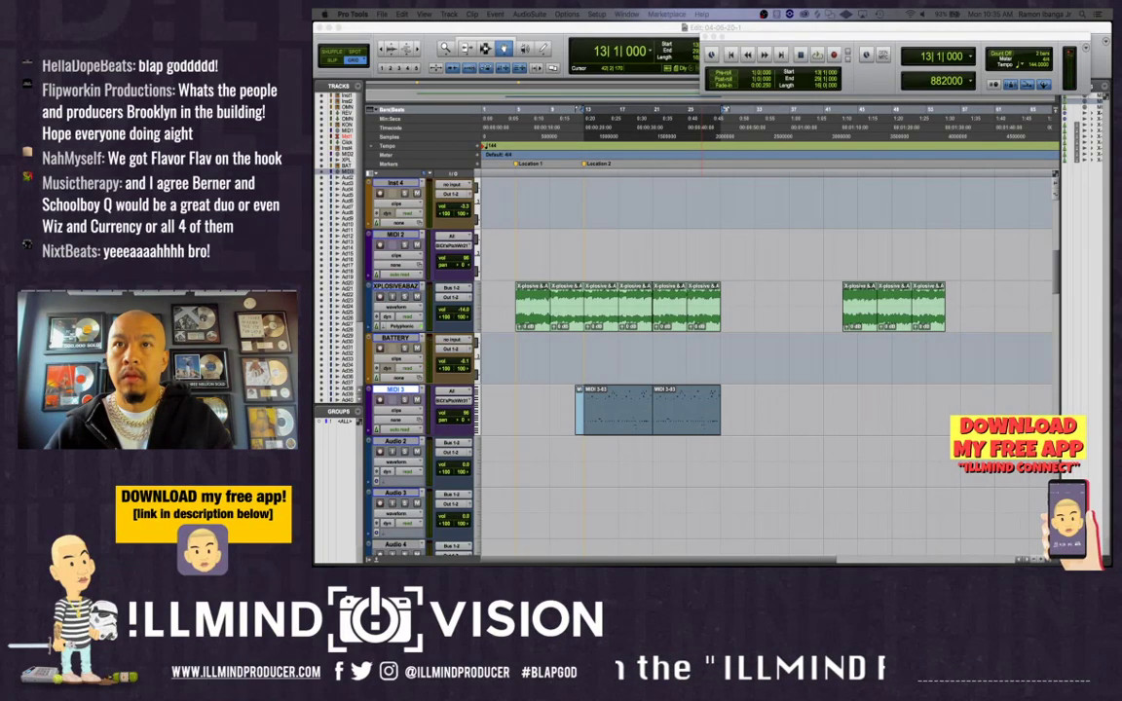
key(space)
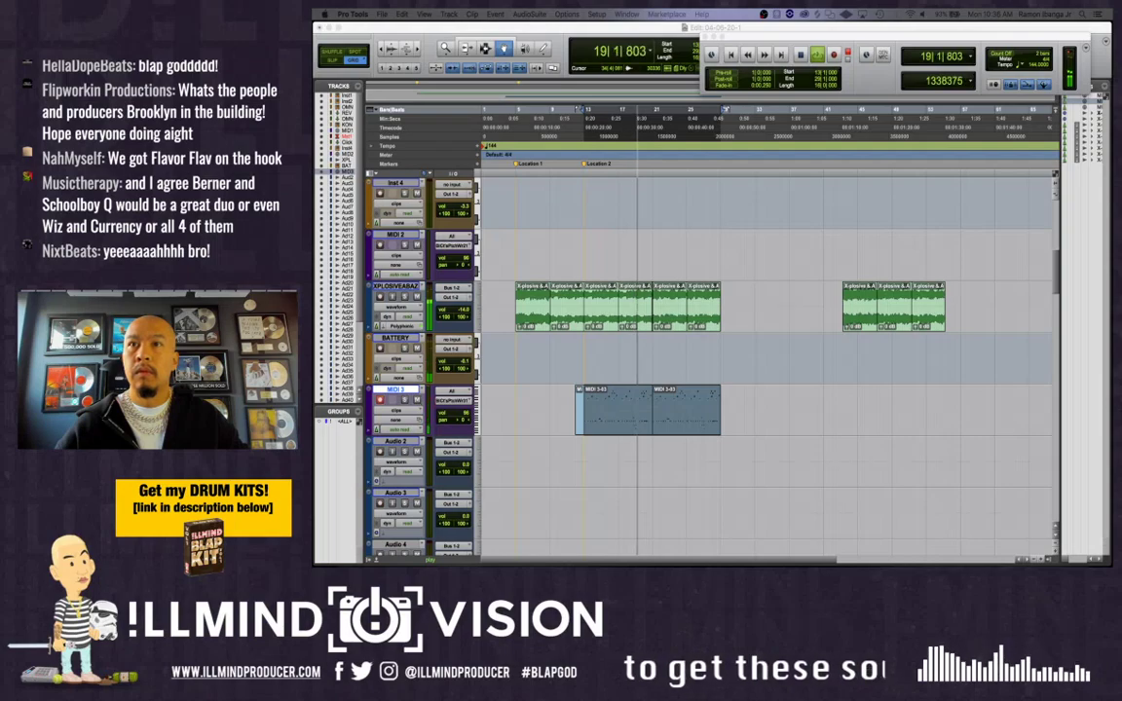
key(space)
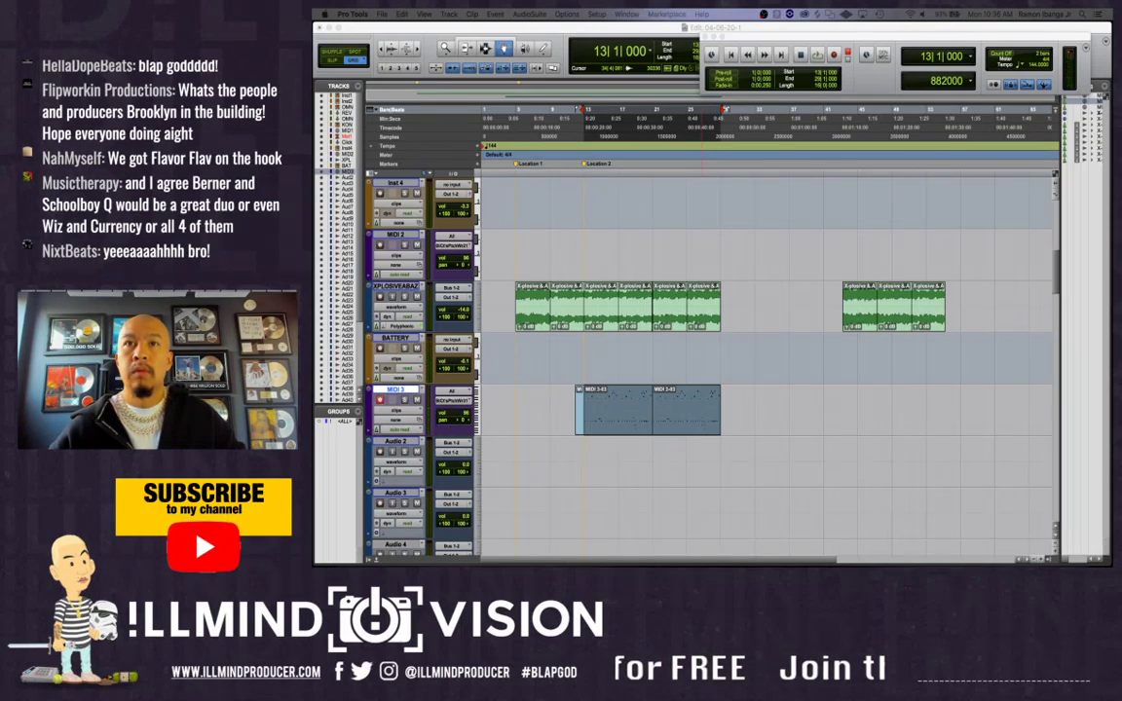
key(space)
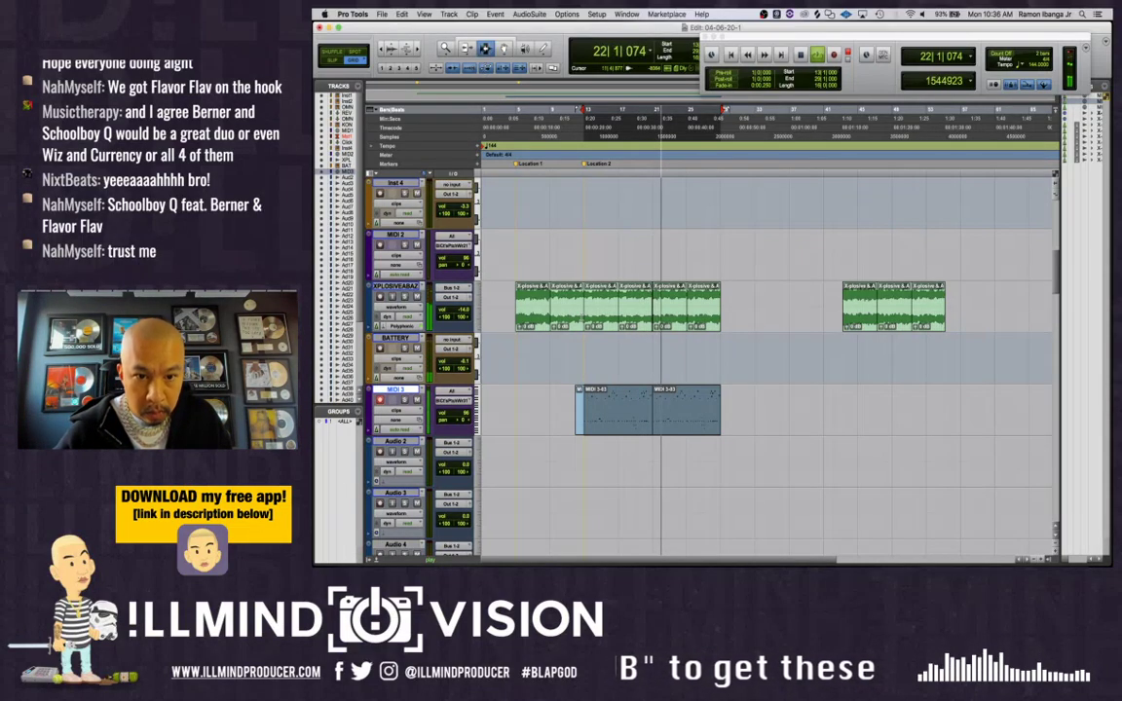
Try a recording pass on the MIDI 3 track from bar 17 and play the beat back from 16|4|000
click(619, 406)
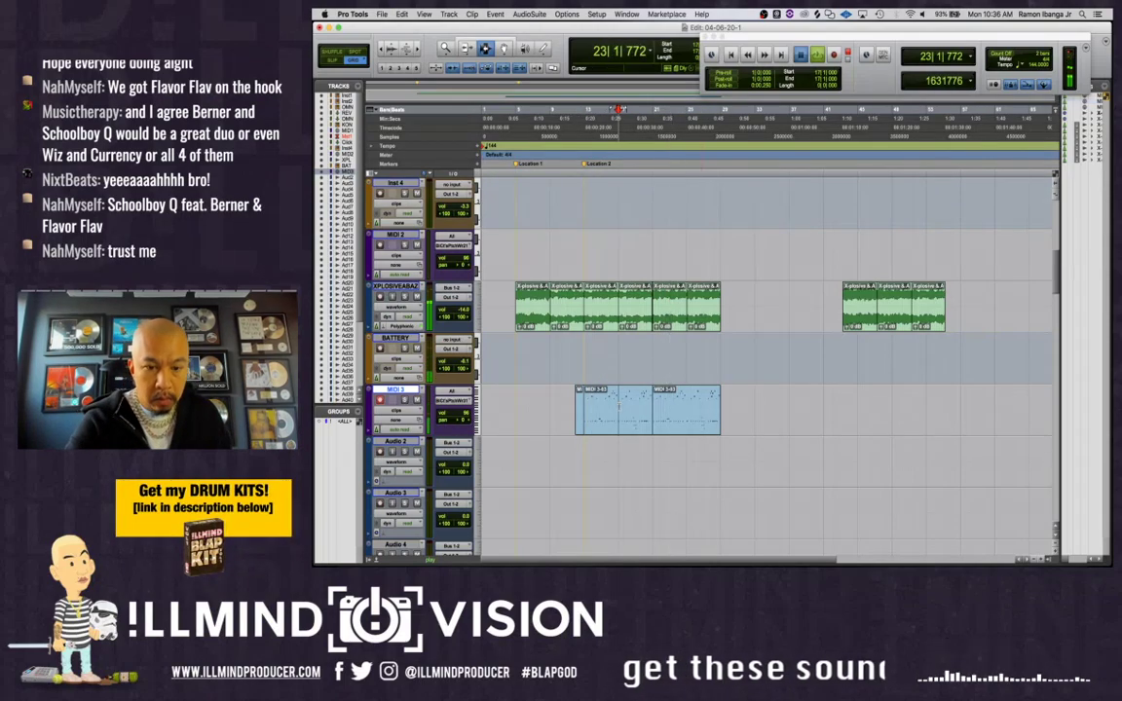
key(space)
key(space)
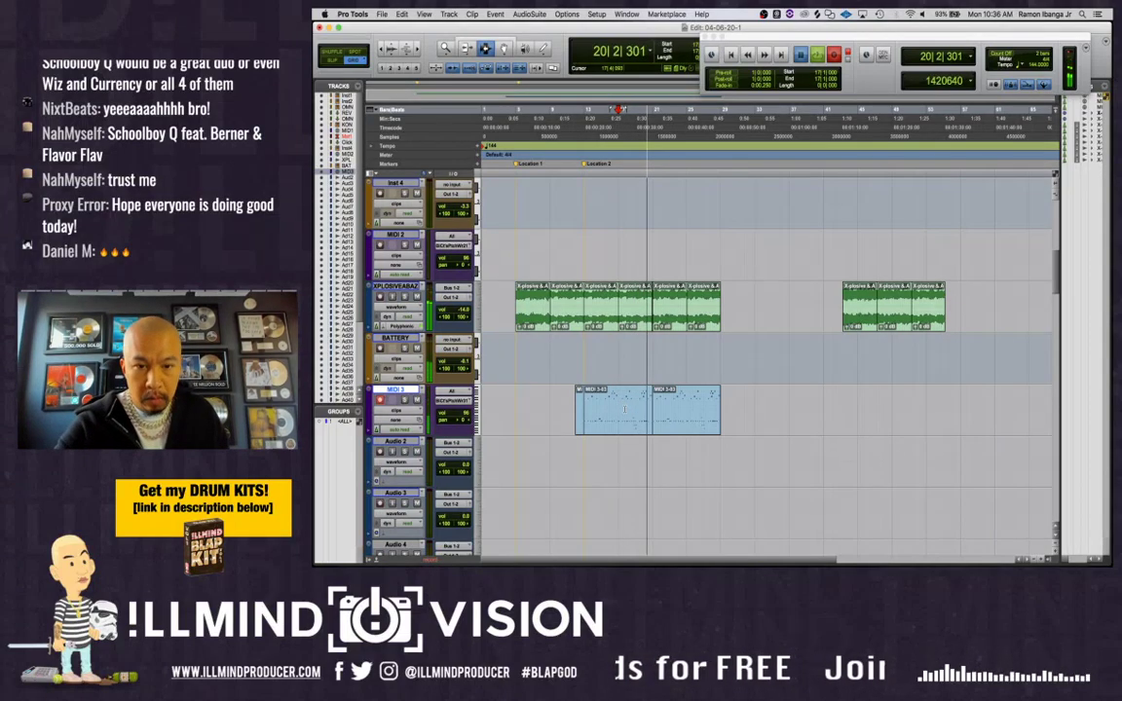
key(space)
key(space)
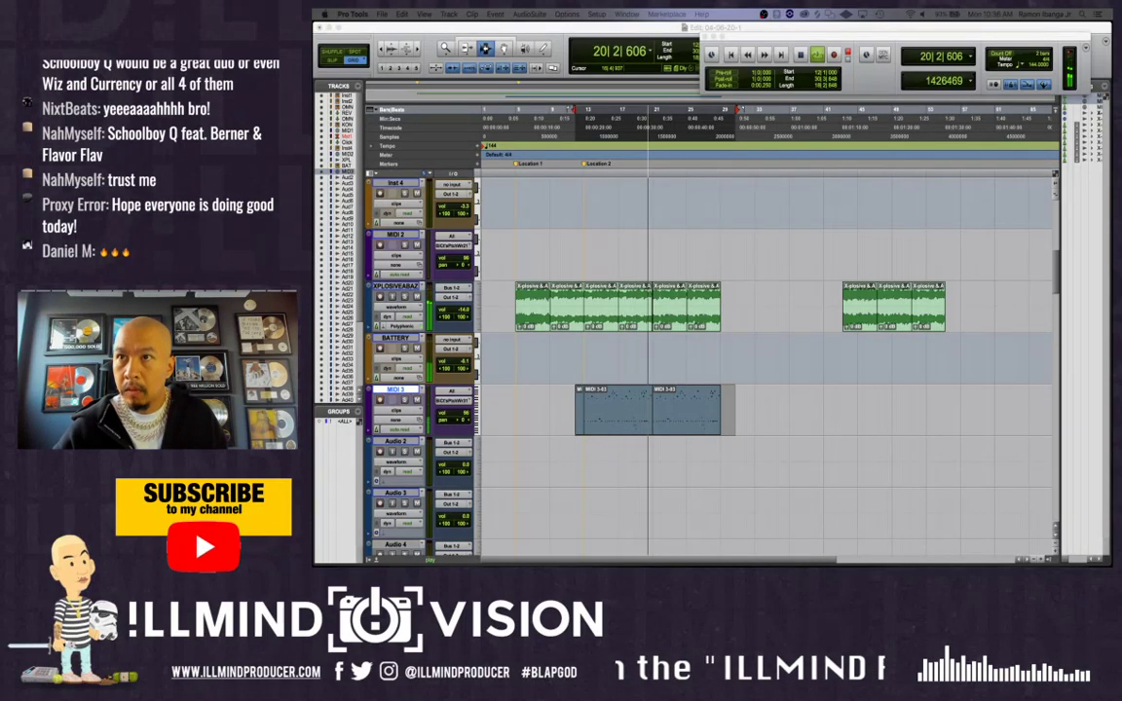
click(615, 409)
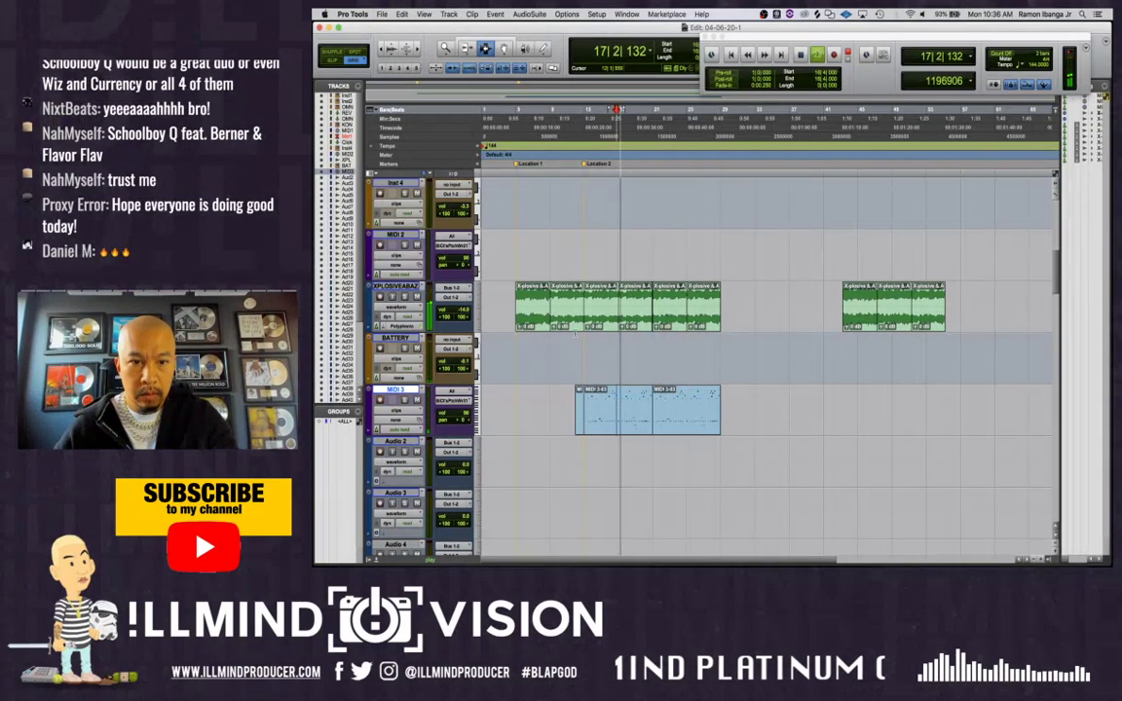
Select the six loop clips between bars 5 and 29 and play the beat from bar 17
double_click(567, 314)
double_click(534, 311)
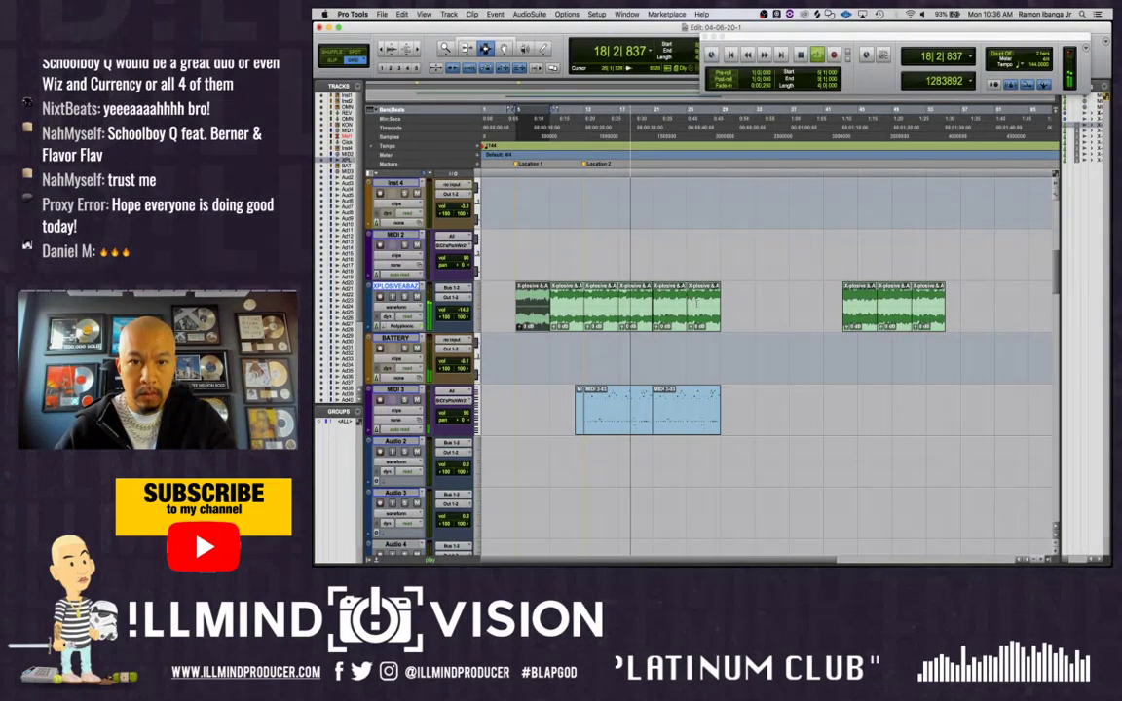
shift+click(697, 304)
key(space)
key(space)
key(space)
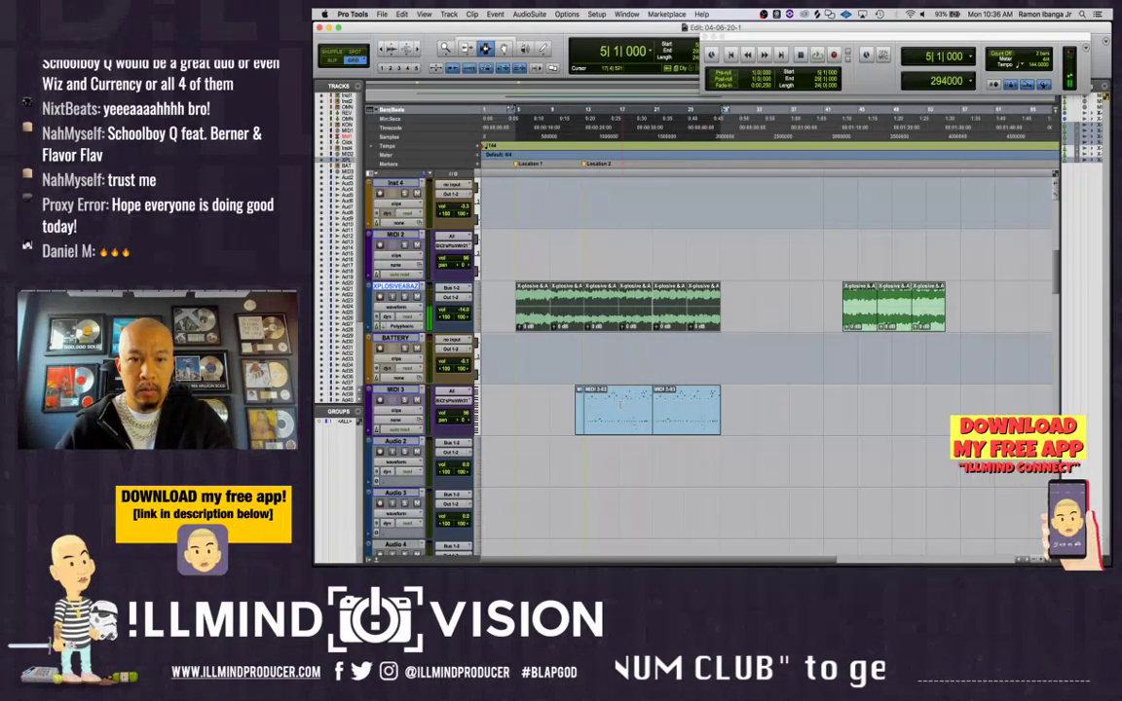
click(617, 406)
key(space)
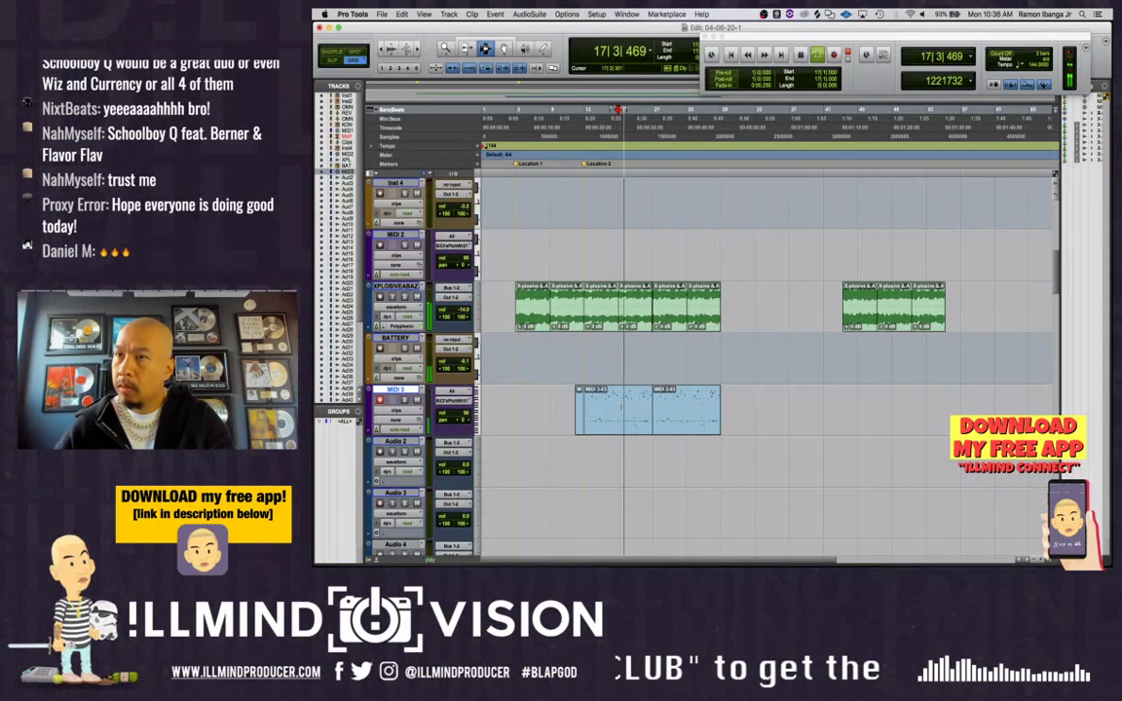
Play the loop arrangement from bar 5 and audition the first spare chop at 43|2|000
double_click(534, 310)
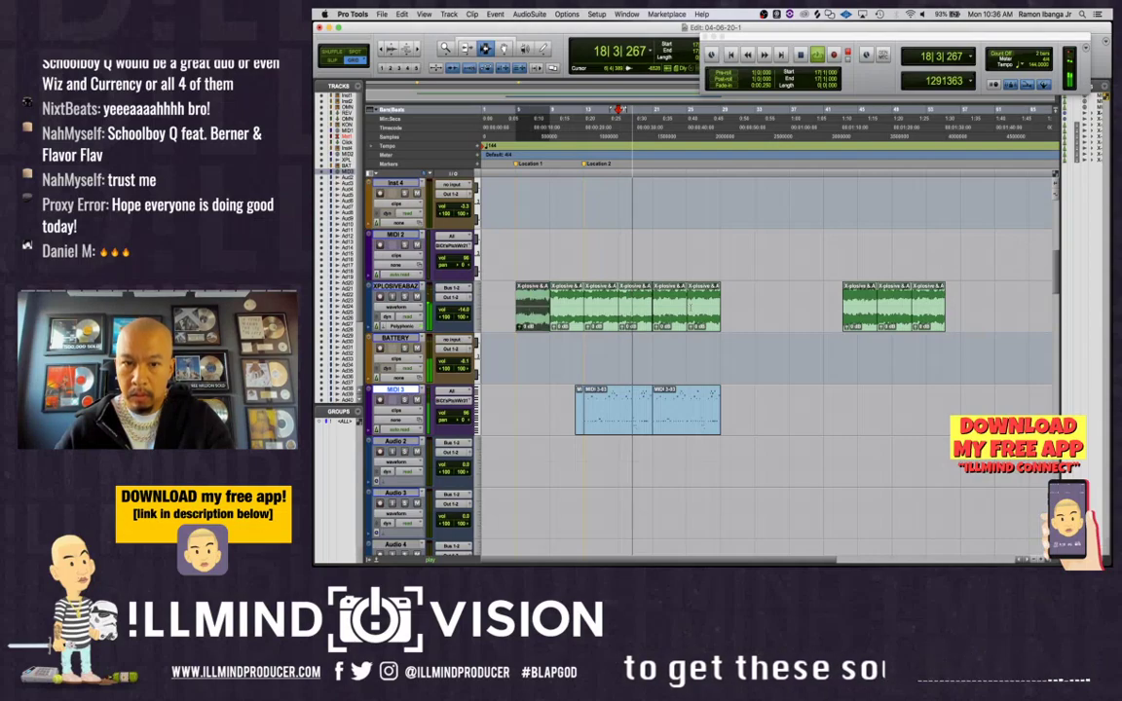
key(space)
key(space)
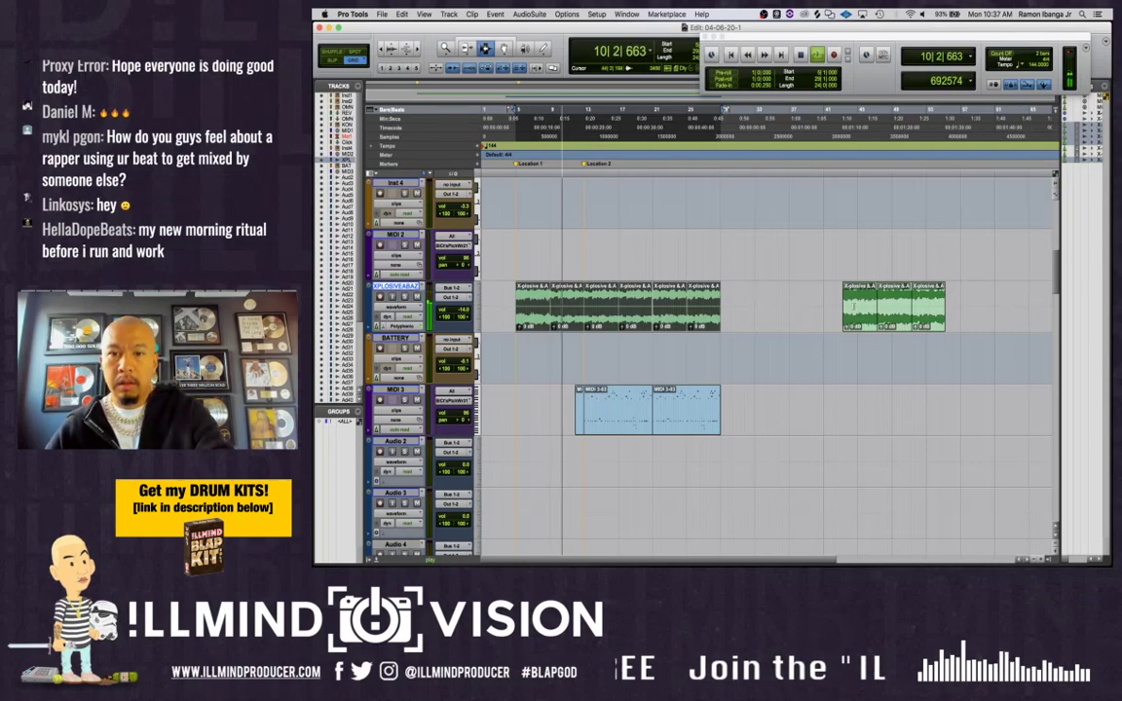
double_click(870, 305)
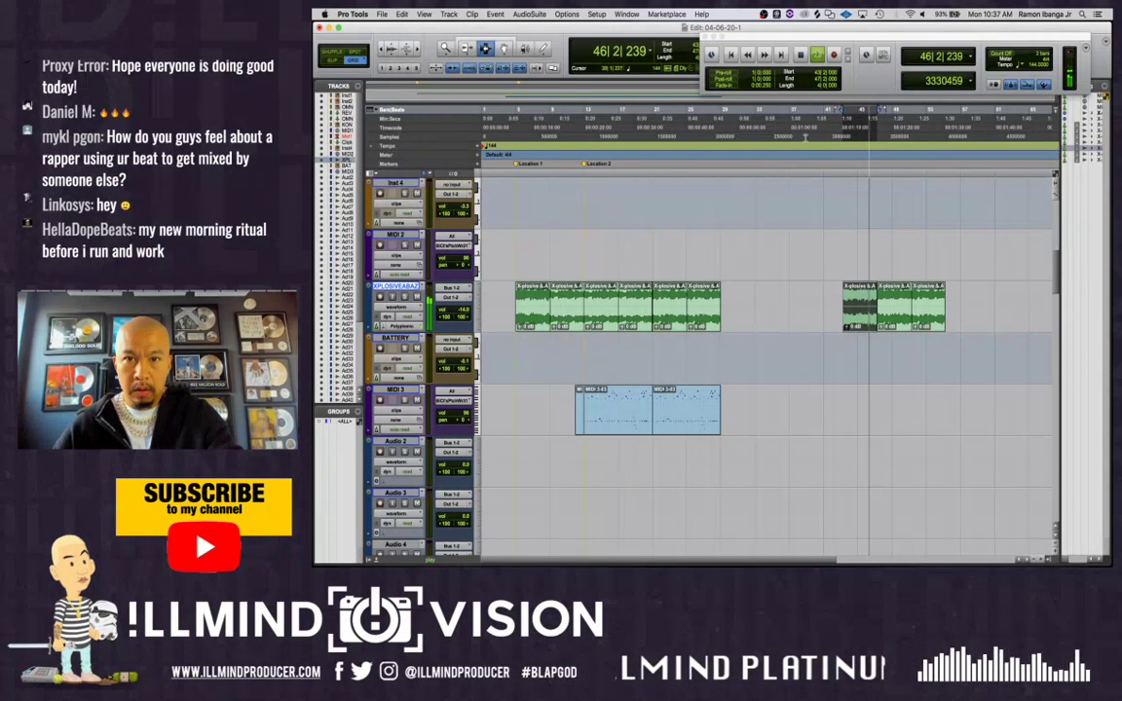
Move the Transport window clear of the grid controls and paste a copy of the first spare chop at bar 29
drag(779, 37, 819, 82)
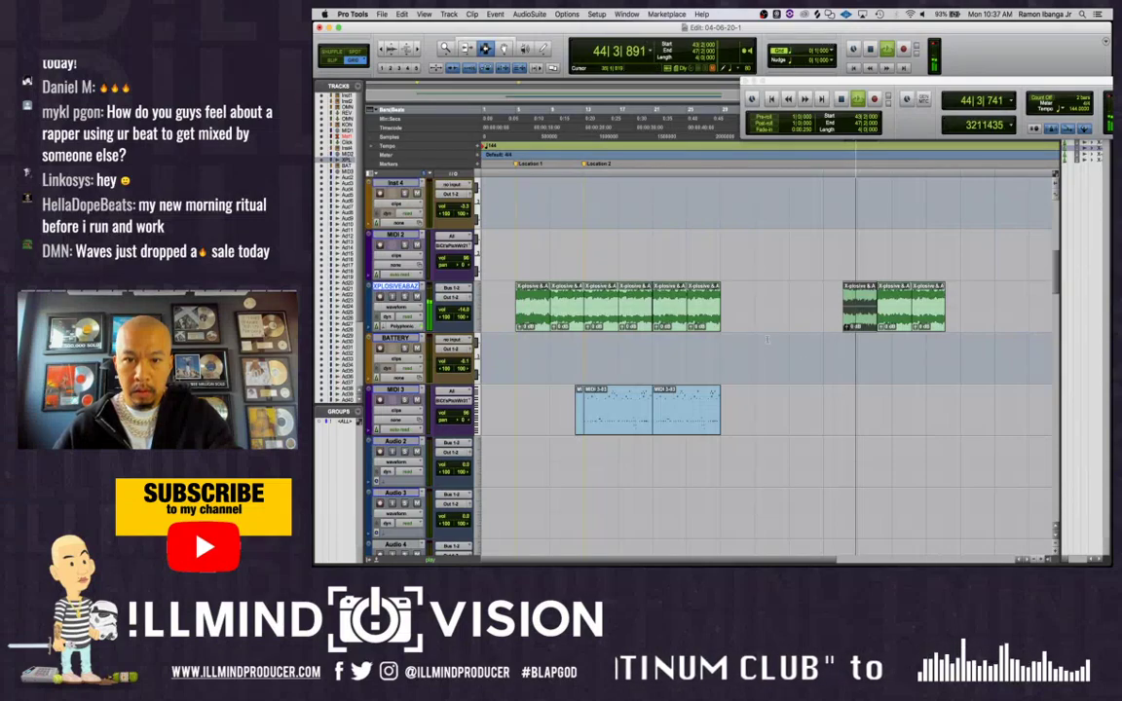
click(721, 303)
key(super+v)
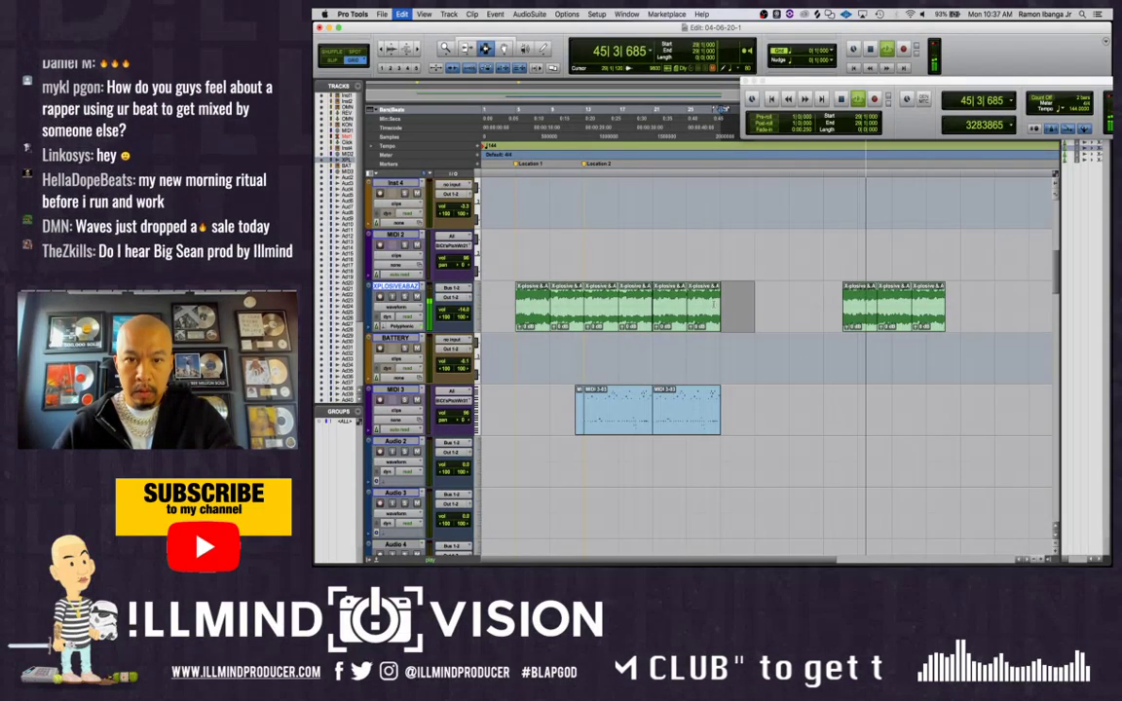
Audition the join into bar 29 from 28|2|000, comparing it with the second and third spare chops
click(716, 302)
key(space)
key(space)
double_click(896, 310)
key(space)
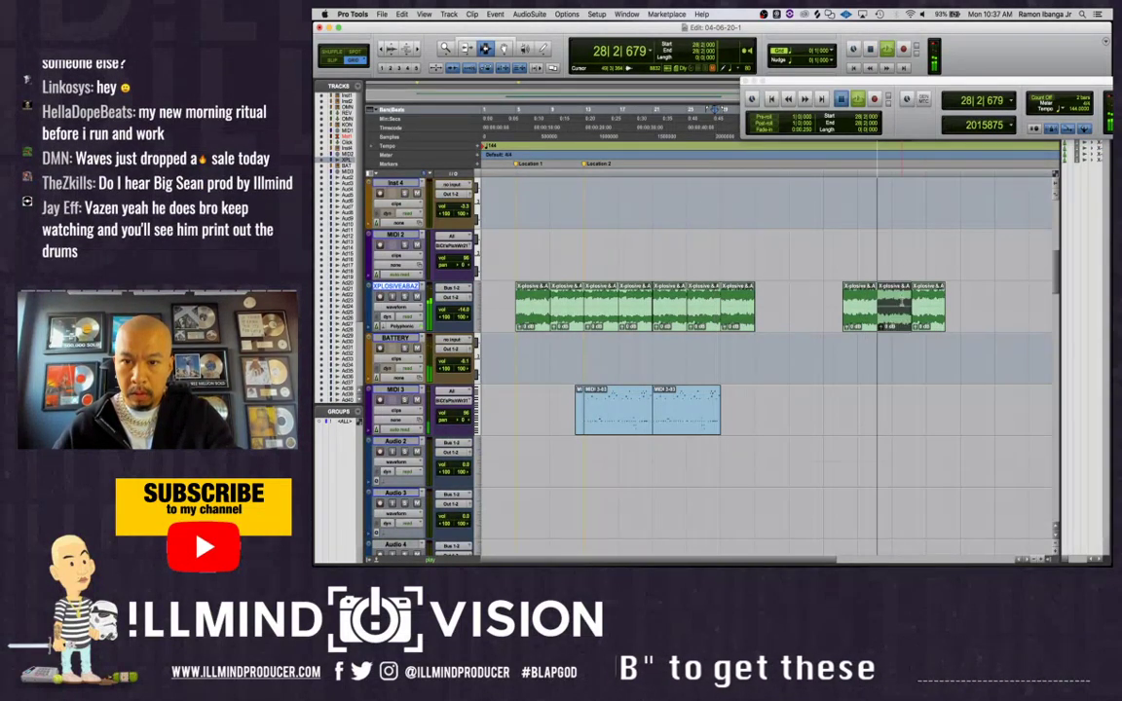
key(space)
double_click(928, 311)
key(space)
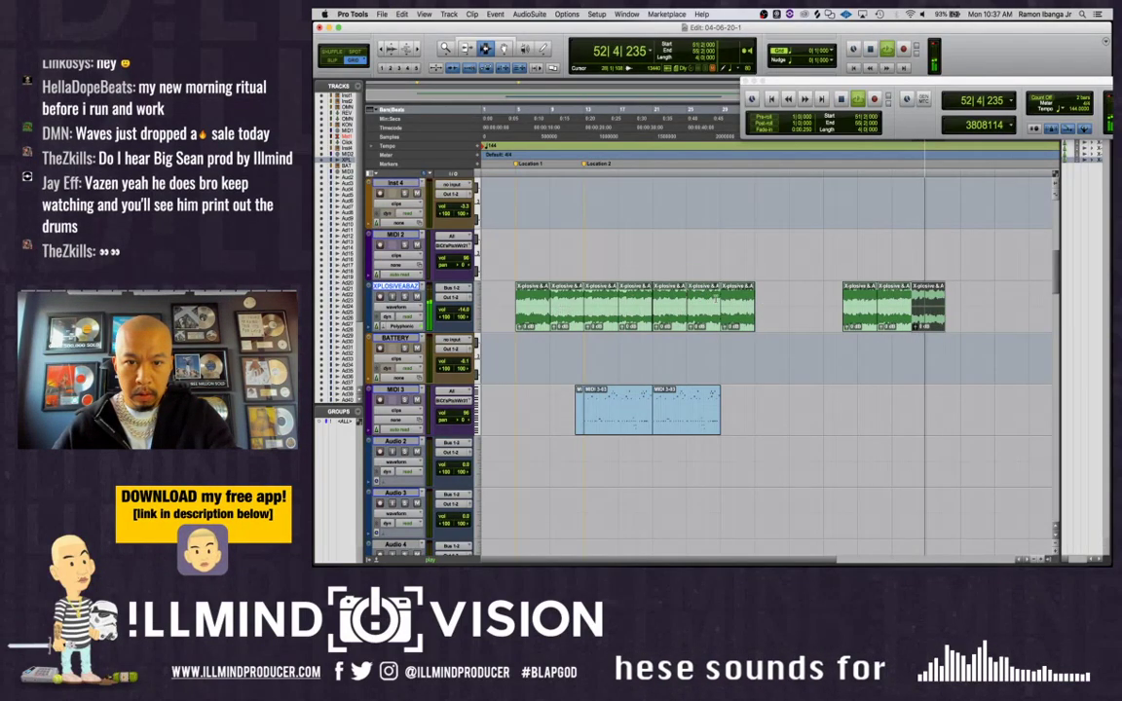
key(space)
Audition the loop clip at bar 9 and paste a copy of it at bar 33
double_click(565, 306)
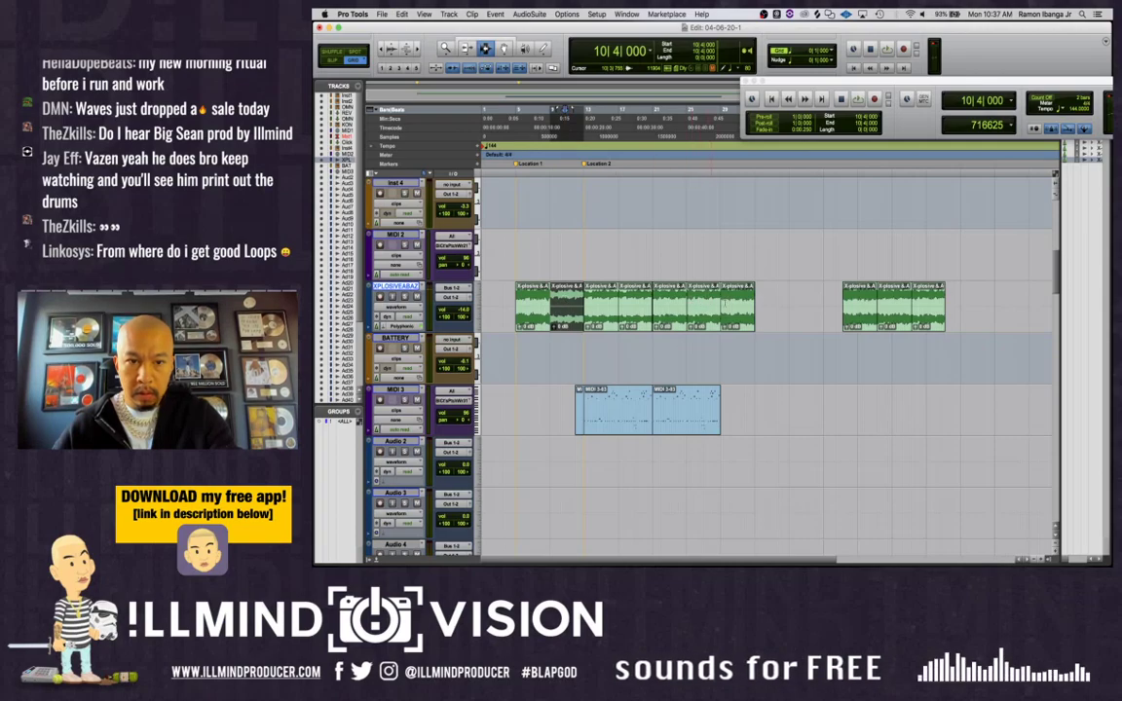
key(space)
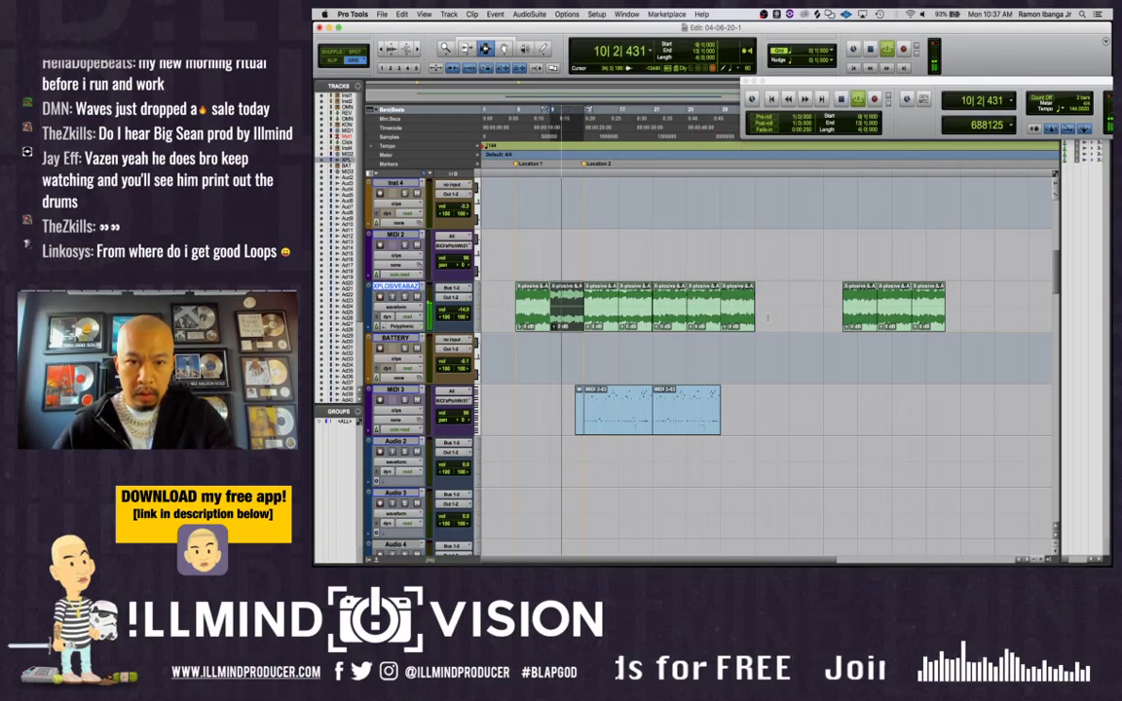
key(super+c)
click(756, 307)
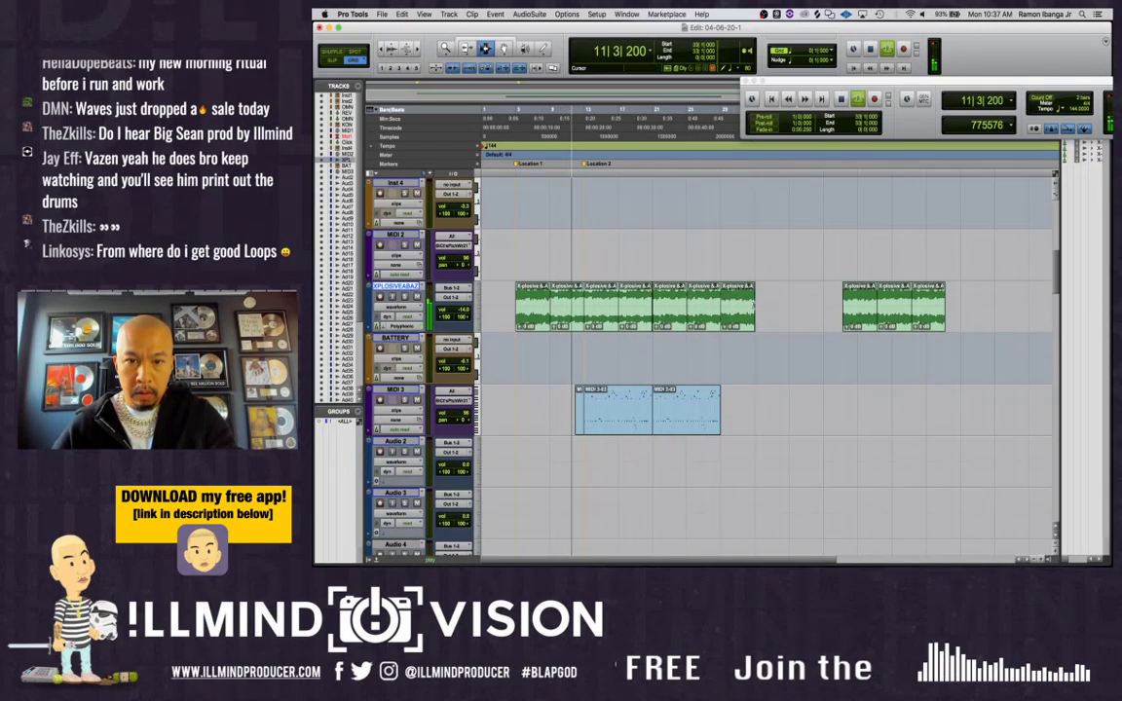
key(super+v)
Play the new join, audition the spare chops again and paste the second one at bar 37
click(712, 305)
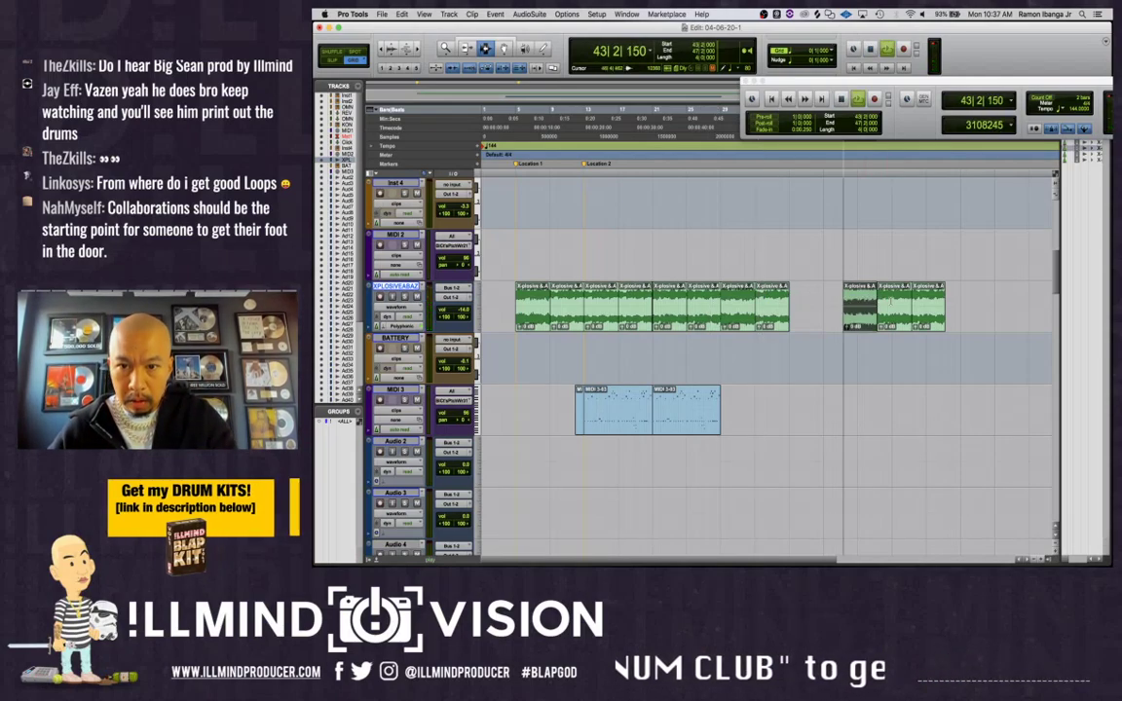
key(space)
key(space)
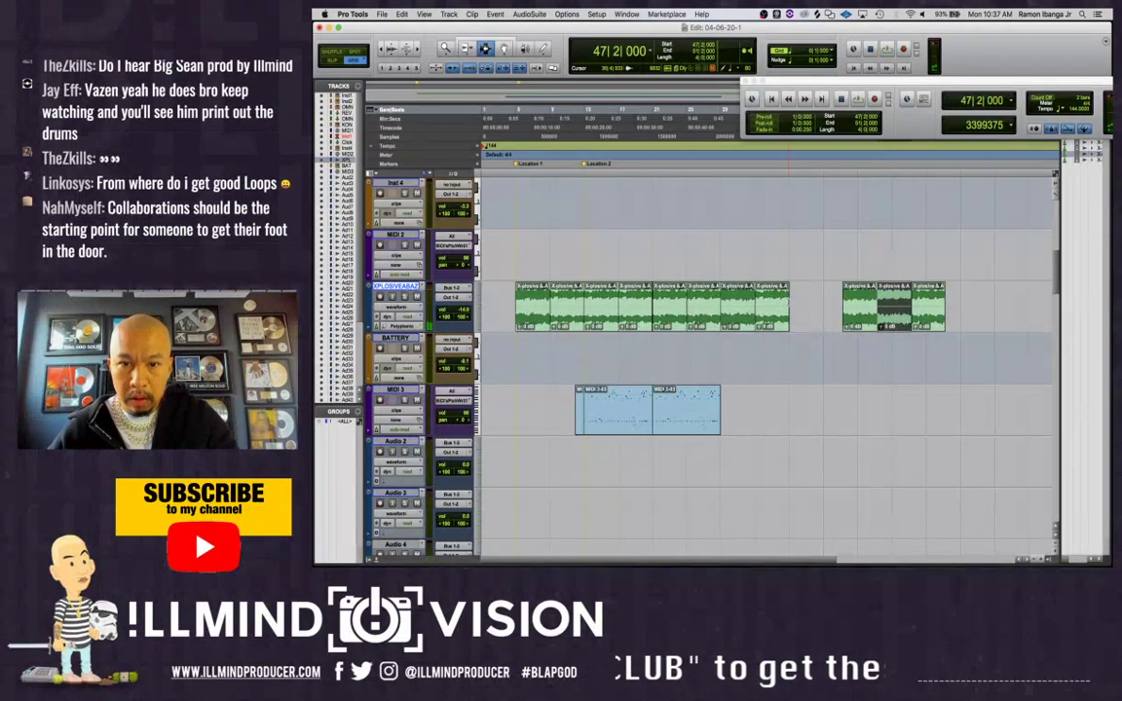
click(789, 307)
key(super+v)
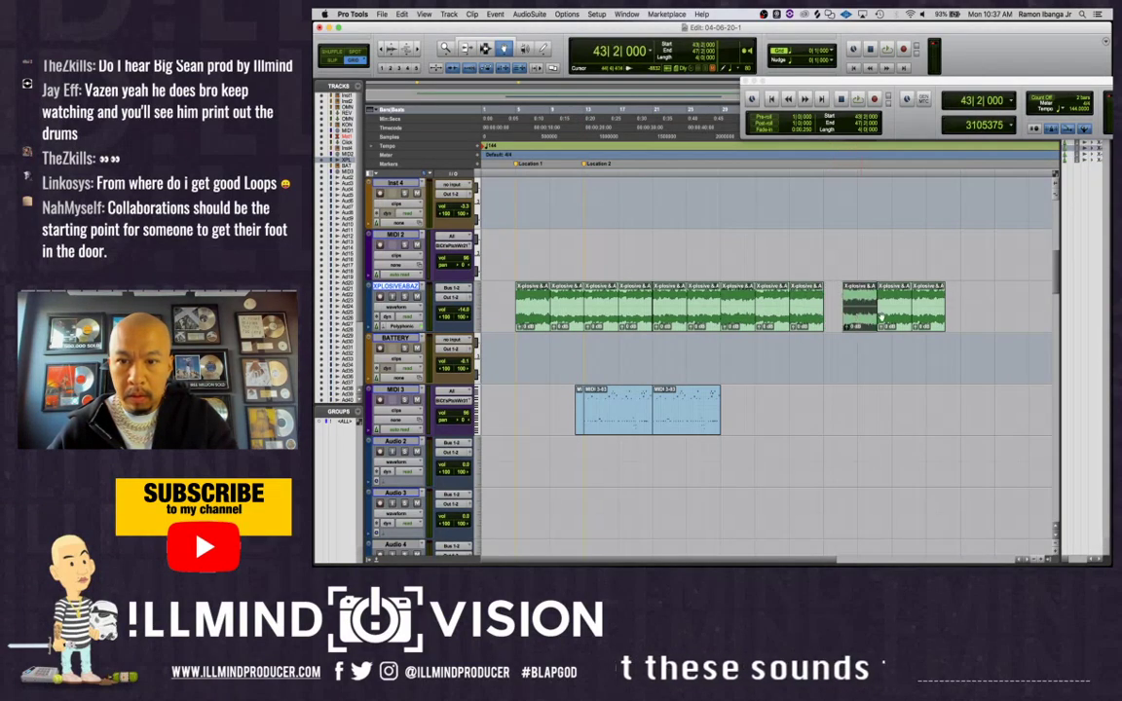
Select the three spare chops and move them later on the track to 52|1|000
click(932, 319)
drag(866, 321, 939, 316)
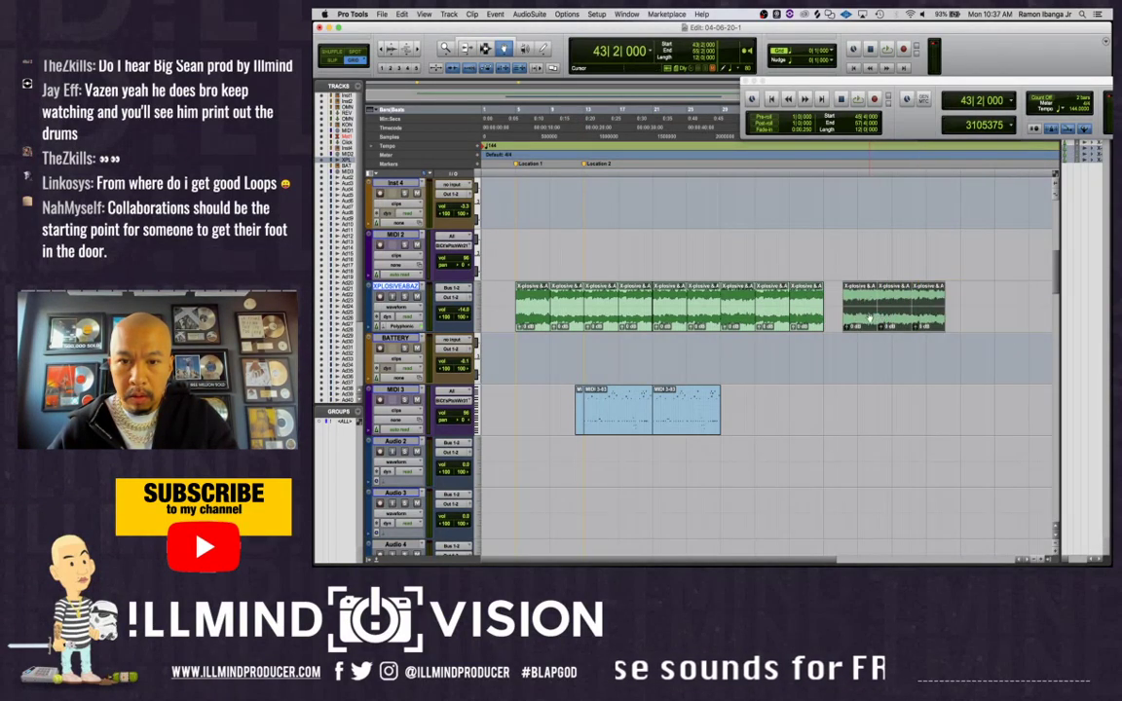
click(864, 315)
Copy the loop clip at bar 33 to bar 41, directly after the last arranged clip
click(772, 320)
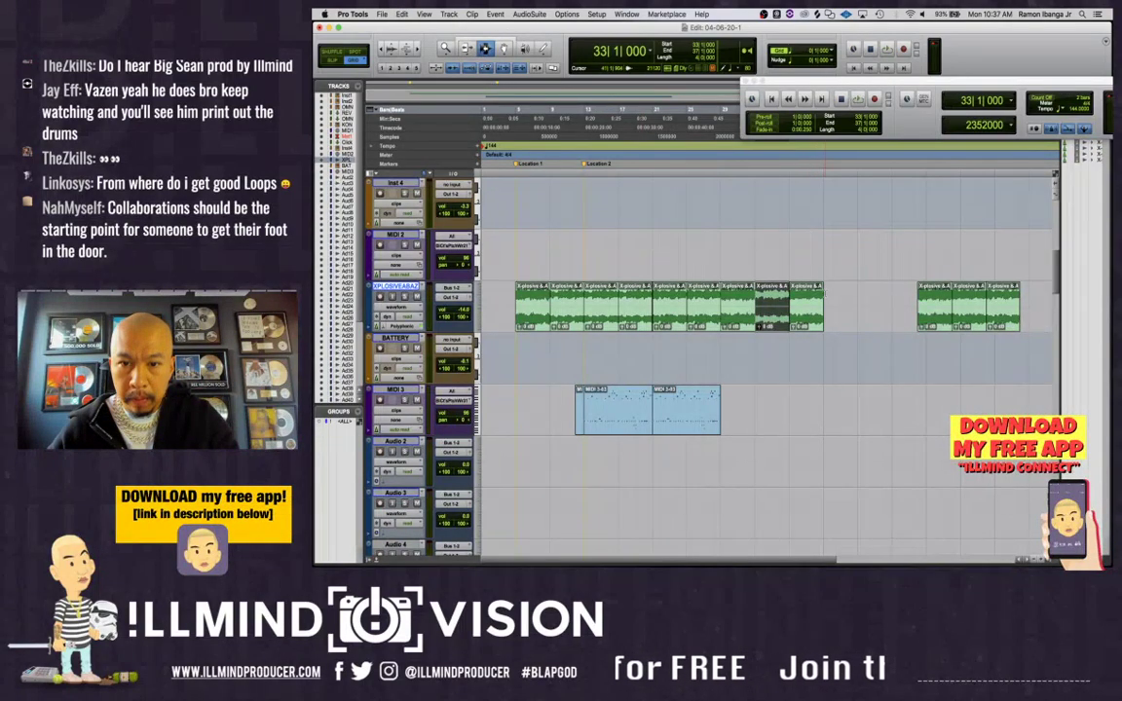
key(super+d)
key(super+d)
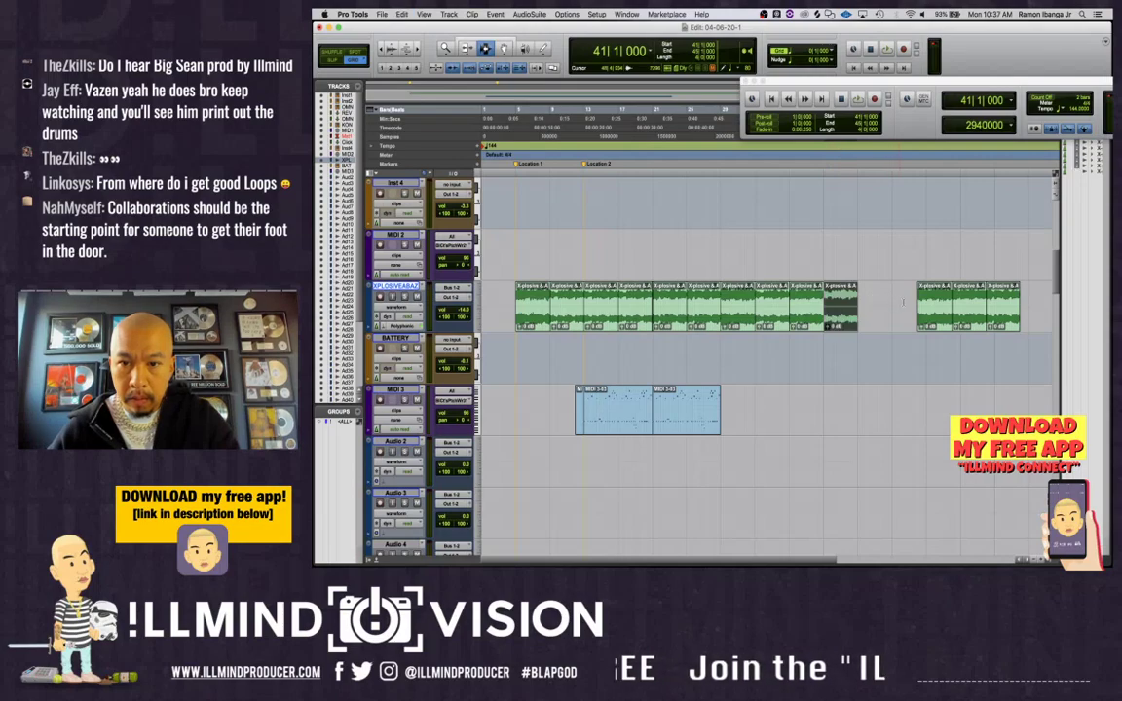
Mute the three spare chops starting at bar 52
double_click(931, 307)
drag(932, 307, 1012, 304)
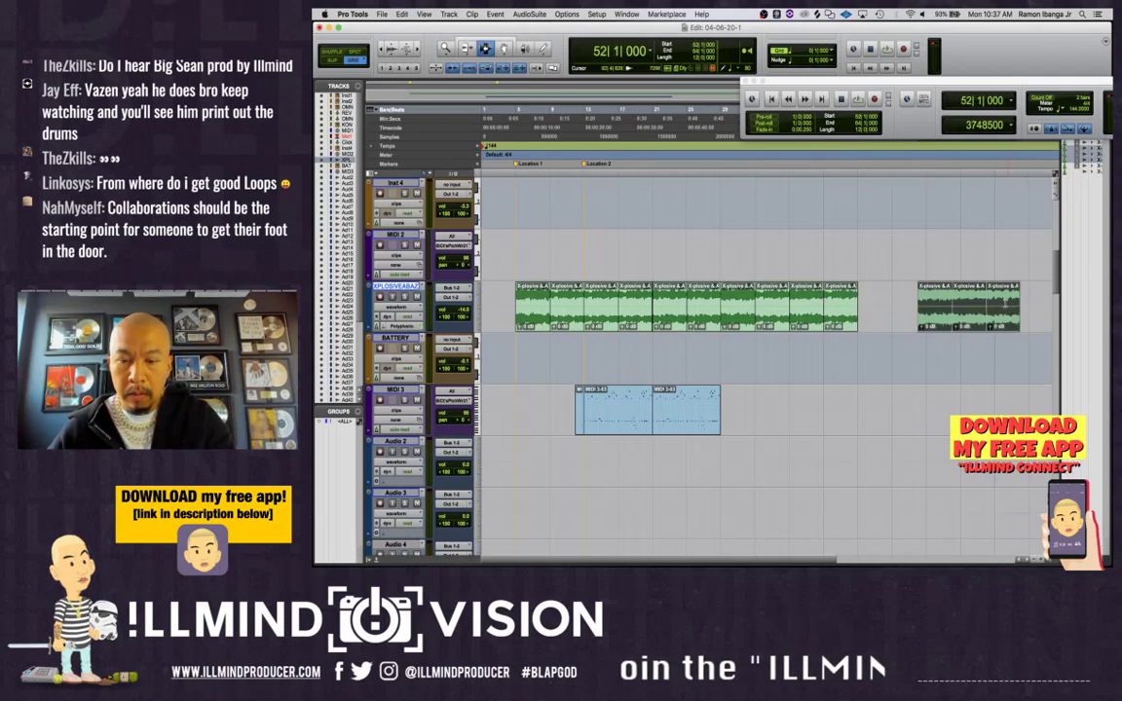
key(super+m)
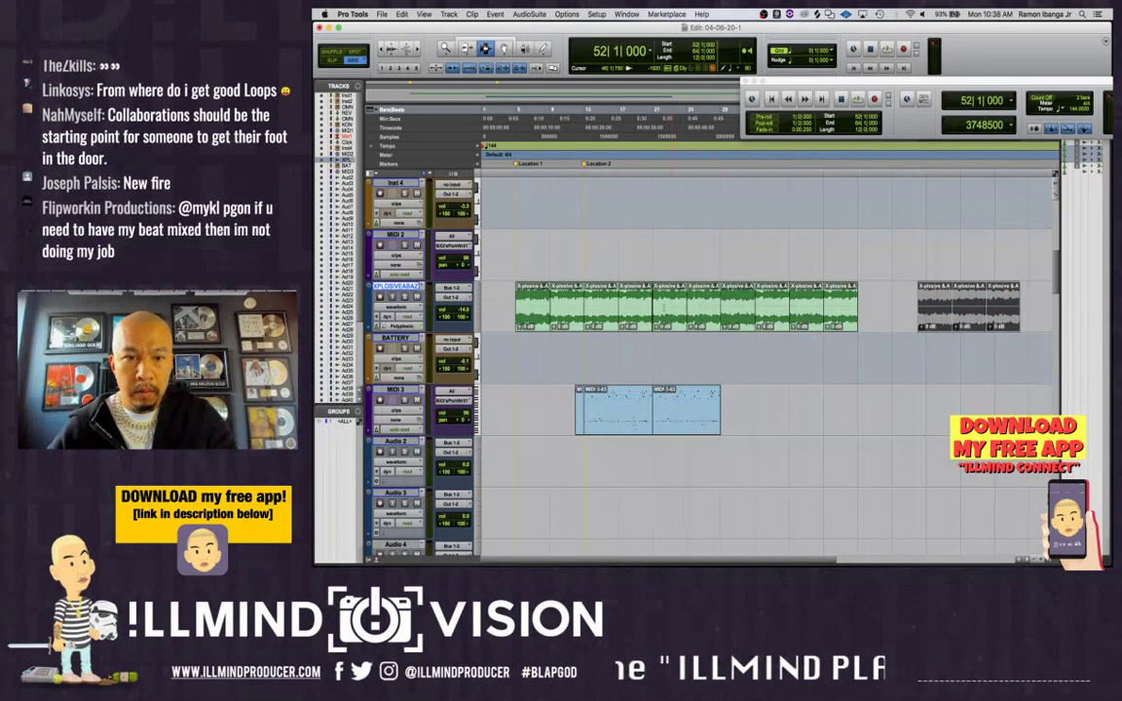
Apply fades to all loop clips from bar 5 to bar 45, adjusting the bounds of invalid fades
double_click(535, 307)
shift+click(833, 309)
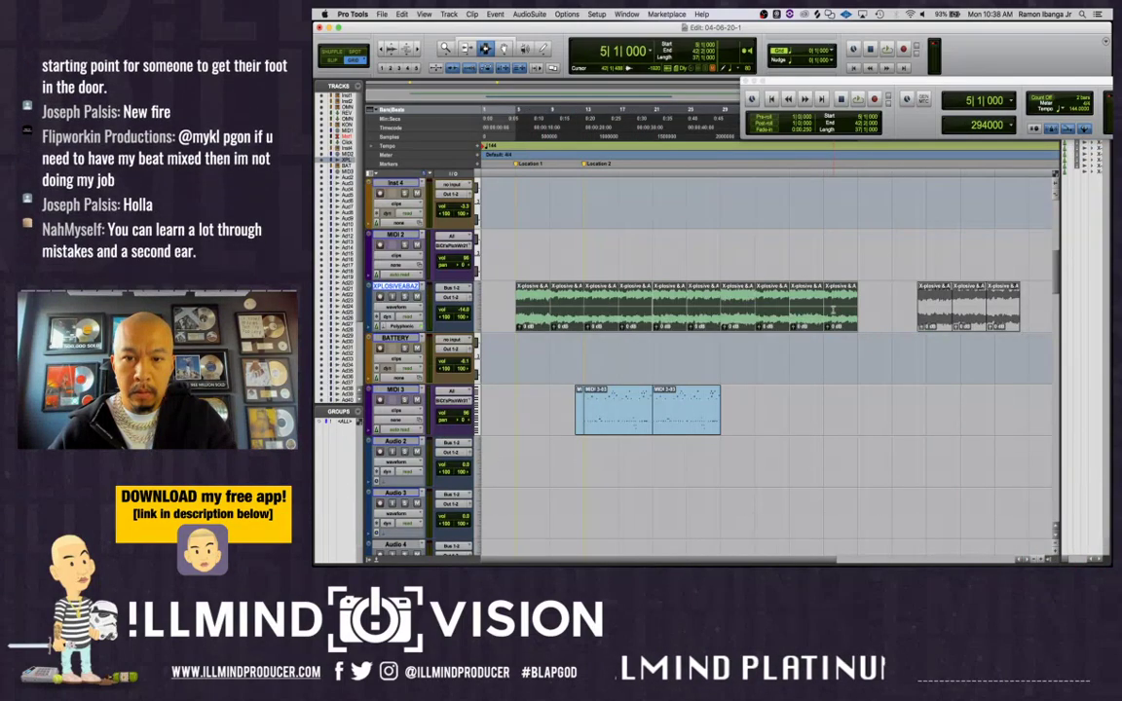
key(super+m)
key(super+f)
key(Return)
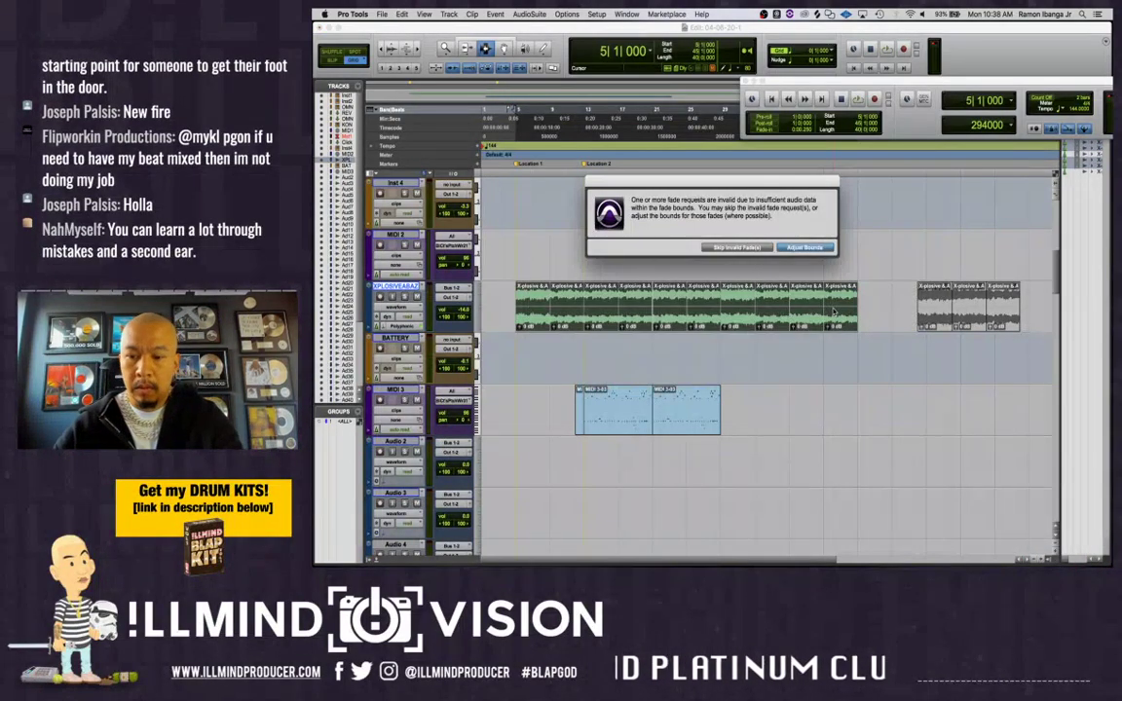
key(Return)
Play the faded loop from 27|4|000 and set the grid value to 0|2|000
click(710, 360)
key(space)
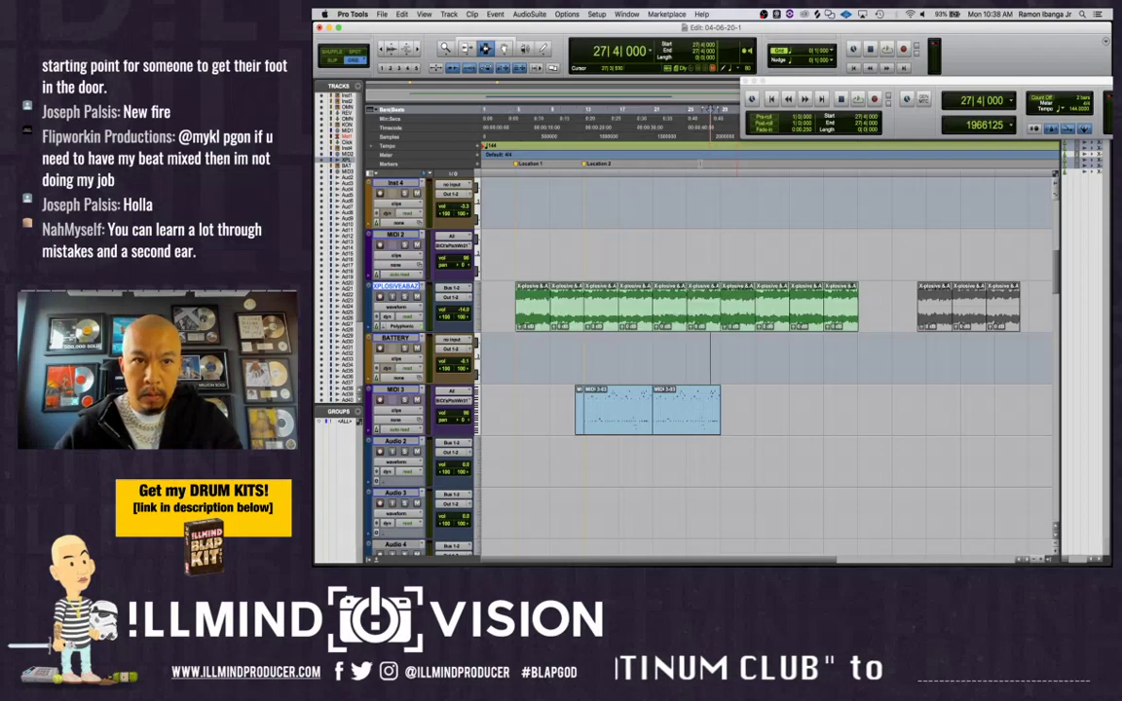
click(809, 48)
click(809, 43)
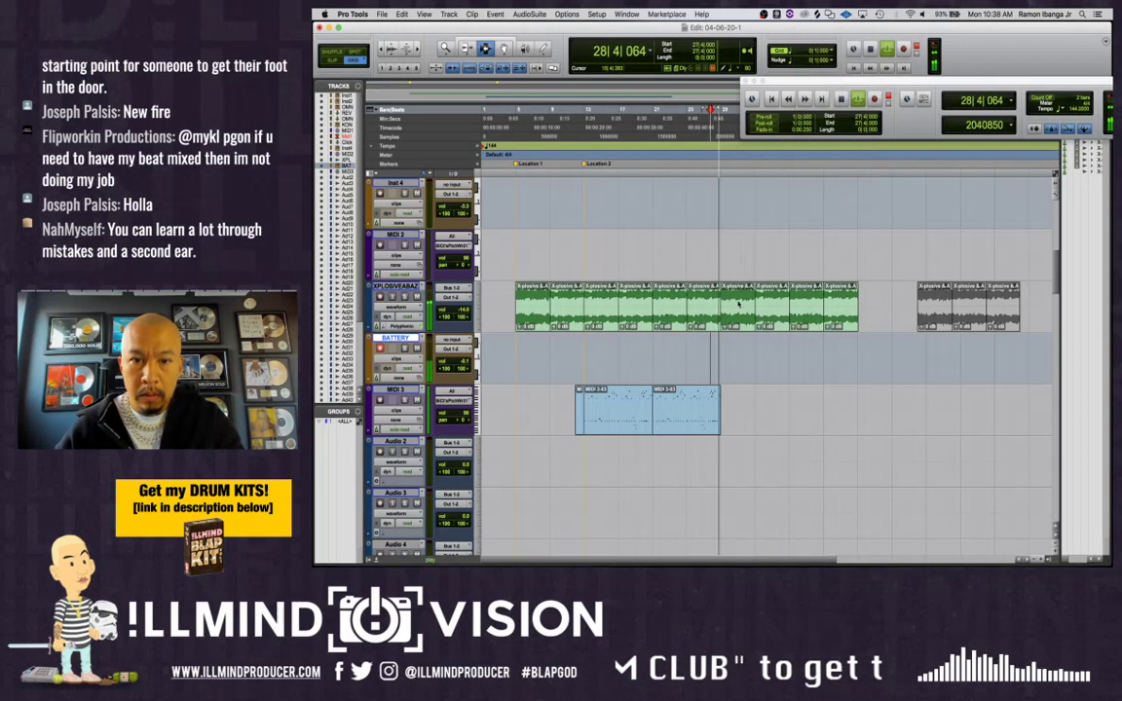
Add a marker named PRE HOOK at 29|1|000 and play the section from there
click(476, 164)
text(PRE HOO)
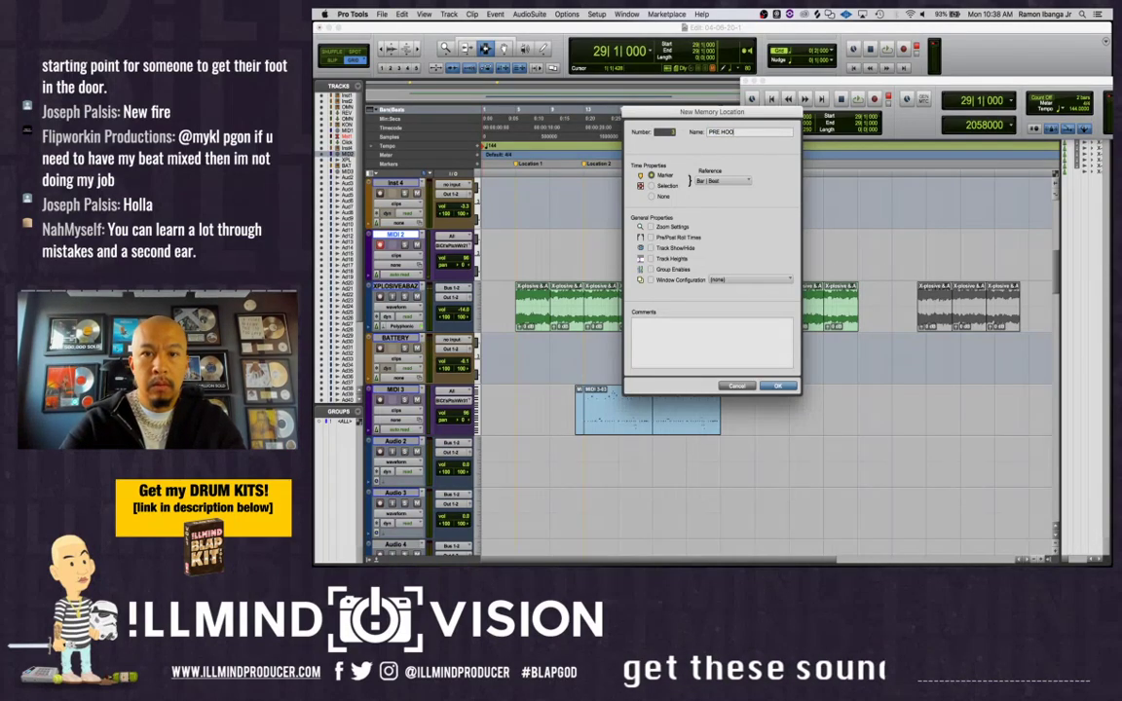
text(K)
key(Return)
key(space)
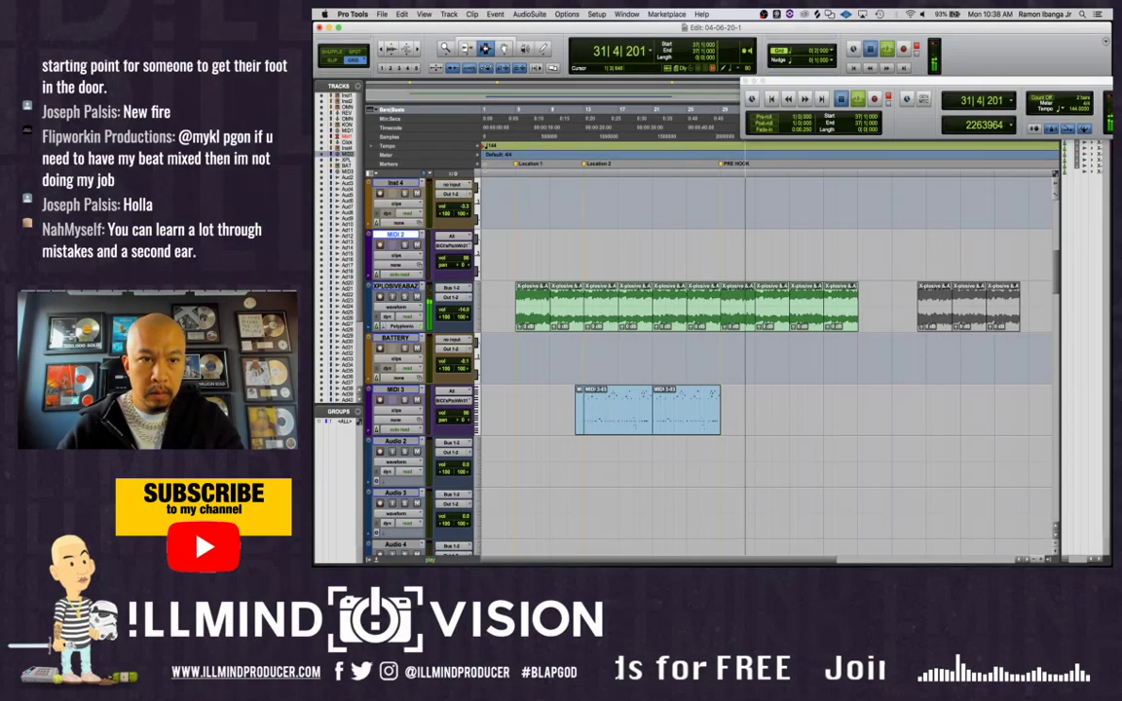
Add a marker named HOOK at 37|1|000
key(Return)
text(HOOK)
key(Return)
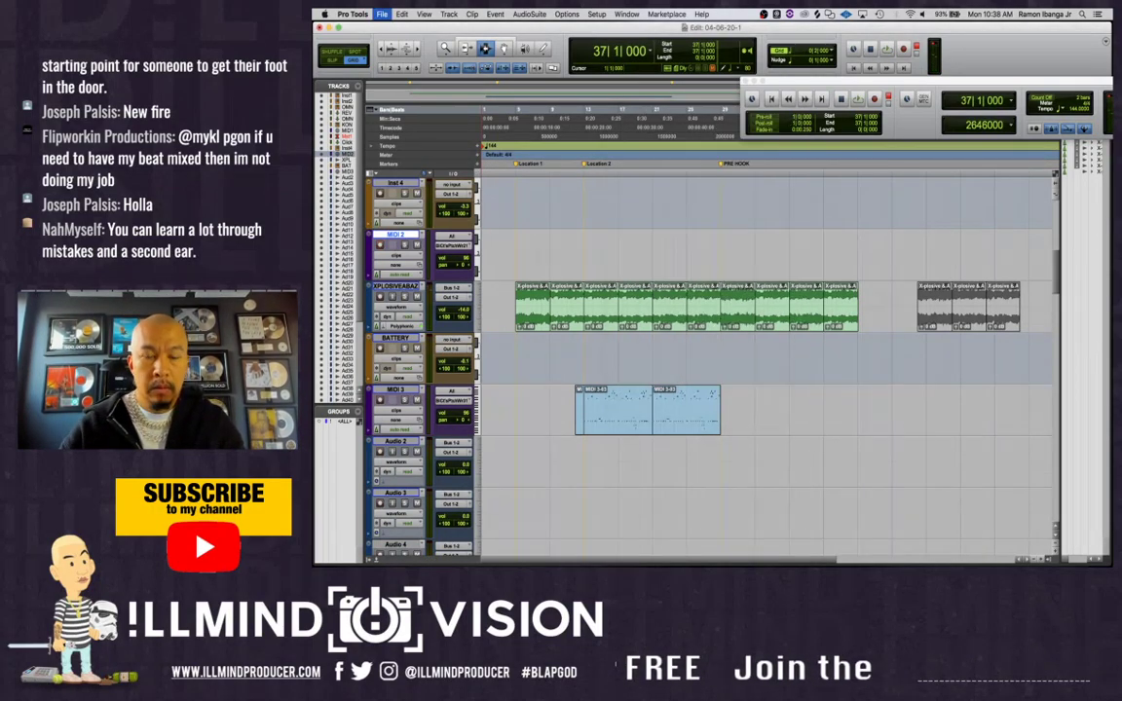
Copy the MIDI 3 drum clip at bar 21 and paste it at the HOOK marker, undoing the misplaced paste at 37|3|000
double_click(687, 409)
key(super+c)
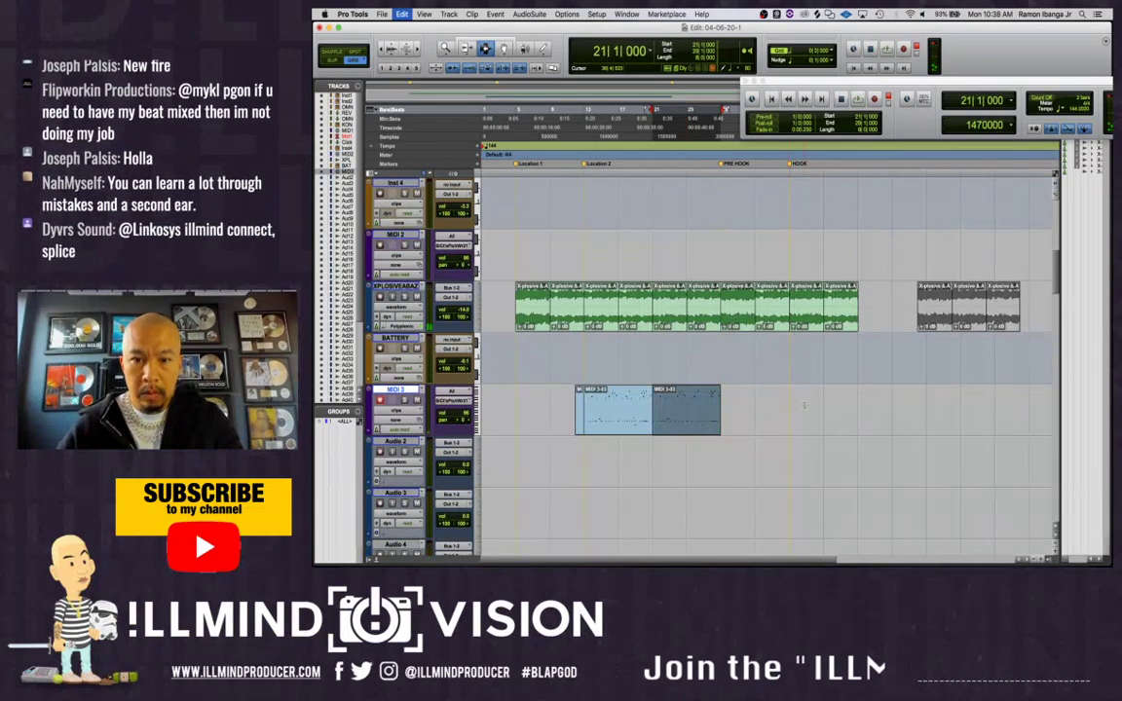
click(793, 407)
key(super+v)
key(super+z)
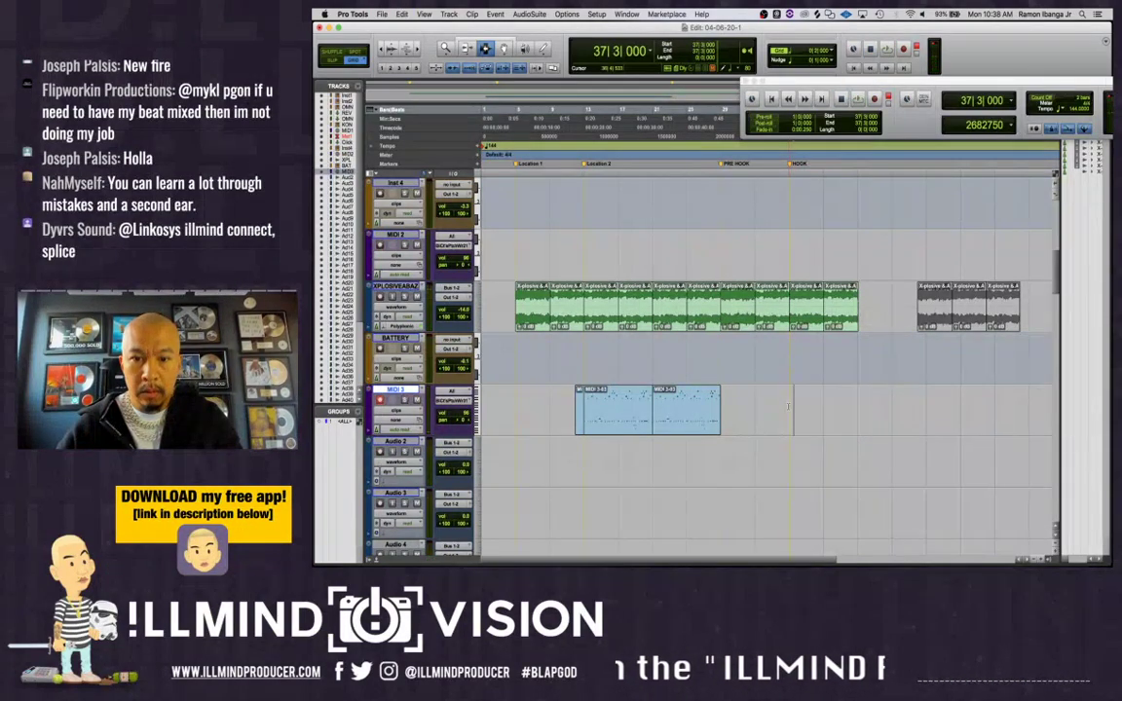
key(super+v)
Select the loop clips from bar 13 to bar 45, save the session and play the arrangement repeatedly from bar 13
double_click(603, 306)
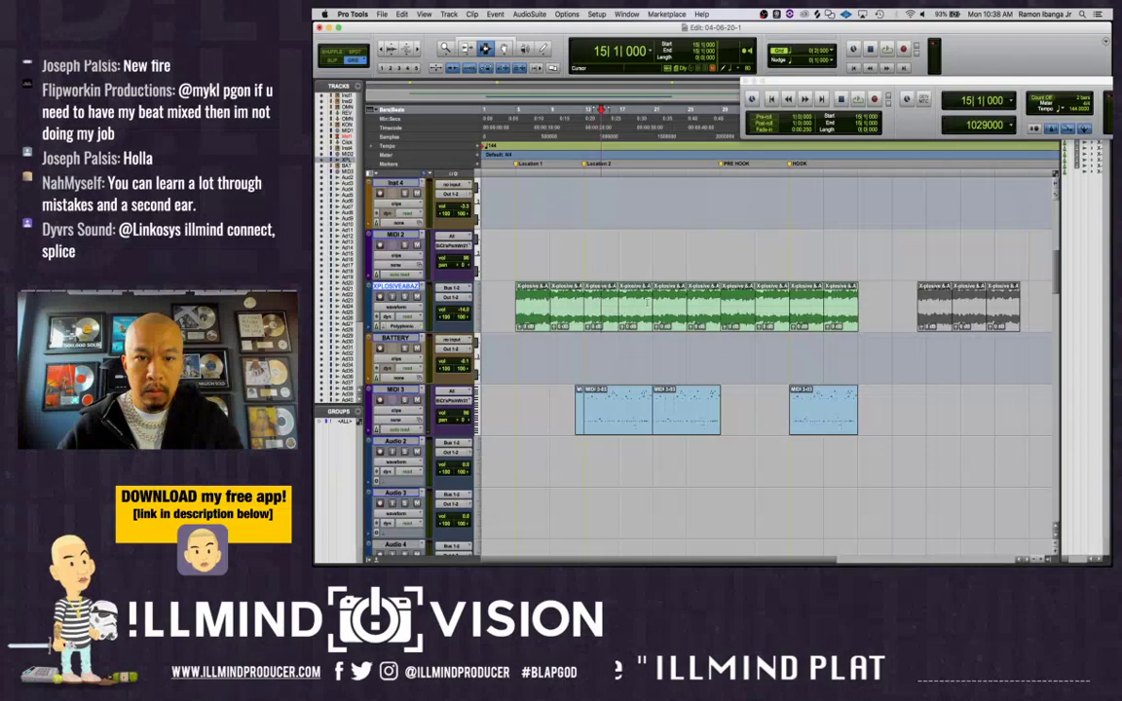
shift+click(829, 302)
key(super+s)
key(space)
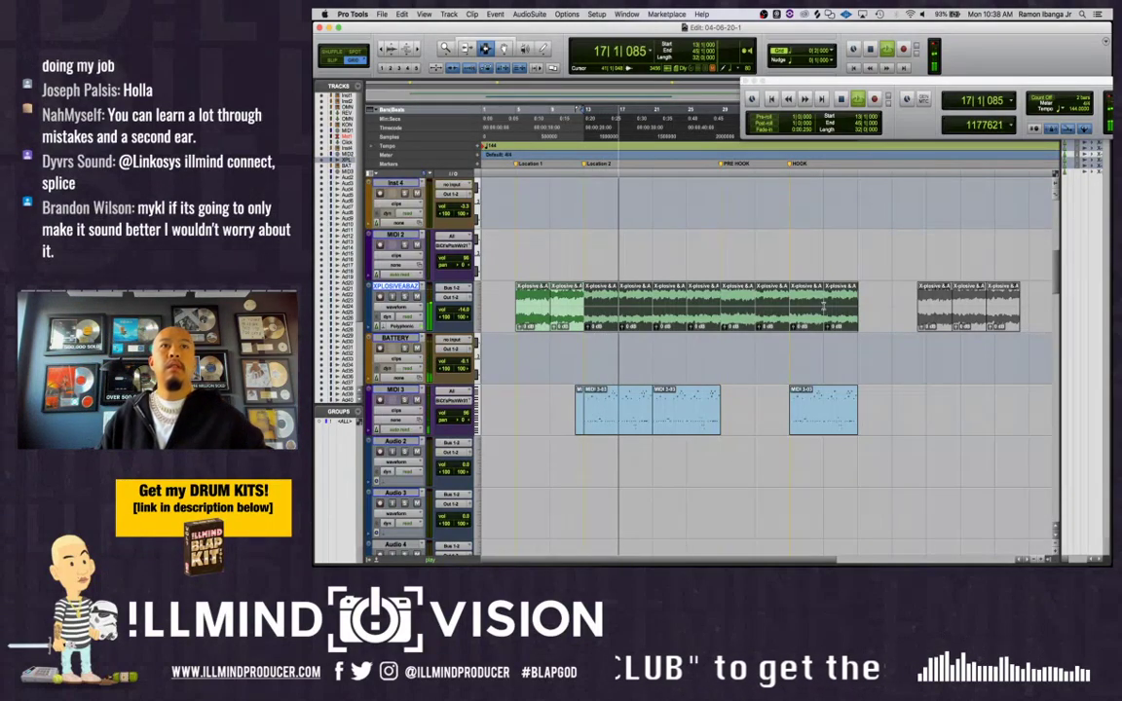
key(space)
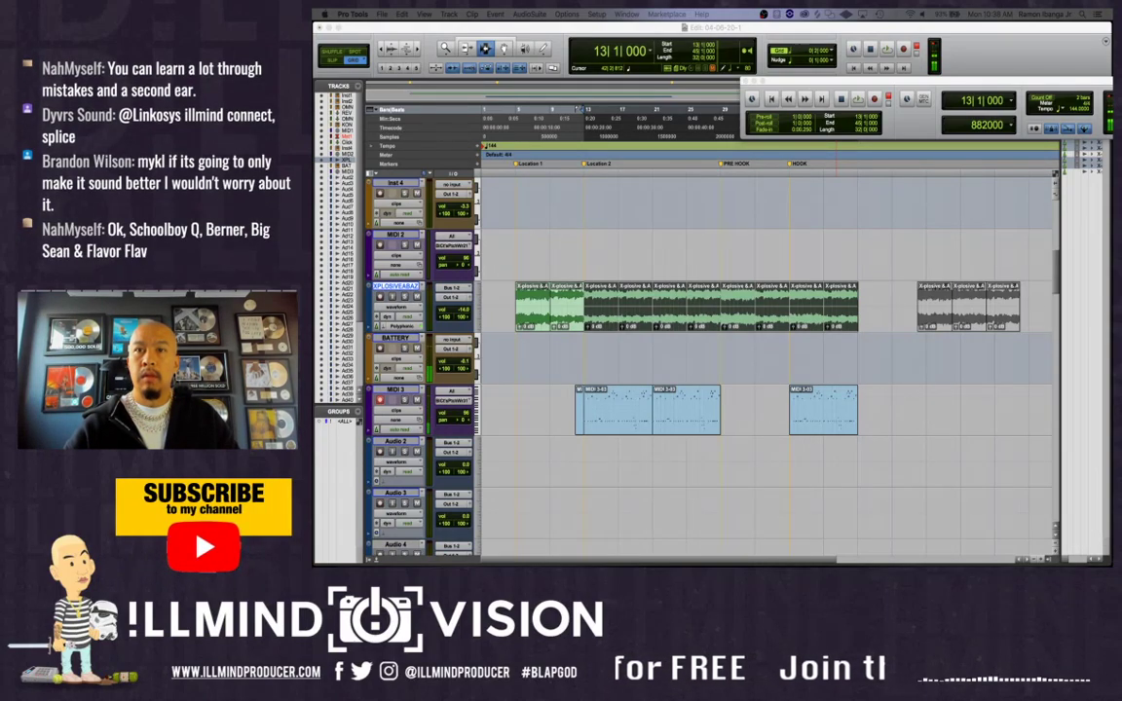
key(space)
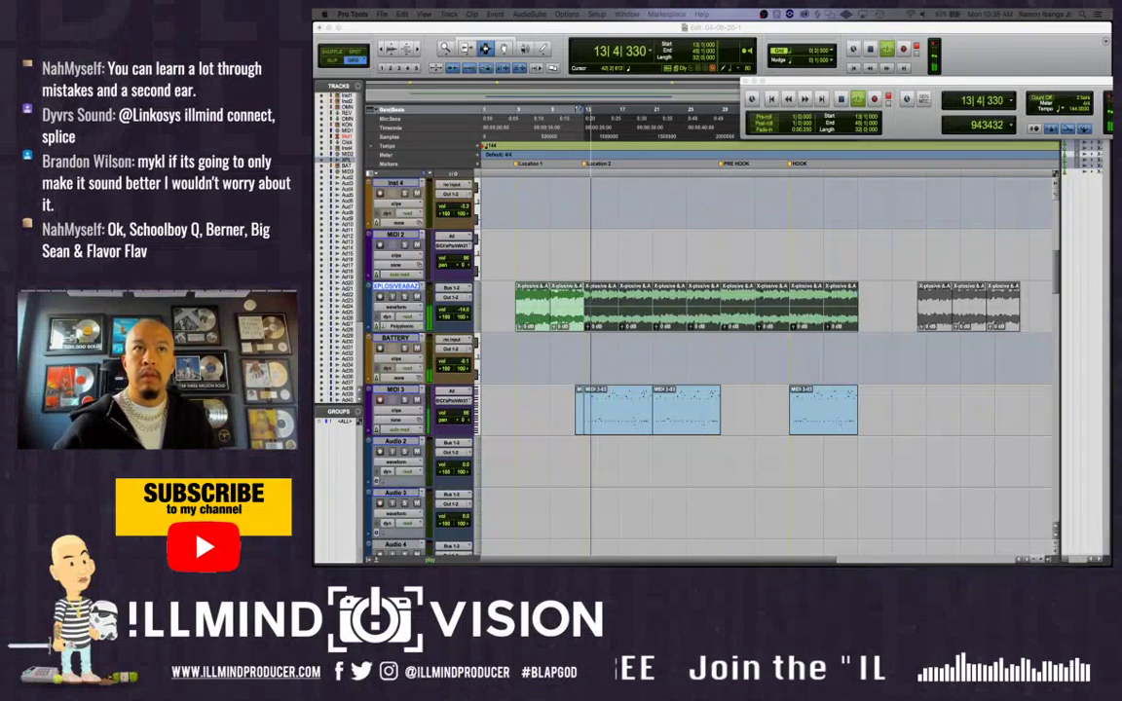
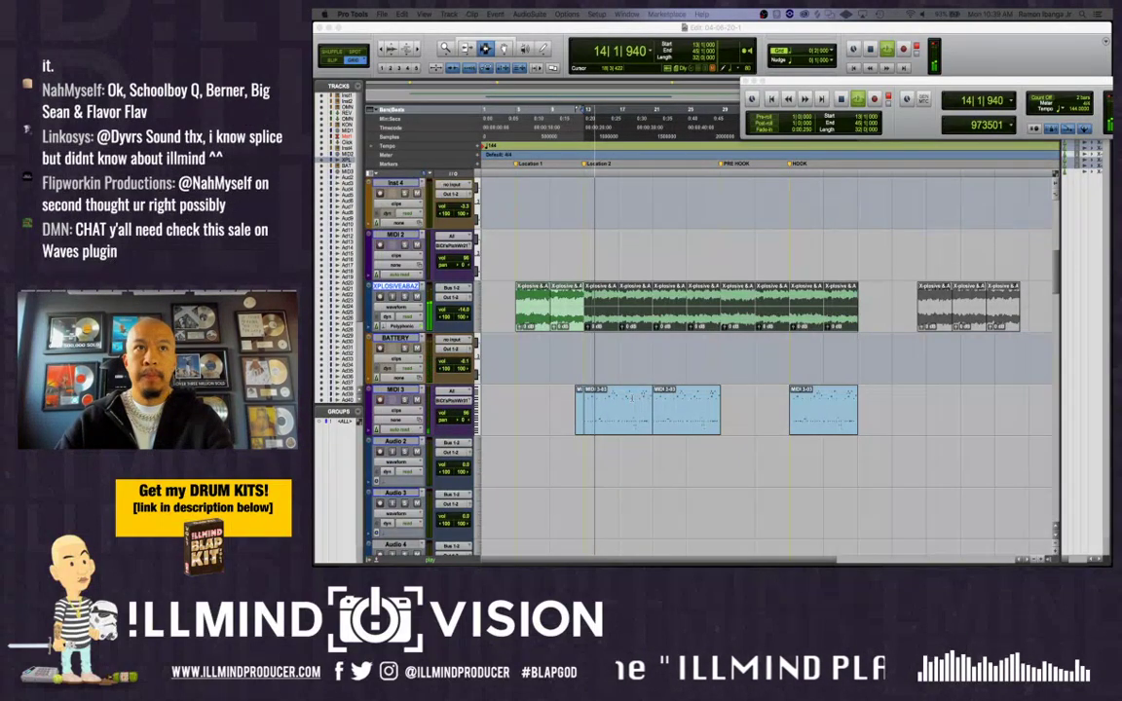
Select the MIDI 3 clip at bar 13, stop playback and choose a new output path for the BATTERY track
double_click(631, 399)
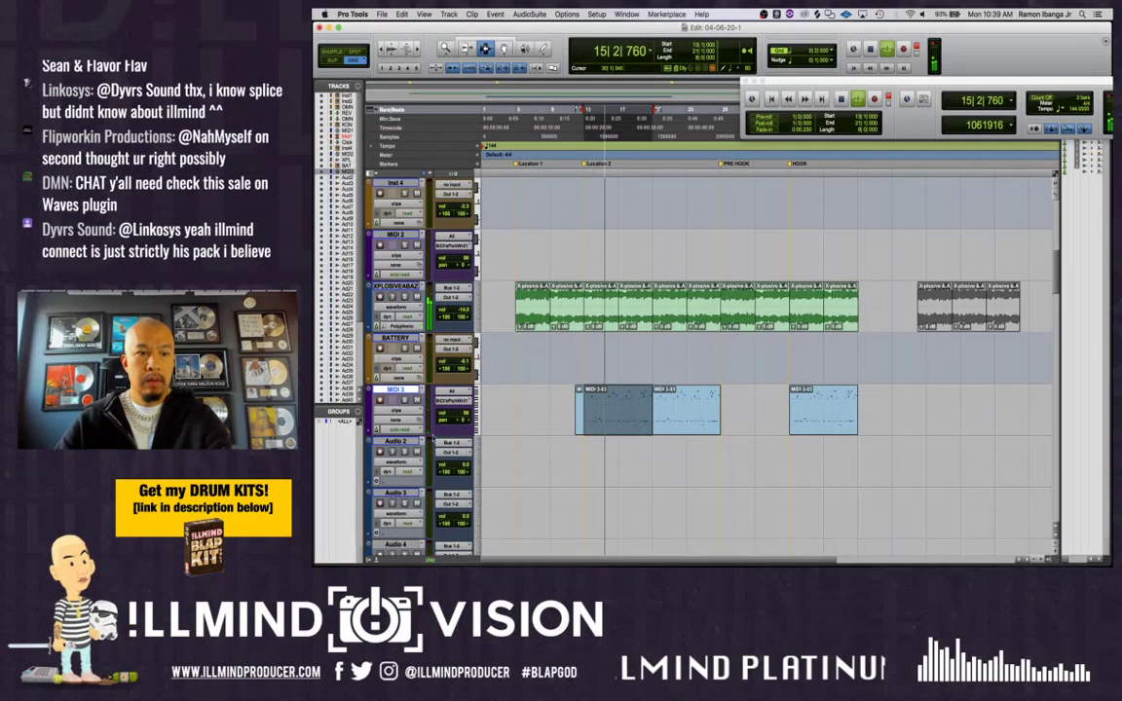
key(space)
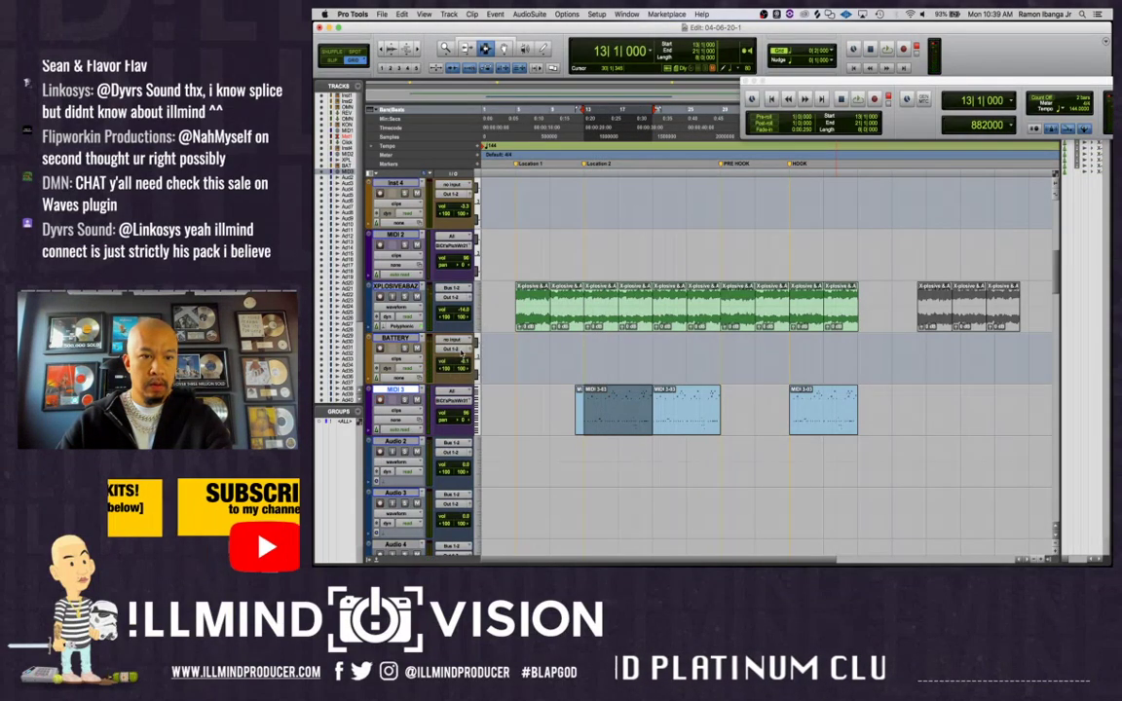
click(453, 348)
click(530, 243)
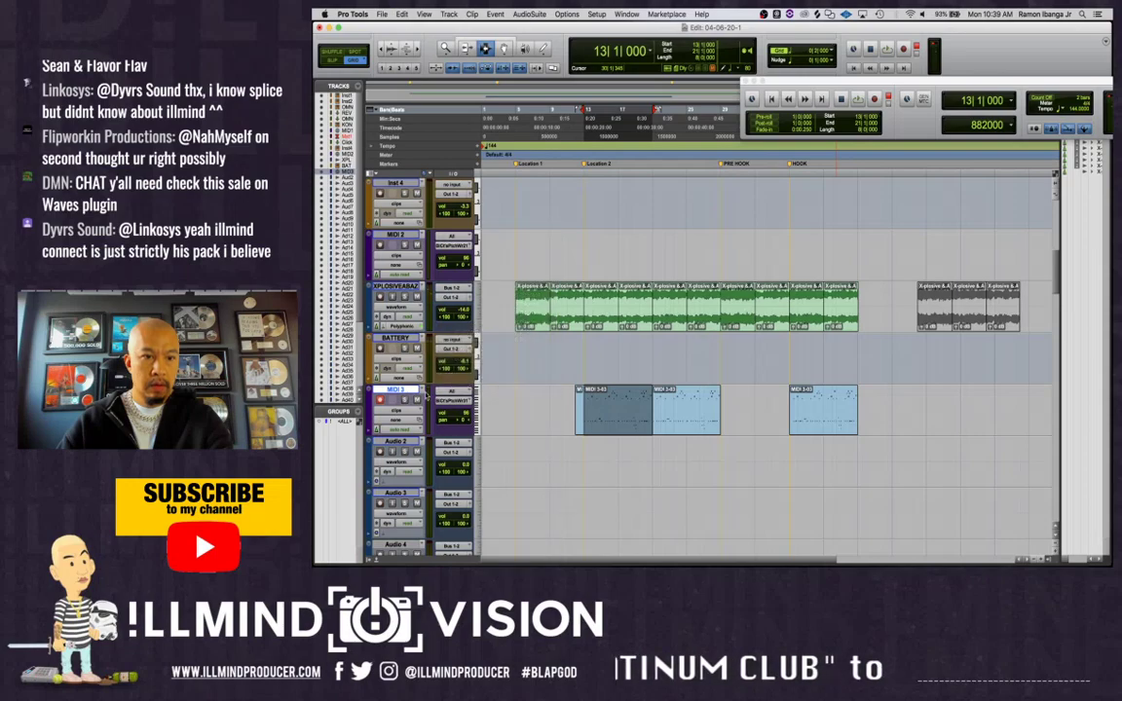
Rename the Audio 2 track as HATS 1 and record the Battery hats onto it from bar 13 to bar 21
double_click(396, 444)
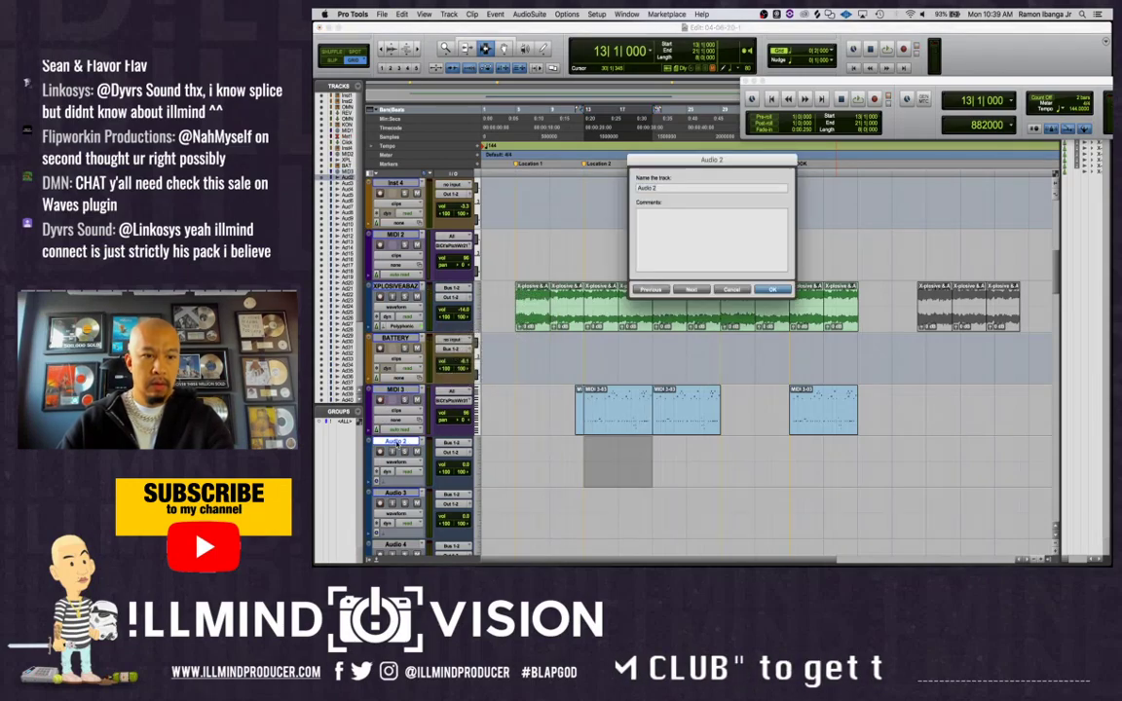
key(Return)
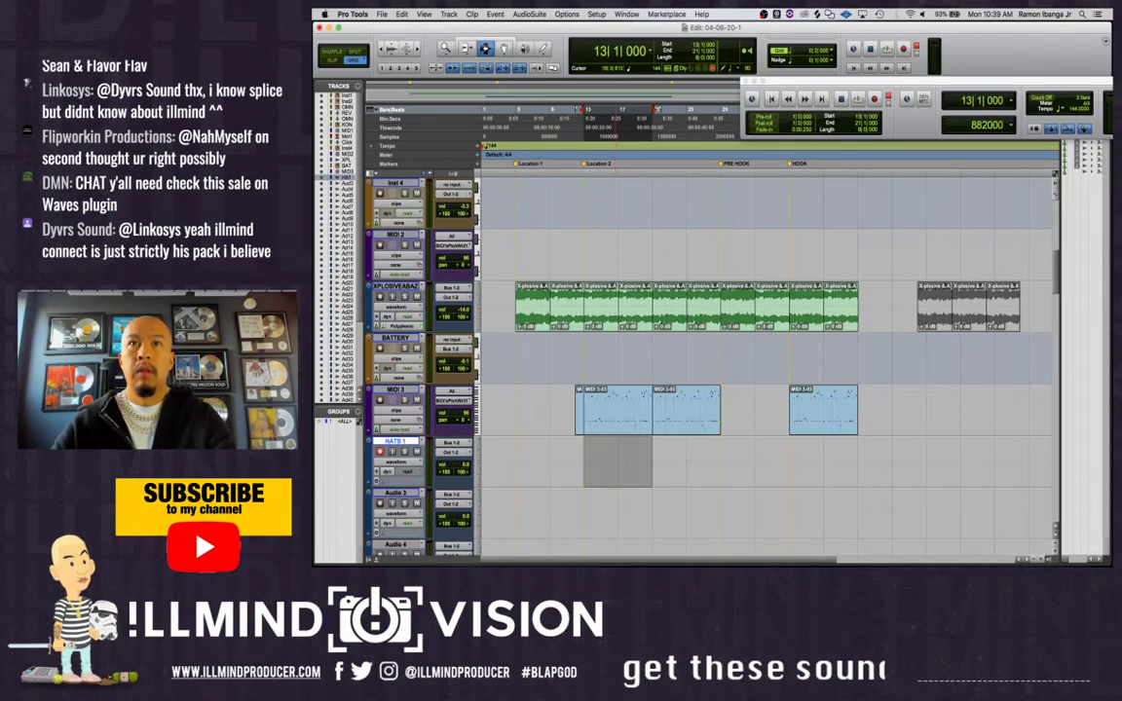
key(super+space)
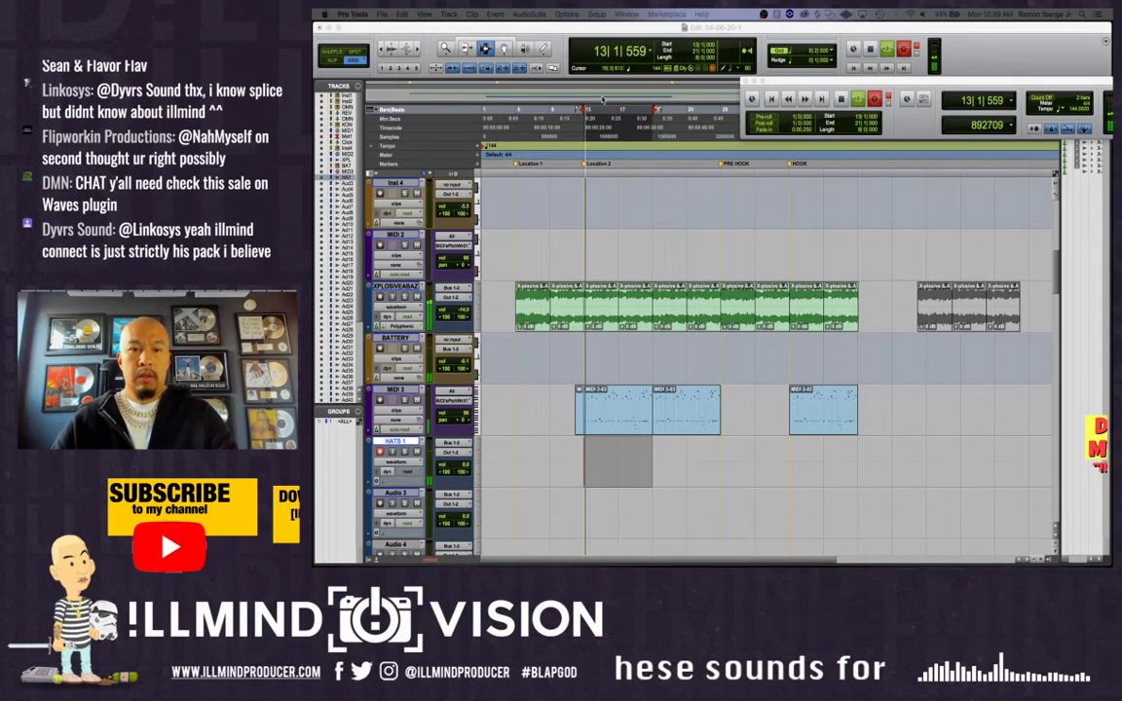
scroll(608, 358, down, 4)
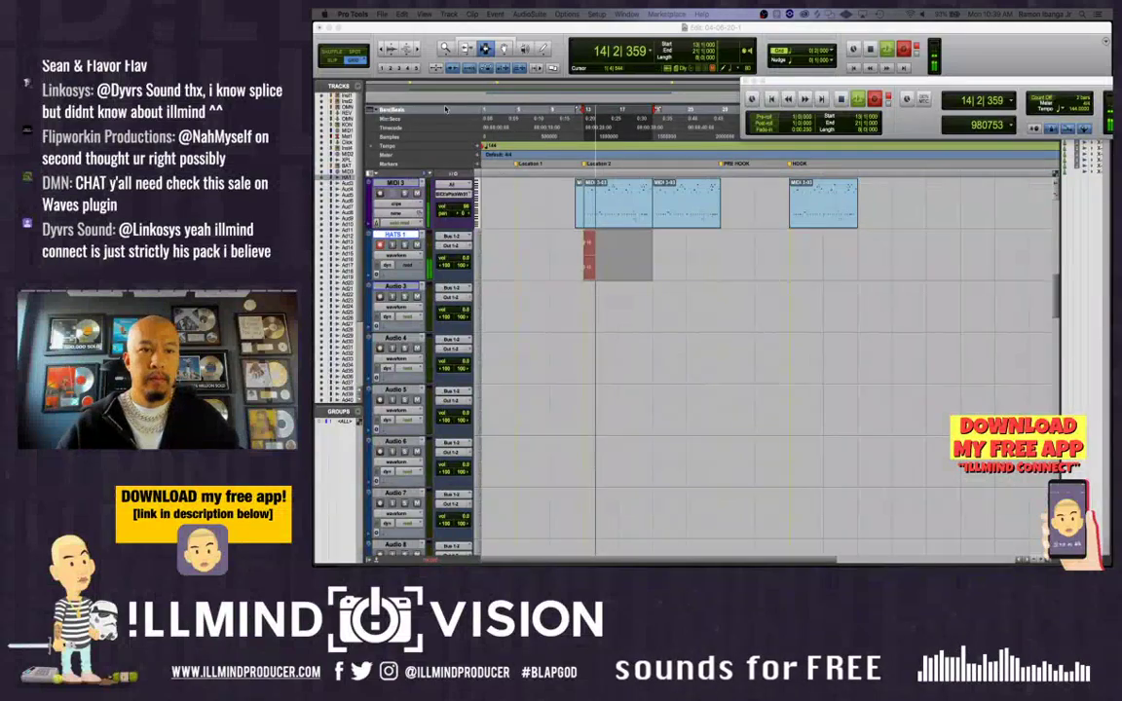
click(403, 51)
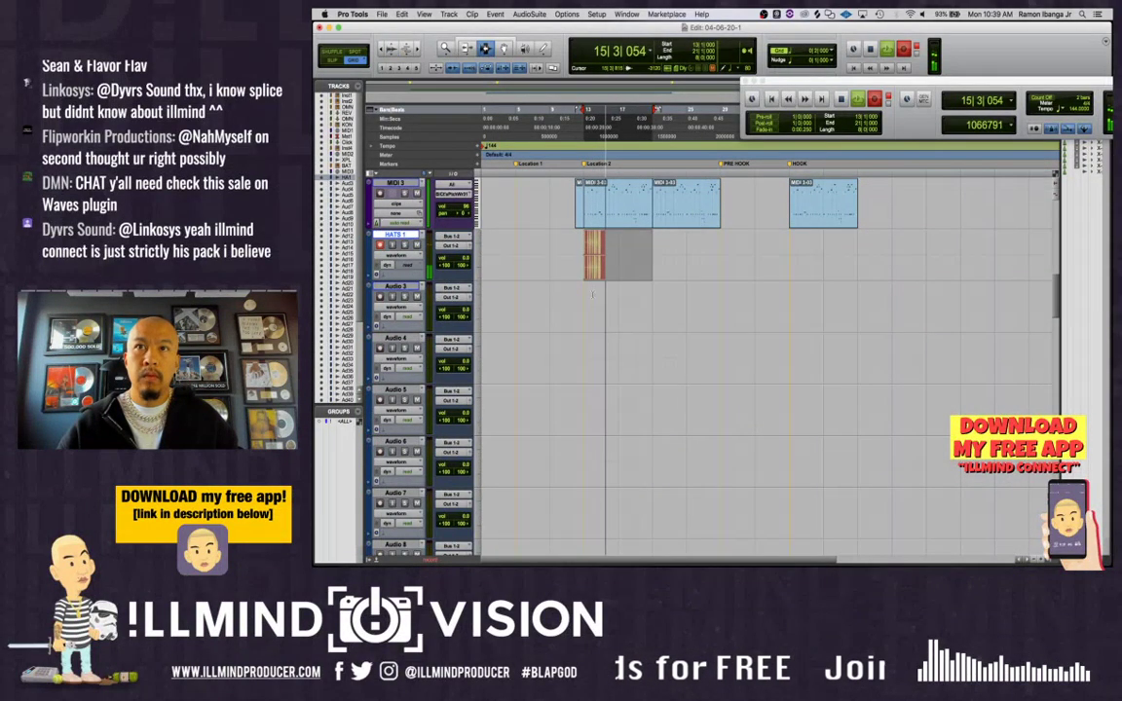
Rename the Audio 3, Audio 4 and Audio 5 tracks as CLAP, RIM and SN GHOST
double_click(413, 290)
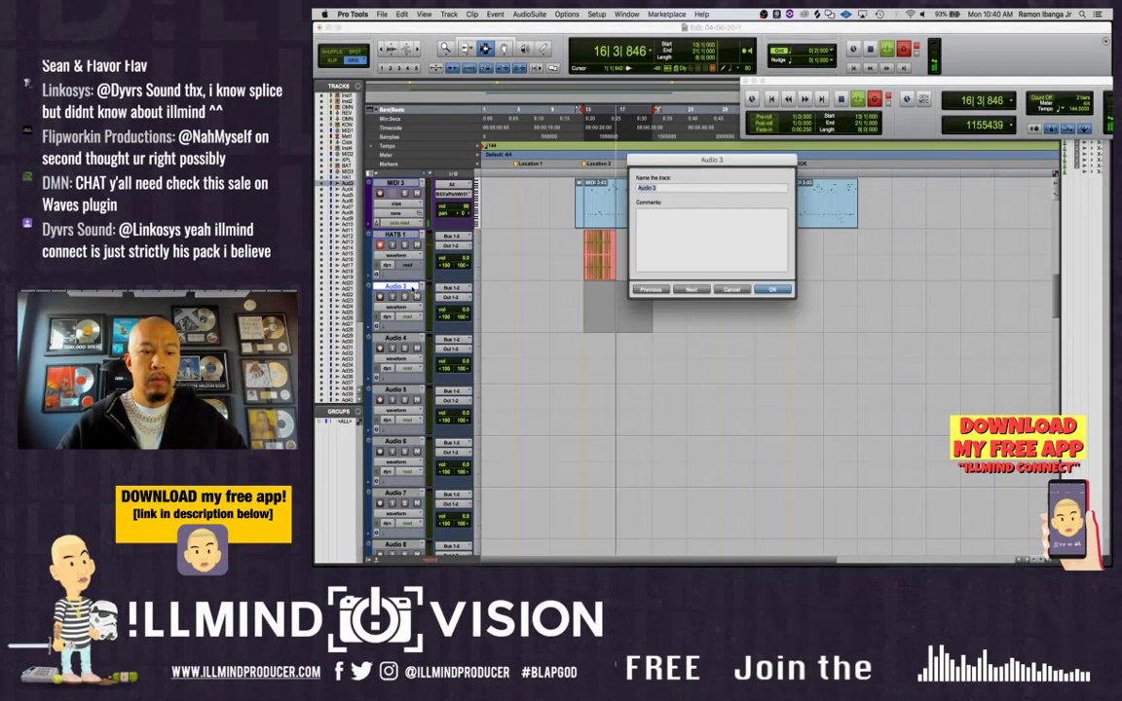
text(CLAP)
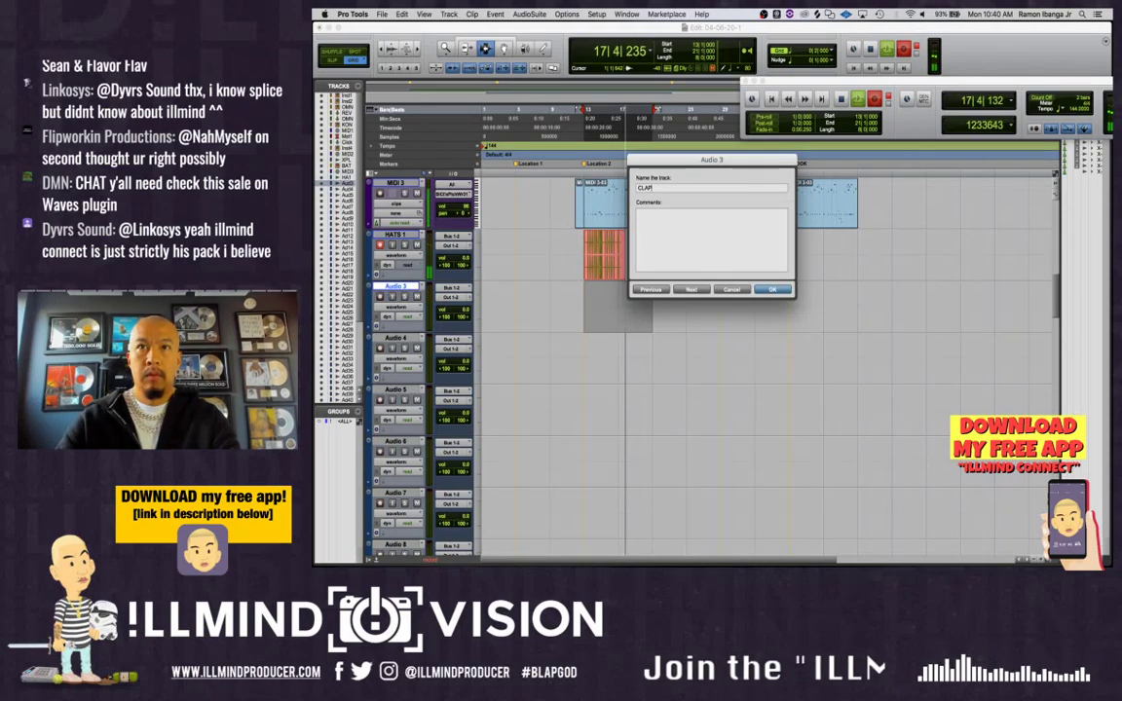
key(Return)
double_click(416, 340)
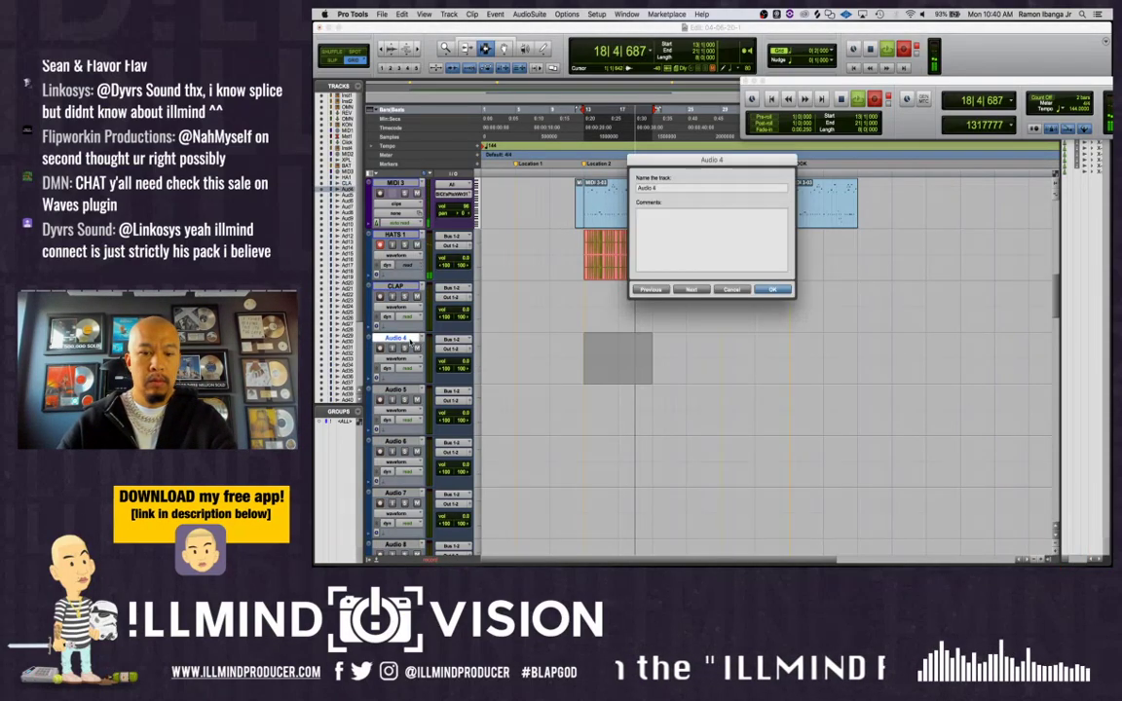
text(RIM)
key(Return)
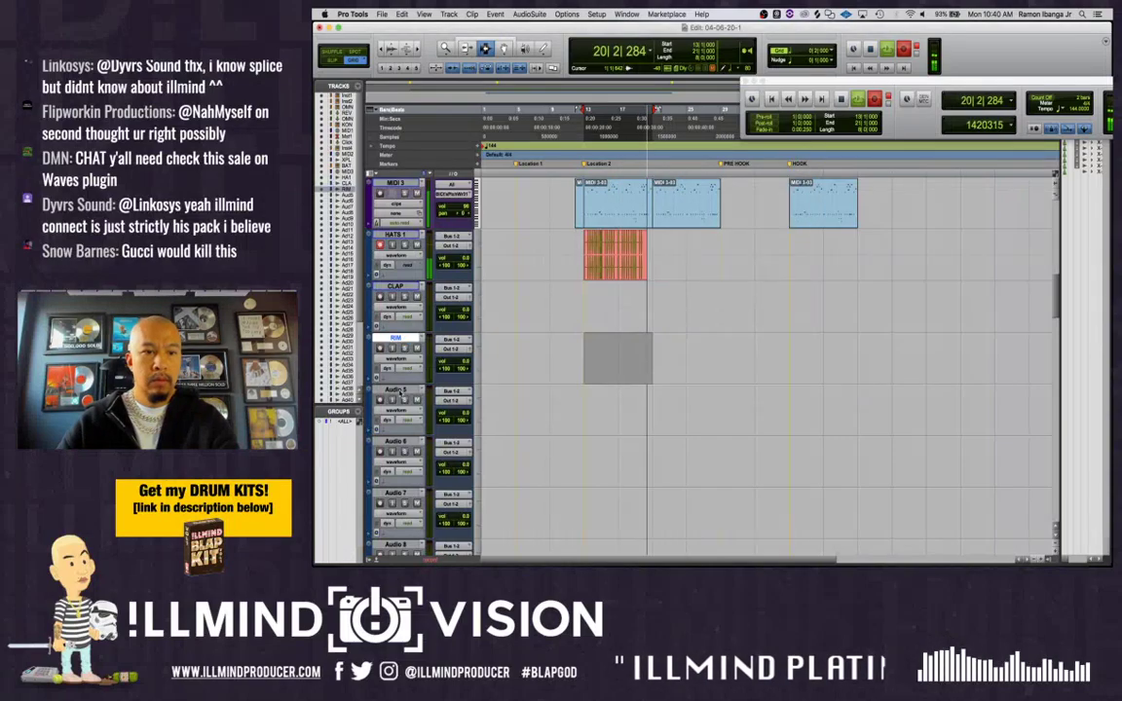
double_click(395, 389)
text(SN GHOST)
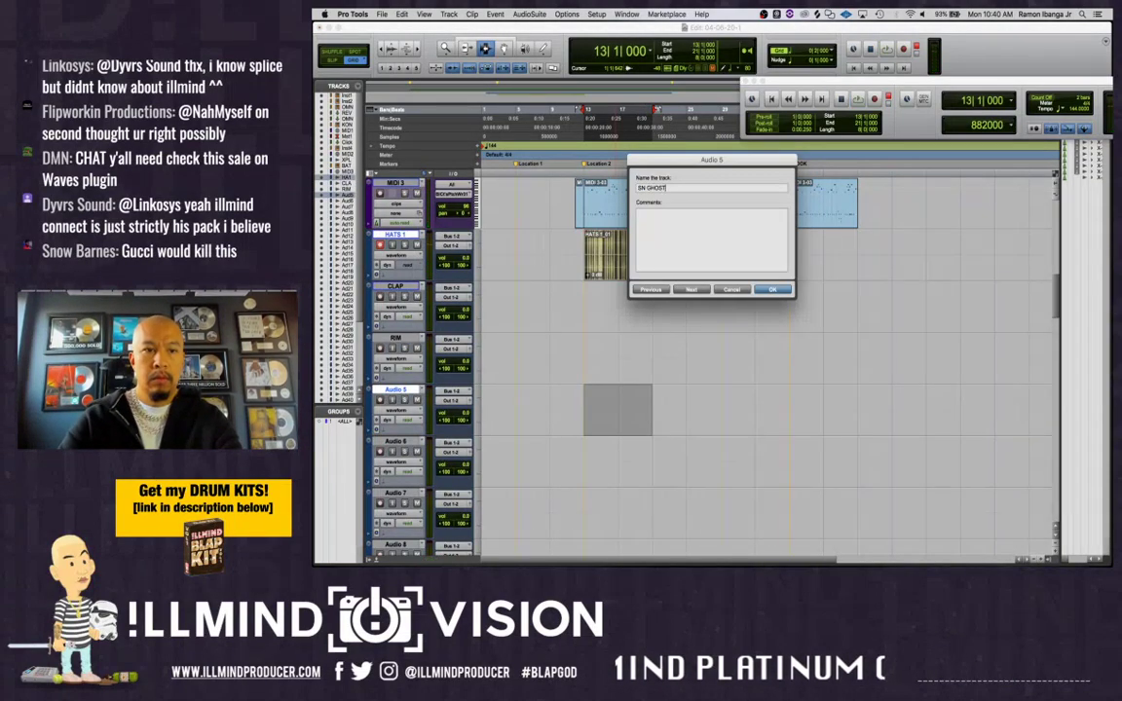
key(Return)
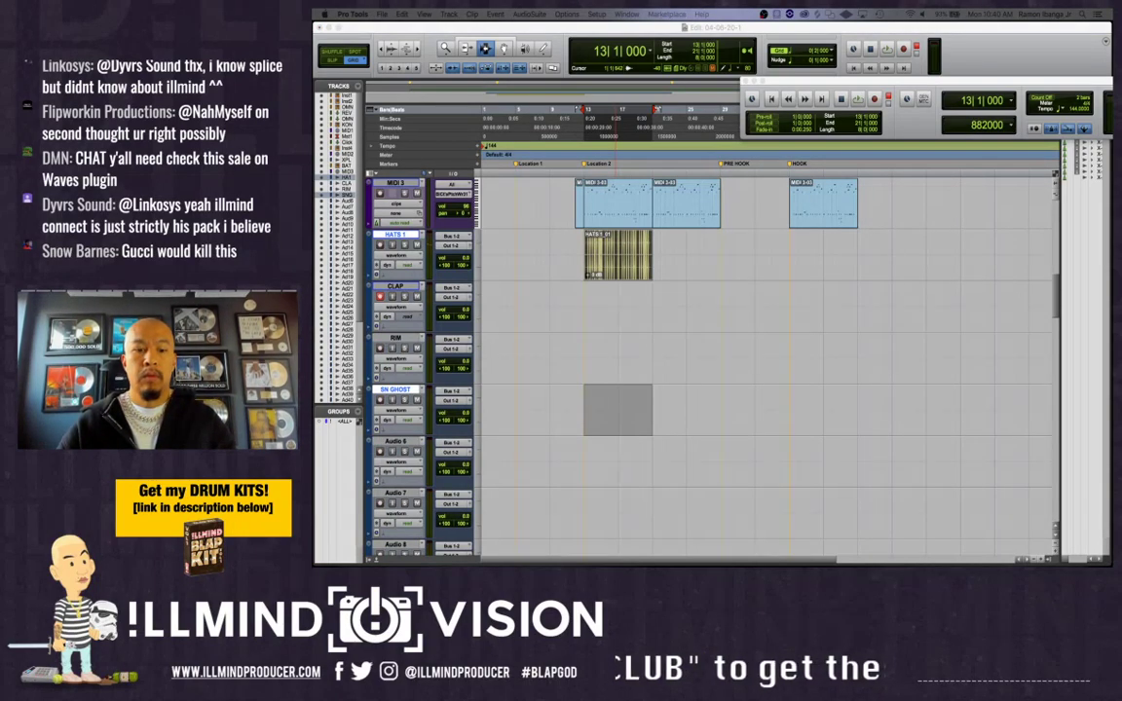
Record the clap onto the CLAP track from bar 13 to bar 21 and rename the Audio 6 track as OPEN HATS
key(super+space)
scroll(534, 343, down, 1)
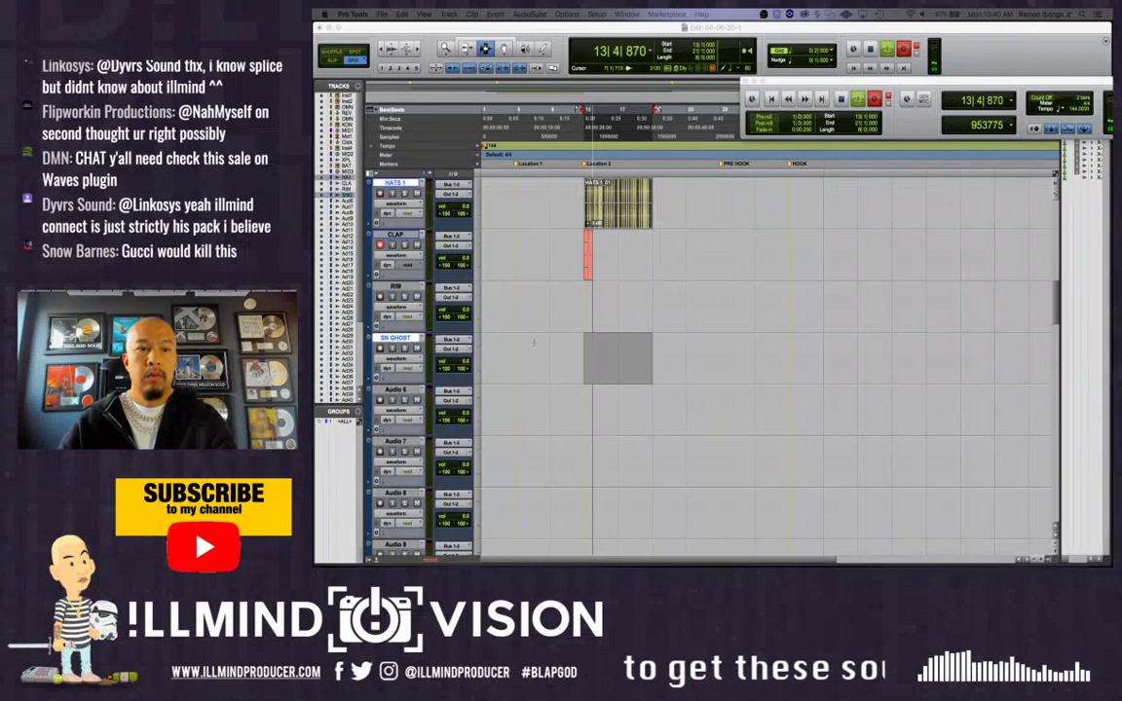
double_click(396, 389)
text(OPEN)
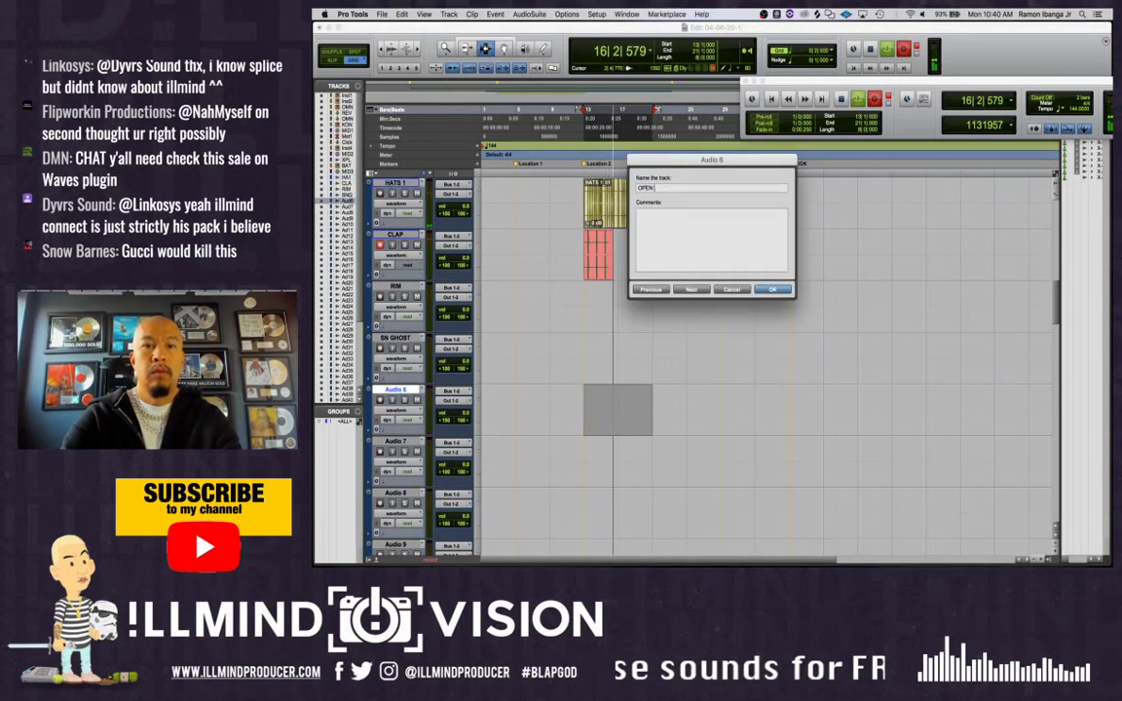
text( HATS)
key(Return)
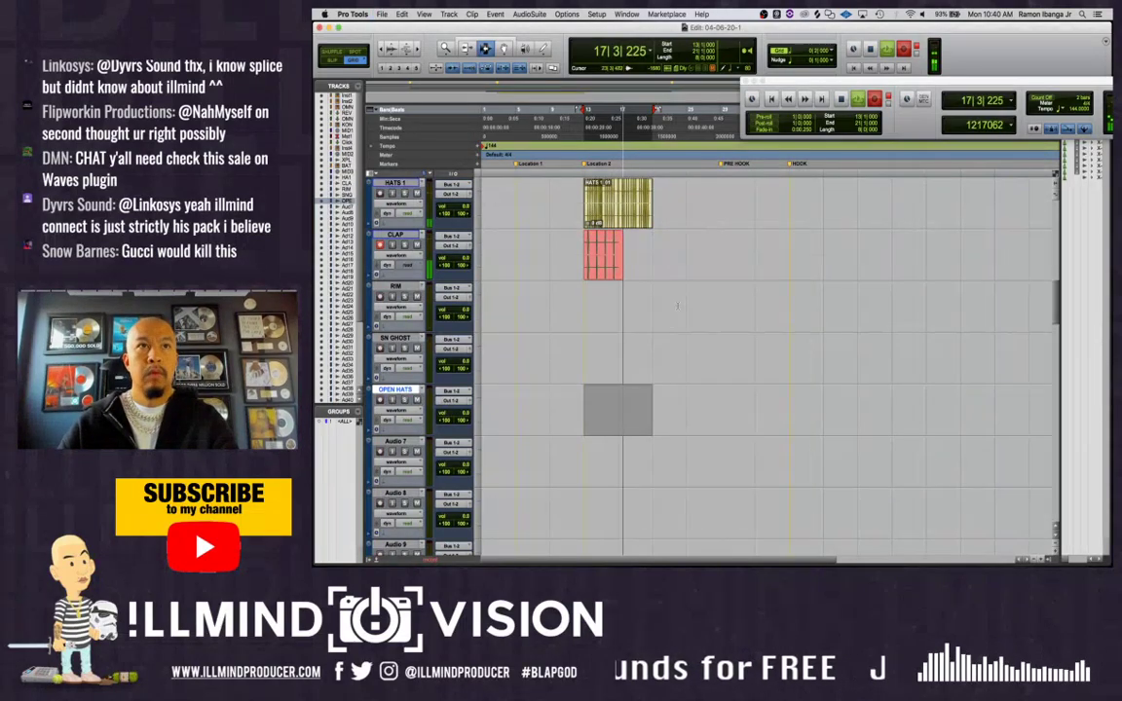
scroll(686, 356, up, 1)
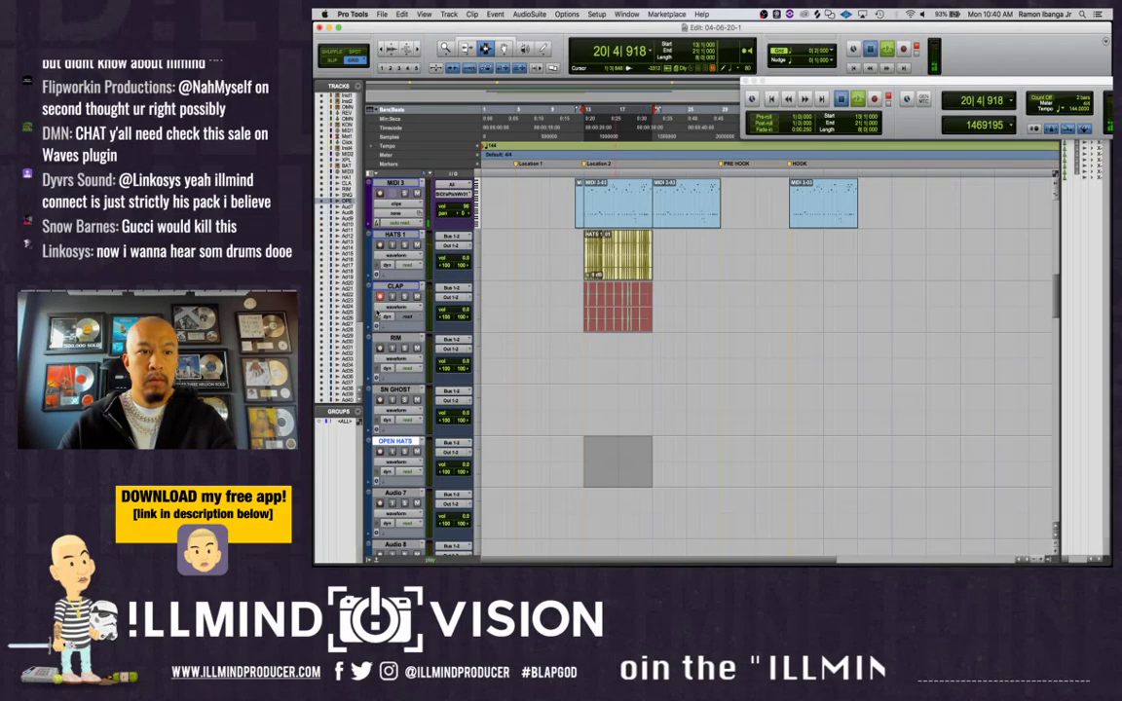
key(space)
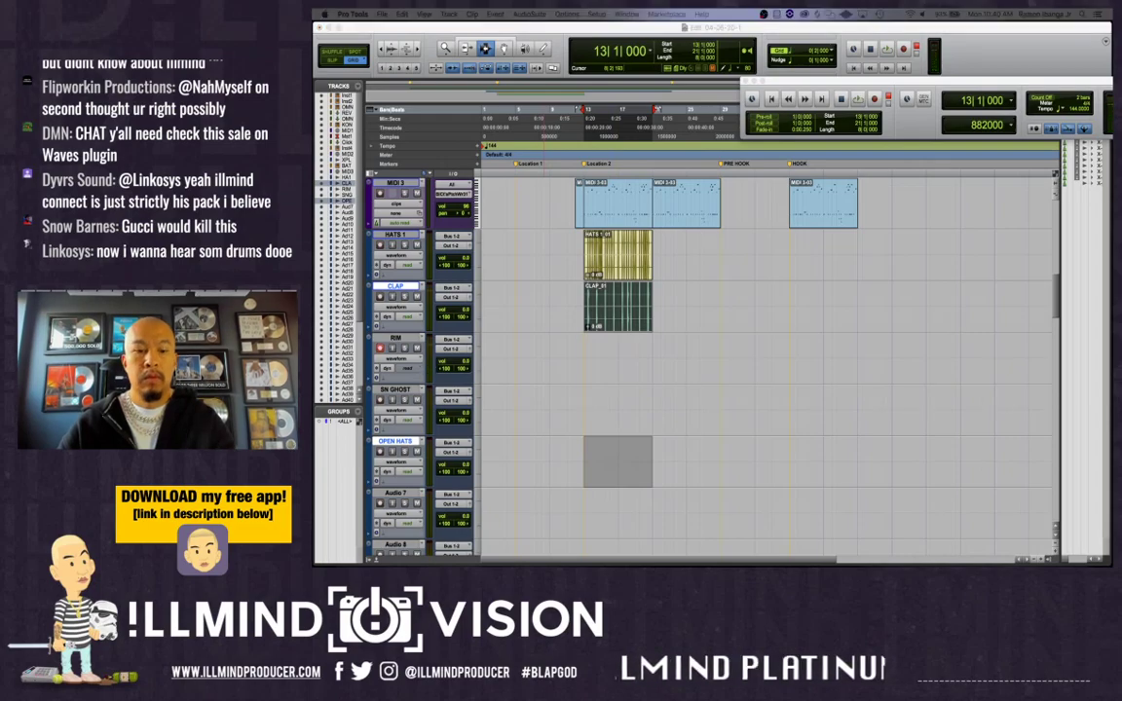
Record the rim onto the RIM track and the ghost snare onto SN GHOST, each from bar 13 to bar 21
key(space)
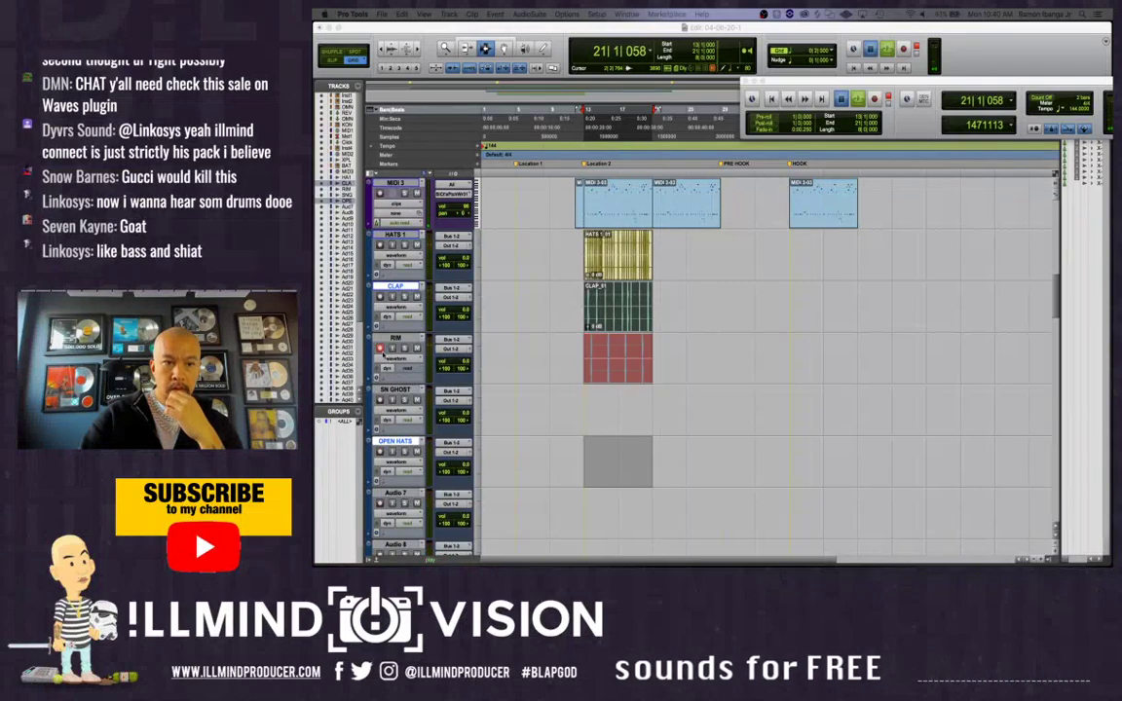
key(space)
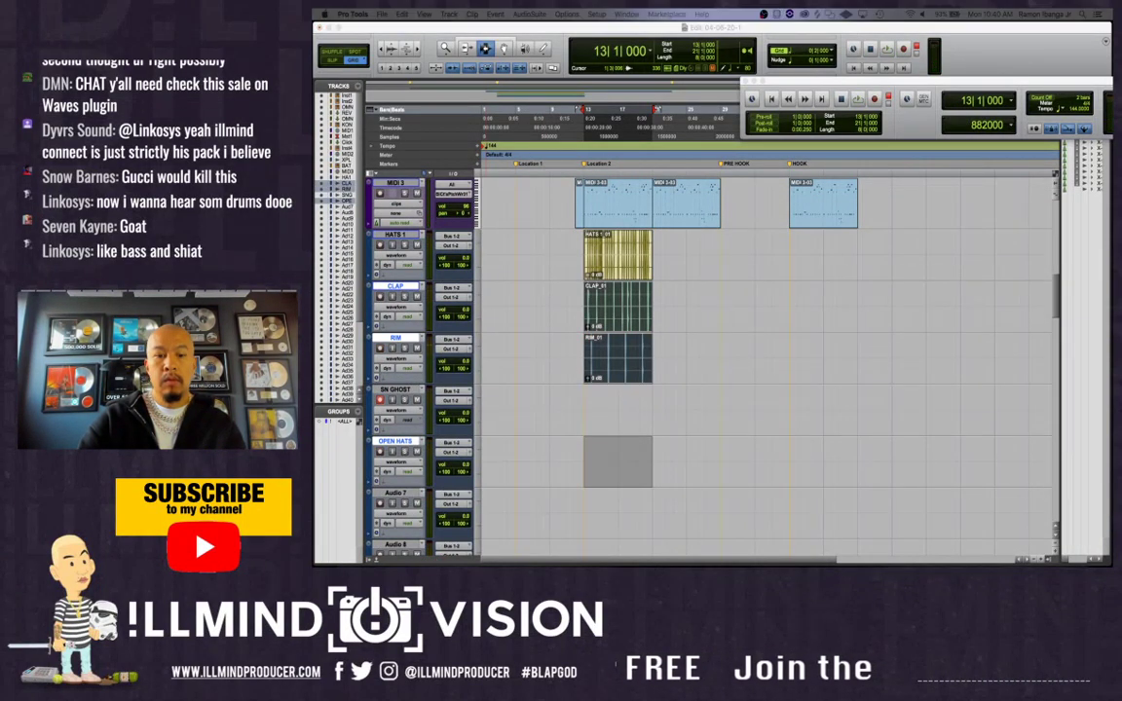
key(super+space)
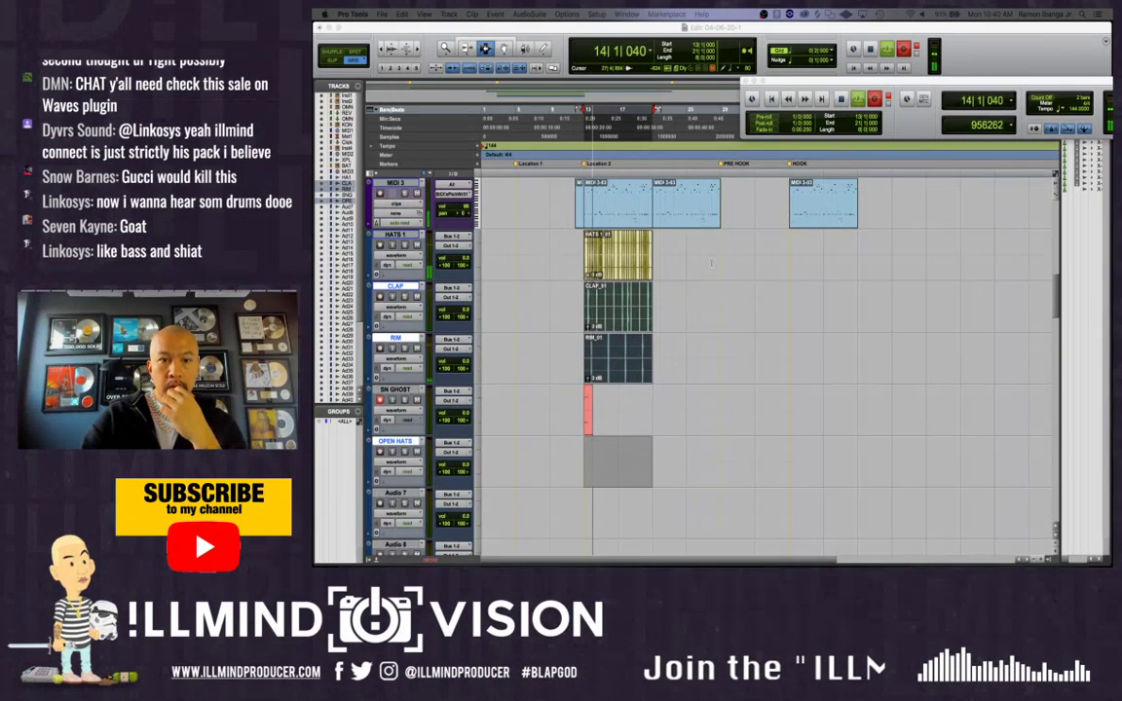
scroll(687, 316, down, 3)
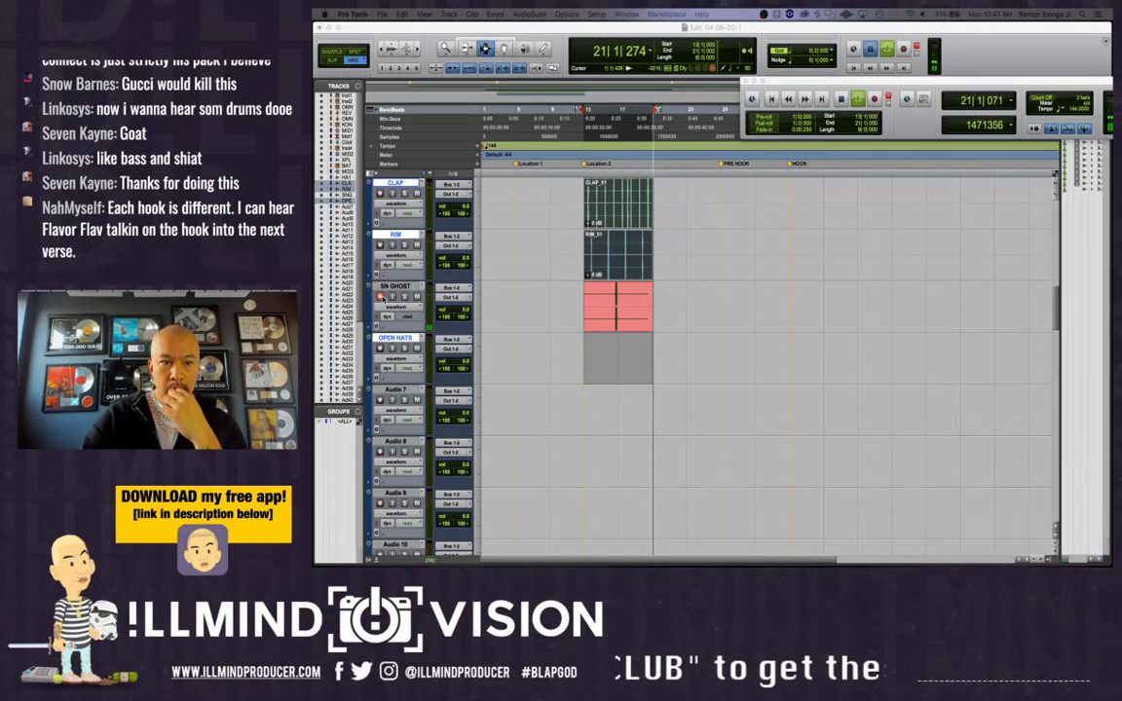
key(space)
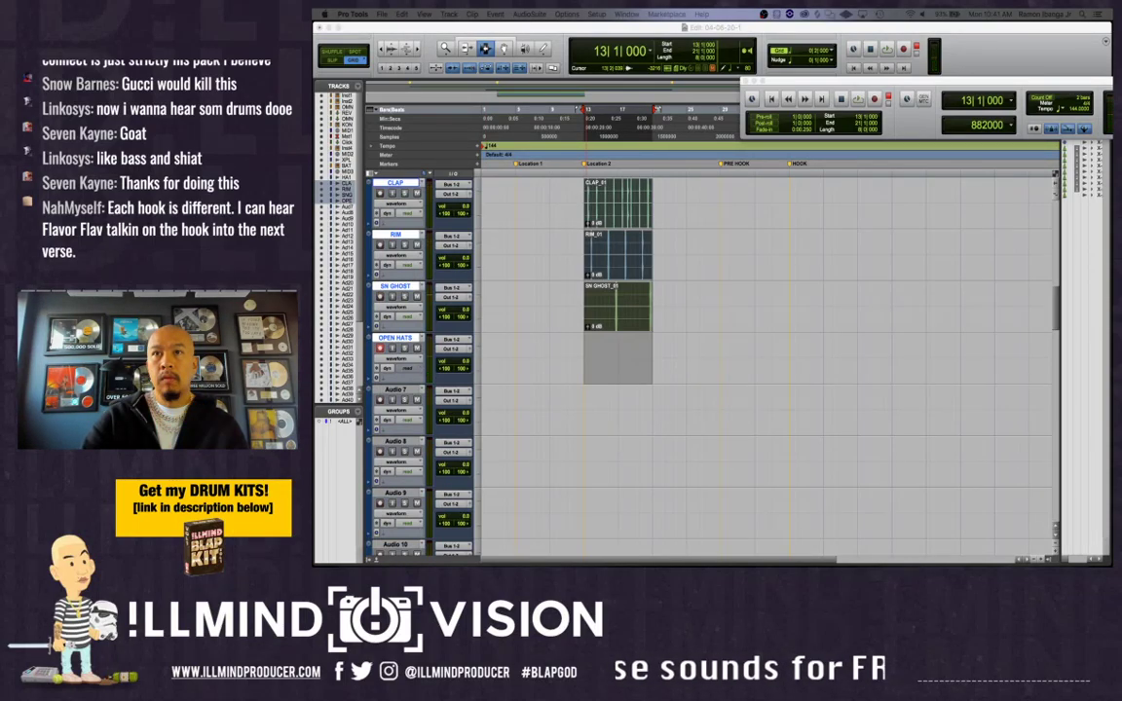
Record the open hats onto the OPEN HATS track from bar 13 to bar 21
key(super+space)
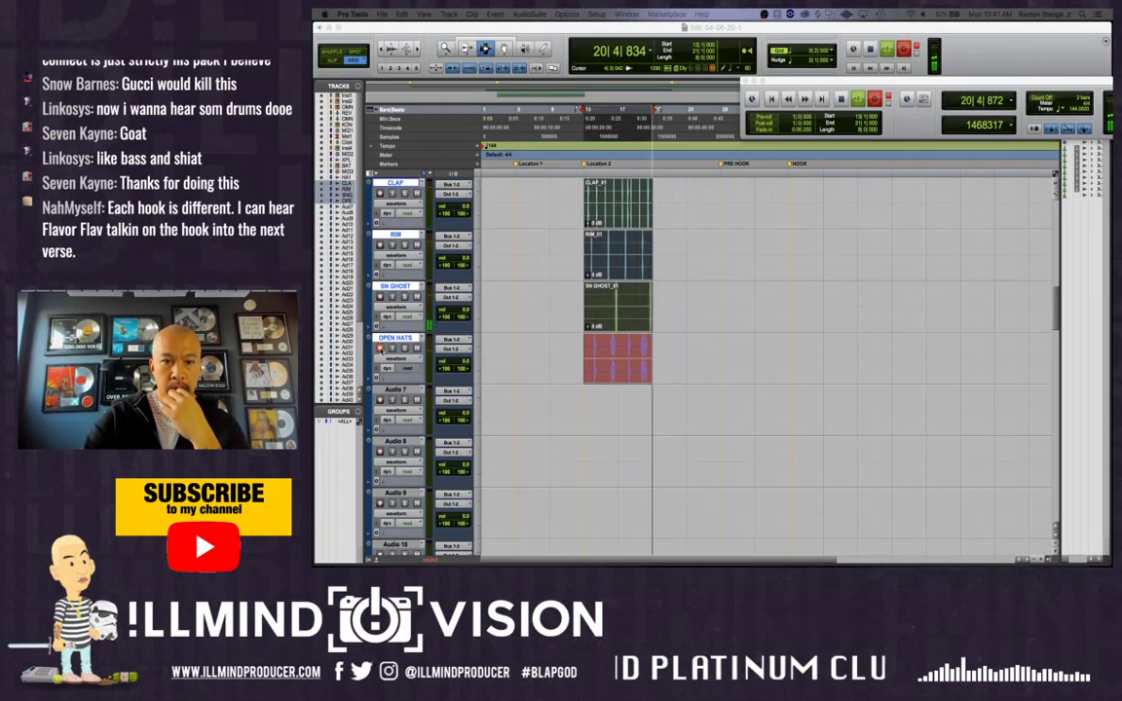
key(space)
click(381, 349)
Separate the SN GHOST clip from 16|3|000 to 17|1|000 and mute that segment
key(space)
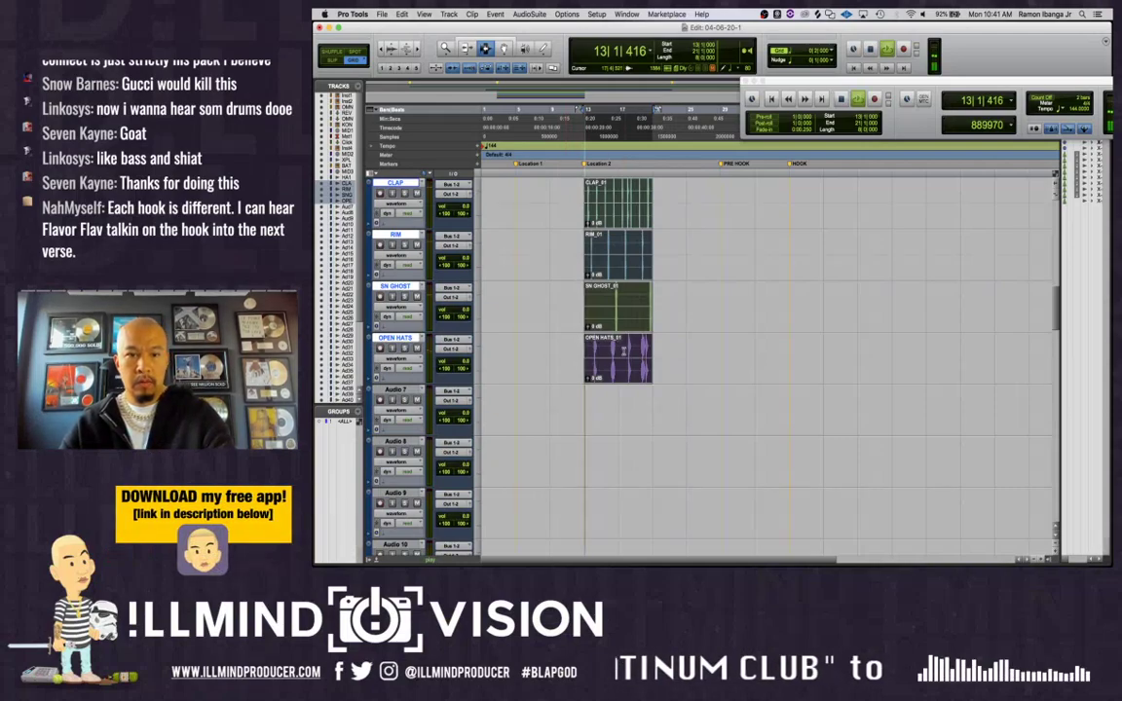
click(622, 350)
key(t)
key(t)
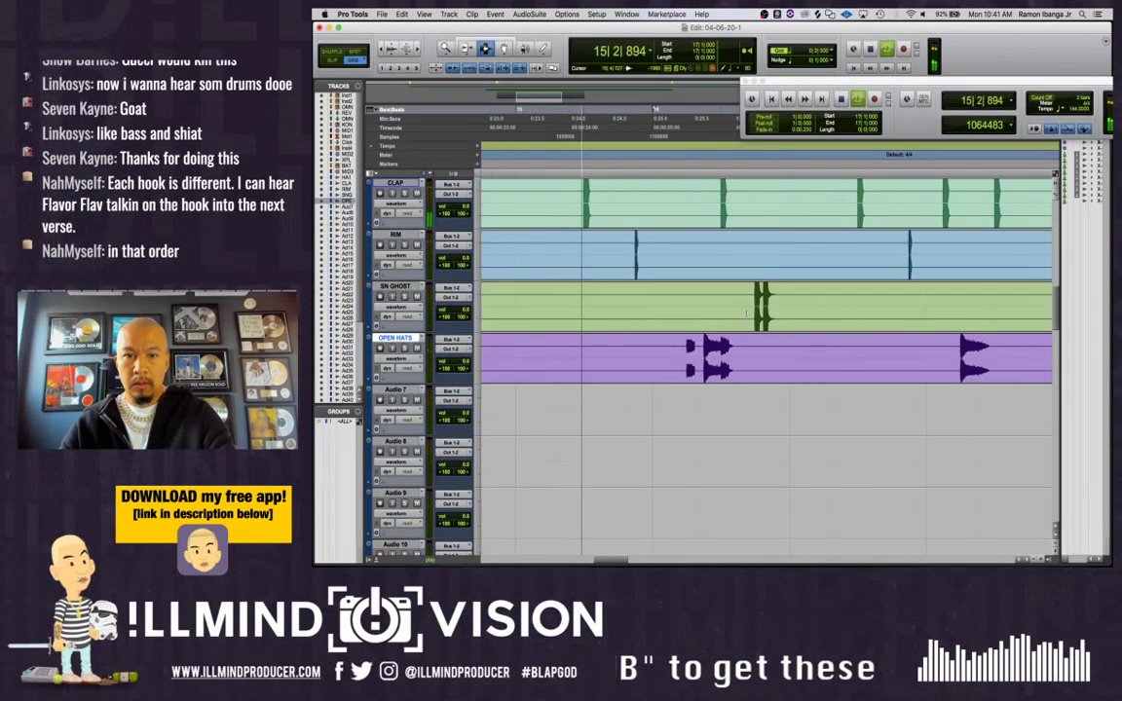
drag(723, 306, 789, 308)
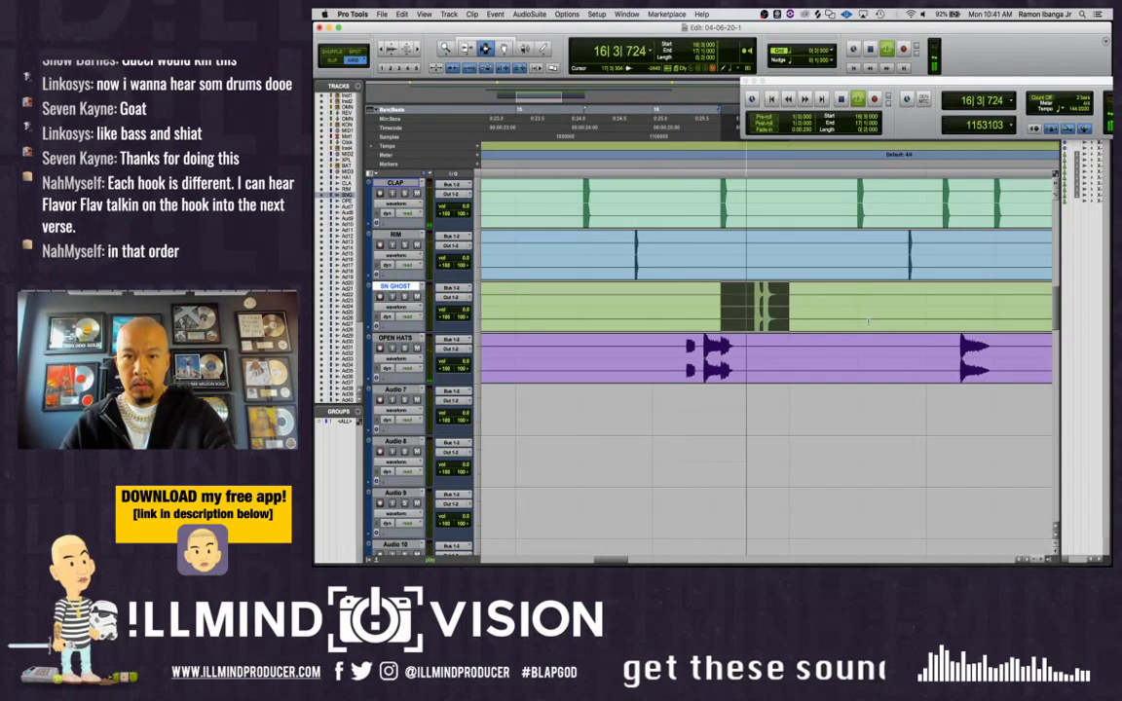
key(space)
key(super+e)
Play the edit back and set the grid value to a 1/16 note (0|0|240)
key(space)
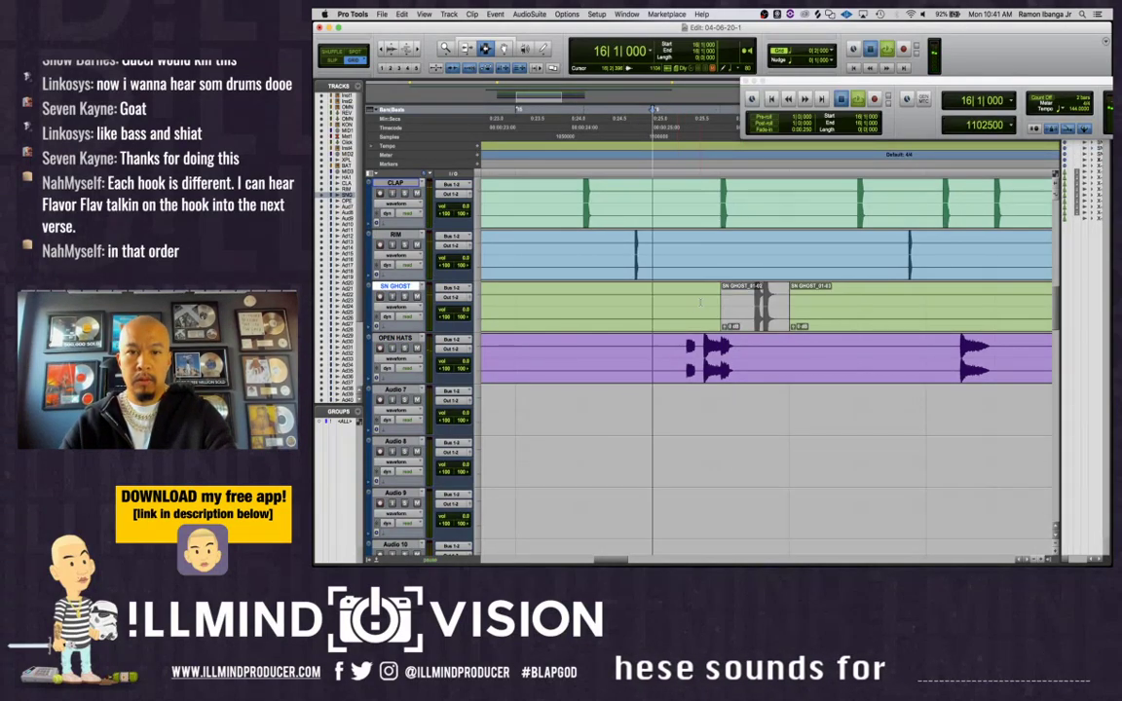
scroll(834, 258, up, 4)
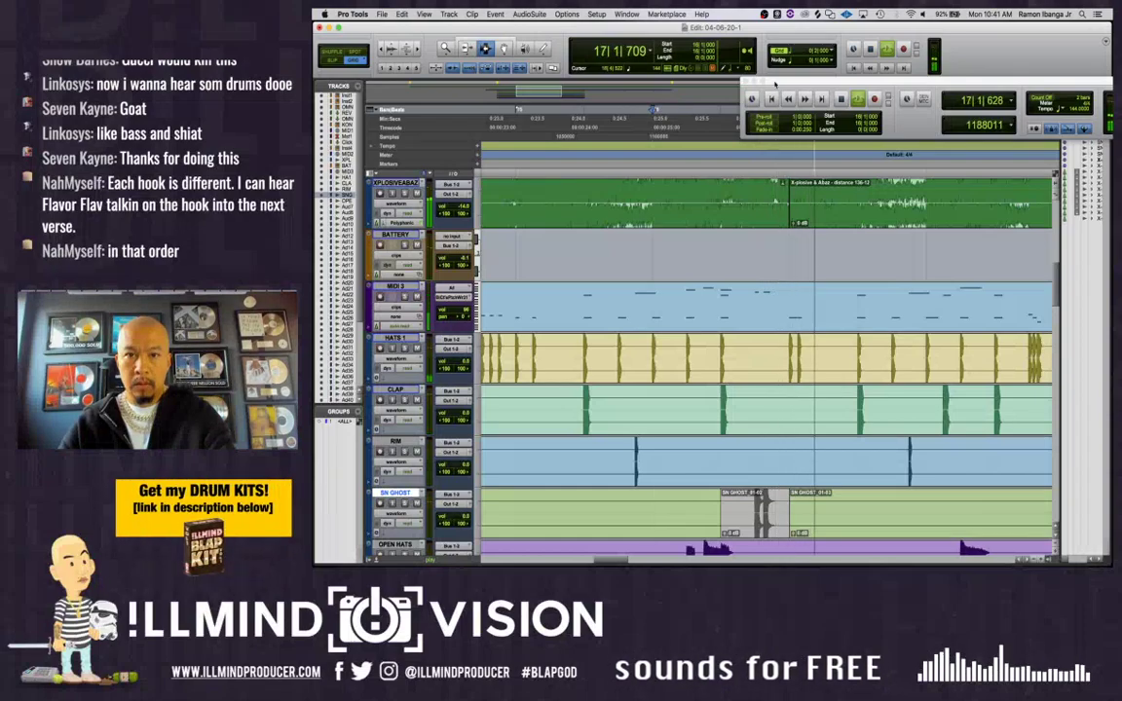
key(space)
click(814, 51)
click(816, 69)
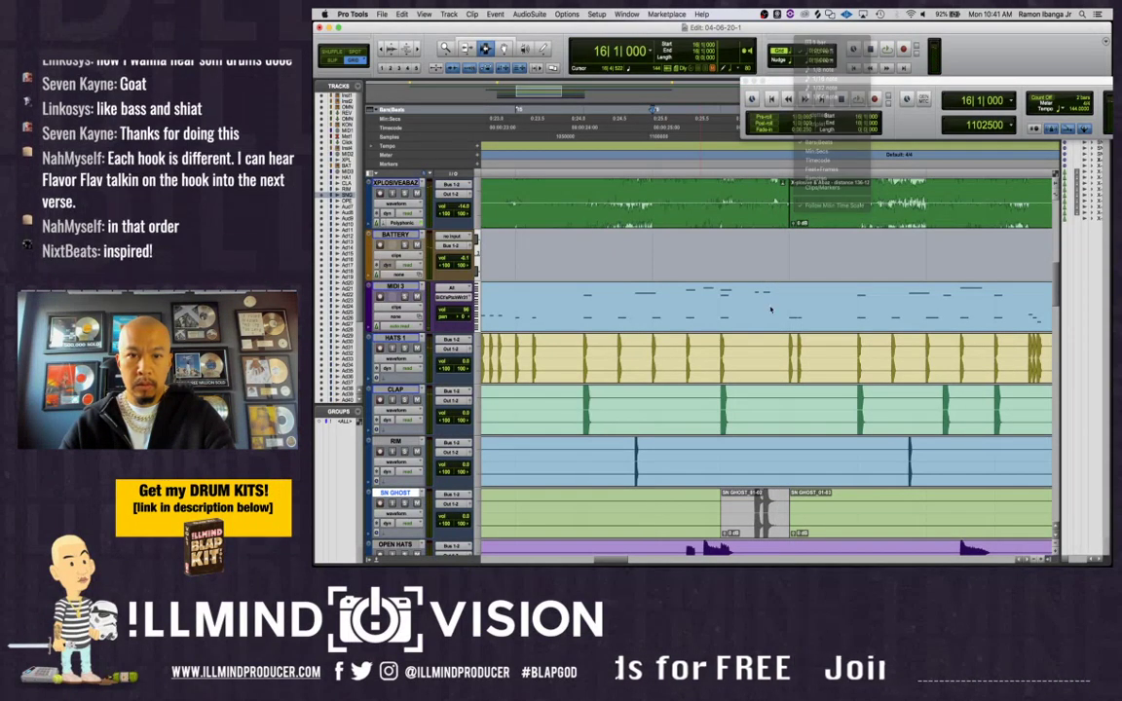
Mute all the drum clips on the MIDI 3 track
click(761, 299)
click(597, 341)
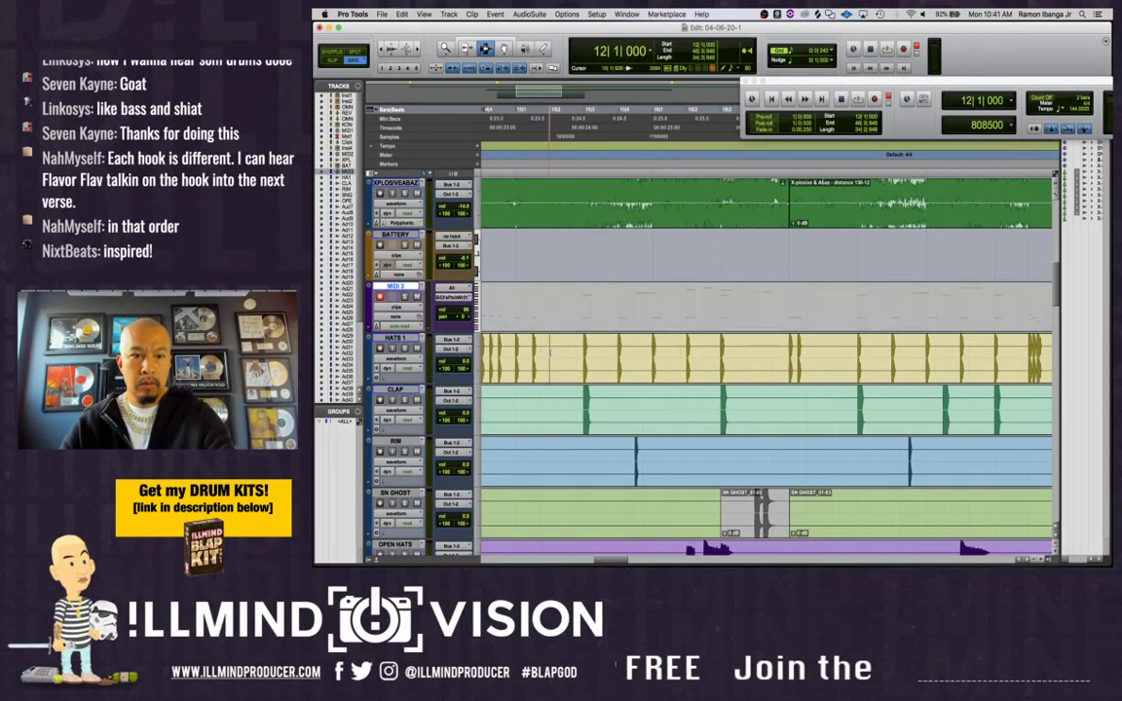
key(space)
Separate the hat hit at 16|1|000 on HATS 1, paste copies on the following 1/16 notes and play the result
scroll(697, 363, down, 3)
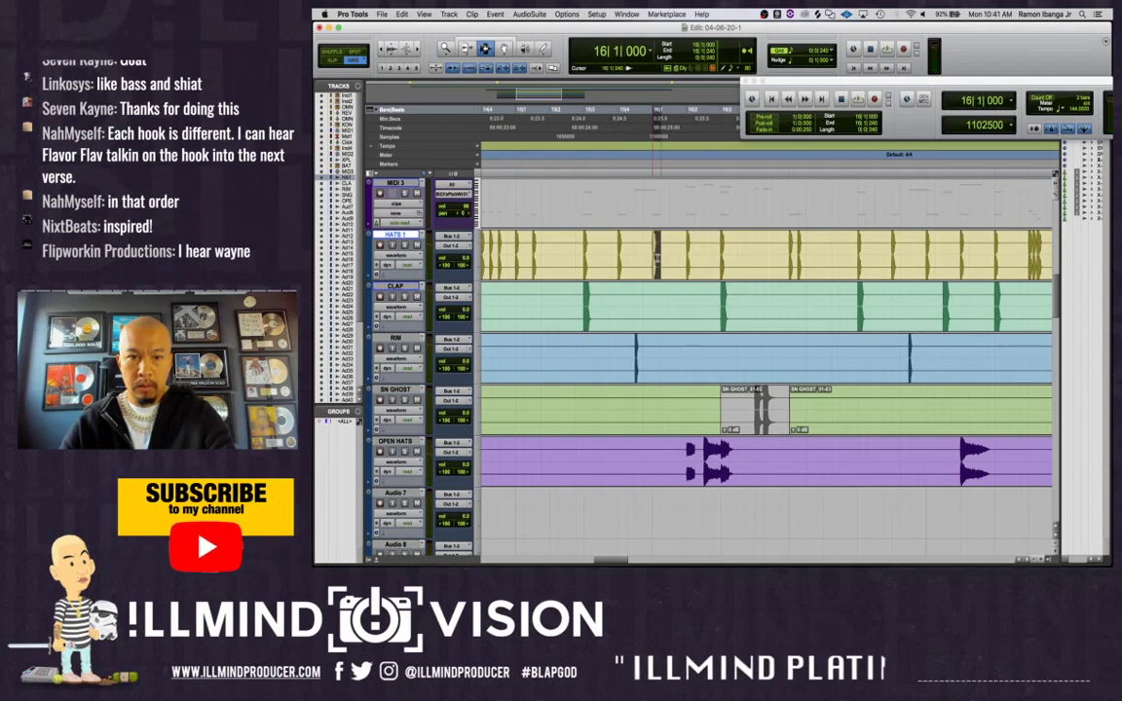
key(super+e)
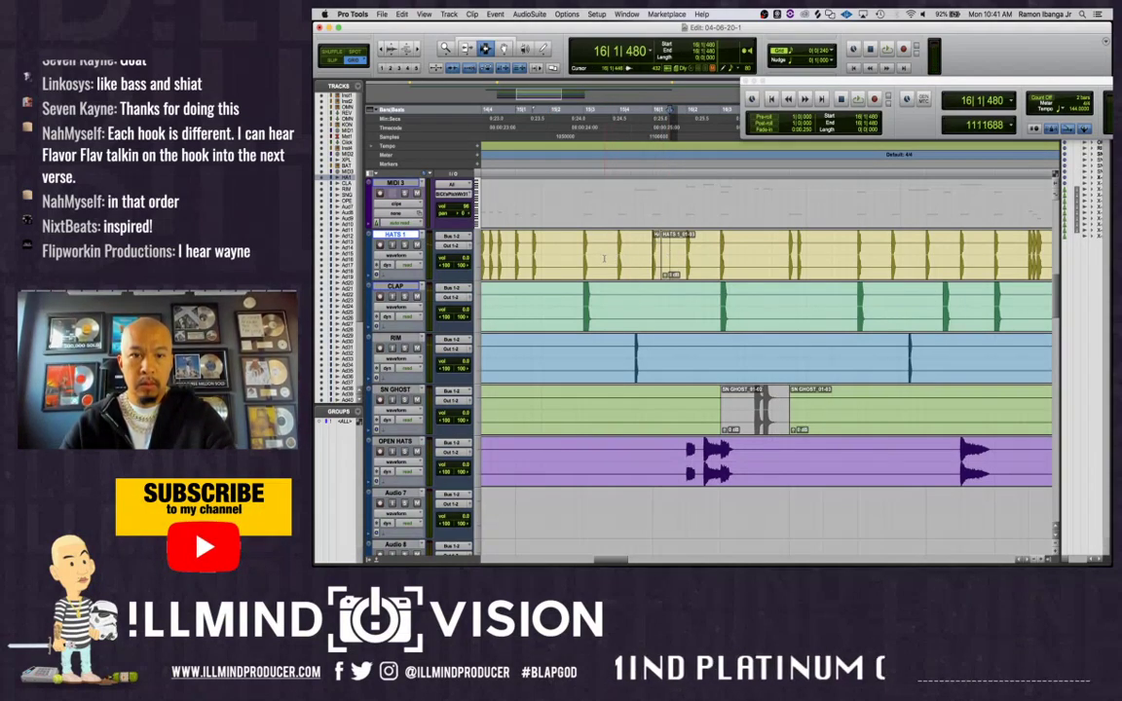
key(super+v)
click(604, 259)
key(space)
key(space)
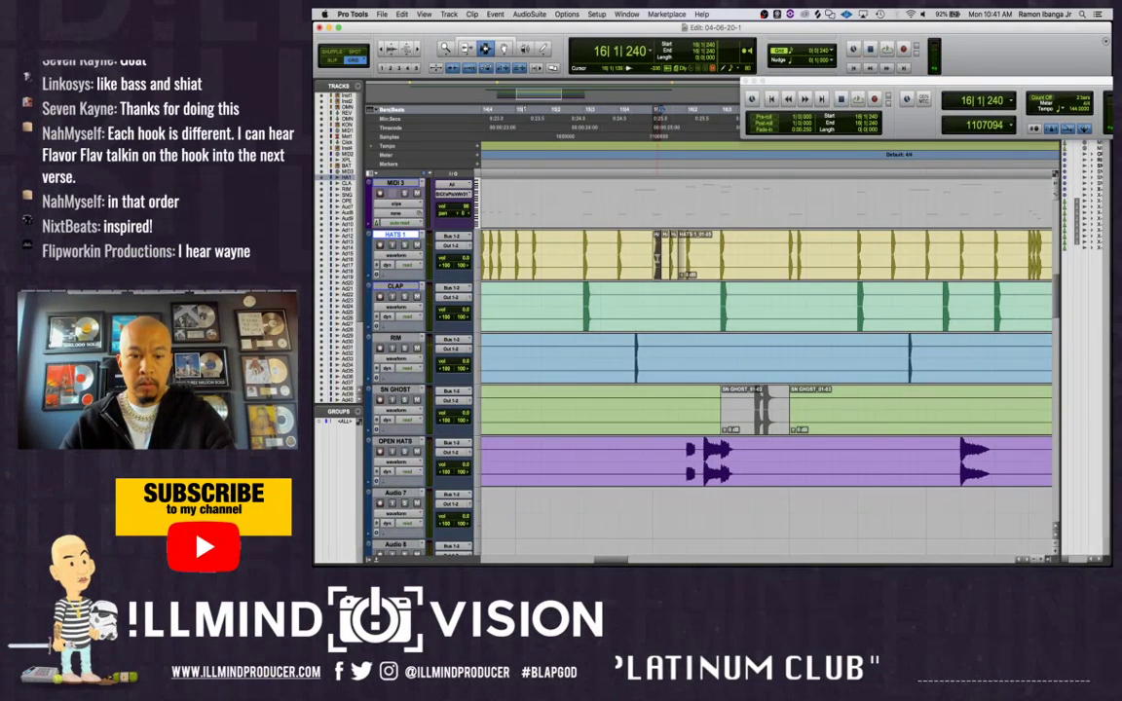
key(space)
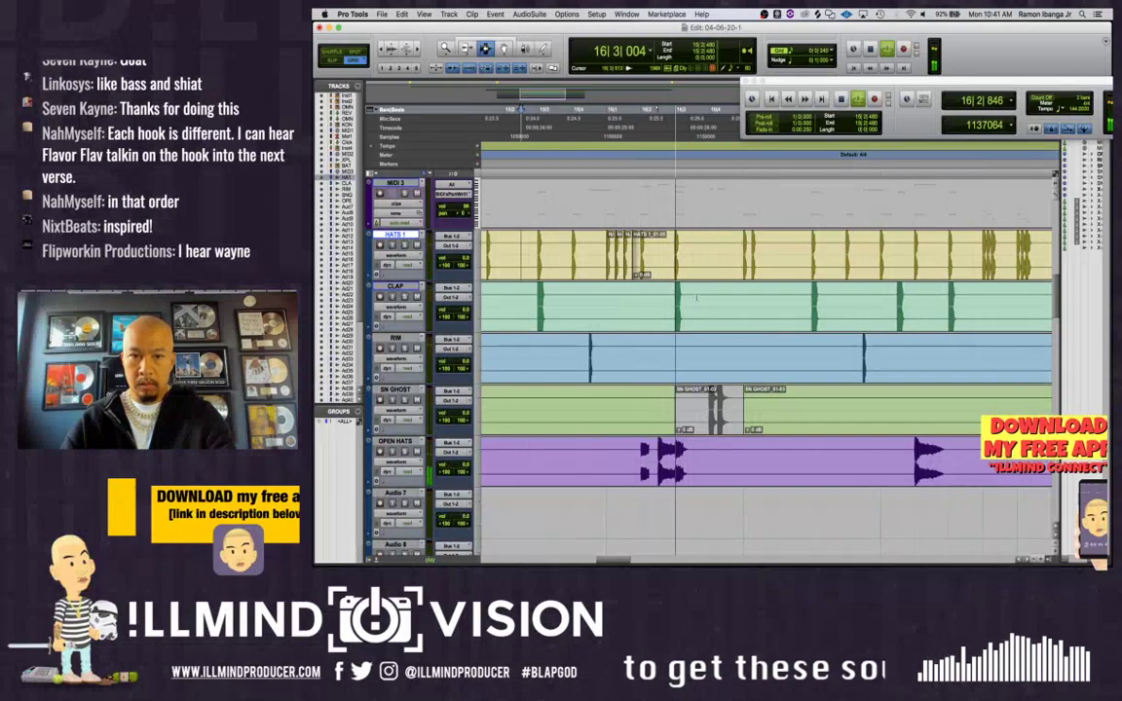
key(space)
Separate the clap hit from 16|3|000 to 16|3|240 on the CLAP track and paste a copy at 16|4|000
click(678, 303)
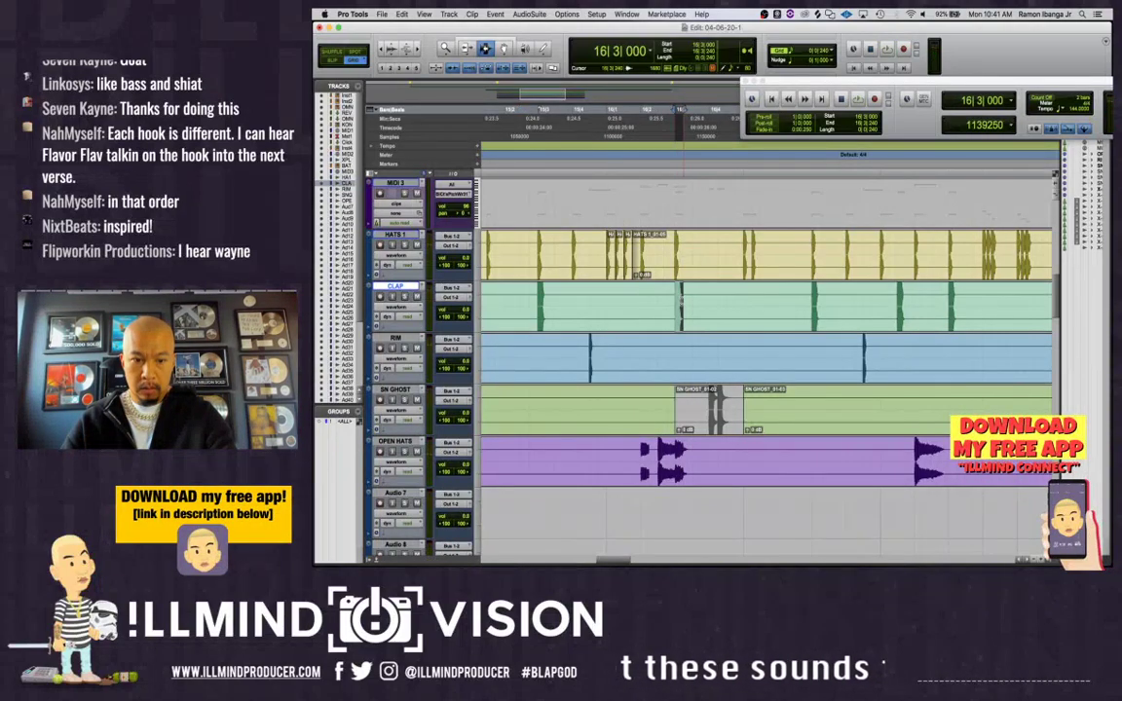
key(super+e)
click(708, 301)
key(super+e)
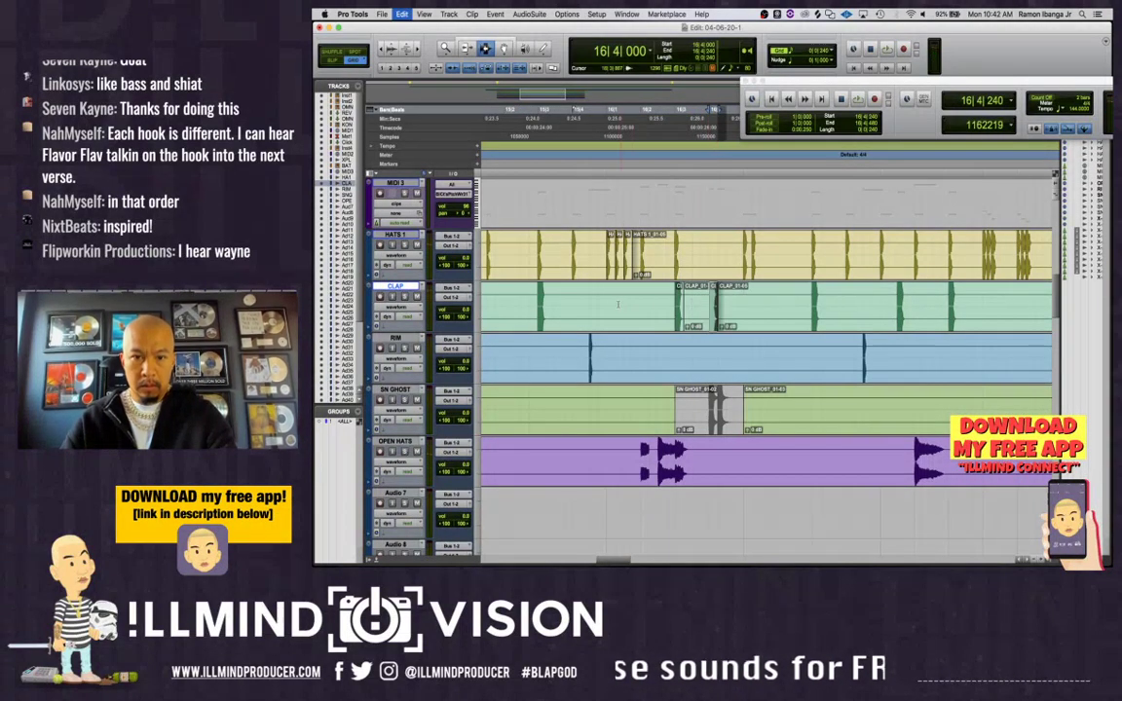
Play back the edited clap hits, then the whole drum section from 13|1|000
key(space)
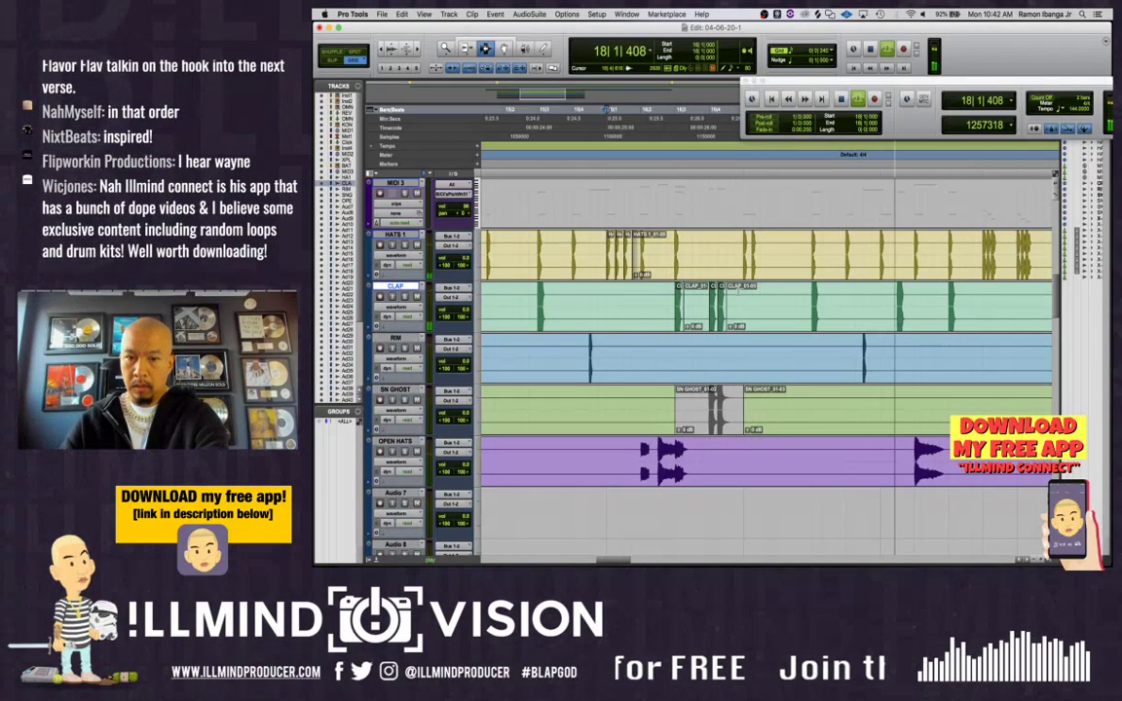
key(super+[)
key(super+[)
key(space)
key(space)
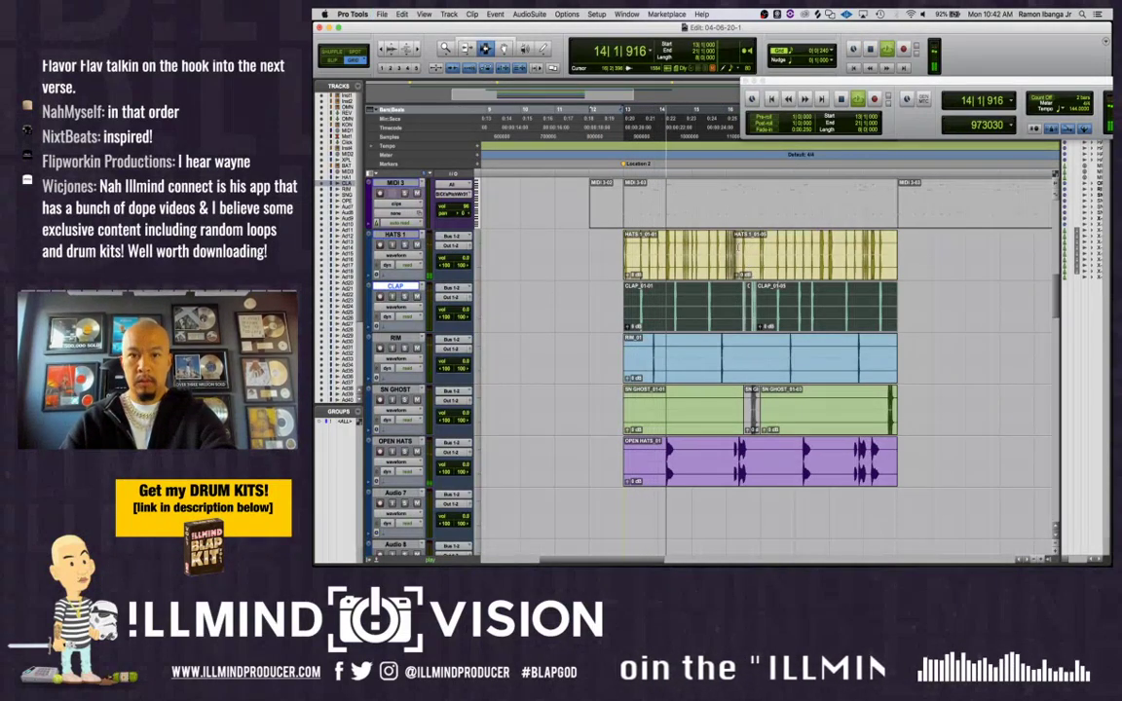
Separate the HATS 1 section from 16|1|000 to 16|2|720 into its own clip and copy it
click(753, 247)
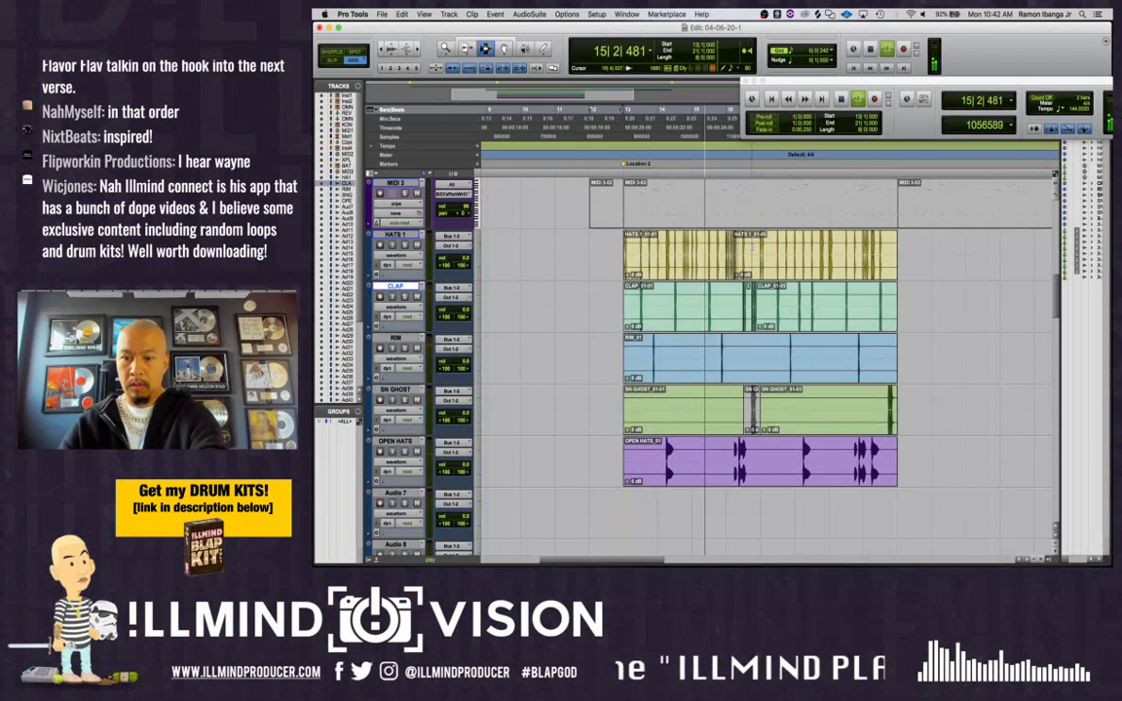
key(t)
key(t)
drag(665, 252, 725, 250)
key(super+e)
key(super+c)
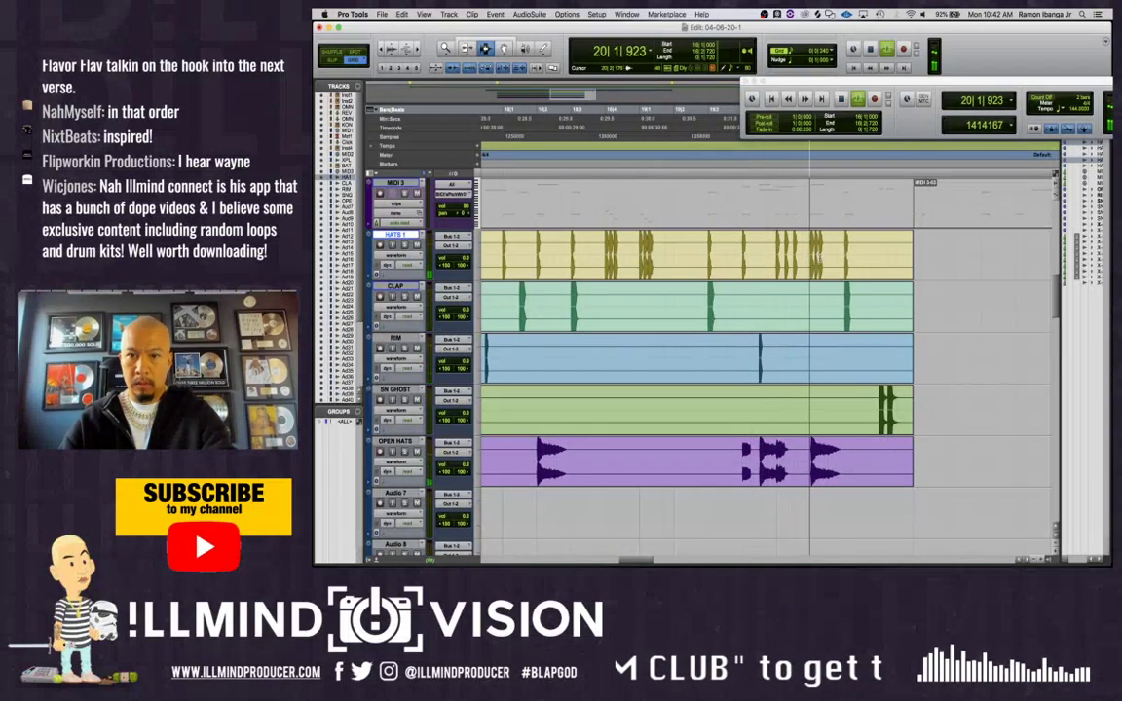
key(r)
key(r)
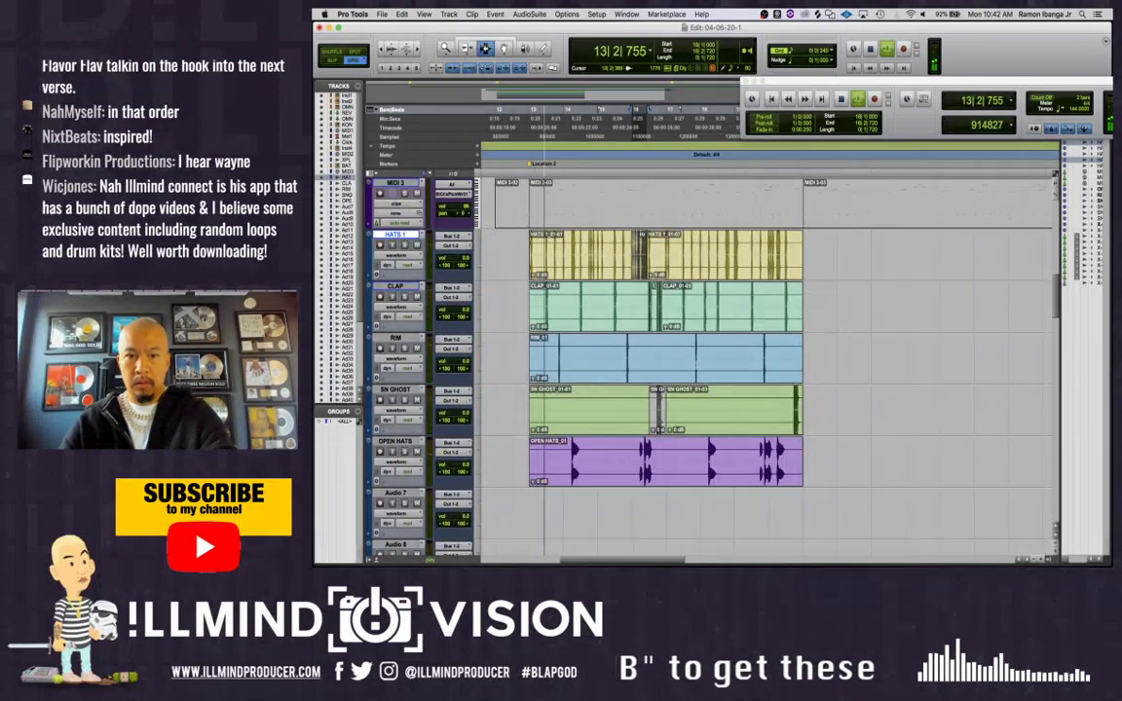
Set the grid value to a 1/2 note (0|2|000) and duplicate the clips of all five drum tracks from 13|1|000 to 21|1|000
triple_click(673, 307)
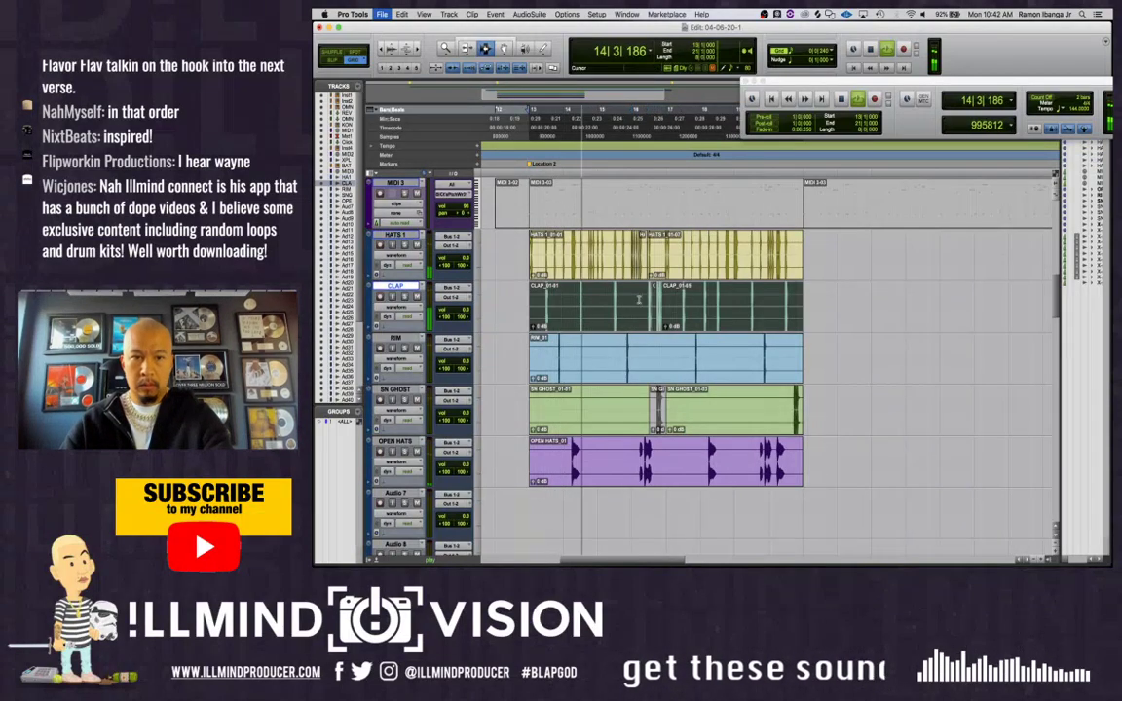
click(828, 51)
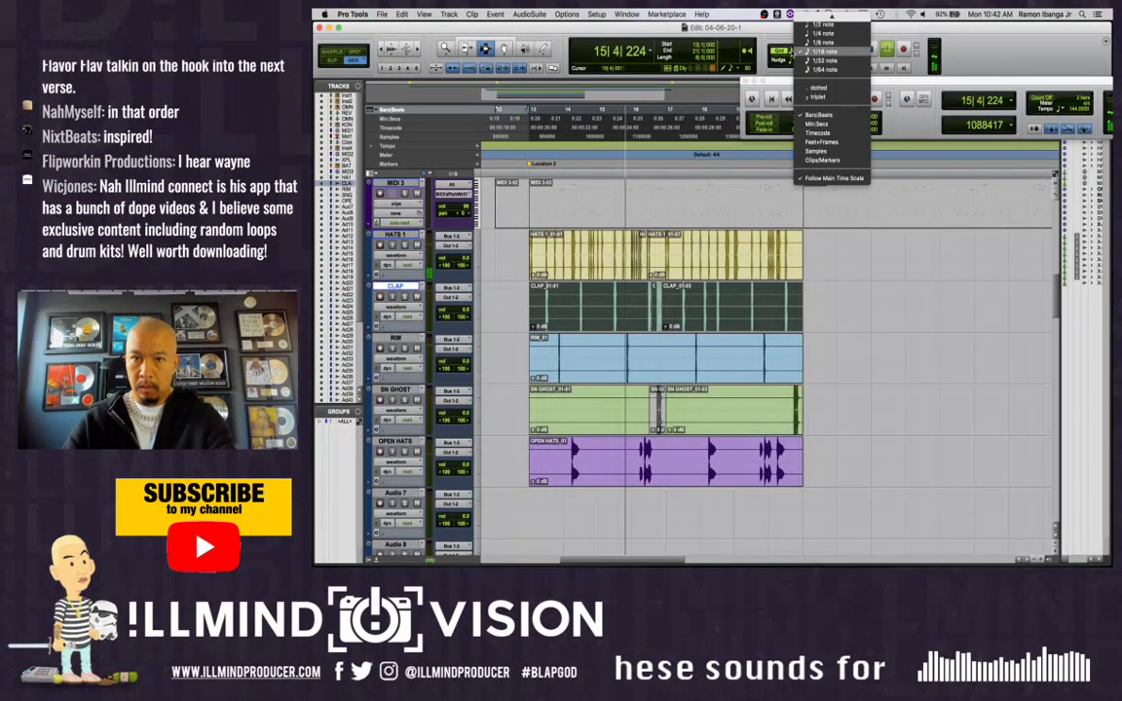
click(684, 27)
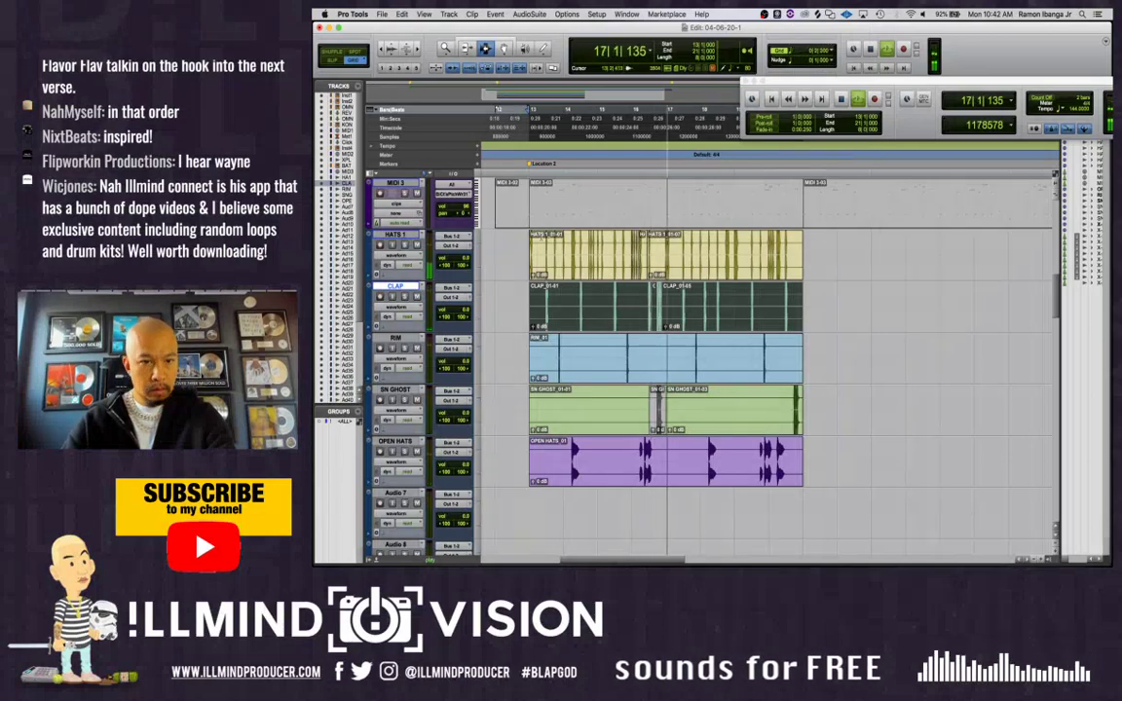
drag(533, 255, 798, 464)
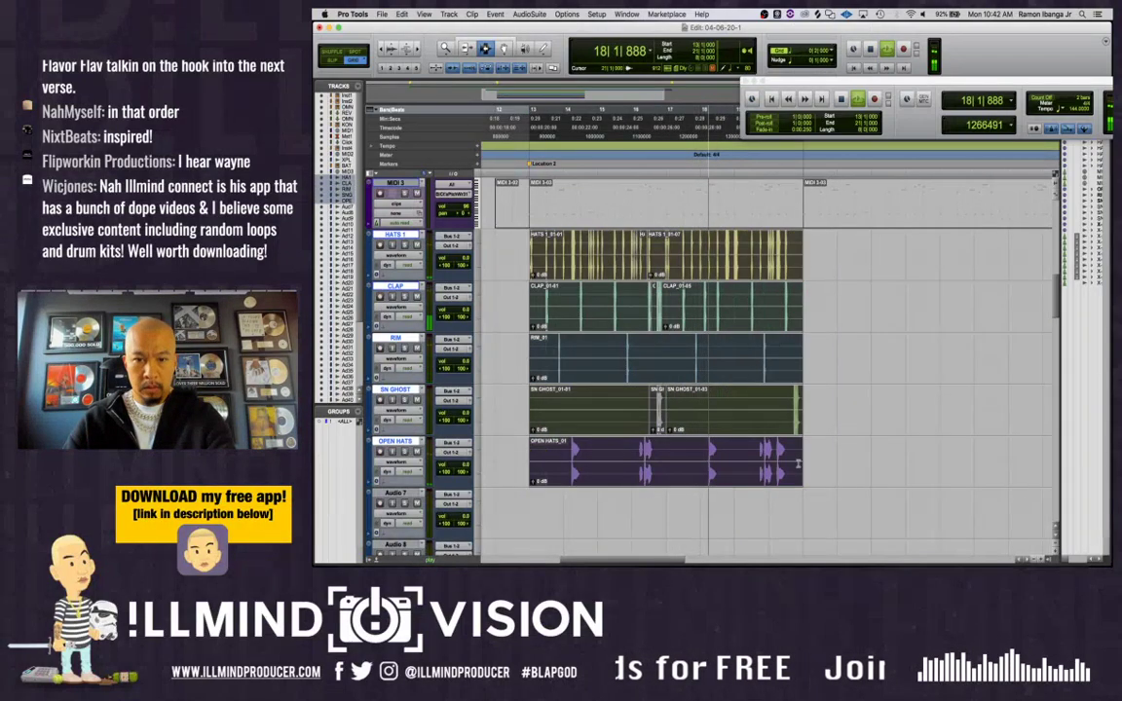
key(super+d)
key(r)
key(r)
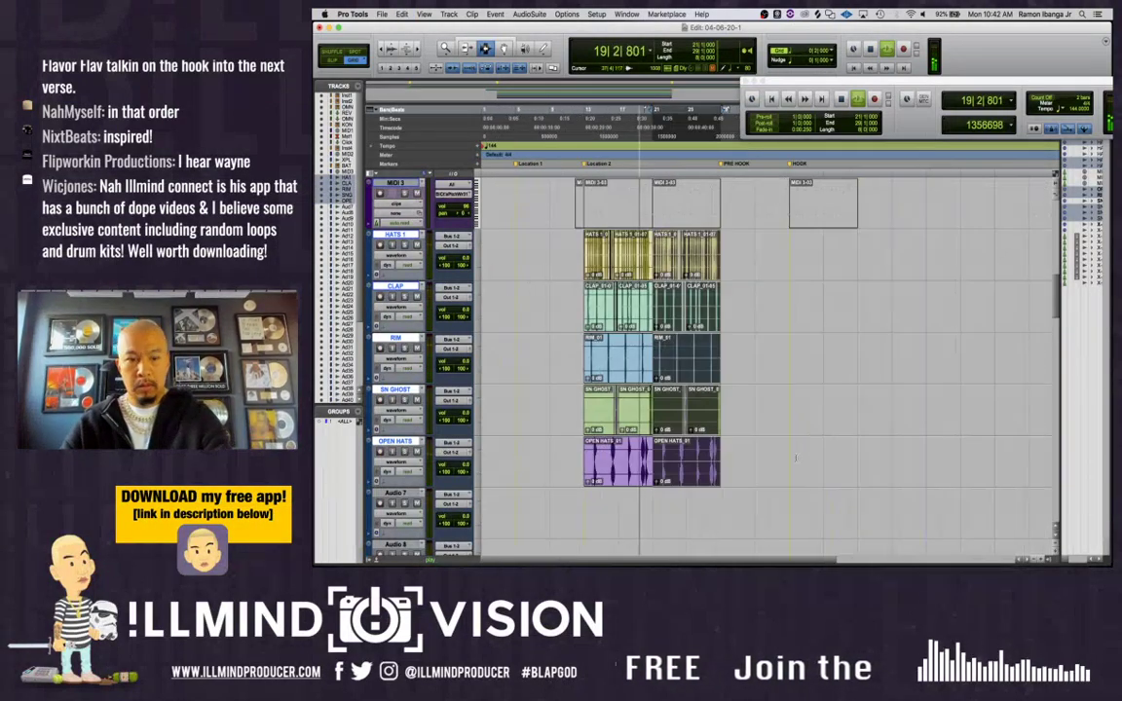
Save the session and select the duplicated OPEN HATS clip that starts at 21|1|000
key(super+s)
key(super+a)
click(700, 458)
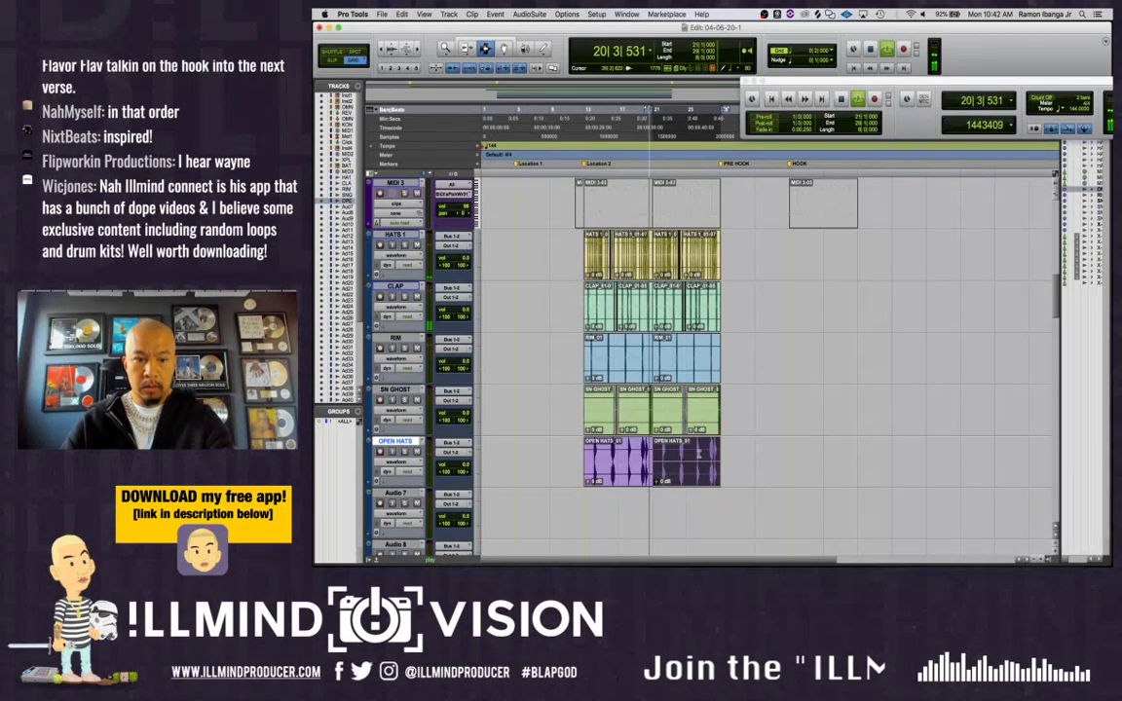
Move the Inst 1 track directly after OPEN HATS in the mixer and close the Transport window
key(super+equal)
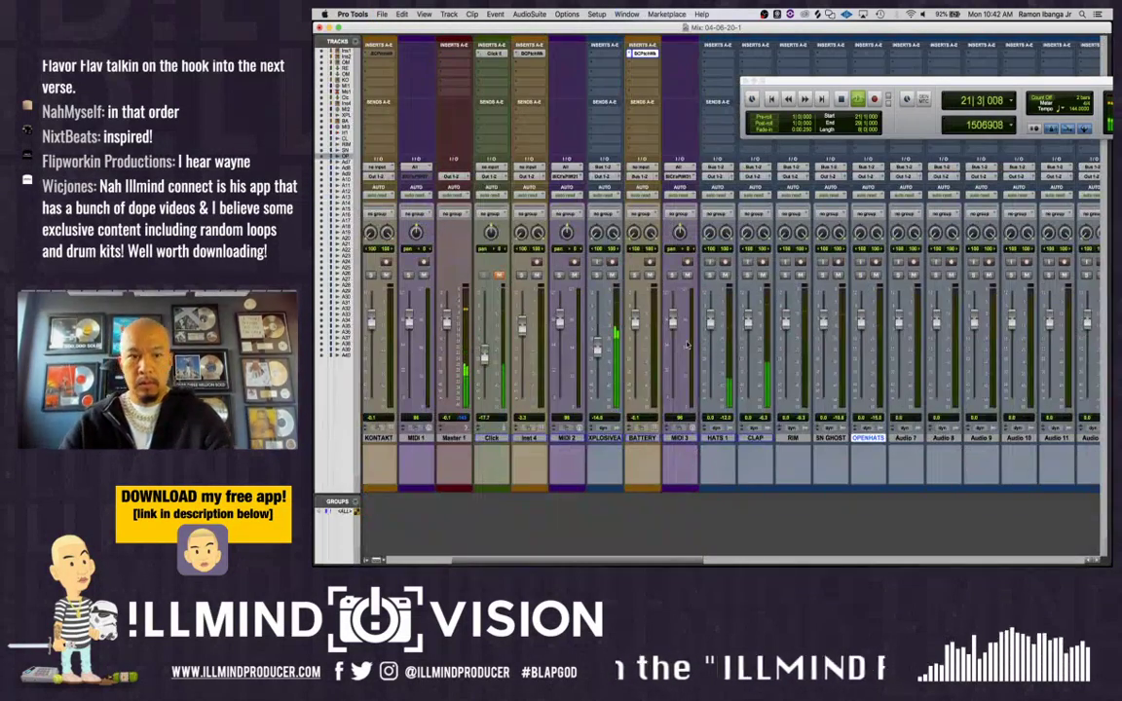
scroll(585, 443, left, 5)
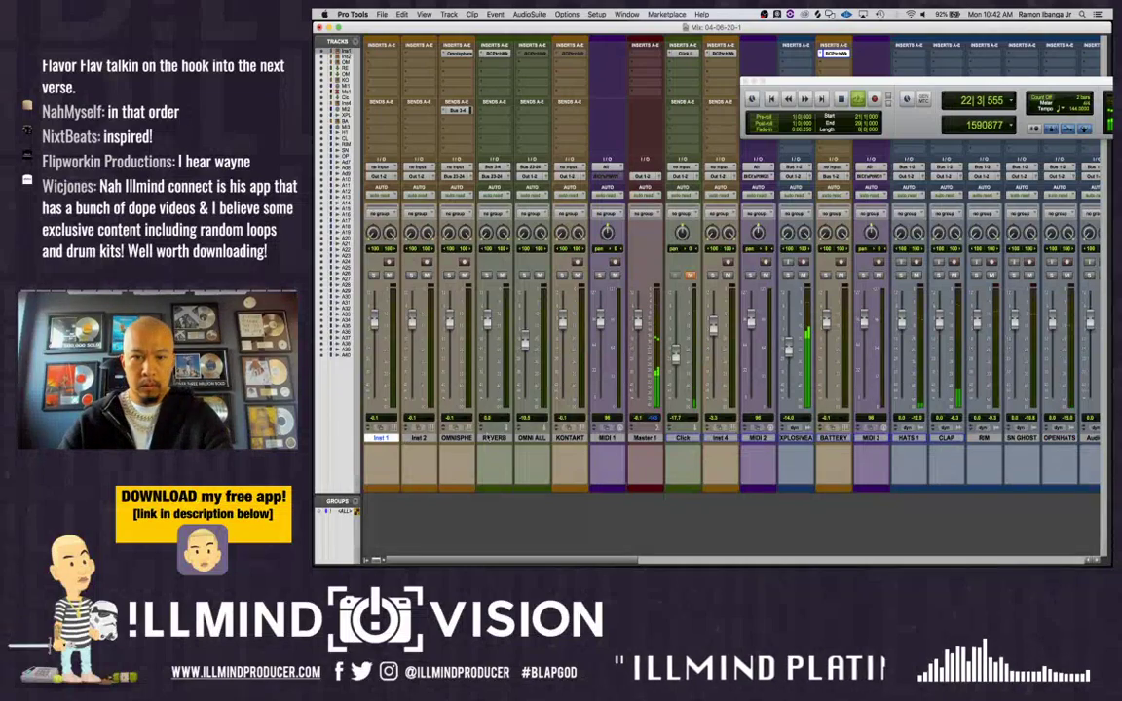
scroll(964, 389, right, 7)
drag(970, 332, 794, 438)
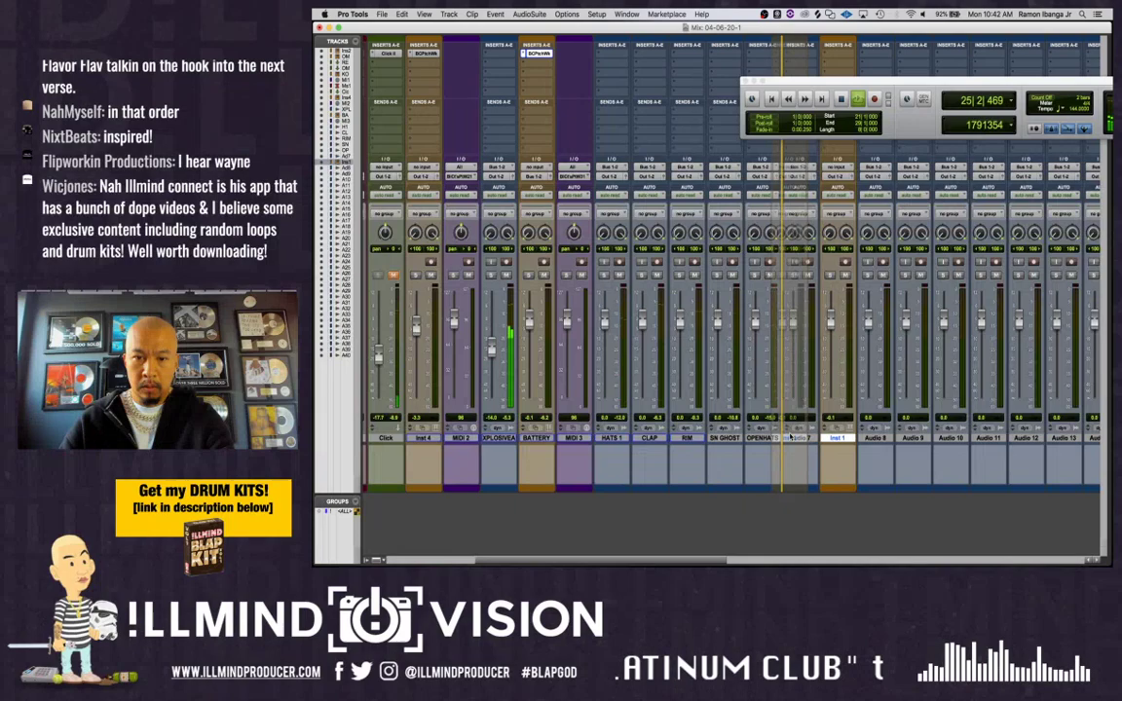
click(745, 82)
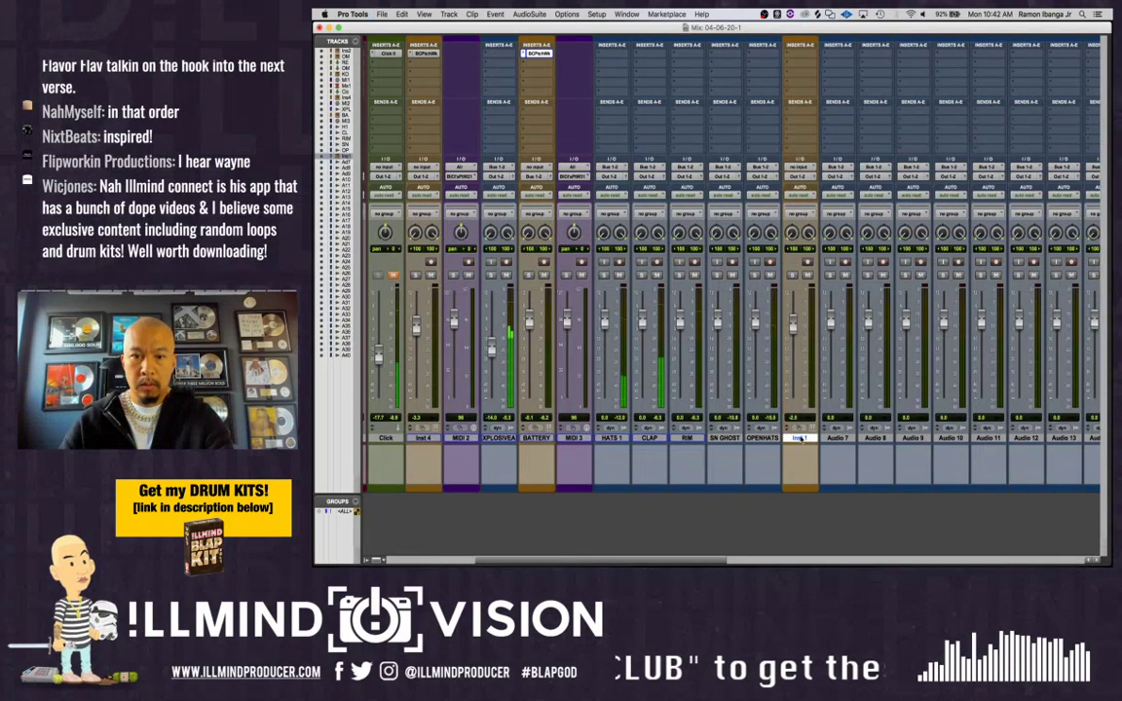
Insert the multichannel instrument plug-in Prophet V3 (stereo) on the first insert of Inst 1
click(801, 53)
mouse_move(833, 75)
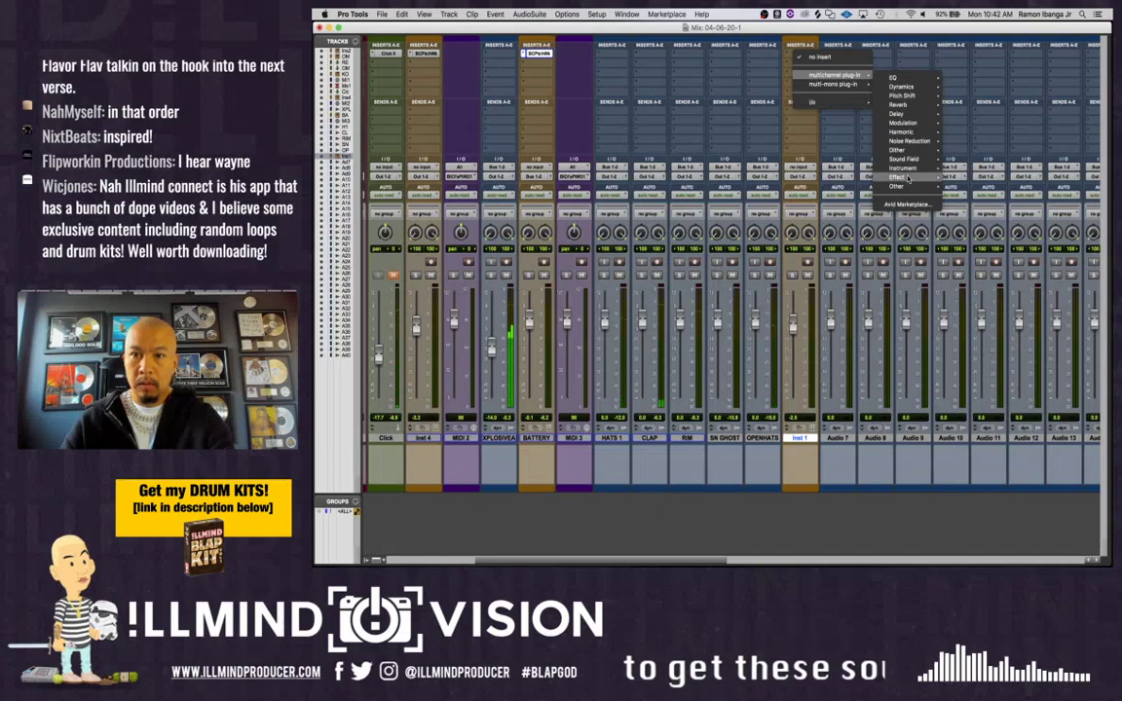
mouse_move(906, 167)
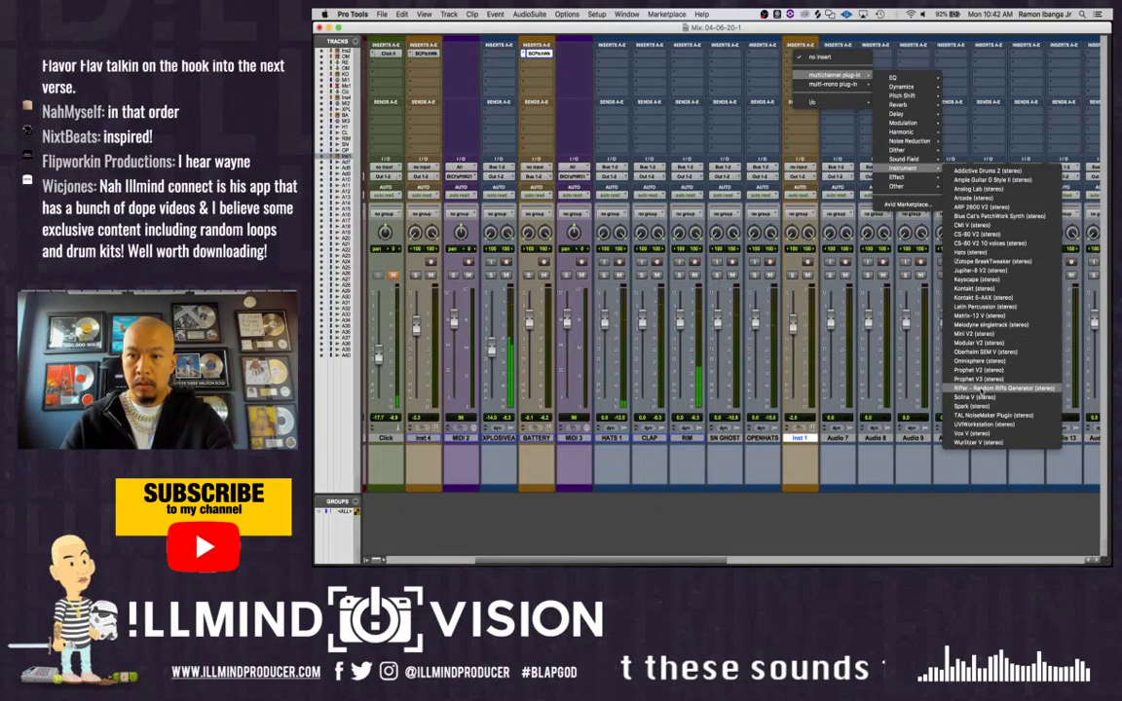
click(978, 378)
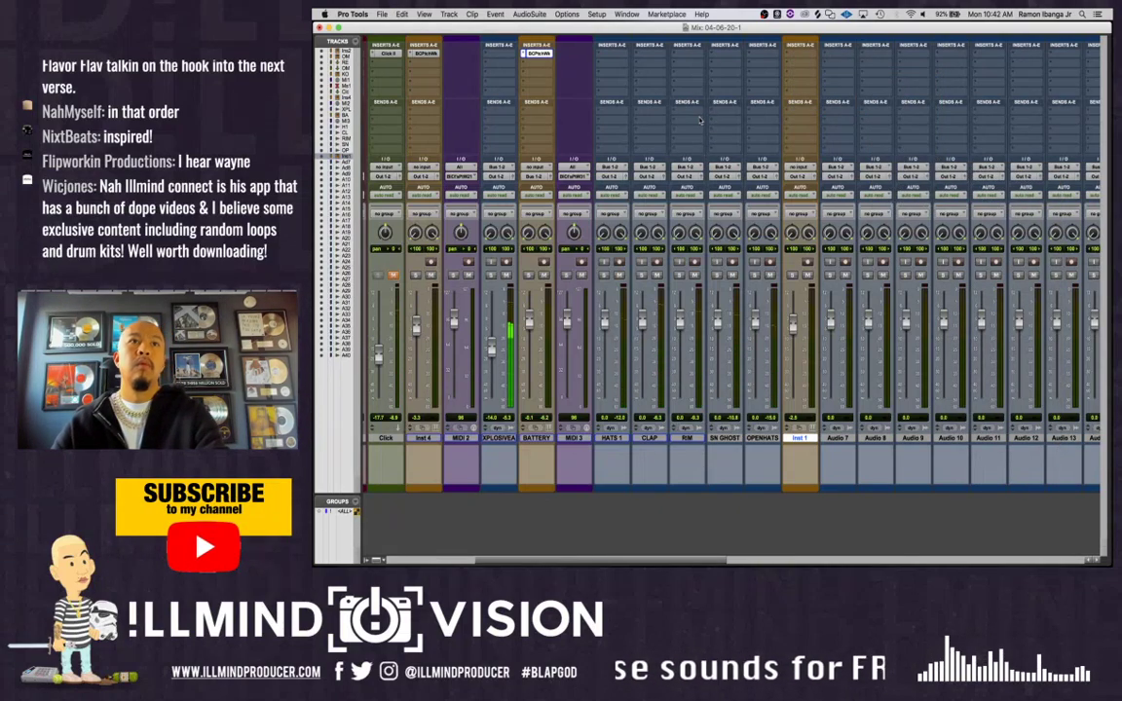
scroll(450, 324, right, 9)
drag(450, 325, 450, 327)
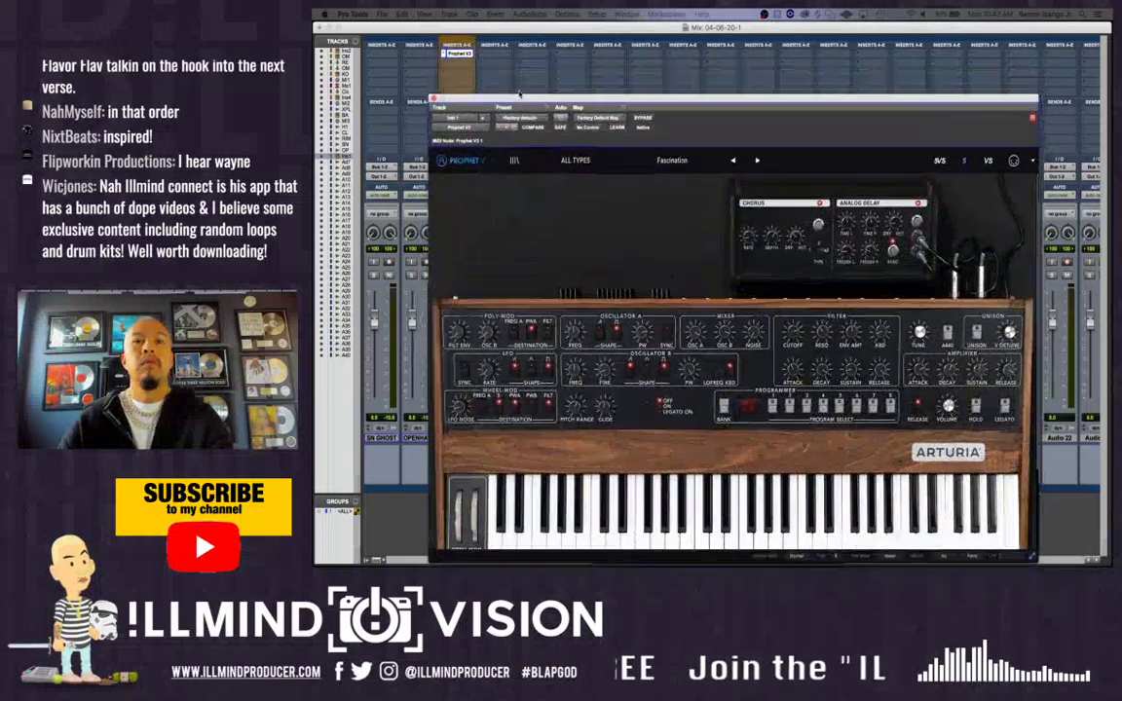
Load the TRAP BASS 2 preset in Prophet V3 and move the plug-in window clear of the Inst 1 channel strip
click(522, 118)
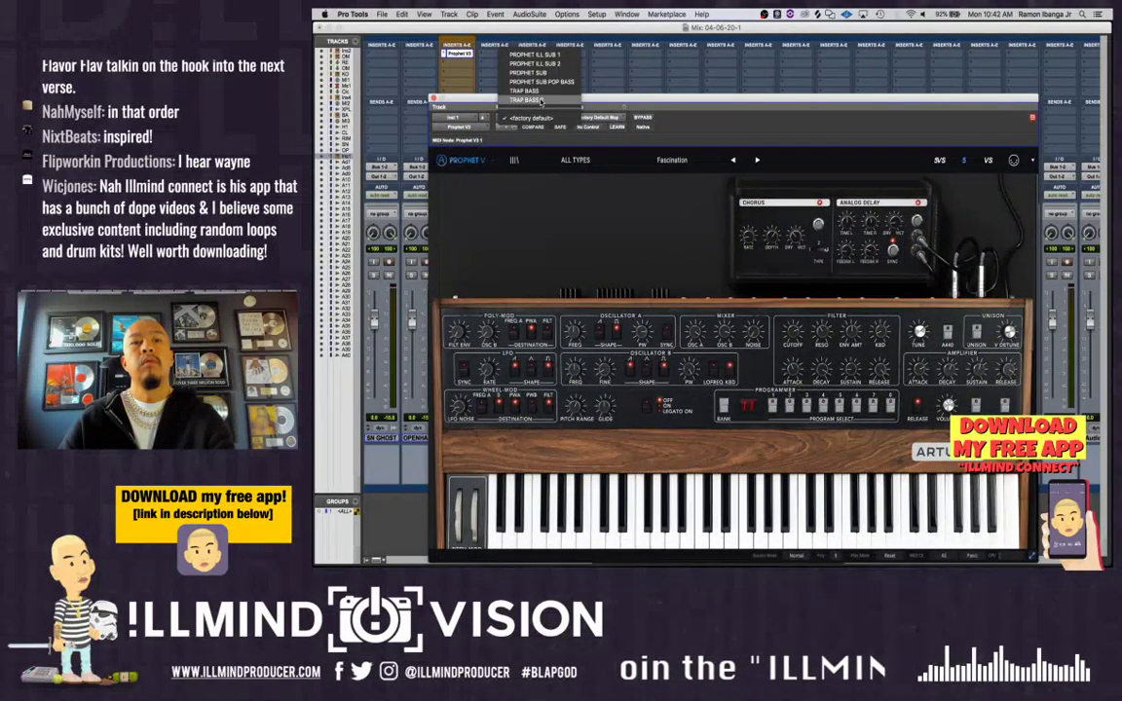
click(540, 102)
drag(555, 97, 559, 90)
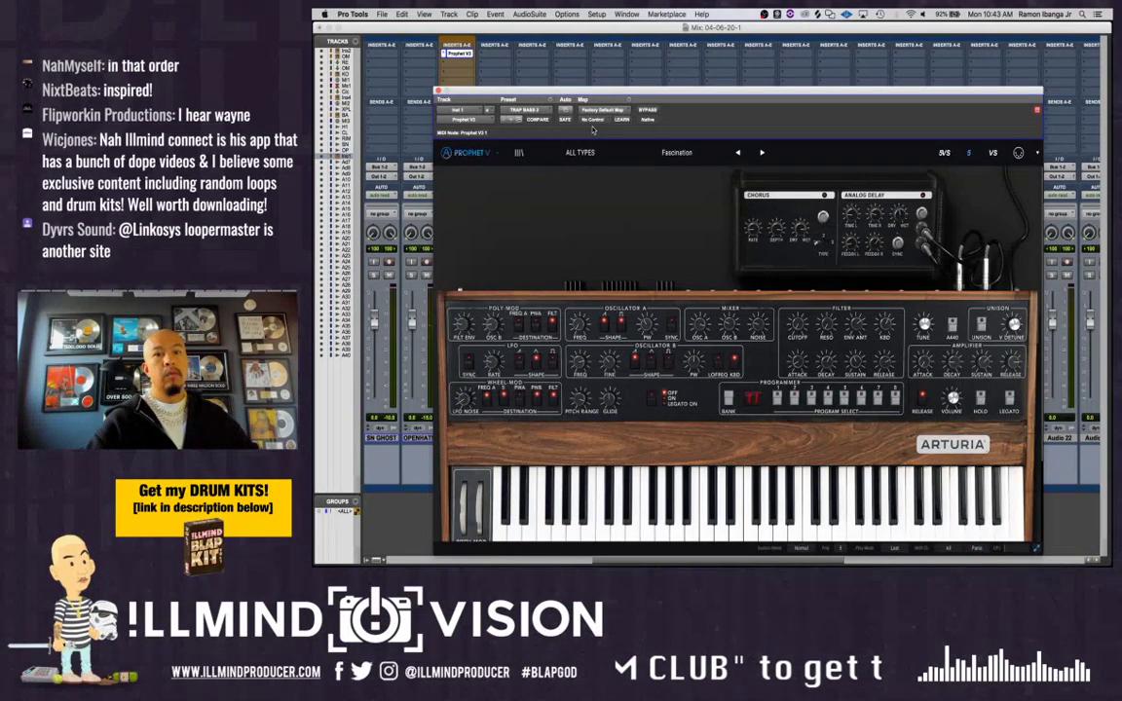
drag(626, 90, 641, 55)
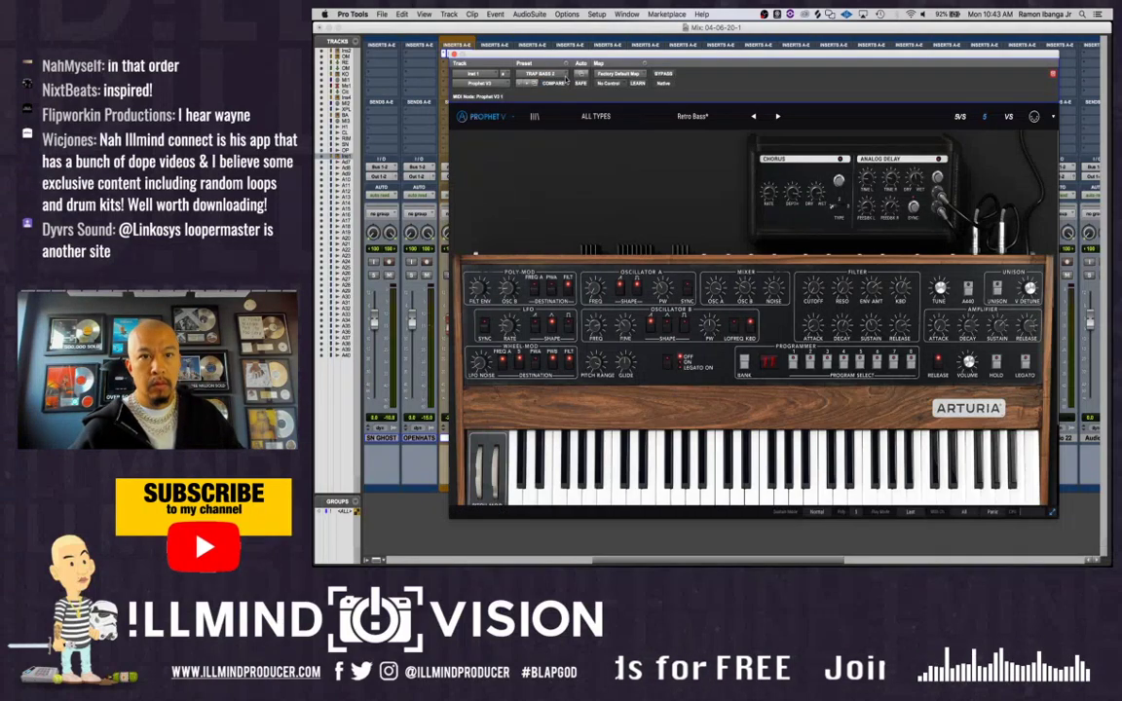
drag(563, 59, 625, 63)
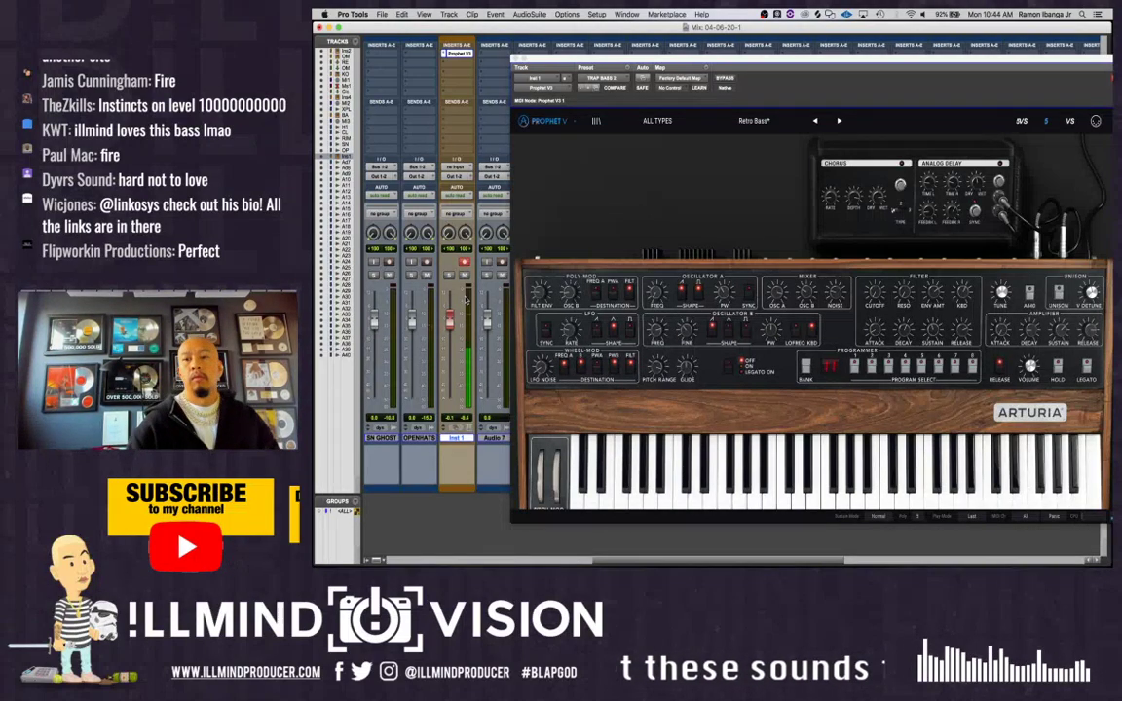
Close the Prophet window and record a MIDI bass part on Inst 1 from 21|1|000 to 29|1|000
key(super+equal)
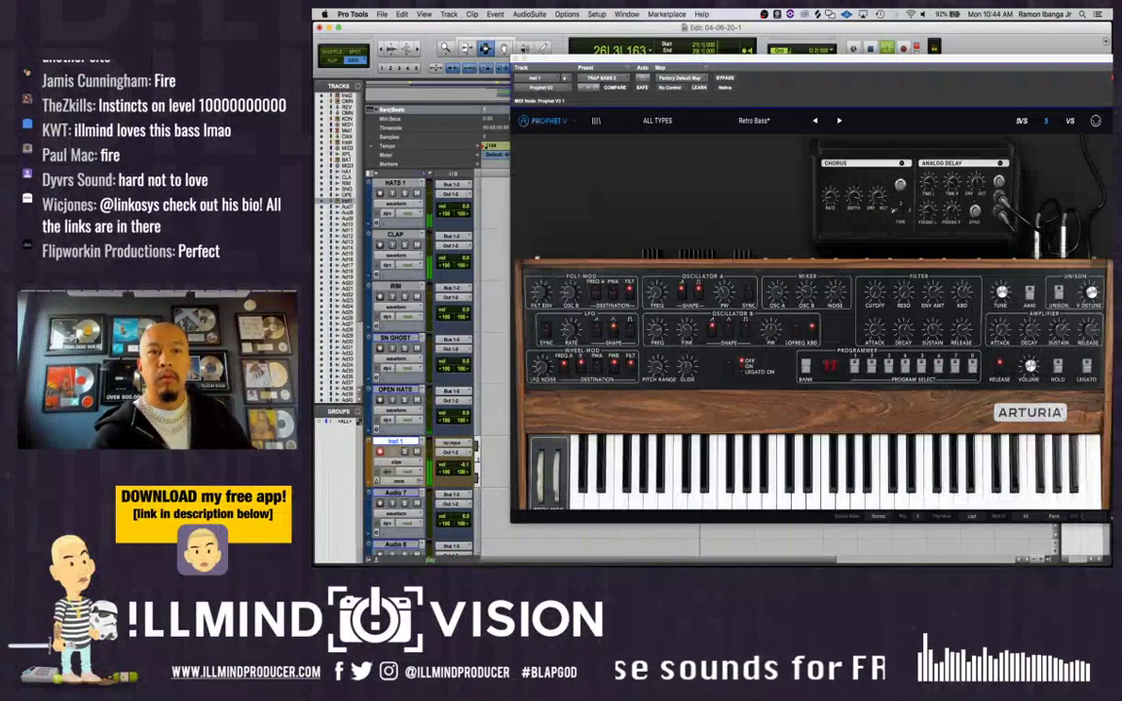
click(516, 61)
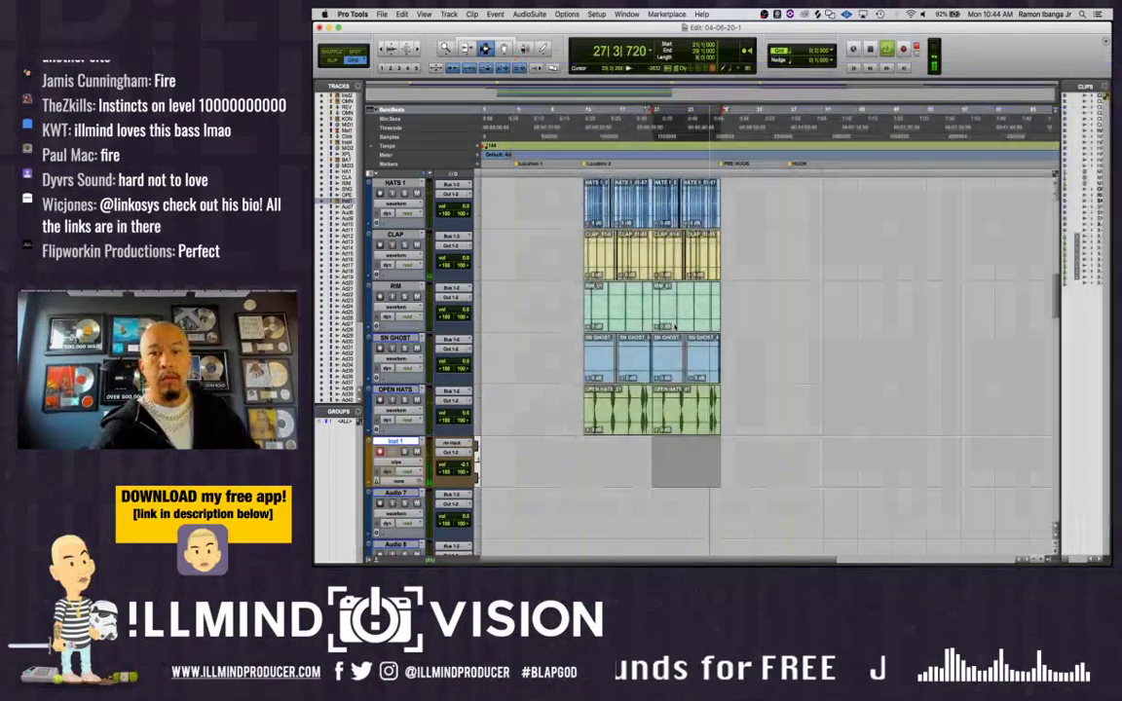
scroll(704, 348, down, 5)
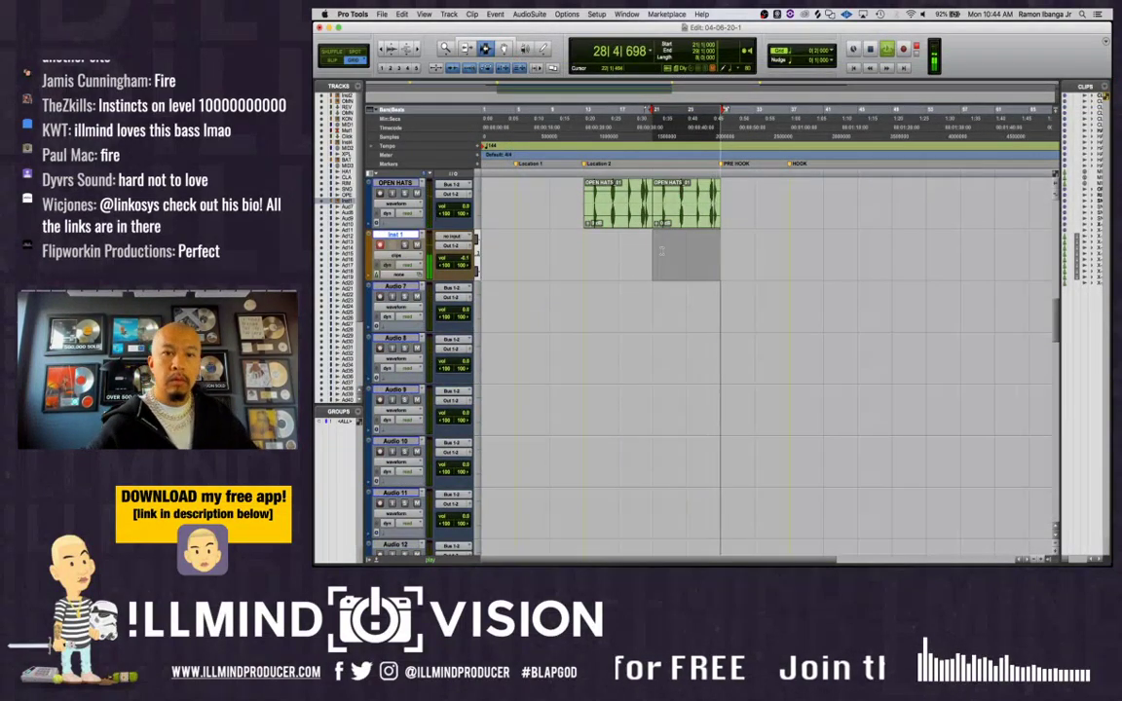
click(644, 243)
key(F12)
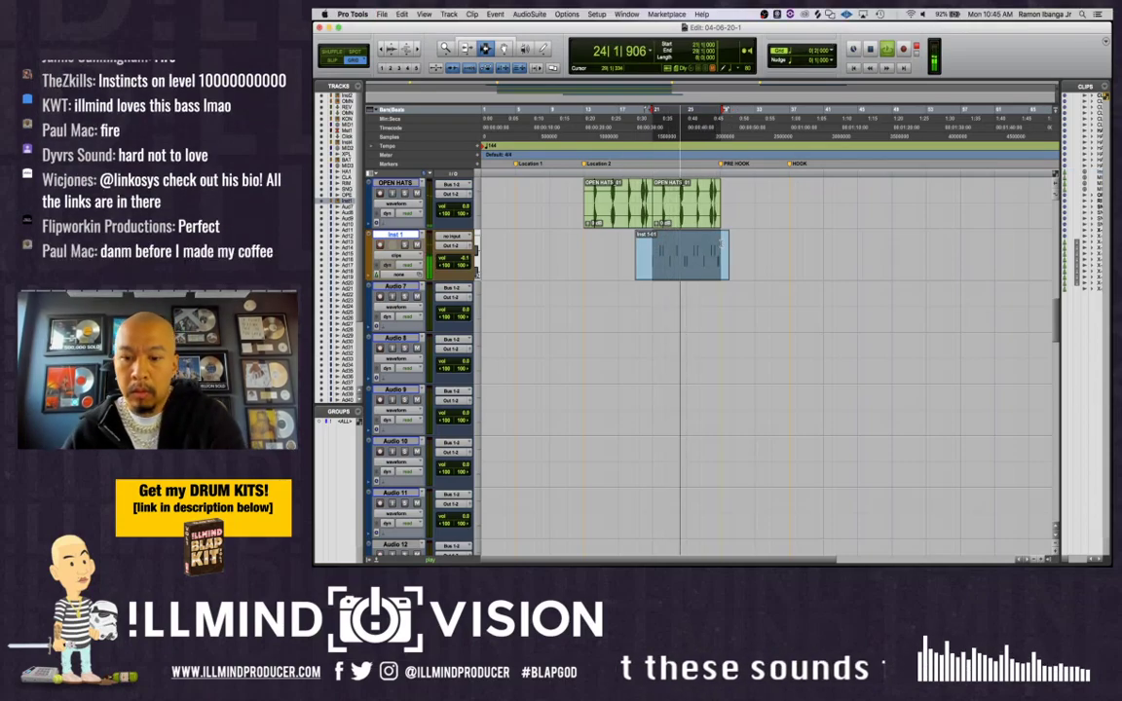
Reopen Prophet V3 on Inst 1, adjust its filter cutoff to 11.74 Hz and close the plug-in window
key(super+equal)
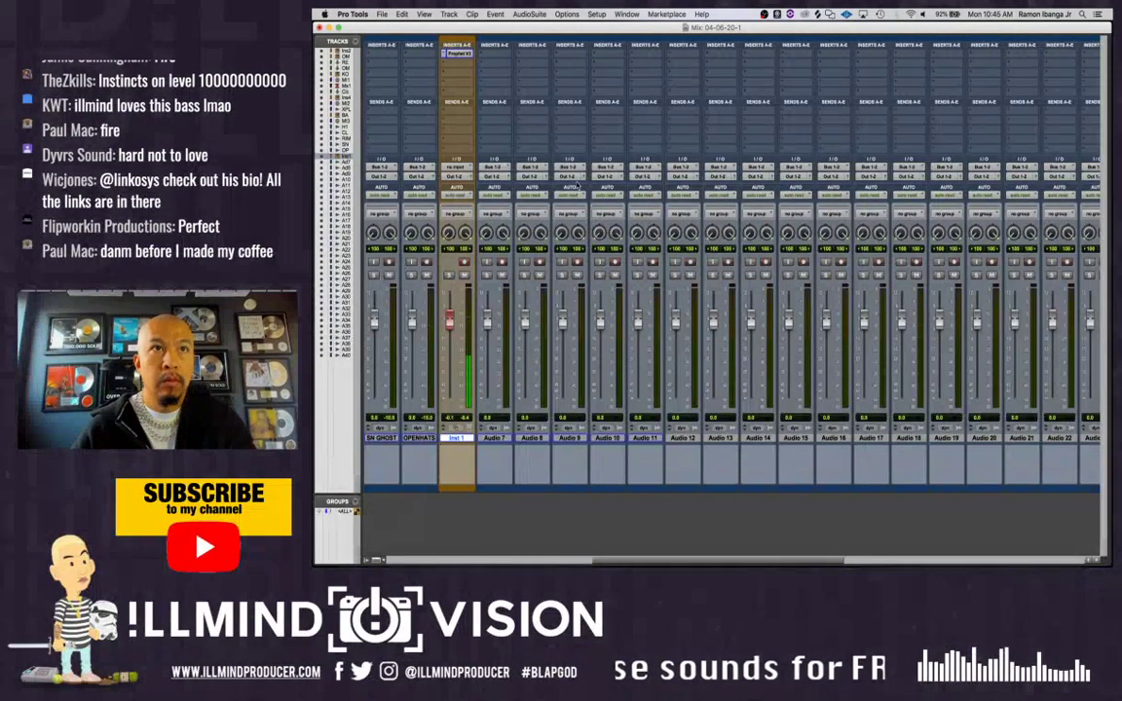
click(460, 55)
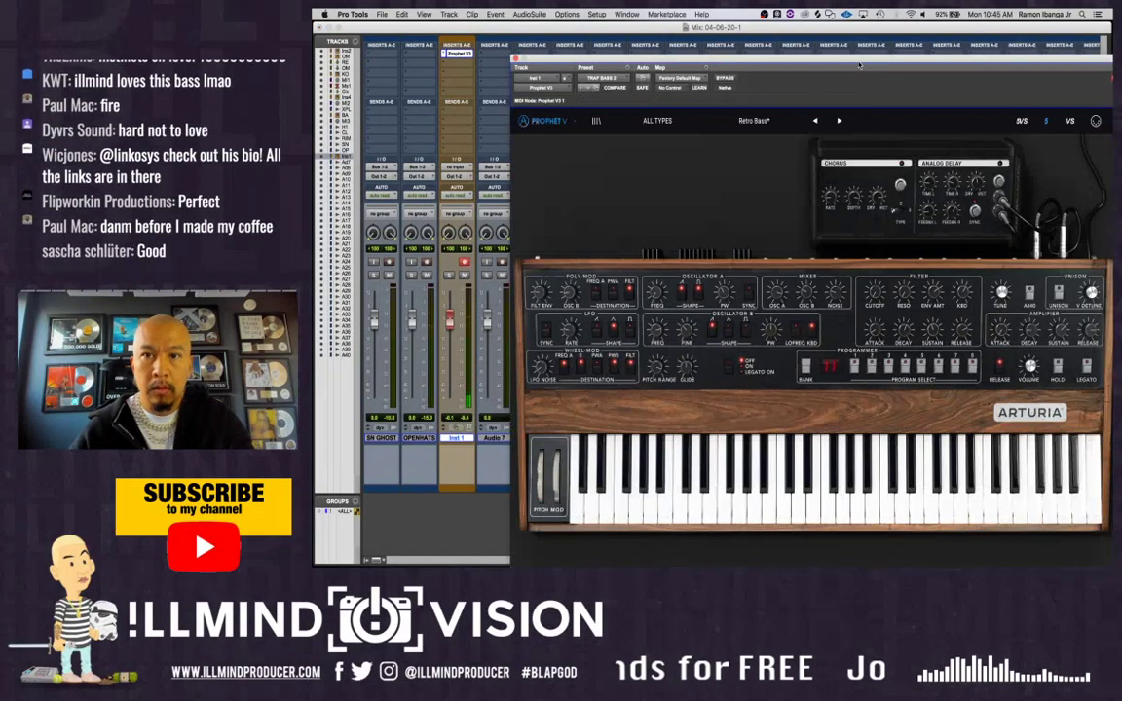
drag(854, 63, 815, 35)
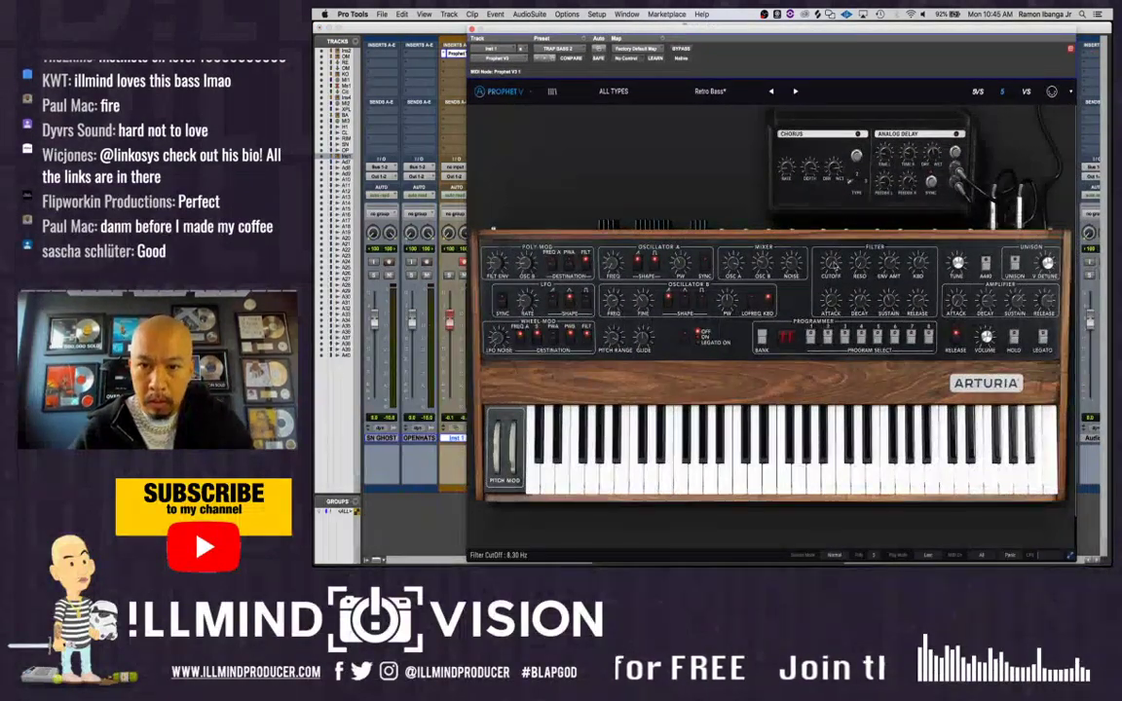
drag(829, 230, 829, 248)
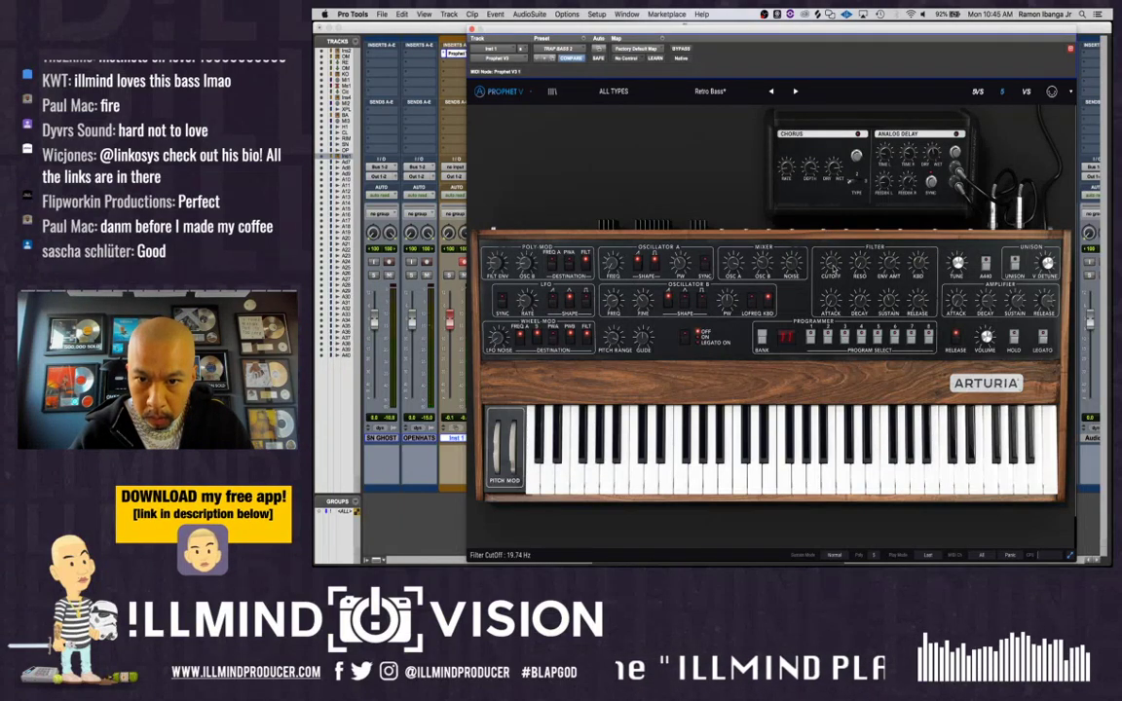
drag(835, 273, 833, 280)
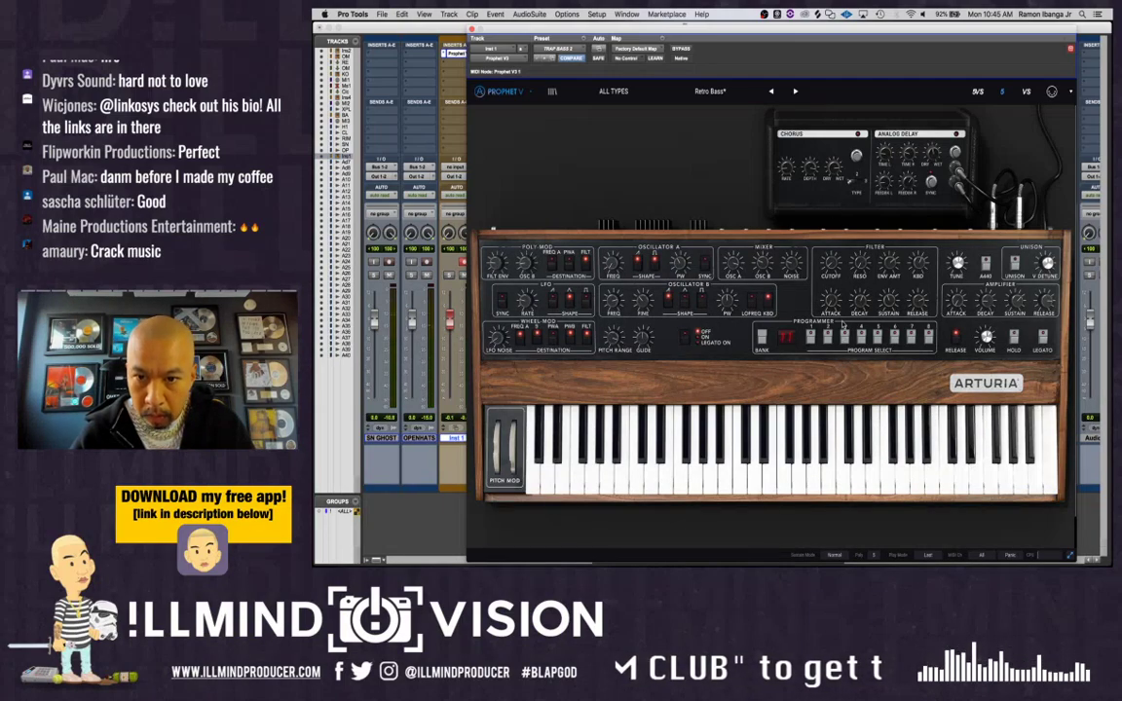
mouse_move(834, 262)
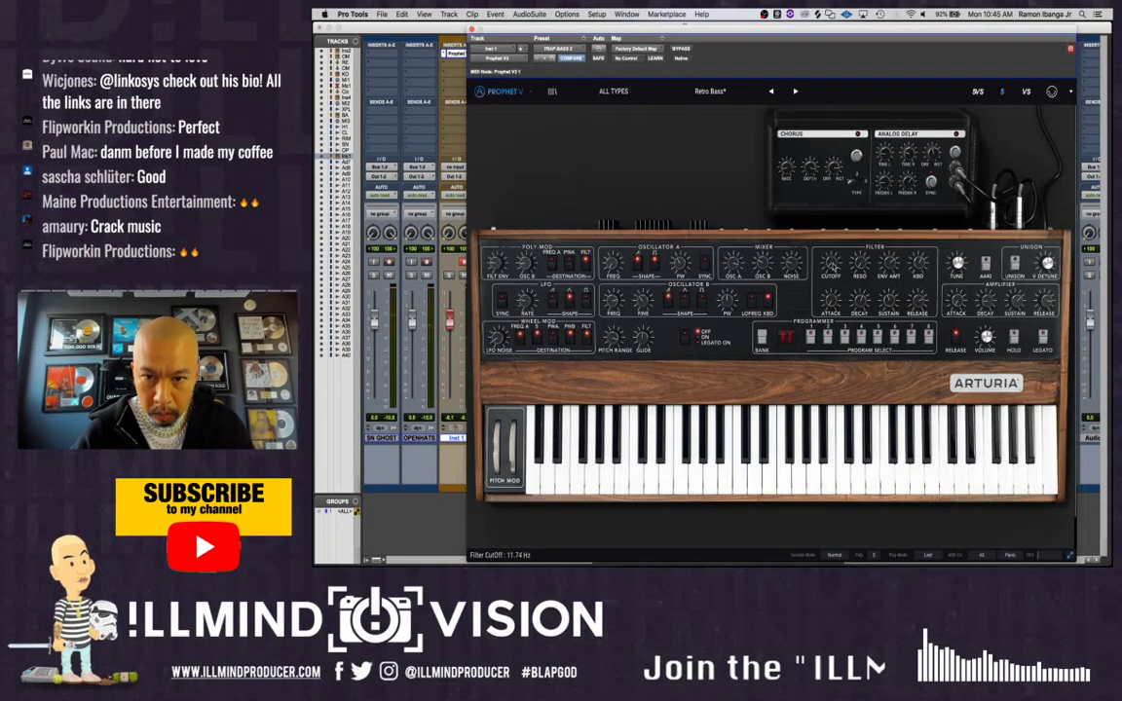
click(475, 37)
Insert the multichannel effect plug-in Super VHS (stereo) on the second insert of Inst 1
click(458, 60)
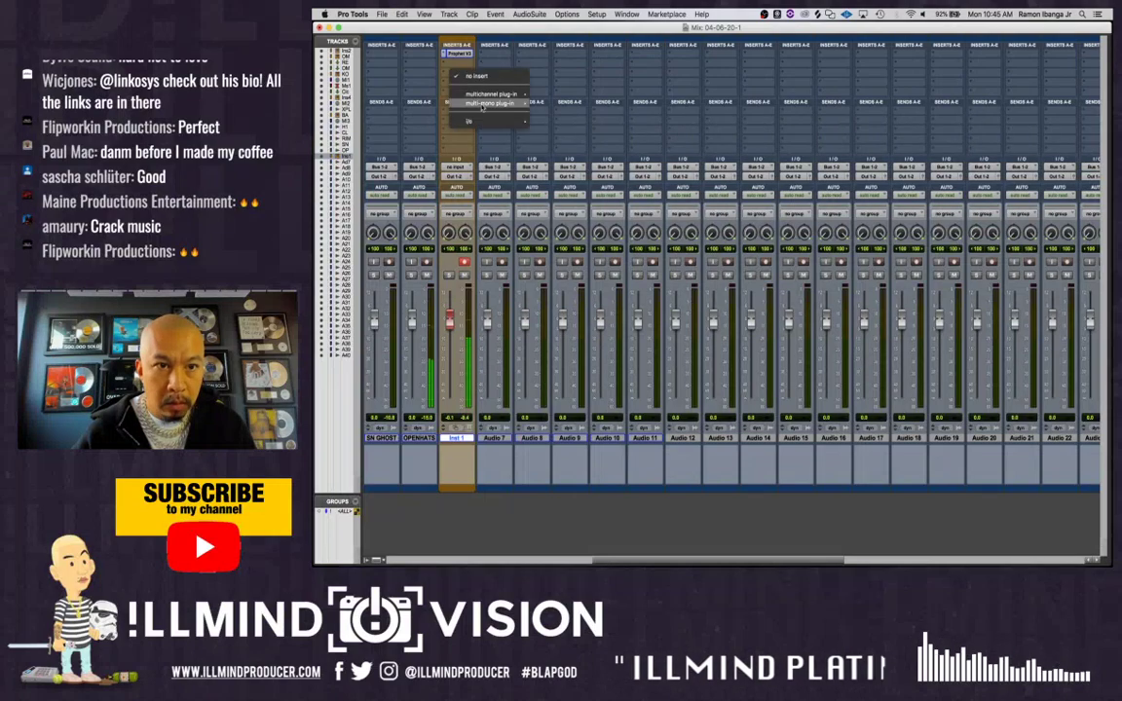
mouse_move(512, 106)
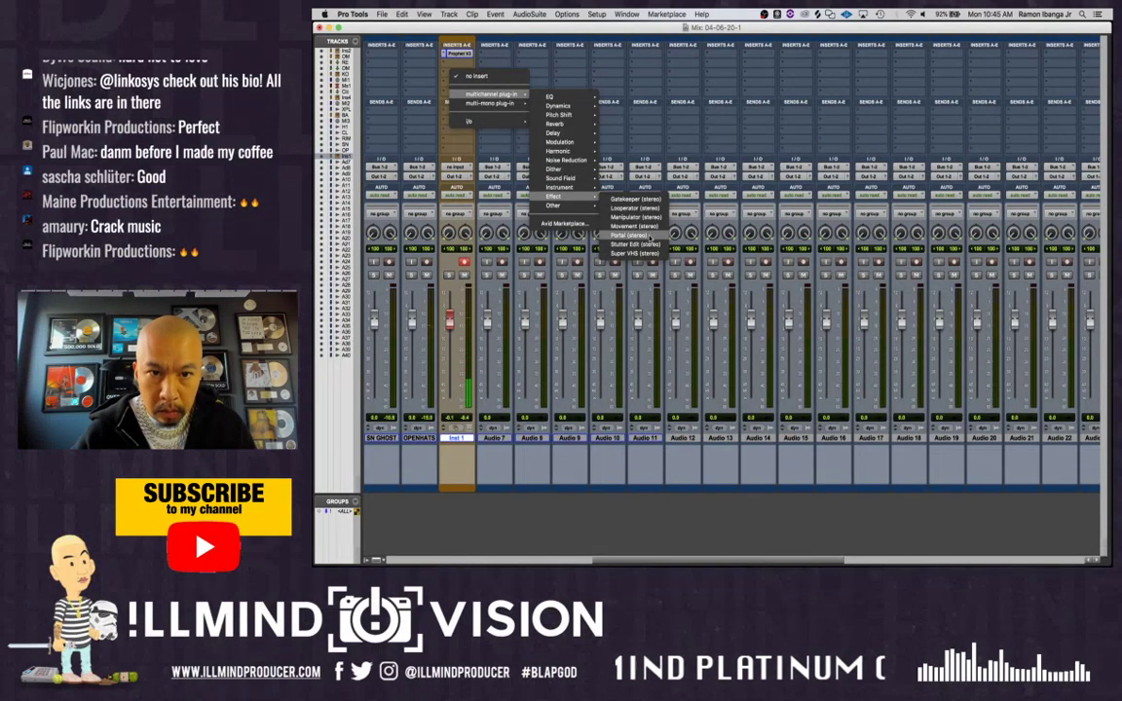
mouse_move(553, 196)
click(647, 254)
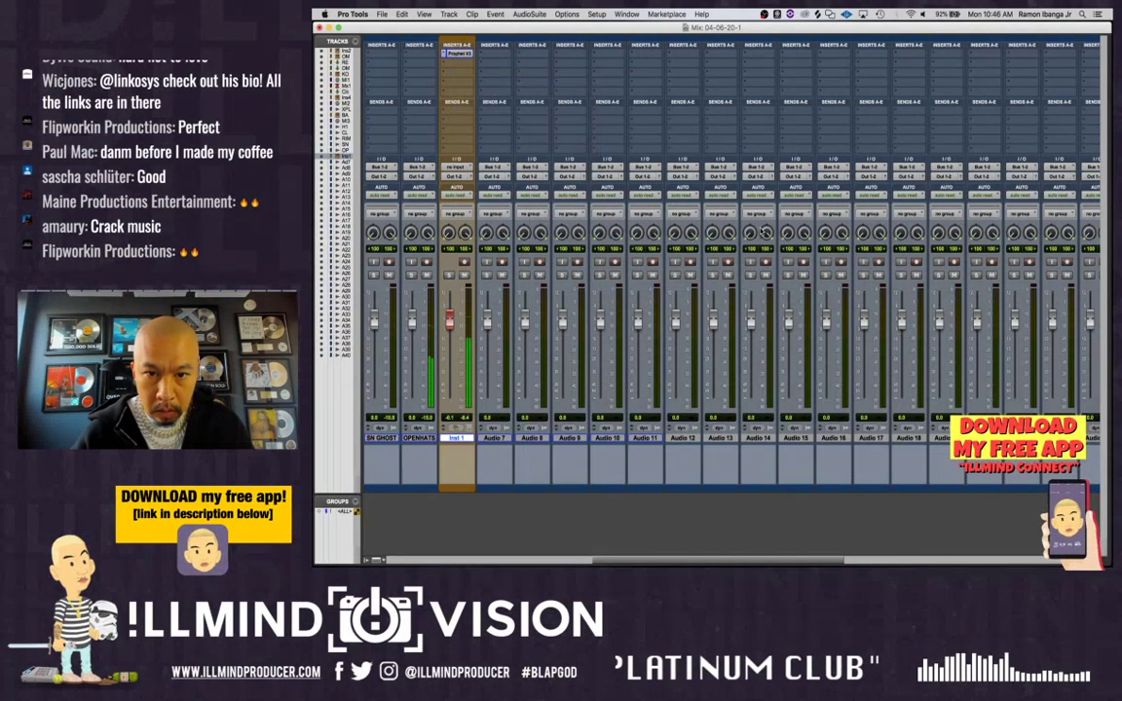
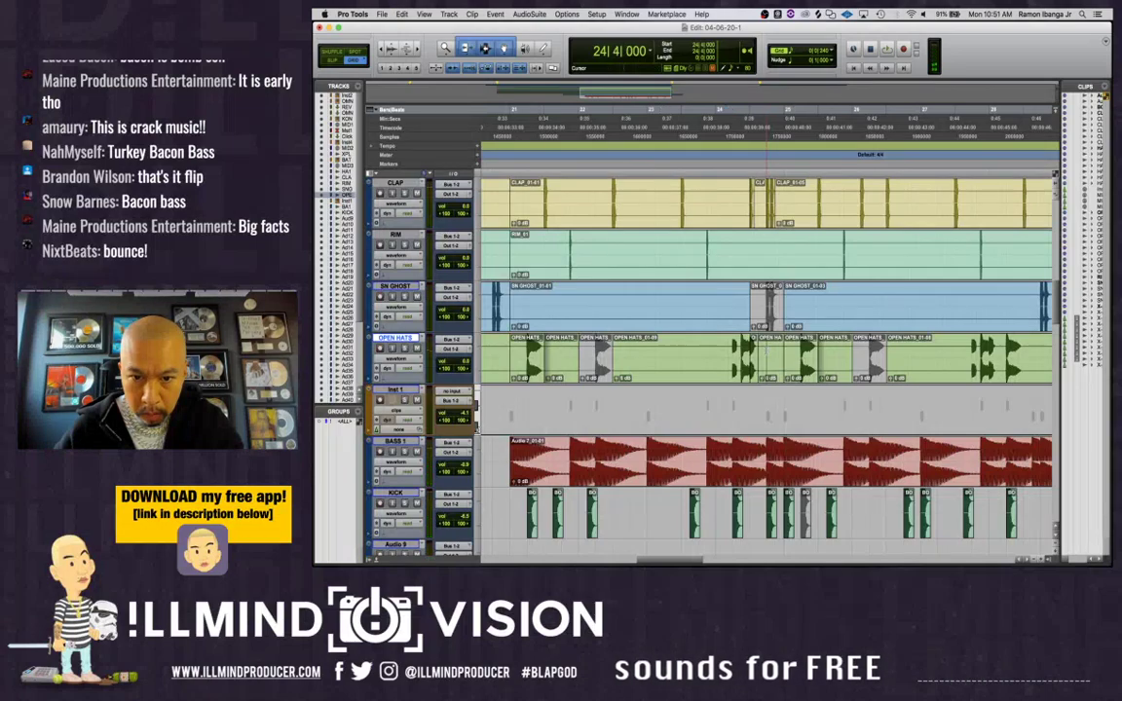
Copy the OPEN HATS segment from 25|2|240 to 25|2|720 to 25|1|000 and play back the edit
key(space)
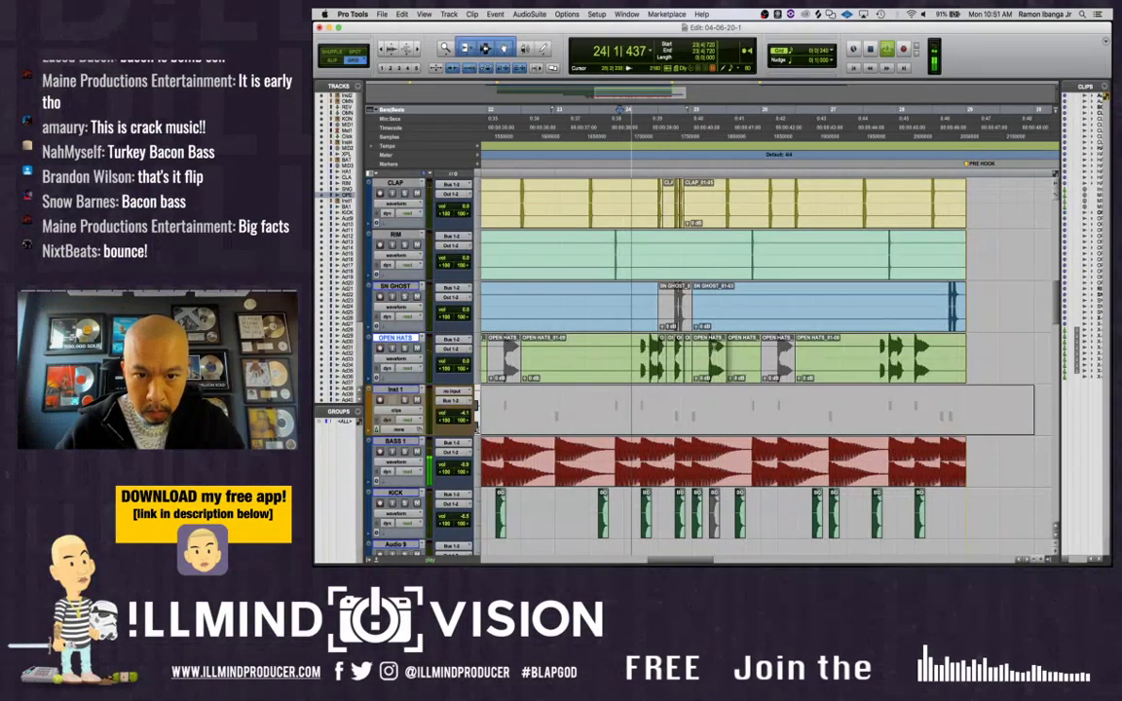
drag(715, 355, 724, 355)
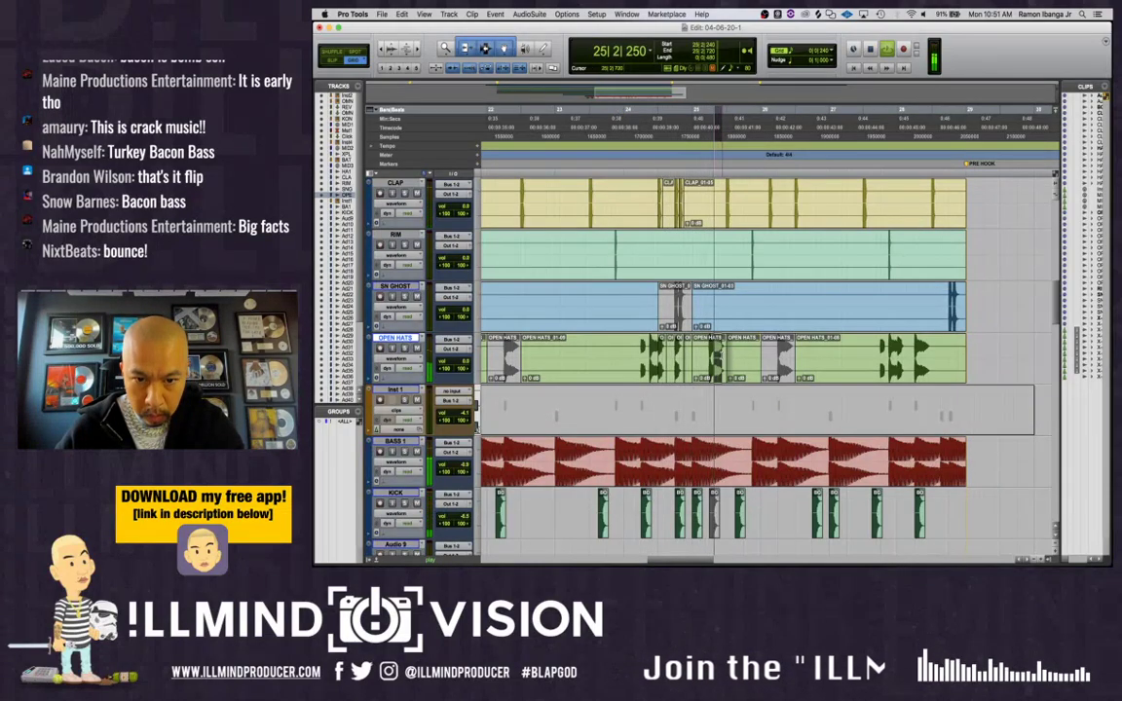
key(space)
key(super+e)
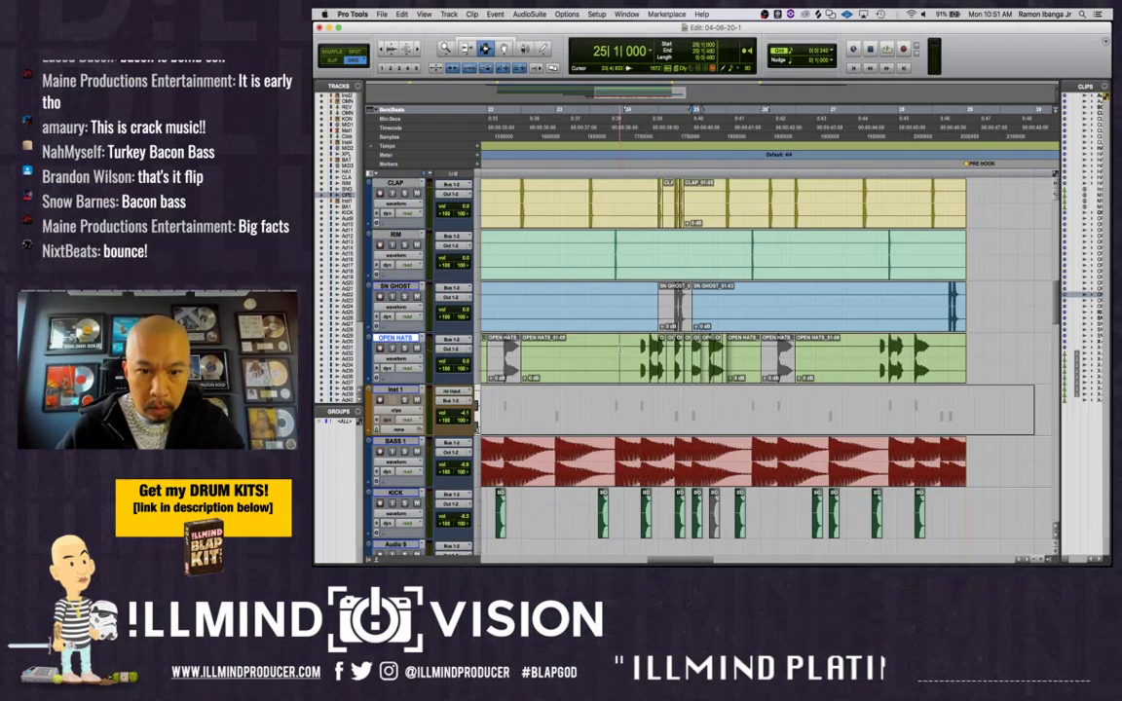
key(space)
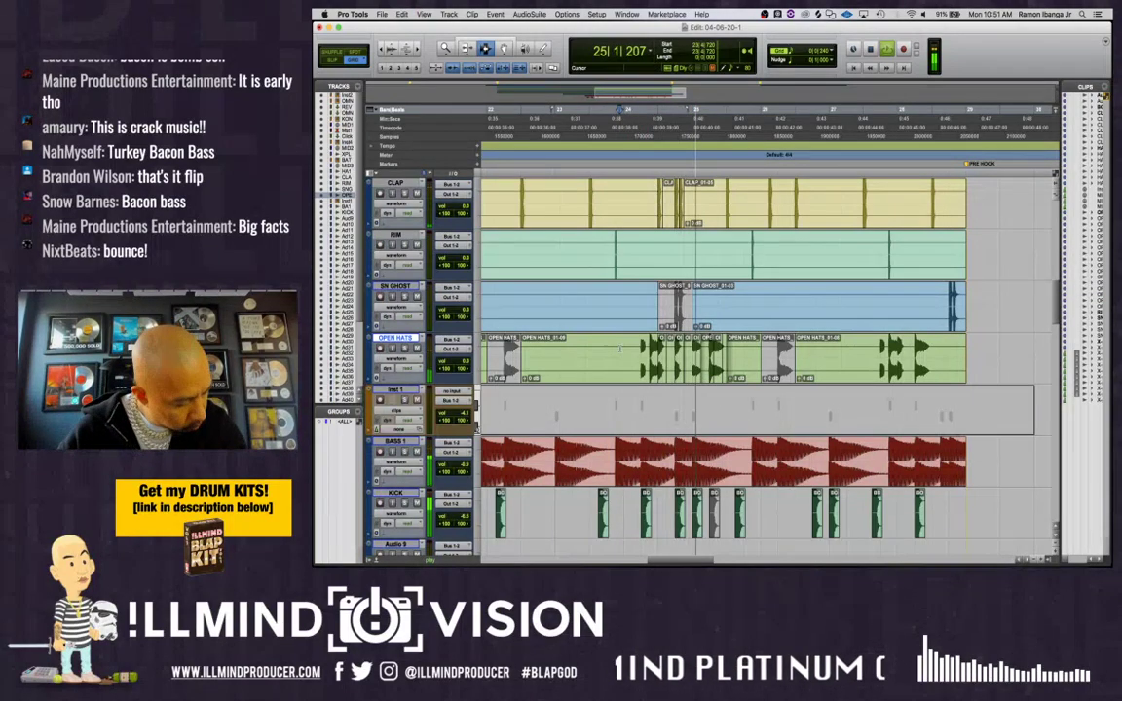
key(super+bracketleft)
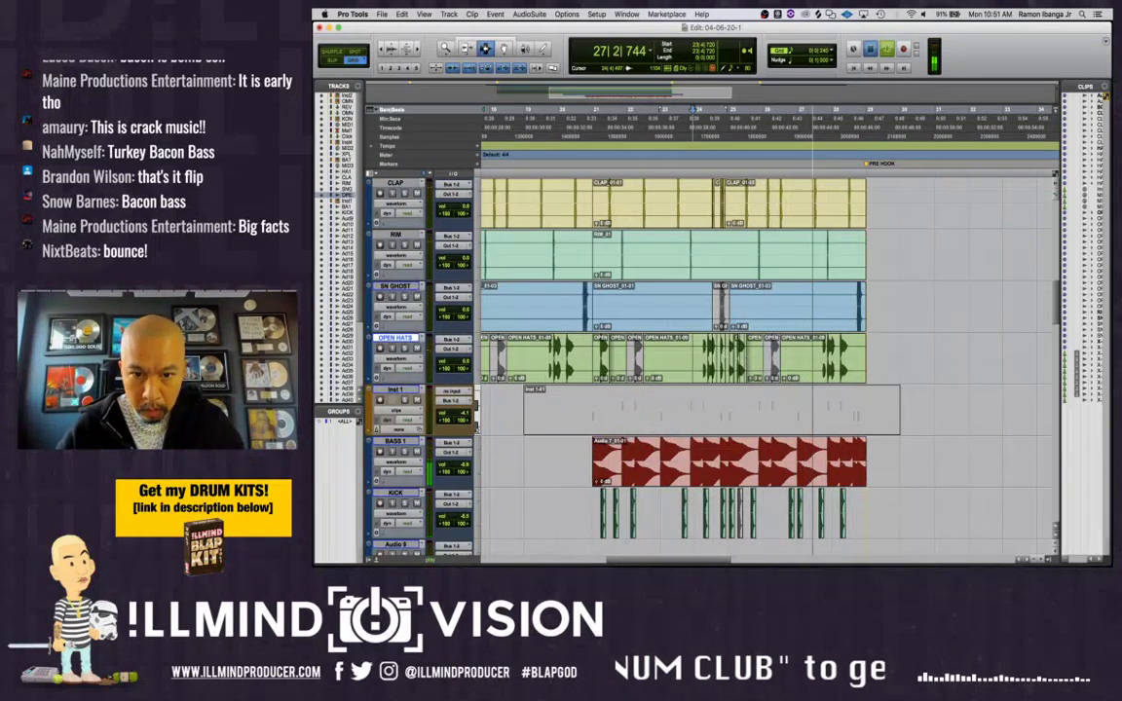
Copy the OPEN HATS pattern from 24|4|000 to 25|1|720 to 26|4|000 and play back the edit
key(space)
key(super+bracketright)
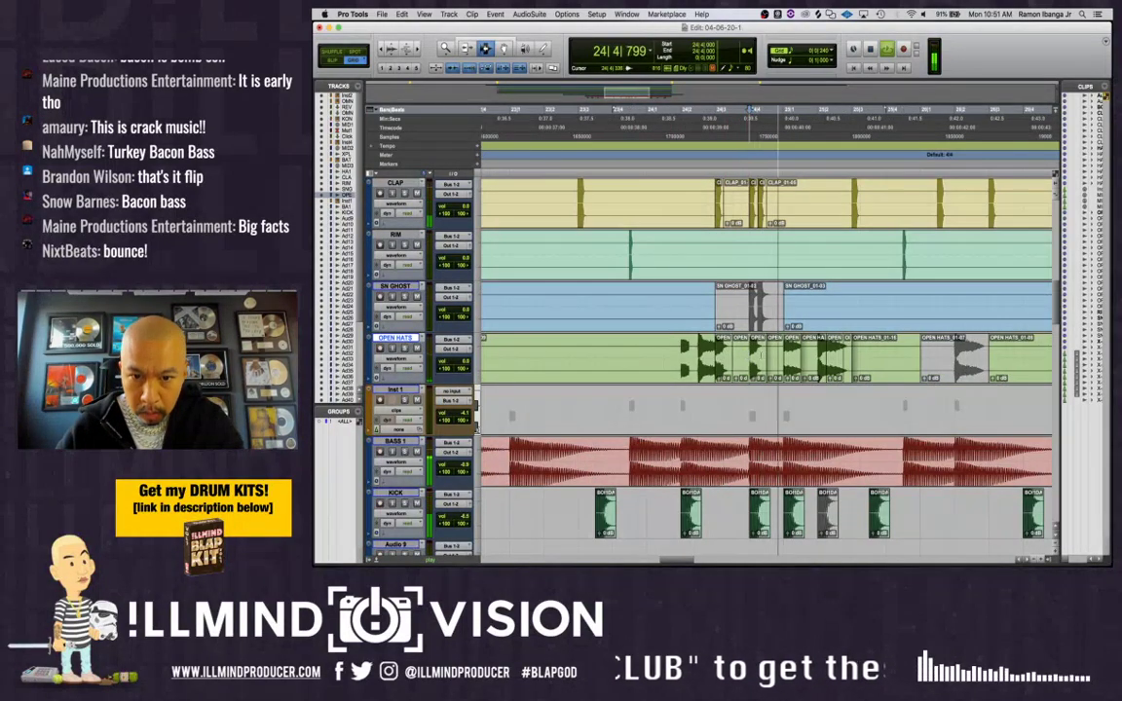
key(space)
drag(750, 357, 810, 362)
key(super+e)
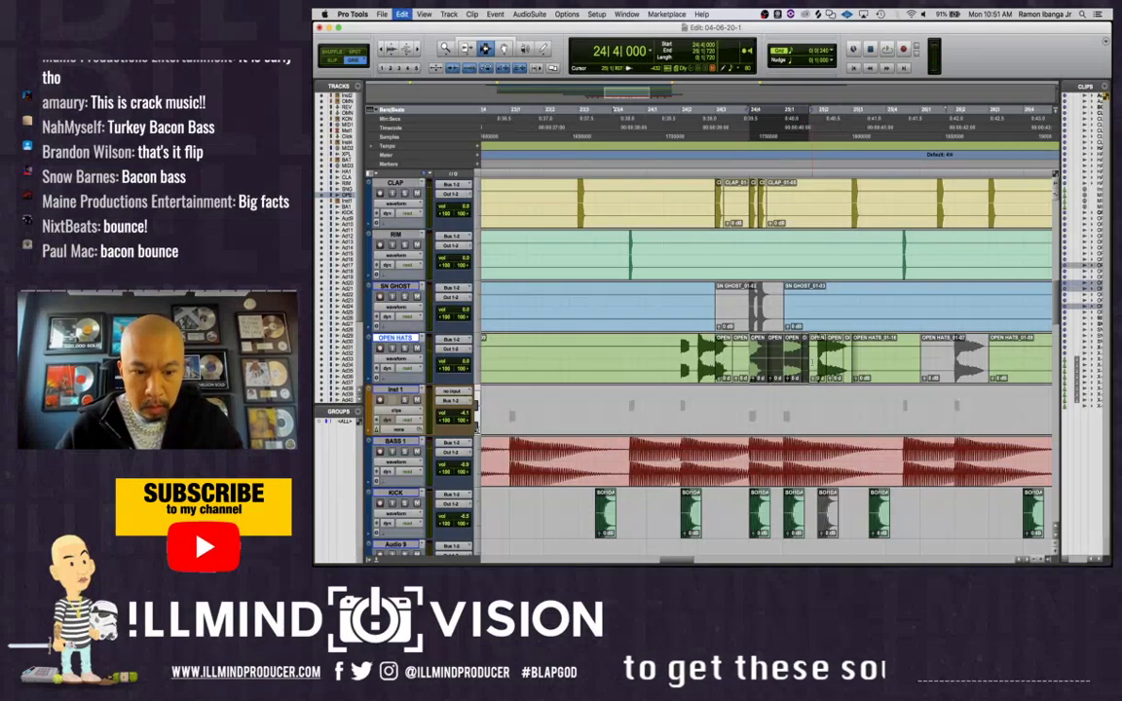
key(super+bracketleft)
key(space)
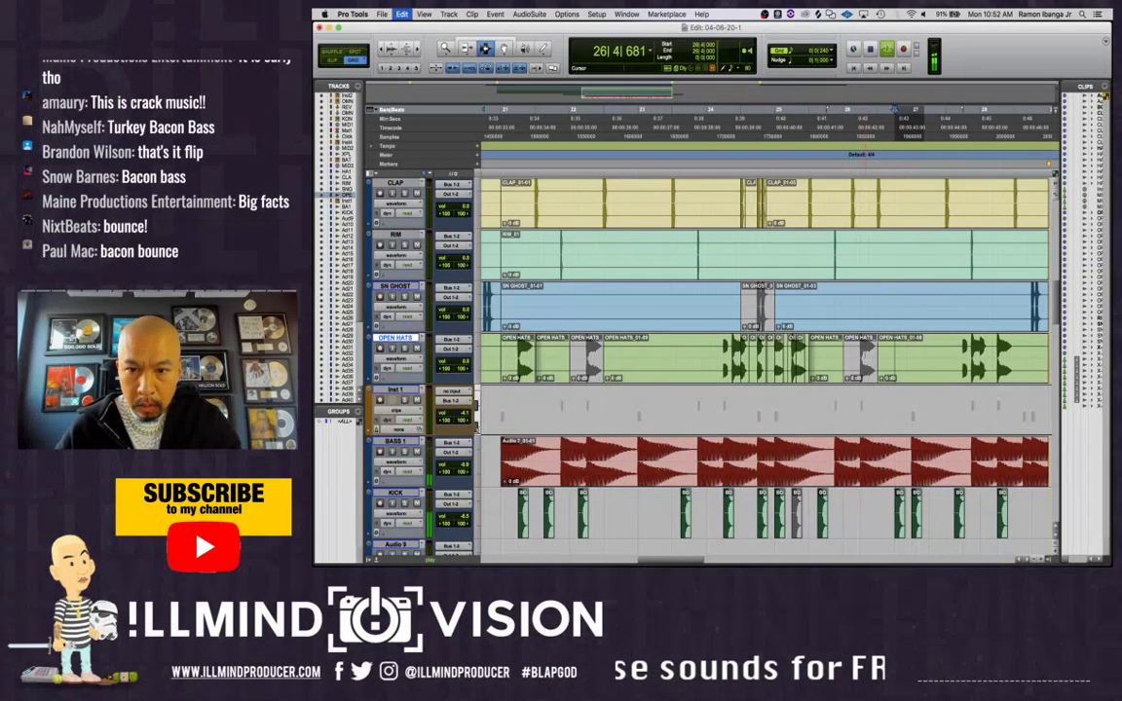
key(super+bracketleft)
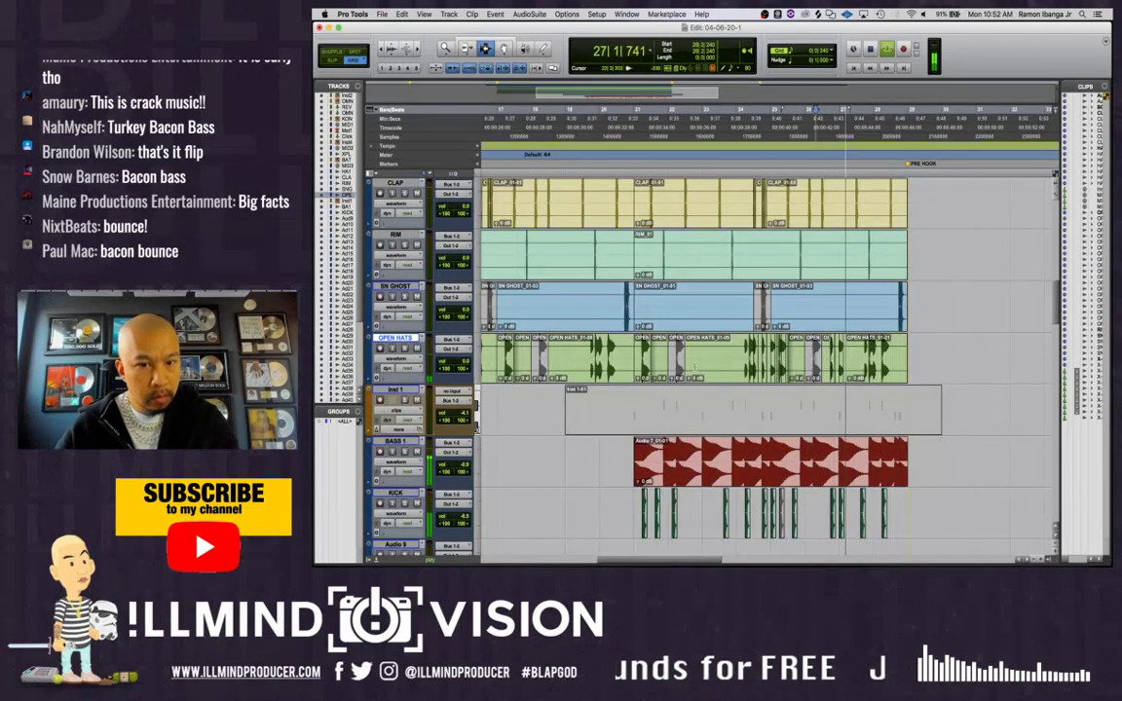
Select the BASS 1 audio clip spanning 21|1|000 to 29|1|000 and play that section while reviewing the drum tracks
double_click(696, 454)
key(space)
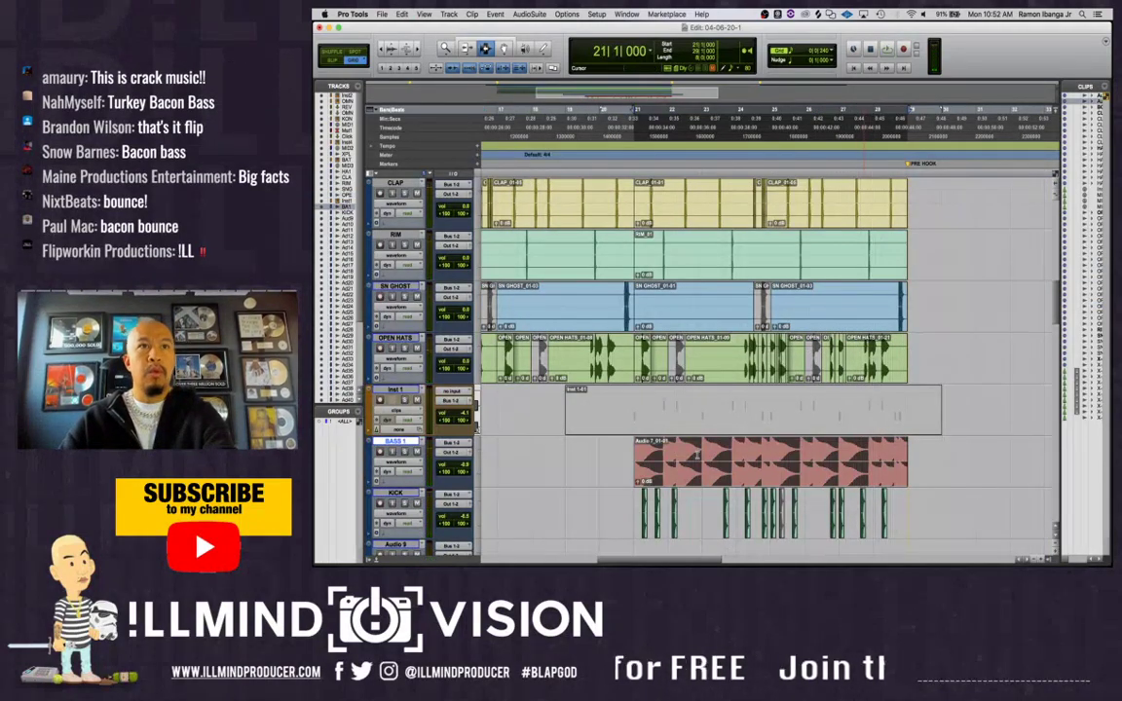
key(space)
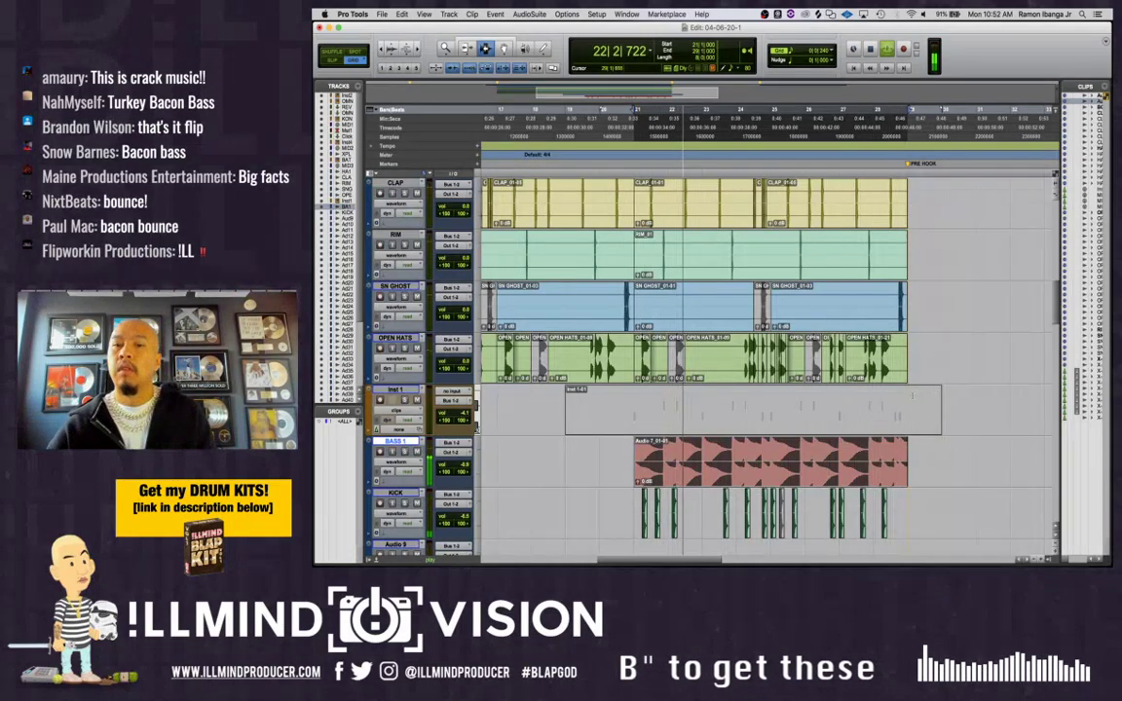
scroll(913, 396, up, 3)
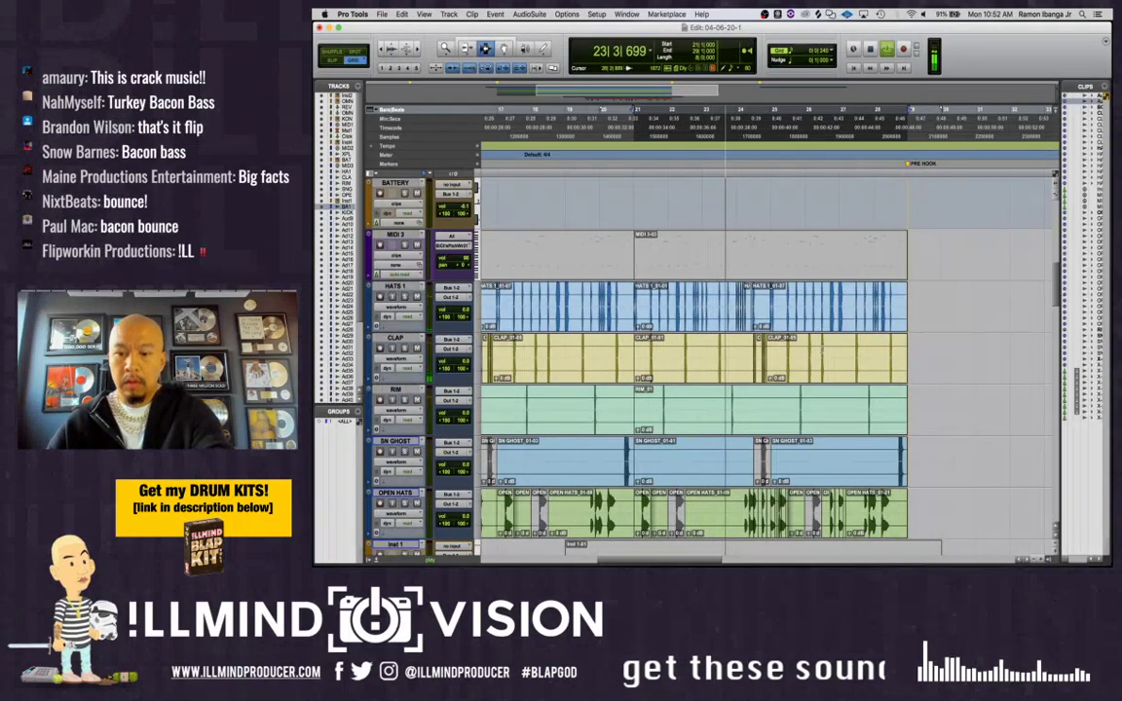
Audition the hats around bars 27 and 28, and separate the HATS 1 hat roll from 28|1|000 to 28|1|720
click(822, 350)
key(t)
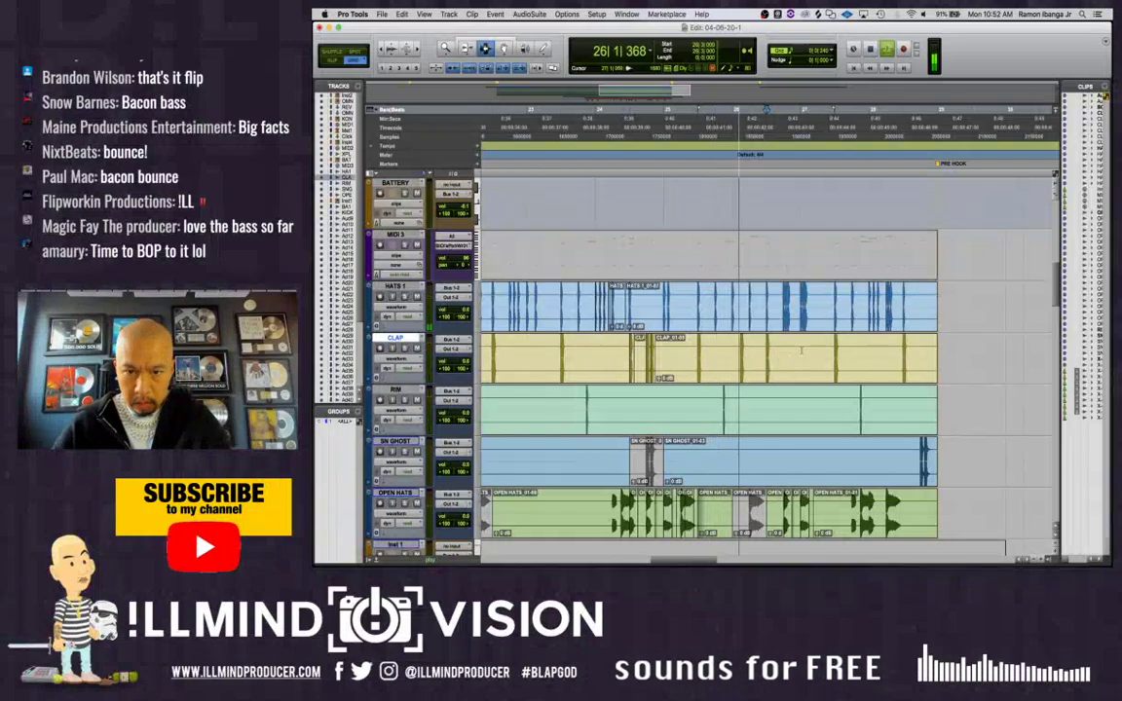
key(r)
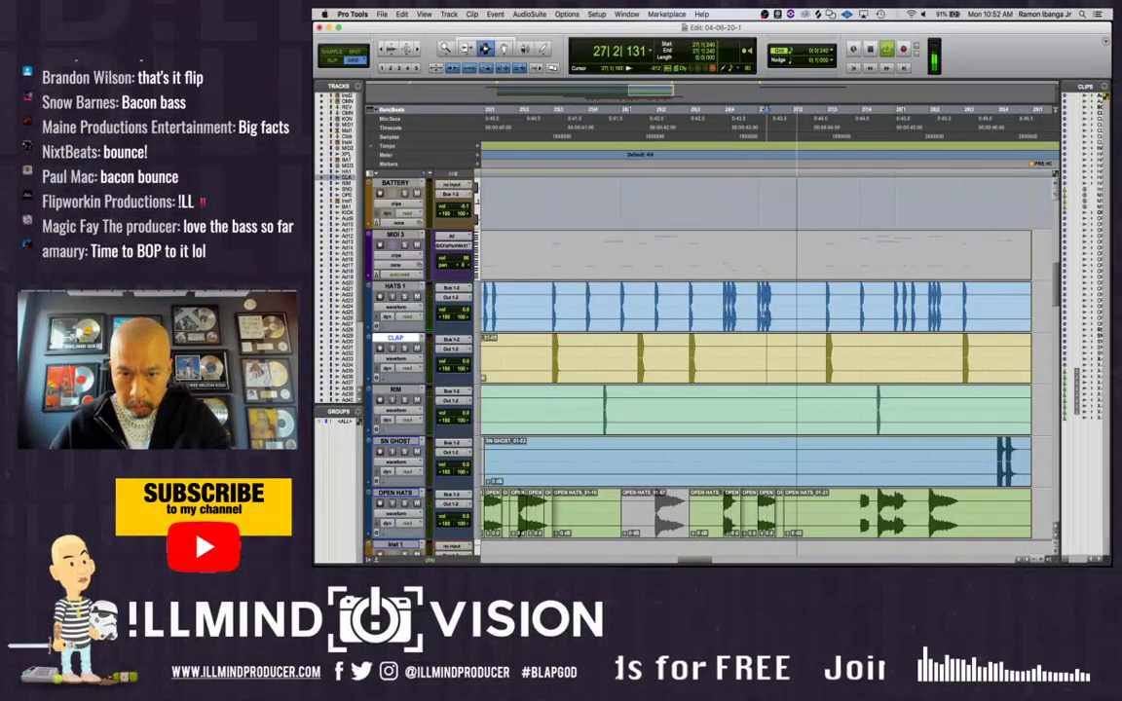
click(763, 305)
key(space)
key(space)
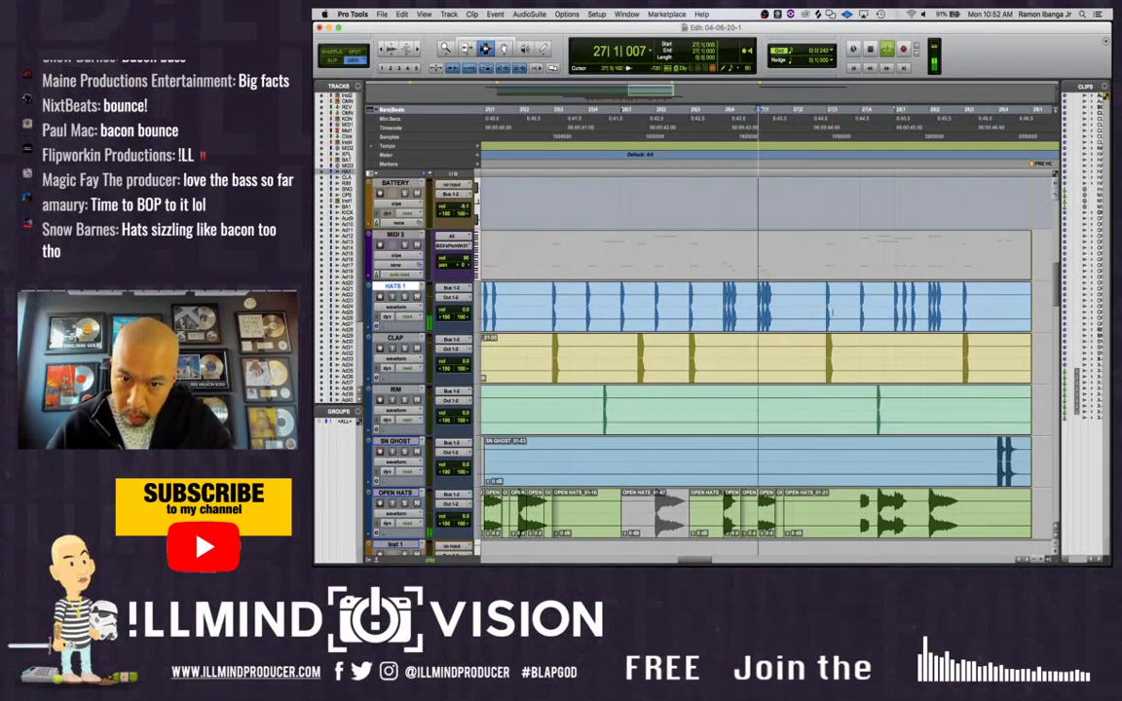
key(space)
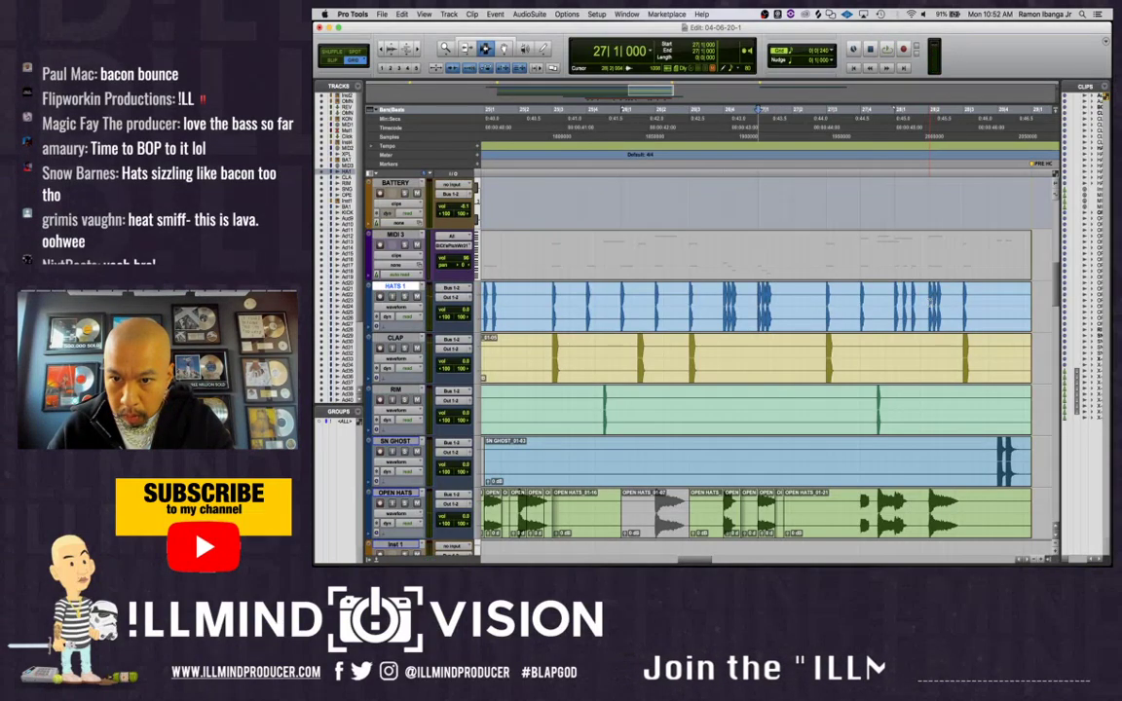
click(935, 302)
key(space)
key(space)
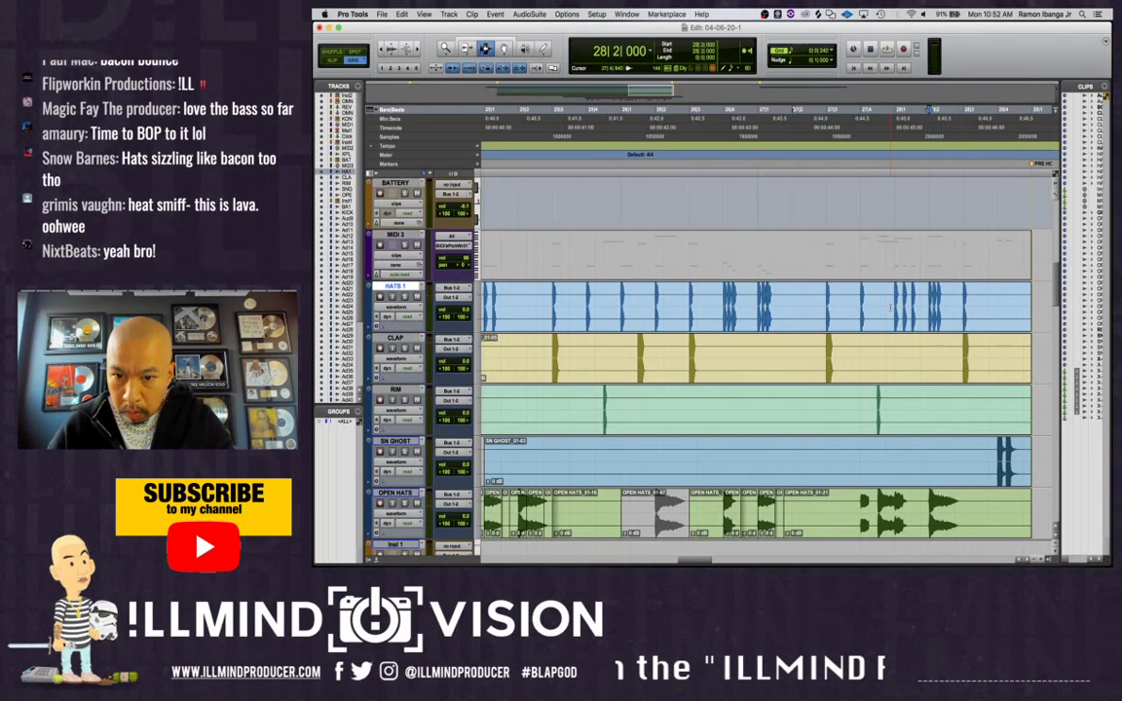
drag(895, 308, 921, 308)
key(super+e)
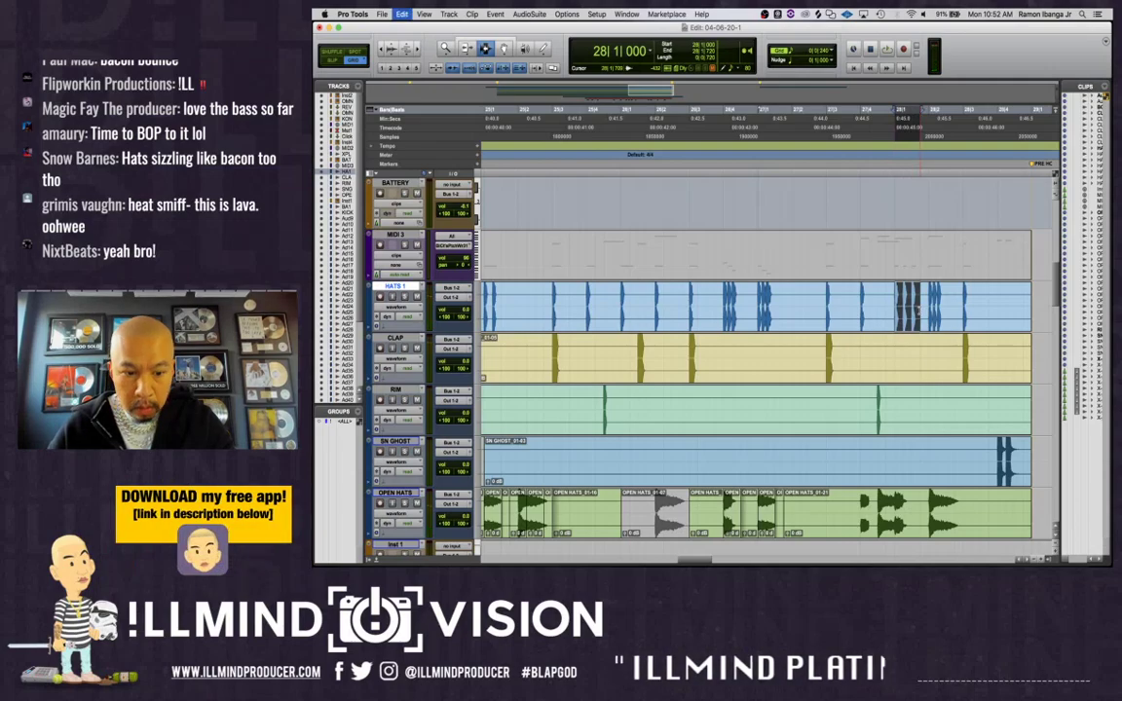
Paste the copied hat roll at beat 2 of bar 27 on HATS 1 and play back the passage
click(718, 306)
key(space)
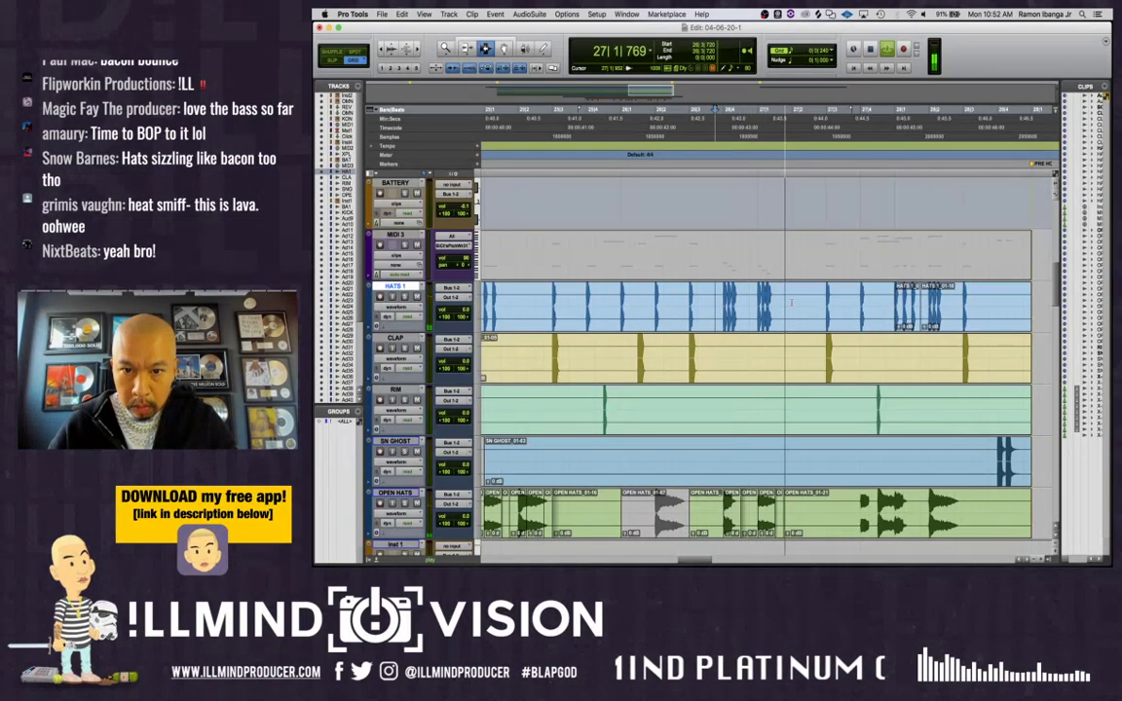
key(space)
click(794, 308)
key(super+v)
click(663, 301)
key(space)
key(r)
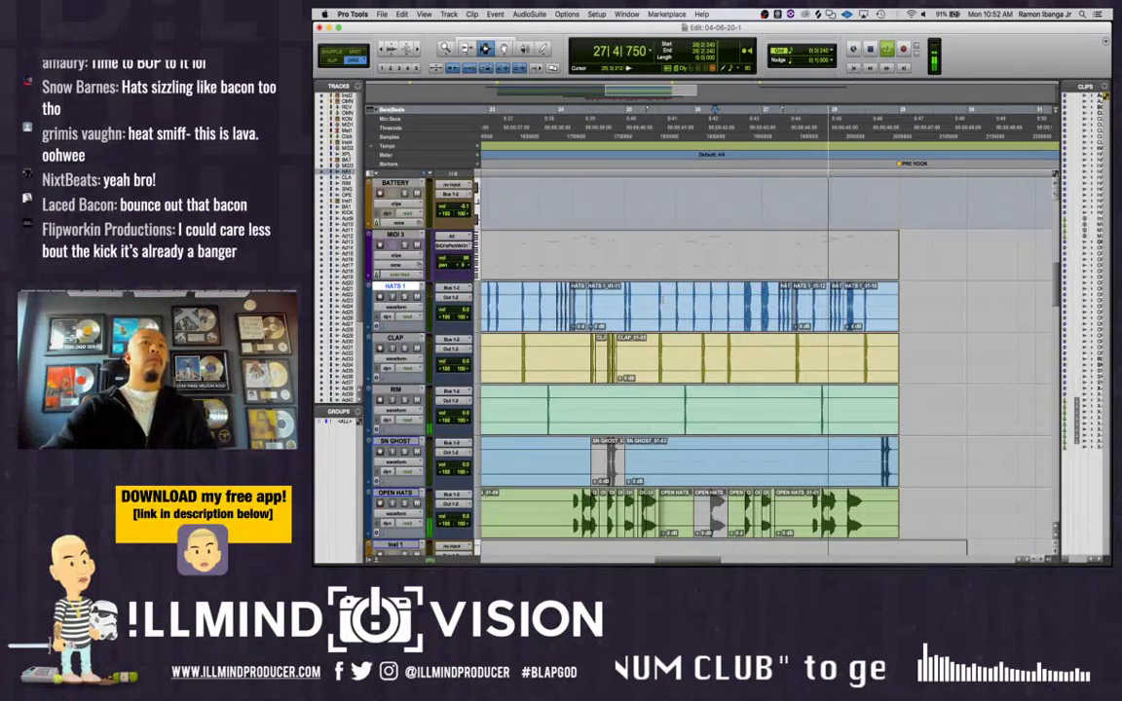
key(r)
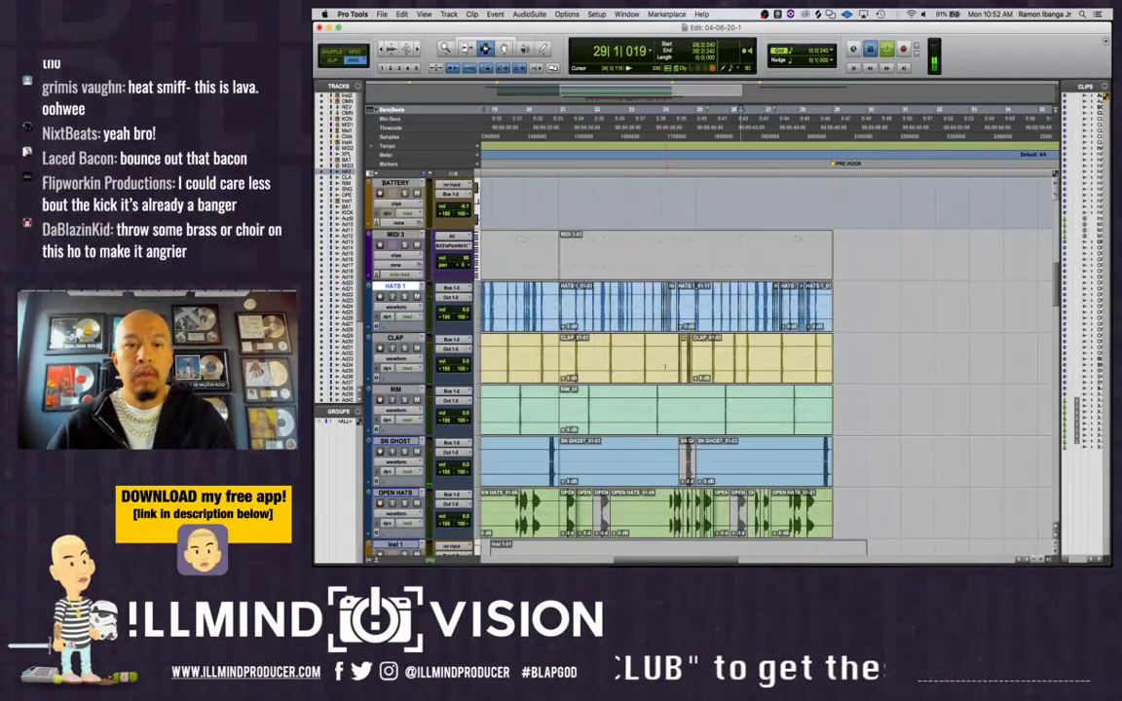
Play the RIM part from bar 21 and set the grid value to 0|2|000
double_click(647, 405)
key(space)
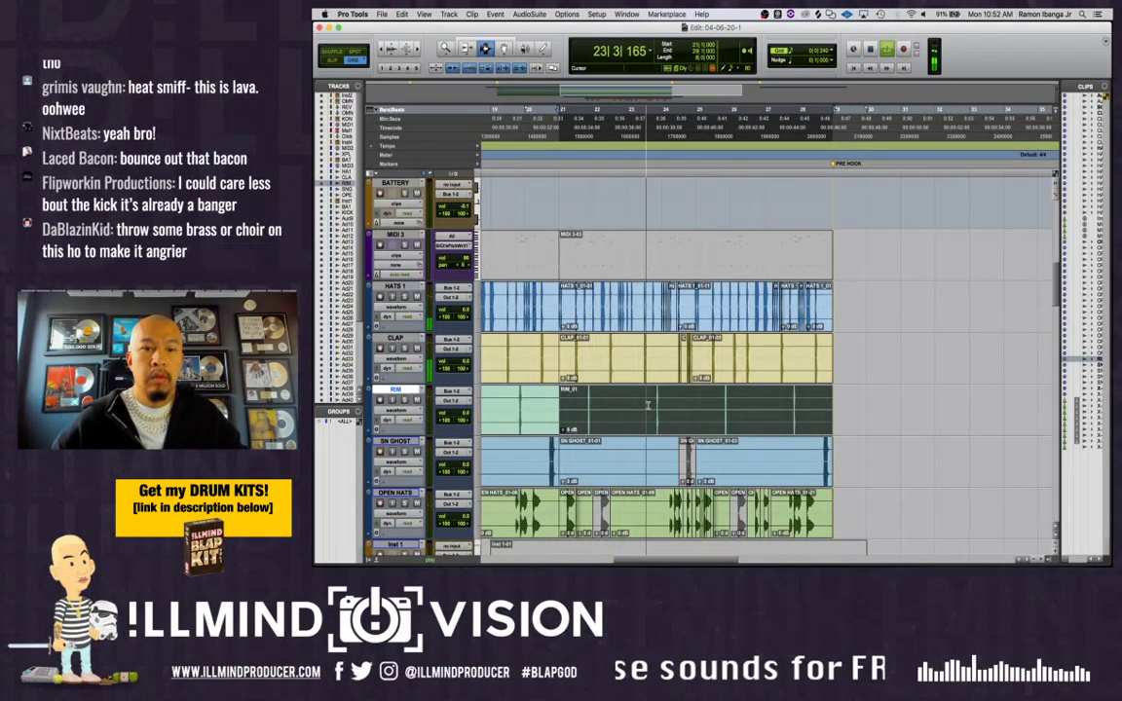
click(637, 406)
key(t)
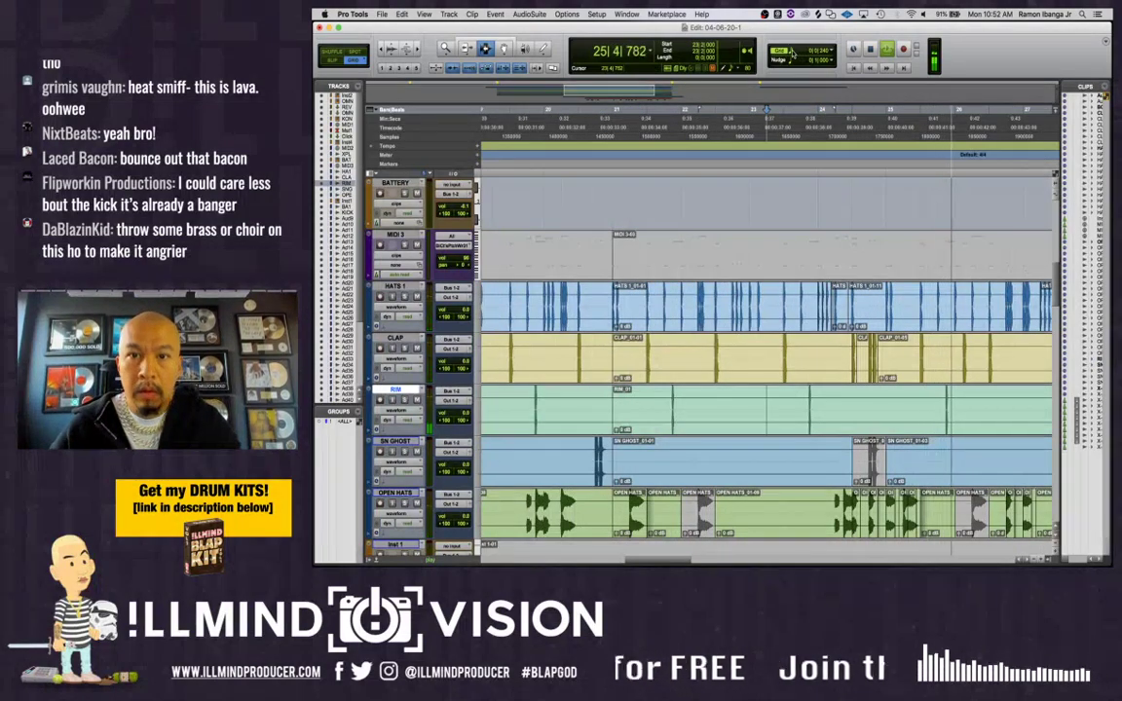
click(831, 51)
click(829, 29)
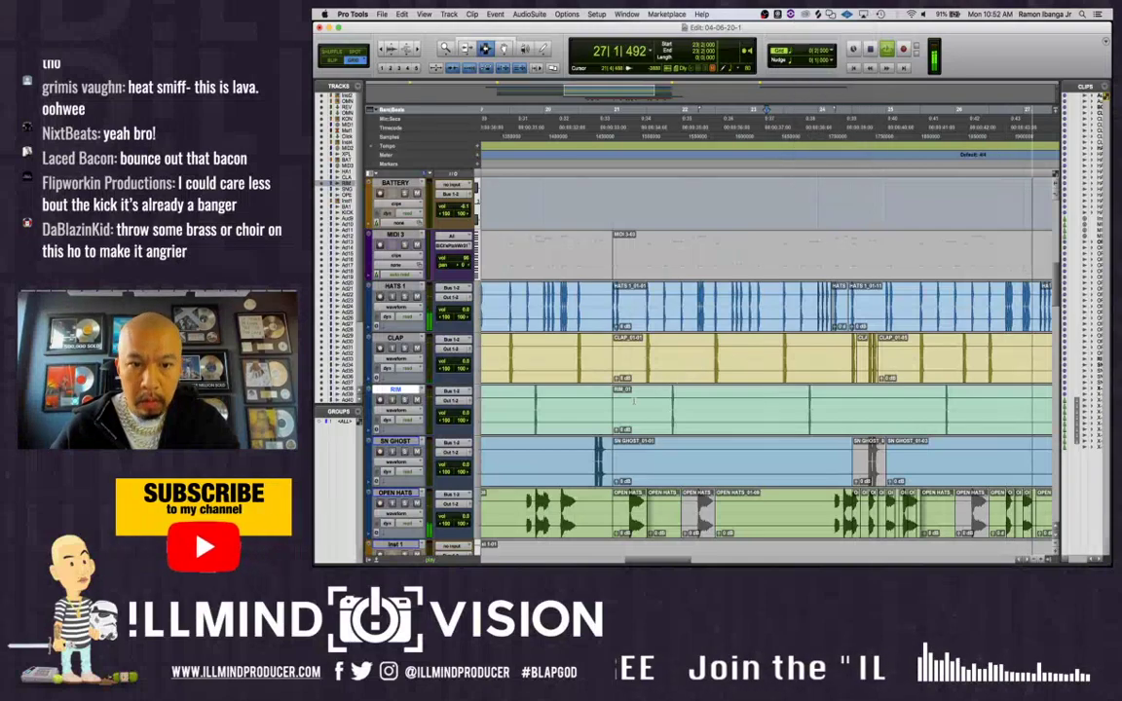
Separate the one-bar RIM section at bar 21, duplicate it into bar 22, and play the section with the bass and kick
click(613, 414)
key(space)
key(space)
drag(612, 414, 688, 424)
key(b)
key(super+d)
click(703, 413)
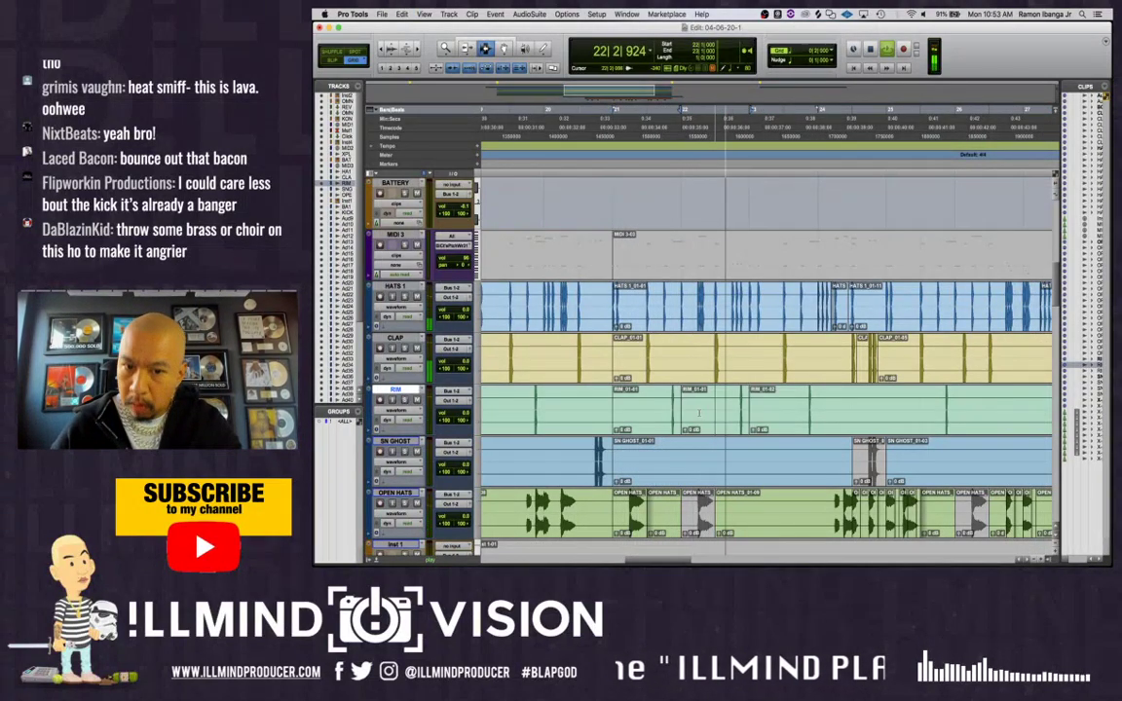
key(space)
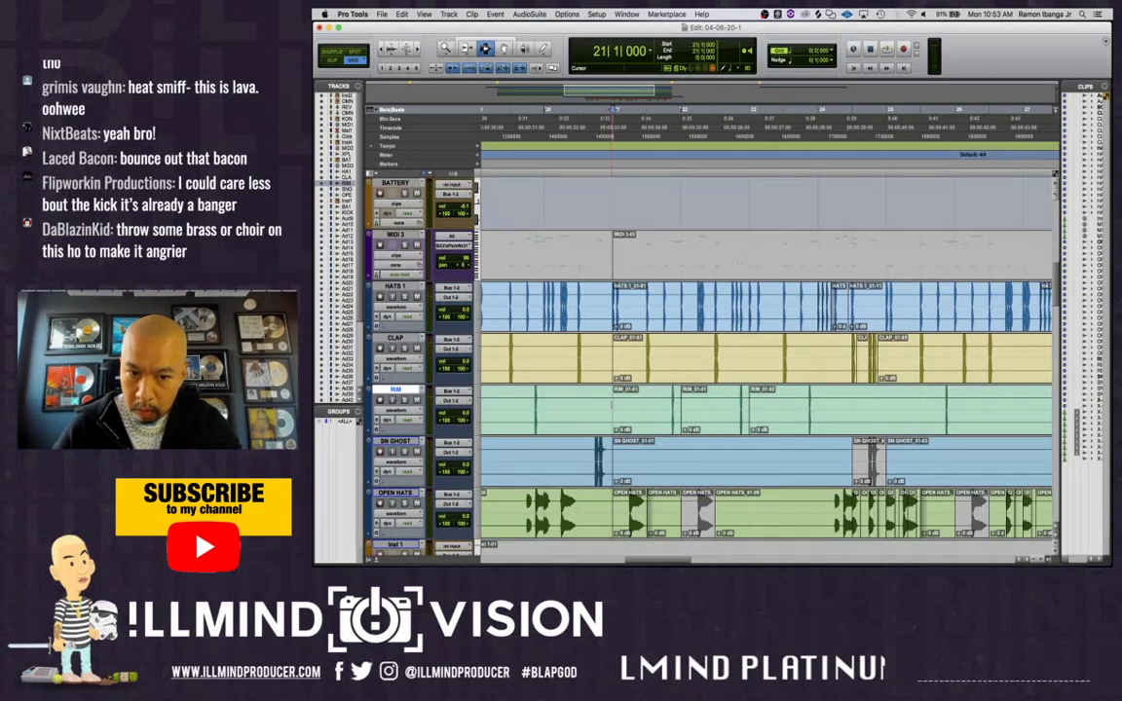
scroll(800, 450, down, 3)
scroll(769, 454, down, 3)
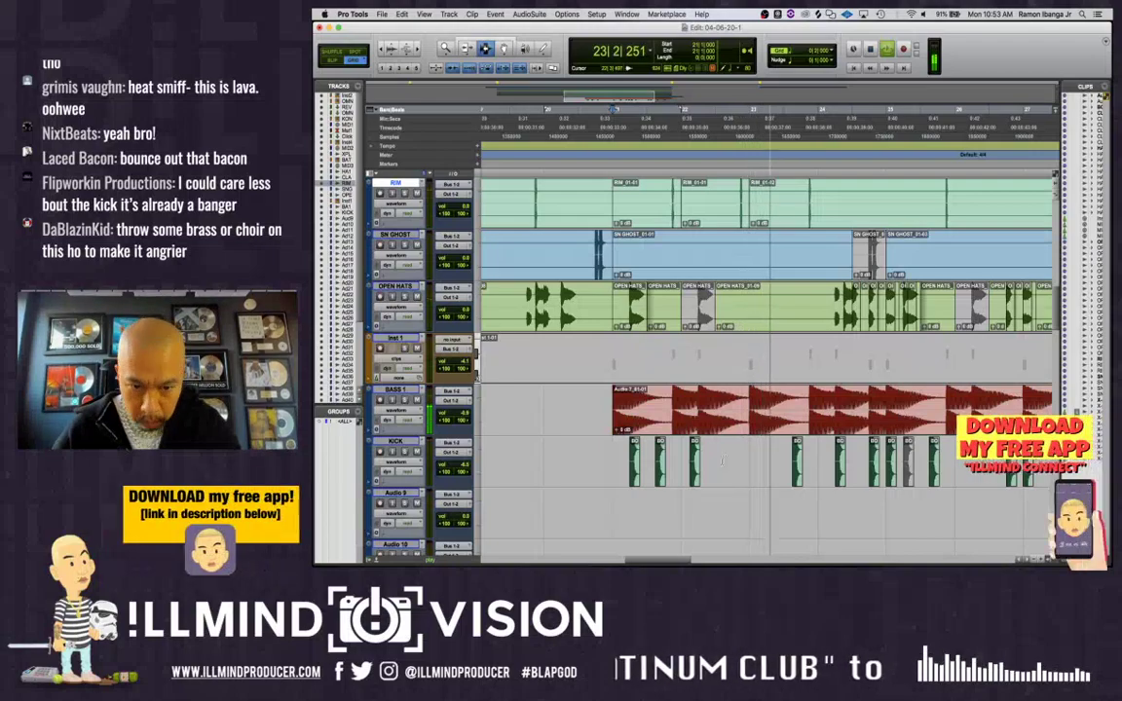
scroll(690, 426, up, 5)
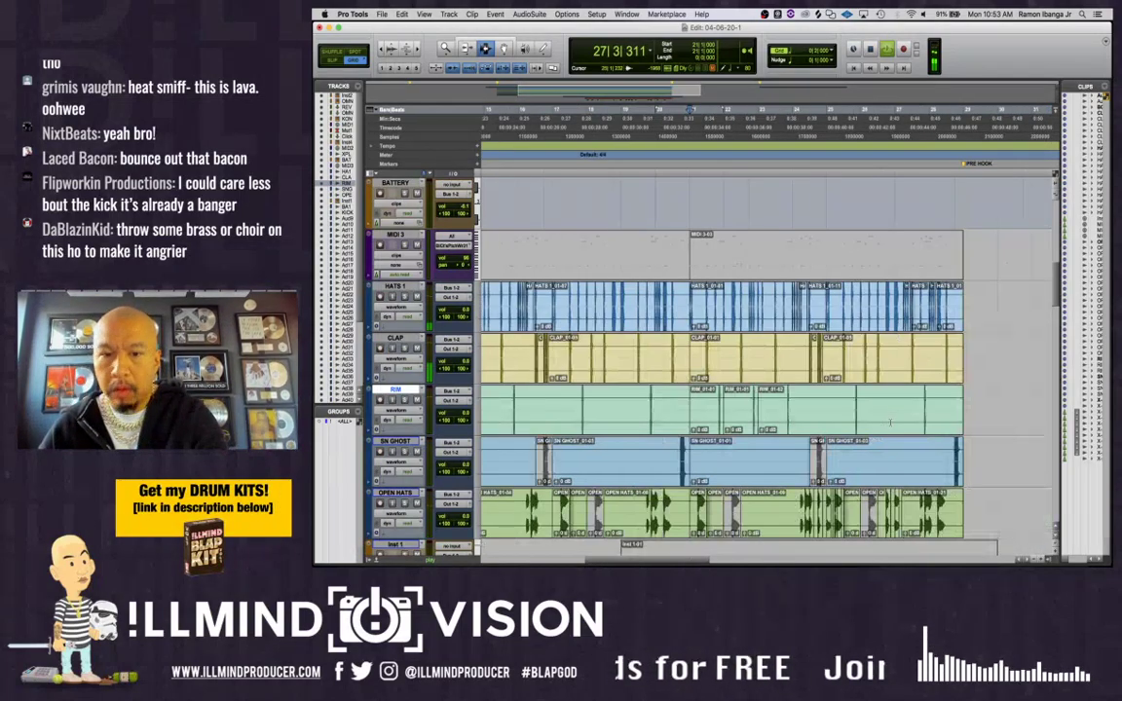
Copy the HATS 1 through KICK parts from bars 21–28 and paste them at the HOOK marker at bar 37
double_click(782, 463)
shift+double_click(877, 457)
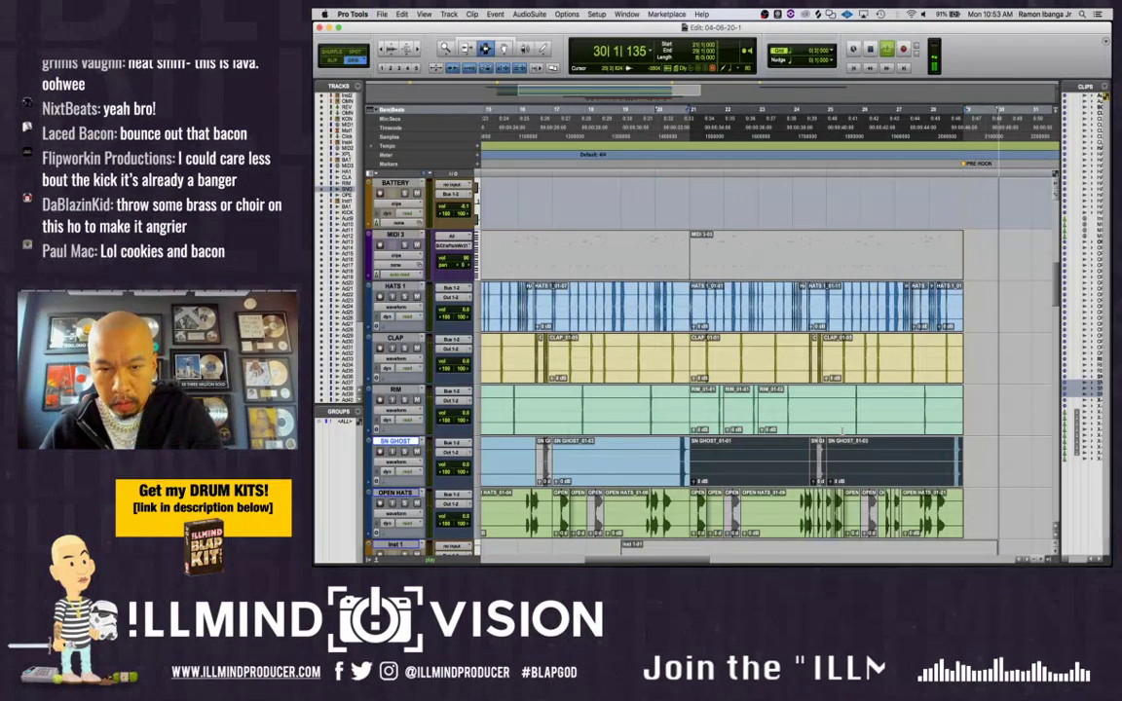
drag(730, 304, 868, 506)
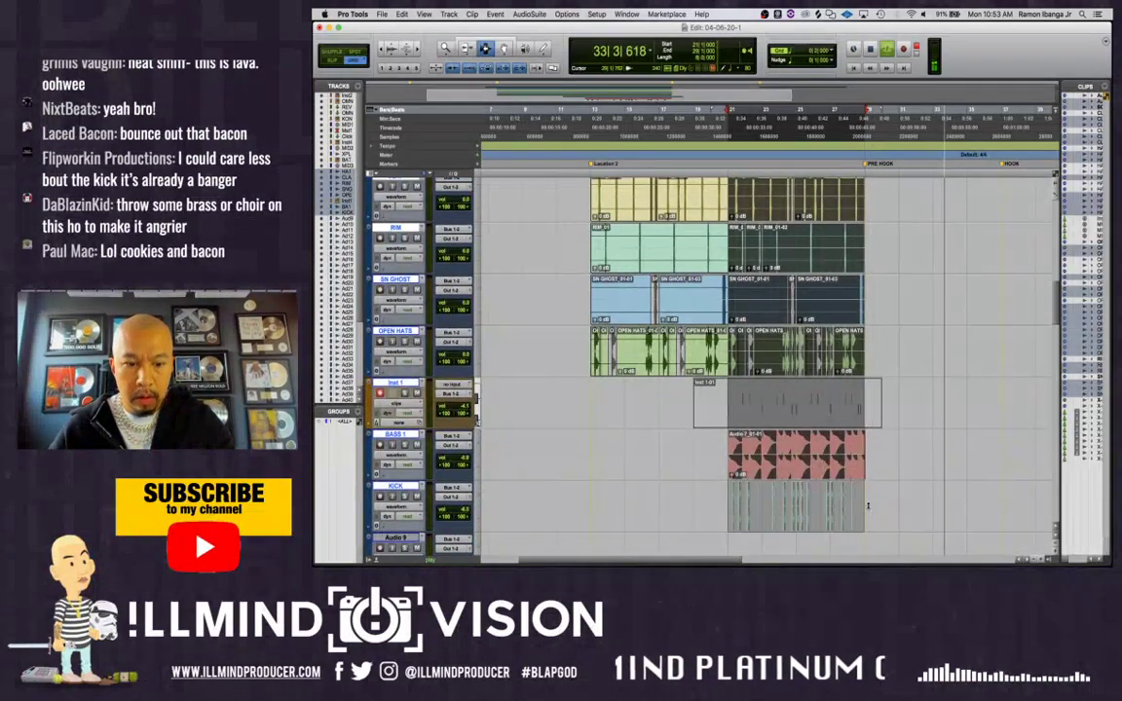
scroll(1011, 235, up, 2)
scroll(1012, 236, up, 4)
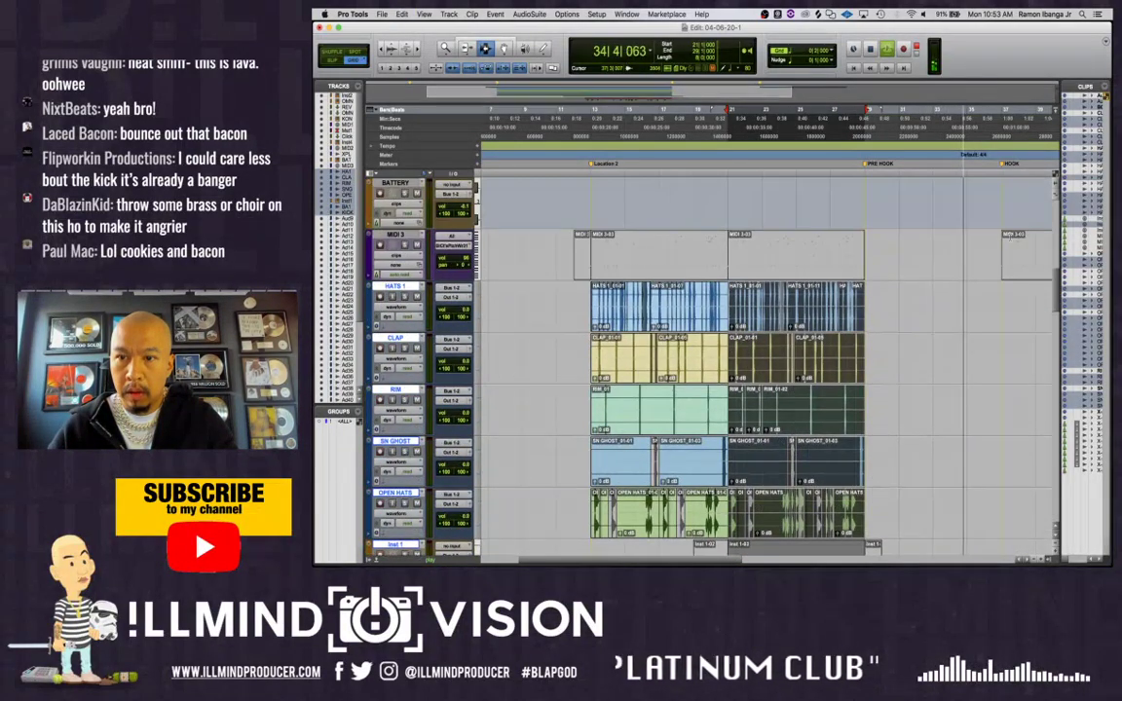
drag(1006, 303, 1039, 567)
key(super+v)
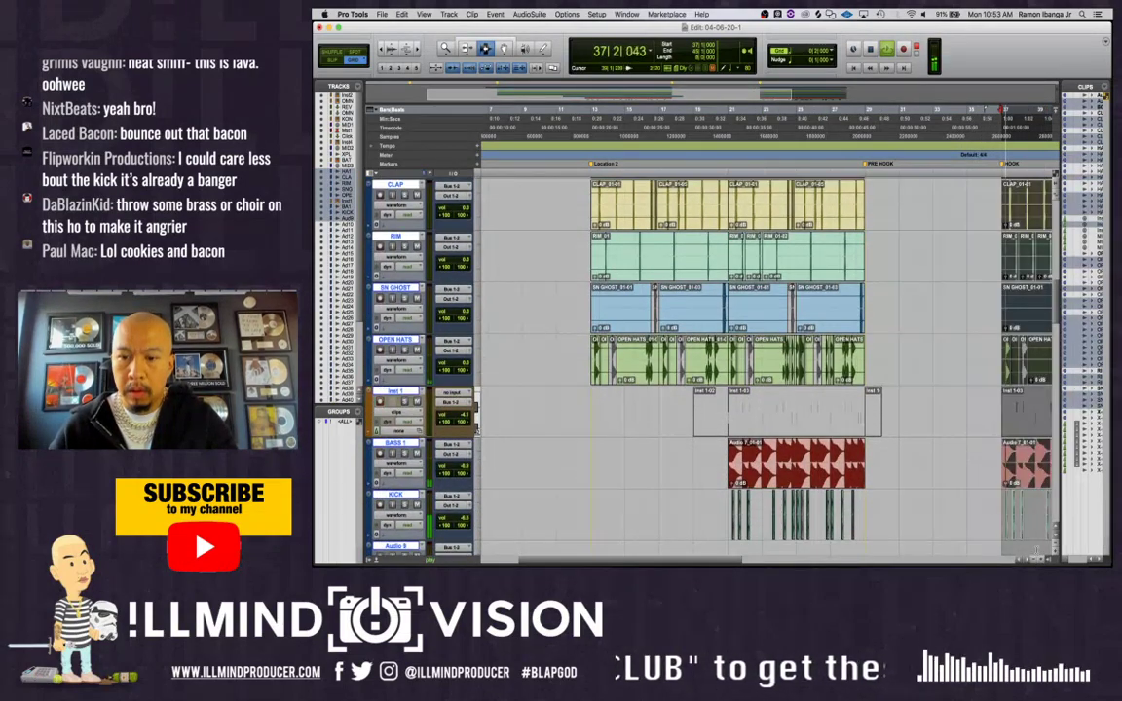
scroll(977, 499, right, 4)
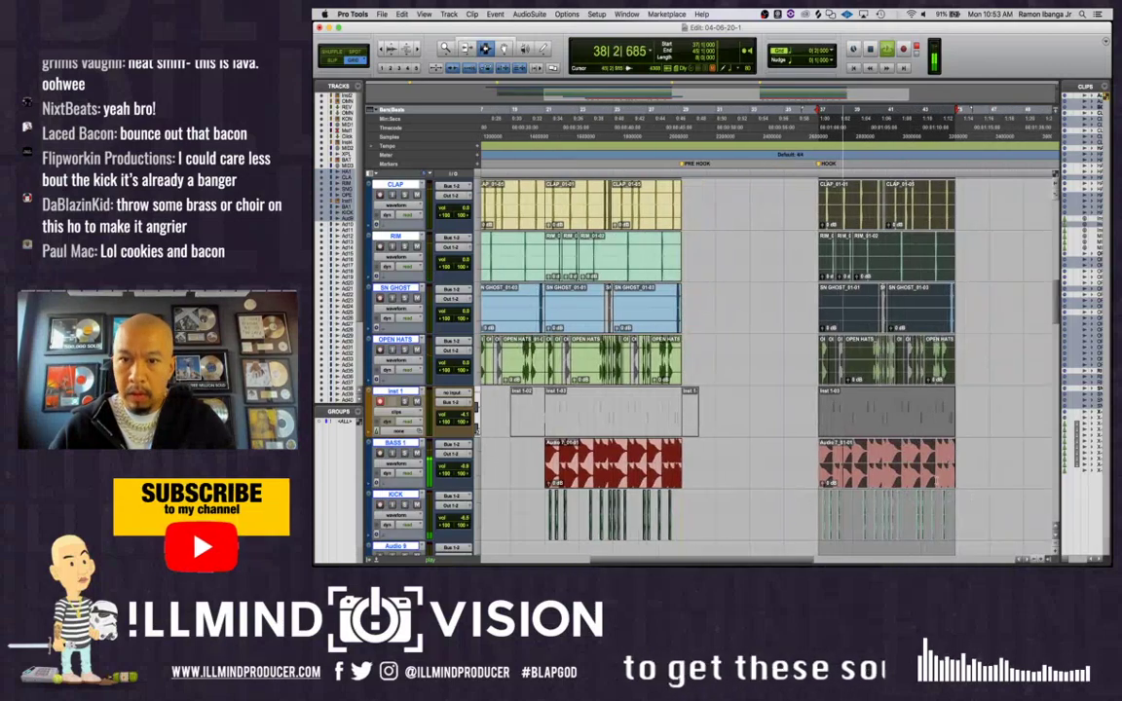
scroll(882, 395, up, 3)
scroll(882, 395, up, 3)
Play the arrangement from bar 36 into the hook and examine the pasted drum and bass parts
click(800, 353)
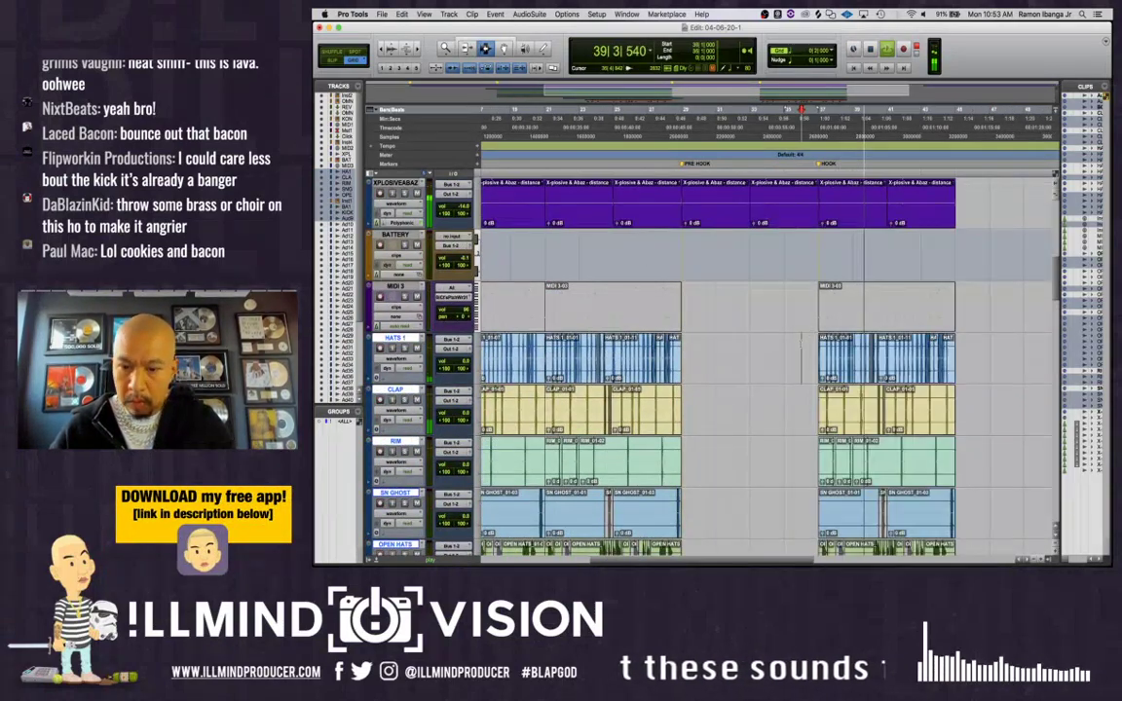
key(r)
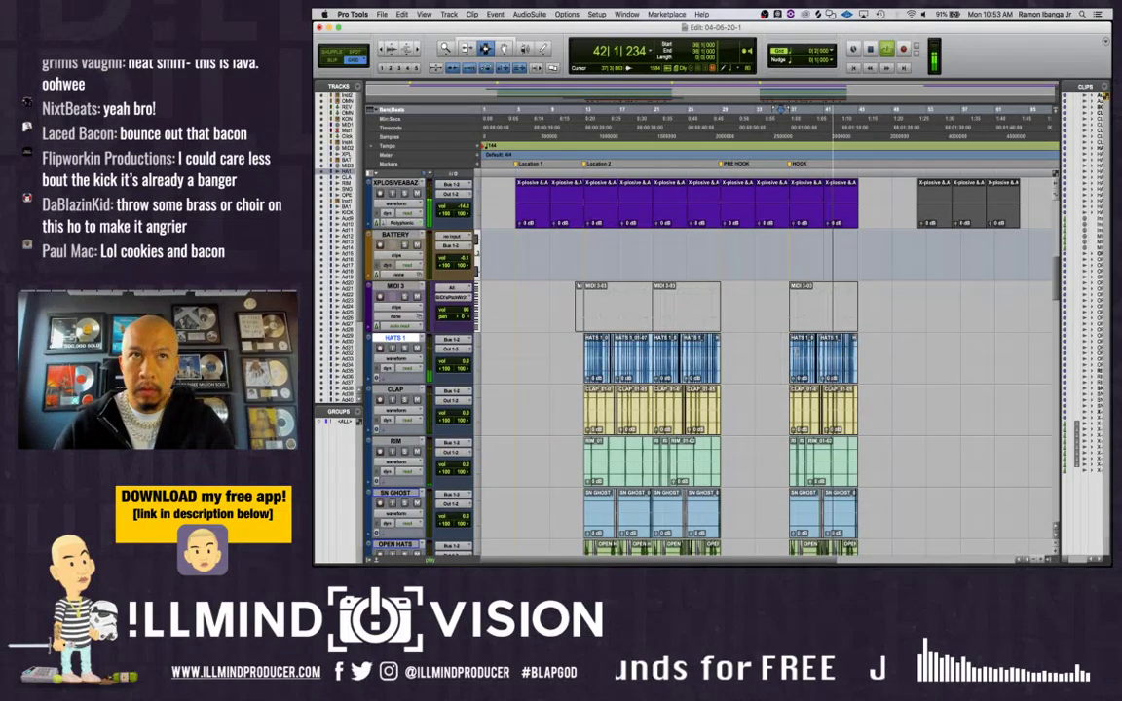
scroll(760, 361, down, 6)
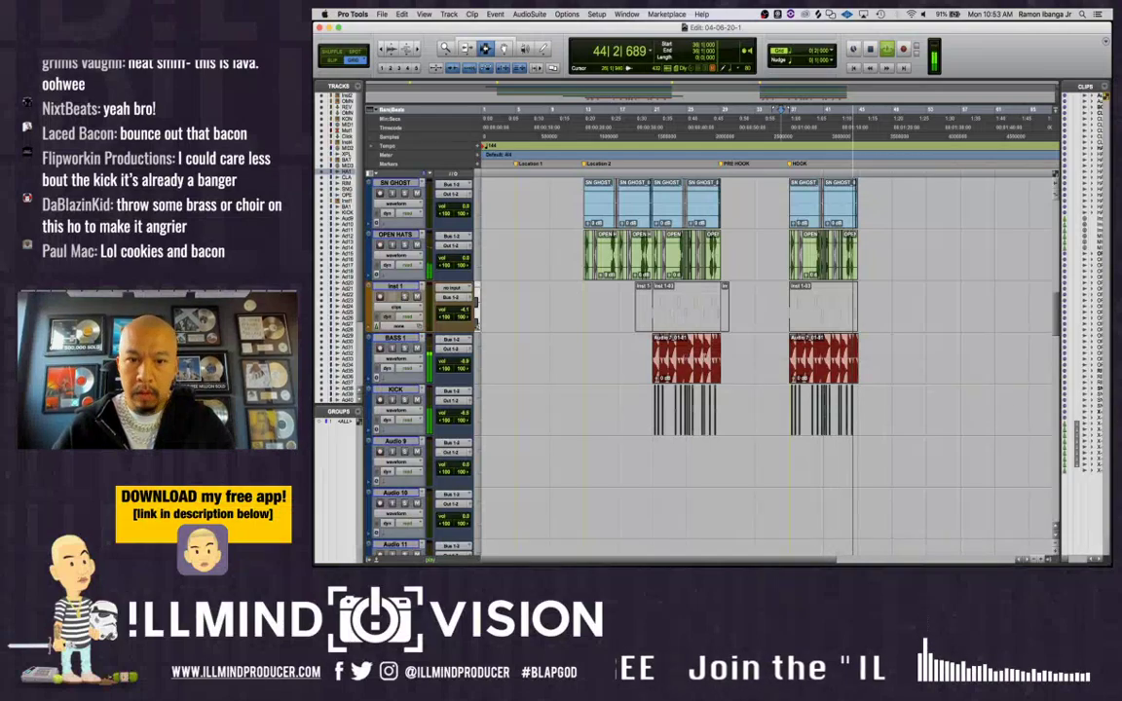
key(space)
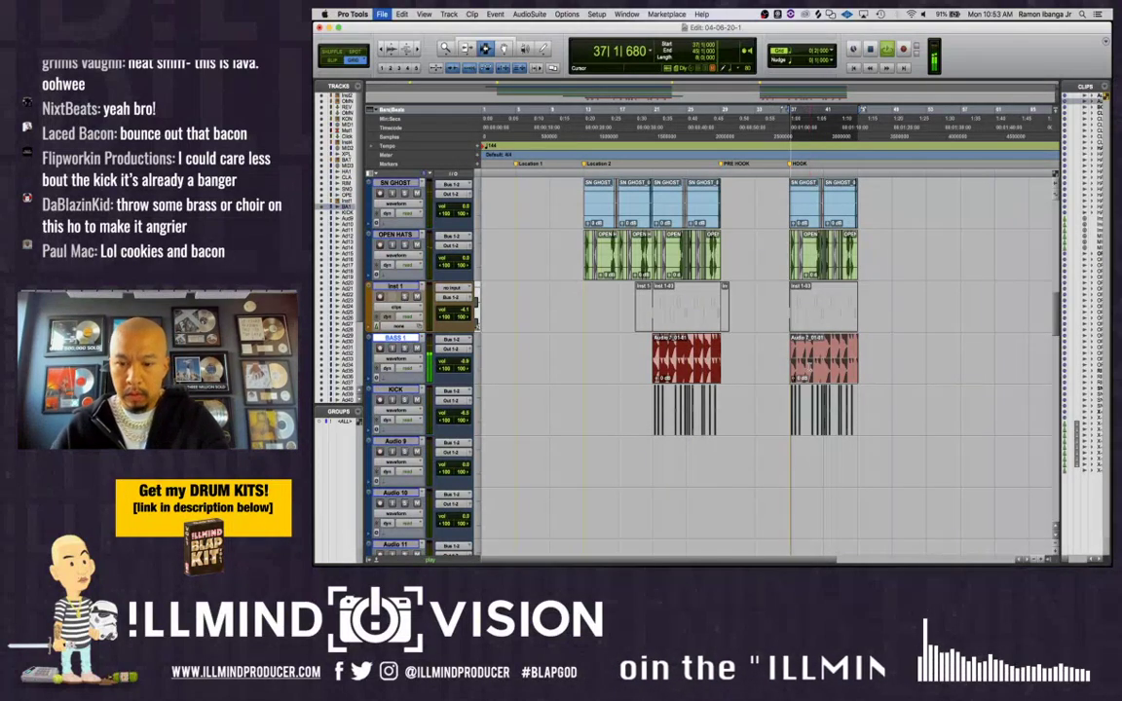
key(t)
key(t)
scroll(604, 375, right, 3)
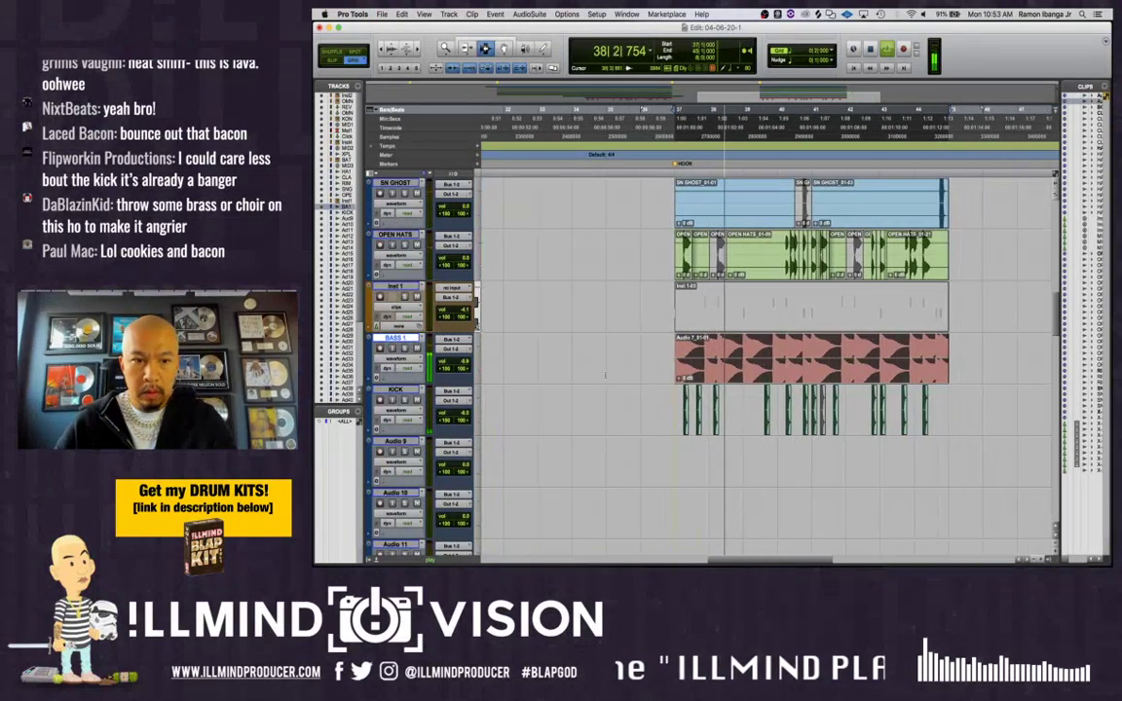
Rename the empty Audio 9 track below KICK to HATS 3
scroll(546, 370, down, 1)
double_click(396, 390)
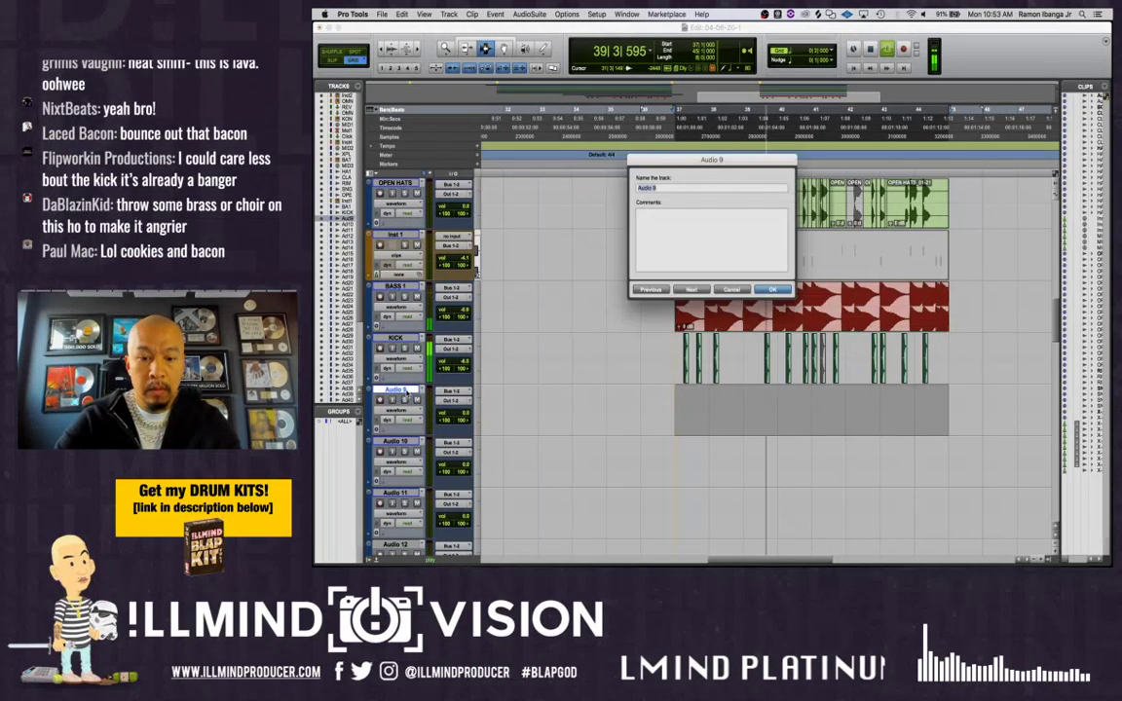
text(HATS 3)
key(Return)
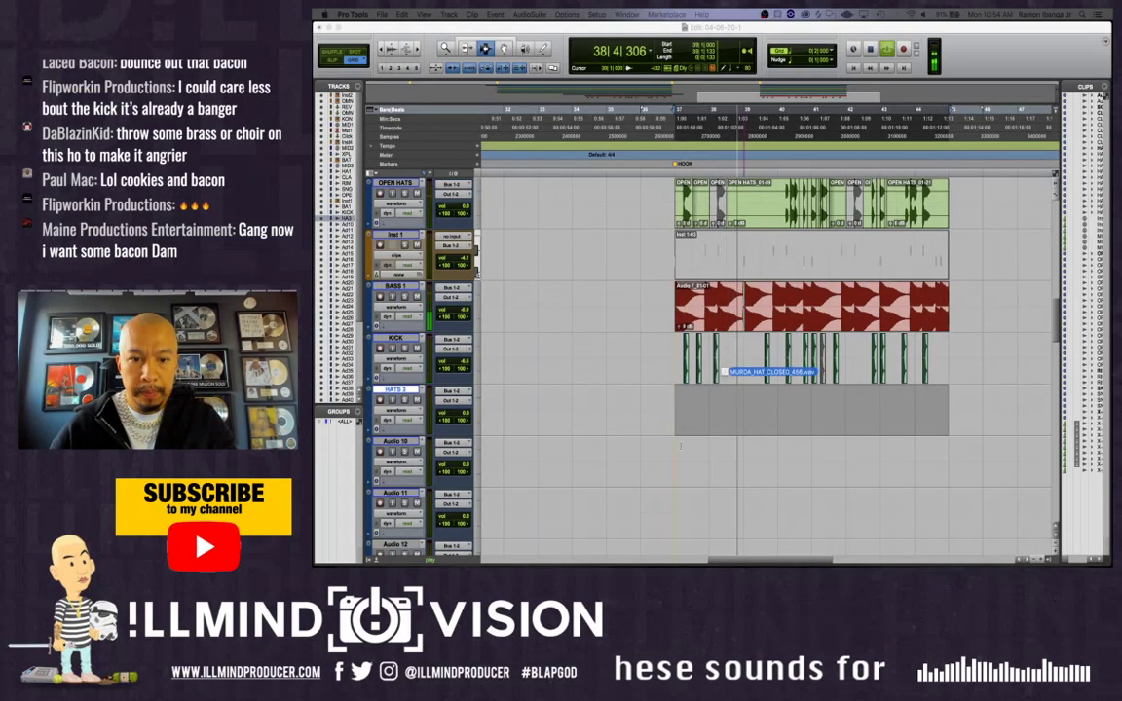
Place the MURDA_HAT_CLOSED sample on HATS 3 at bar 37 and lower the track's volume to about -14.5 dB
drag(673, 432, 674, 431)
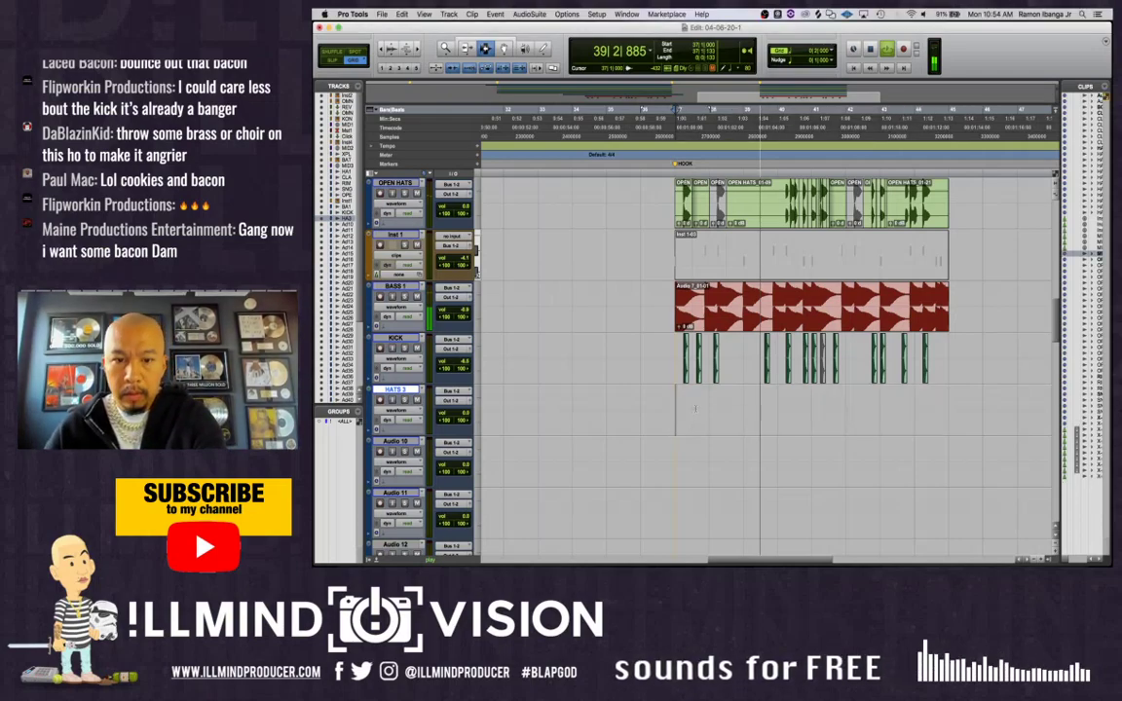
key(t)
key(t)
drag(463, 413, 463, 416)
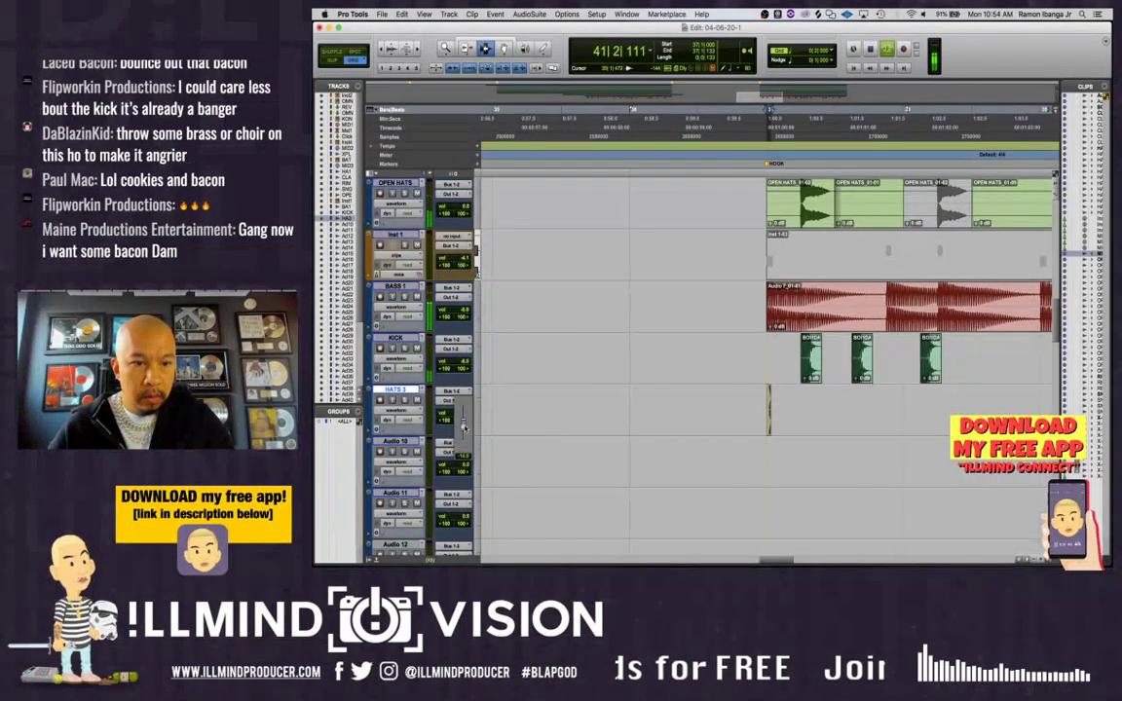
Set the grid to 1/32 notes and paste copies of the closed hat clip across bar 37 on HATS 3
click(794, 59)
click(804, 86)
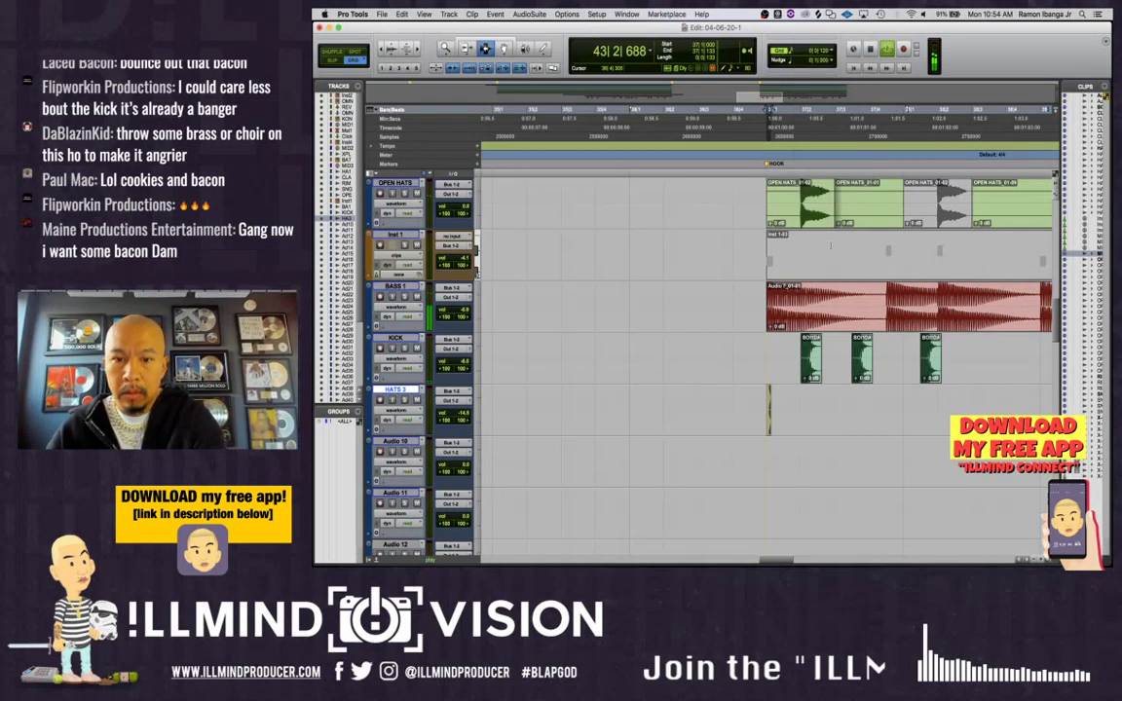
key(t)
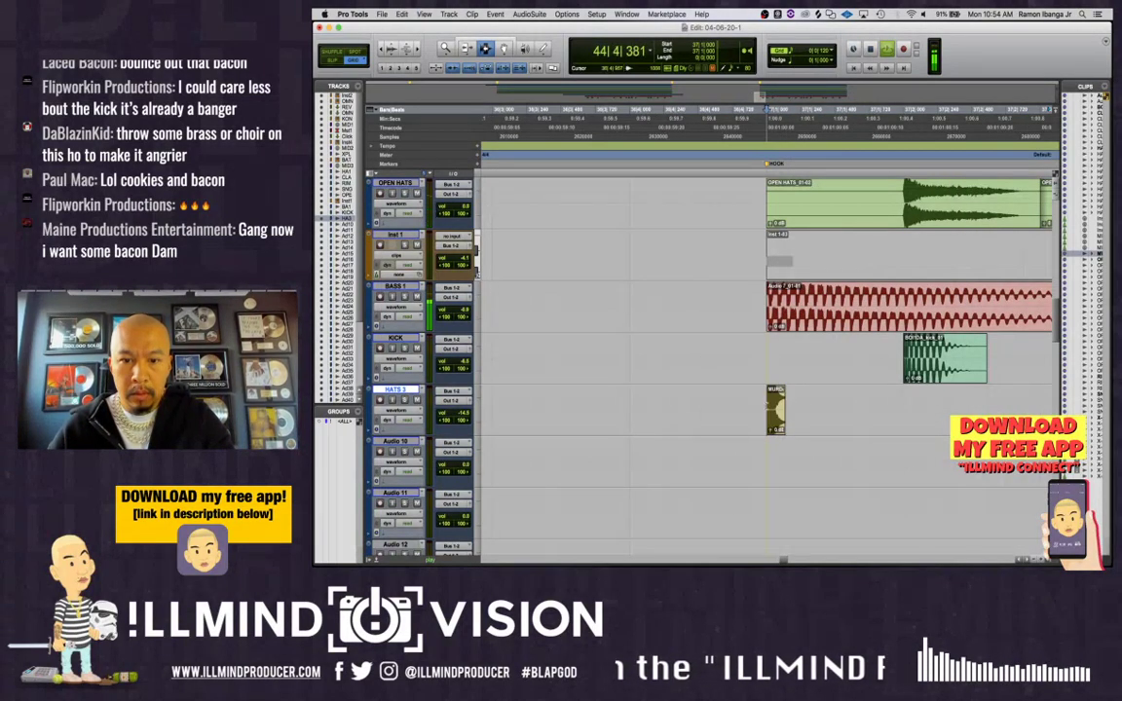
key(r)
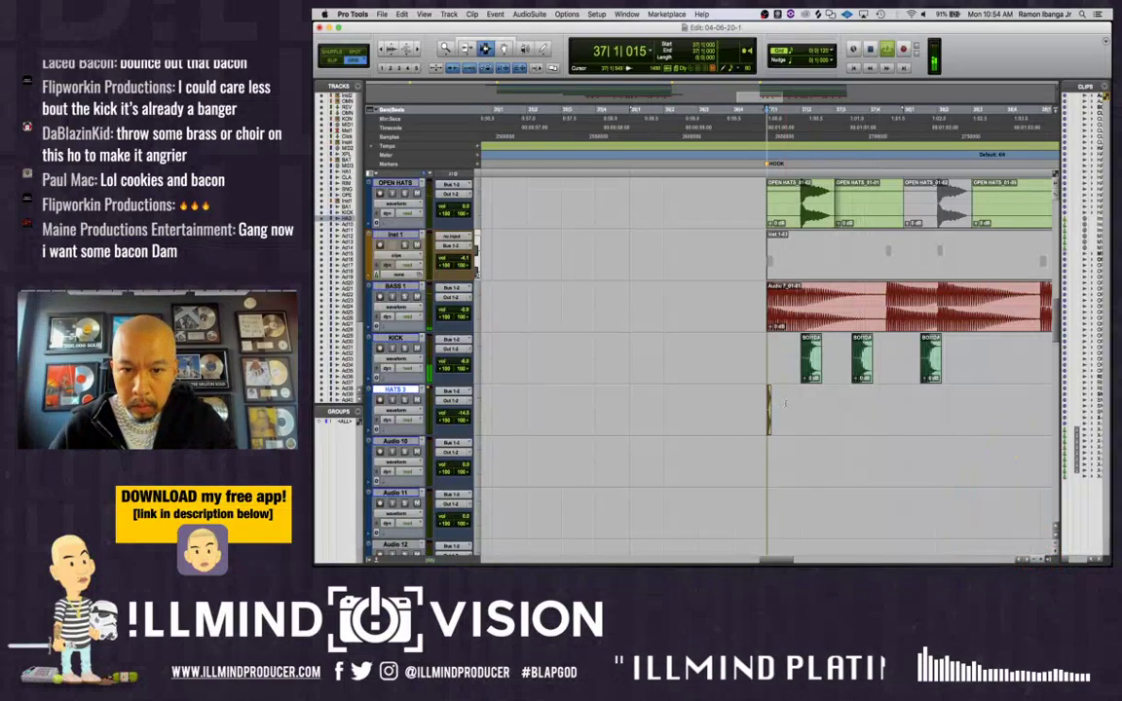
click(785, 403)
key(super+v)
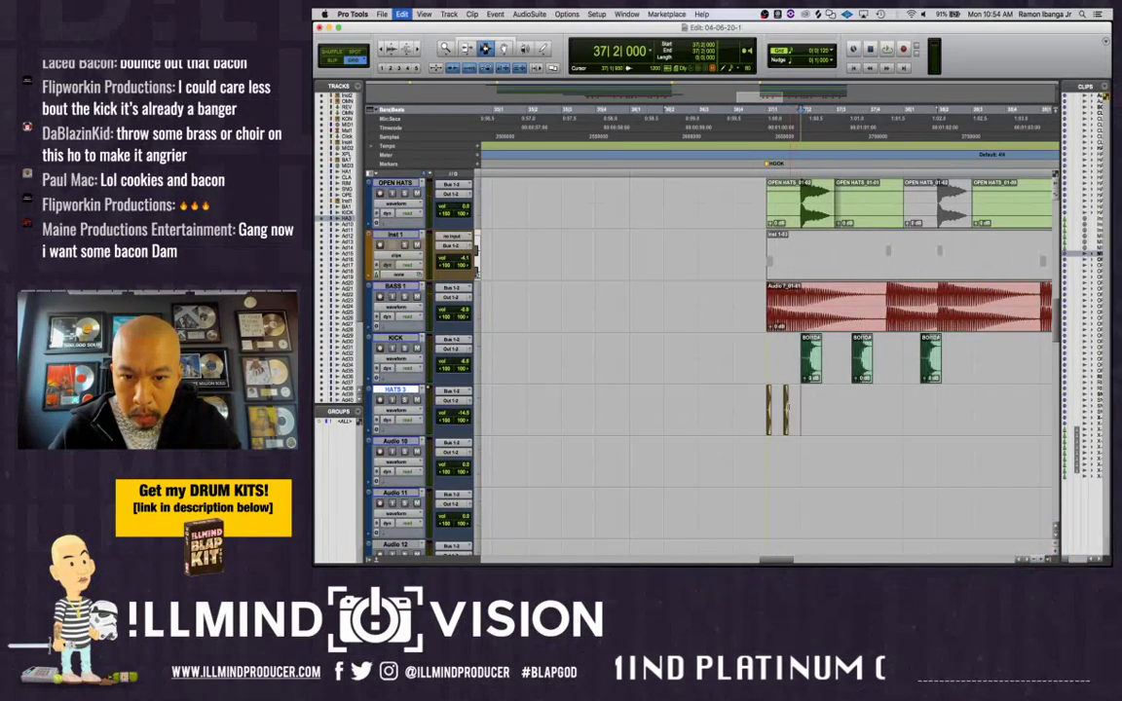
Play back the hat pattern from bar 37 beat 3 and paste more hat hits through the first half of bar 38
key(space)
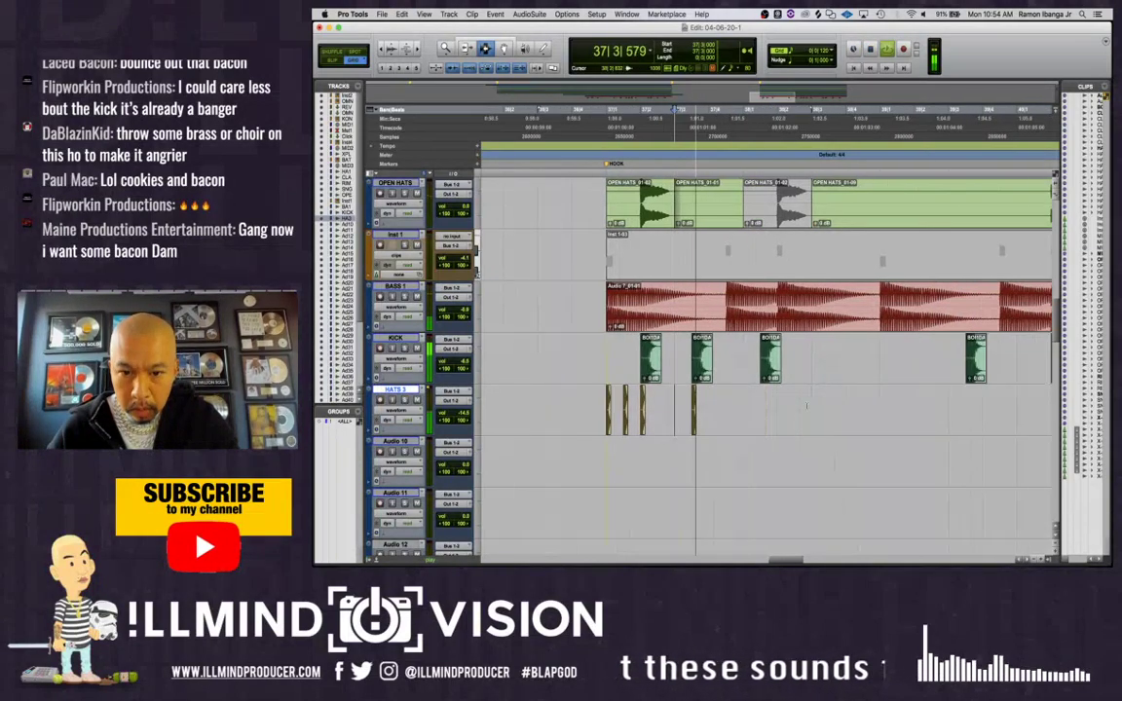
key(space)
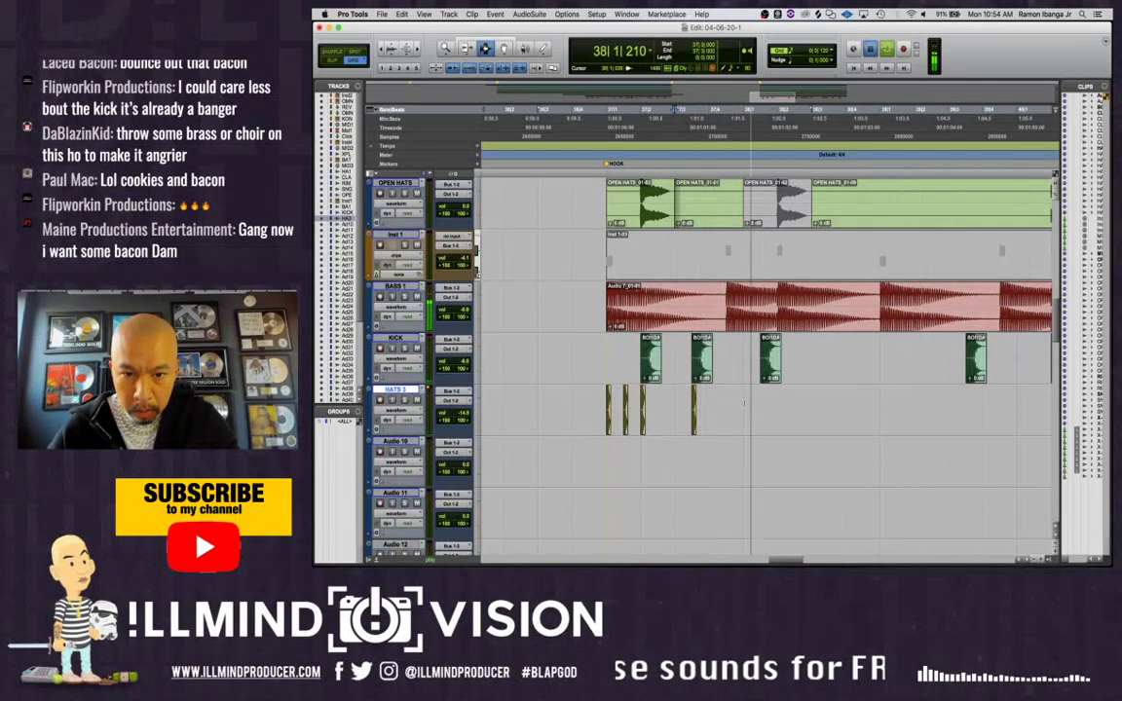
click(754, 405)
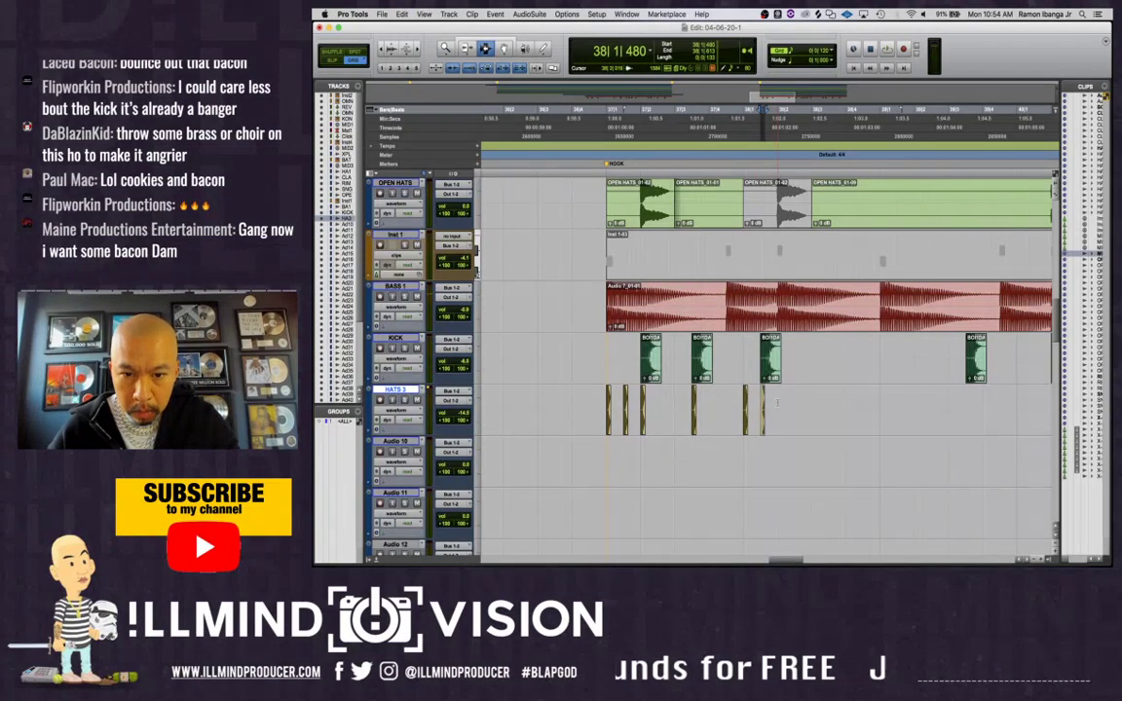
key(super+v)
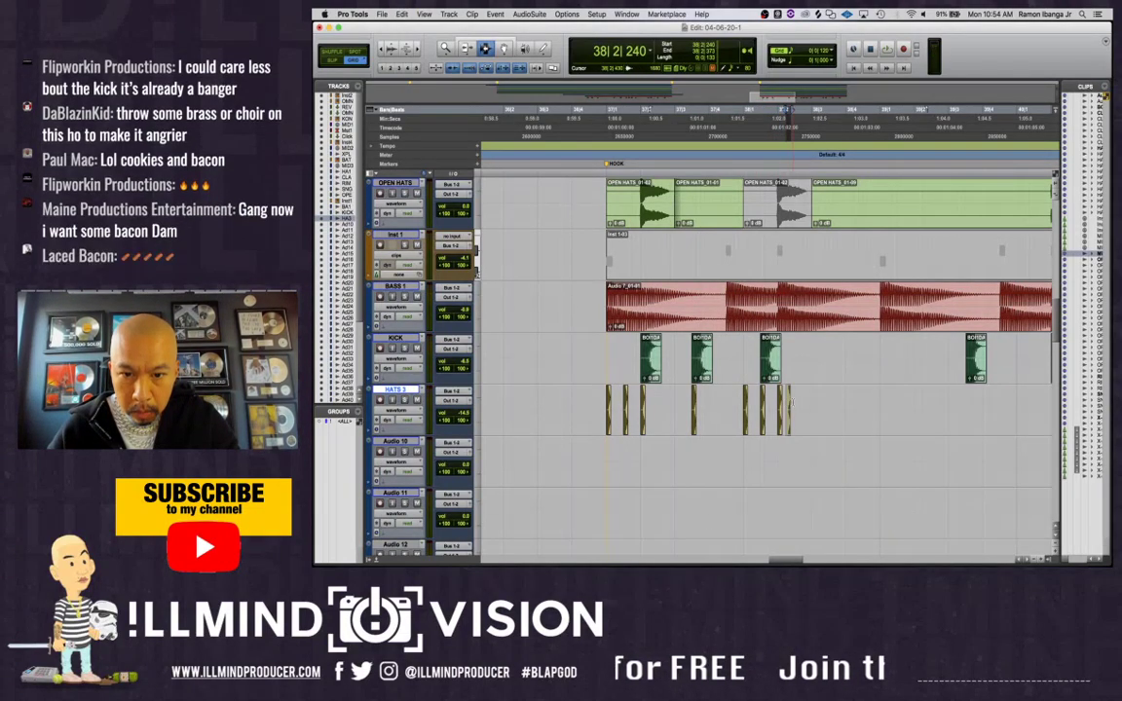
Replace the HATS 3 hit at 37|3|480 with two hits starting at 37|3|000, and mute the hit at 38|1|480
key(space)
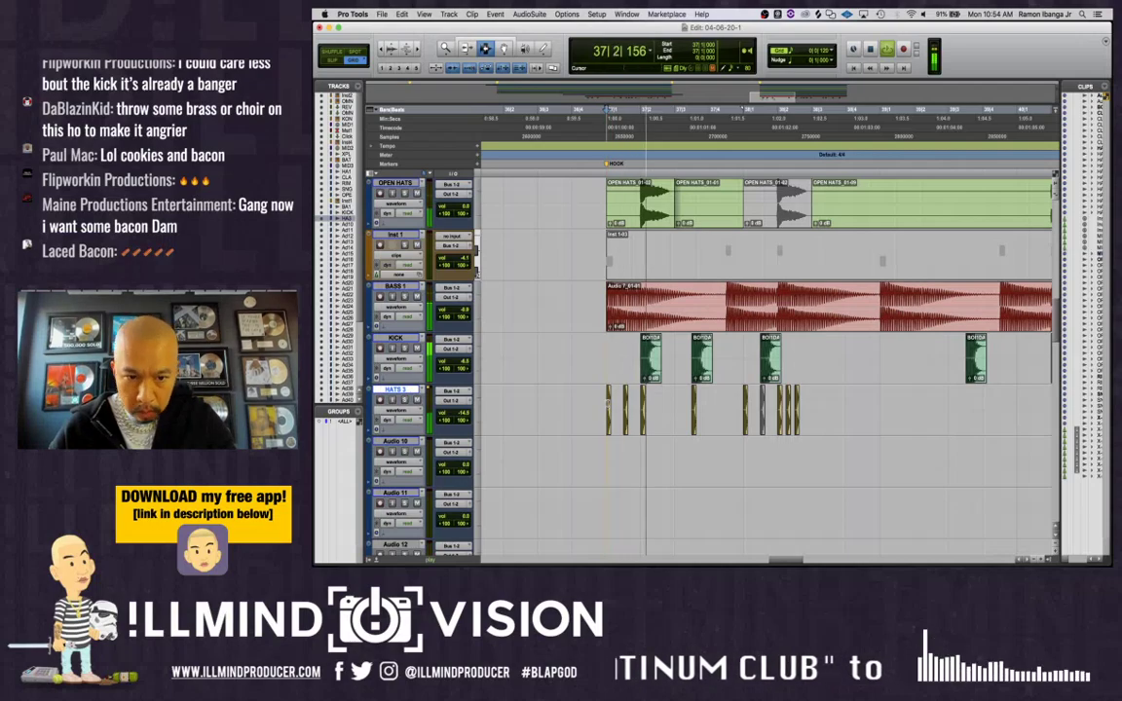
key(space)
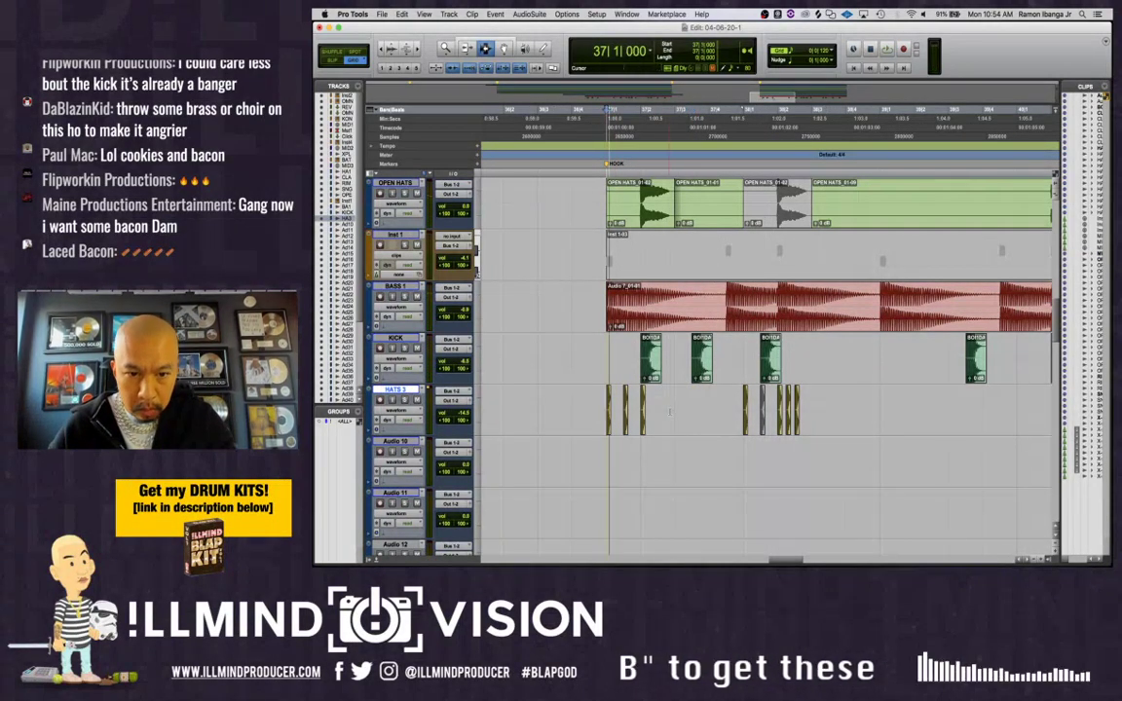
key(space)
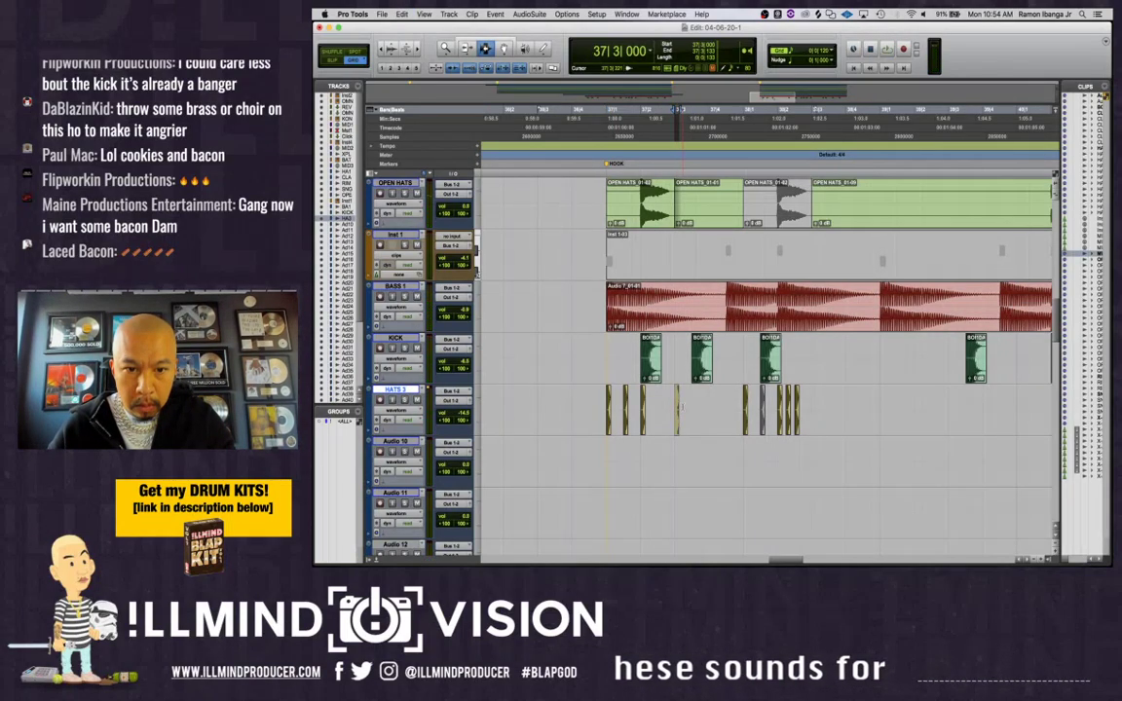
key(space)
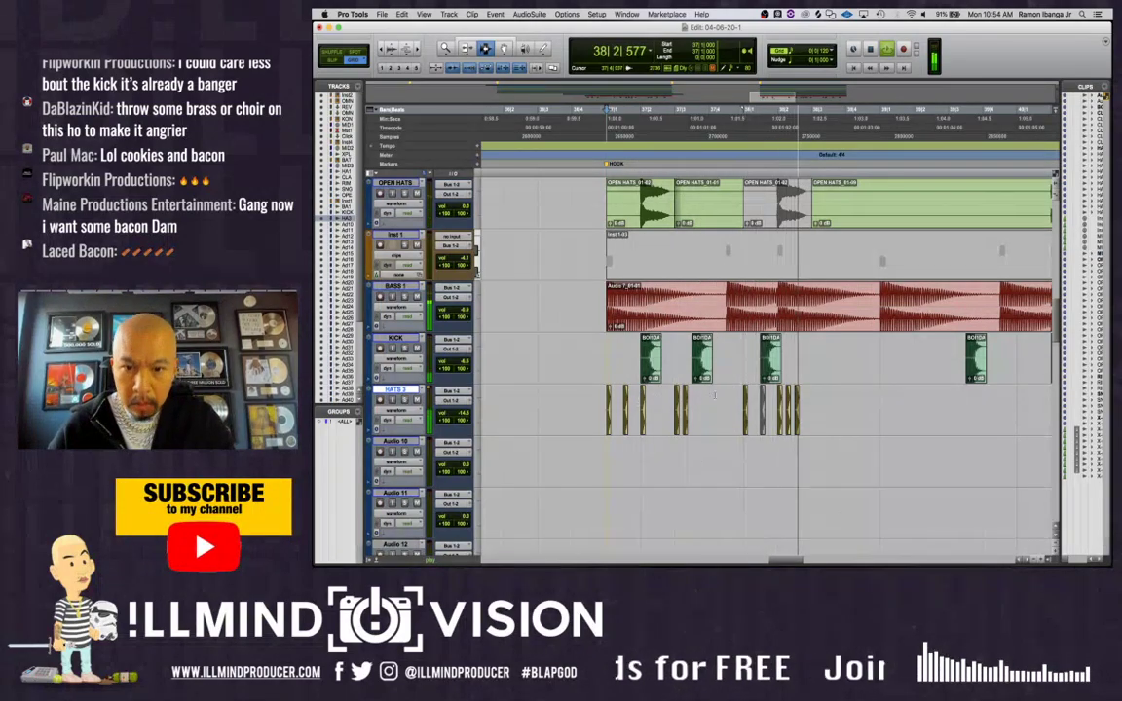
Duplicate the two-bar HATS 3 pattern from bar 37 to bar 39 and play it from bar 37
shift+click(840, 393)
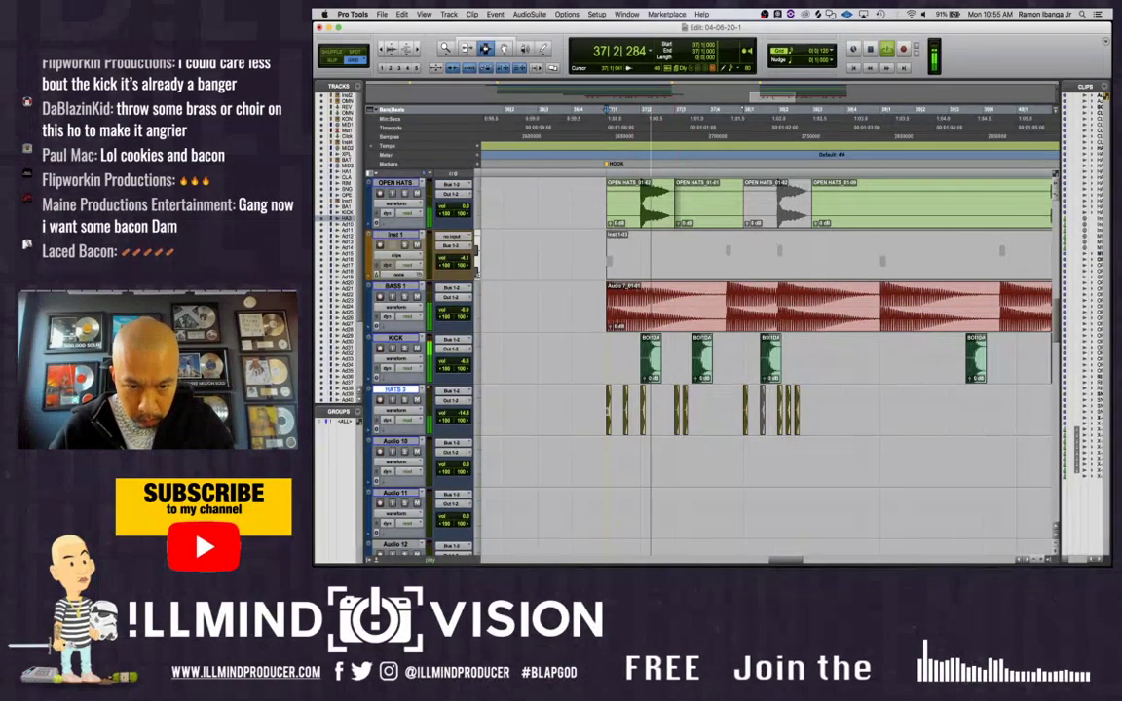
shift+click(879, 413)
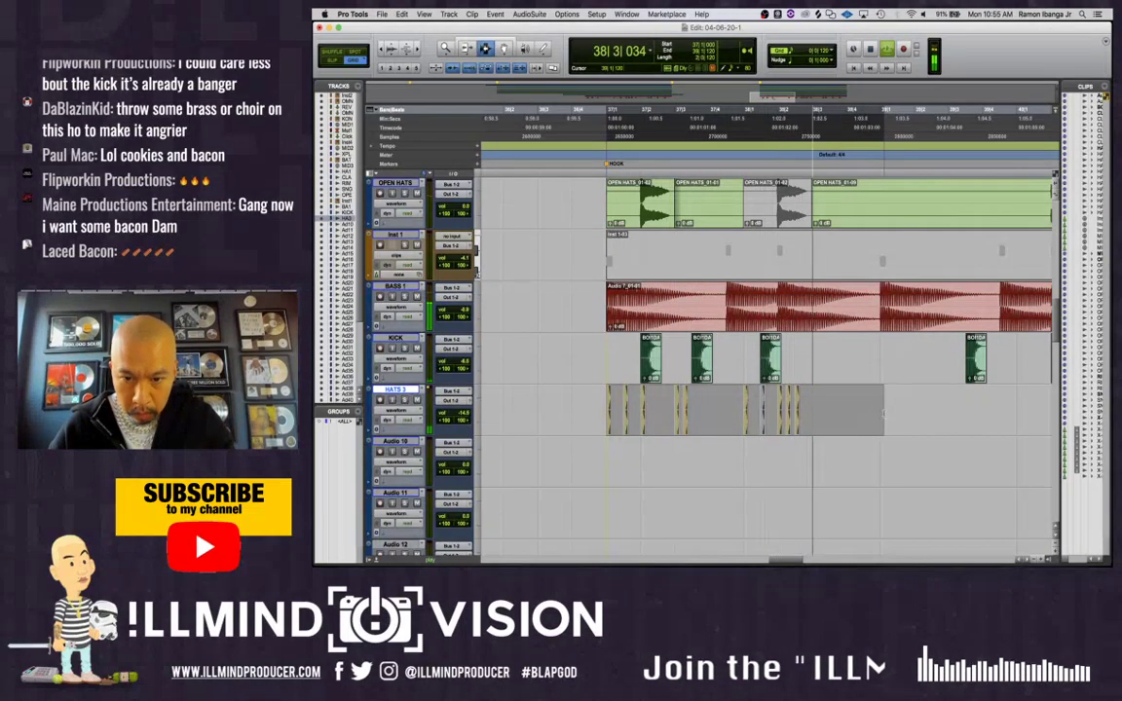
key(super+d)
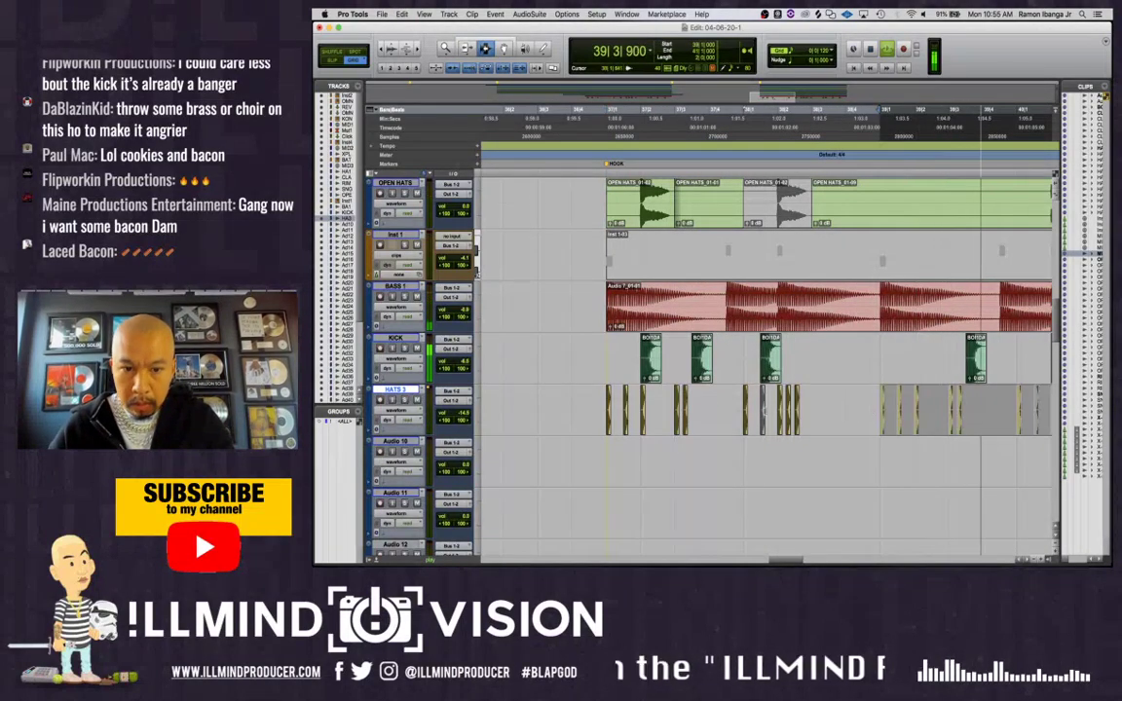
key(r)
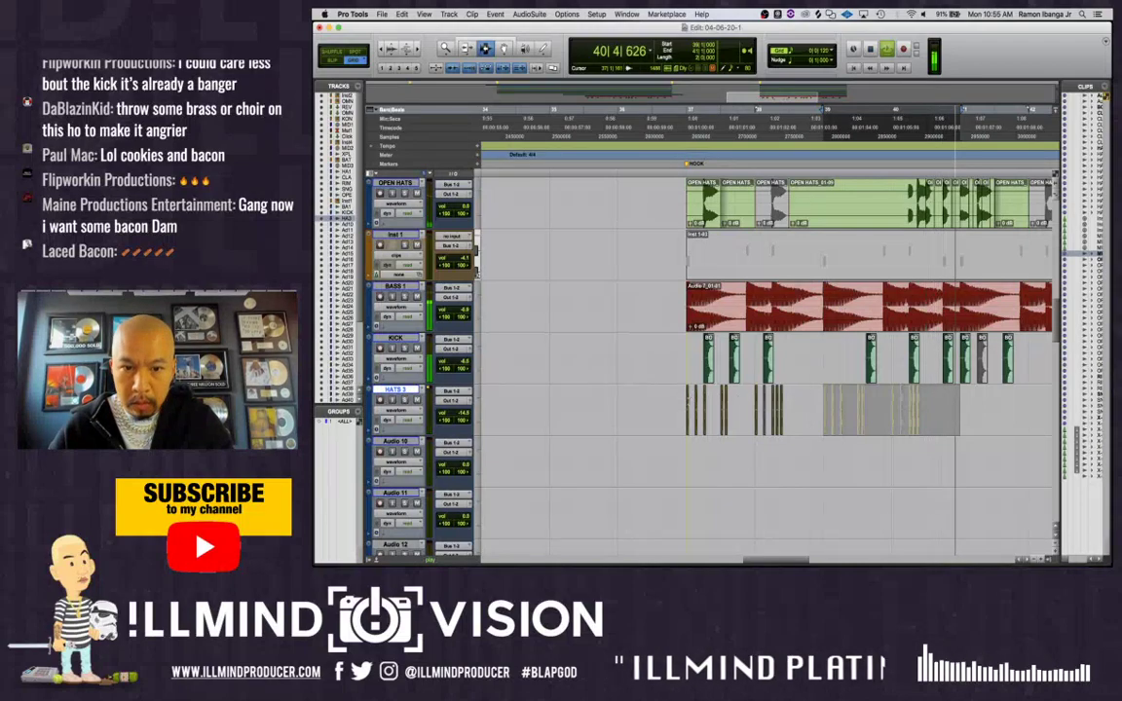
key(space)
click(689, 401)
key(space)
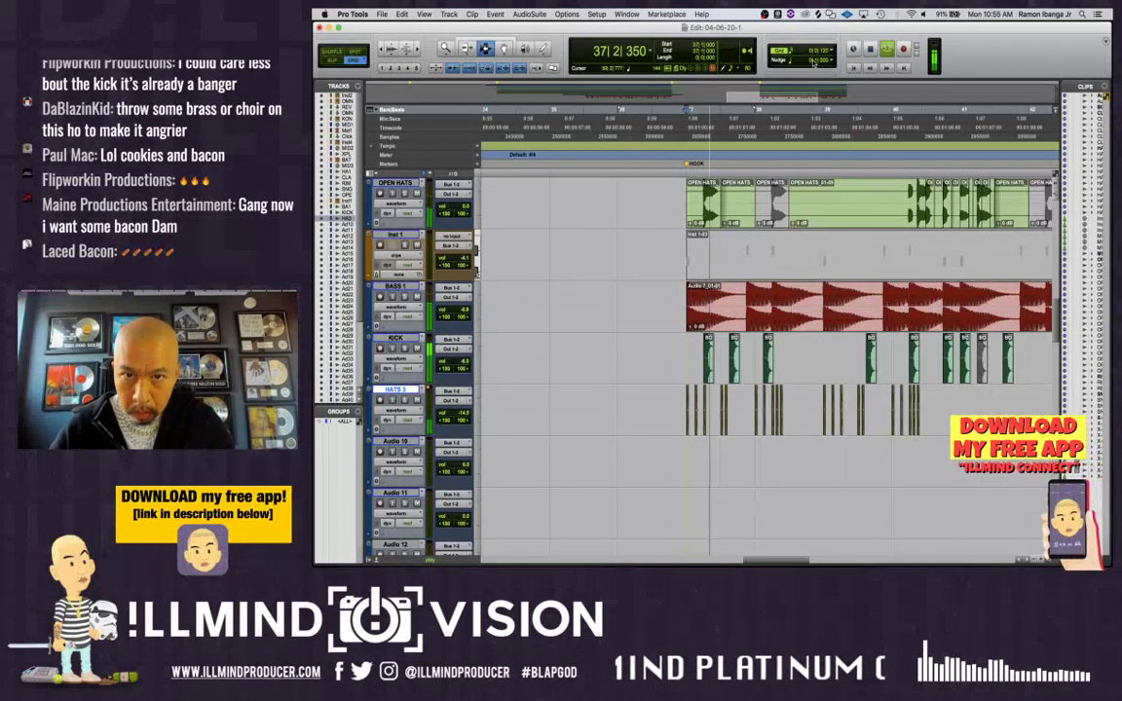
Set the grid to 1/2 notes and duplicate the four-bar HATS 3 pattern from bar 37 to bar 41
click(812, 61)
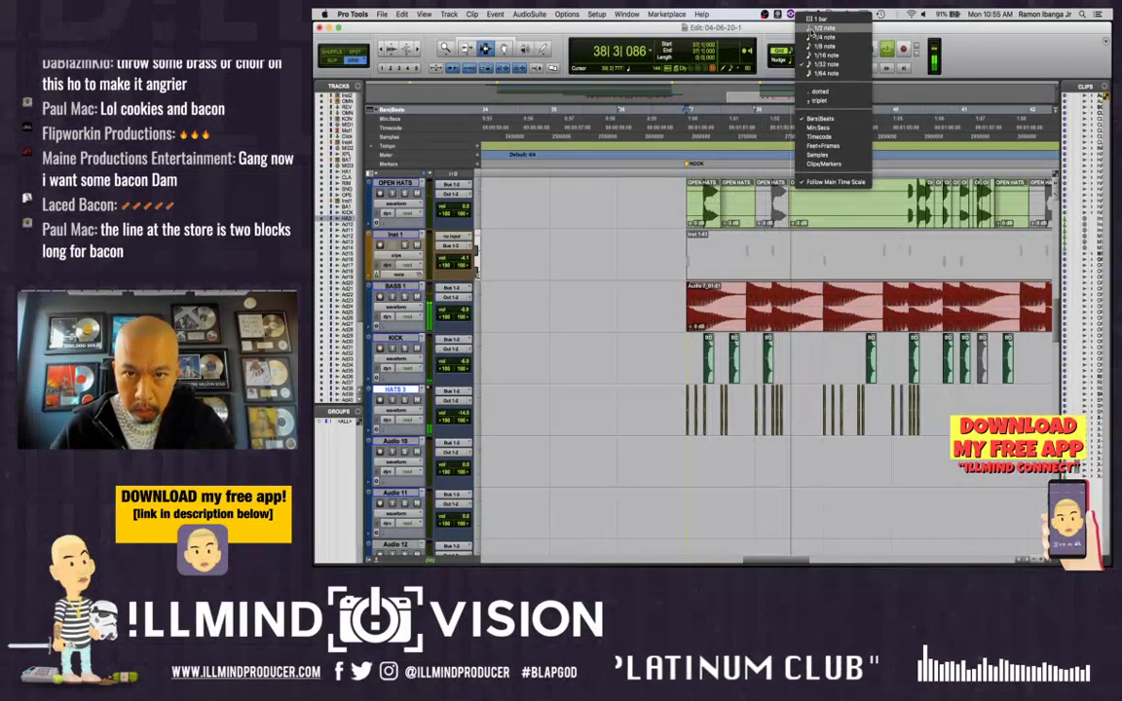
click(811, 29)
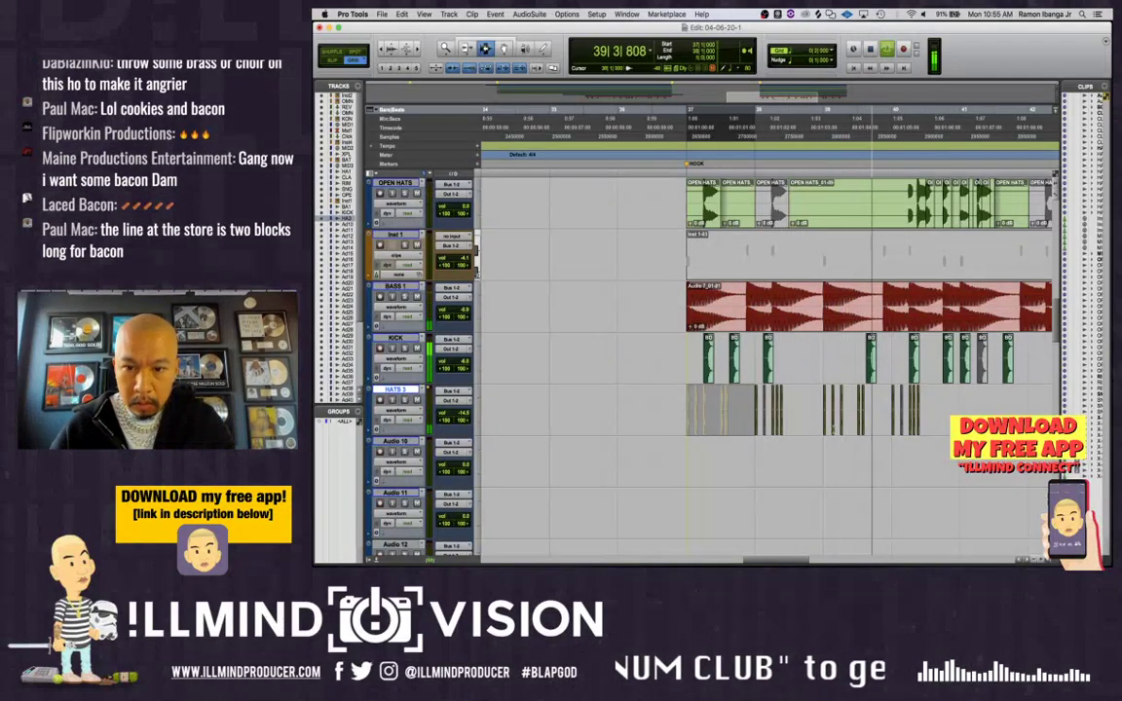
key(super+d)
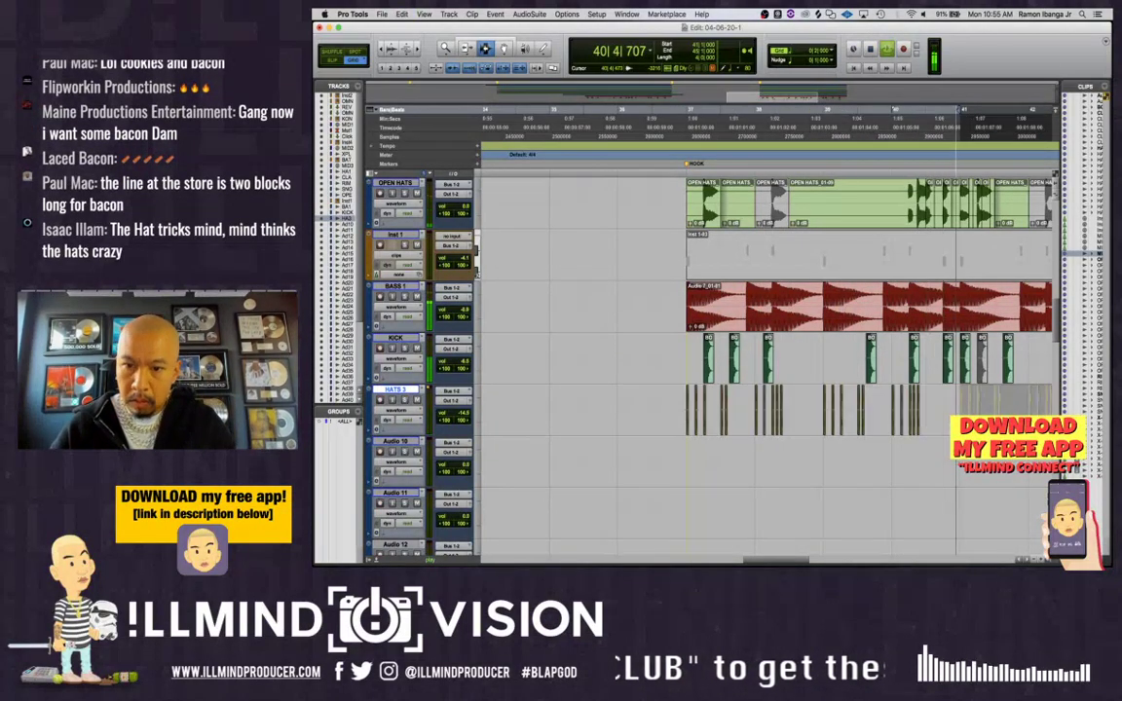
key(r)
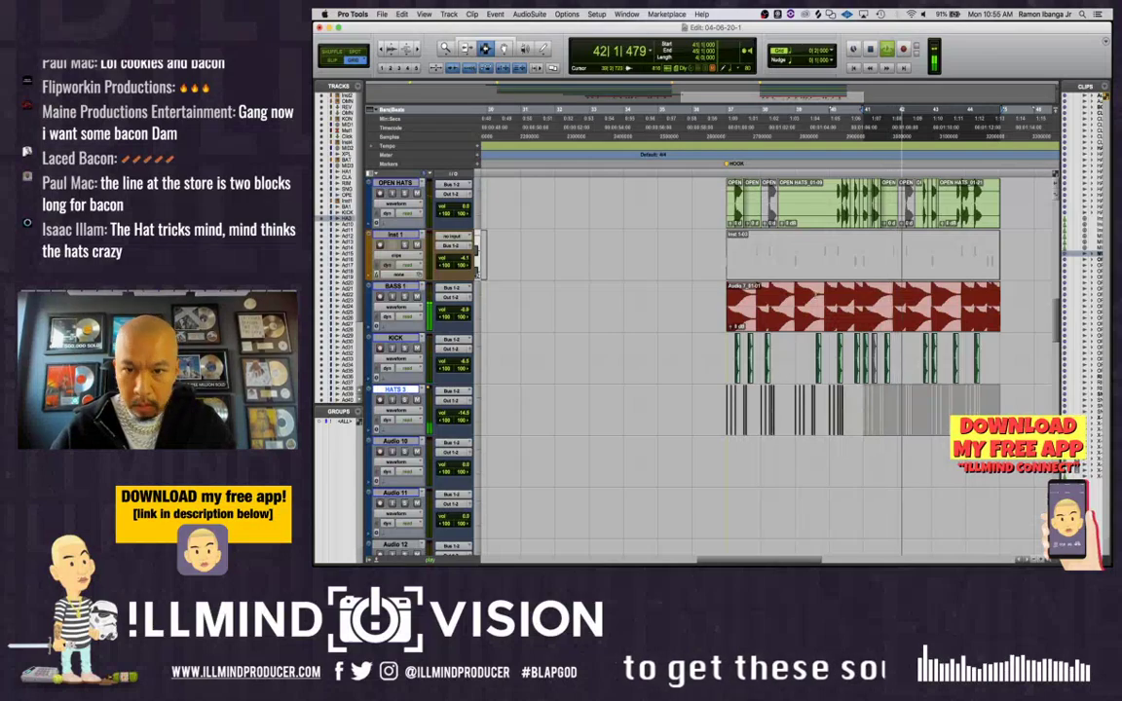
Play the hook and the sections from bars 13 and 21, examining how the bass and kick parts lead into the pre-hook
triple_click(876, 304)
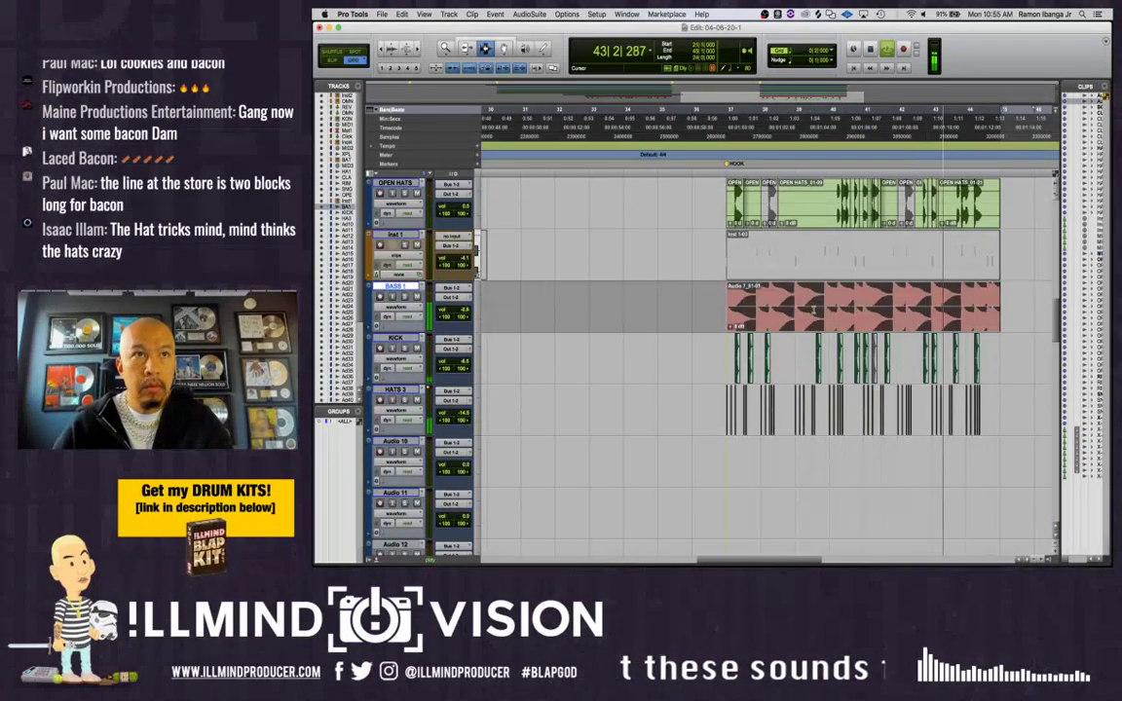
double_click(879, 302)
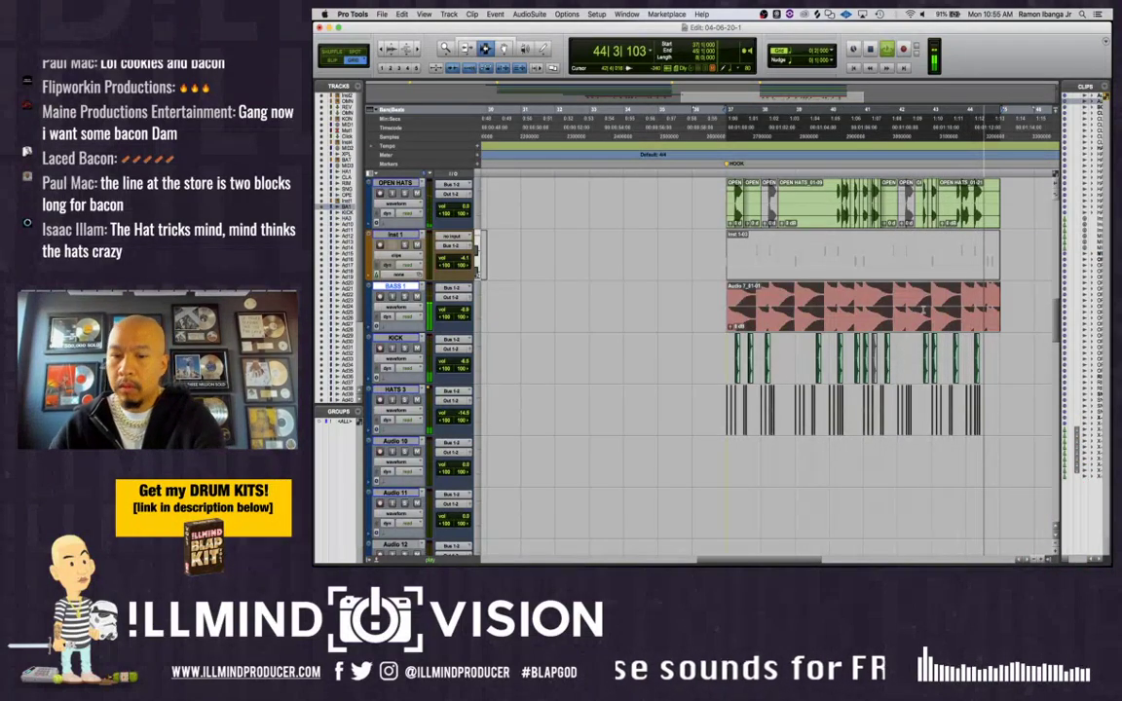
key(r)
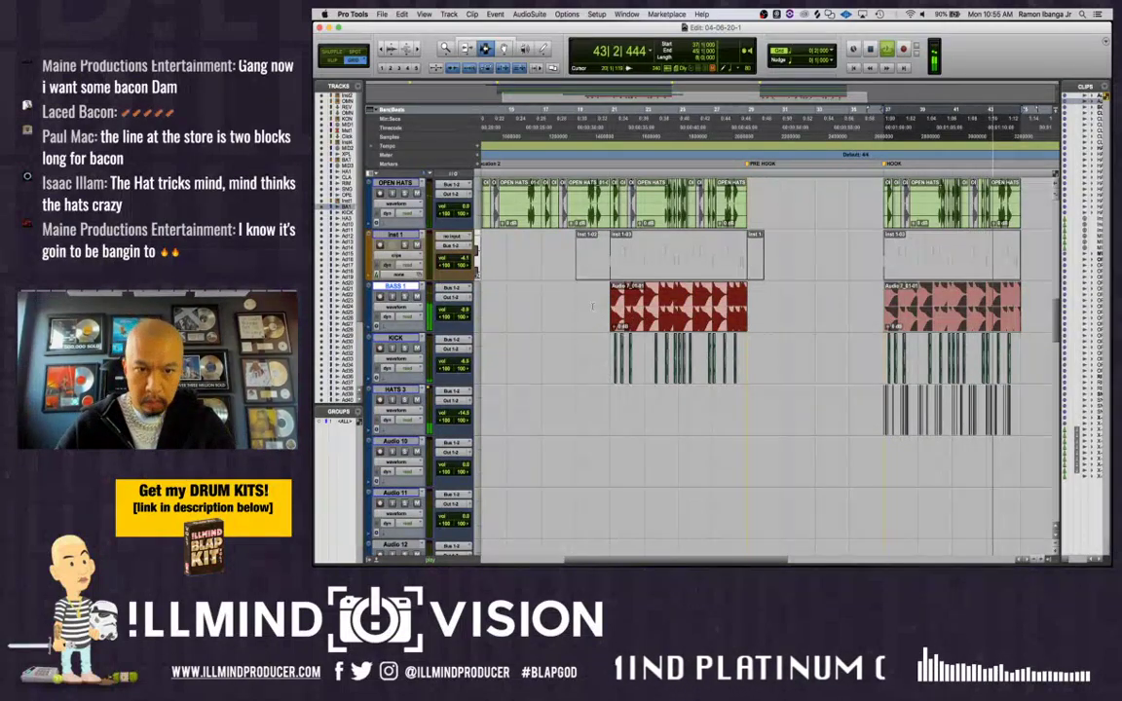
key(space)
click(632, 311)
key(space)
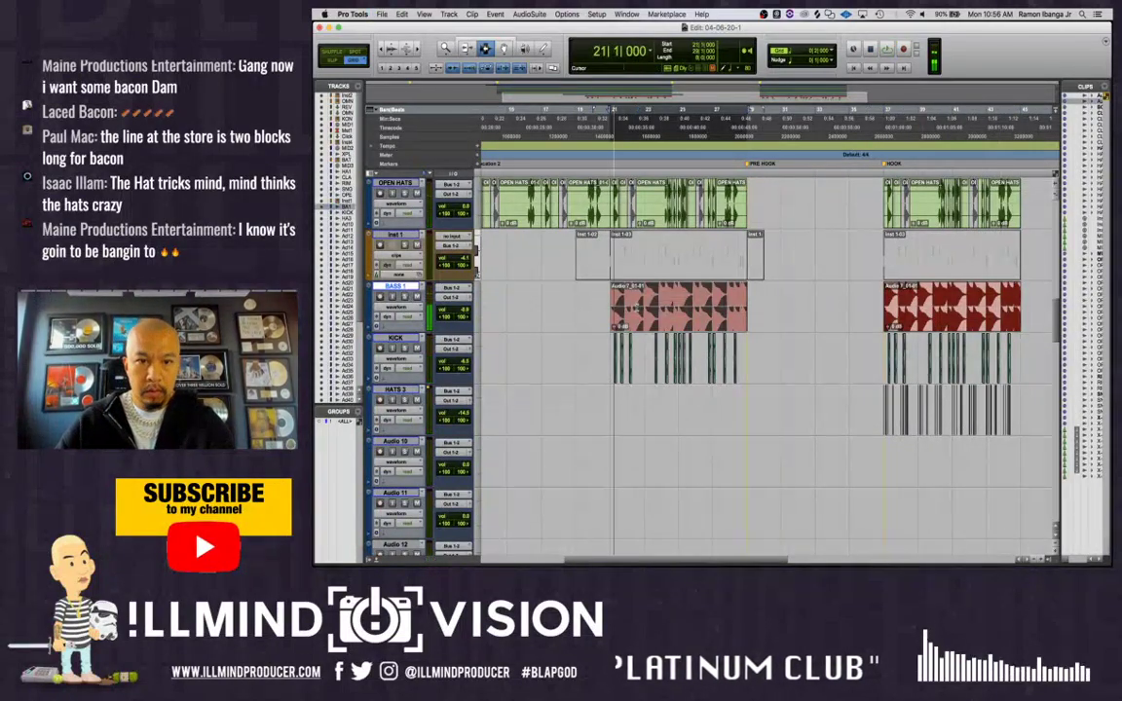
scroll(632, 317, left, 3)
key(space)
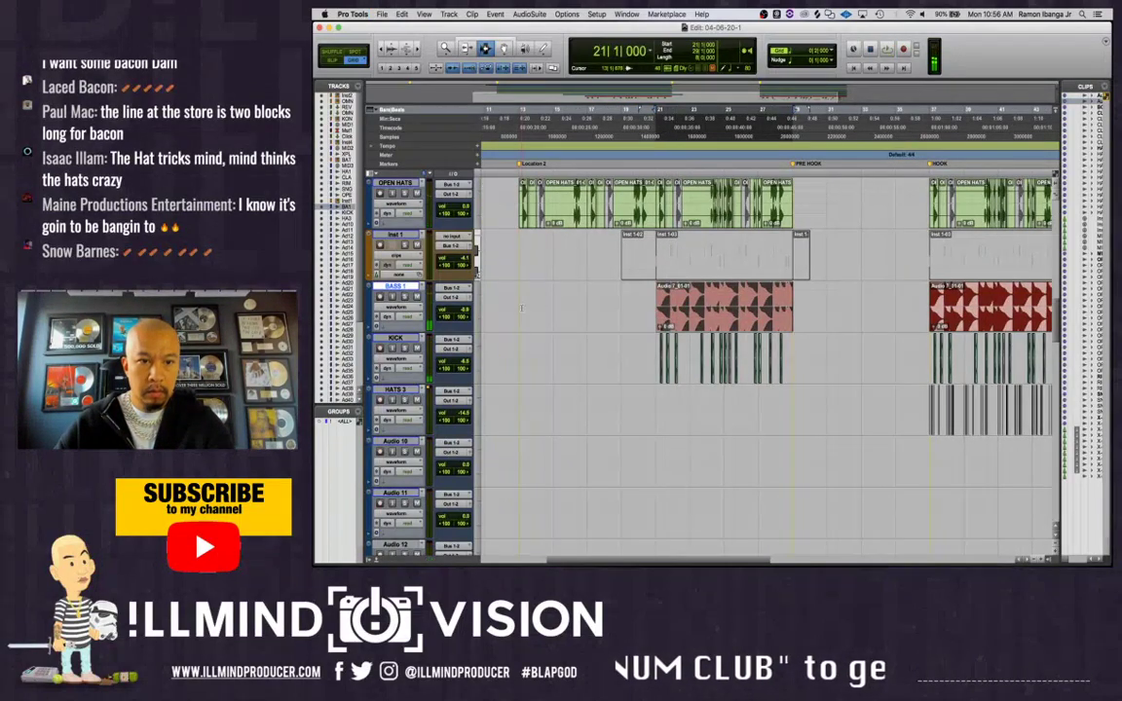
click(521, 307)
key(space)
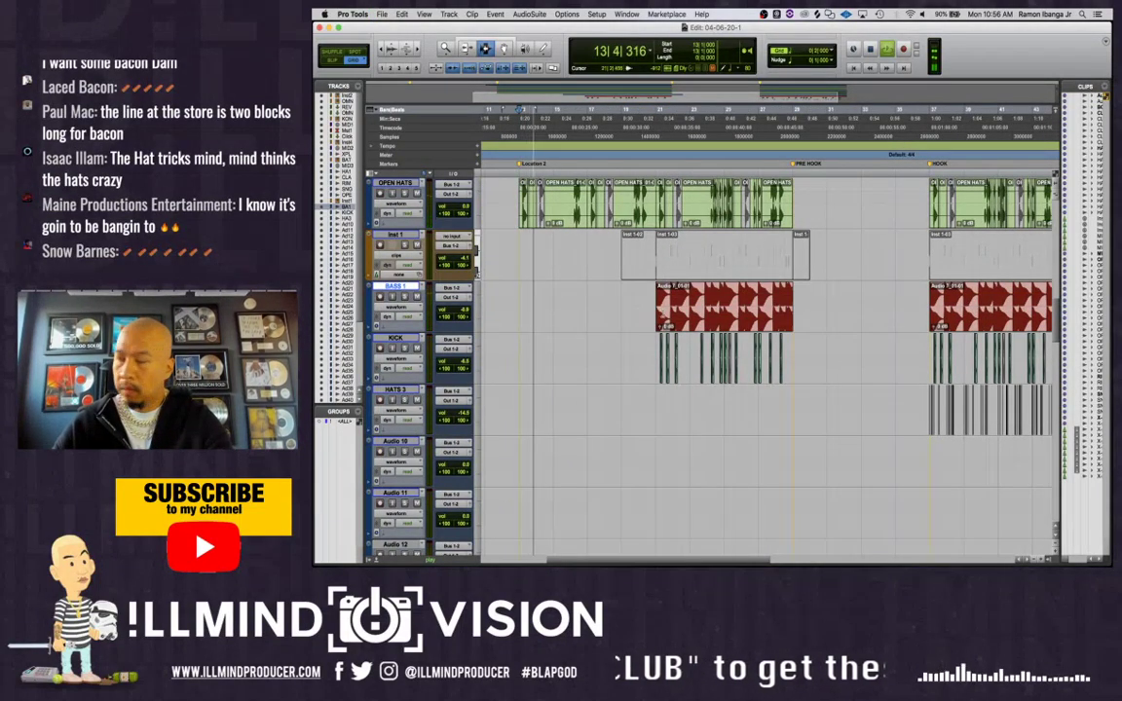
drag(657, 349, 792, 376)
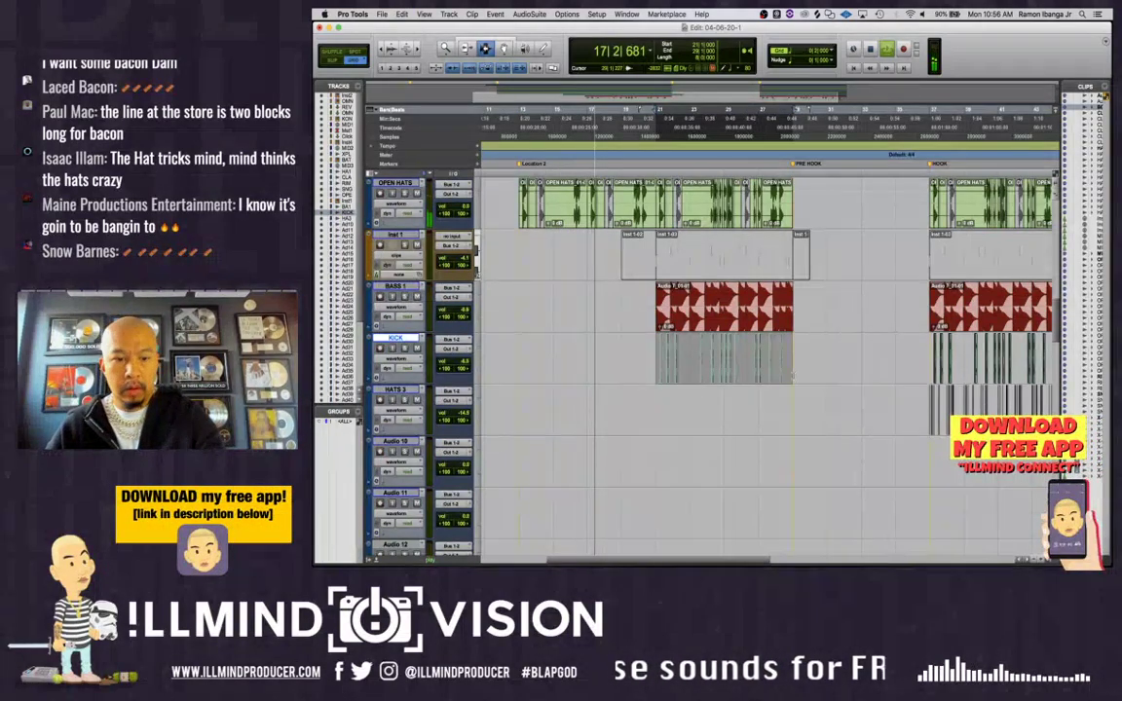
key(r)
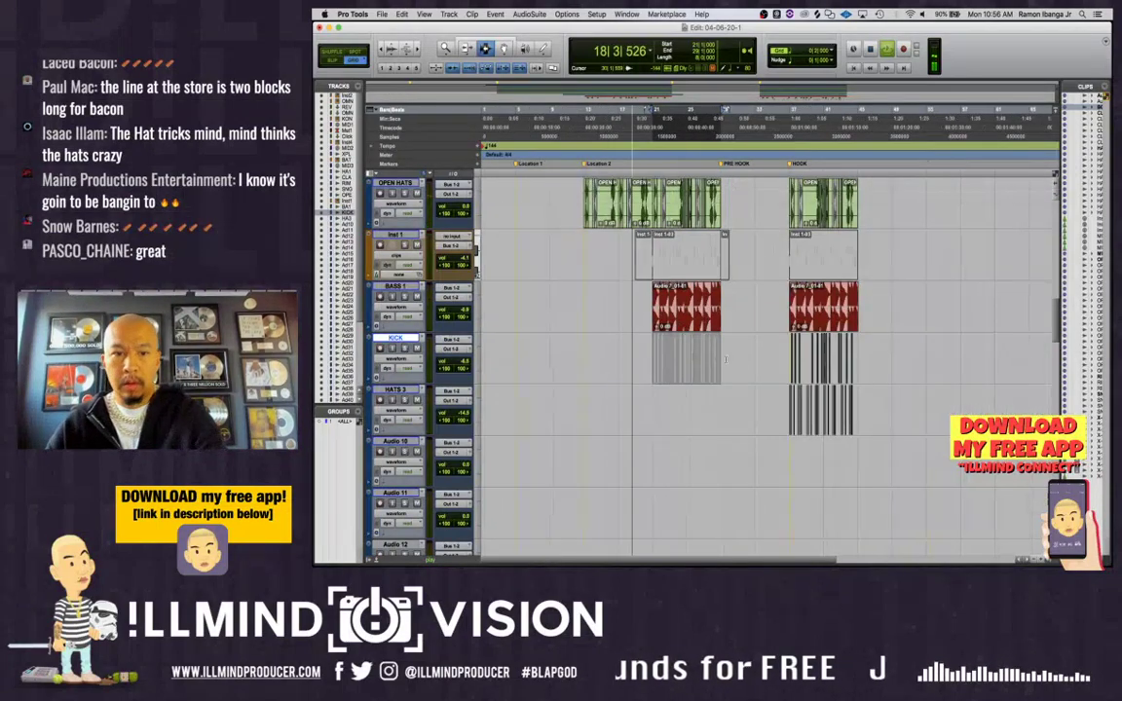
click(643, 352)
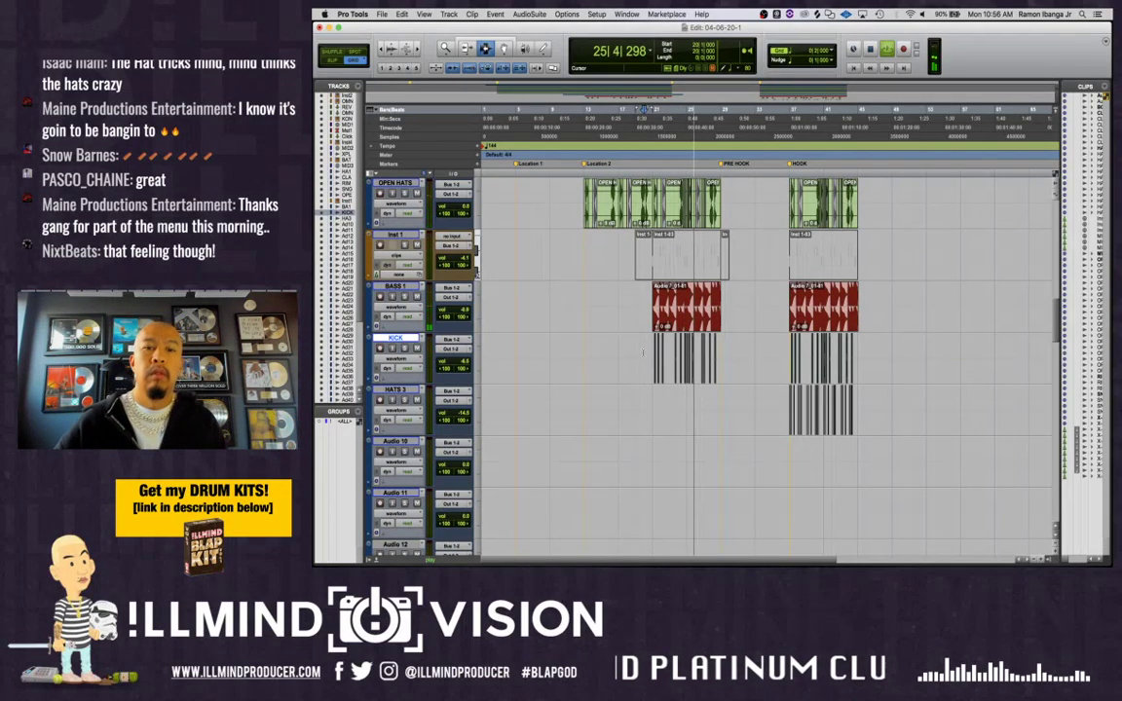
Duplicate the BASS 1 clip from bar 21 into the pre-hook at bar 29 and mute its bars 29–32 section
click(688, 324)
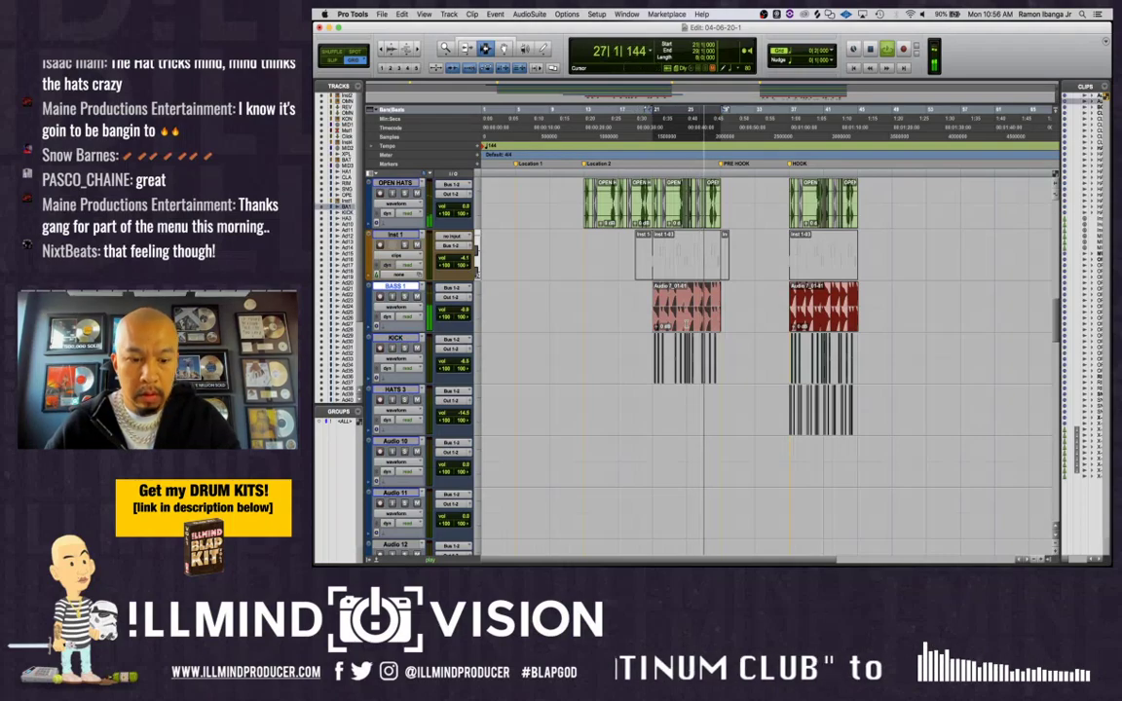
key(super+d)
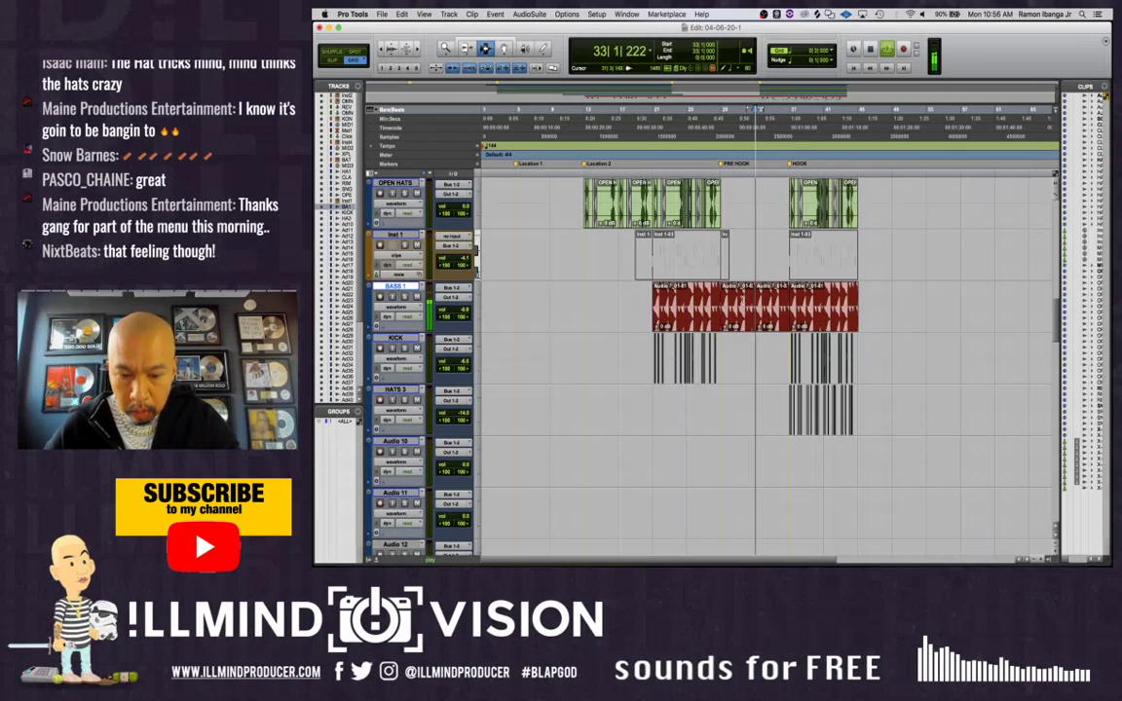
double_click(742, 300)
key(super+m)
Play the transition into the pre-hook from bar 28 beat 3 and view the empty tracks below HATS 3
click(715, 300)
key(space)
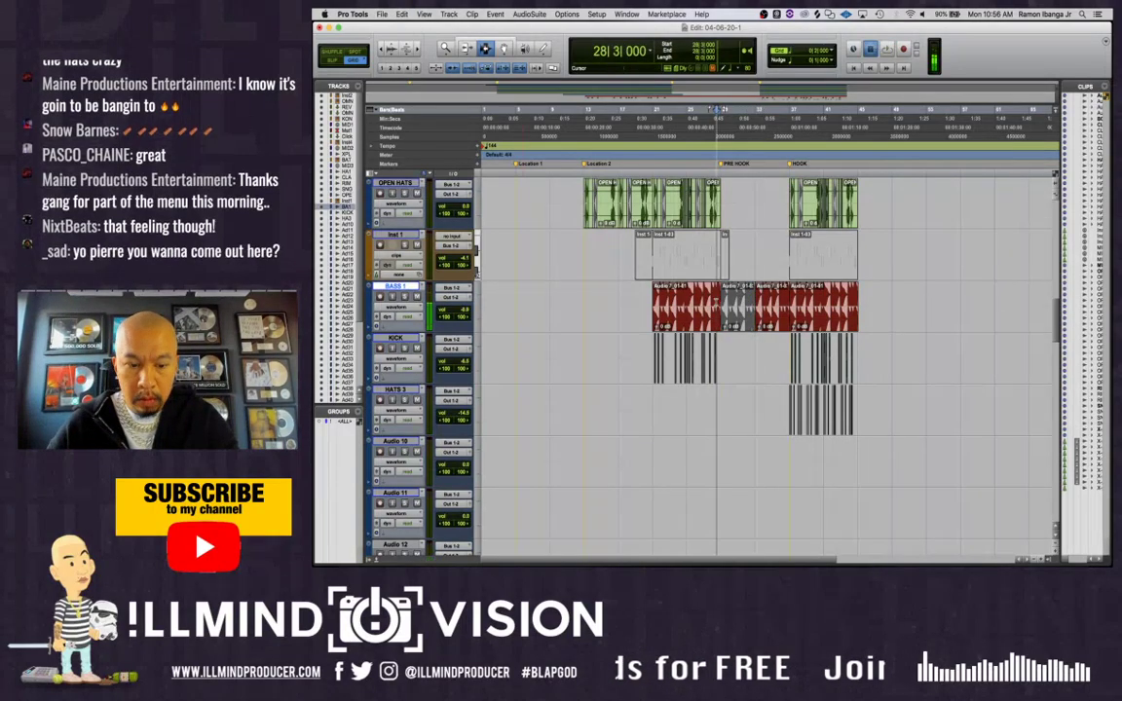
key(space)
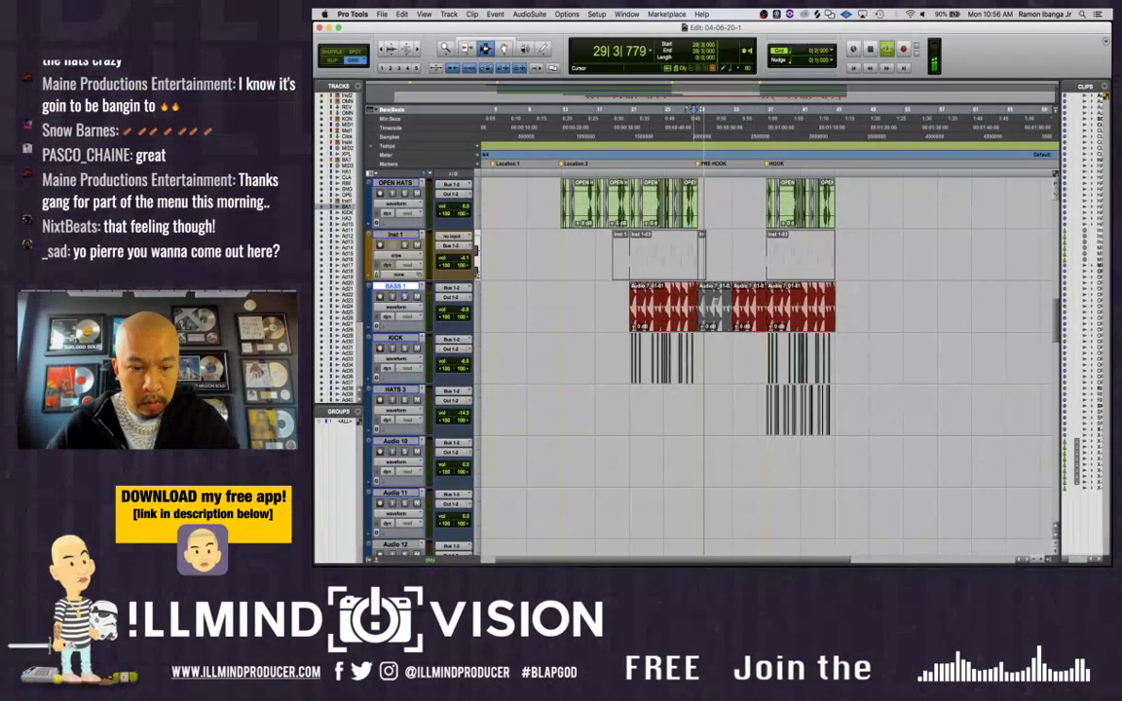
scroll(715, 303, down, 1)
scroll(716, 302, down, 1)
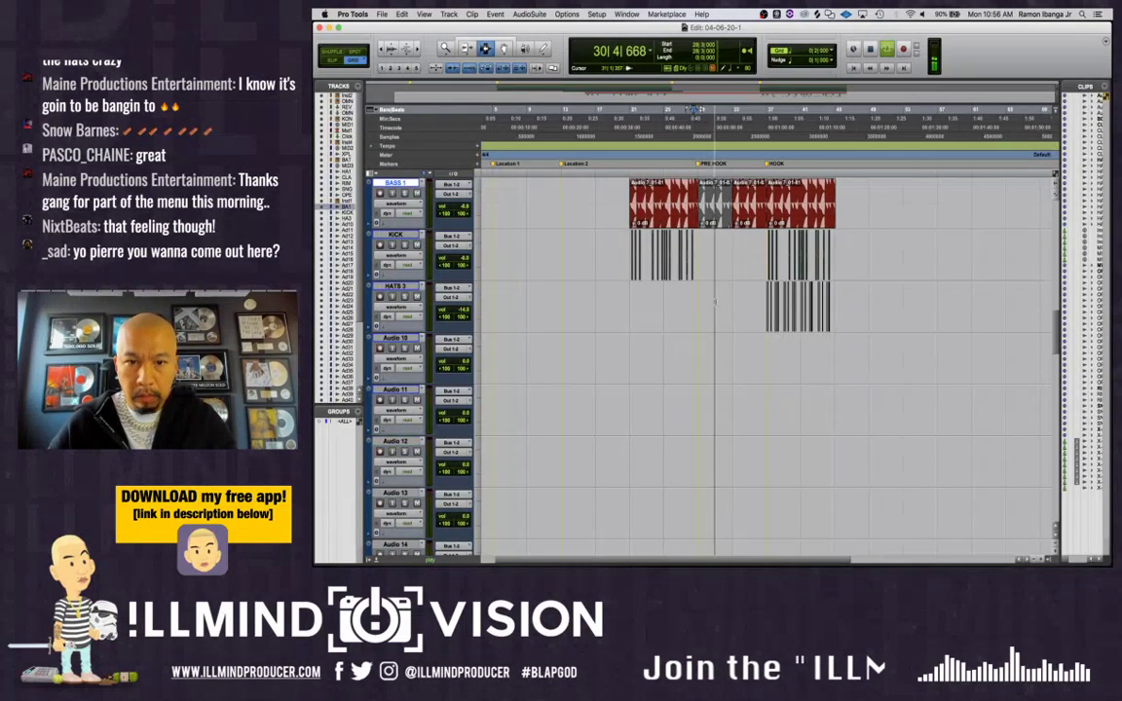
Mute the second BASS 1 section of the pre-hook, in bars 33–36, and play into the hook
scroll(716, 302, up, 2)
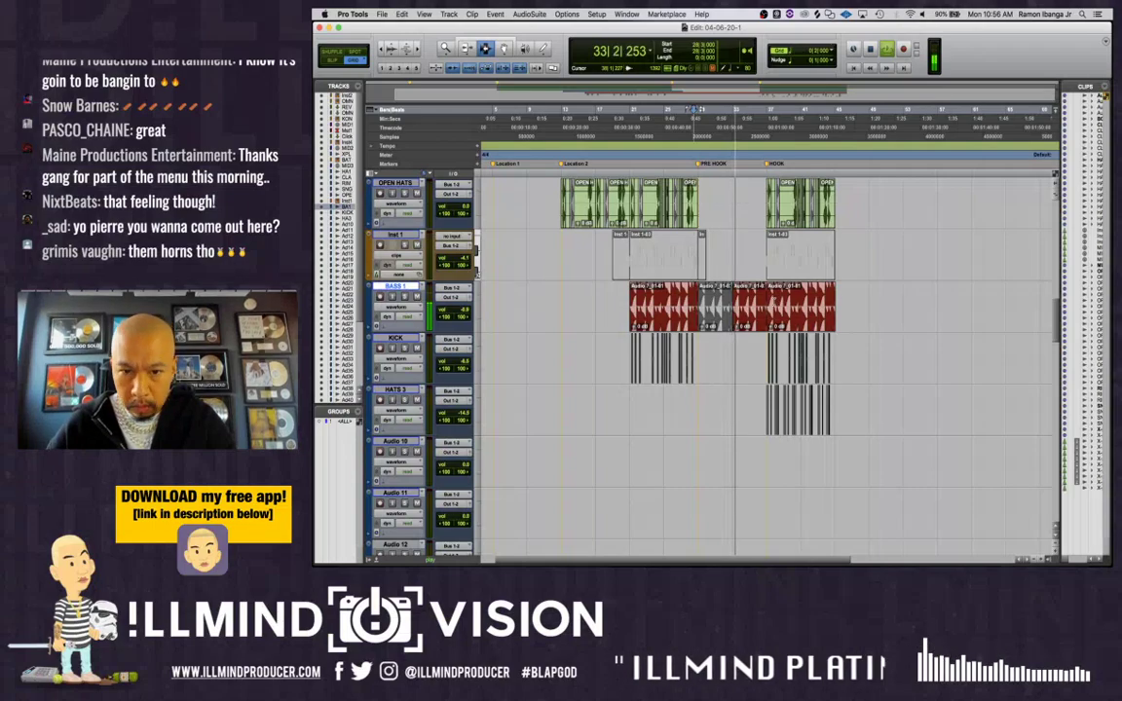
double_click(753, 302)
key(super+f)
key(Return)
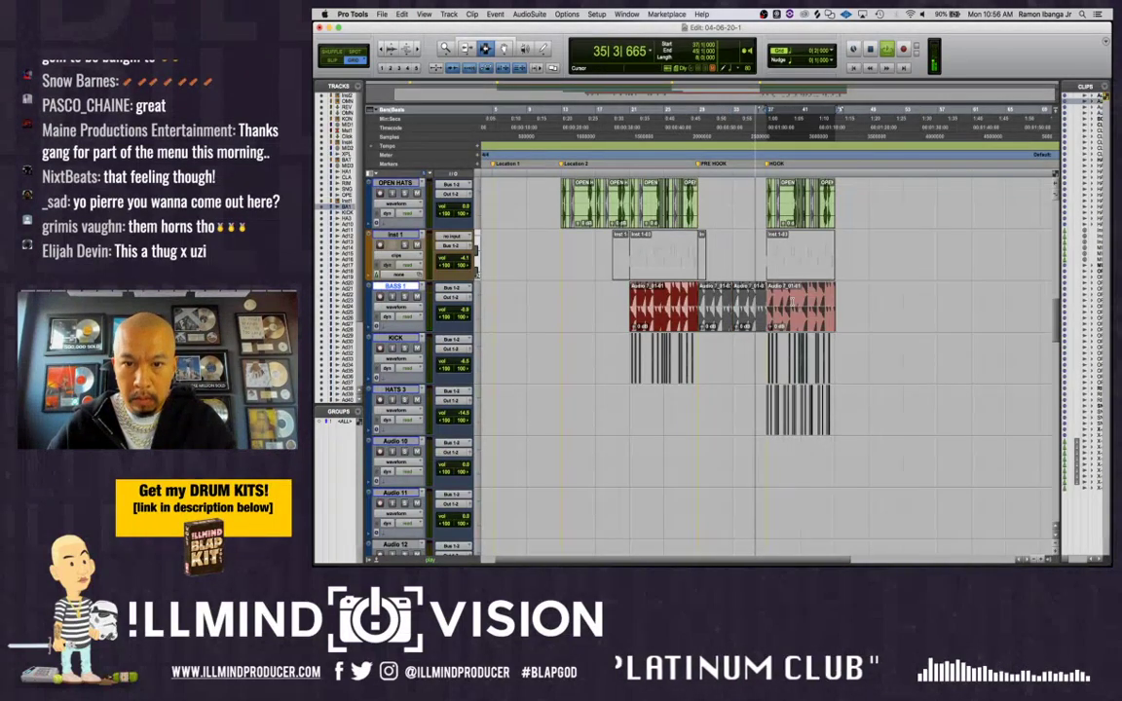
Solo BASS 1 in the mixer, insert Blue Cat's PatchWork on it and load the IZOTOPE EQUALIZER preset
key(super+equal)
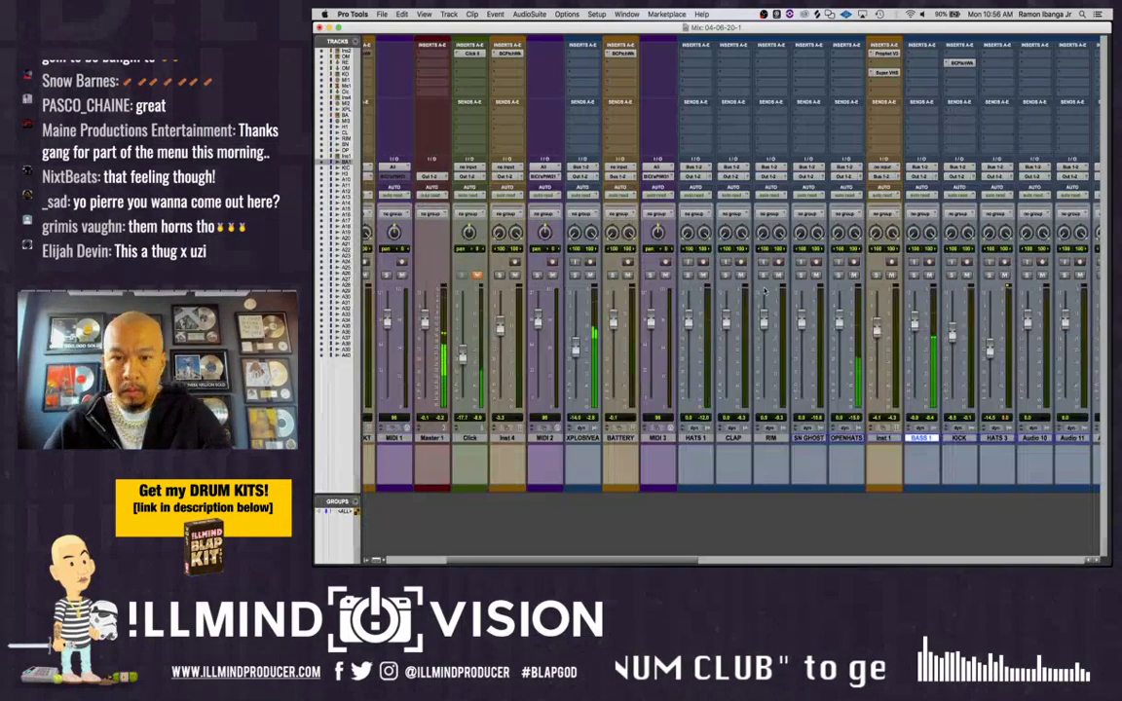
click(914, 274)
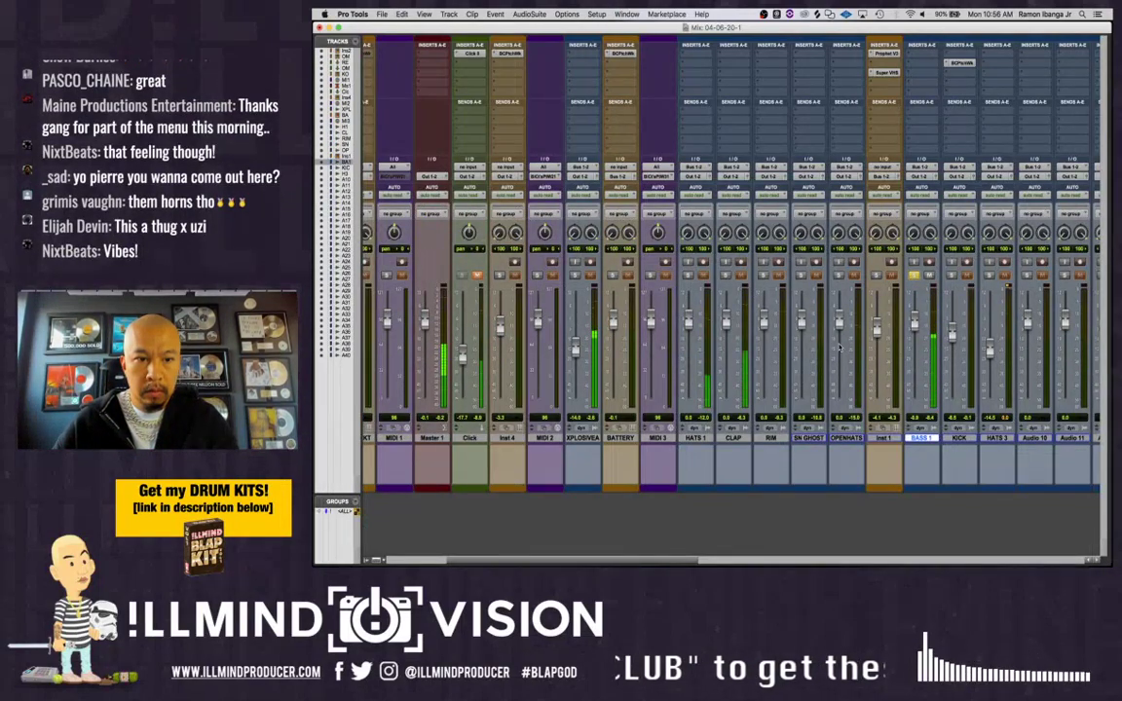
scroll(840, 347, left, 1)
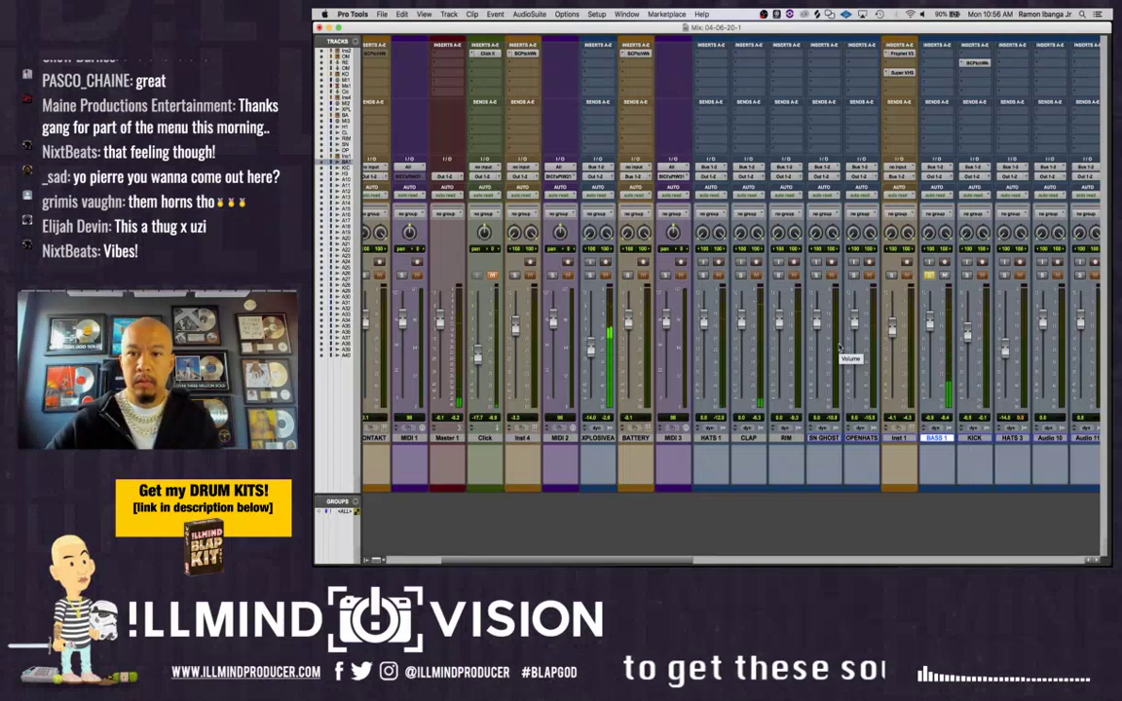
click(940, 66)
mouse_move(971, 85)
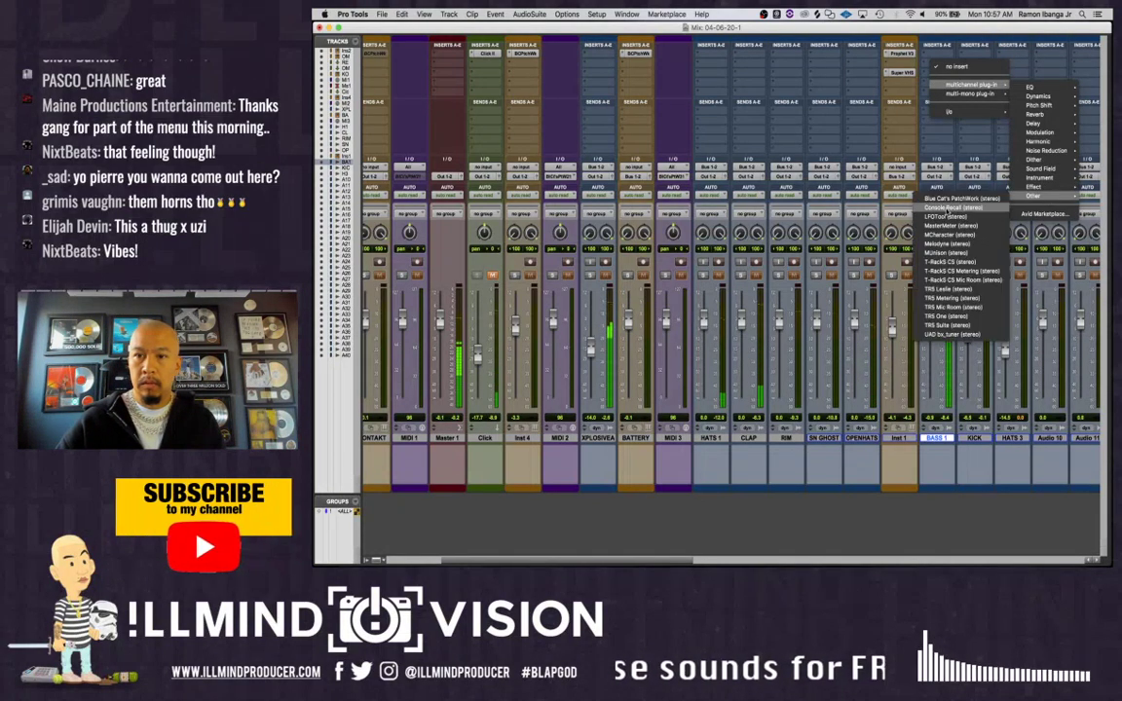
click(877, 185)
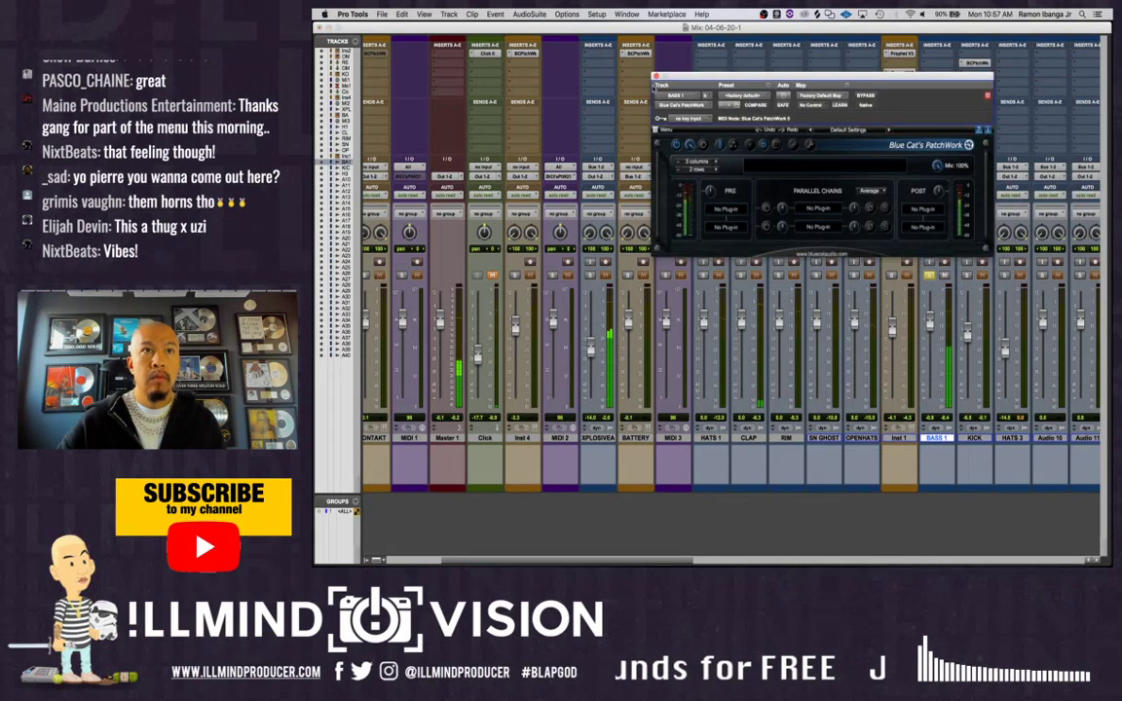
click(742, 94)
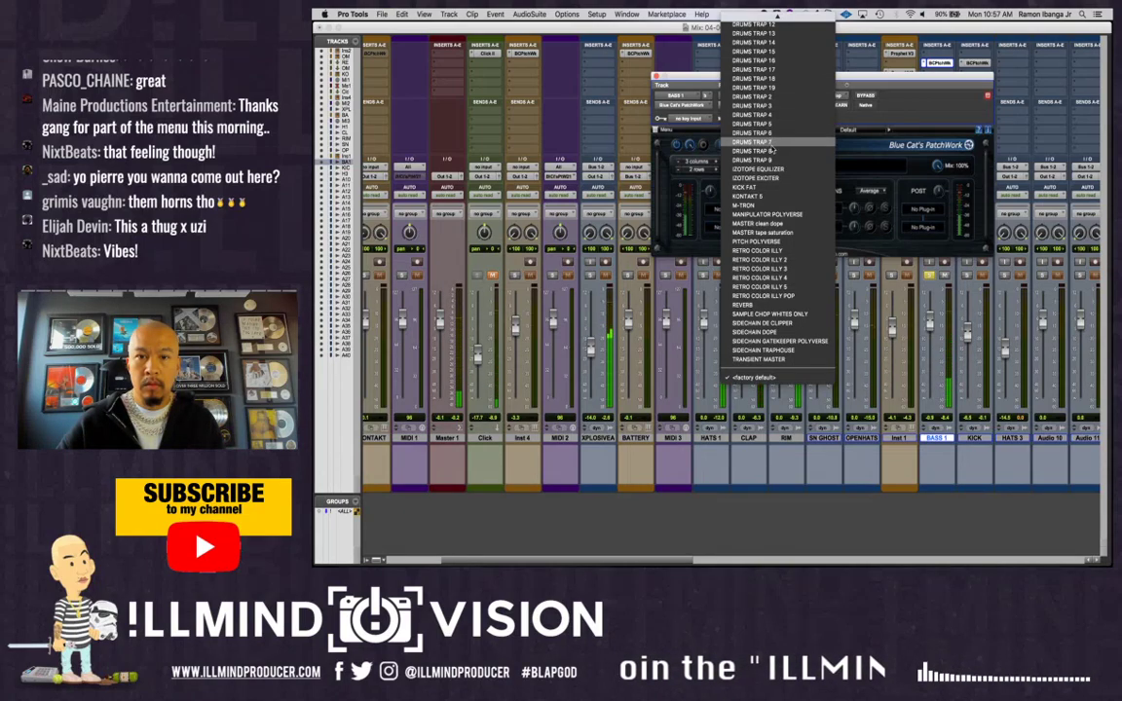
click(764, 170)
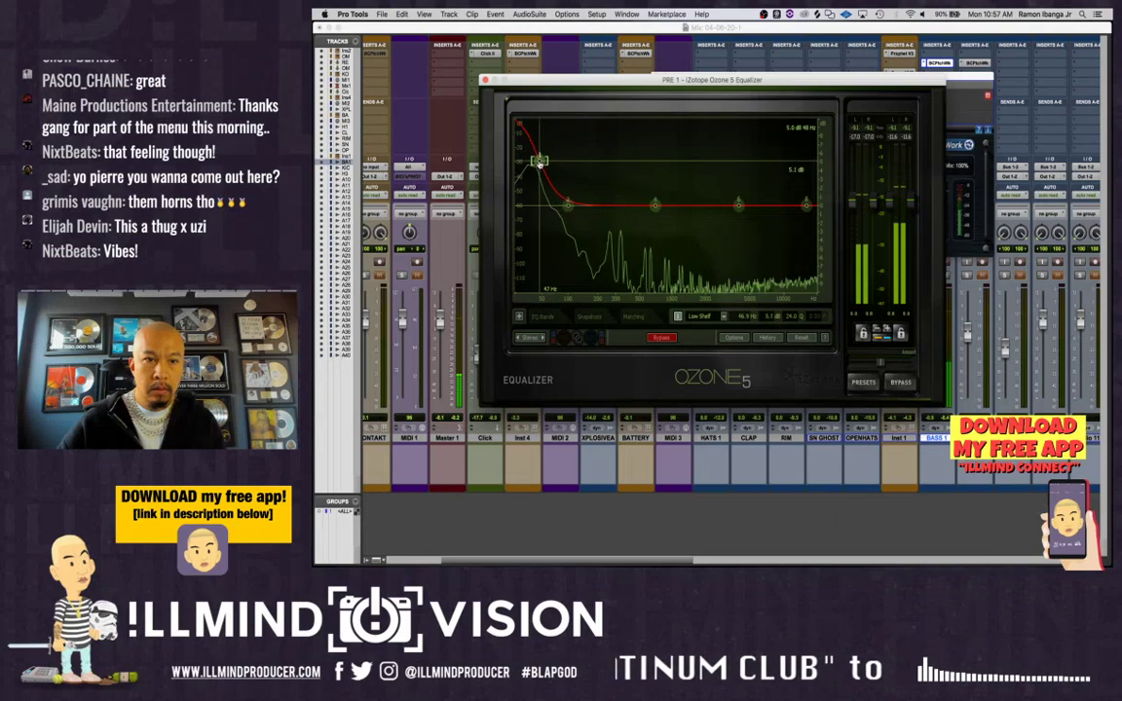
Boost the bass equalizer's low shelf to about 4.2 dB at 89 Hz, then unsolo BASS 1 and set its volume to -1.1 dB
drag(539, 163, 548, 166)
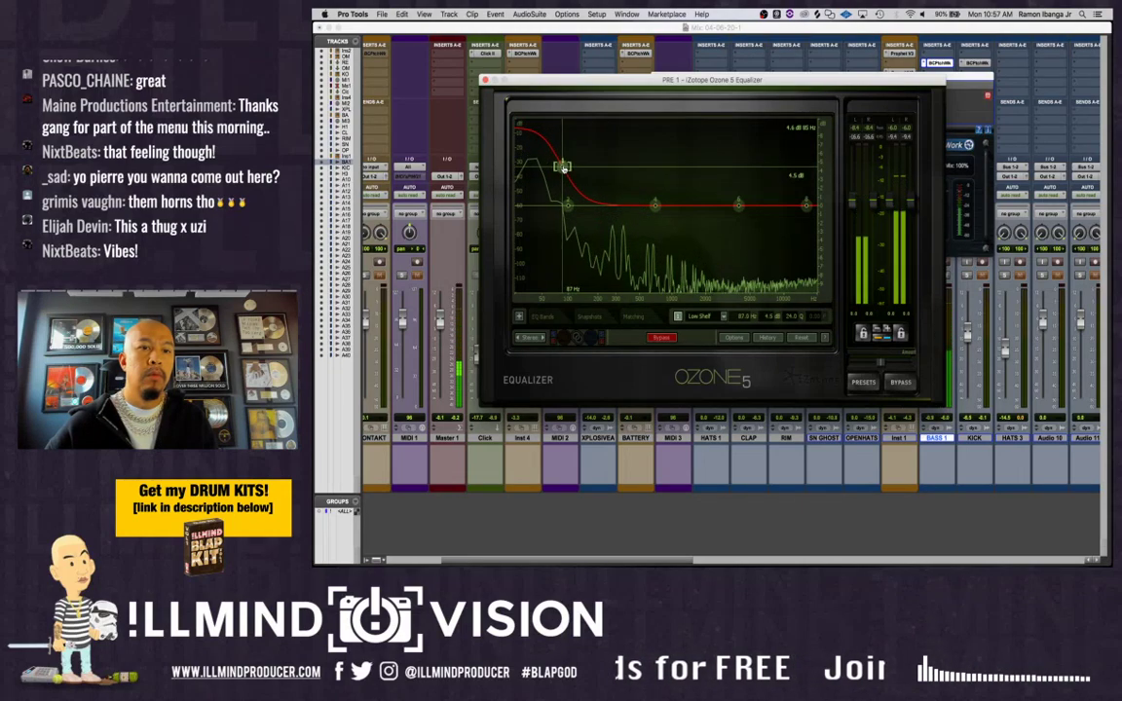
drag(568, 167, 562, 170)
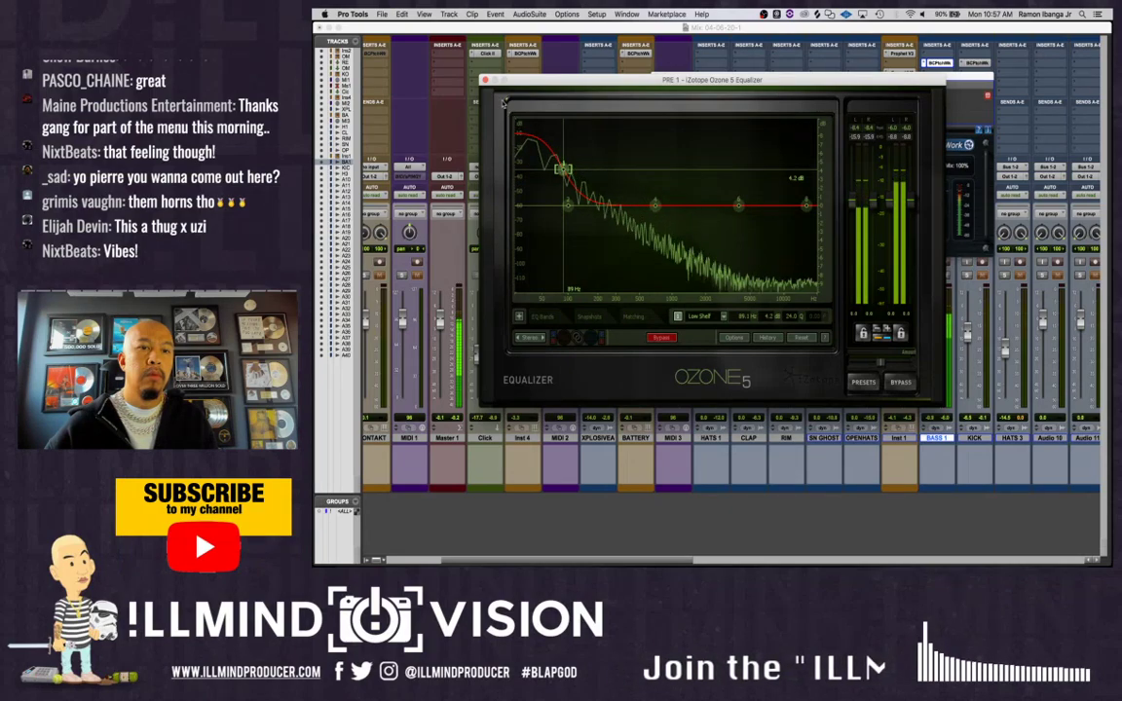
click(486, 80)
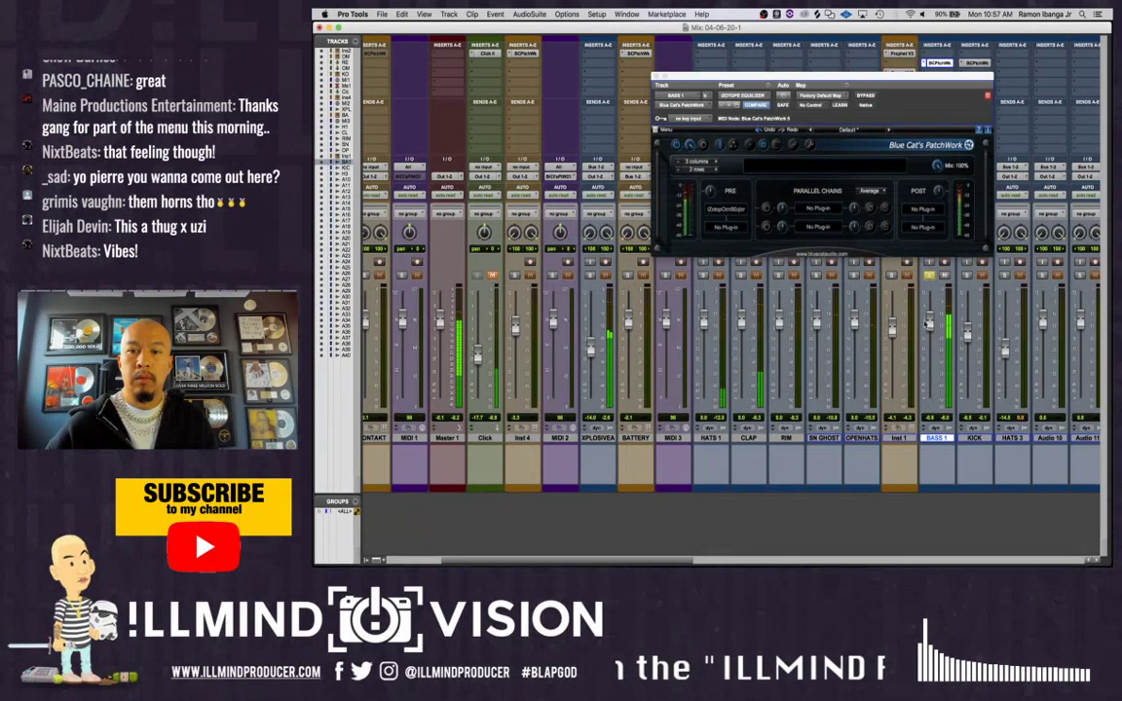
click(930, 274)
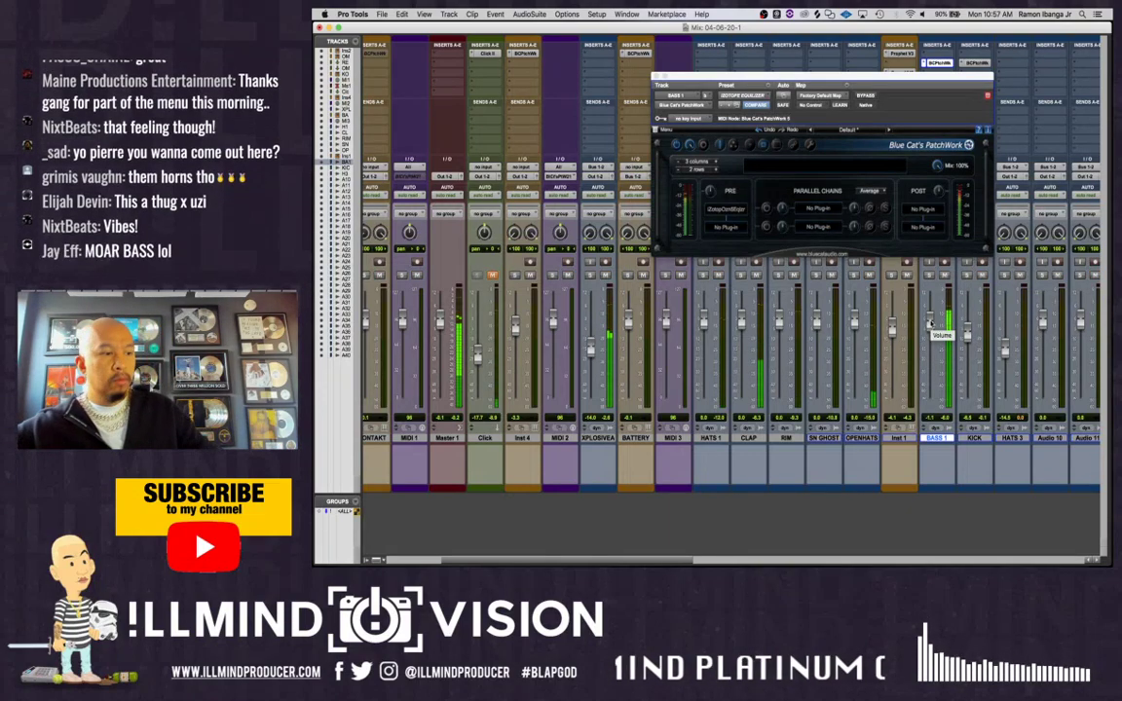
key(XF86AudioRaiseVolume)
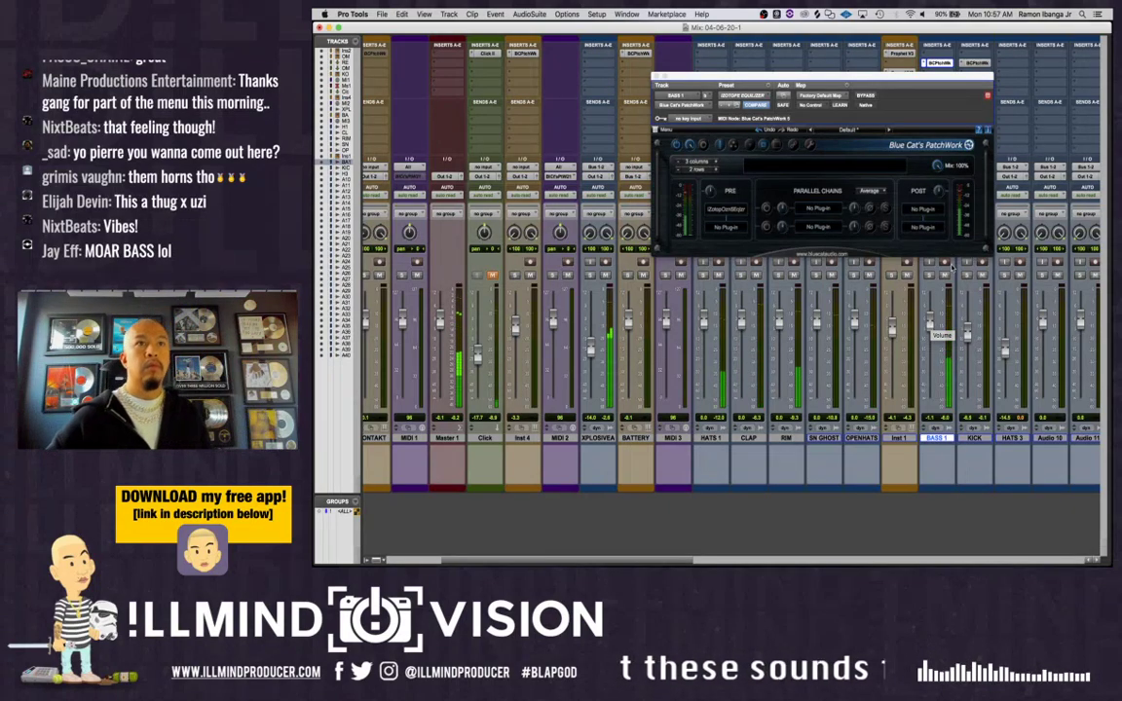
Fine-tune the low shelf of the BASS 1 equalizer to about 4.3 dB at 97 Hz
click(741, 211)
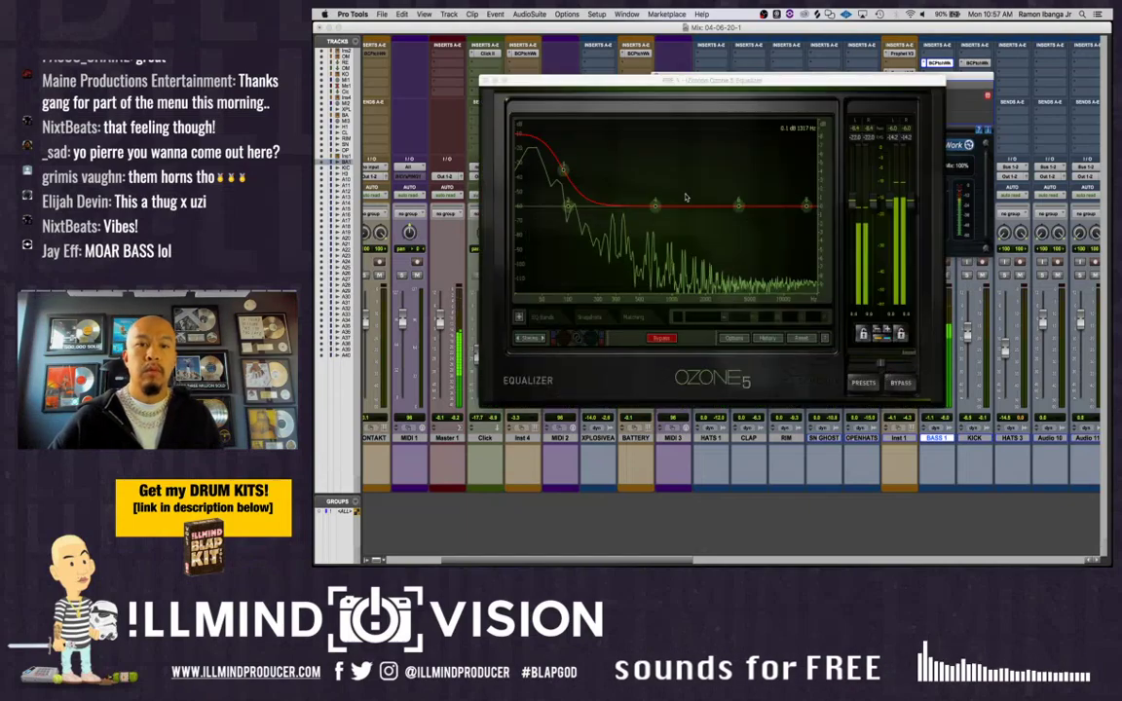
click(564, 170)
drag(566, 171, 567, 169)
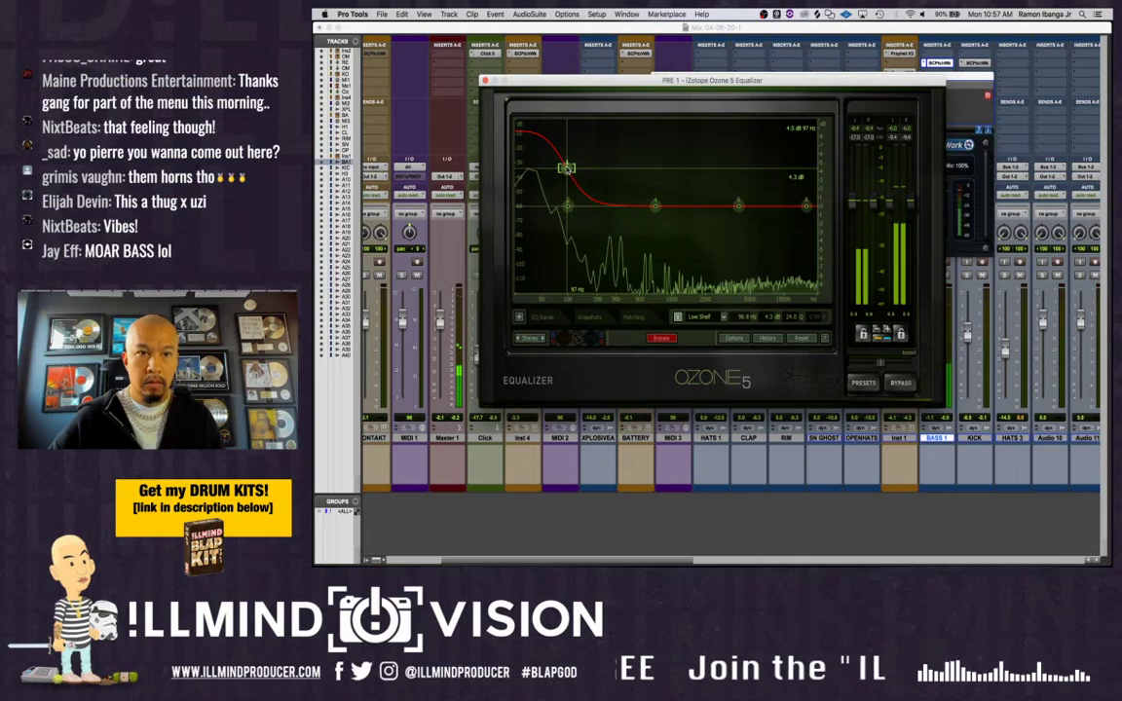
click(485, 80)
Return to the arrangement and play the hook from bar 37 to judge the boosted bass
key(super+equal)
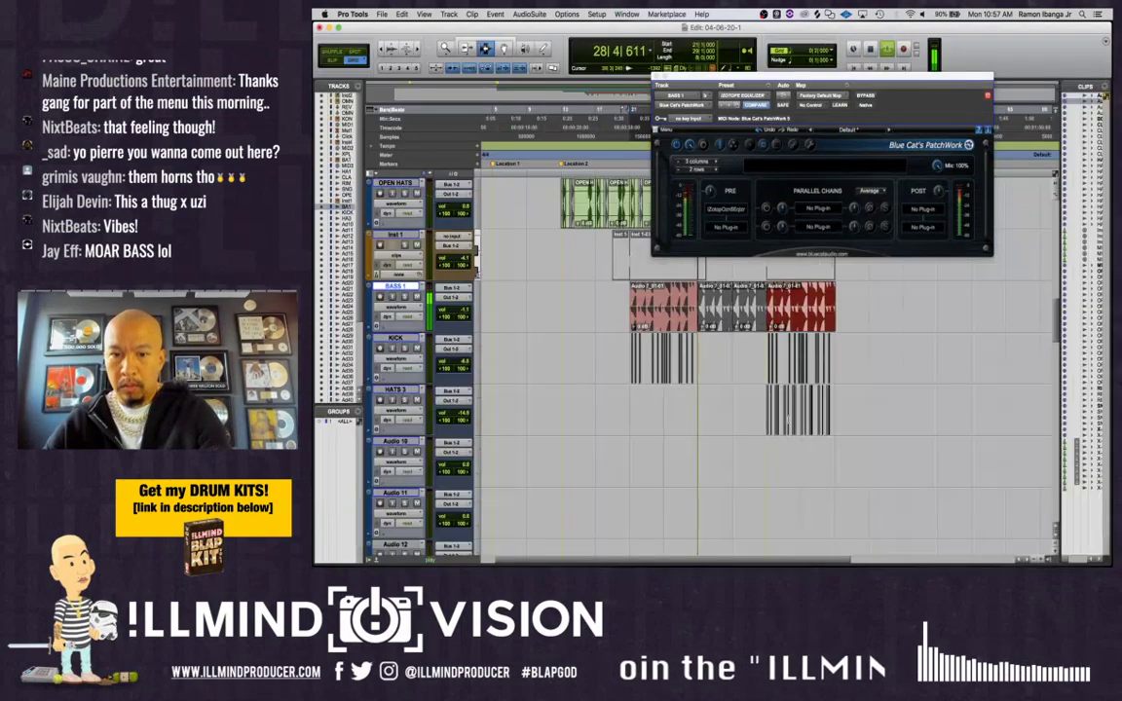
click(799, 308)
key(space)
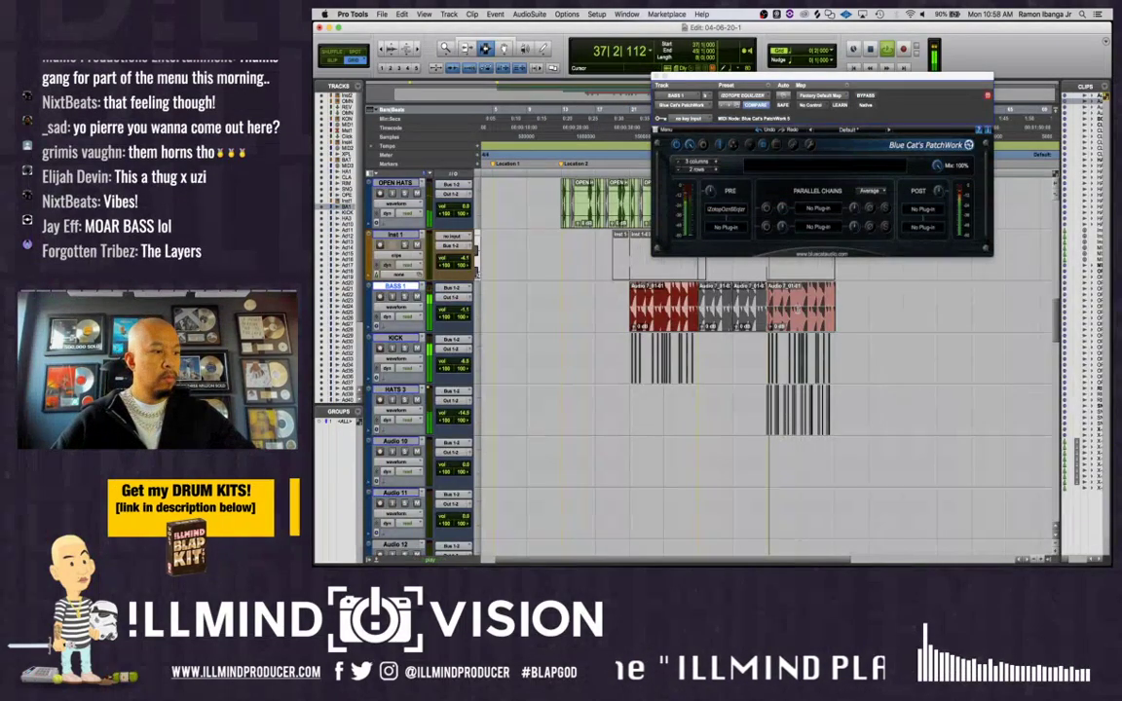
key(XF86AudioRaiseVolume)
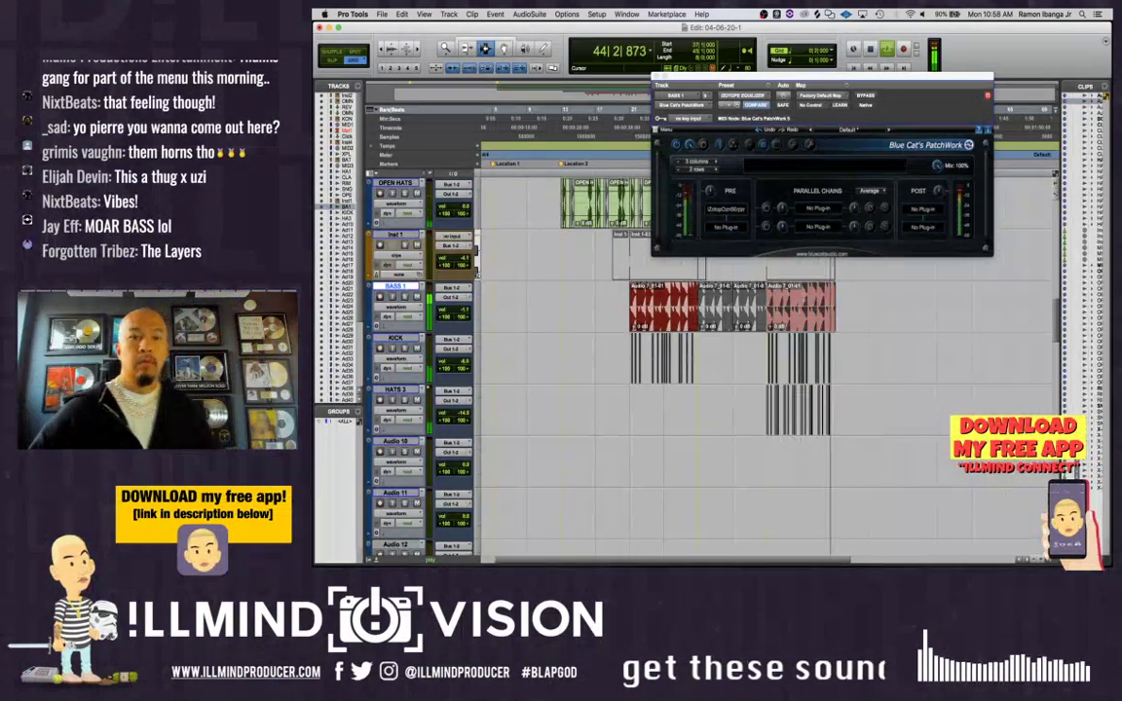
Close the PatchWork plug-in and duplicate the hook's drum, instrument and bass clips from bars 37–44 to bar 45
scroll(774, 366, up, 1)
scroll(698, 365, up, 5)
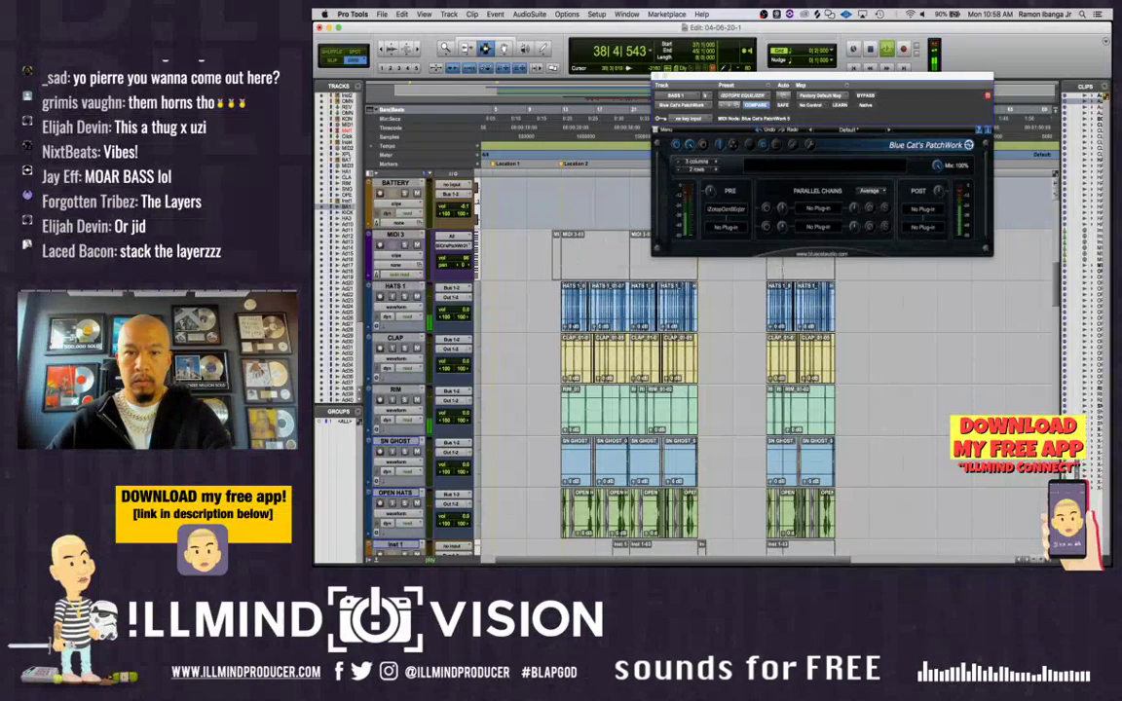
click(655, 76)
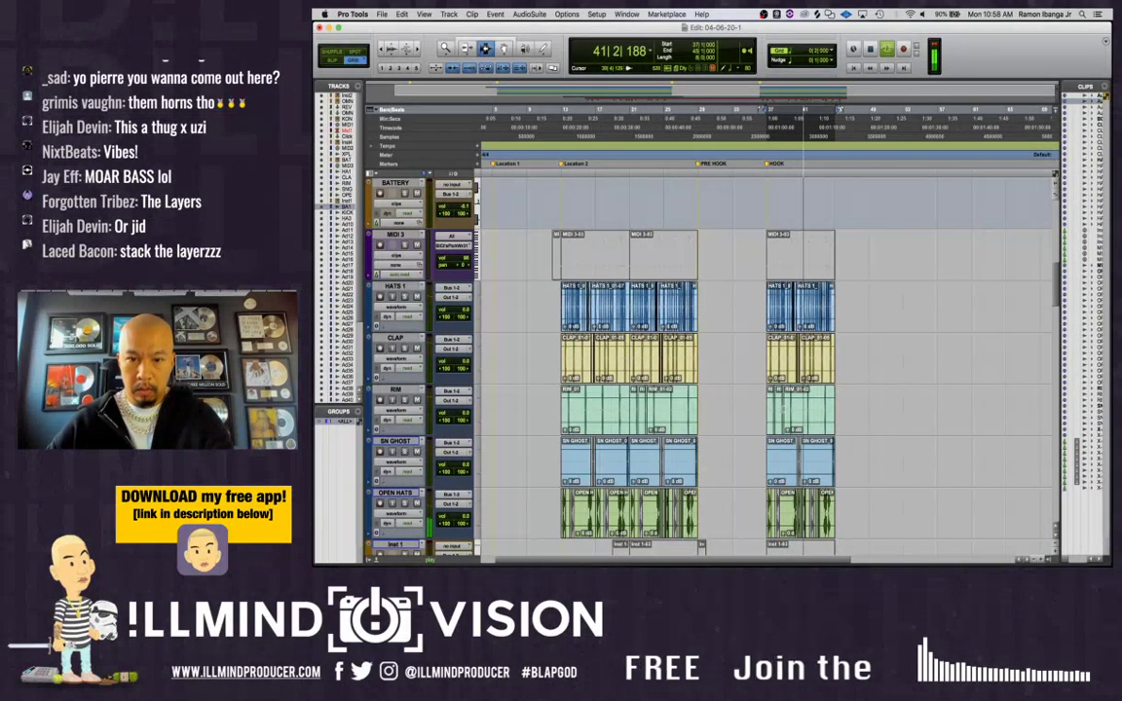
drag(769, 410, 835, 416)
key(super+d)
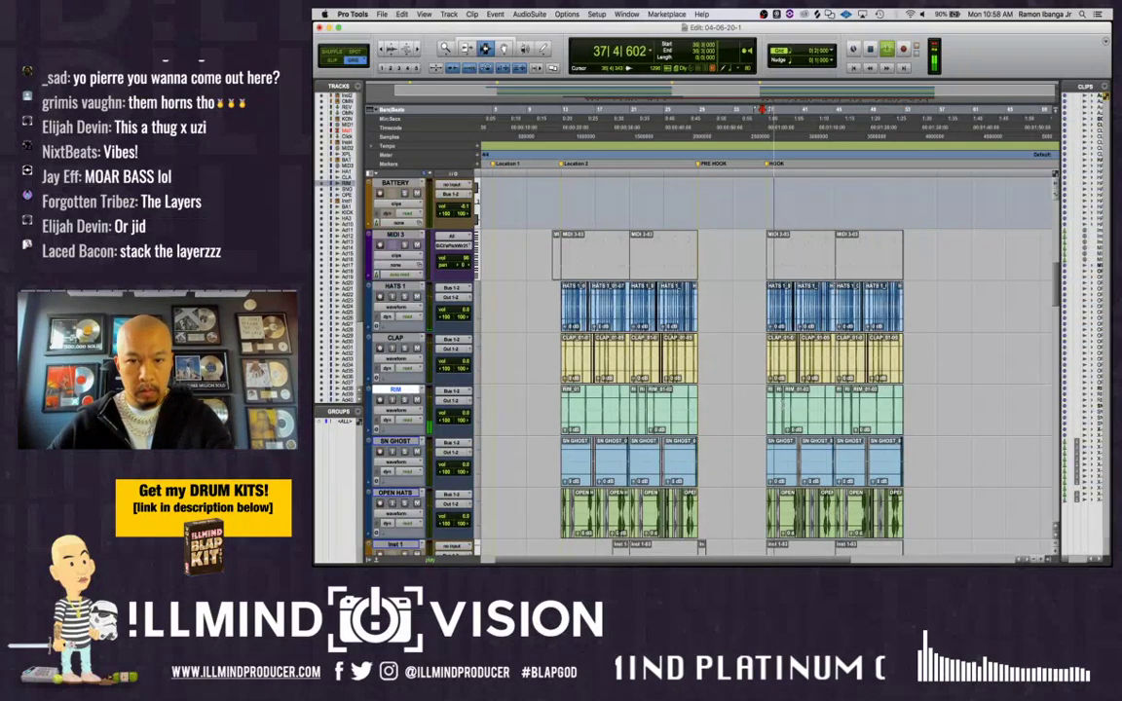
Play from bar 36 into the extended hook and check the duplicated parts across the tracks
scroll(756, 410, up, 3)
scroll(756, 410, down, 7)
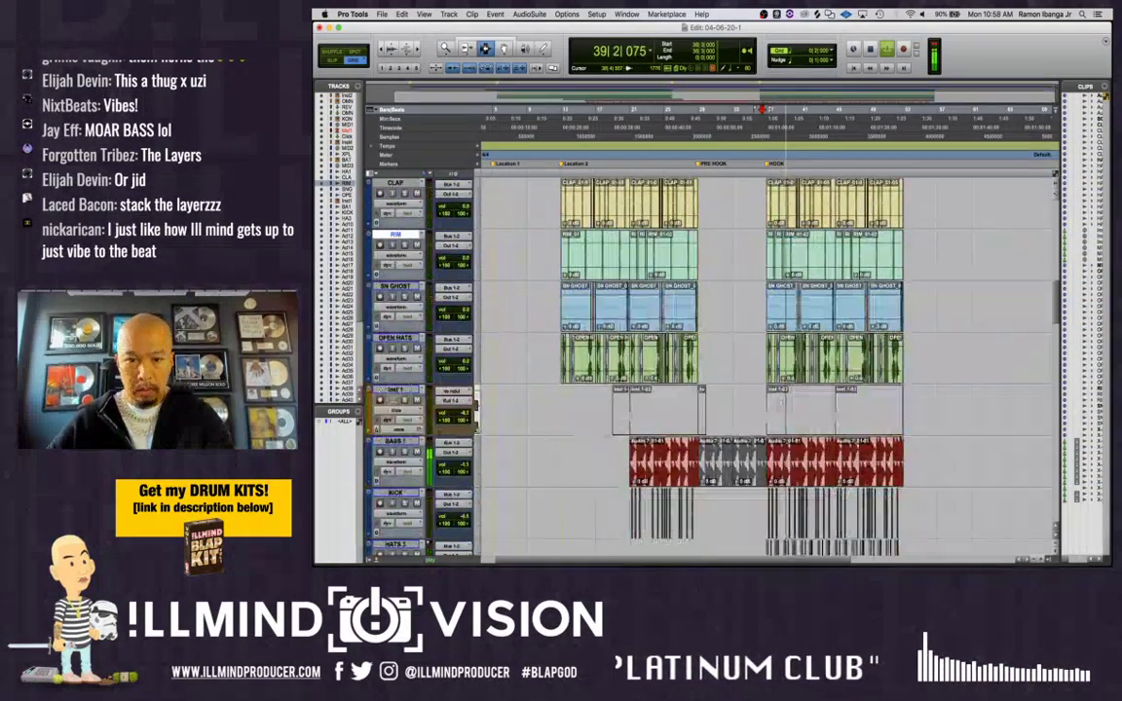
click(827, 370)
scroll(821, 370, right, 3)
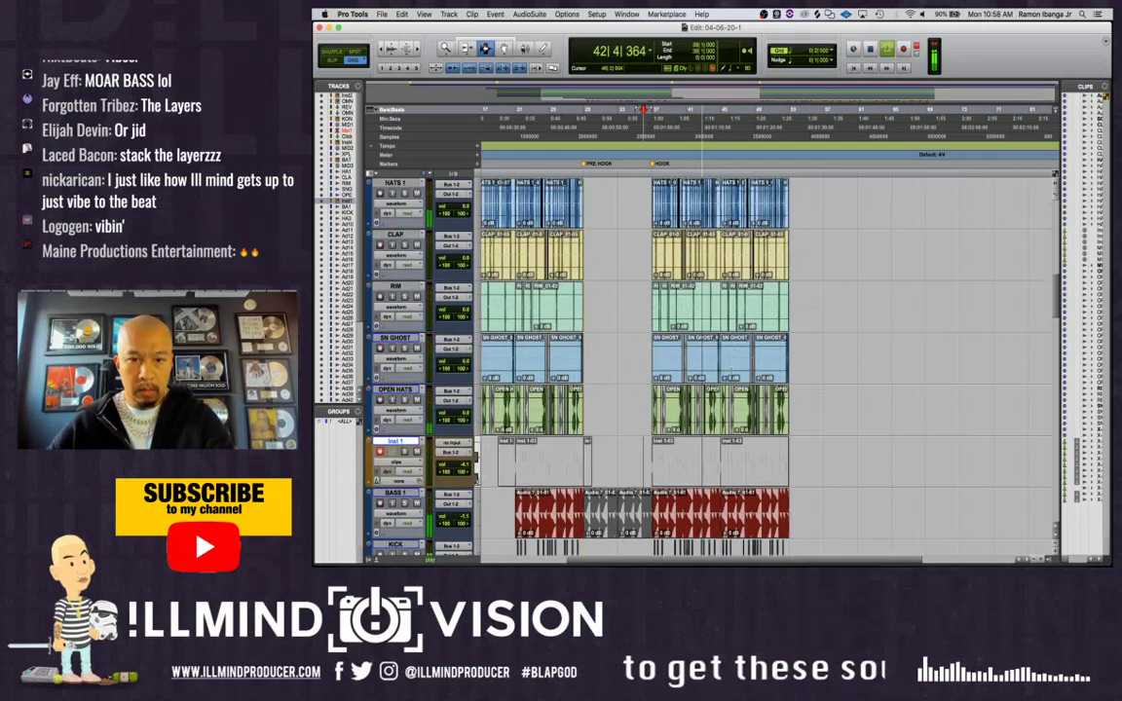
key(space)
key(space)
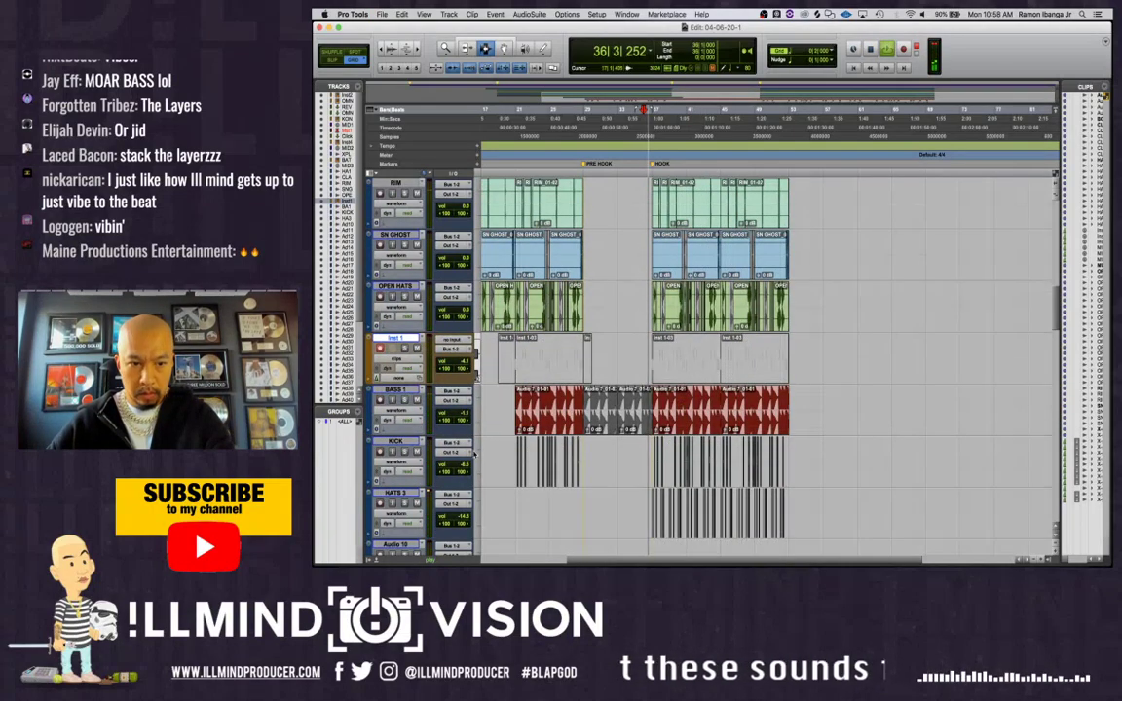
Remove the KICK and HATS 3 clips from the hook's first two bars, 37 and 38
click(655, 455)
key(t)
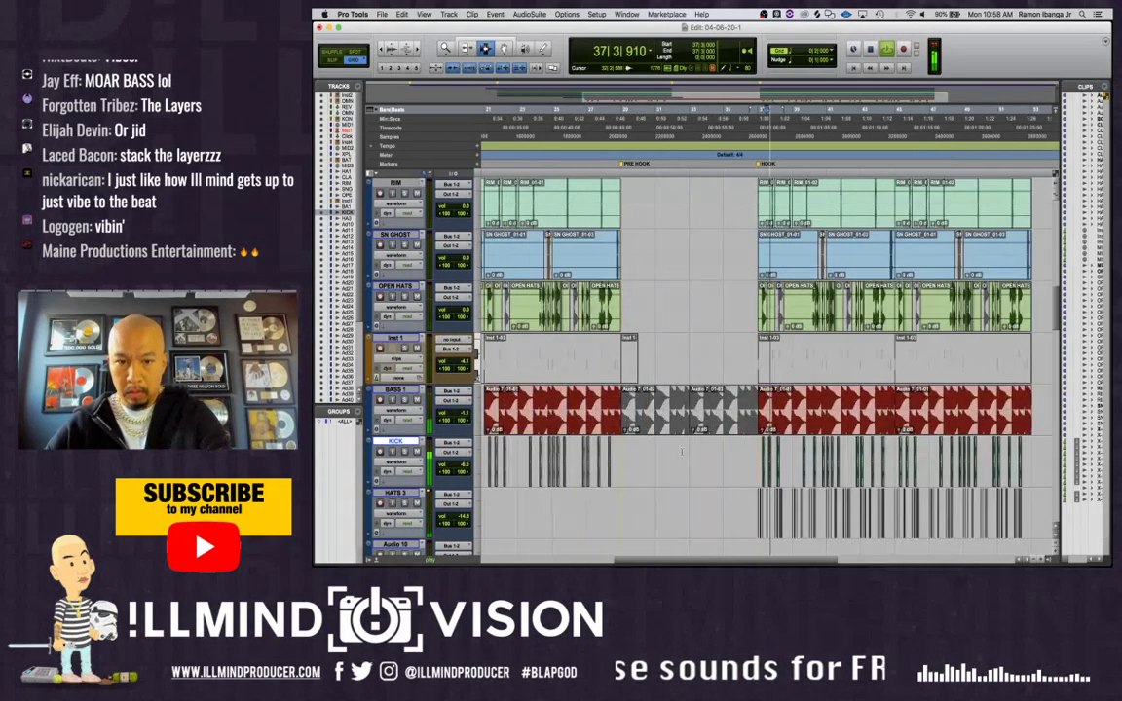
drag(762, 454, 792, 517)
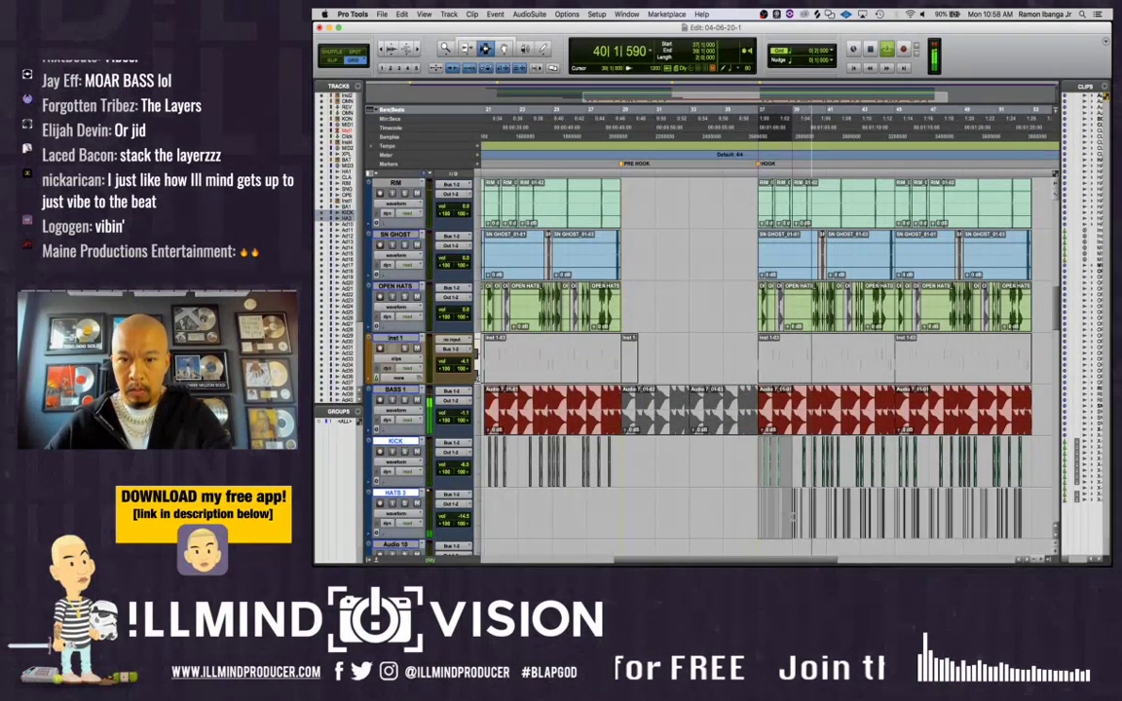
scroll(750, 469, up, 3)
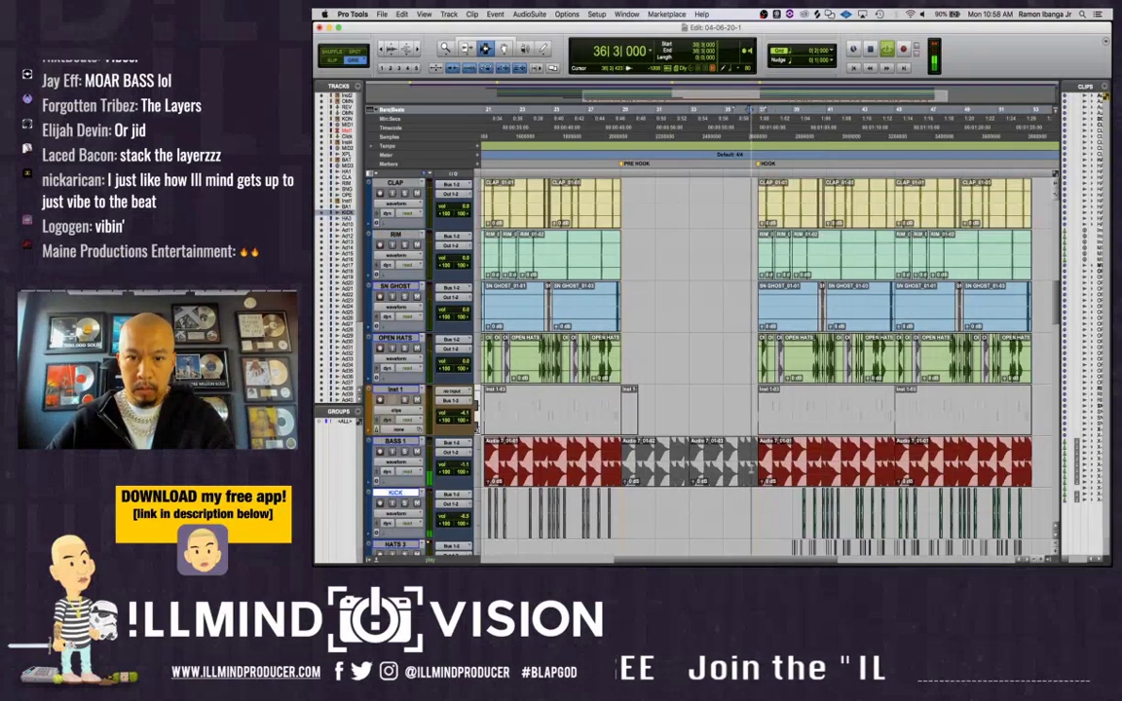
Play the hook from bar 36 beat 3, examining how the kick and hats enter at bar 39
scroll(752, 469, up, 2)
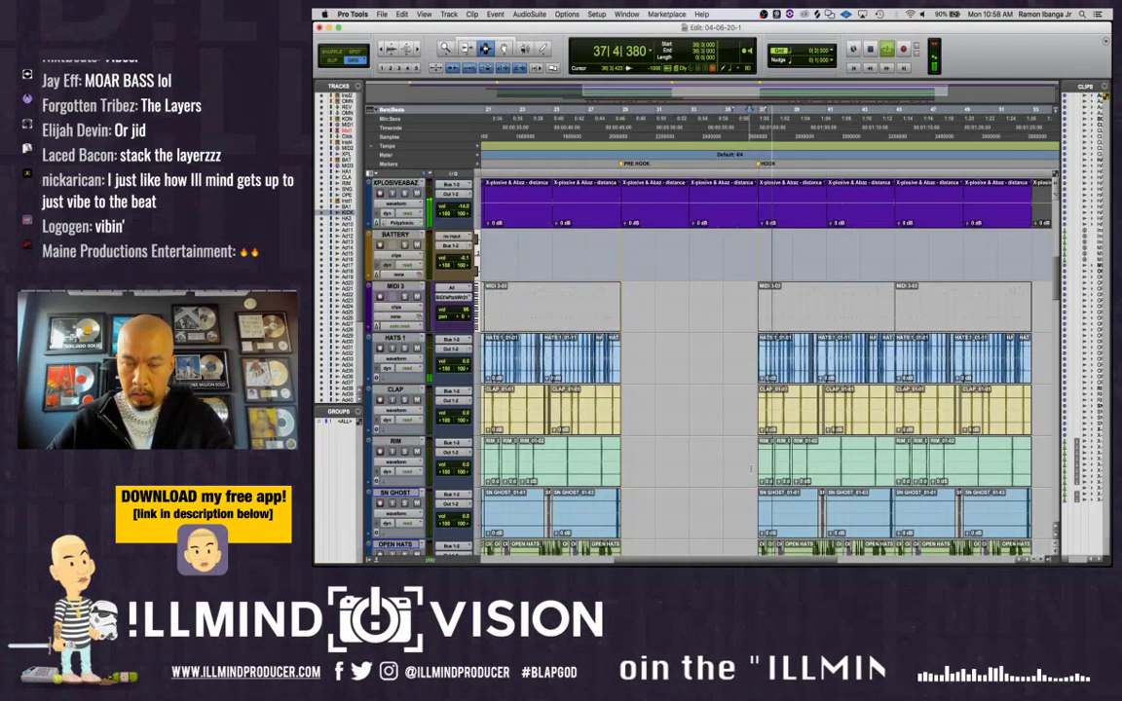
scroll(750, 469, down, 4)
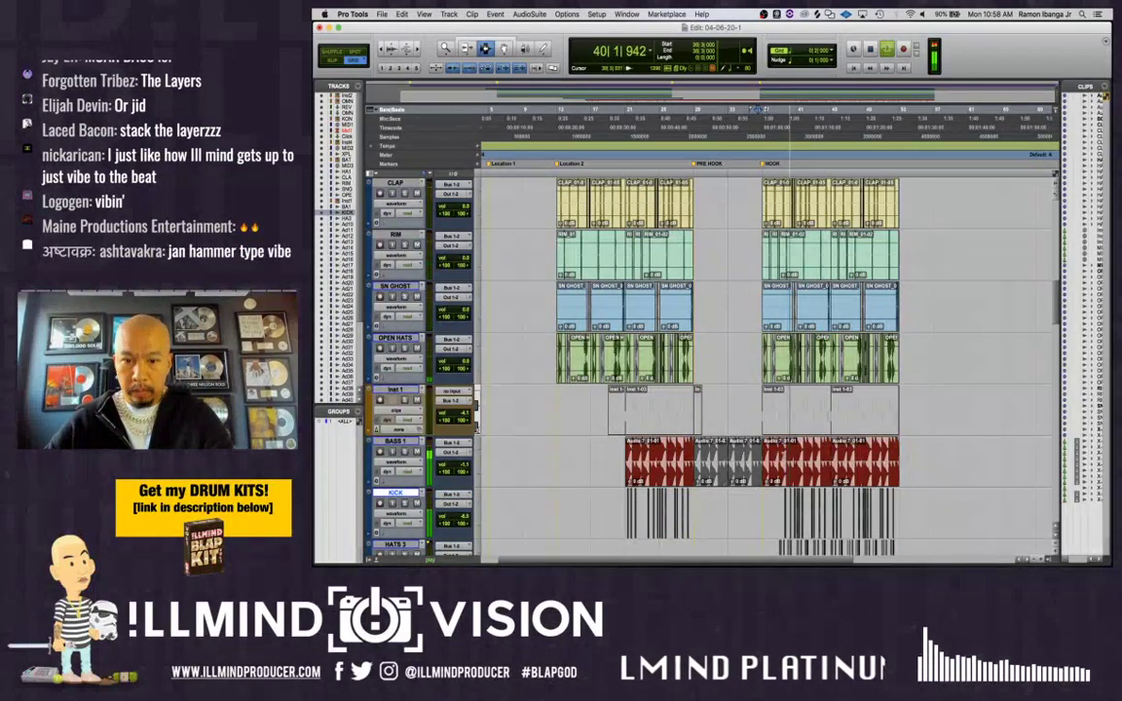
scroll(782, 485, down, 2)
click(770, 473)
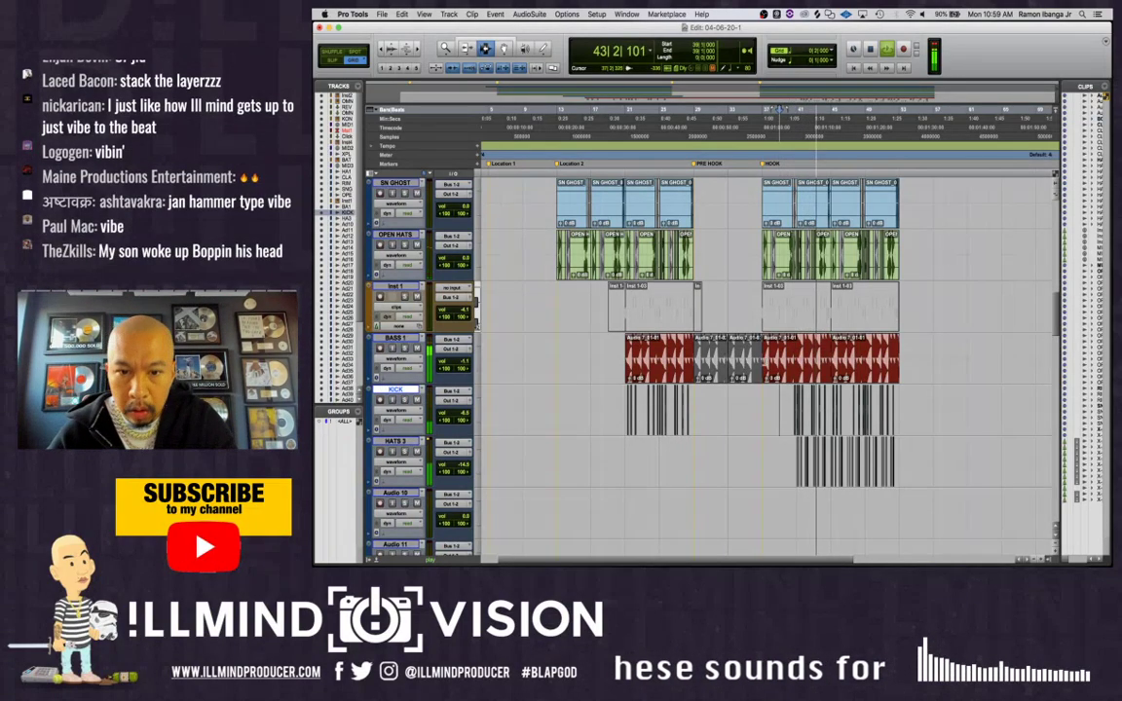
scroll(769, 370, up, 3)
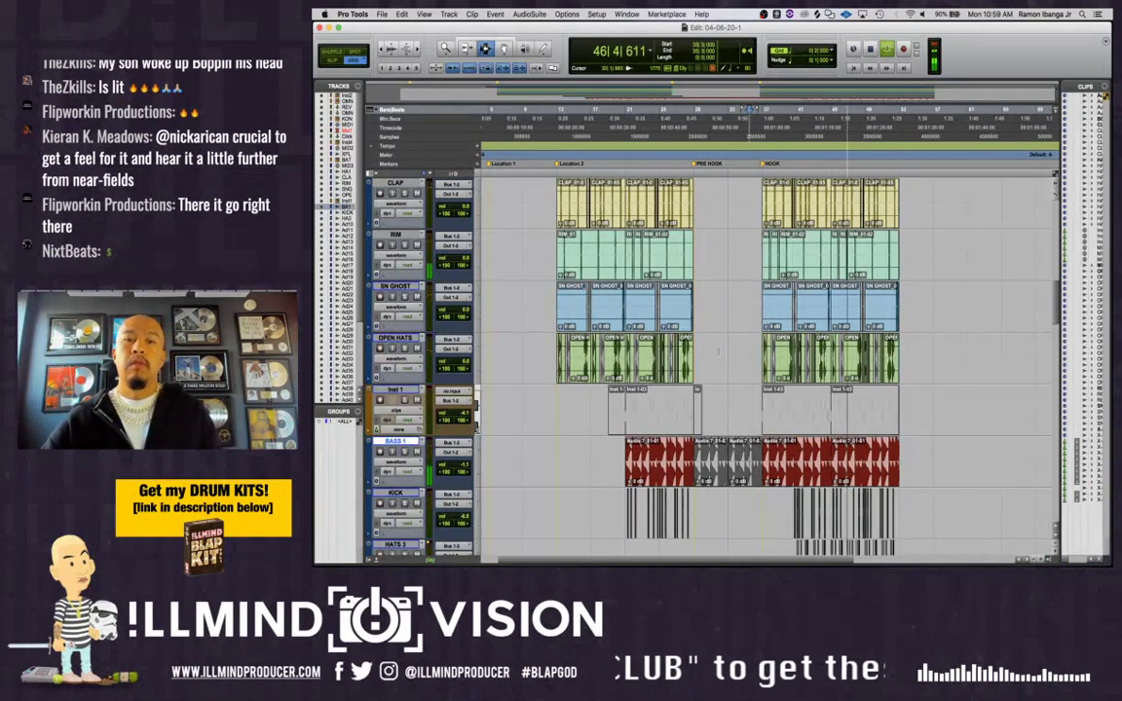
Duplicate bars 13–52 of all tracks to bar 53 to extend the song with a second verse
triple_click(671, 312)
key(space)
key(space)
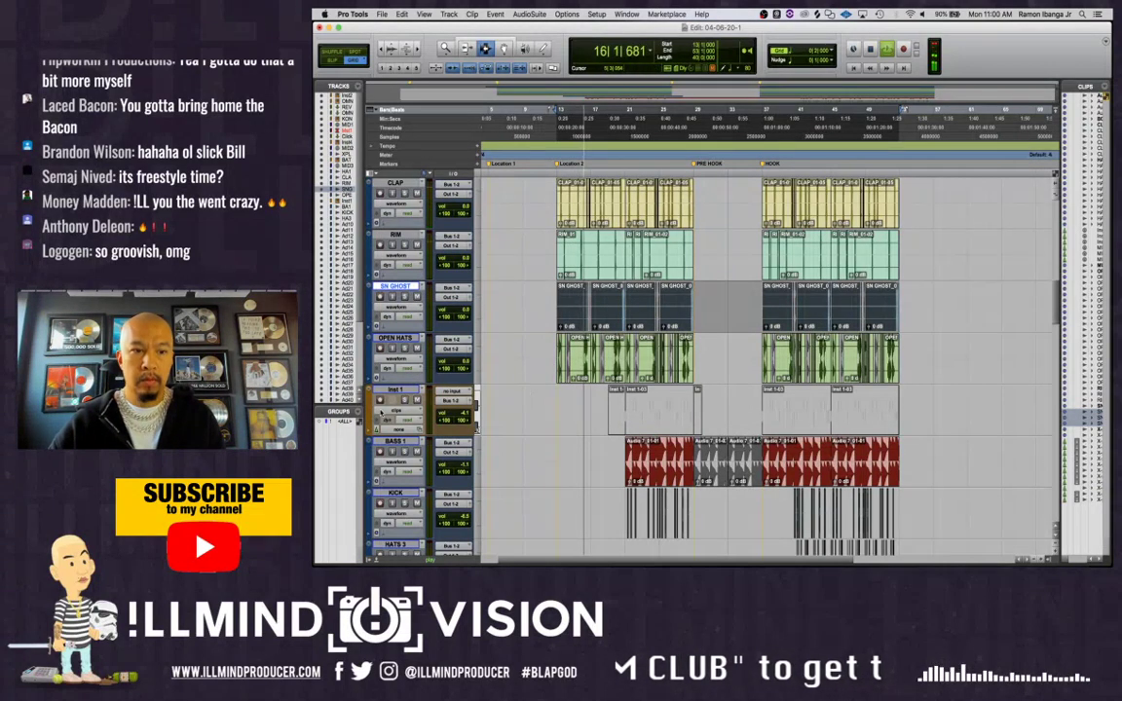
key(space)
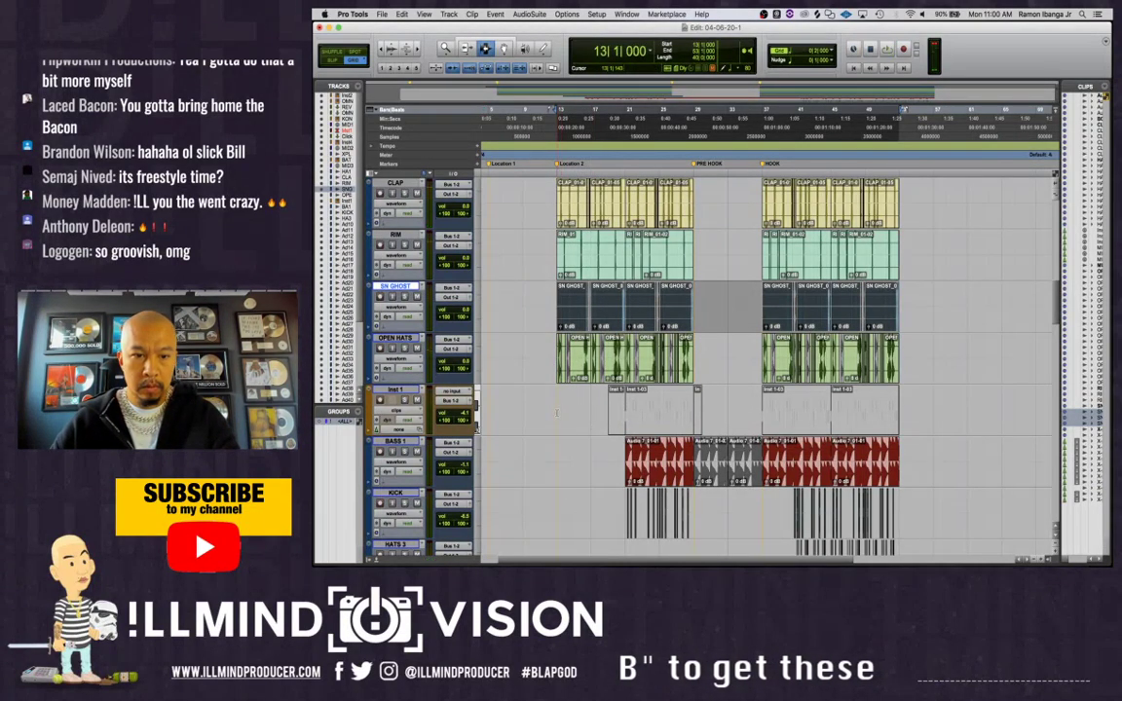
drag(559, 413, 899, 412)
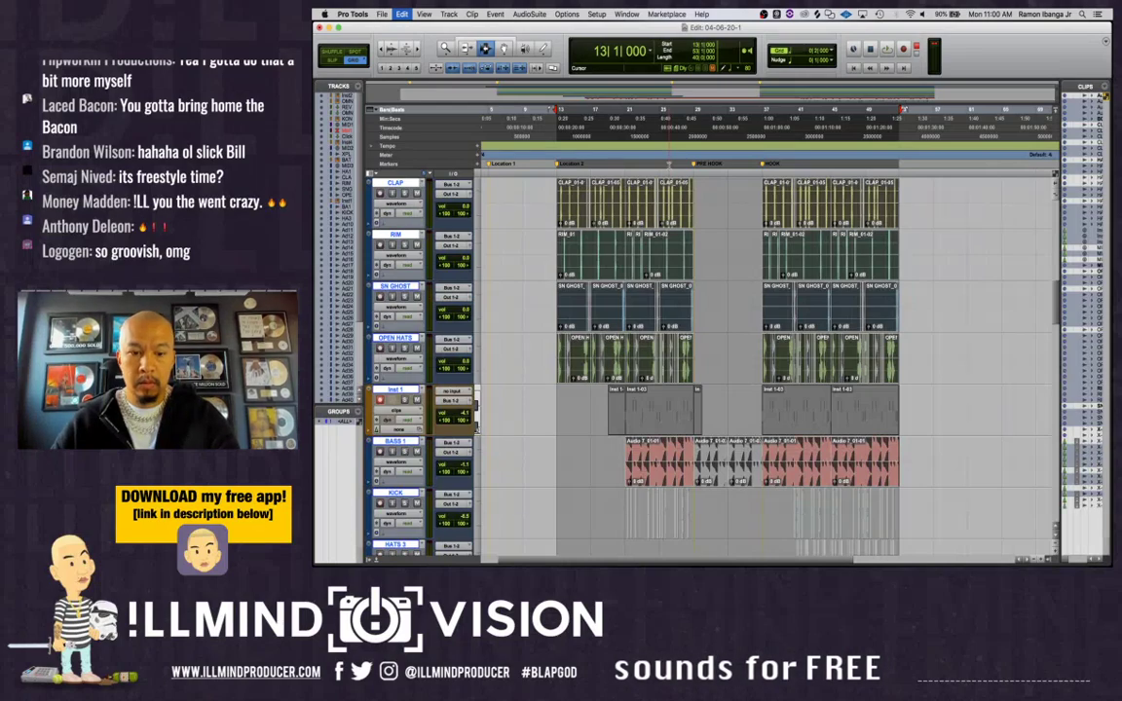
key(super+d)
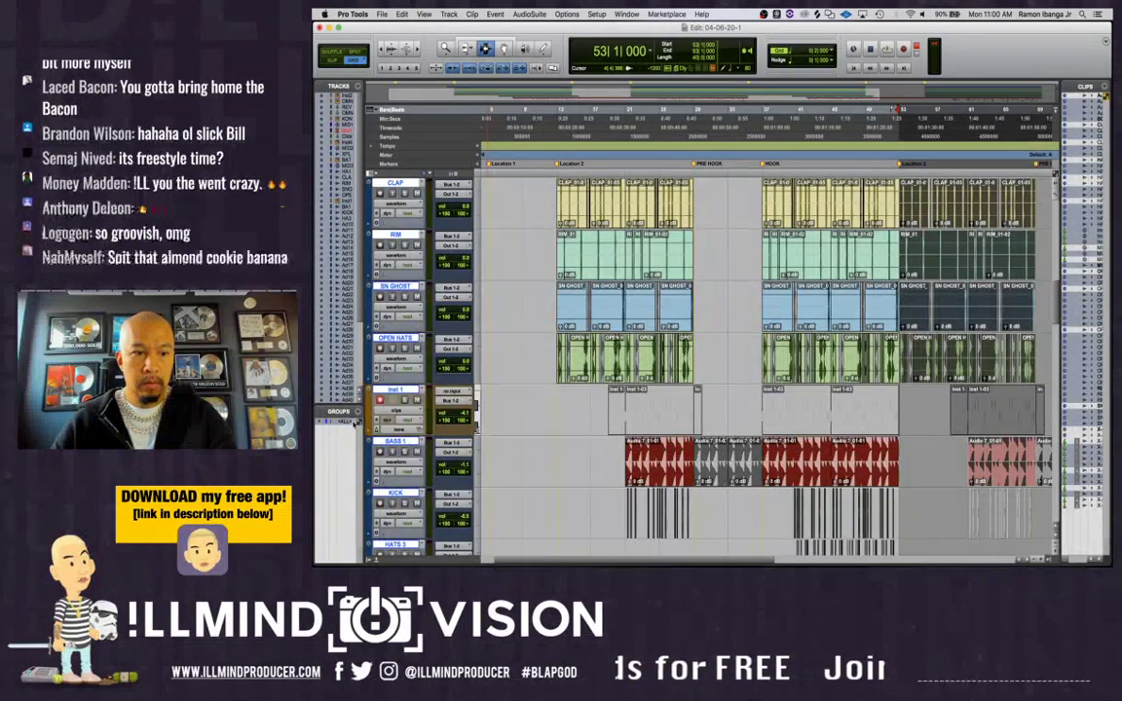
Rename the marker at bar 13 as VERSE 1
click(560, 164)
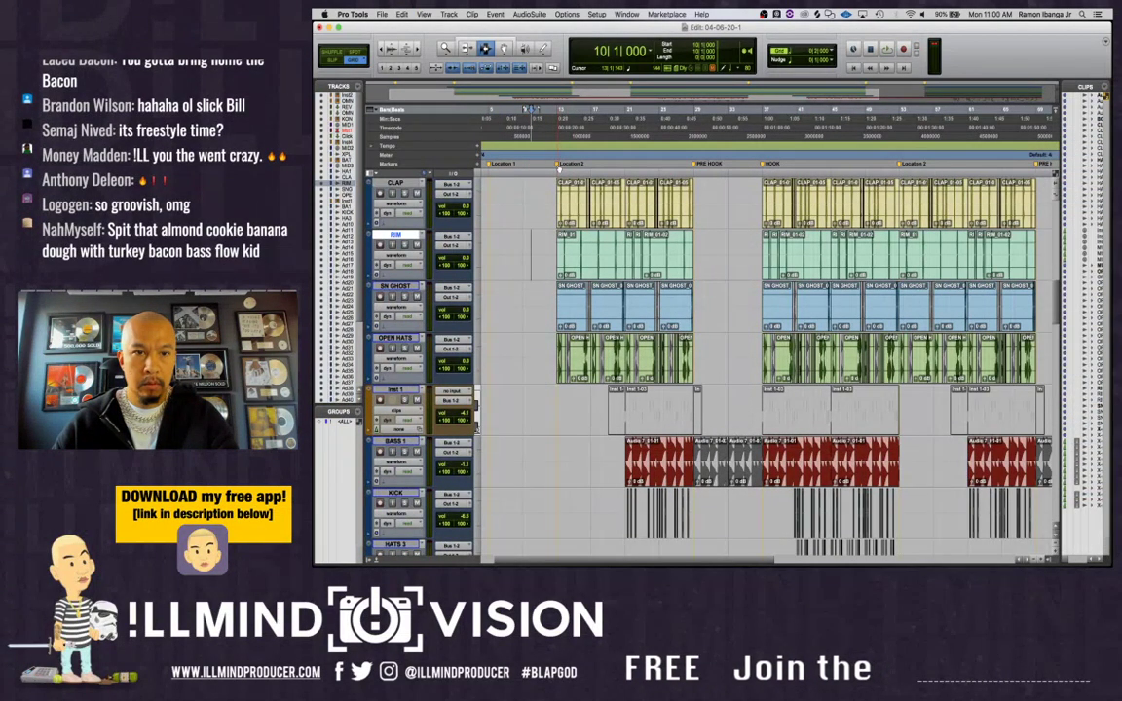
double_click(558, 166)
text(V)
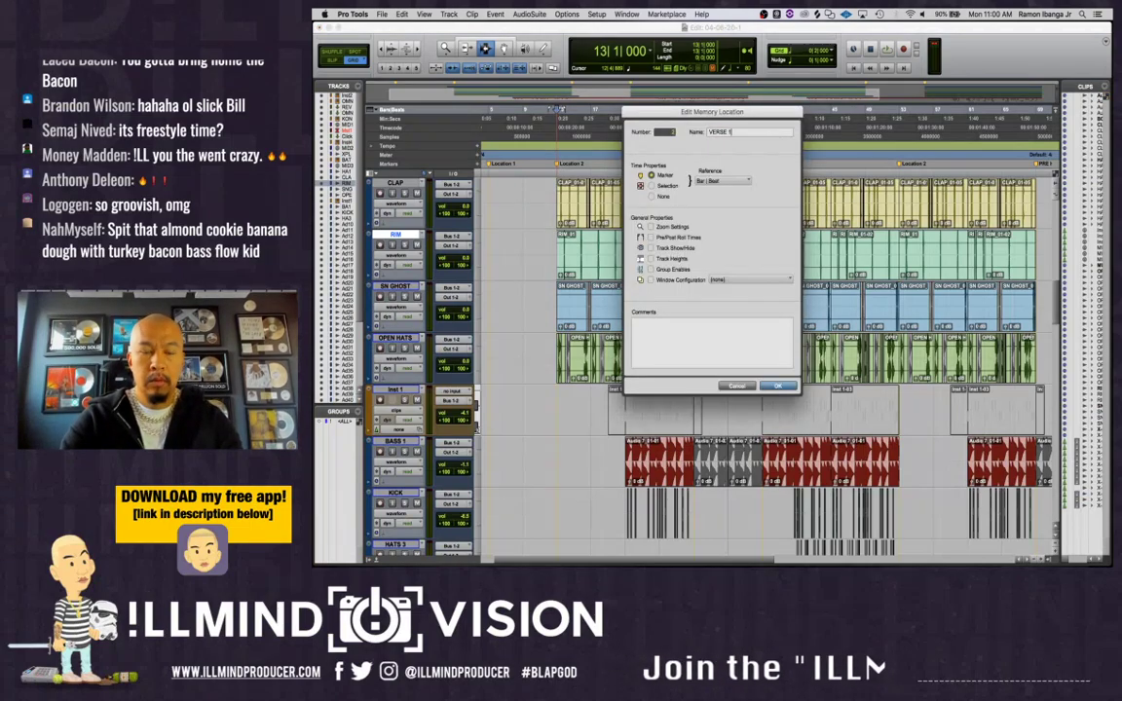
text(ERSE 1)
key(Return)
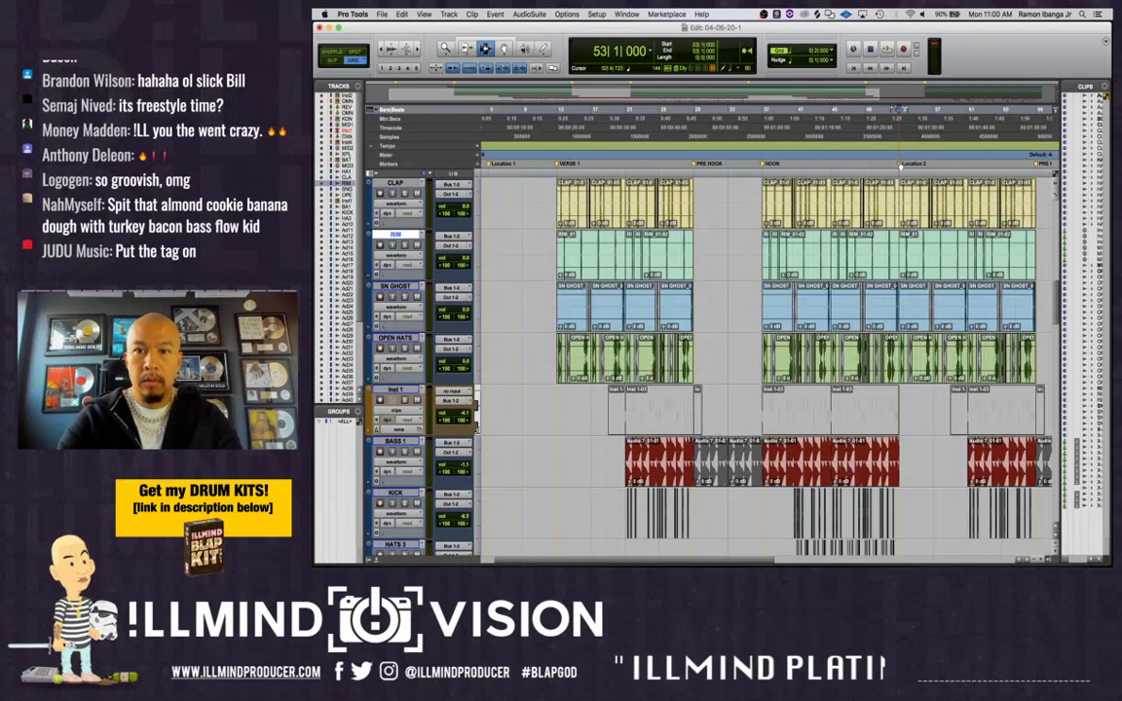
Rename the duplicated marker at bar 53 as VERSE 2 and save the session
double_click(901, 165)
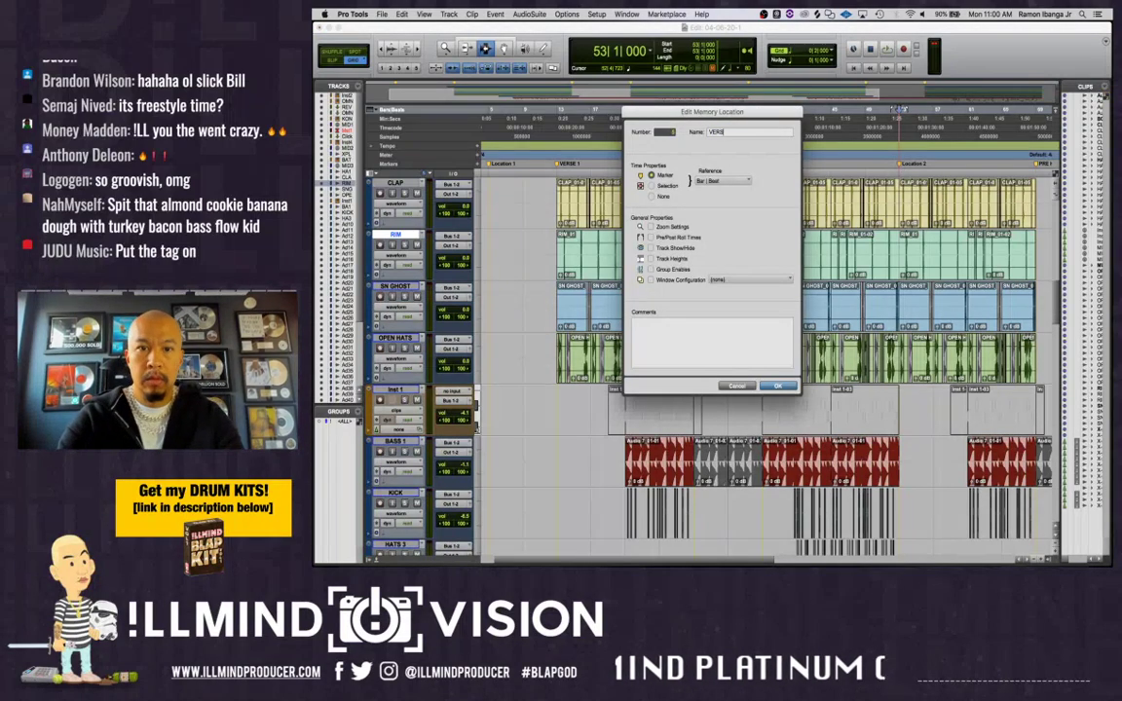
text(VERSE 2)
key(Return)
key(super+s)
Play the transition from the hook into verse 2, checking the drum tracks around bar 53
scroll(837, 293, down, 10)
scroll(836, 293, right, 3)
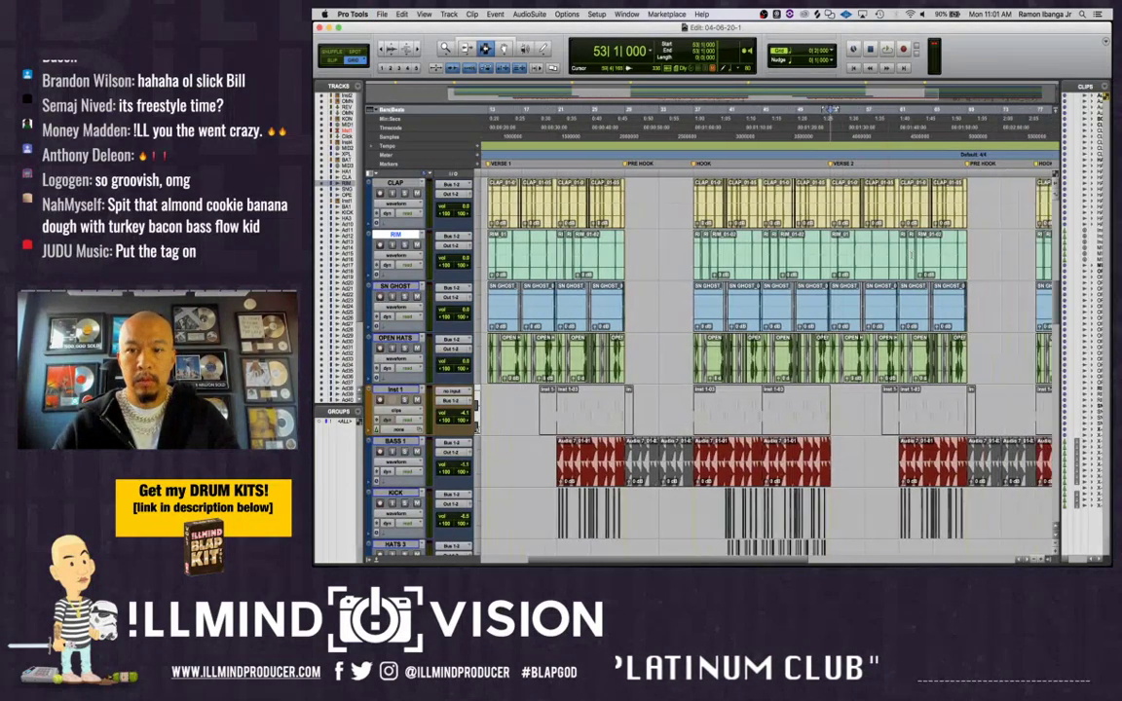
scroll(837, 293, up, 5)
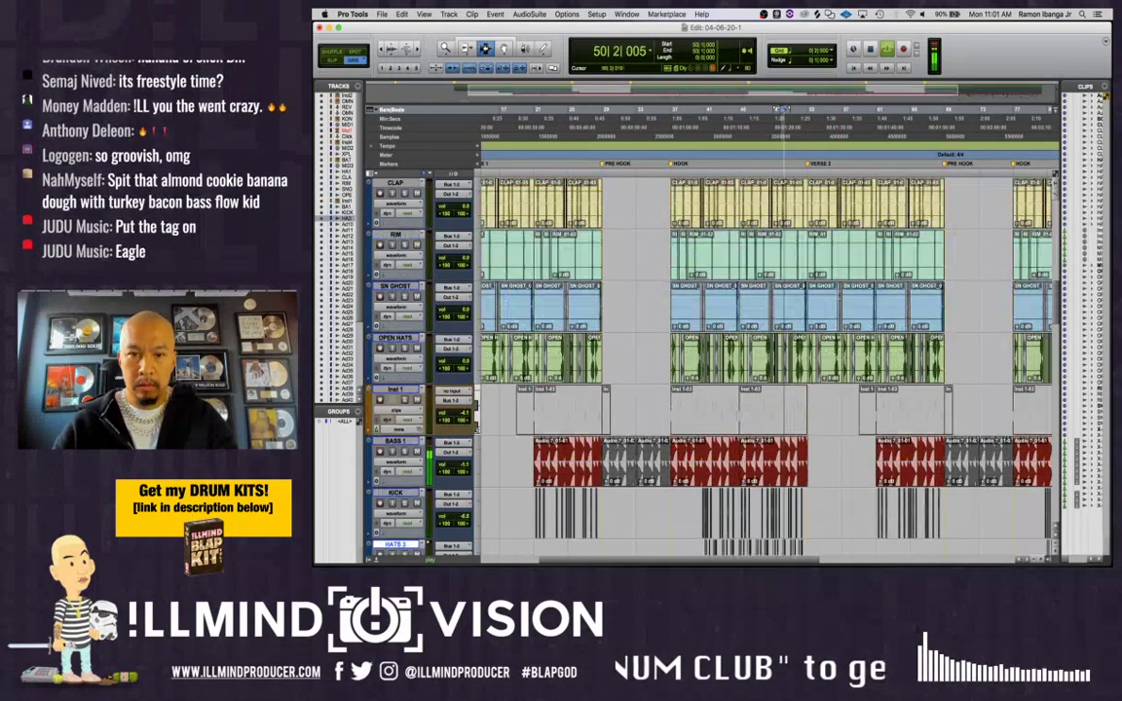
key(space)
key(t)
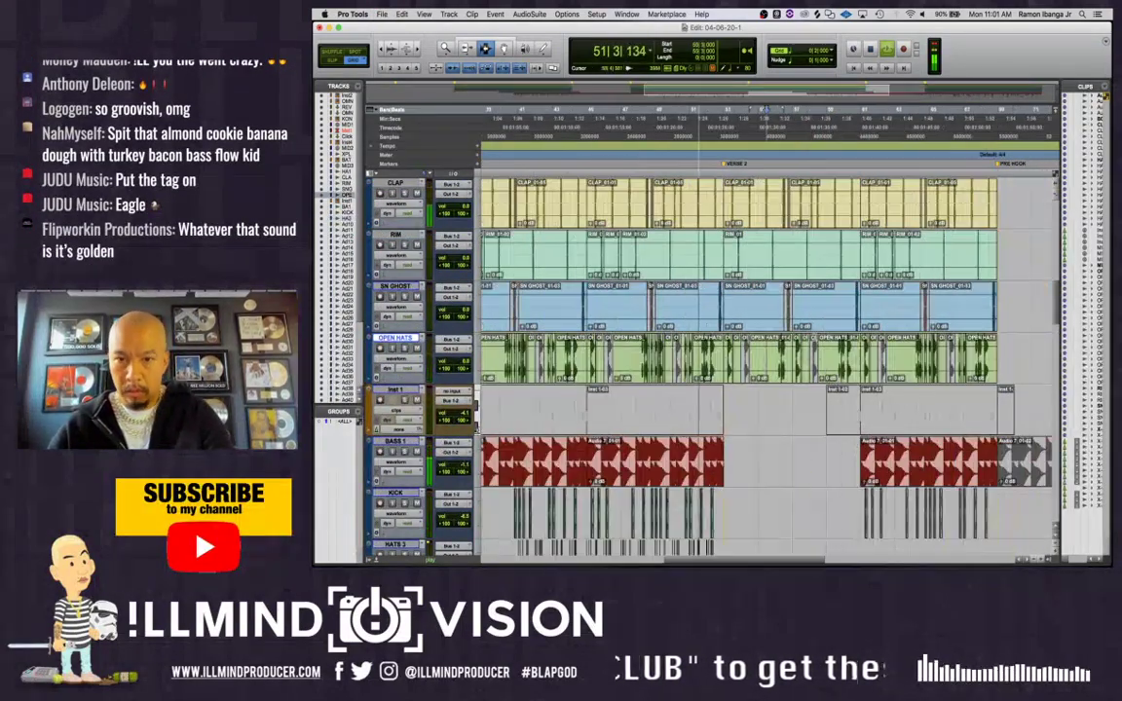
scroll(733, 252, up, 2)
scroll(732, 252, up, 1)
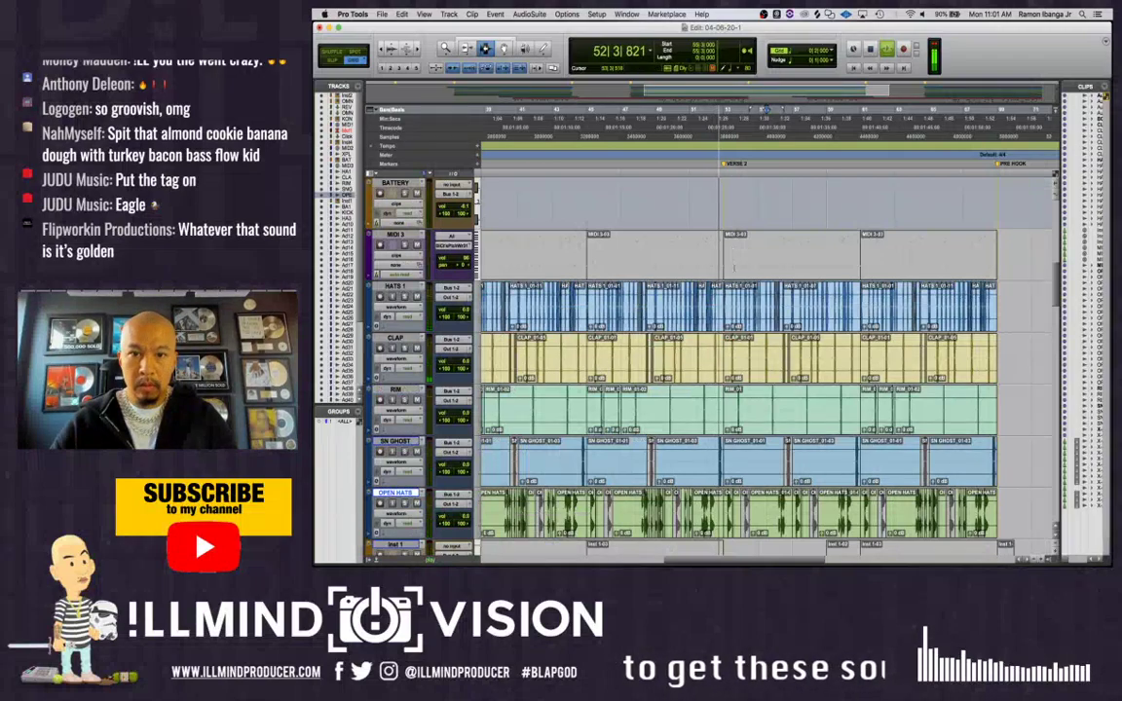
Mute the HATS 1, RIM and OPEN HATS clips in verse 2's first four bars, 53–56
drag(723, 305, 784, 309)
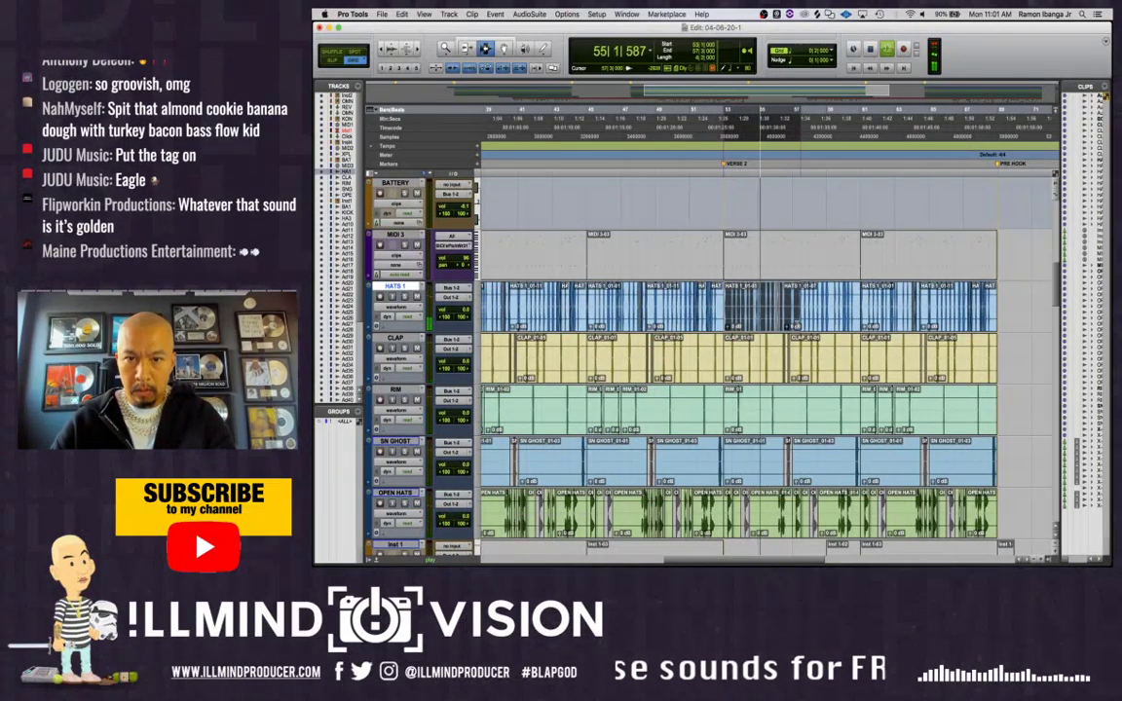
shift+click(781, 424)
shift+click(779, 511)
scroll(779, 512, down, 1)
scroll(477, 533, down, 1)
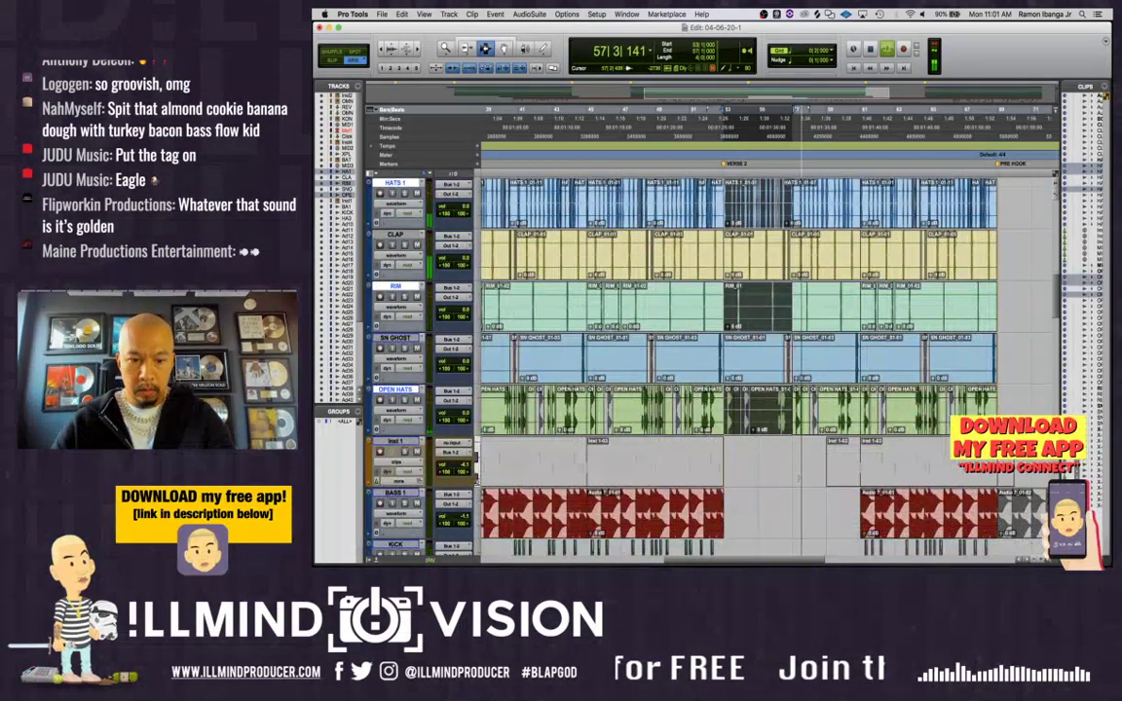
key(super+m)
Mute the CLAP clips in bars 53–56 while auditioning from bar 52, and save the session
click(706, 368)
key(space)
key(space)
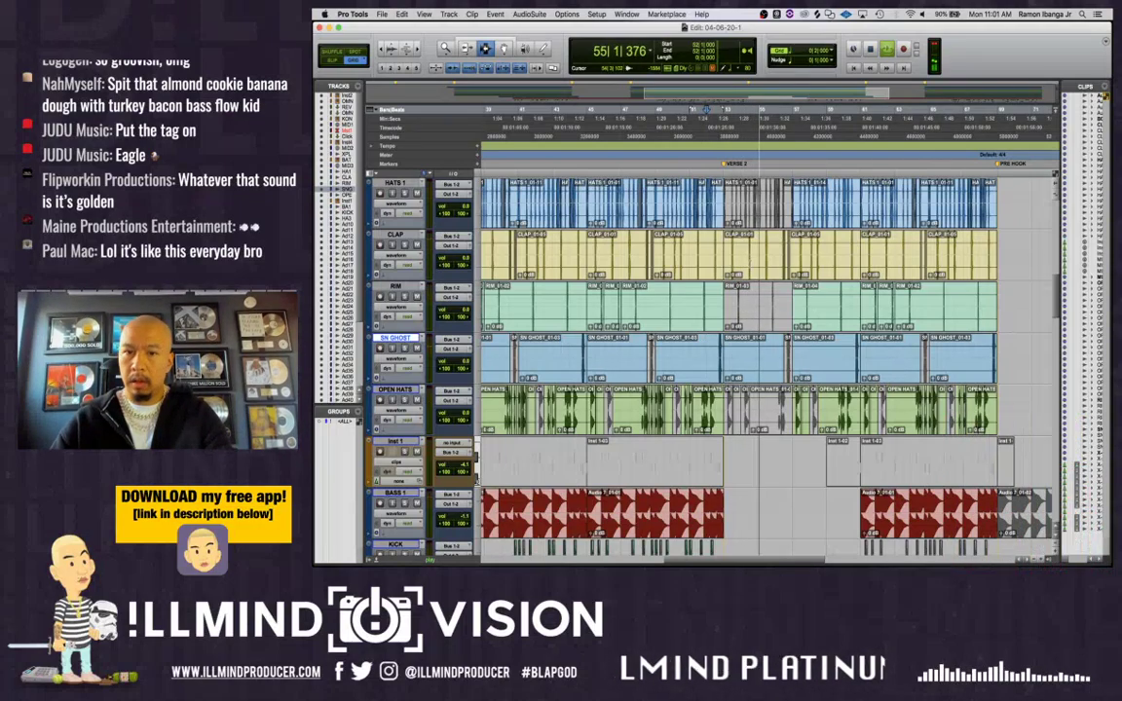
drag(784, 260, 721, 260)
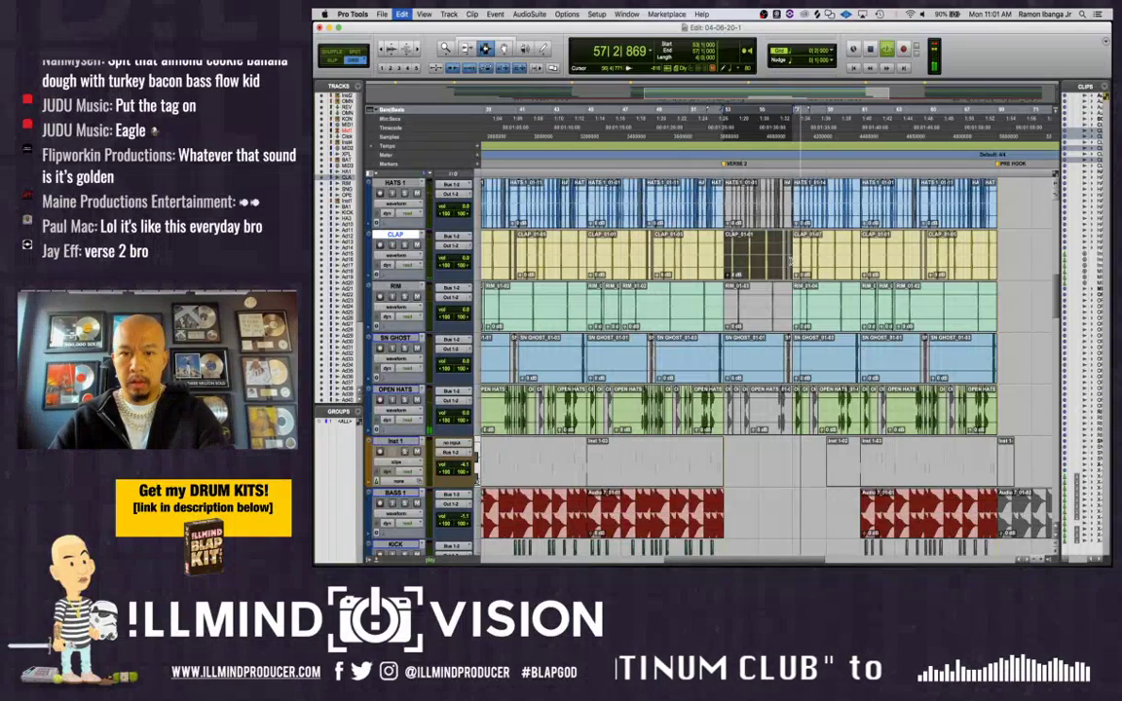
click(706, 250)
key(space)
key(space)
key(super+s)
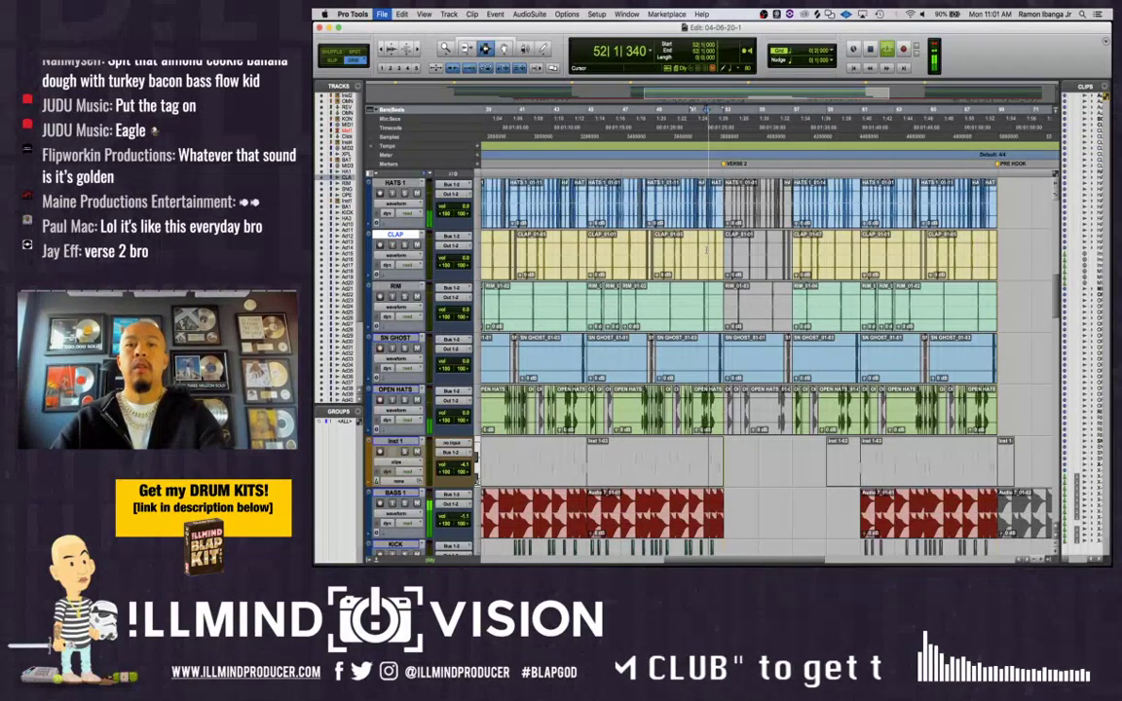
Play through the start of verse 2 and add a marker named BASS QUE at bar 57
scroll(718, 289, right, 2)
scroll(717, 288, down, 1)
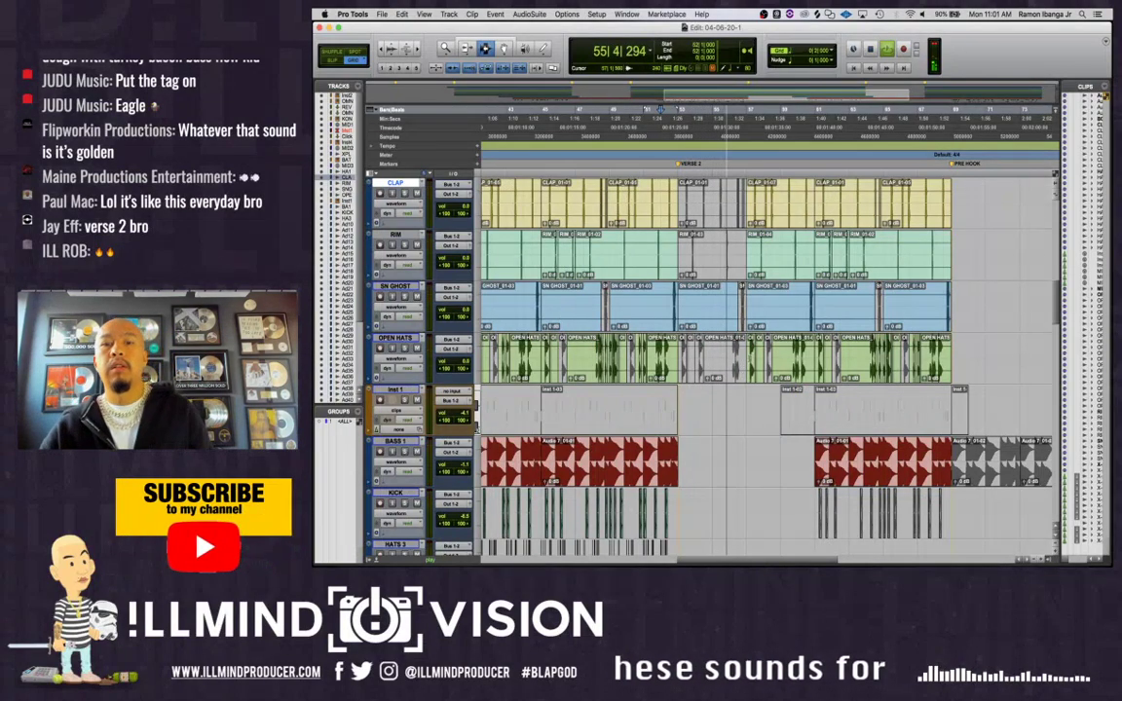
scroll(760, 373, down, 1)
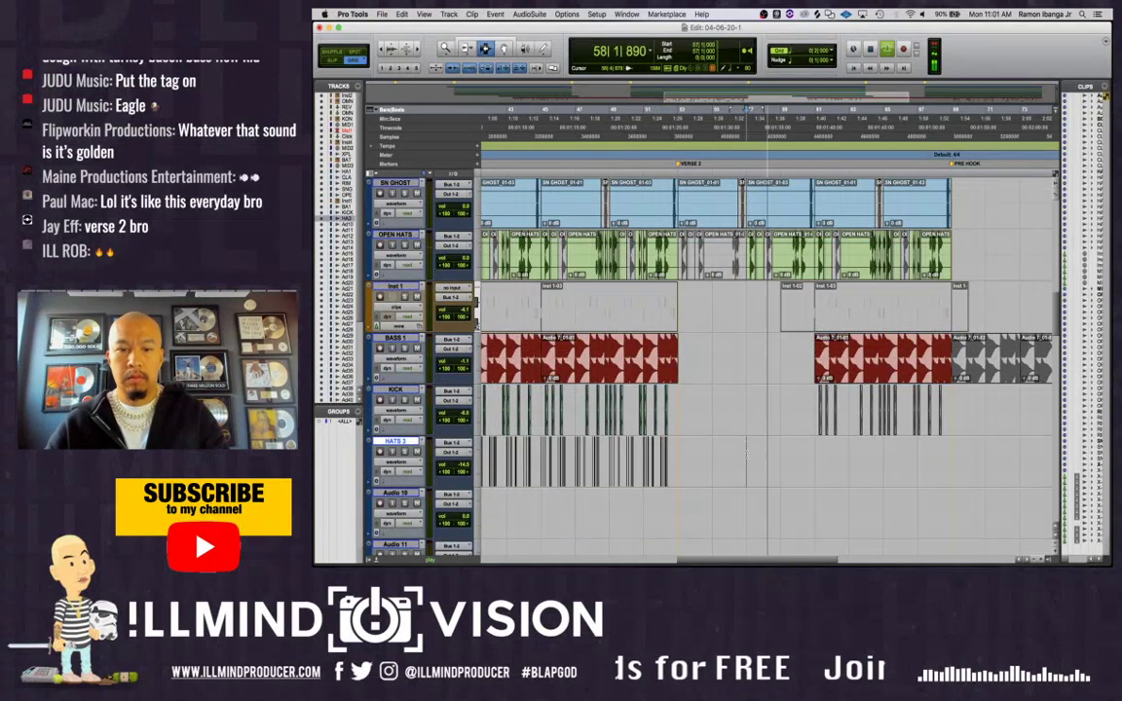
key(space)
click(746, 443)
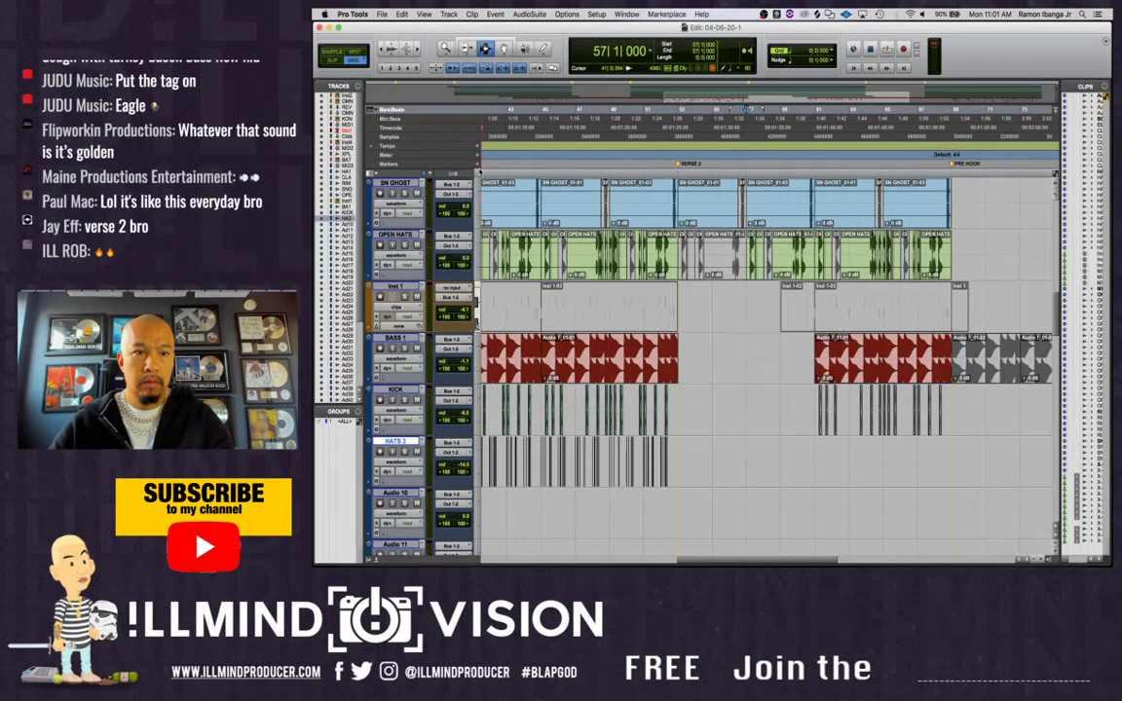
key(KP_Enter)
text(BASS QUE)
key(Return)
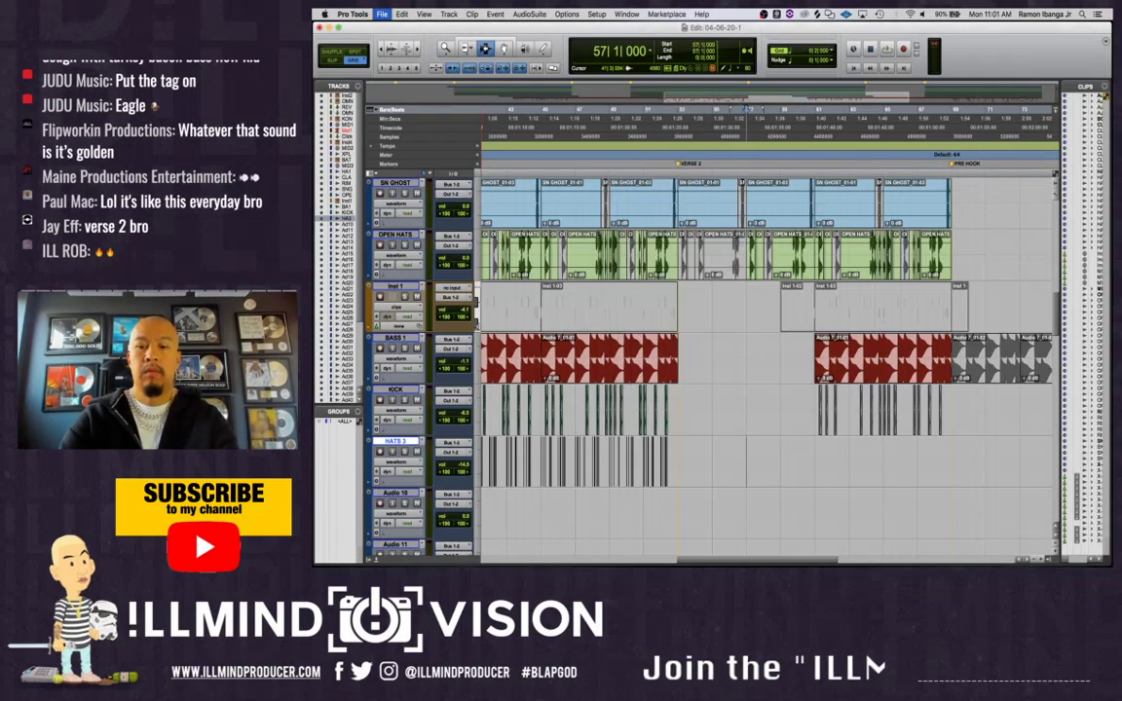
Create a stereo instrument track after HATS 3 in the mixer
key(super+equal)
scroll(620, 196, right, 5)
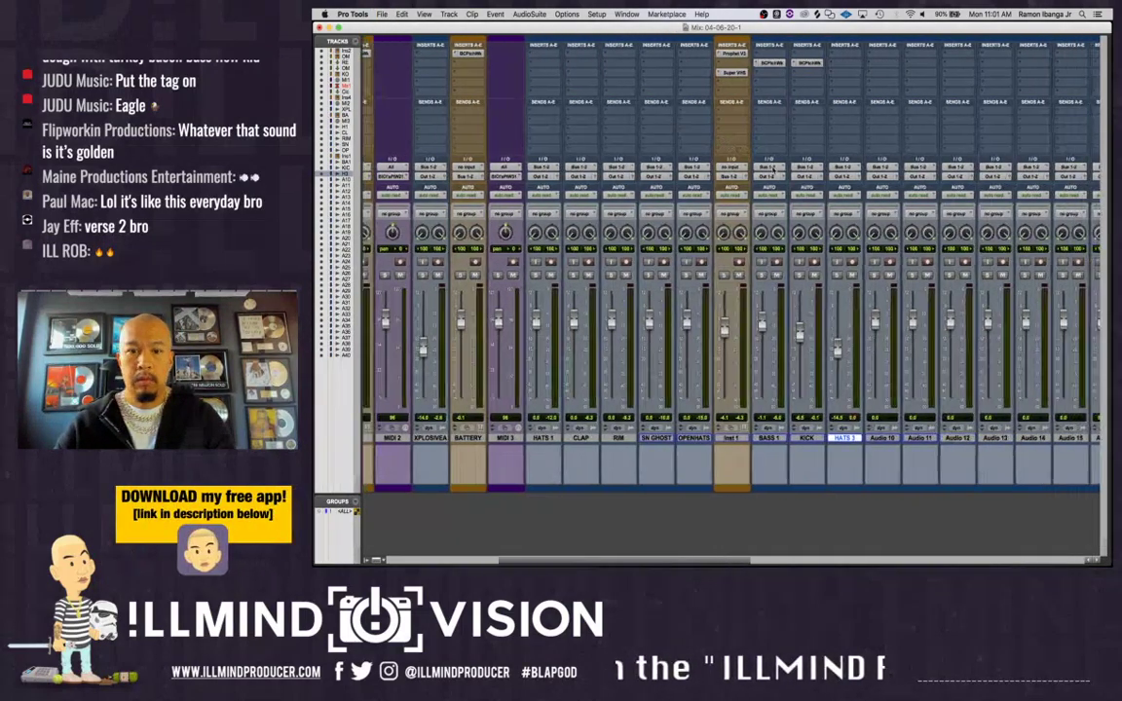
key(super+shift+n)
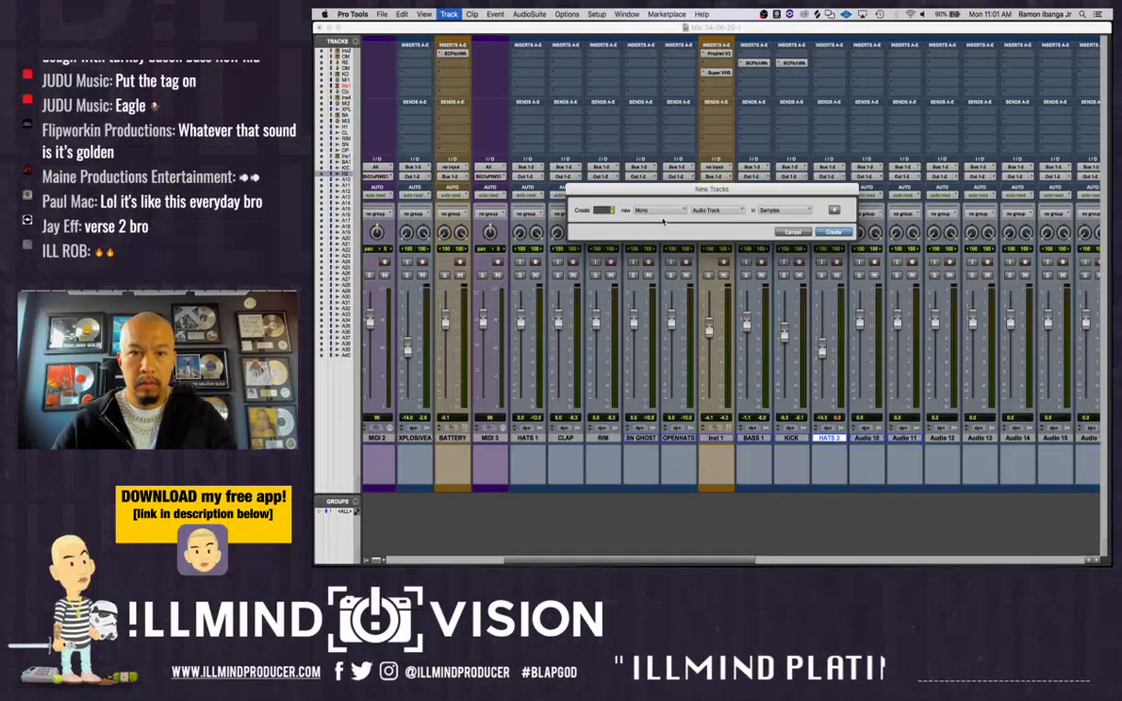
click(707, 212)
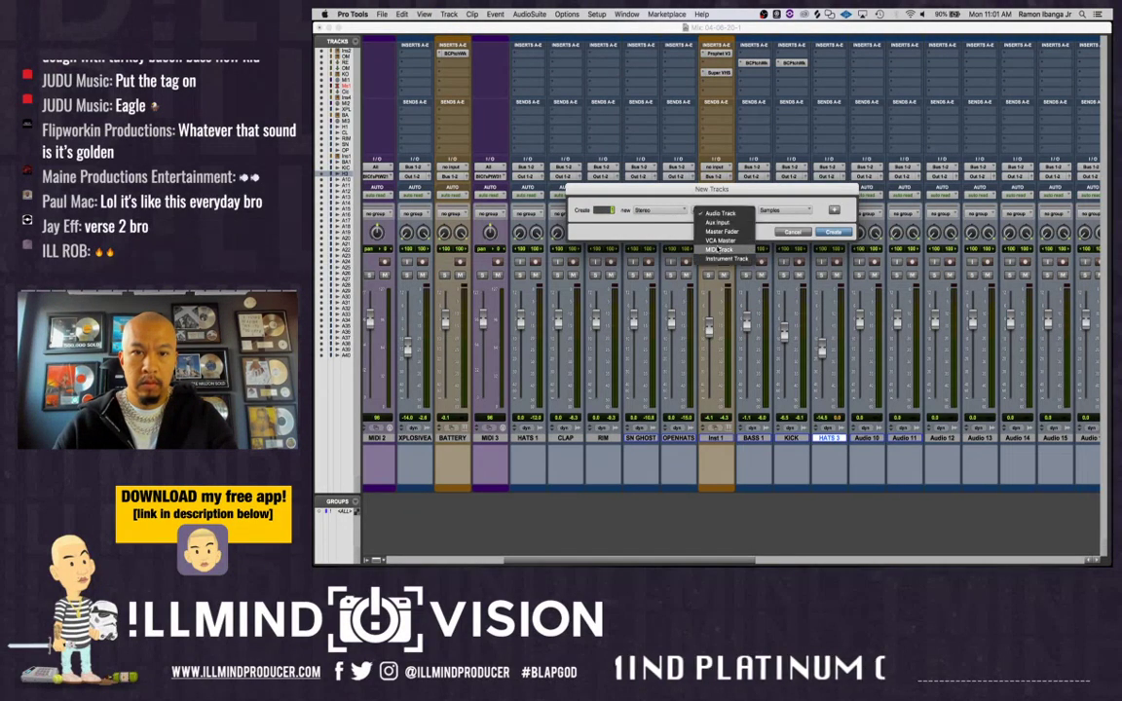
click(731, 258)
click(833, 232)
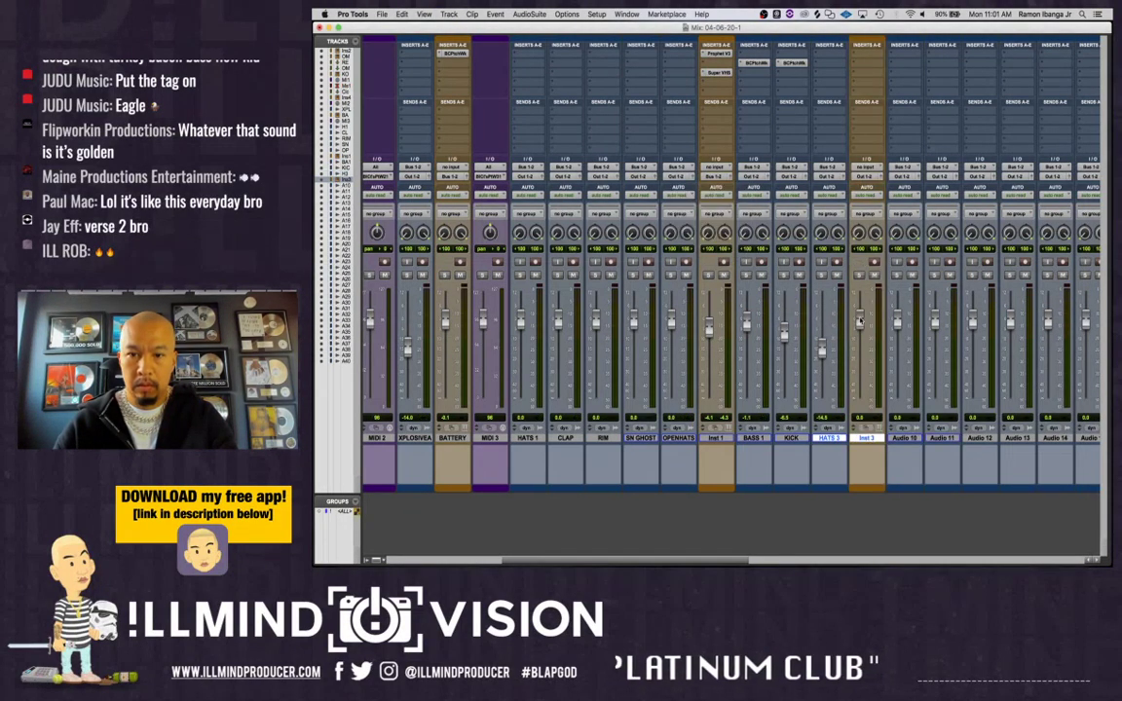
Insert the Prophet V3 synth on the new instrument track and load the PROPHET ILL SUB 1 preset
click(867, 49)
mouse_move(901, 75)
mouse_move(963, 177)
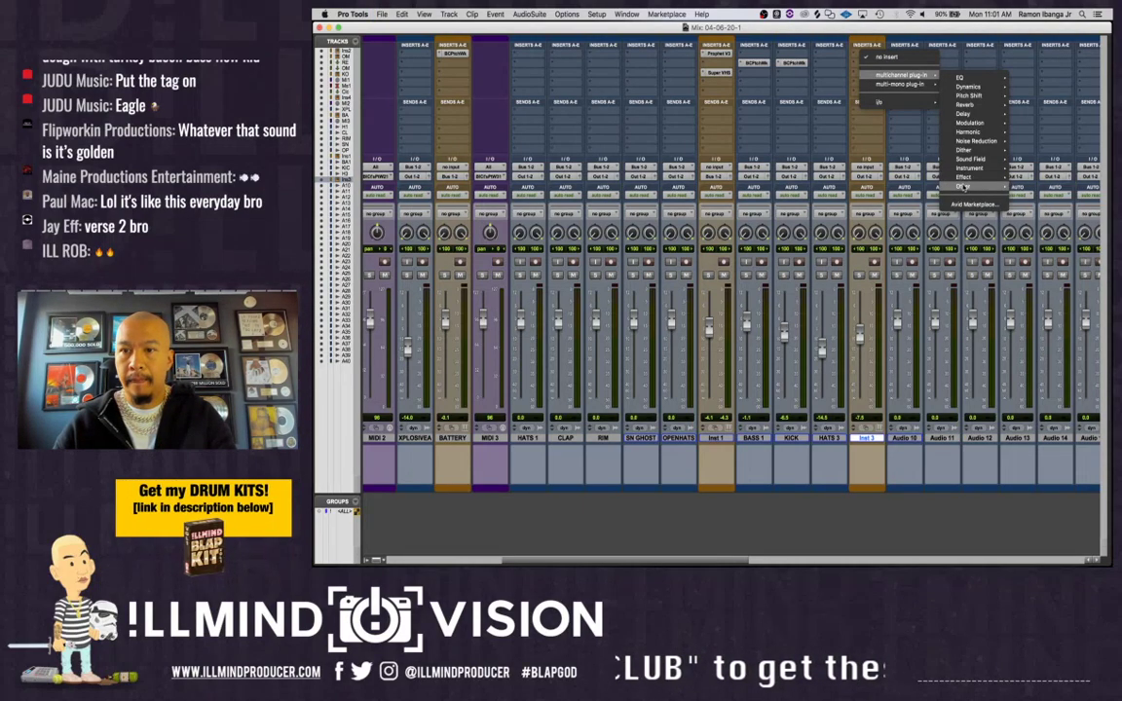
click(867, 379)
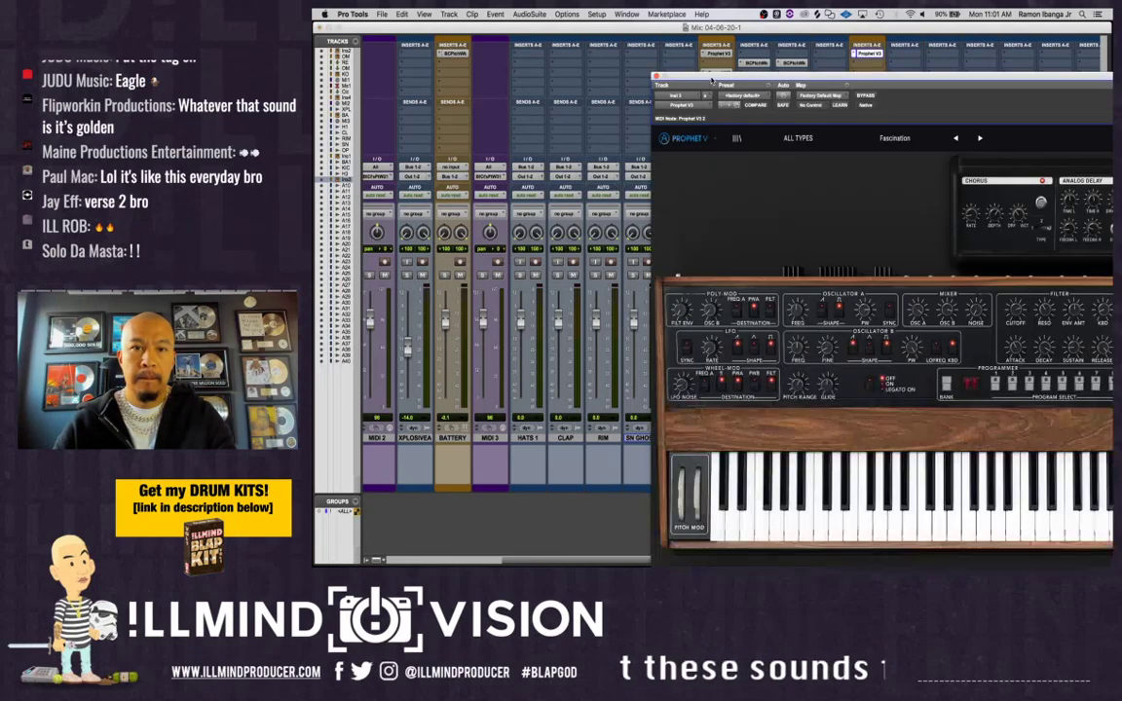
drag(711, 90, 434, 50)
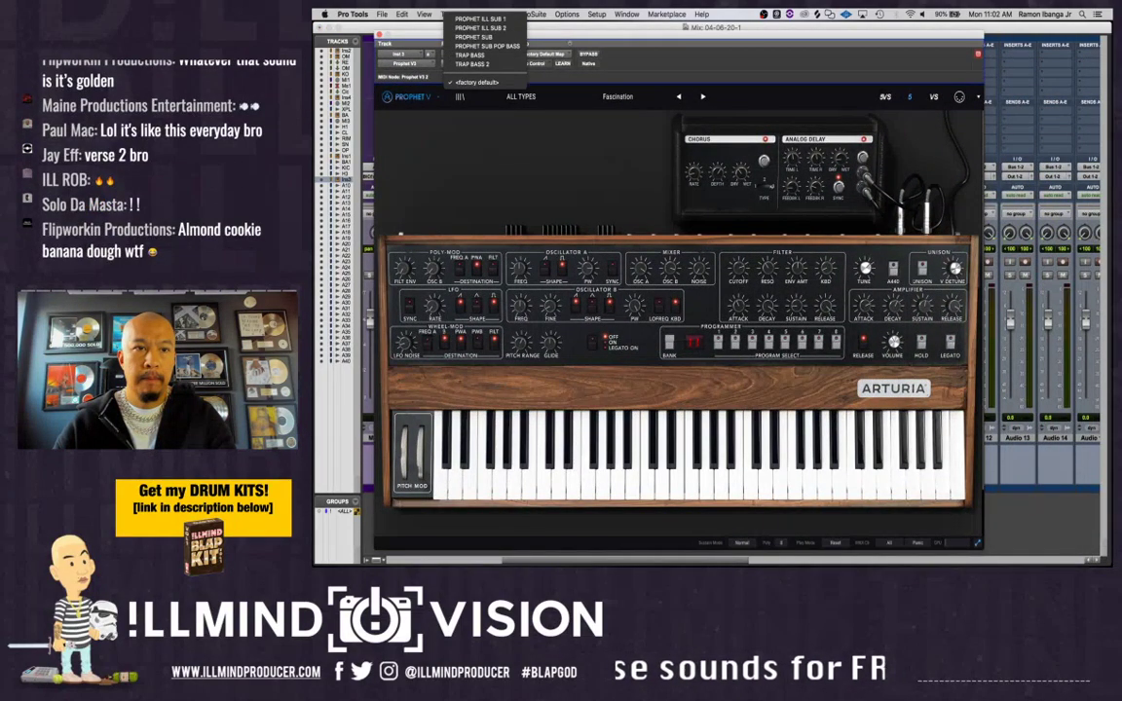
click(482, 20)
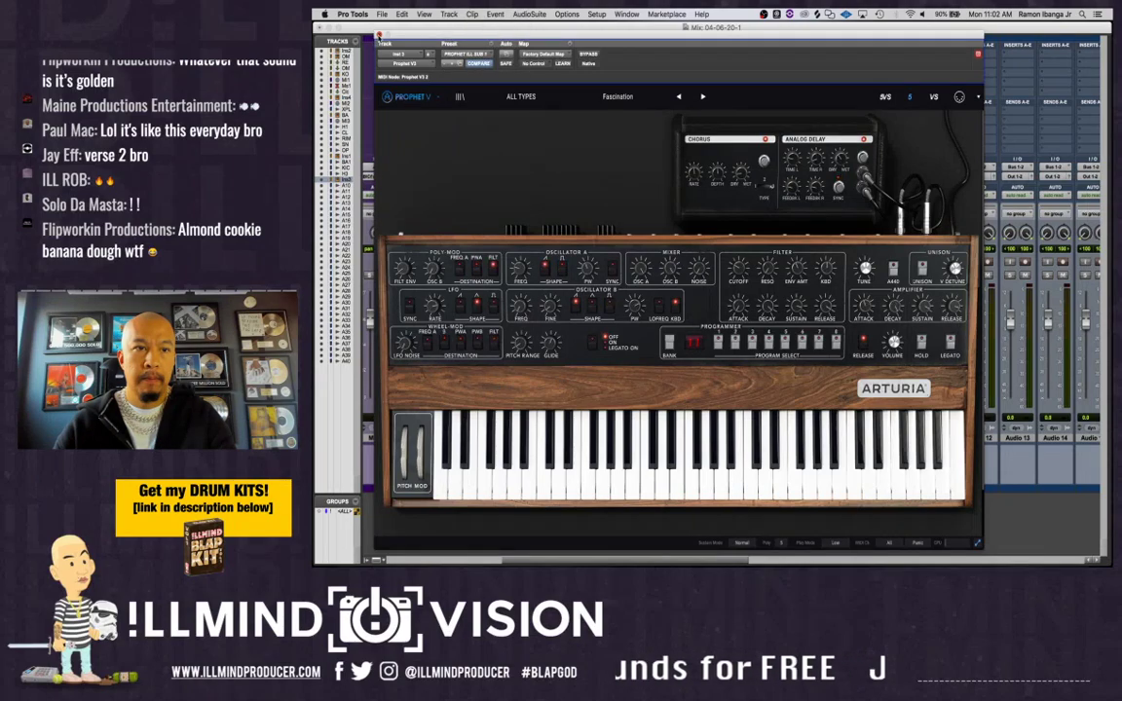
click(379, 36)
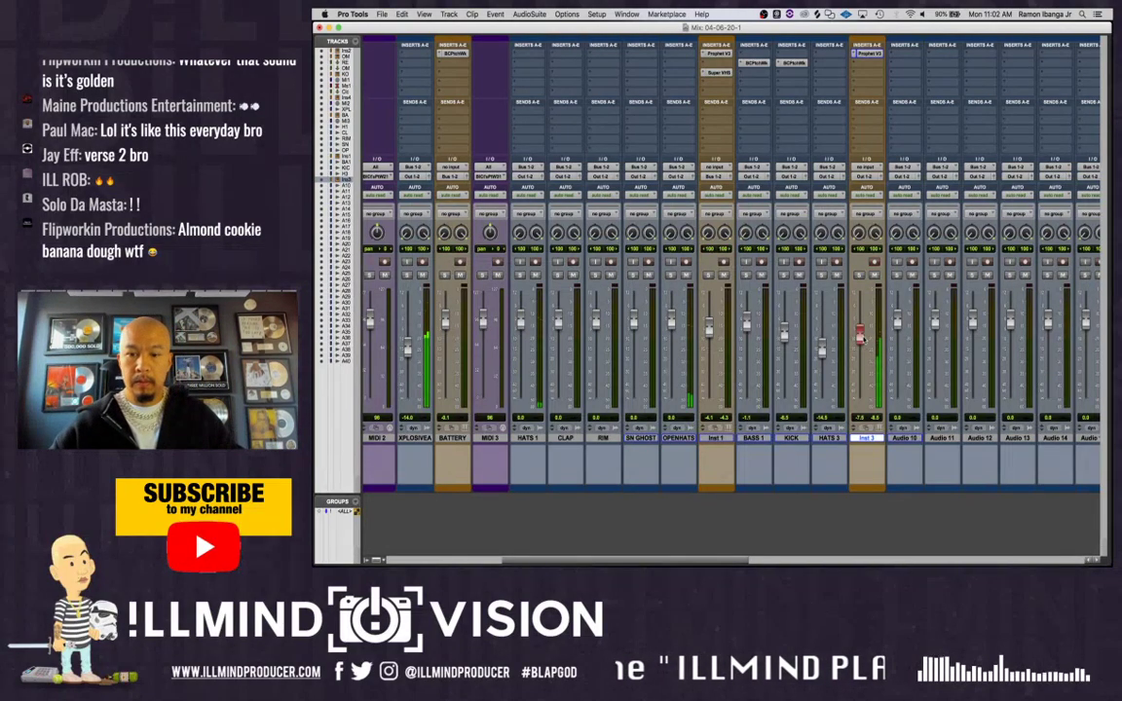
Return to the Edit window and play into verse 2 from bar 53 and from bar 50 beat 3, rehearsing the sub bass
key(super+equal)
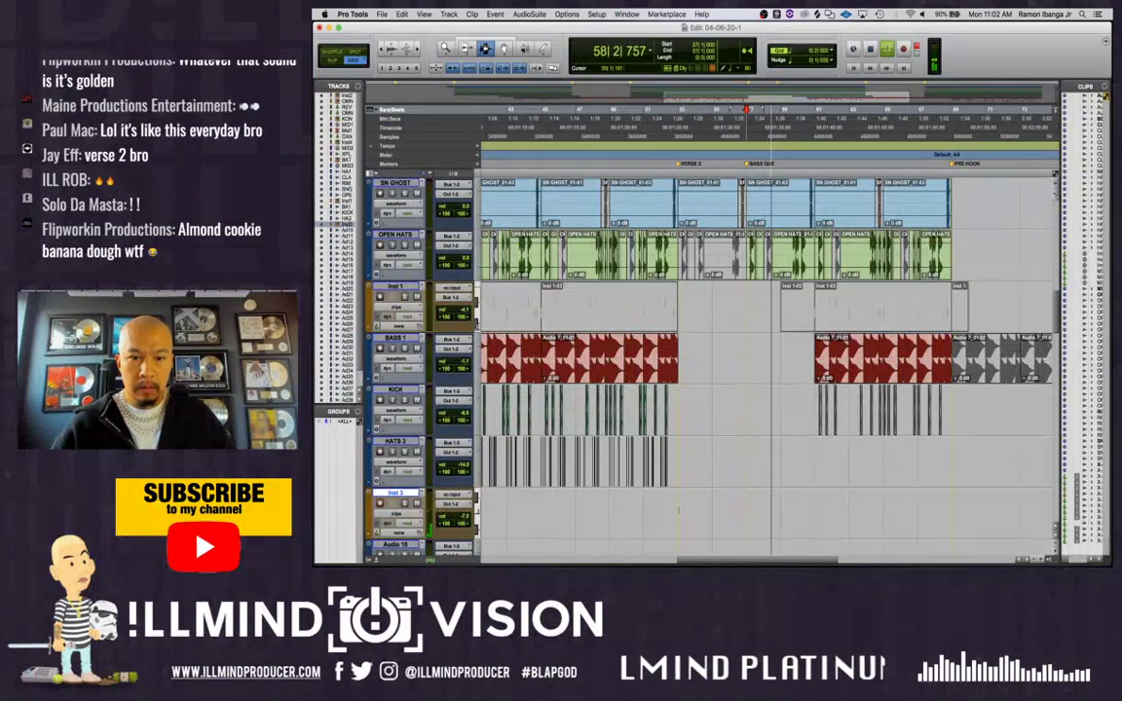
click(679, 508)
key(space)
key(space)
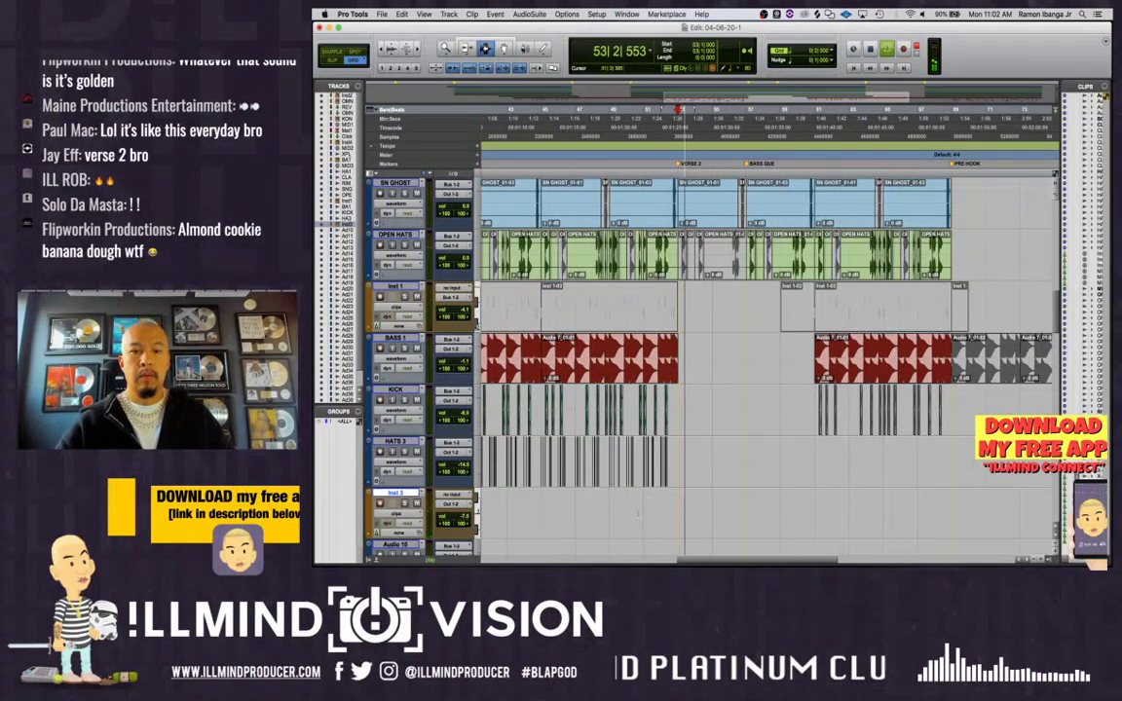
click(636, 513)
key(space)
key(space)
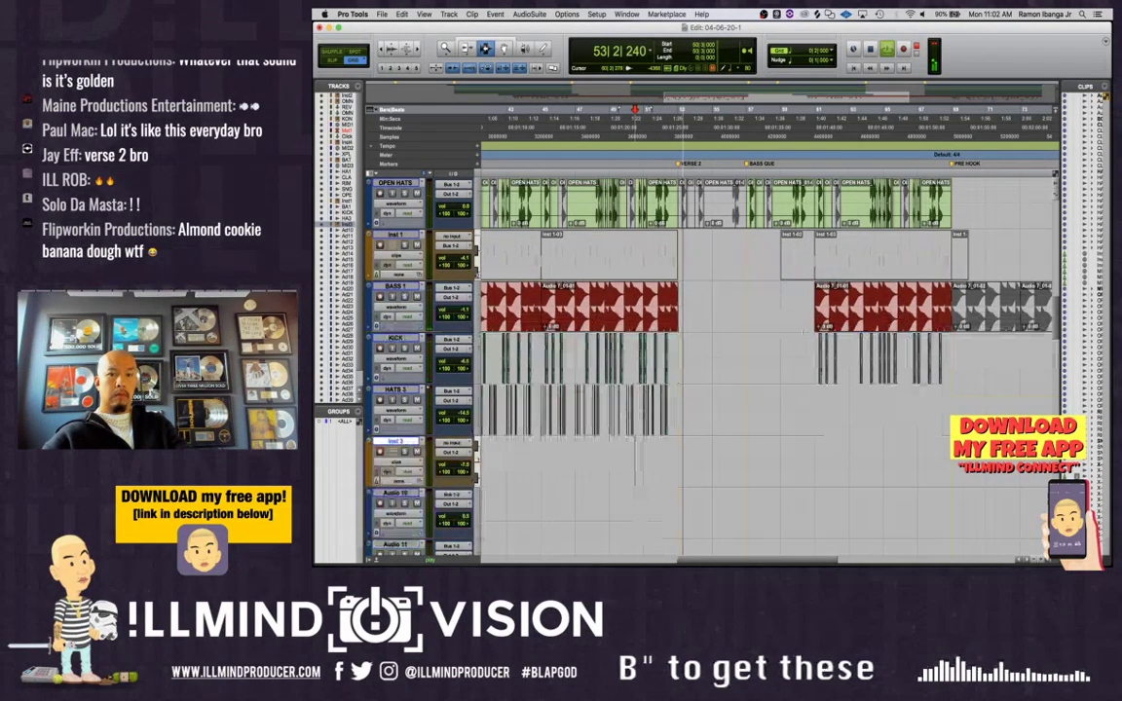
Record a sub-bass phrase on the Inst 3 track from bar 56 to bar 62, retaking it once
scroll(803, 332, down, 3)
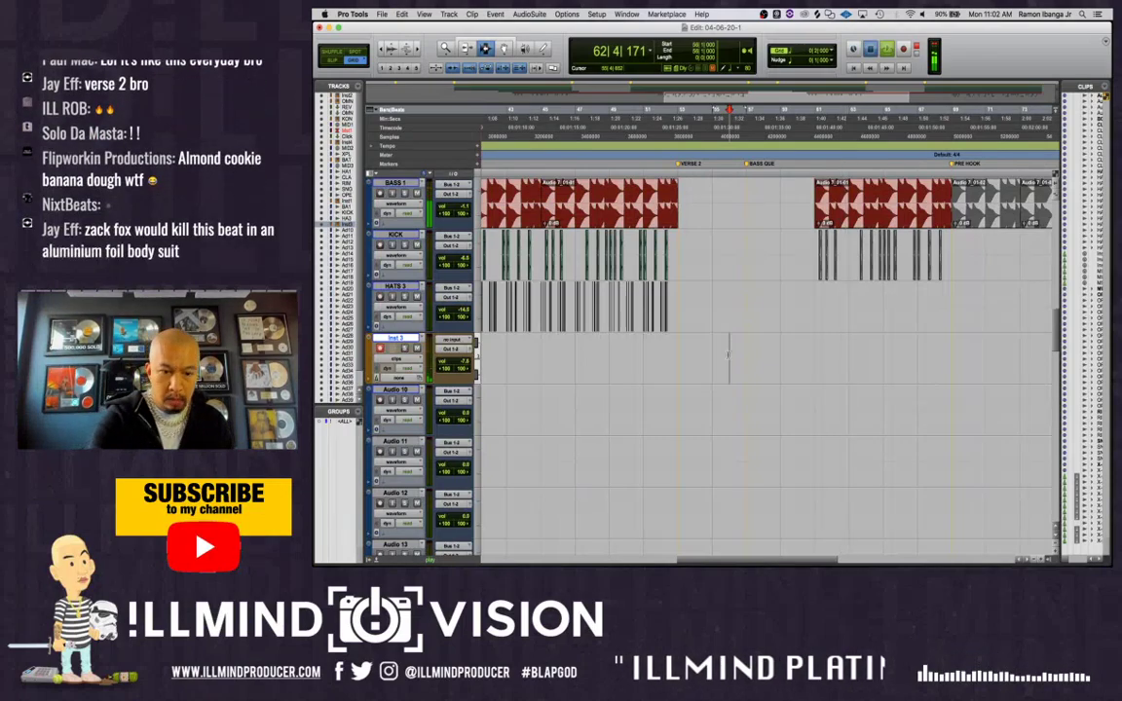
key(space)
key(super+space)
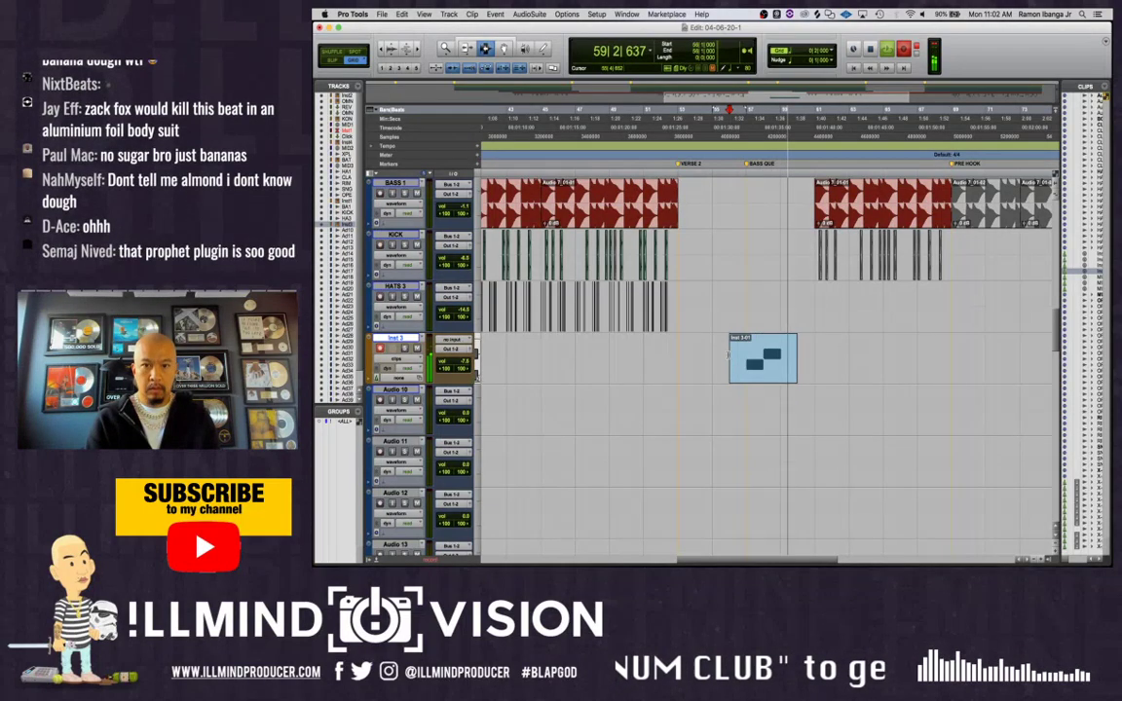
key(space)
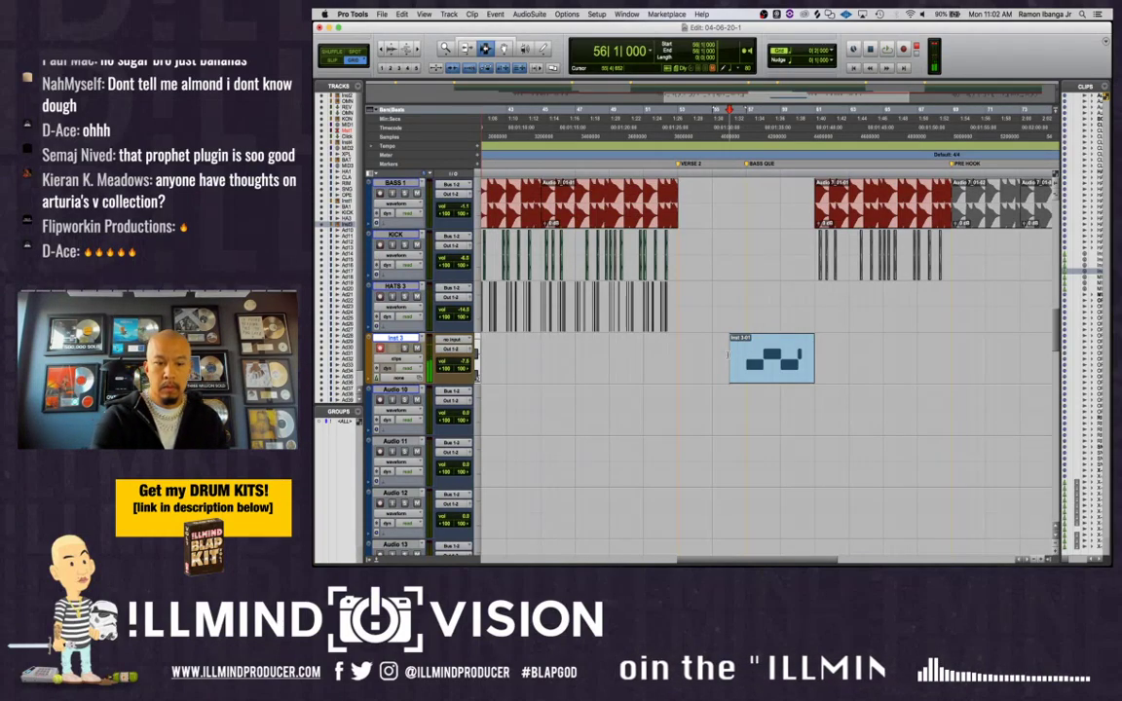
key(super+space)
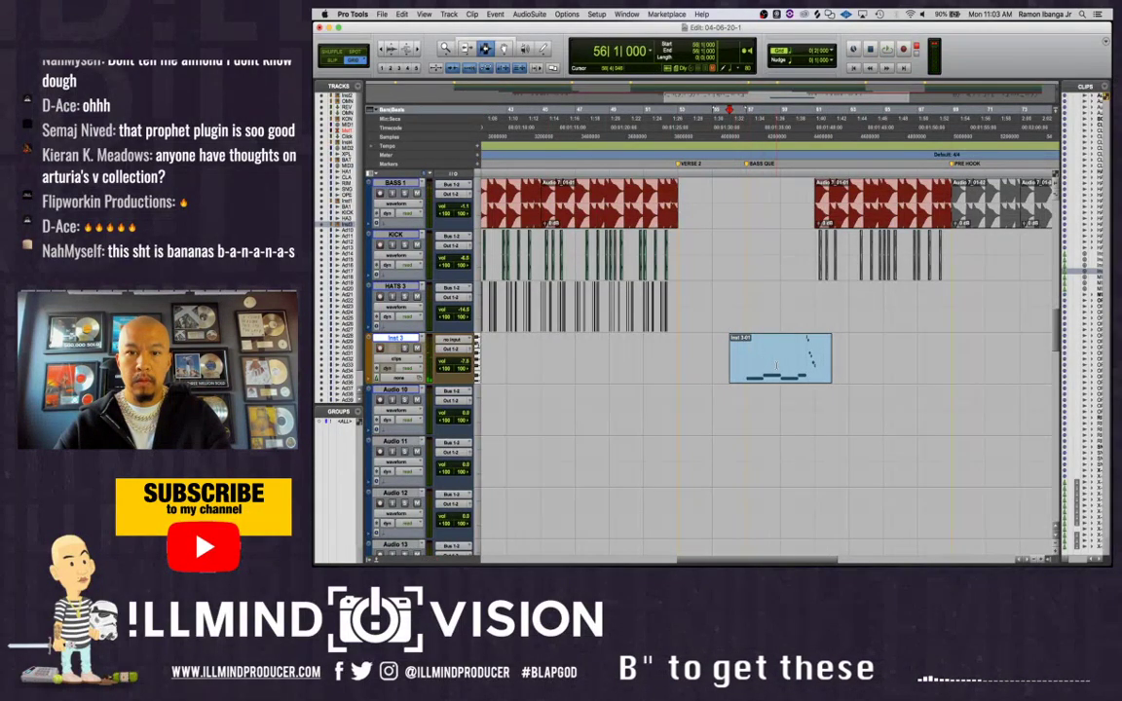
Play the end of the Inst 3 clip from bar 60 and open the clip in the MIDI editor
double_click(776, 367)
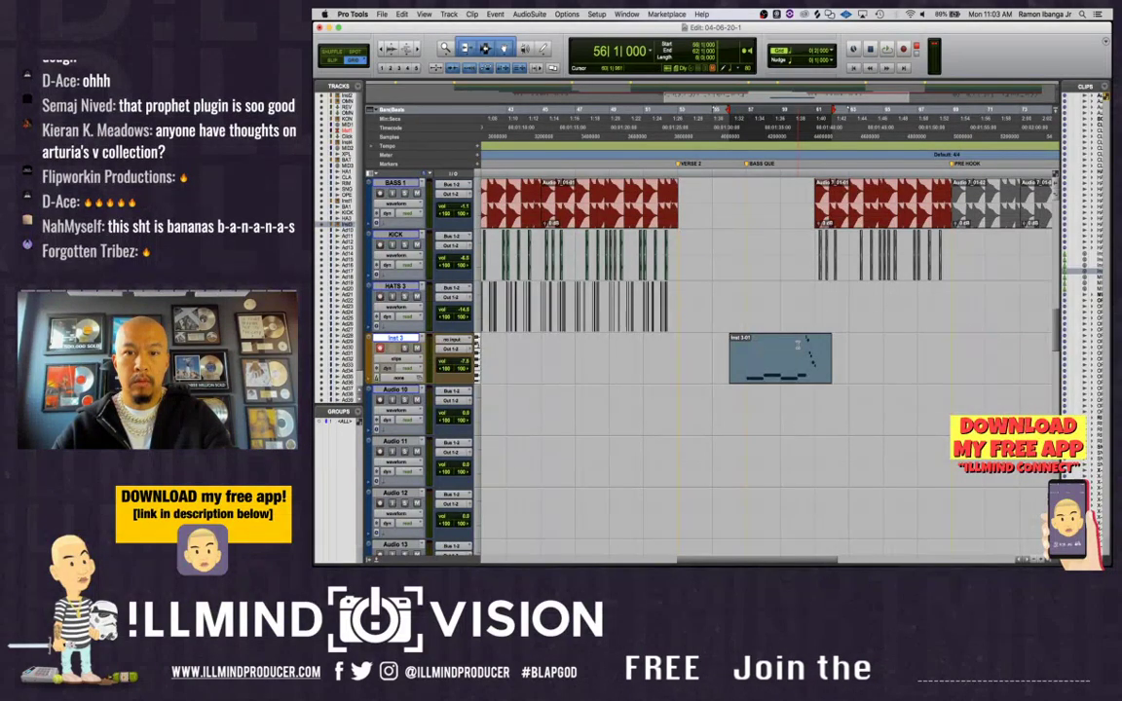
click(796, 343)
key(space)
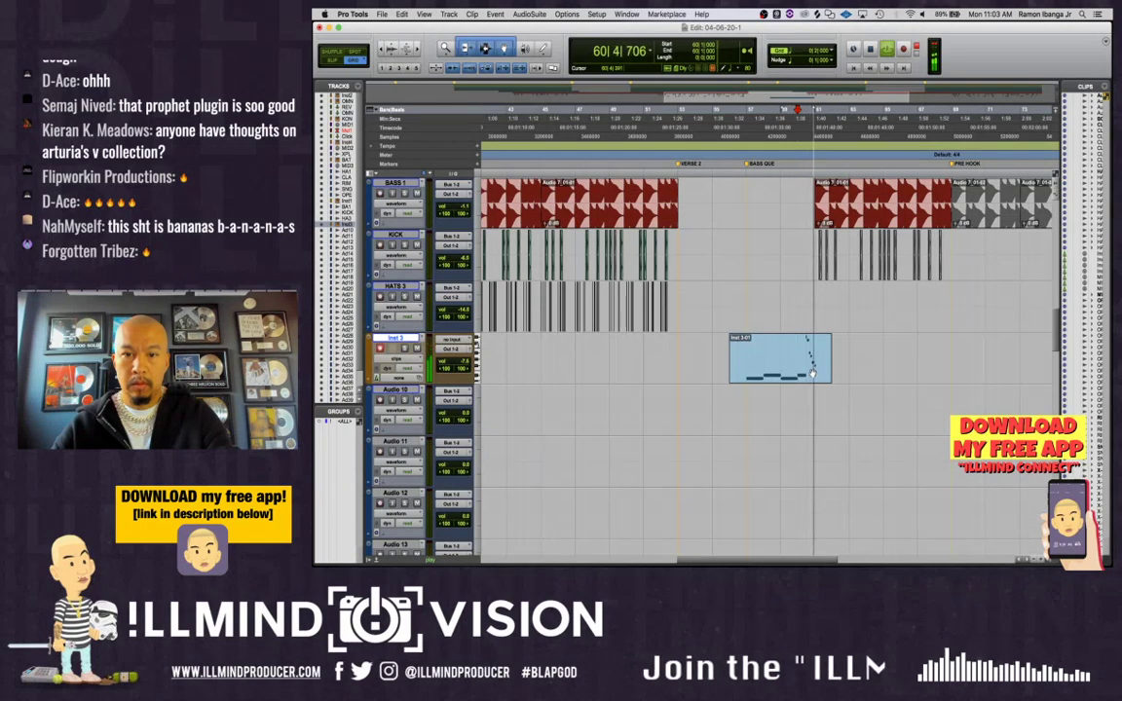
key(space)
double_click(812, 373)
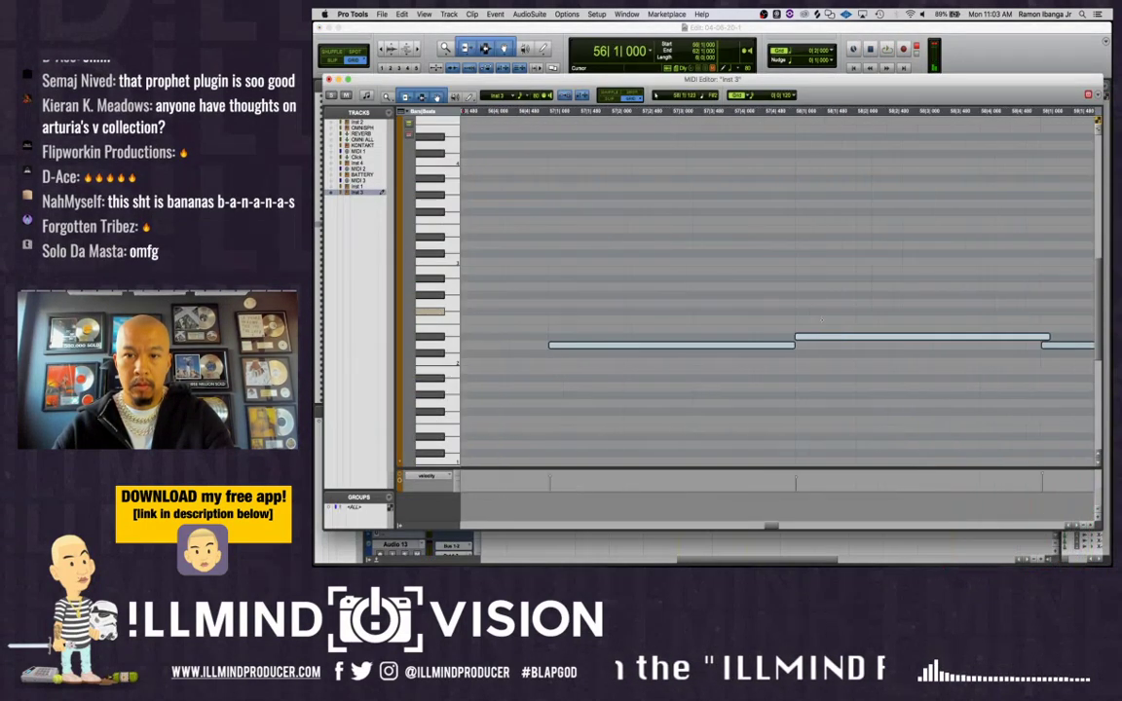
Play back the short descending run around bar 60 beat 3 in the MIDI editor to check its timing
scroll(821, 322, right, 10)
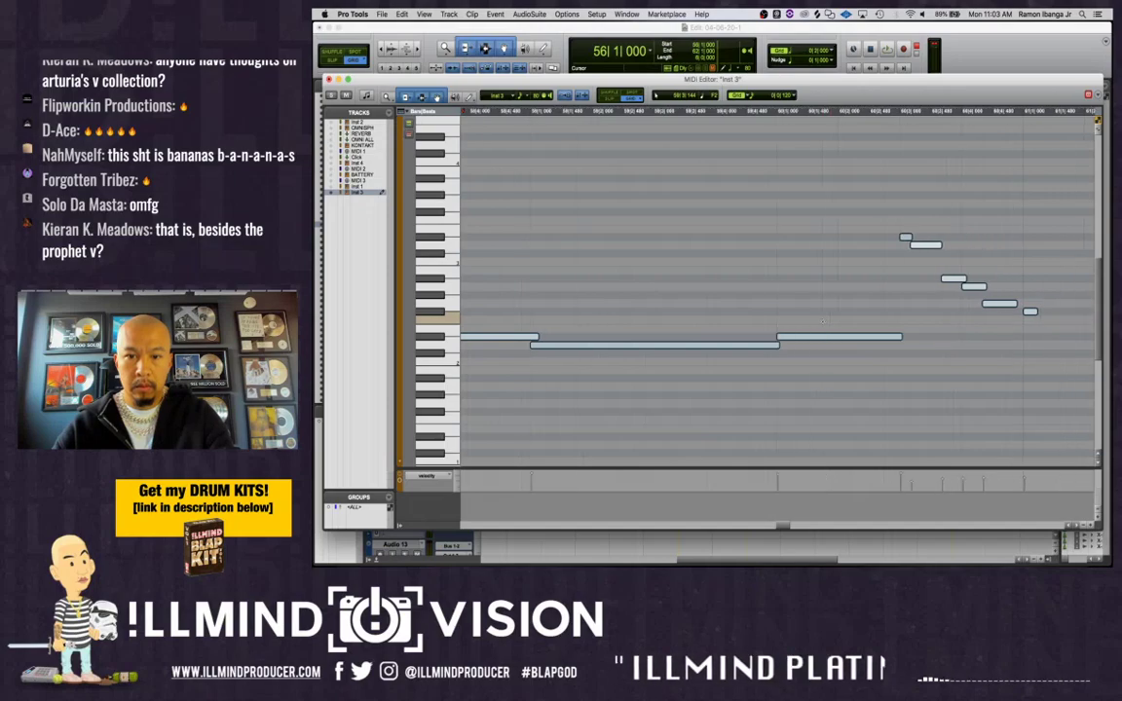
scroll(823, 321, right, 3)
click(788, 277)
key(space)
scroll(788, 279, right, 3)
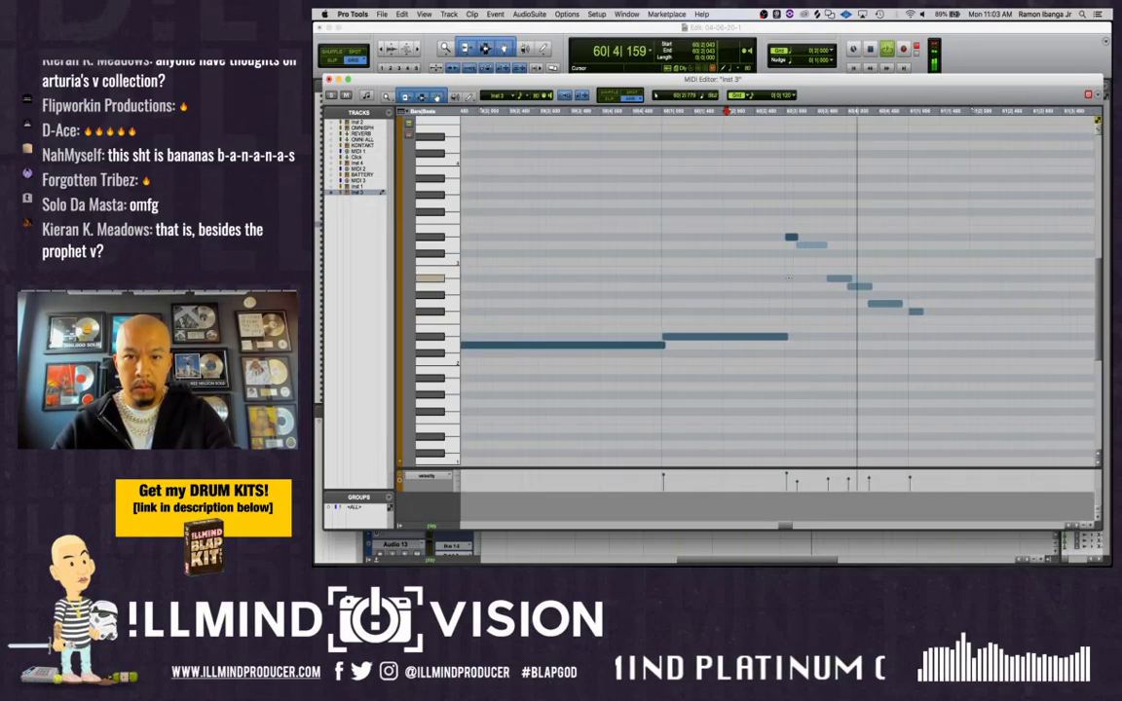
key(space)
key(space)
click(792, 277)
key(space)
key(space)
key(t)
key(space)
Move the second note of the descending run to 60|3|240 and play the run from before bar 60 beat 3
click(696, 242)
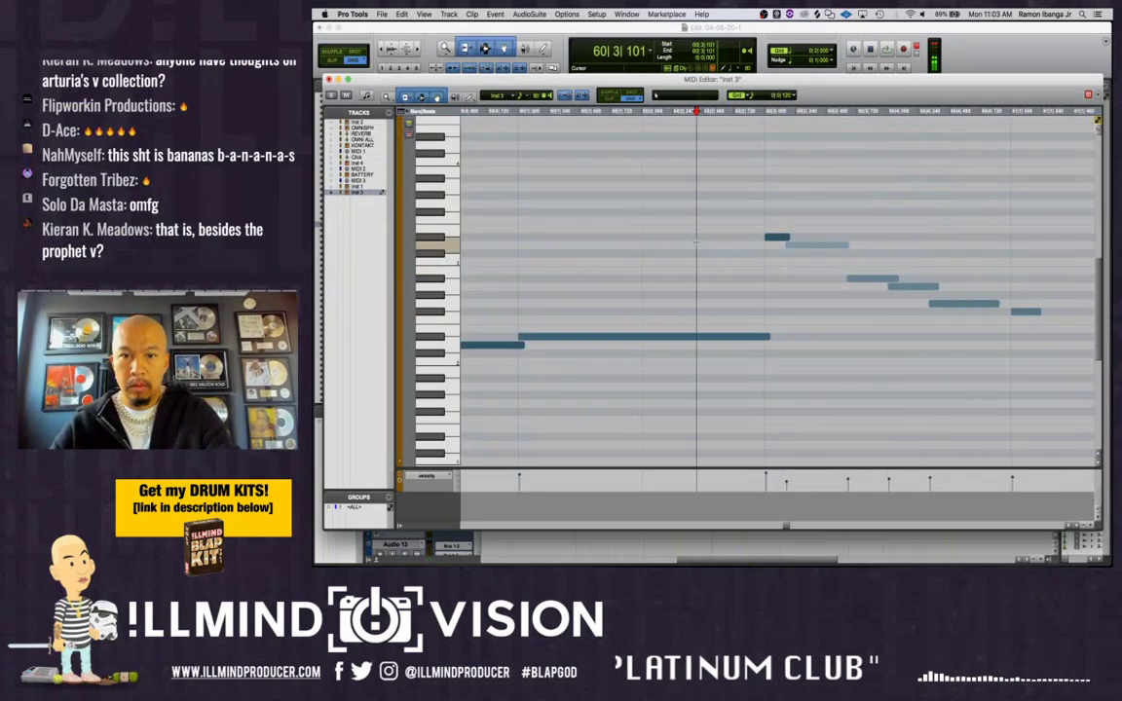
key(space)
scroll(731, 258, right, 2)
key(space)
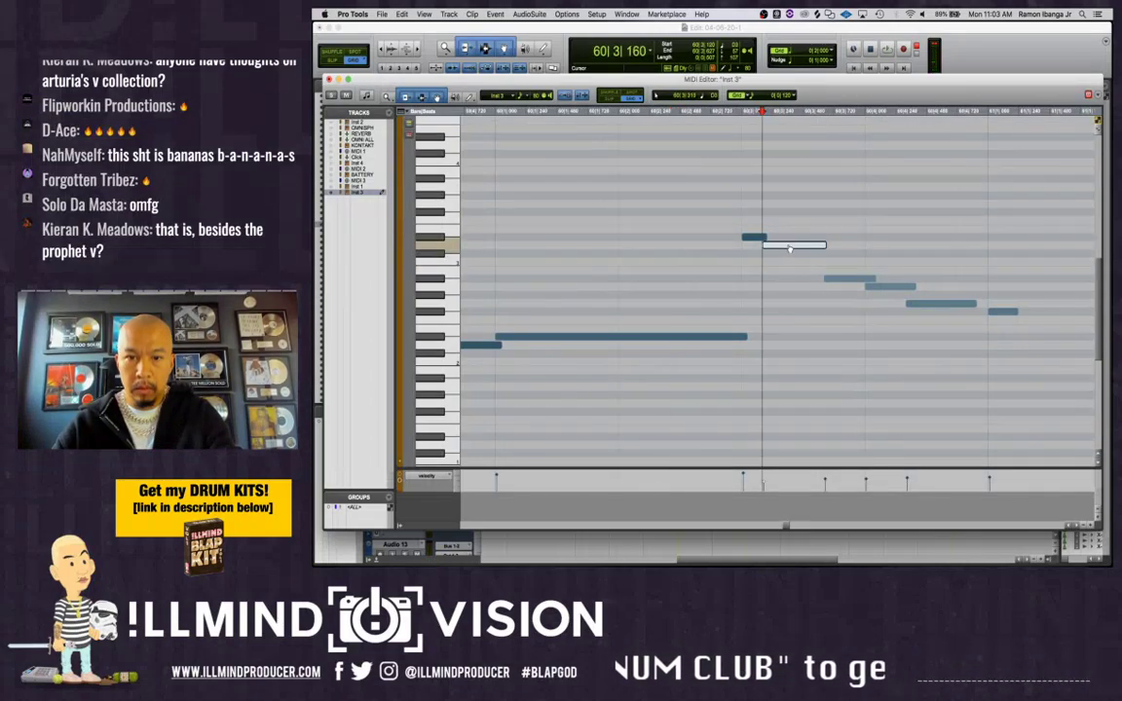
click(679, 242)
key(space)
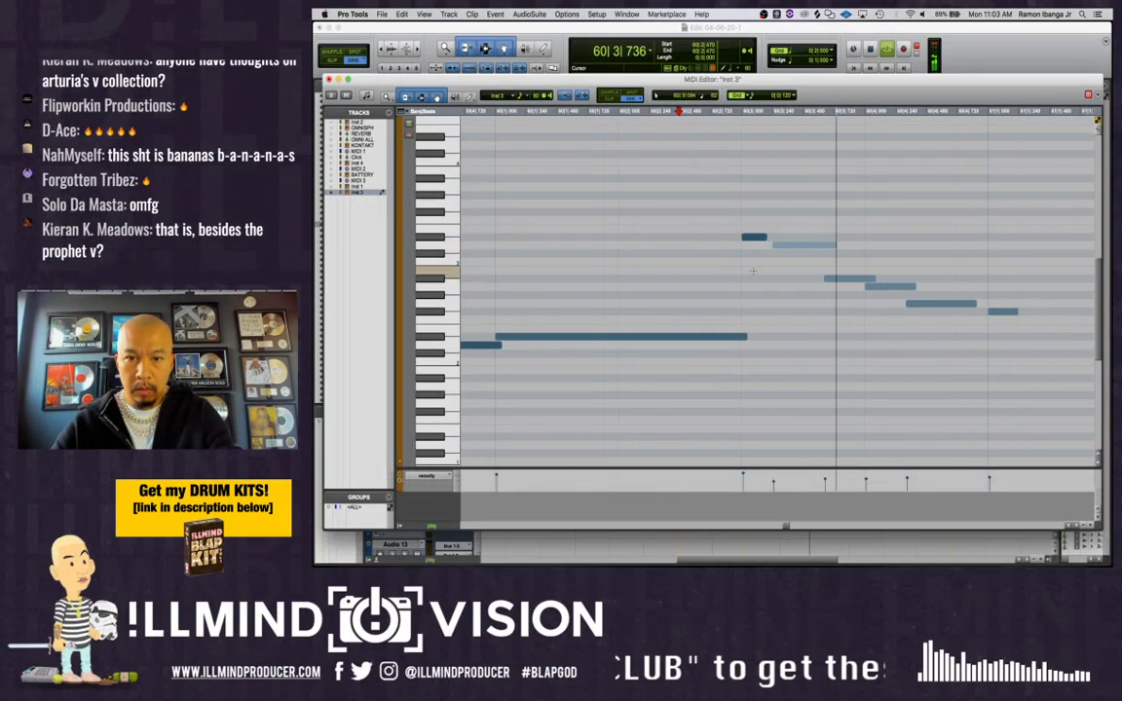
key(space)
key(space)
Move the third note of the run to 60|3|720 and play it back
click(845, 281)
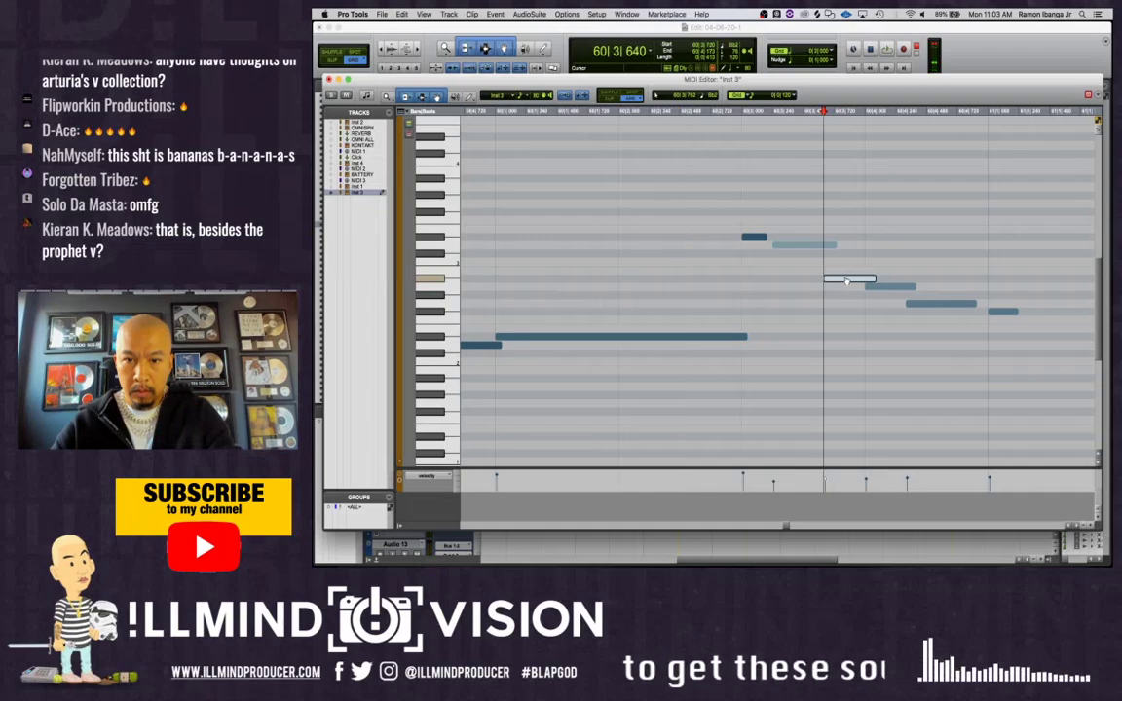
click(716, 256)
key(space)
scroll(720, 263, right, 6)
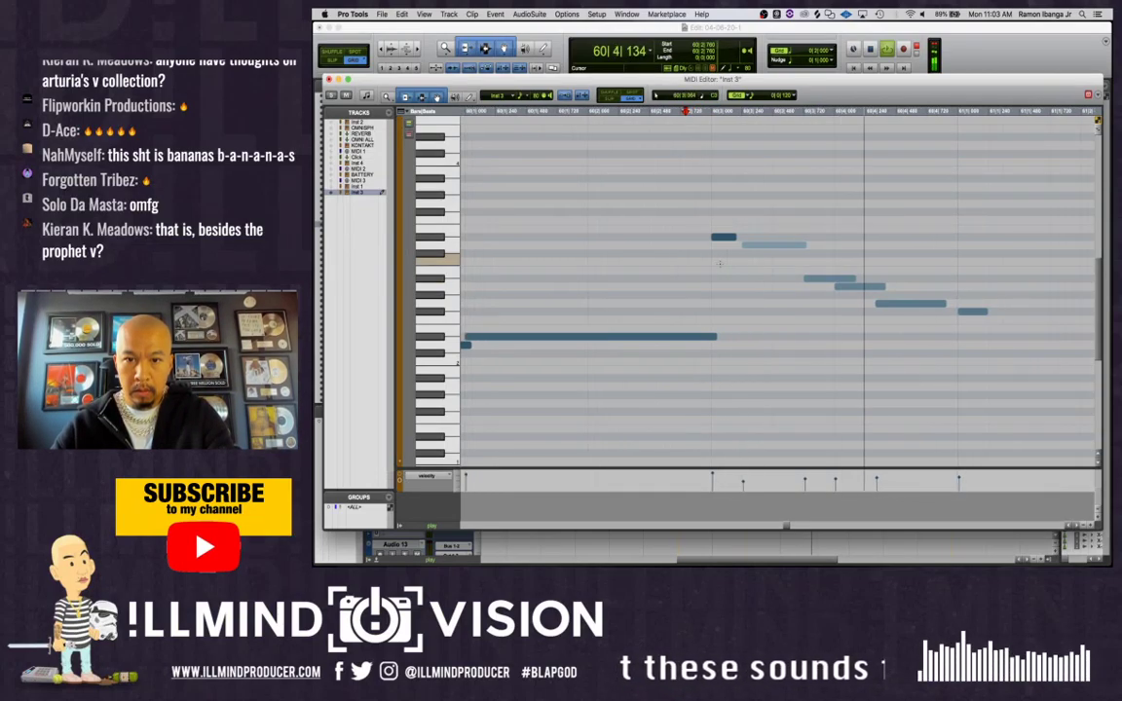
key(space)
Replay the run repeatedly and move its fifth note to 60|4|480
key(space)
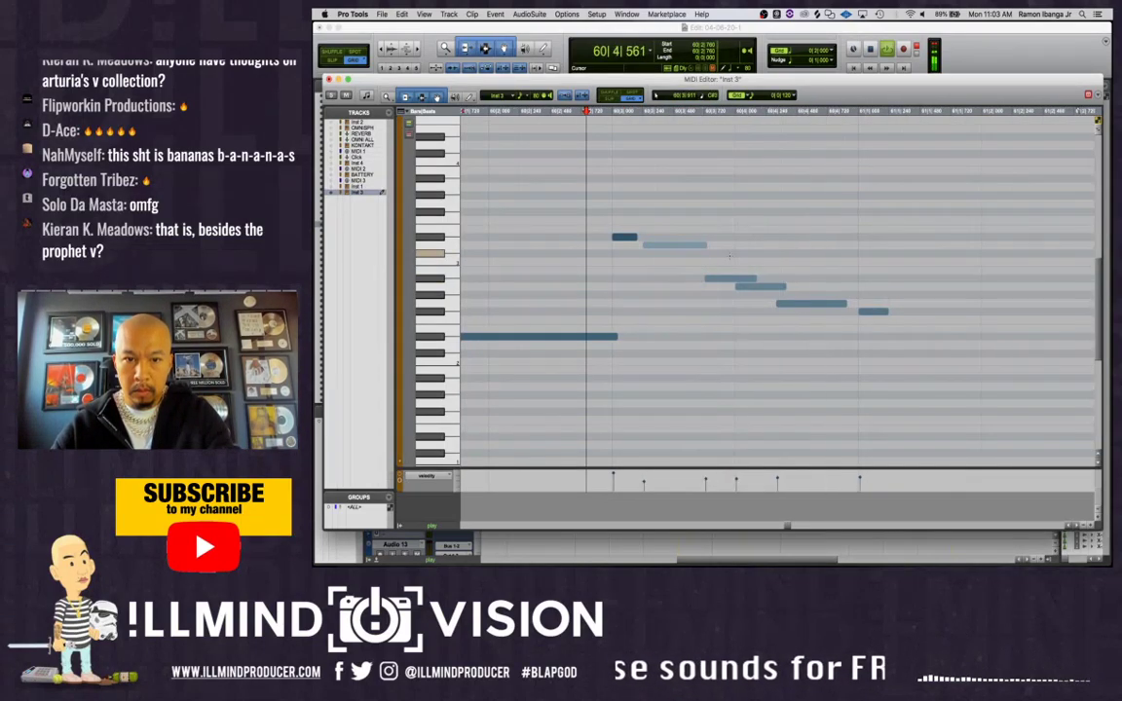
key(space)
key(space)
key(space)
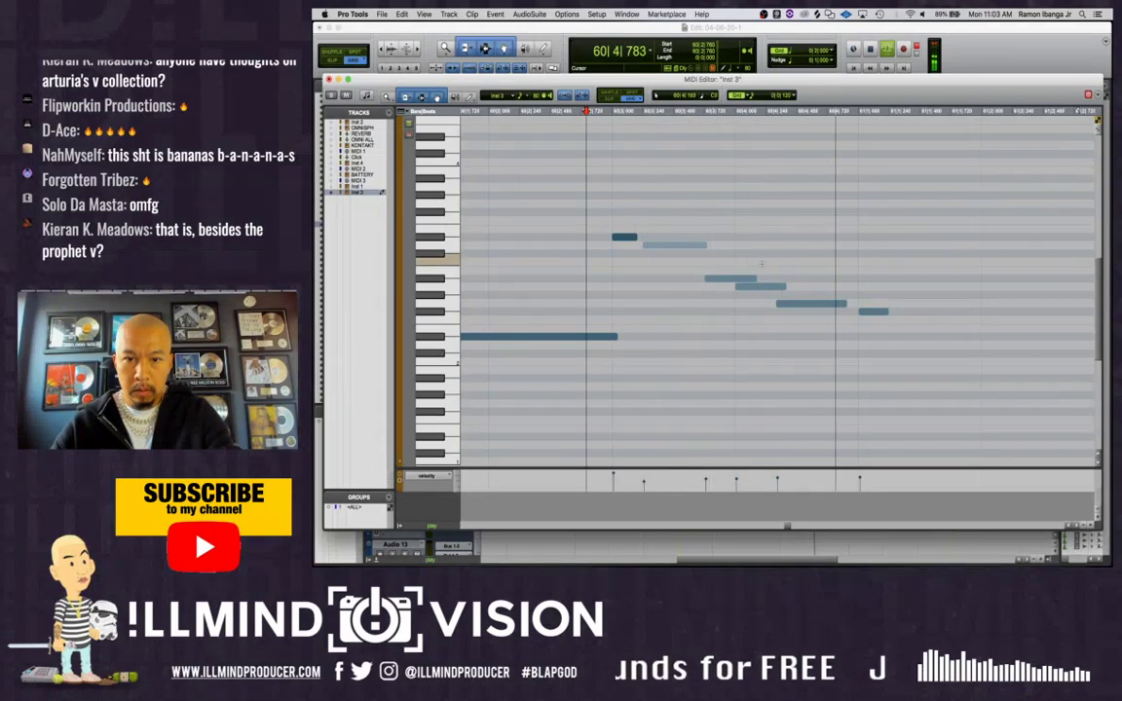
key(space)
key(space)
key(space)
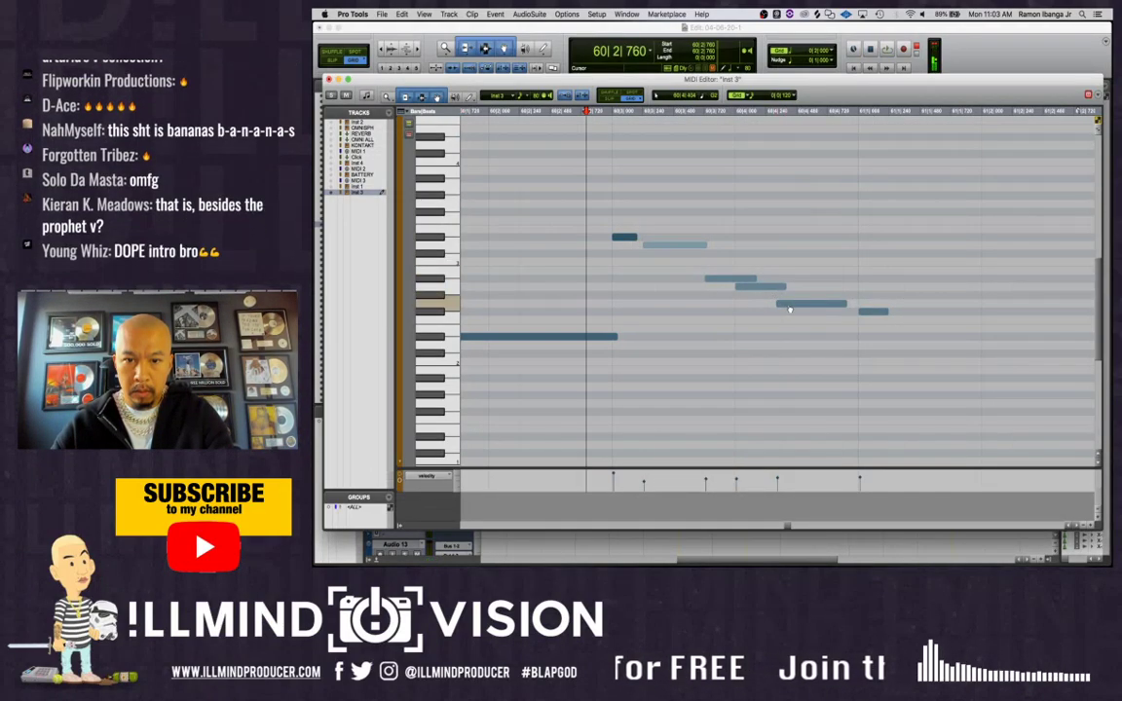
drag(790, 308, 811, 308)
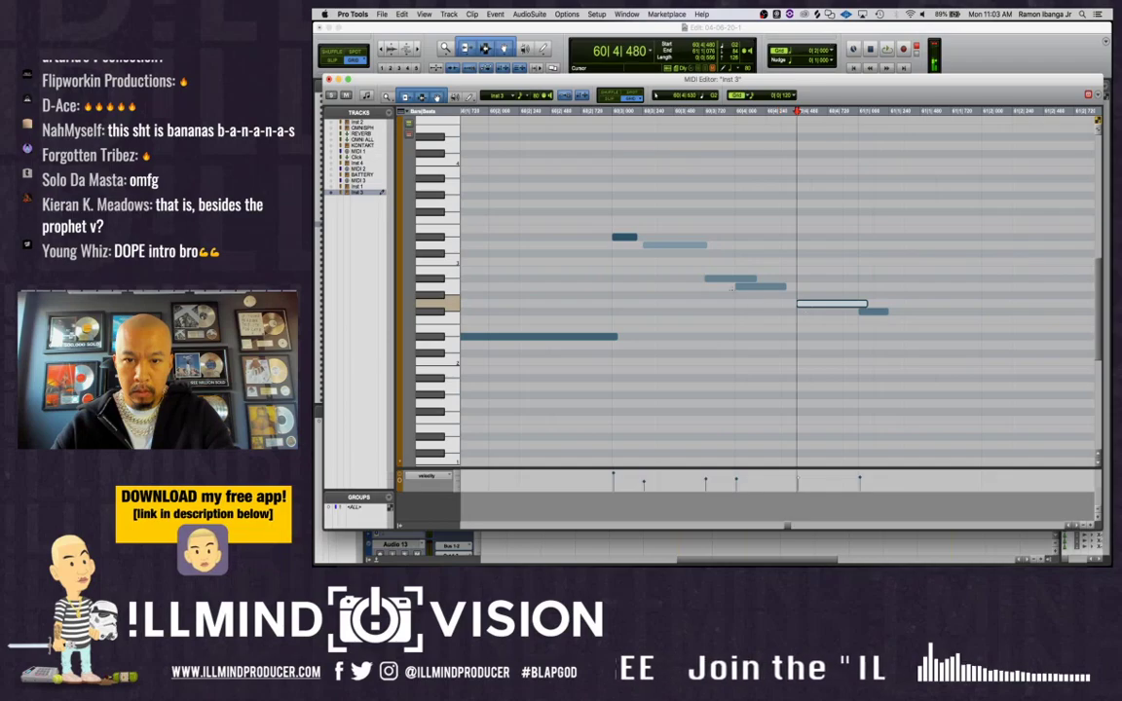
click(588, 258)
key(space)
key(space)
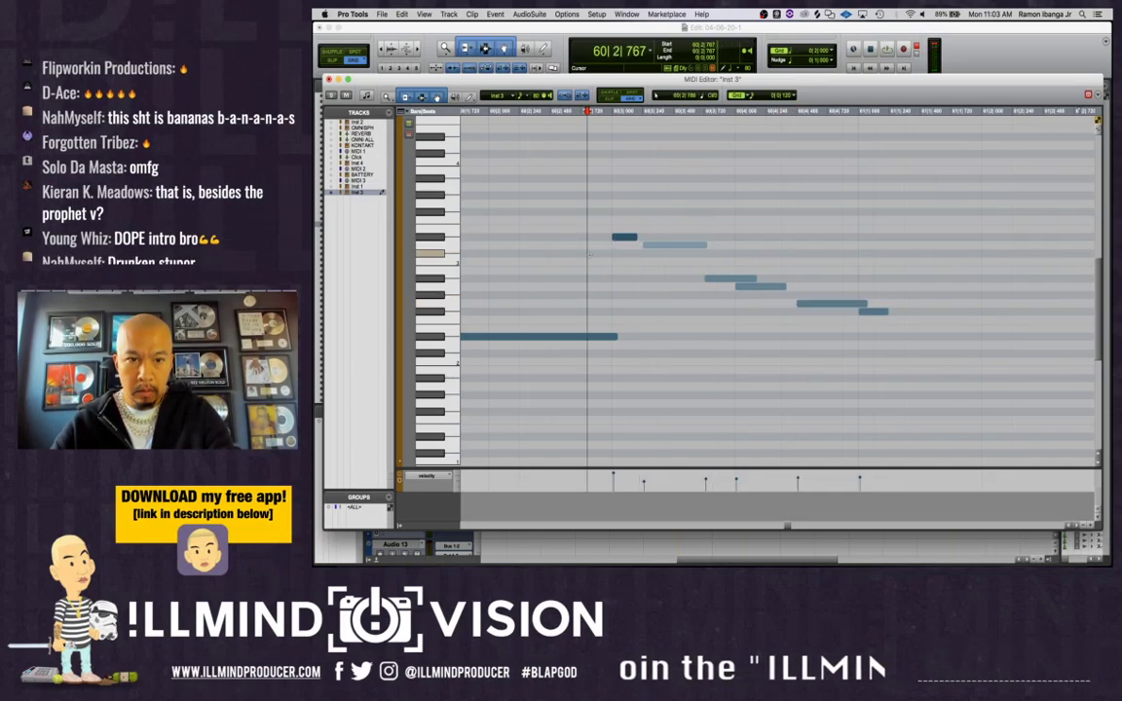
Audition the run's notes and lower its last two notes to the pitches of the long bass notes, ending on D2
click(625, 237)
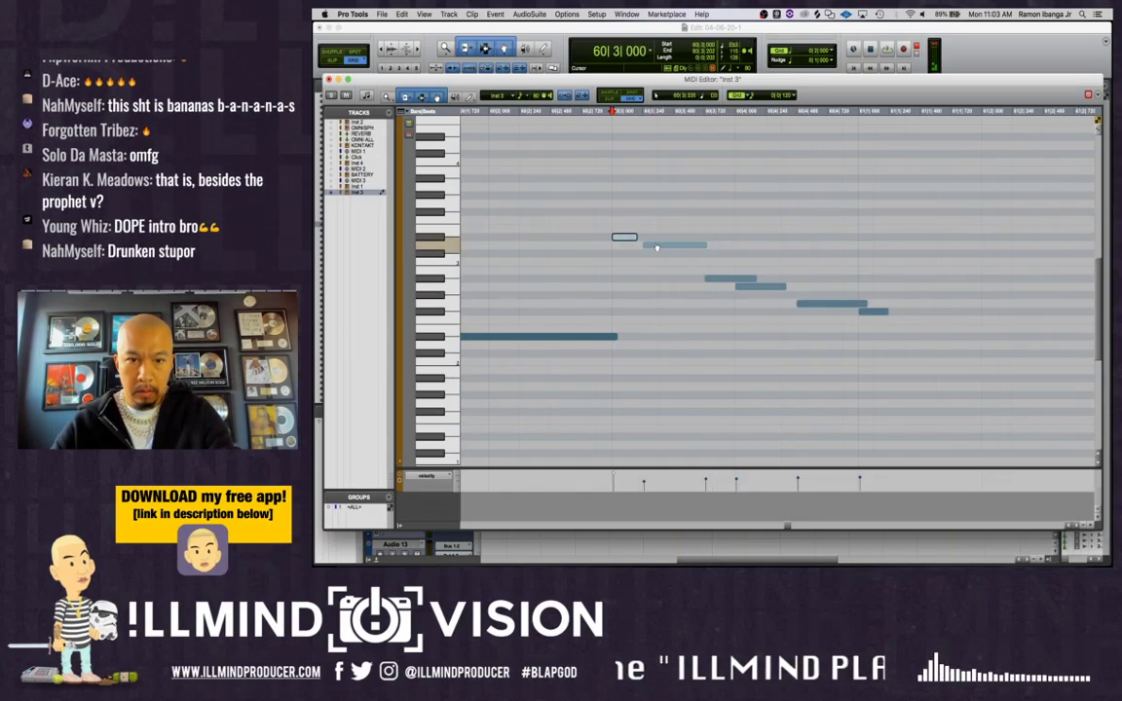
click(728, 282)
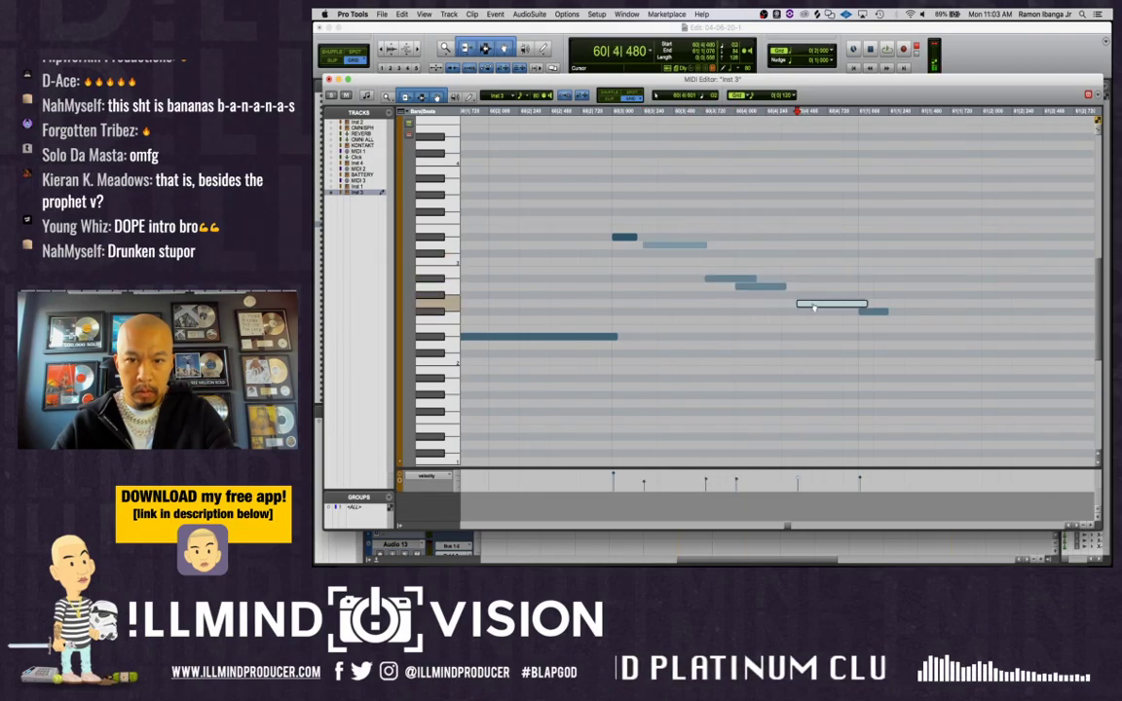
drag(868, 314, 827, 322)
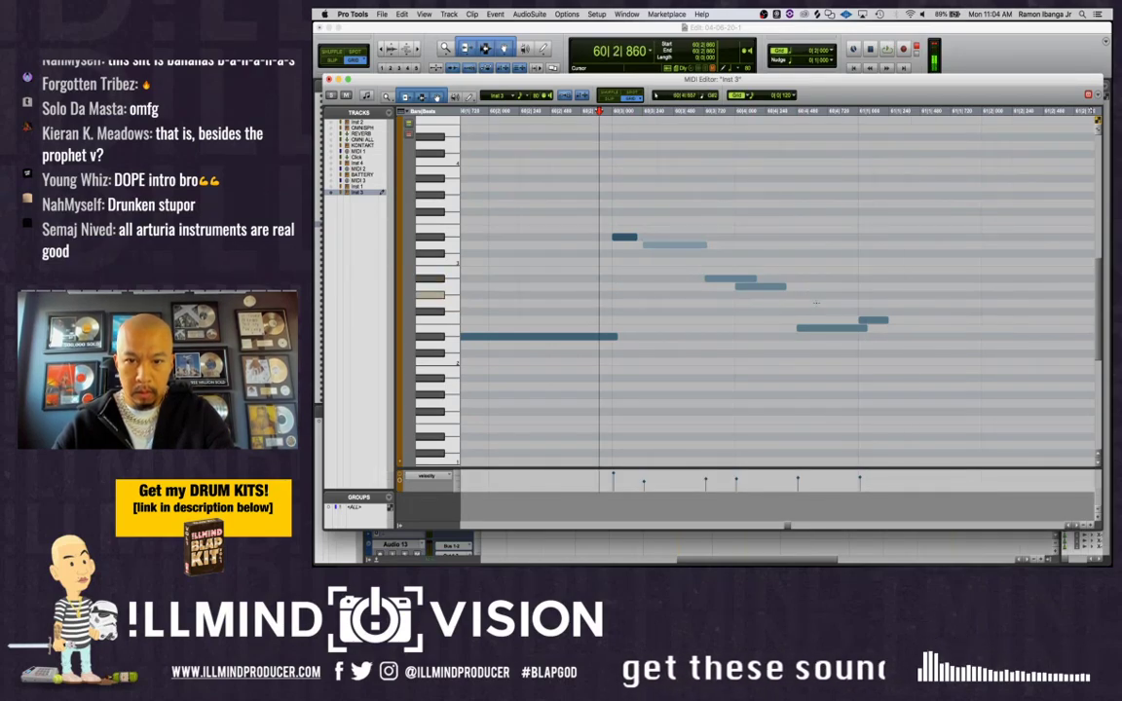
drag(816, 328, 872, 338)
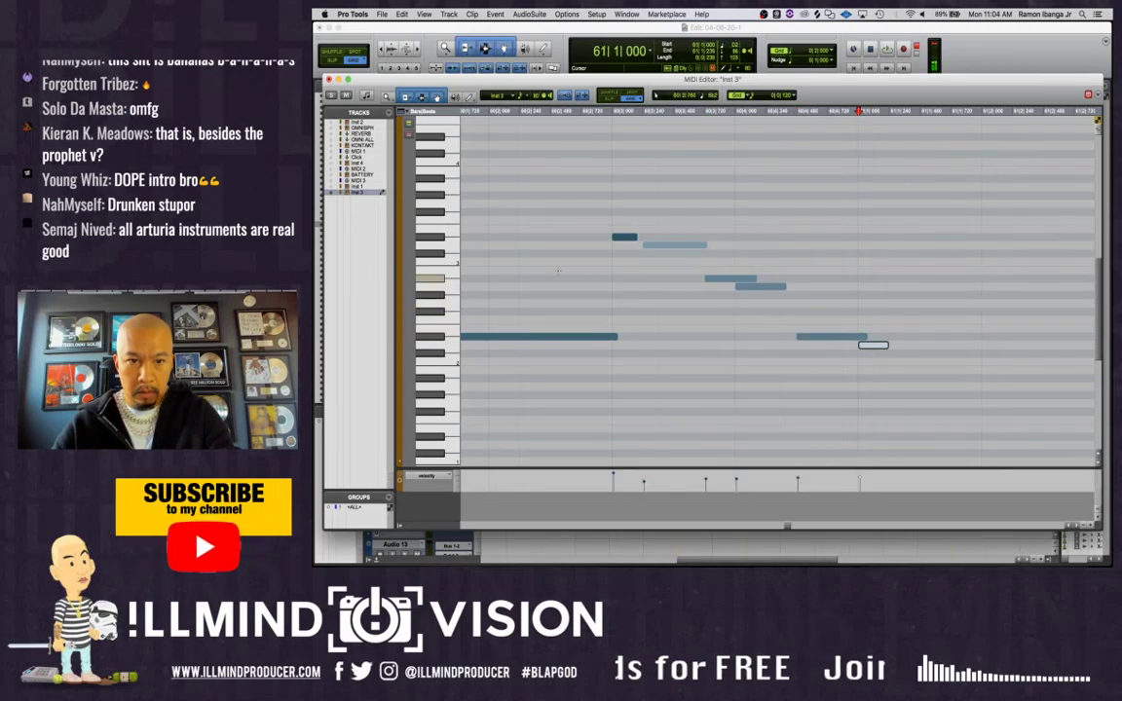
Lengthen the run's fourth note to meet the fifth and move the second note to about 60|3|360
key(space)
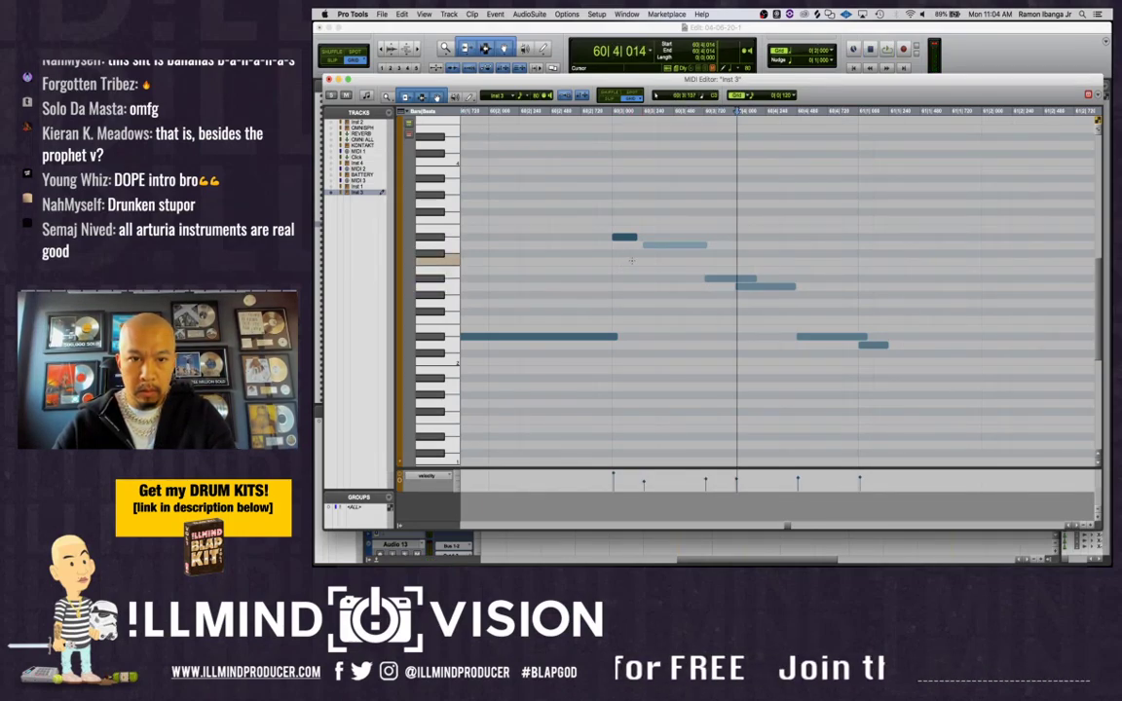
click(671, 246)
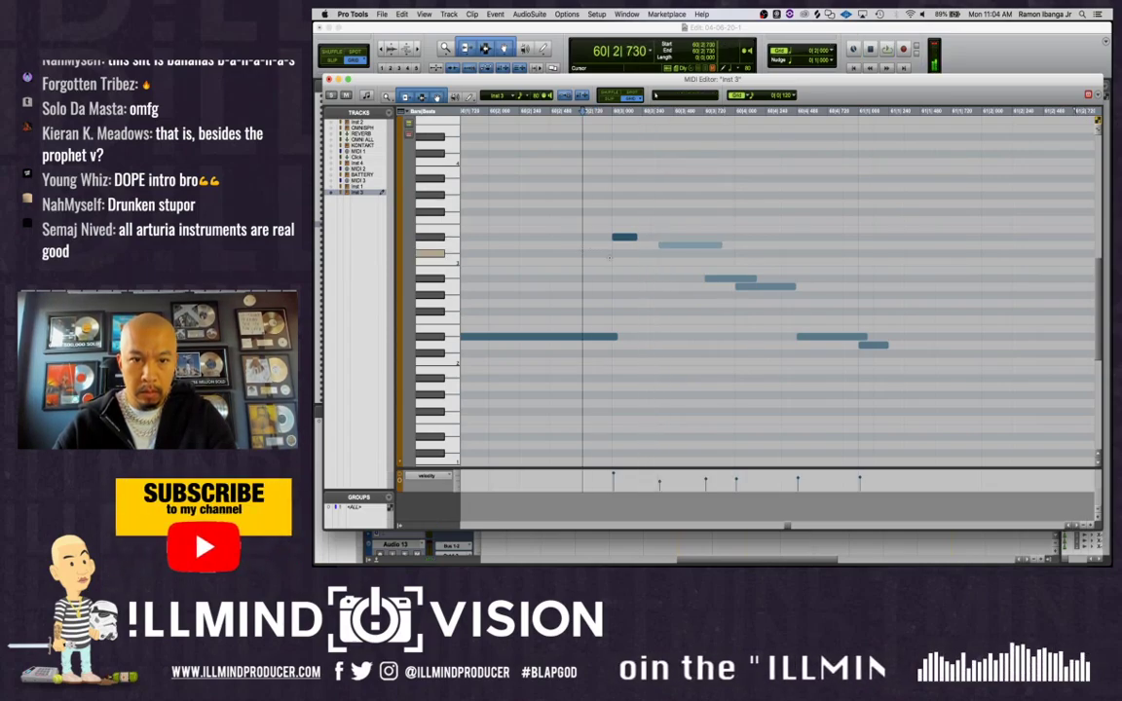
click(712, 281)
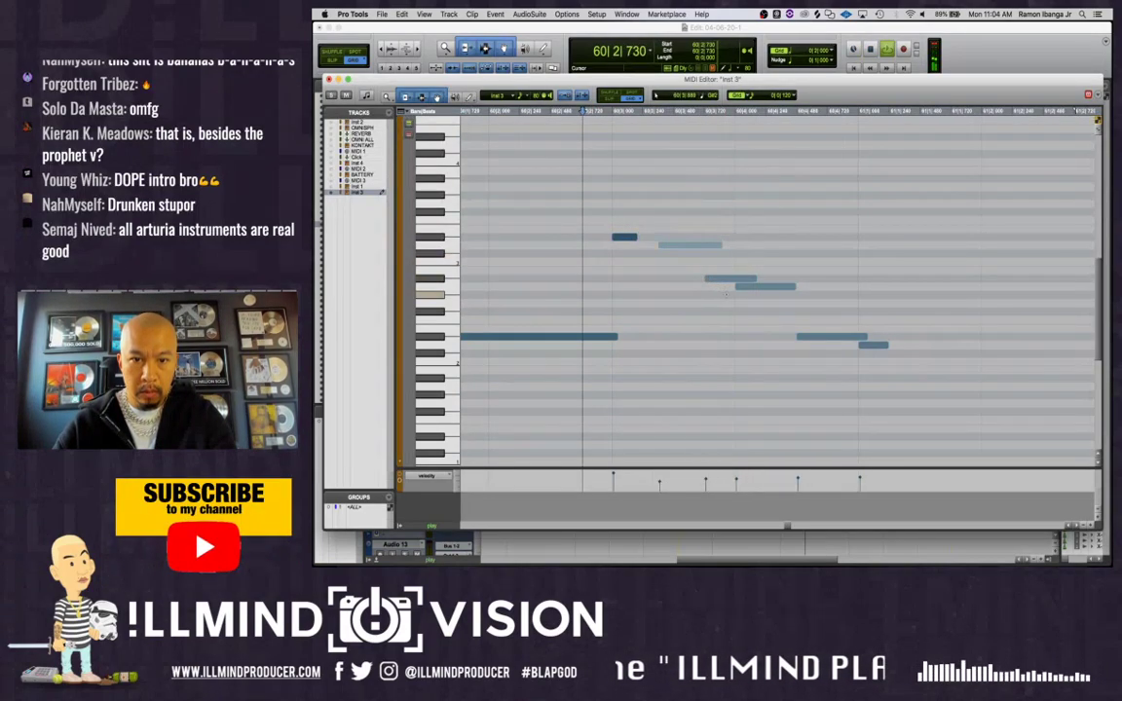
Extend the run's first note to the second note's start and move the fourth note to about 60|4|120, checking by playback
click(634, 236)
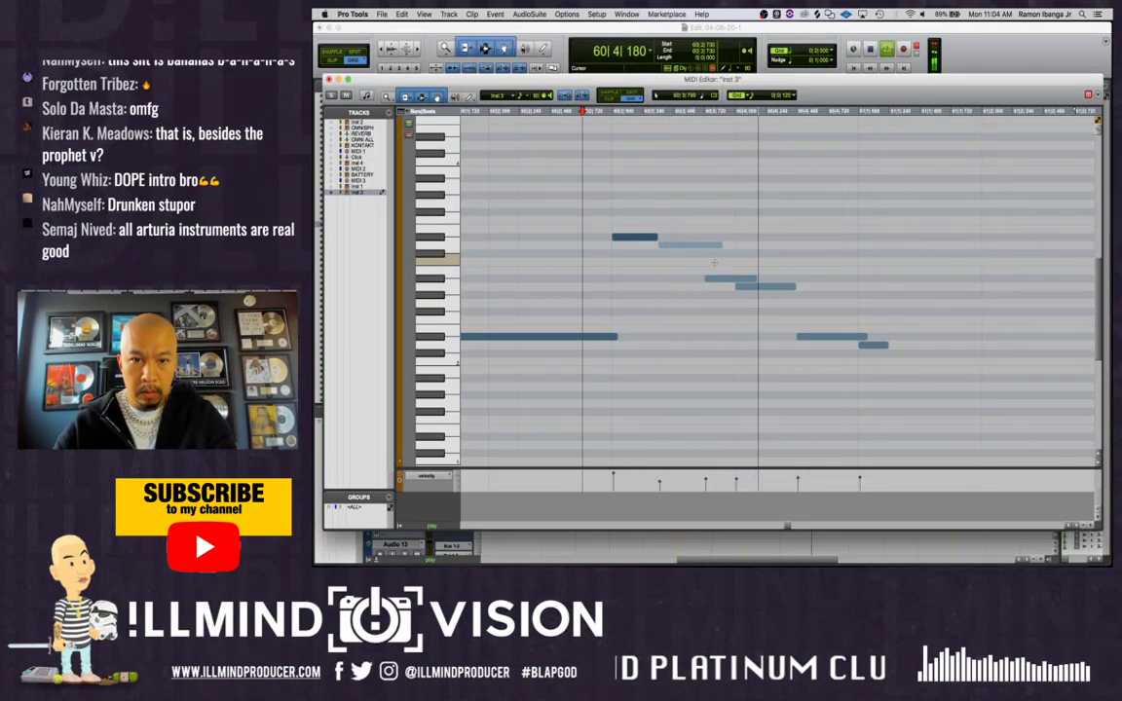
click(743, 280)
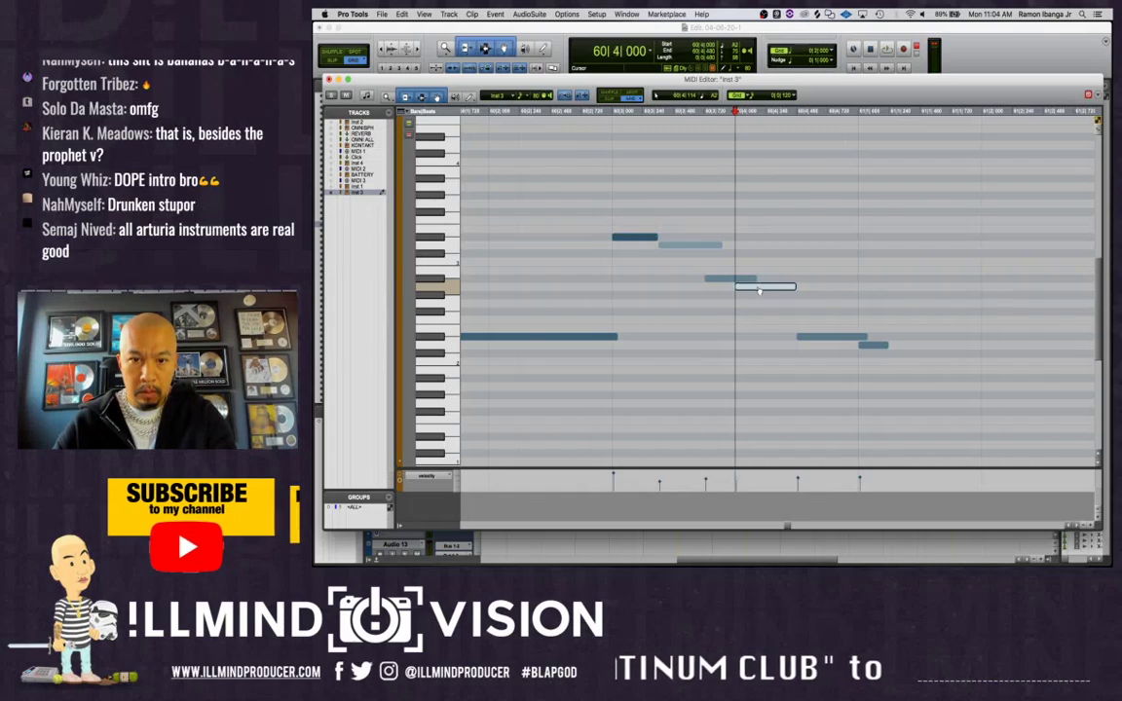
drag(751, 289, 764, 289)
key(space)
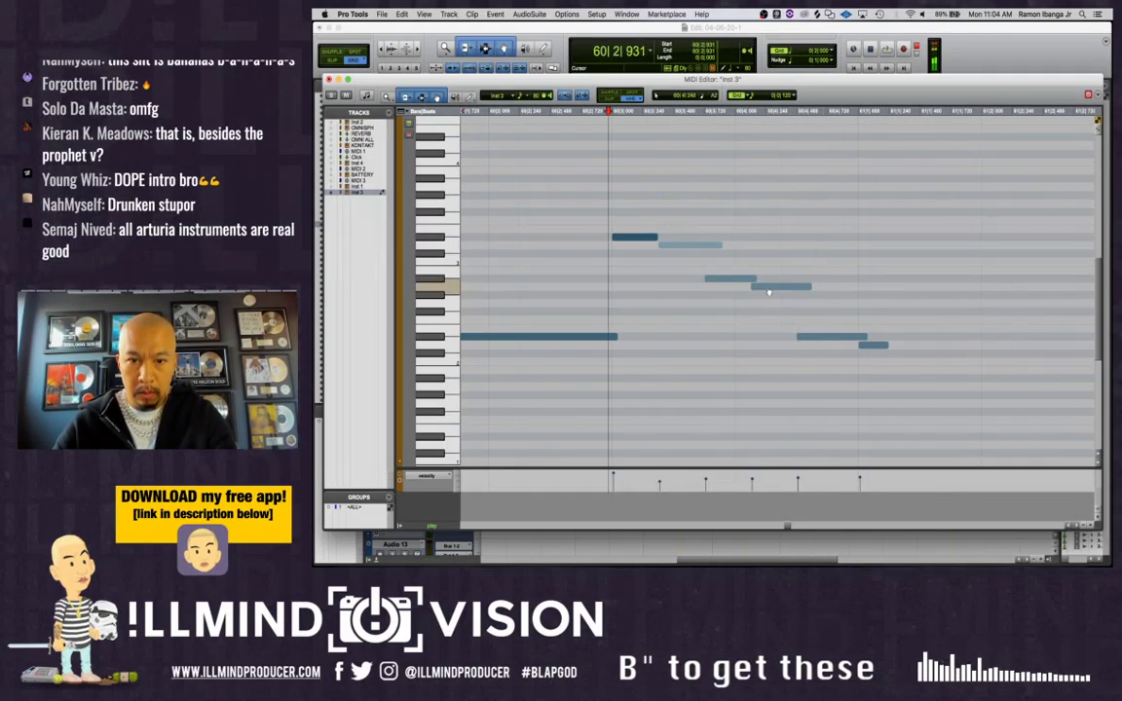
key(space)
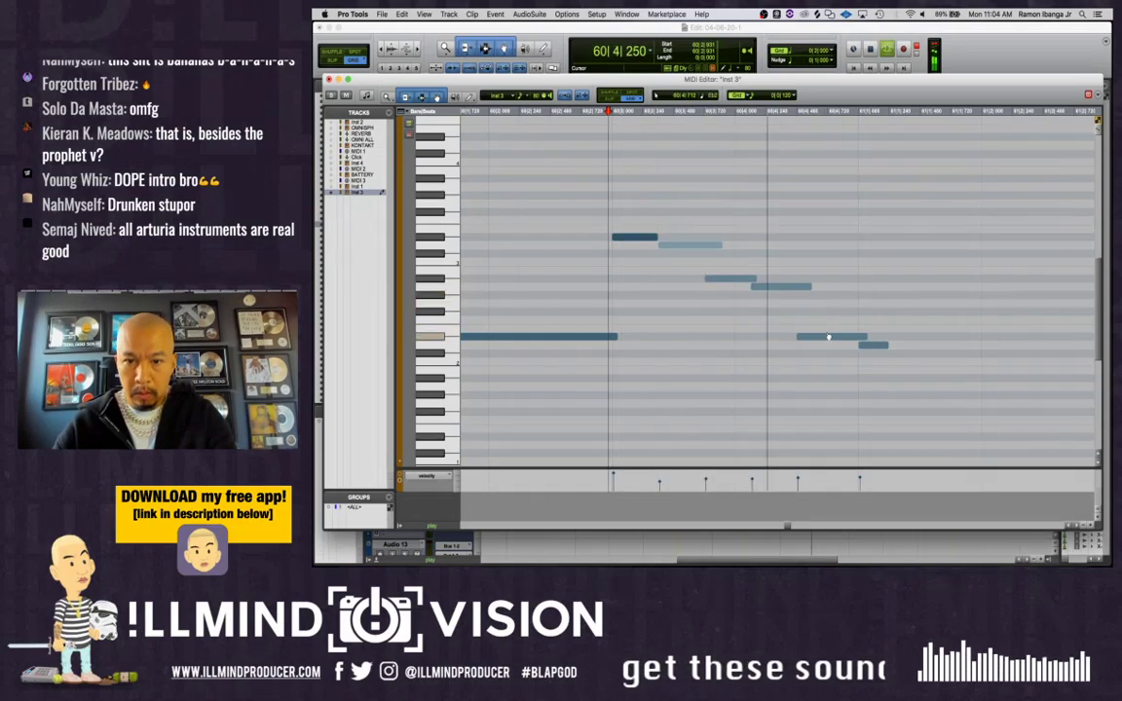
key(space)
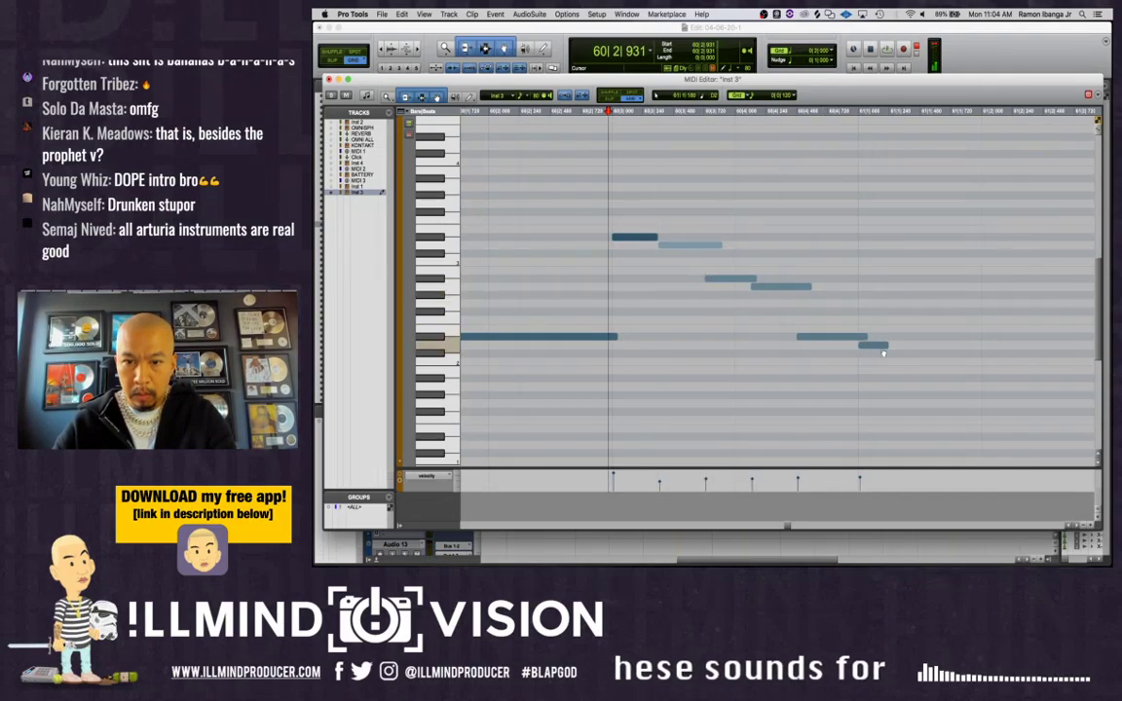
Delete the run's last note at bar 61 and close the MIDI editor
click(873, 346)
key(BackSpace)
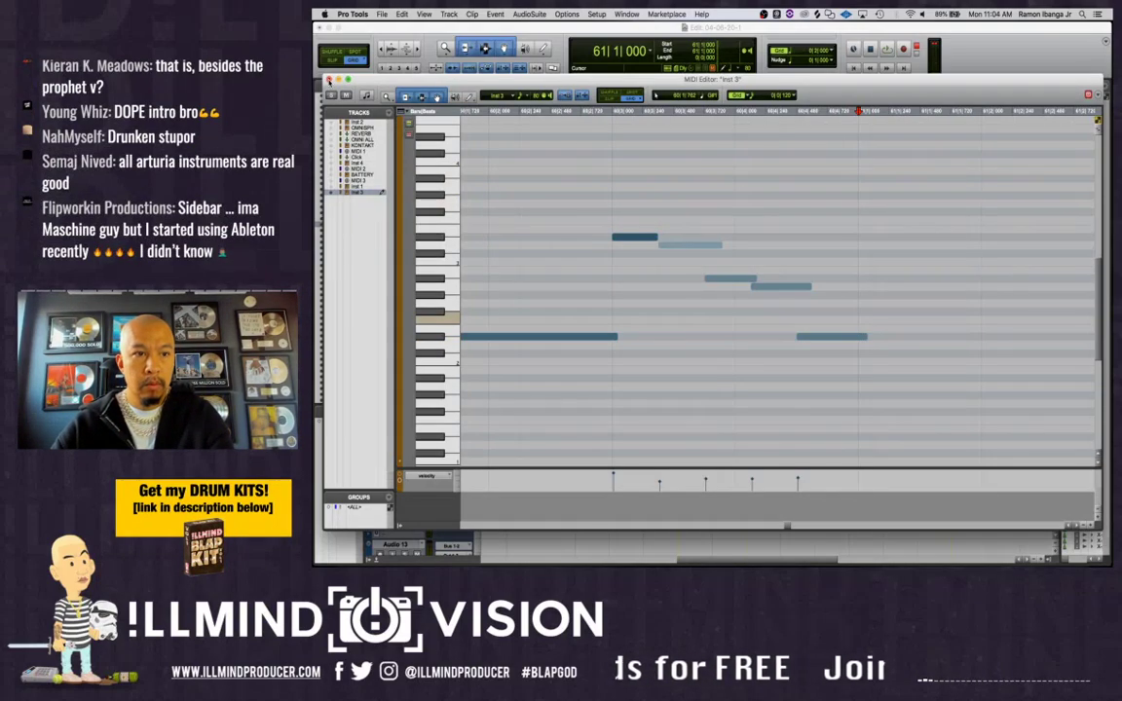
click(328, 80)
Play the edited sub-bass clip in the arrangement from bar 55 beat 3 through the bass re-entry at bar 61
key(space)
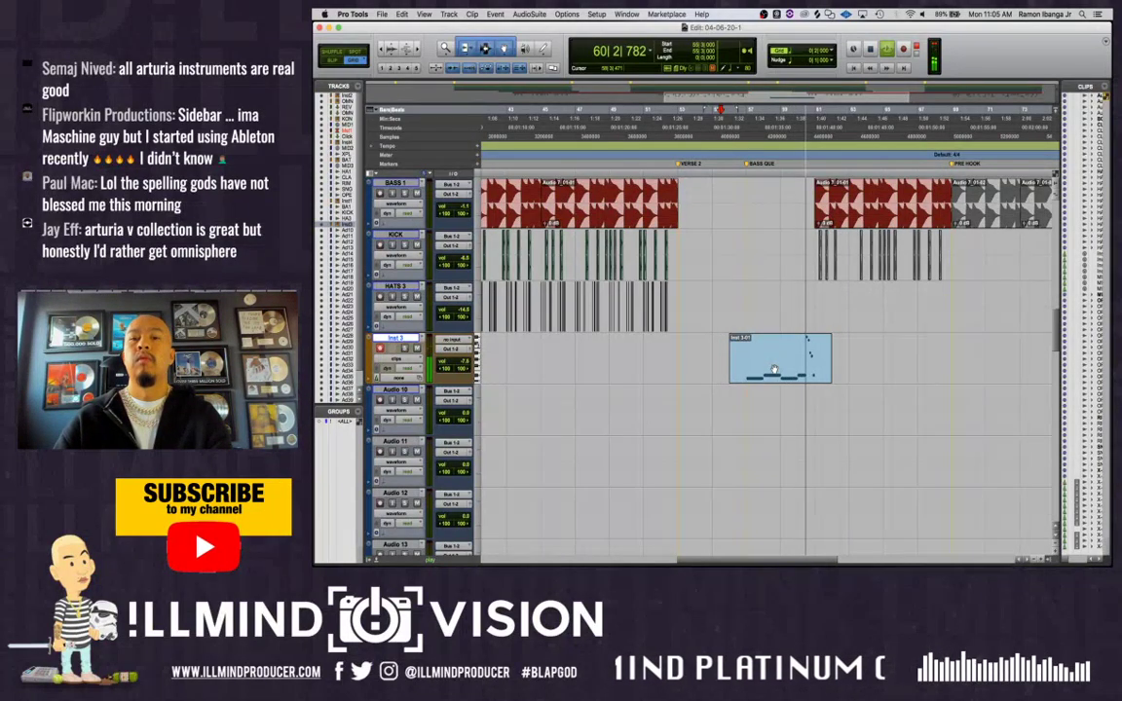
key(space)
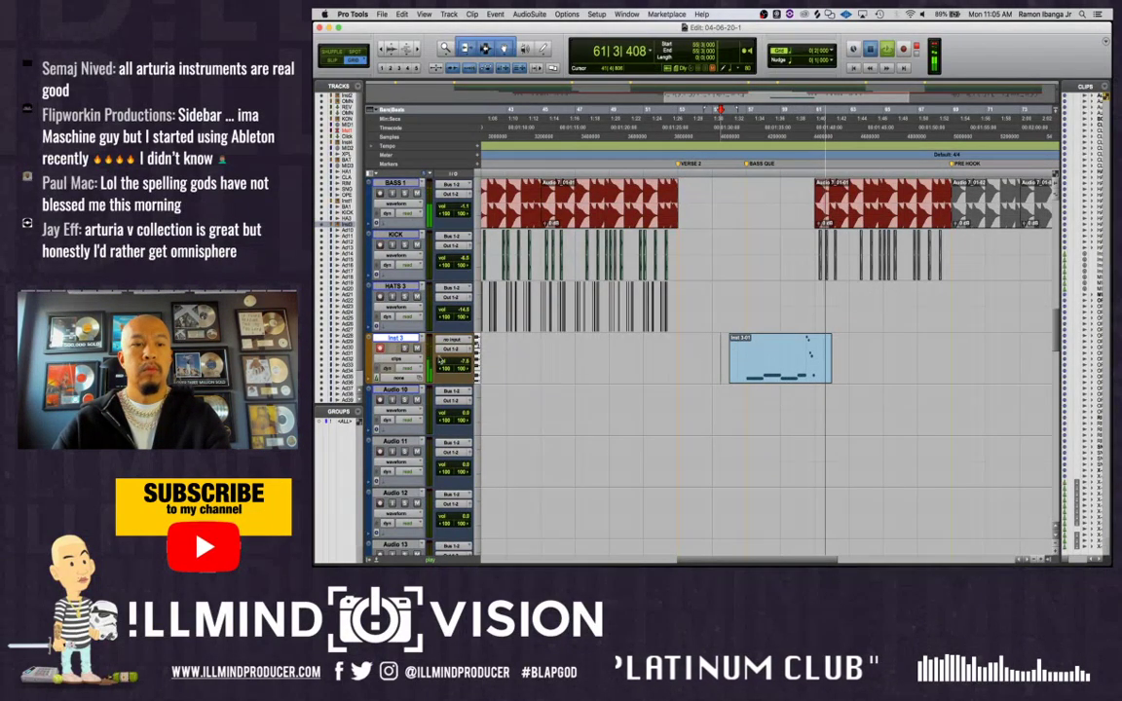
key(space)
key(space)
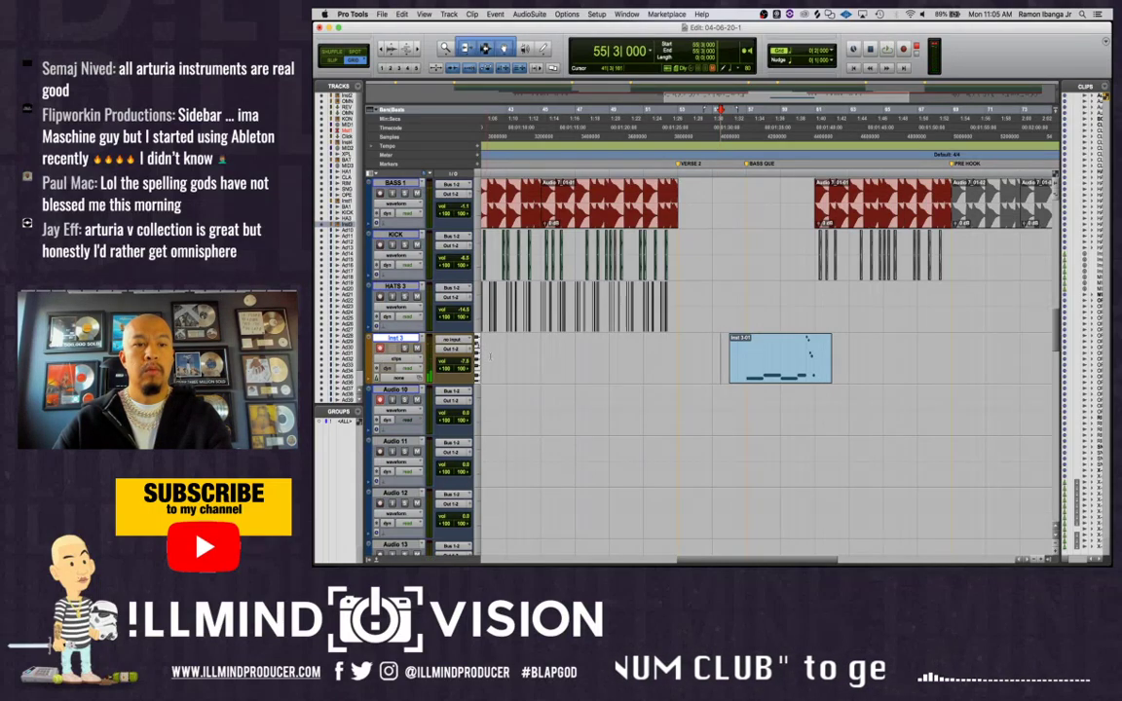
Route Inst 3's output to Bus 1-2 (Stereo) and start recording it onto Audio 10 from bar 55 beat 3
click(454, 350)
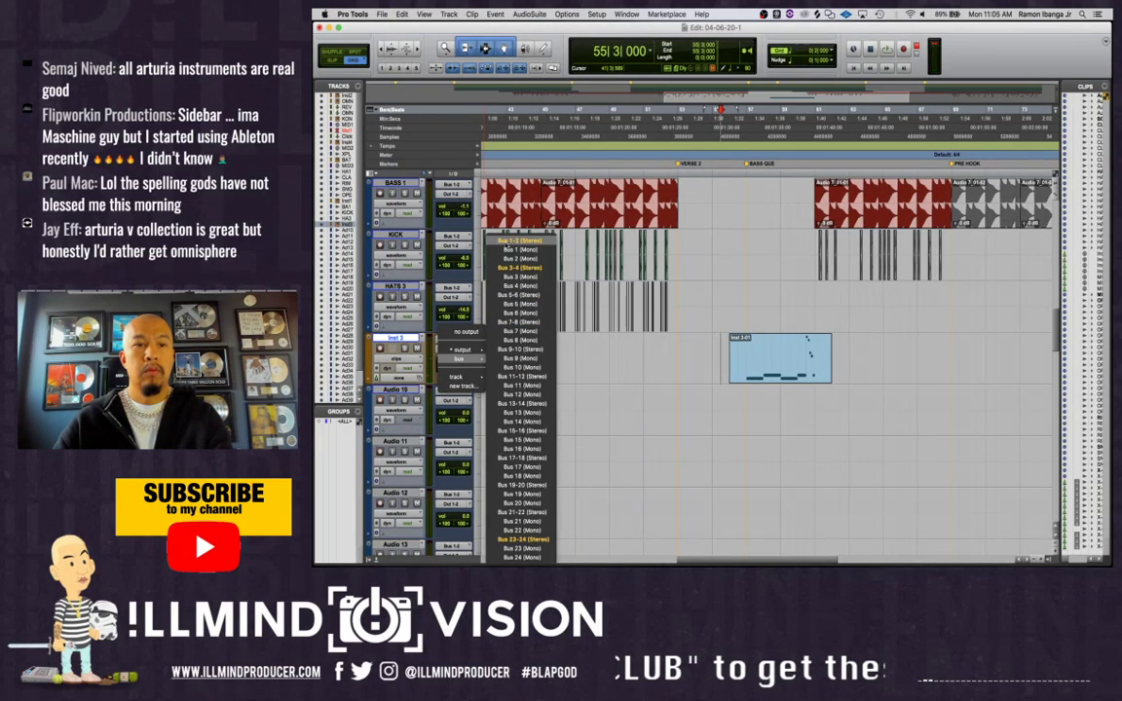
click(506, 242)
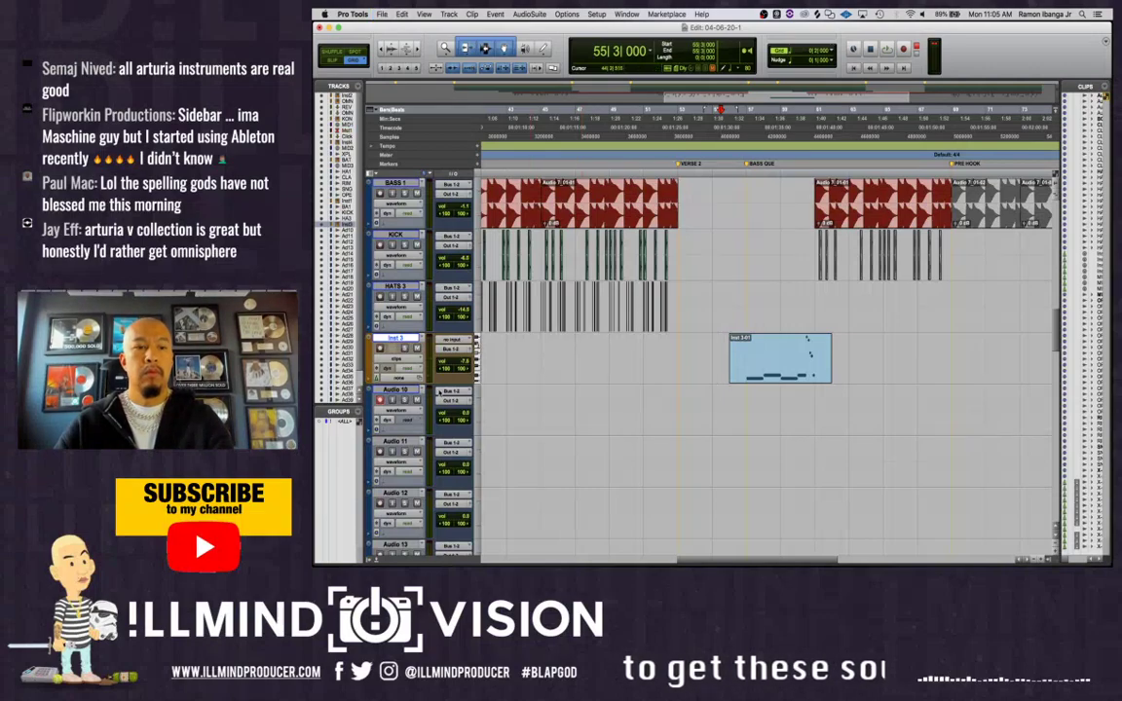
key(super+space)
Rename the Audio 10 track as V2 BASS while it records
double_click(395, 389)
text(V)
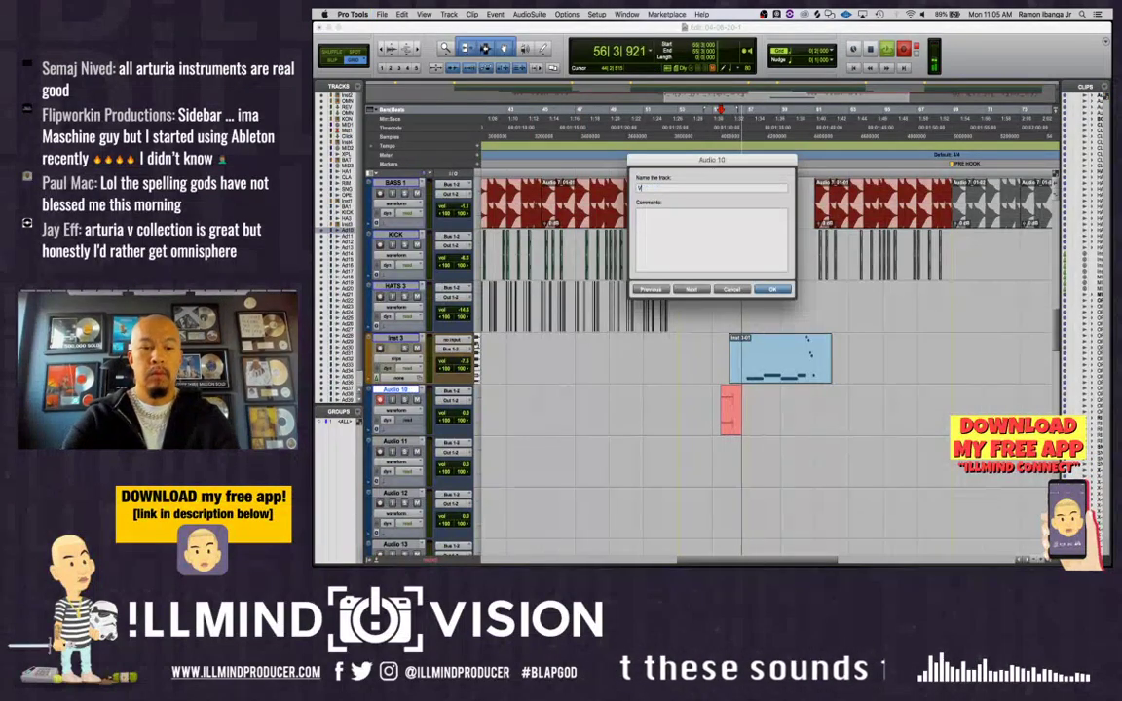
text(2 BASS)
key(Return)
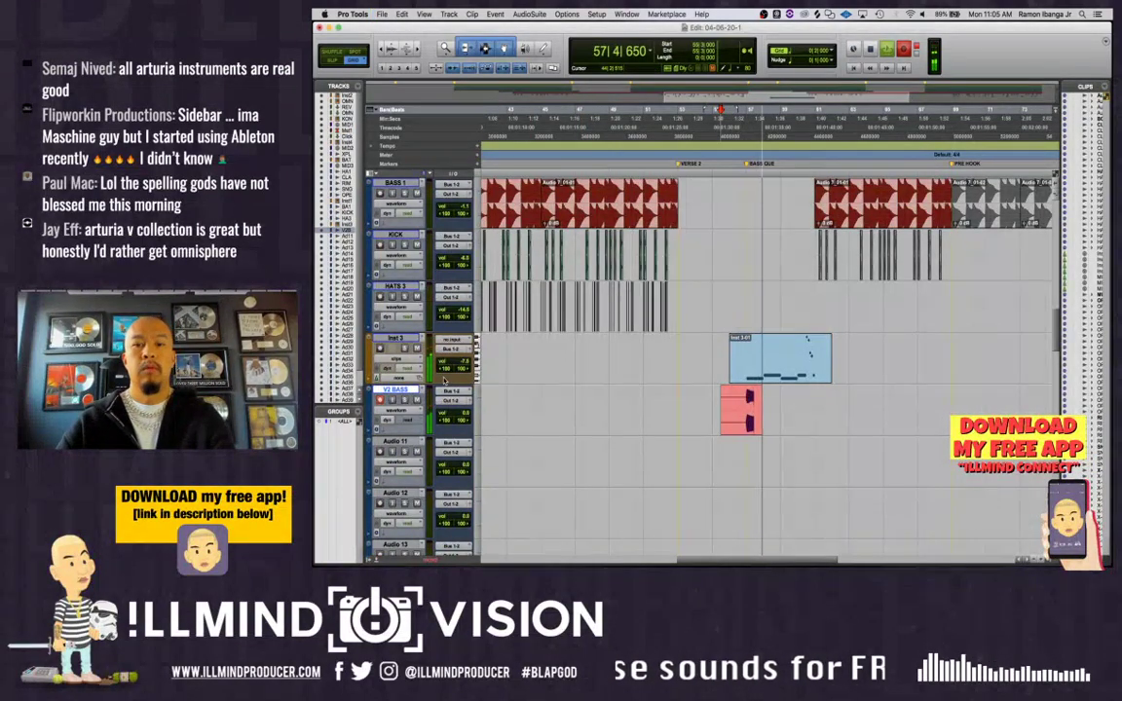
Stop the recording once it passes bar 61 and mute the Inst 3 MIDI clip
scroll(764, 423, down, 1)
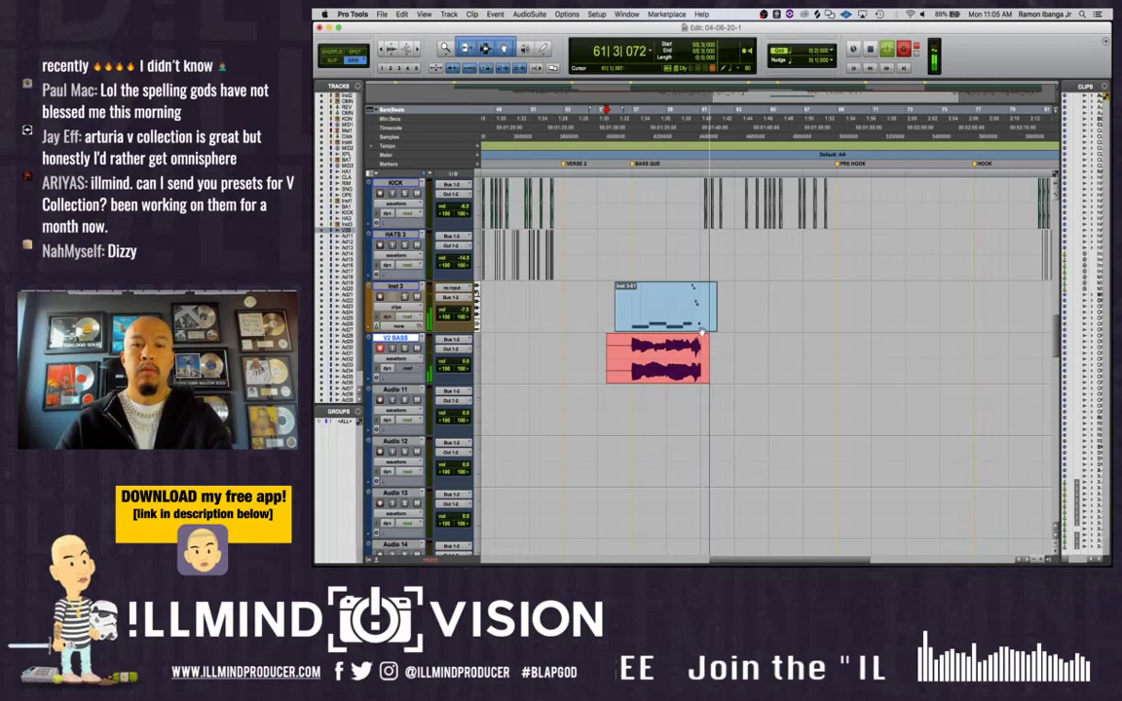
key(space)
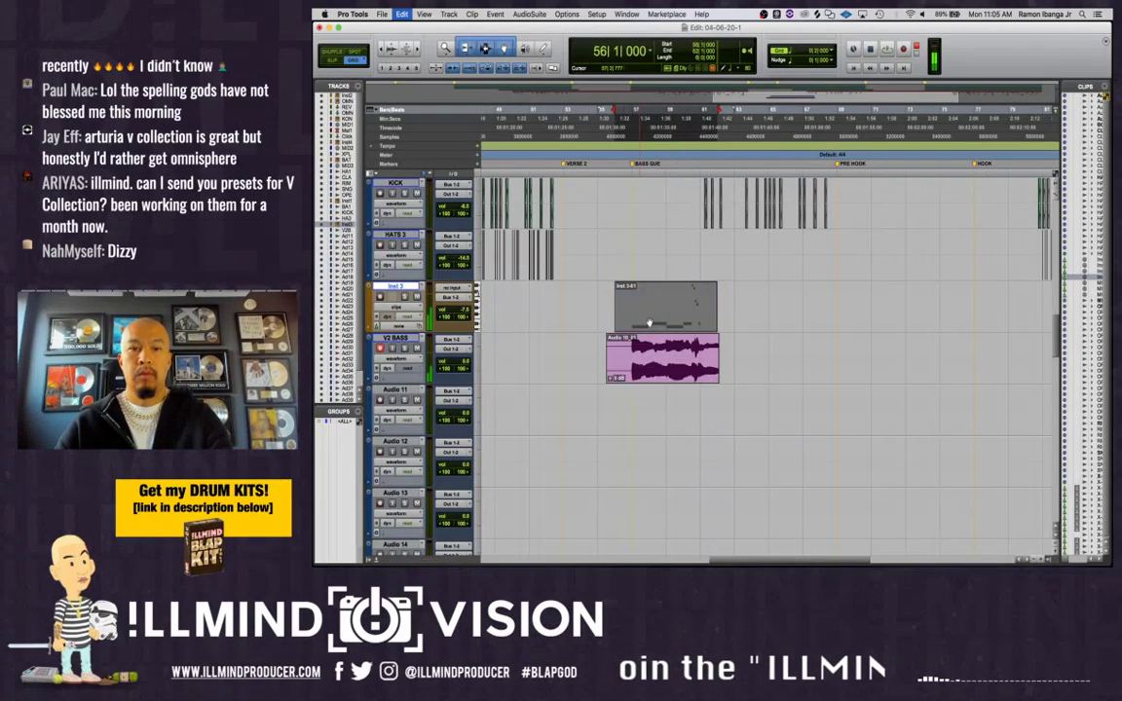
Trim the recorded V2 BASS clip to bars 57 to 61 by deleting the audio outside that range
click(633, 372)
key(t)
key(t)
key(t)
key(t)
key(t)
key(t)
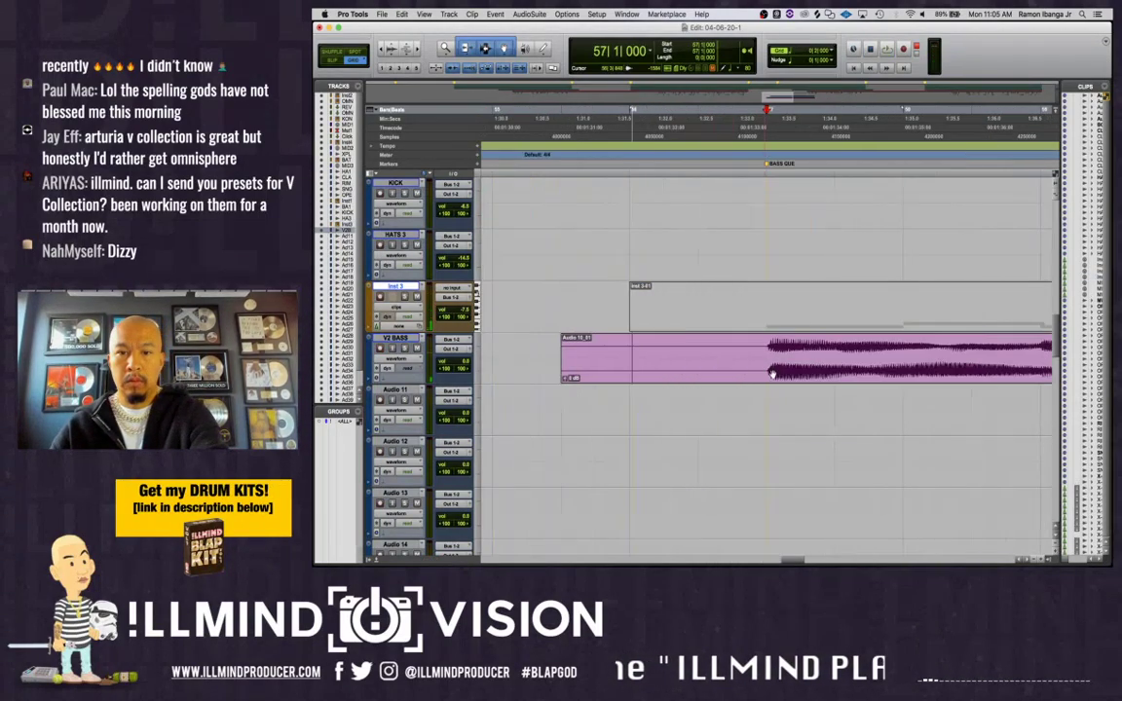
key(r)
key(r)
key(r)
key(r)
drag(595, 370, 714, 361)
key(Delete)
key(r)
key(r)
key(t)
key(Delete)
Apply a fade to the trimmed V2 BASS clip with the default fade settings
click(681, 372)
key(super+f)
key(Return)
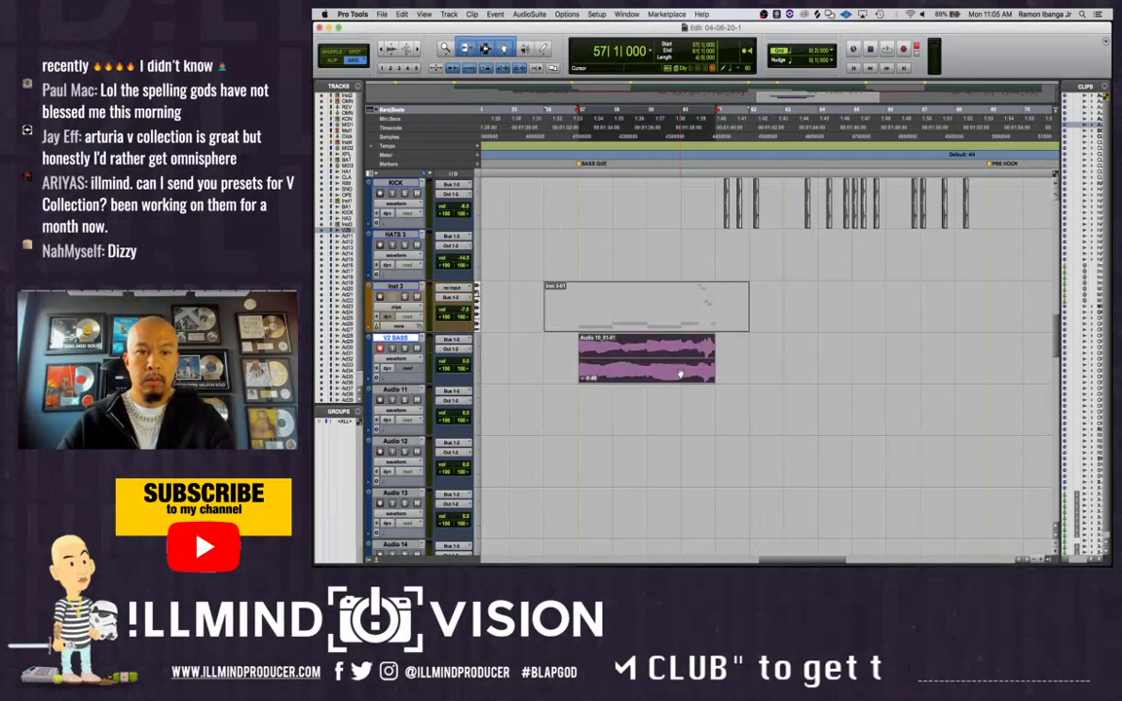
Play the V2 BASS clip from bar 56 beat 3 and move its track above Inst 3
key(space)
key(space)
click(565, 346)
key(space)
key(r)
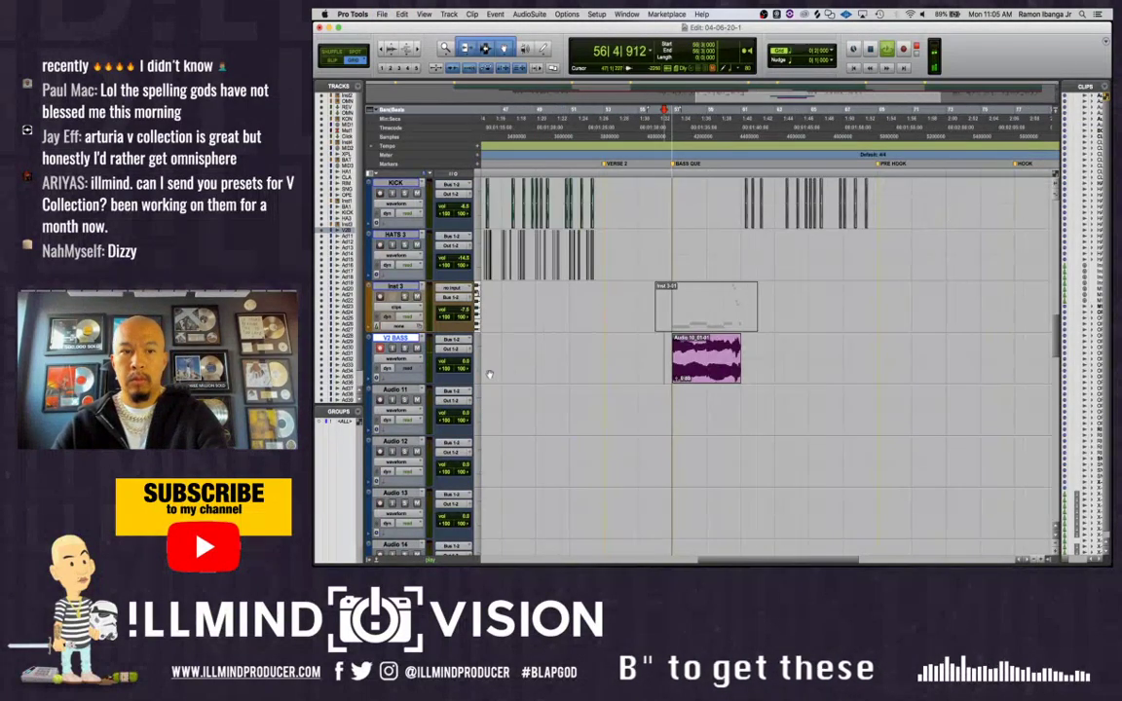
key(space)
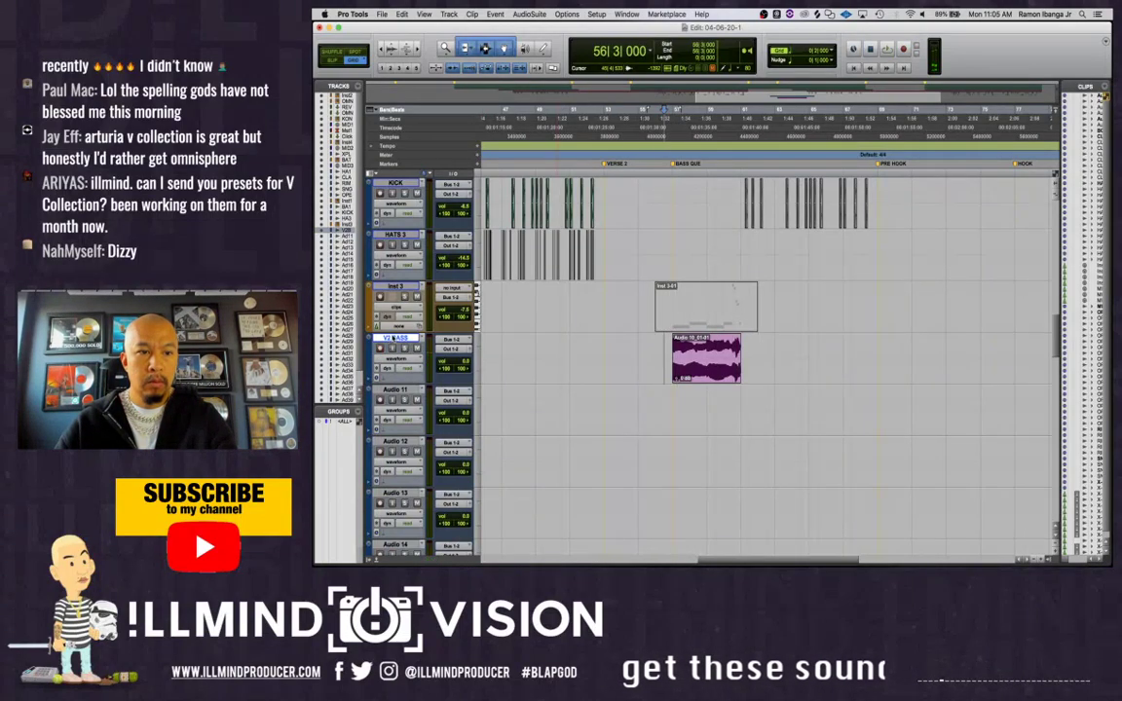
drag(396, 339, 399, 293)
key(space)
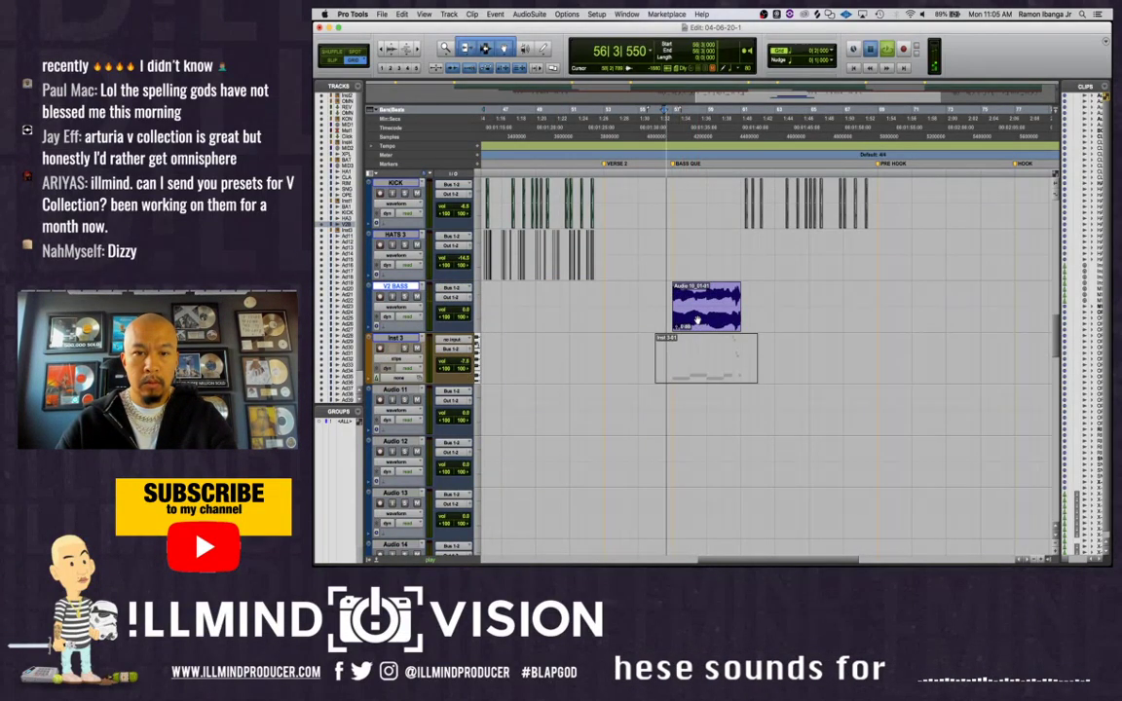
Insert the Super VHS (stereo) effect on the V2 BASS track and lower the track's volume to -1.4 dB
key(super+equal)
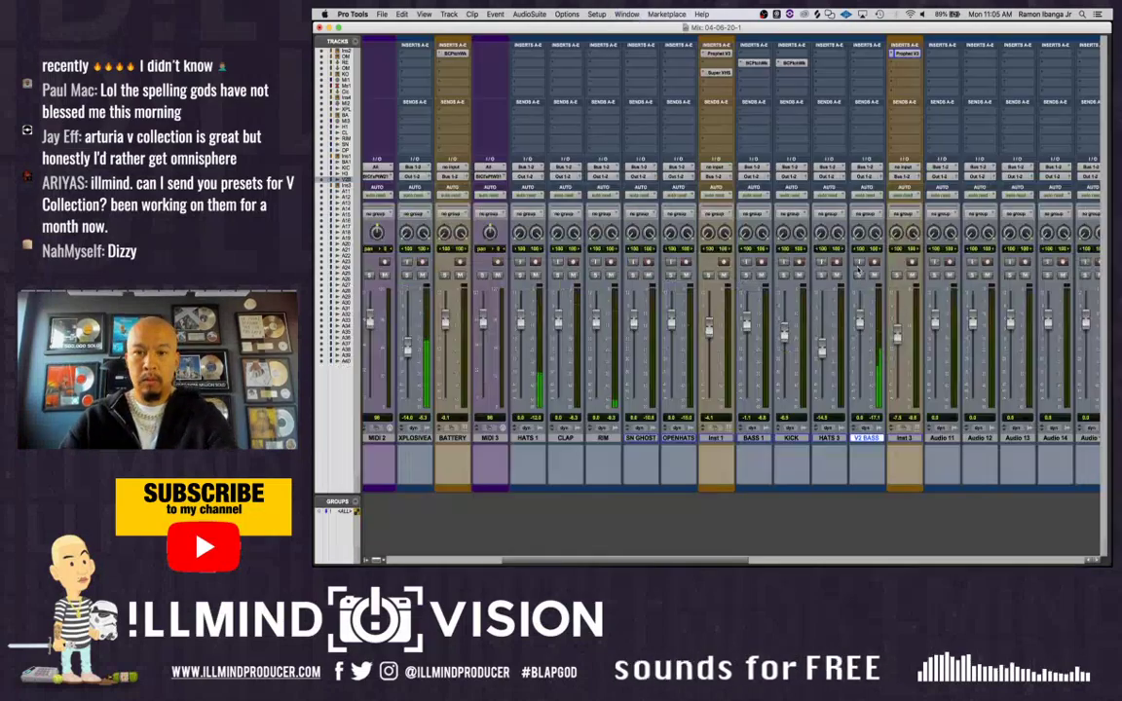
scroll(817, 121, right, 2)
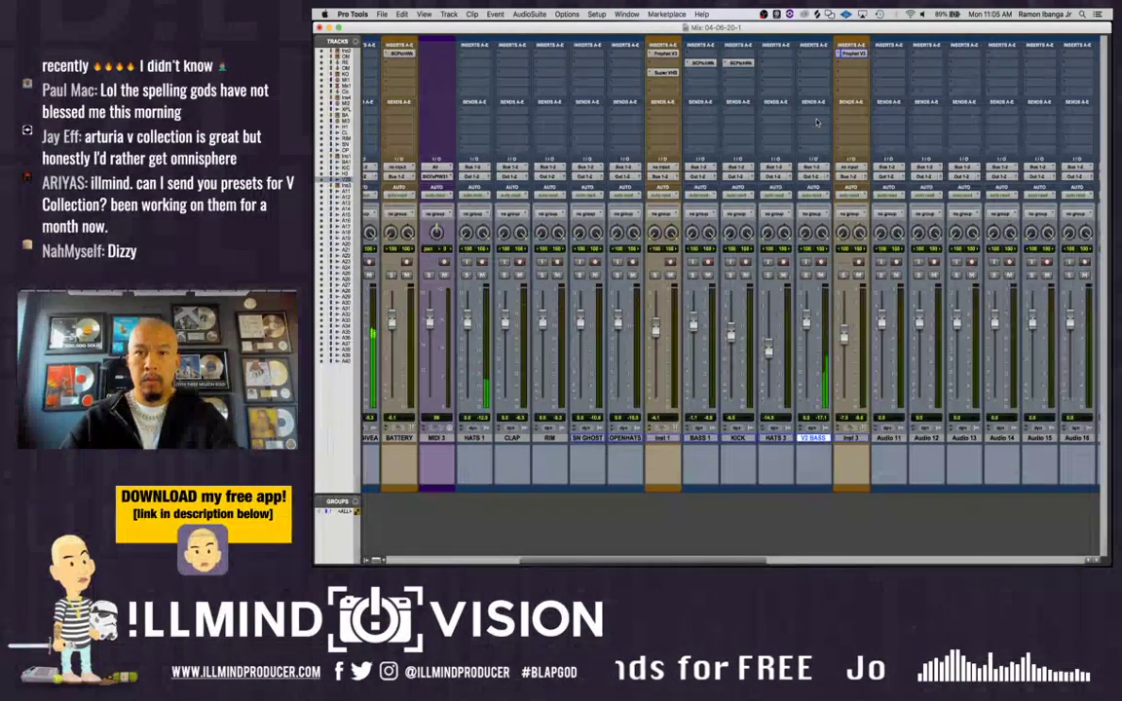
click(812, 68)
mouse_move(848, 85)
mouse_move(935, 187)
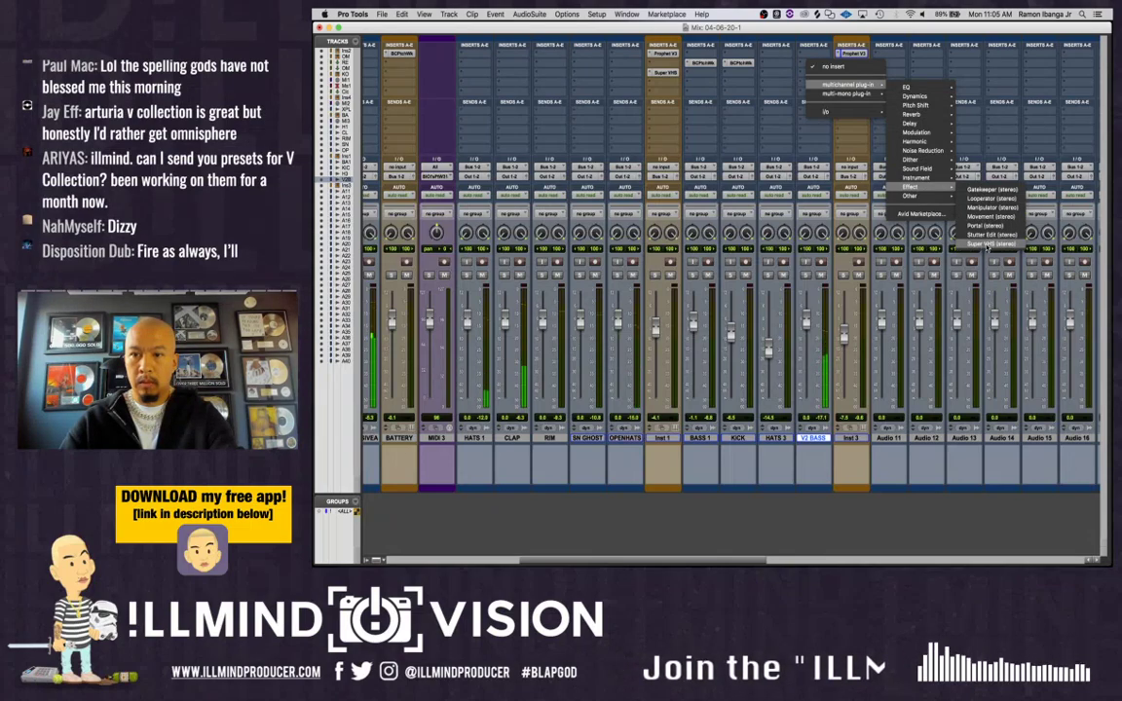
click(990, 244)
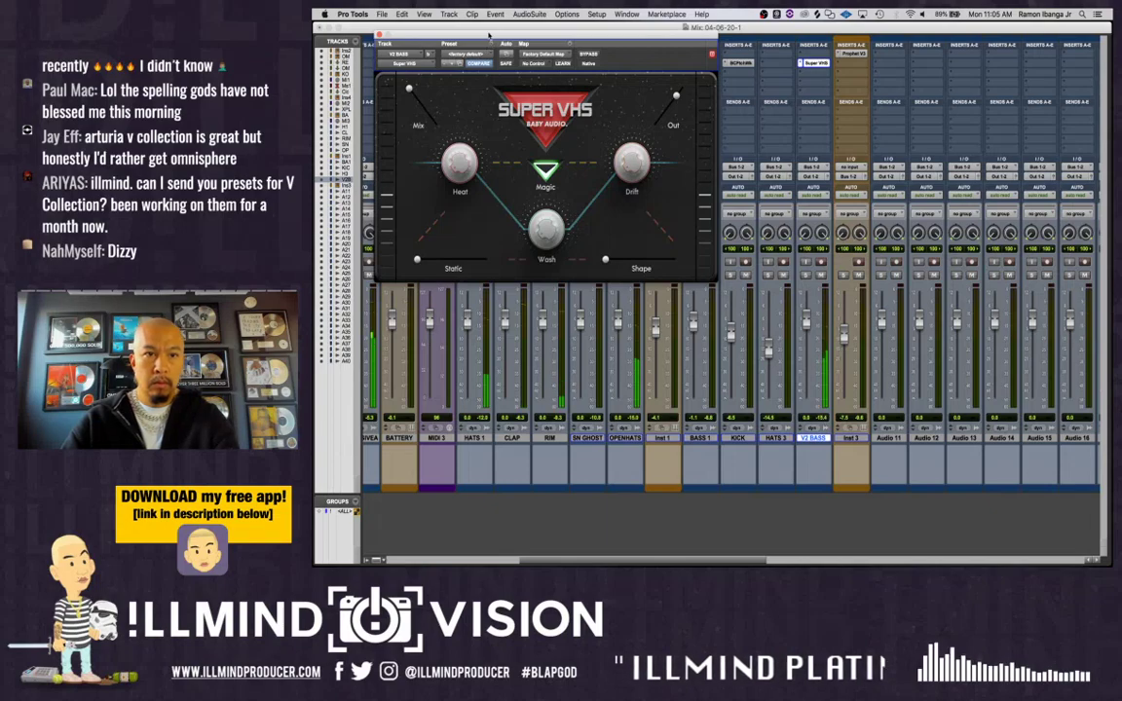
drag(489, 35, 585, 58)
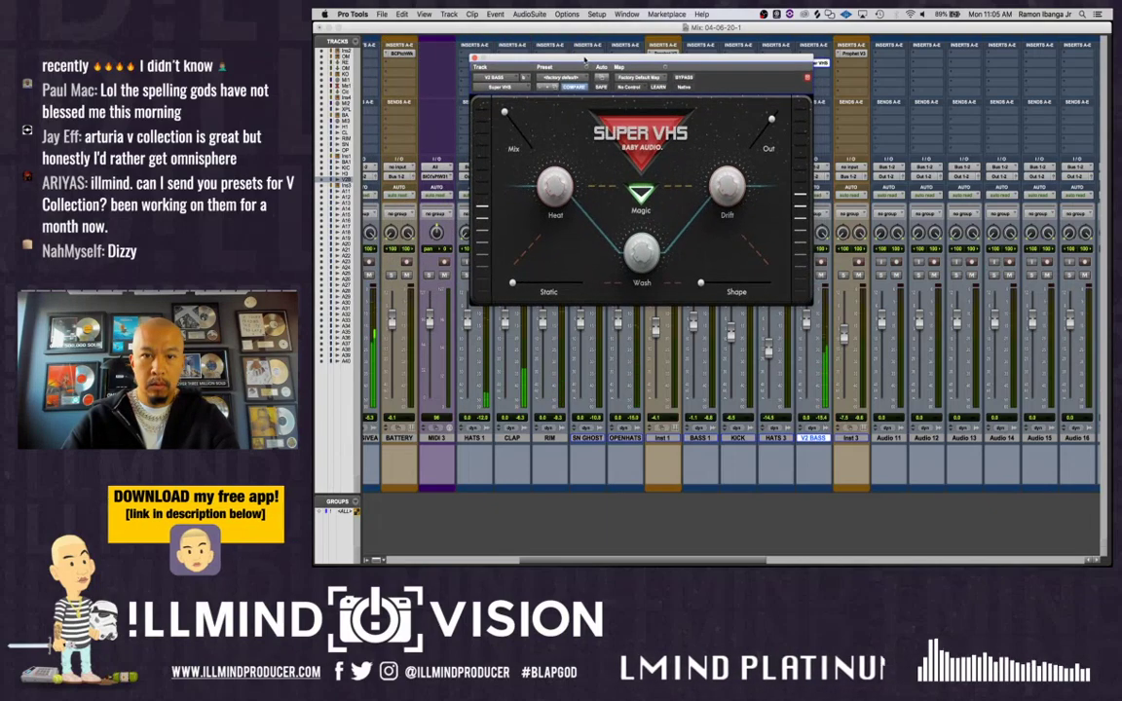
click(473, 58)
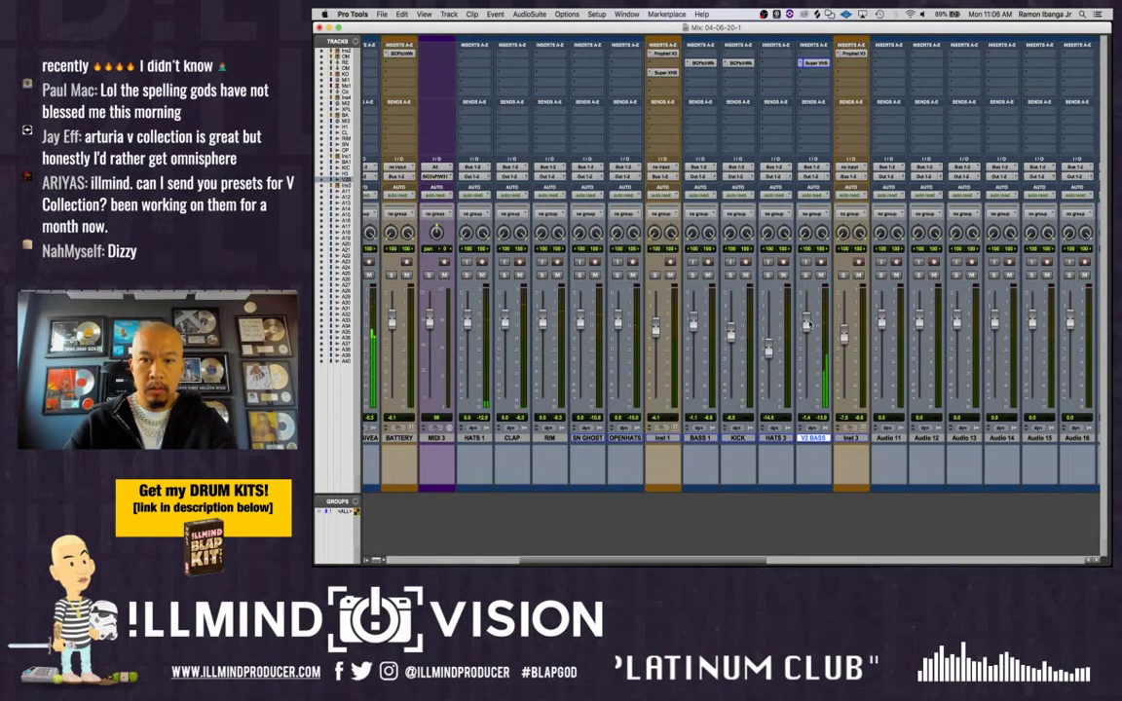
Play the arrangement from bar 50 beat 3 and lower the V2 BASS track's volume to -2.2 dB
key(super+equal)
key(space)
click(561, 327)
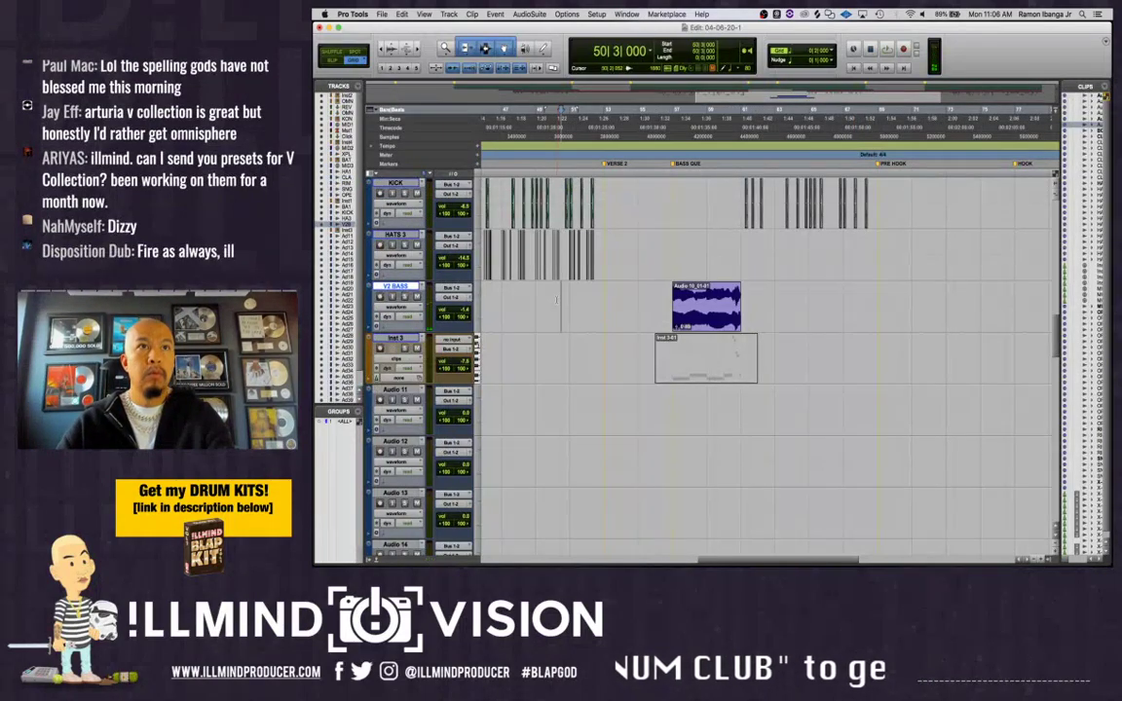
key(space)
scroll(638, 315, down, 1)
scroll(643, 316, right, 1)
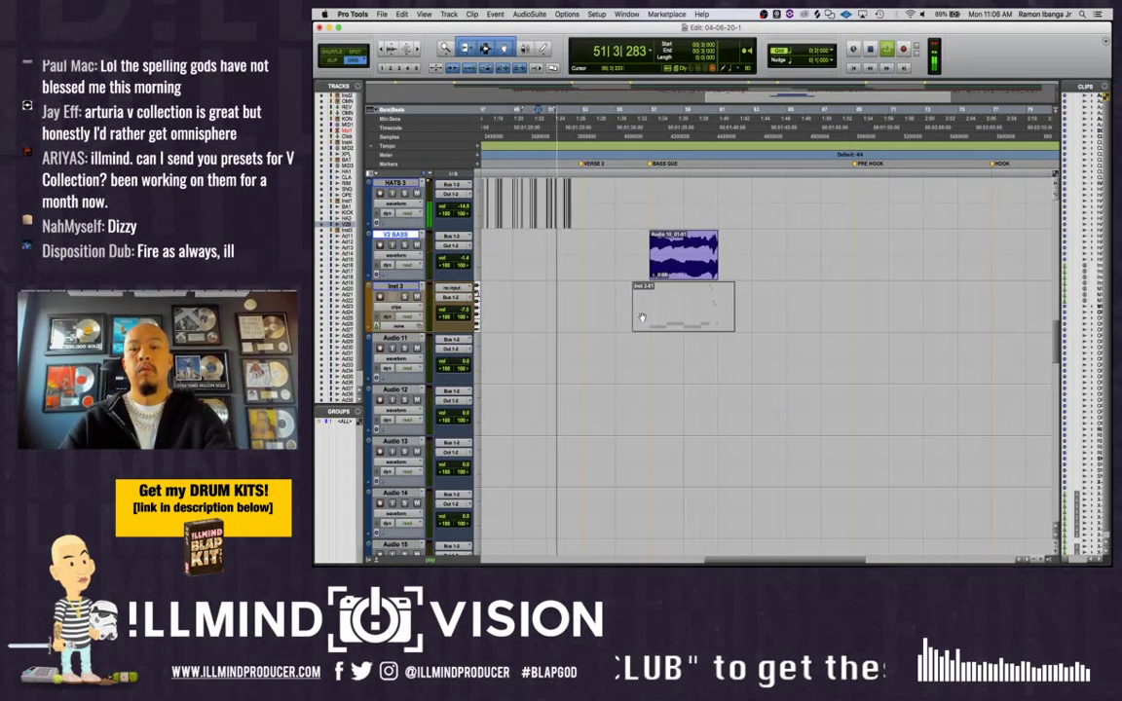
key(XF86AudioLowerVolume)
key(super+equal)
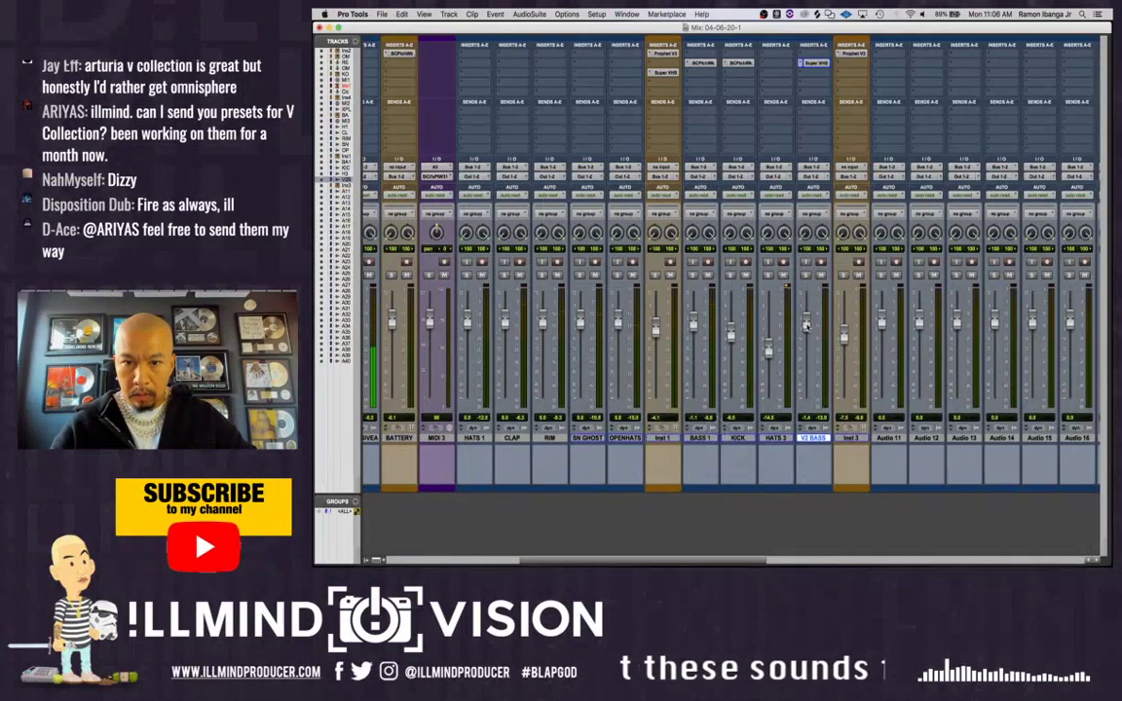
key(XF86AudioLowerVolume)
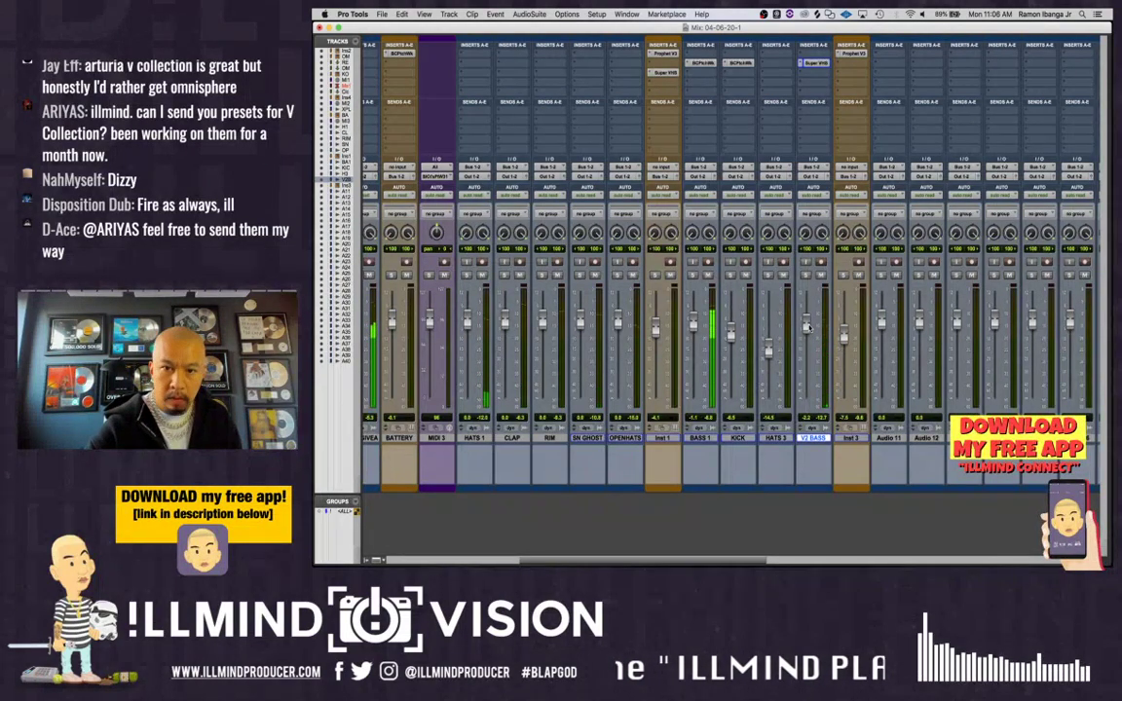
key(super+equal)
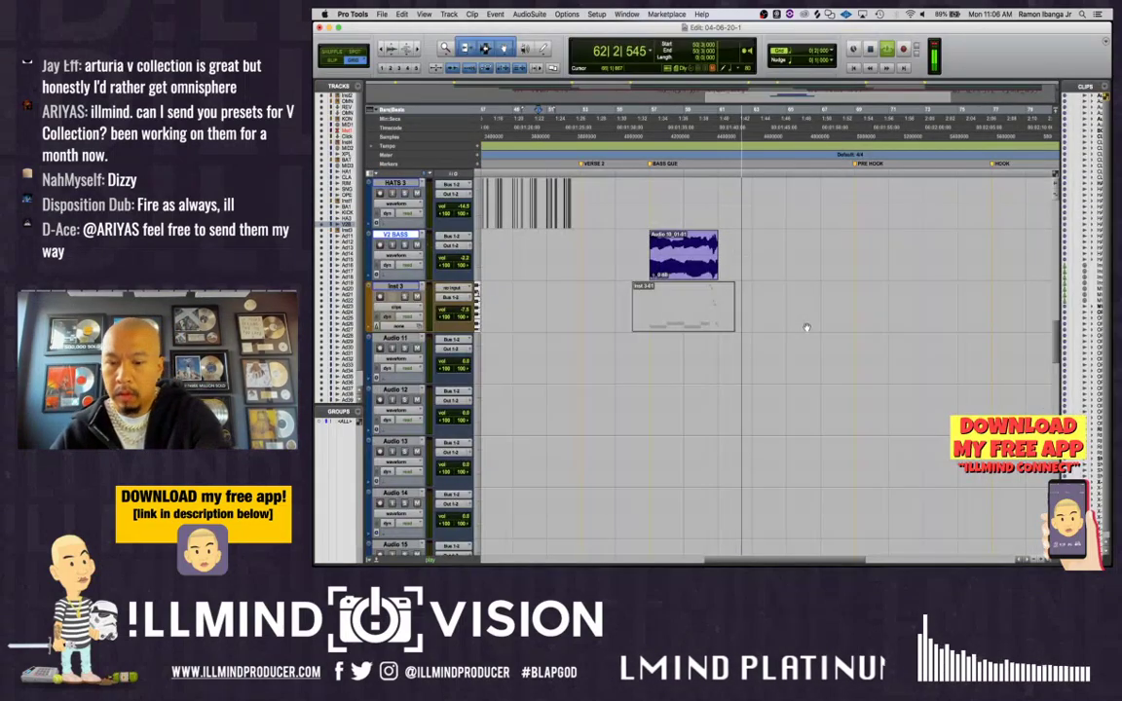
Paste a copy of the V2 BASS clip from bar 57 at bar 73 on the same track
scroll(772, 325, up, 2)
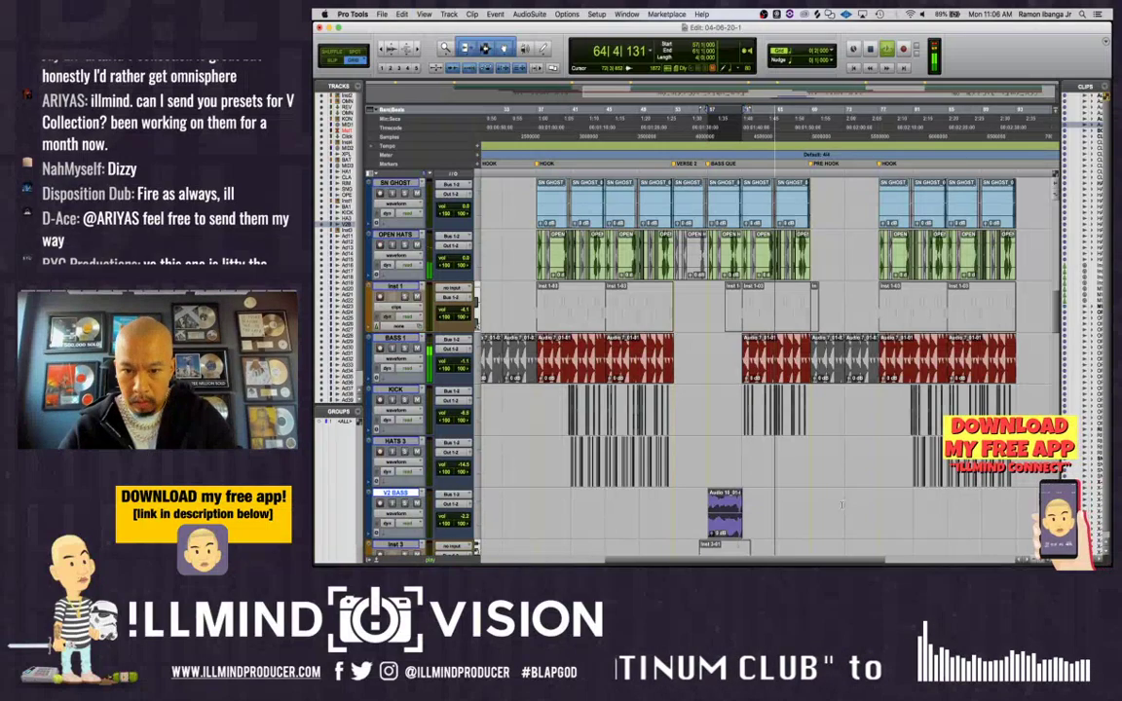
key(super+v)
key(r)
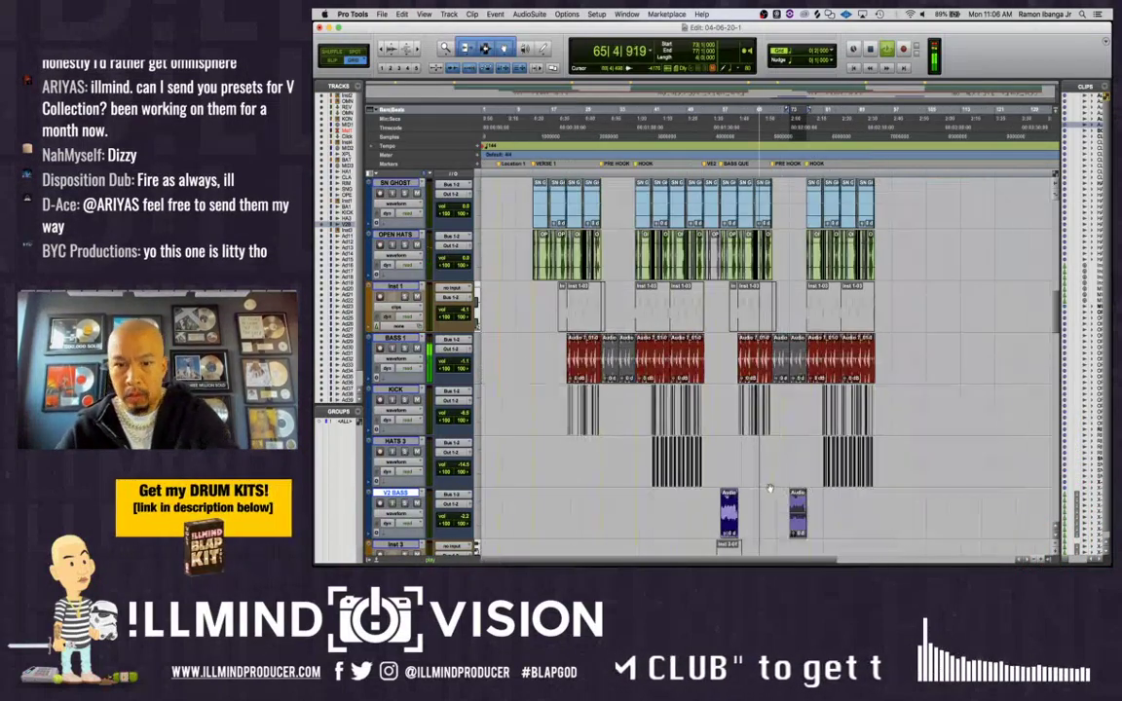
Copy the HATS 3 clips of bars 45 to 53 and paste them at bar 61
click(723, 448)
key(t)
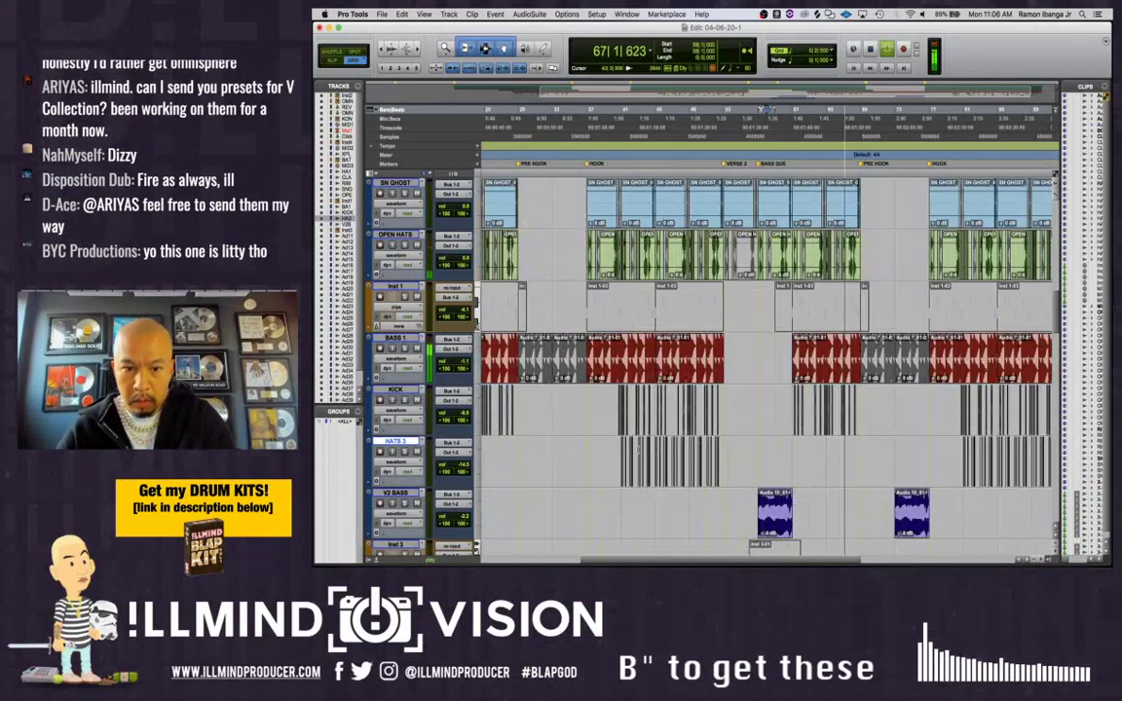
drag(621, 450, 723, 456)
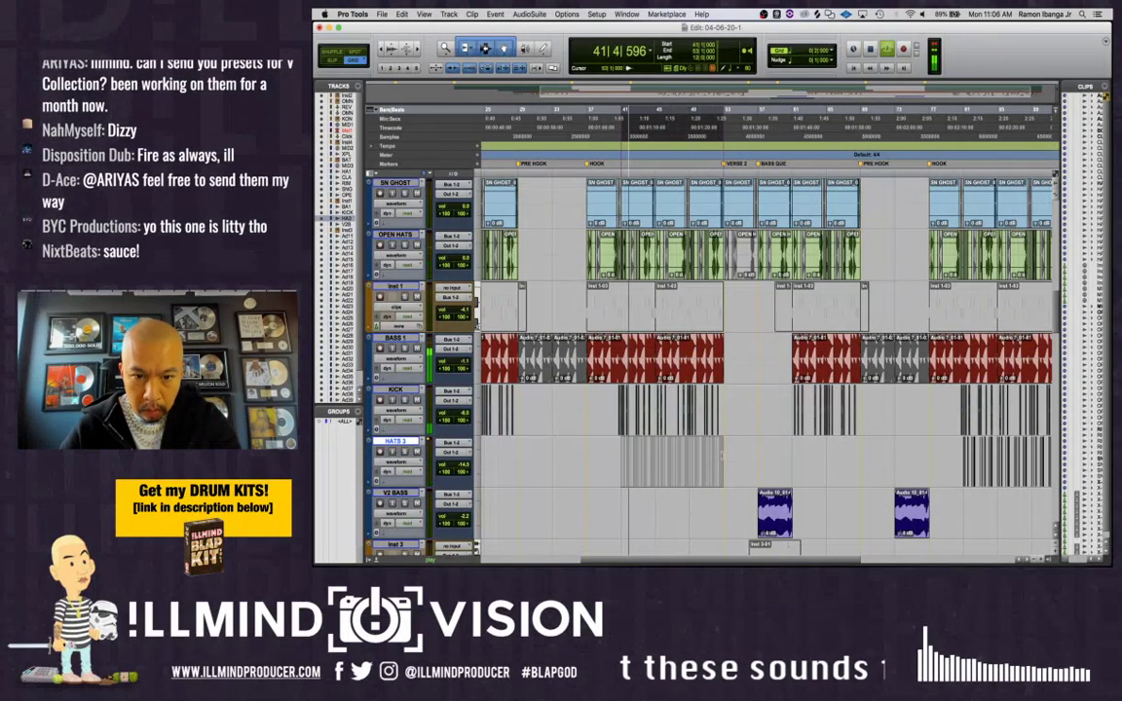
click(614, 467)
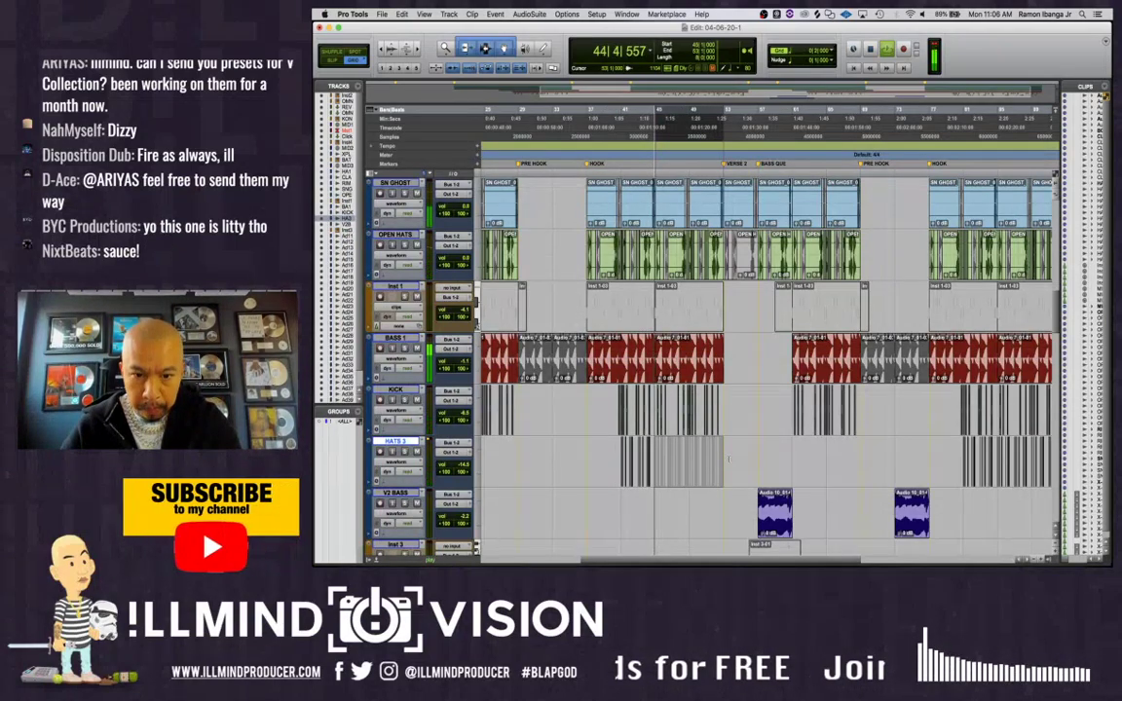
click(793, 454)
key(super+v)
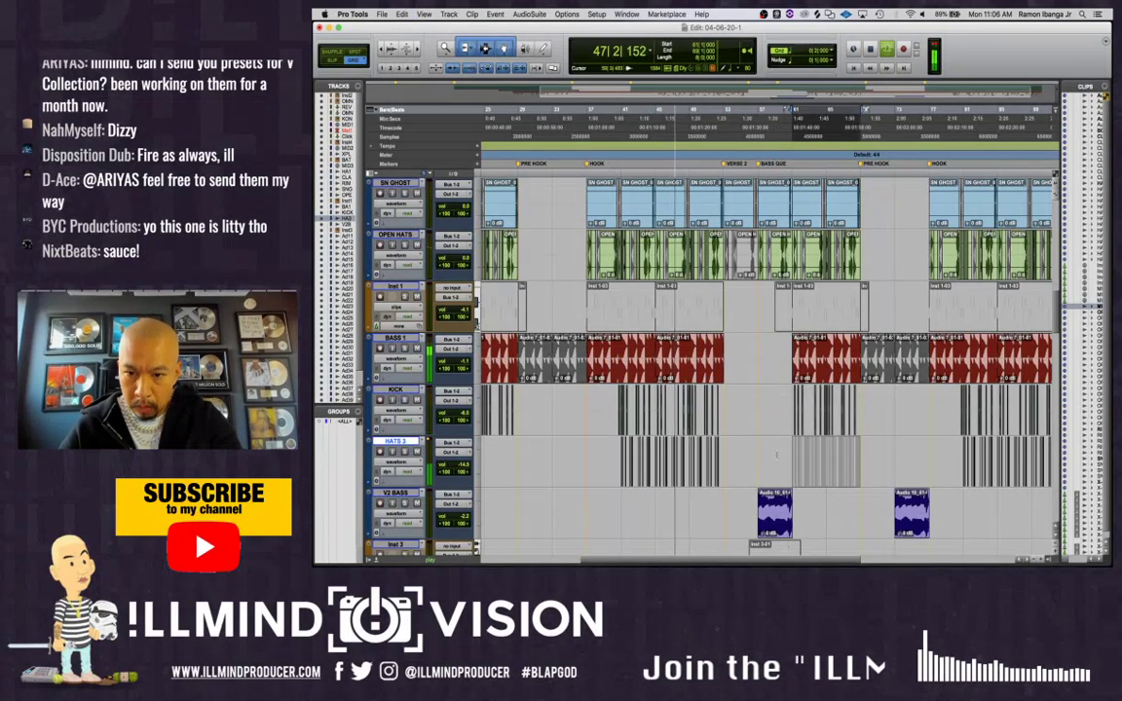
Play the arrangement from bar 48 beat 3 through verse 2 to bar 68, checking the tracks' clips
click(692, 504)
key(r)
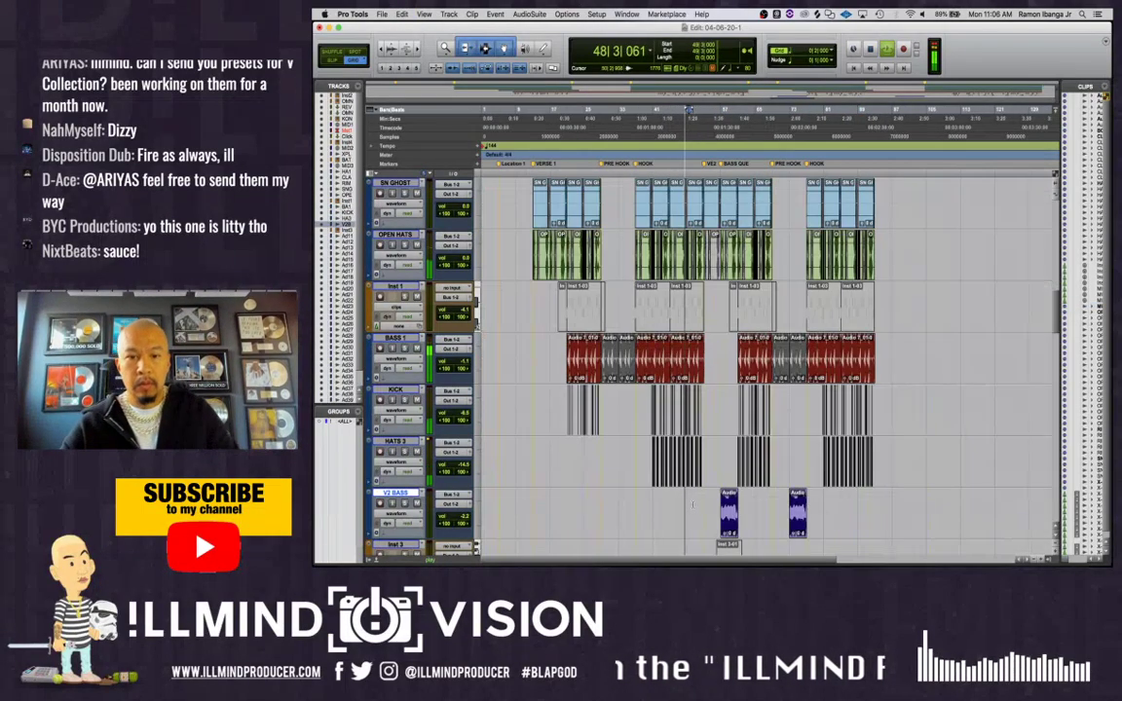
scroll(689, 504, down, 1)
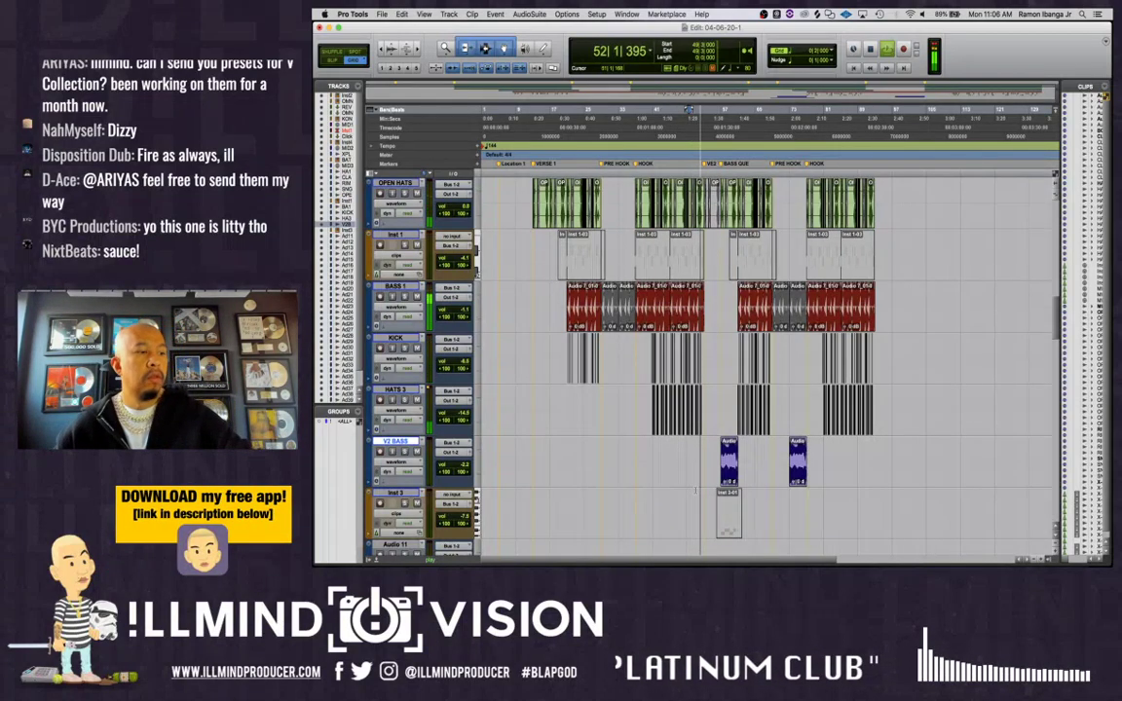
key(XF86AudioRaiseVolume)
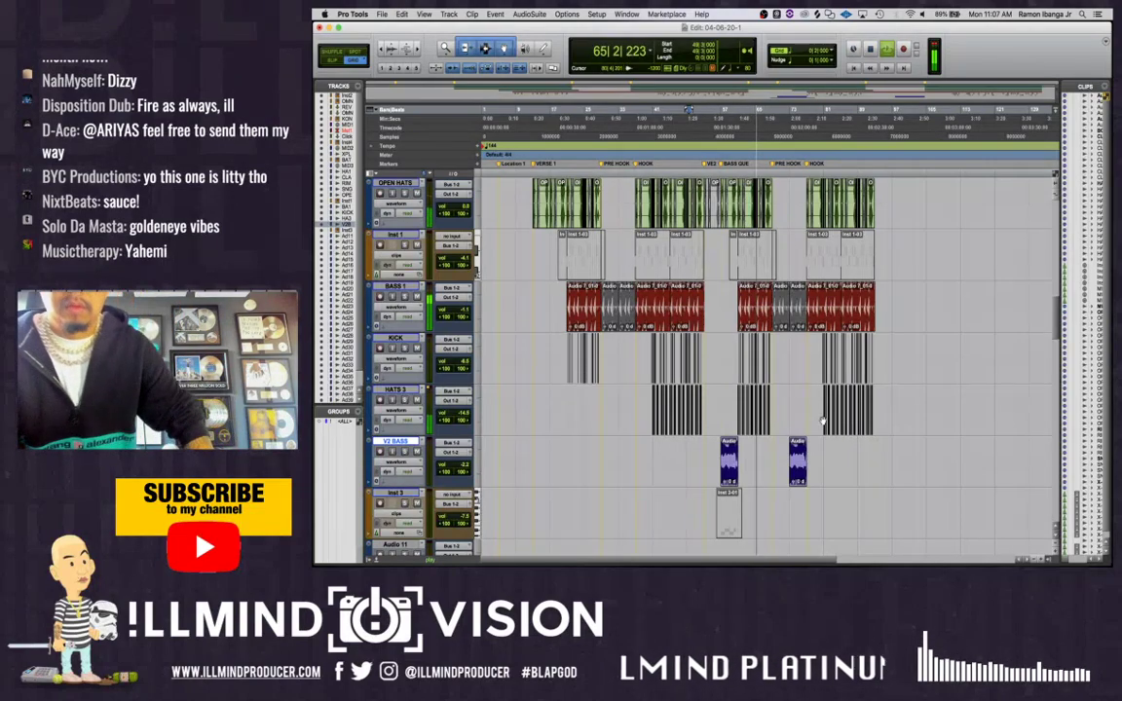
scroll(784, 373, down, 4)
scroll(785, 375, up, 7)
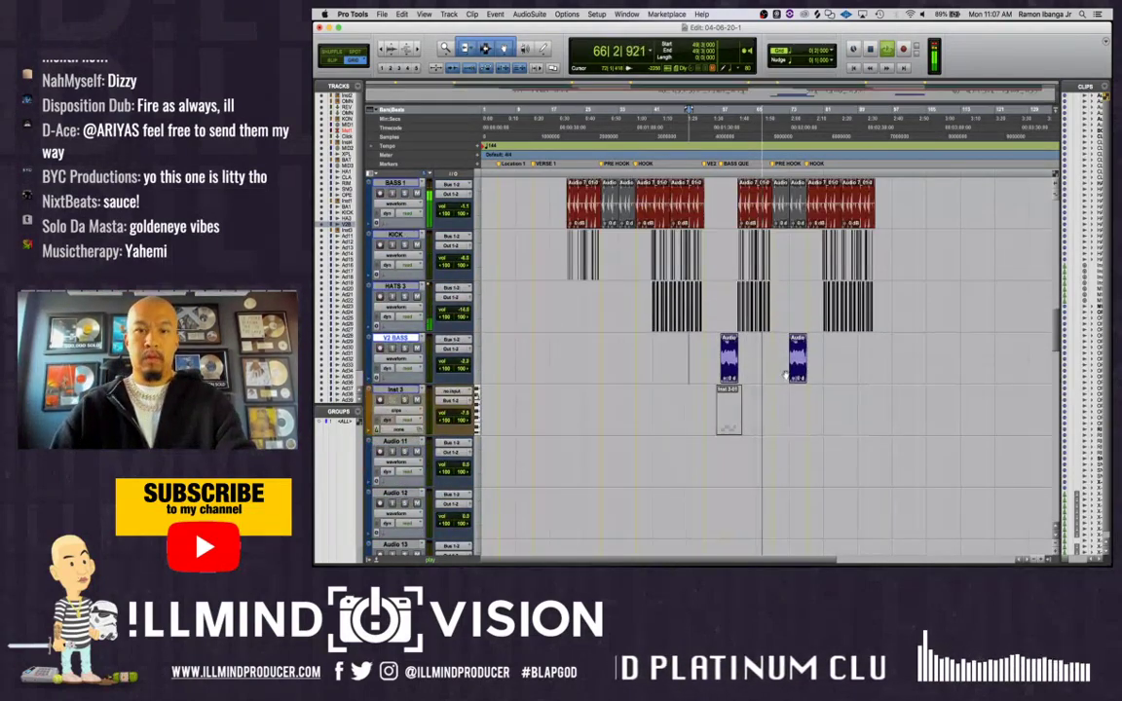
scroll(786, 375, up, 3)
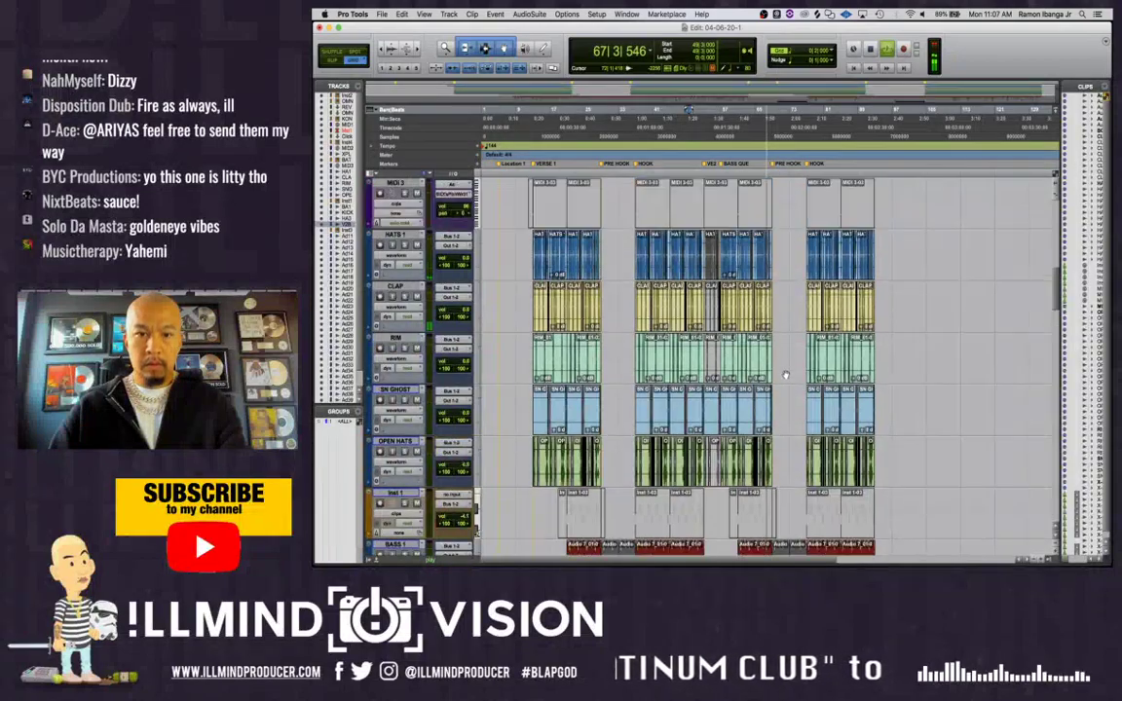
scroll(786, 375, down, 4)
scroll(784, 375, down, 2)
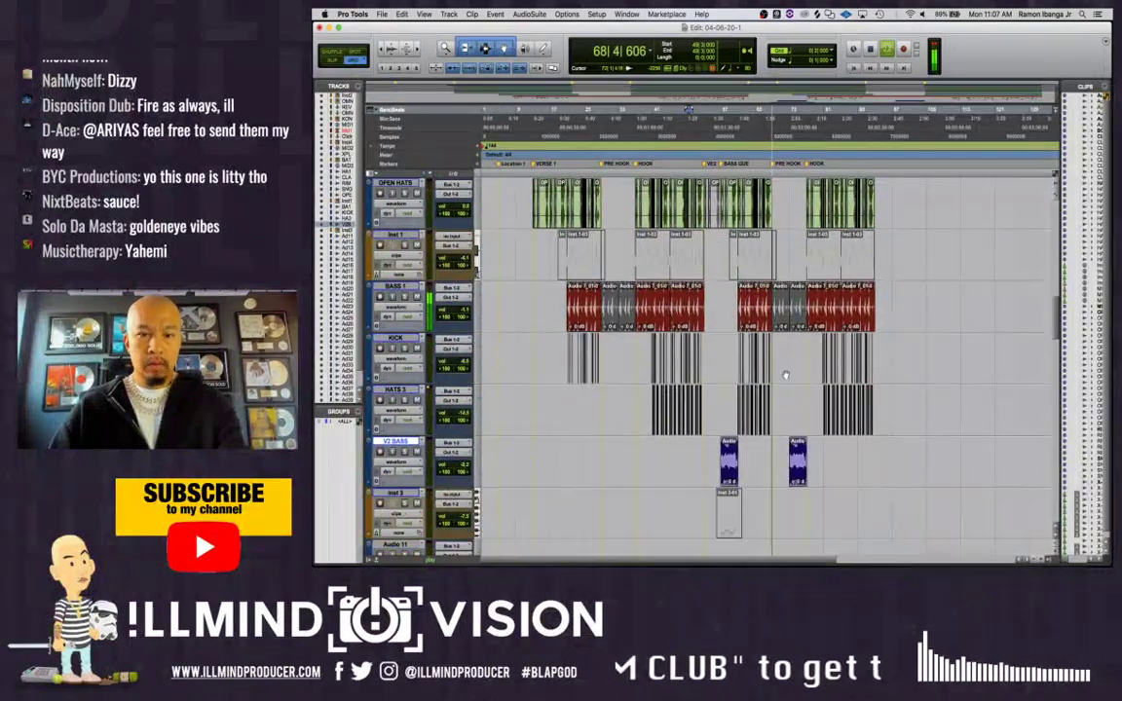
Restart playback from bar 60 beat 3, just before the bass and drums re-enter
key(space)
click(736, 345)
key(space)
key(t)
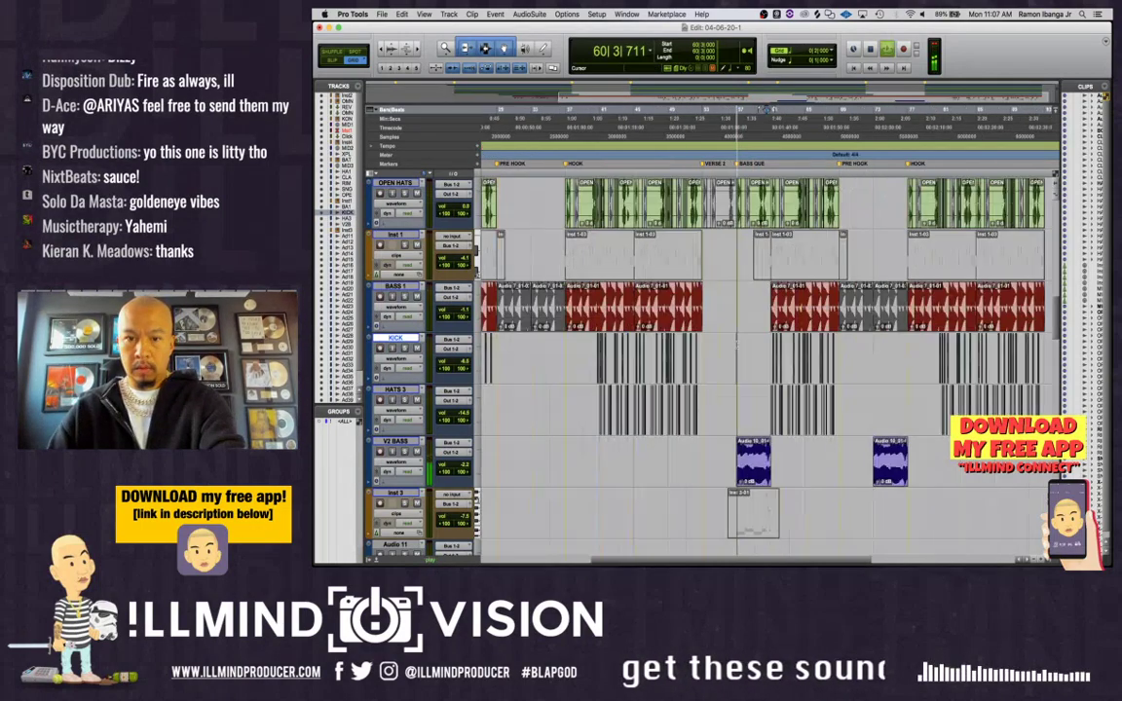
Play the arrangement from bar 48 beat 3 through verse 2 and the pre hook into the hook at bar 77
key(t)
key(t)
key(r)
key(r)
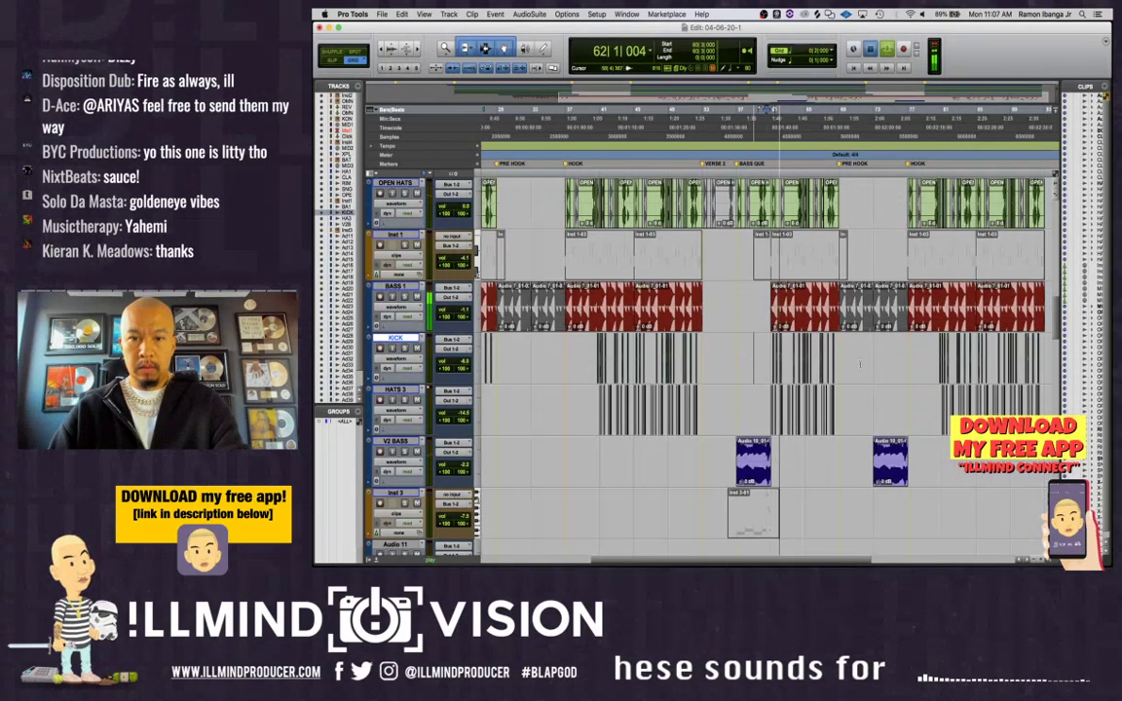
drag(754, 364, 860, 364)
key(space)
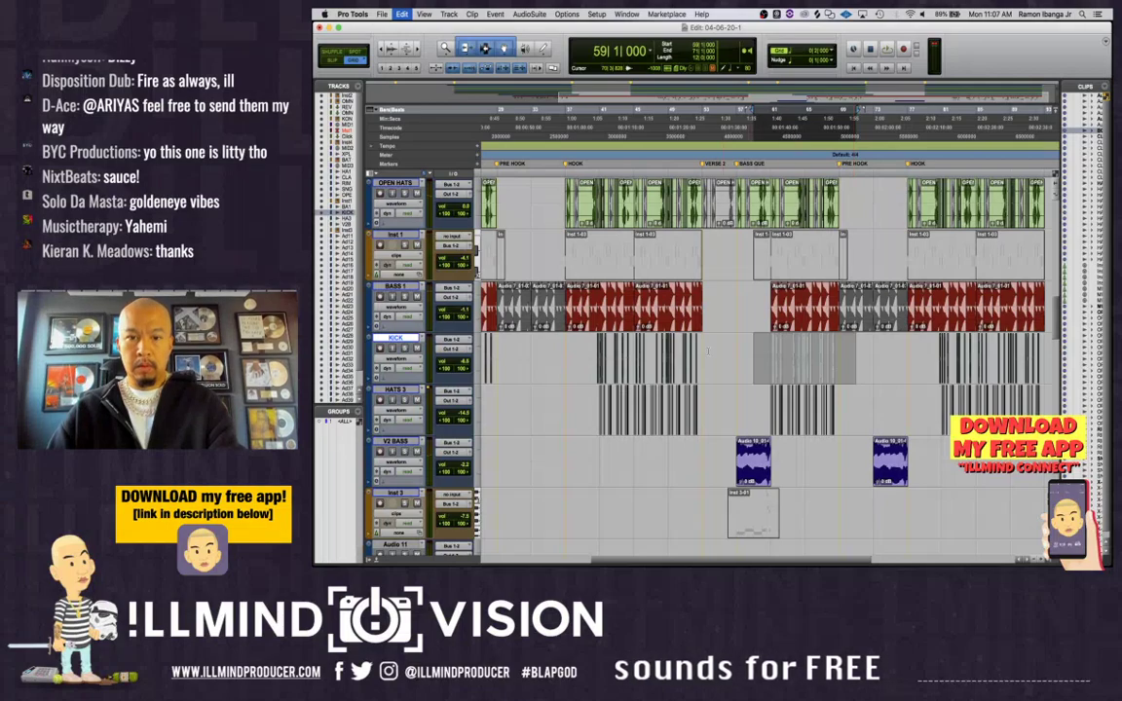
click(672, 443)
key(space)
scroll(783, 392, right, 1)
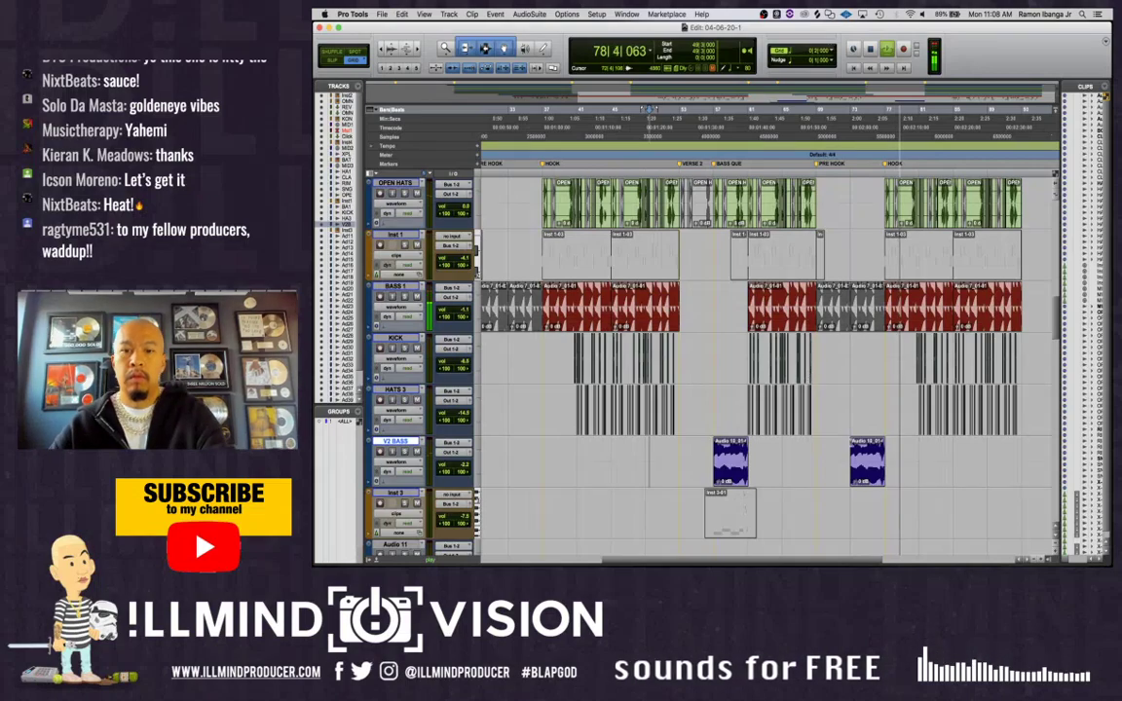
Move Super VHS lower in the V2 BASS insert chain and insert Blue Cat's PatchWork in the first slot
key(super+equal)
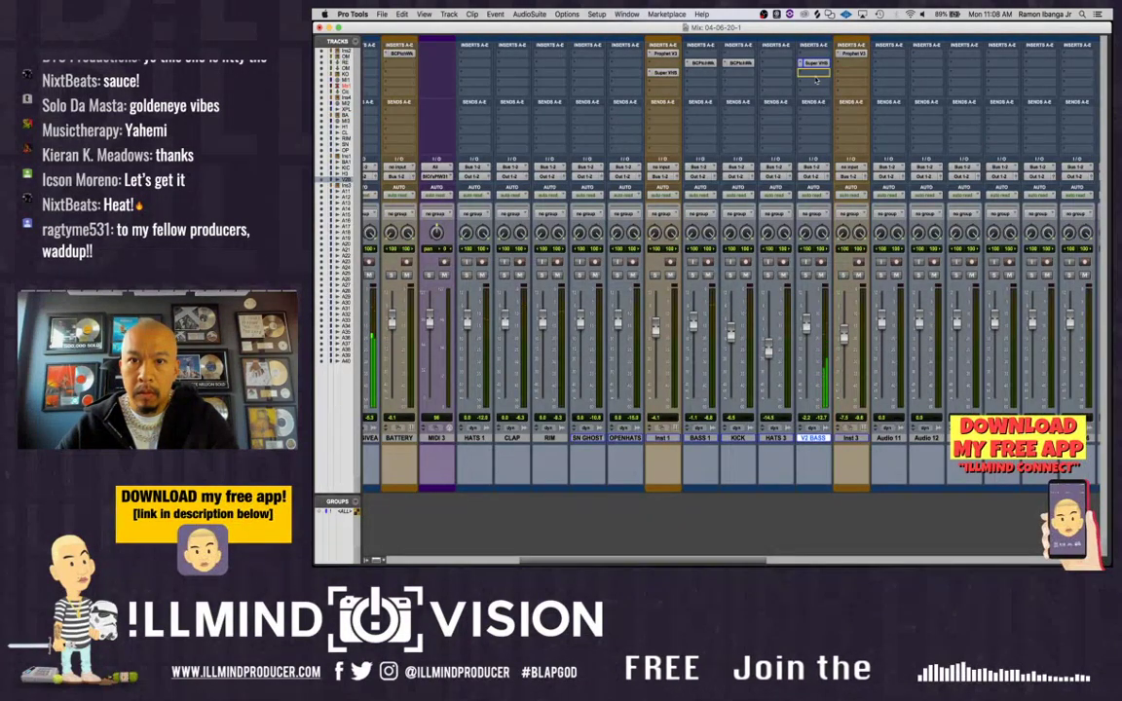
drag(817, 64, 817, 82)
click(816, 56)
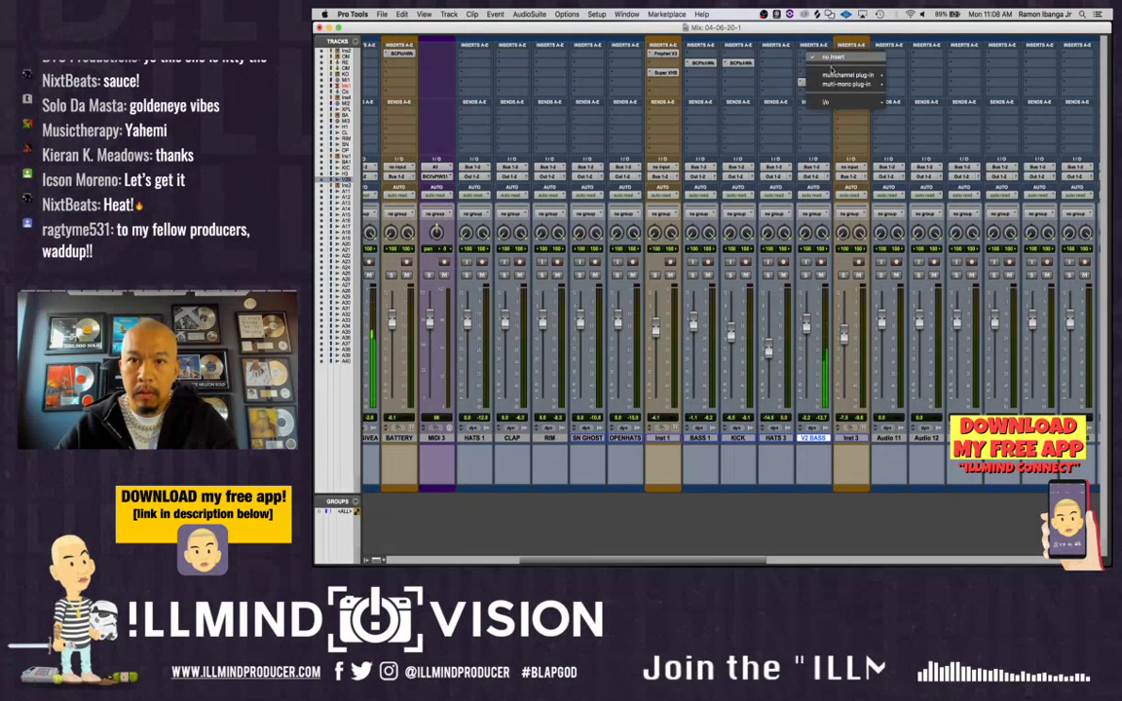
mouse_move(847, 75)
mouse_move(931, 186)
click(988, 190)
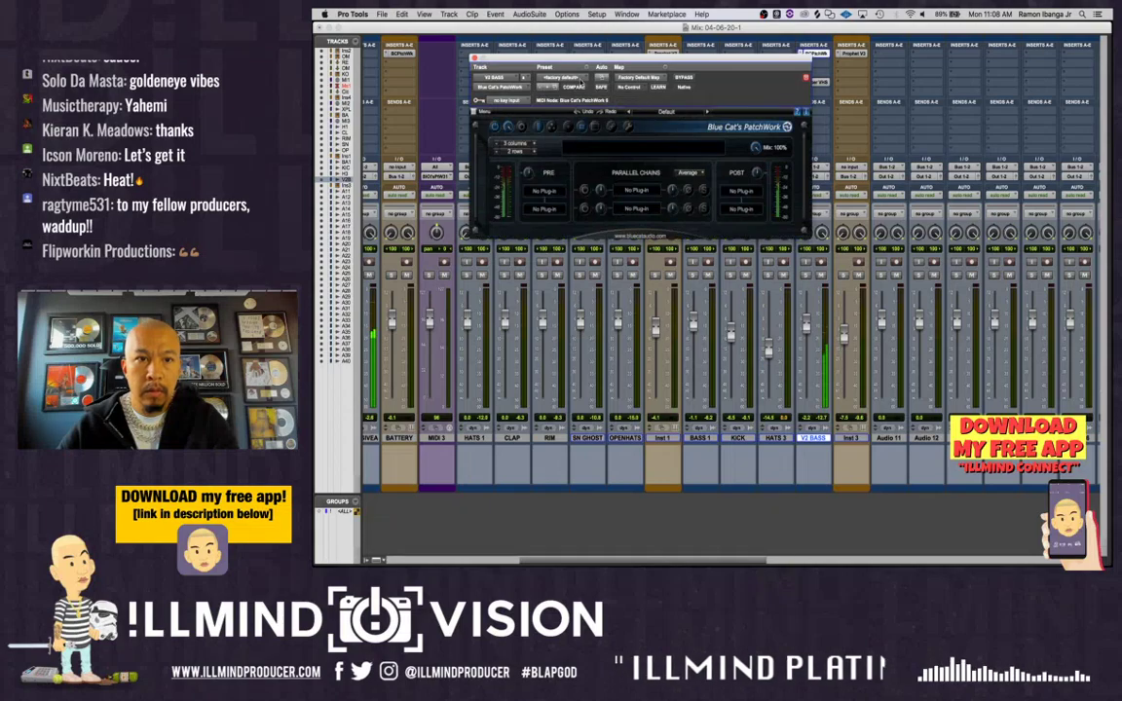
Check PatchWork's preset list, keep the factory default and load the iZotope Ozone 5 Equalizer into a PRE slot
click(561, 78)
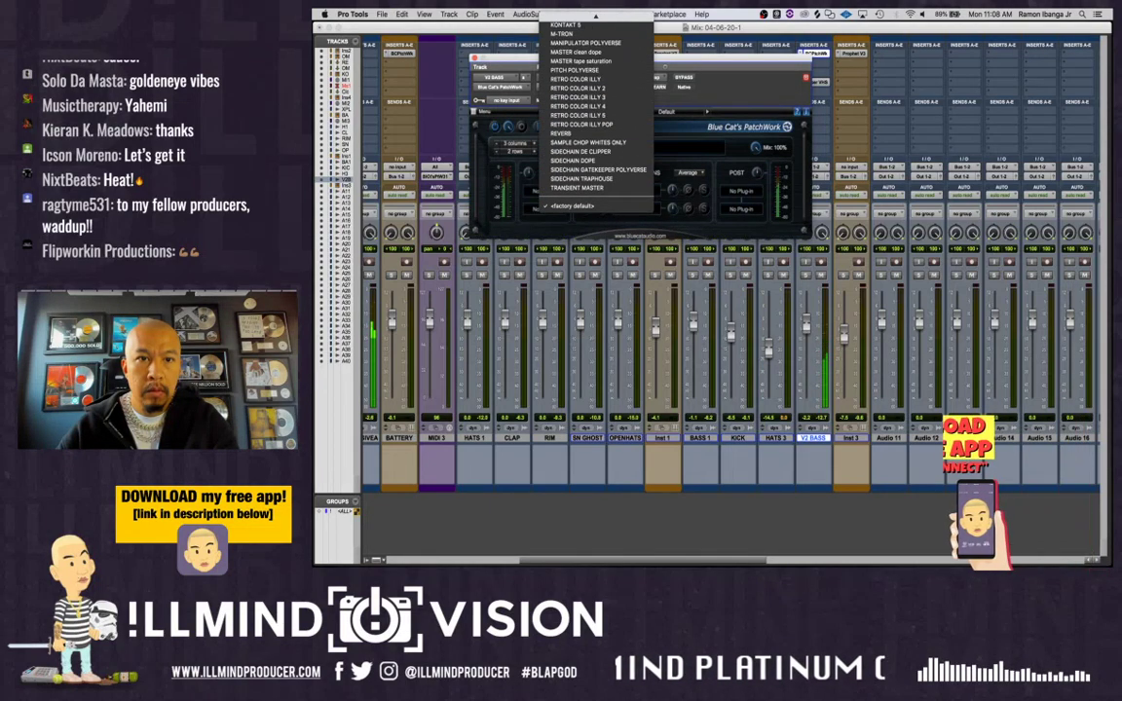
click(598, 75)
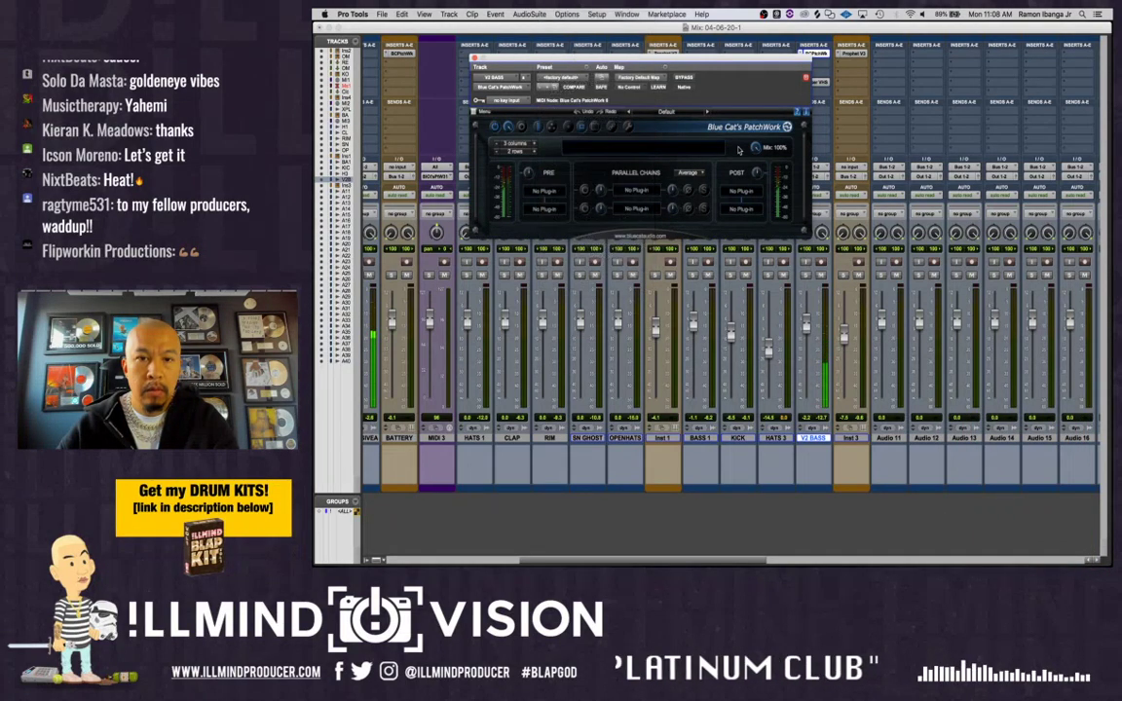
click(526, 208)
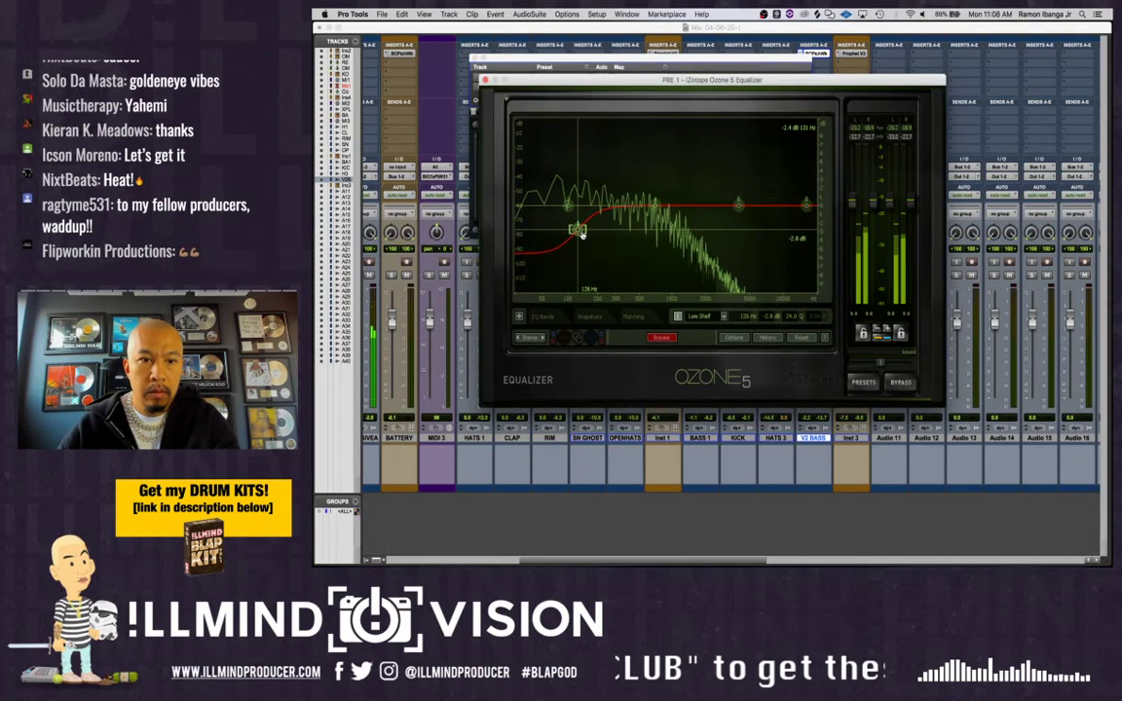
Equalize V2 BASS with a low shelf of -3.5 dB at 129 Hz, a 6.6 dB bell at 2820 Hz and a higher-band boost
drag(581, 233, 584, 236)
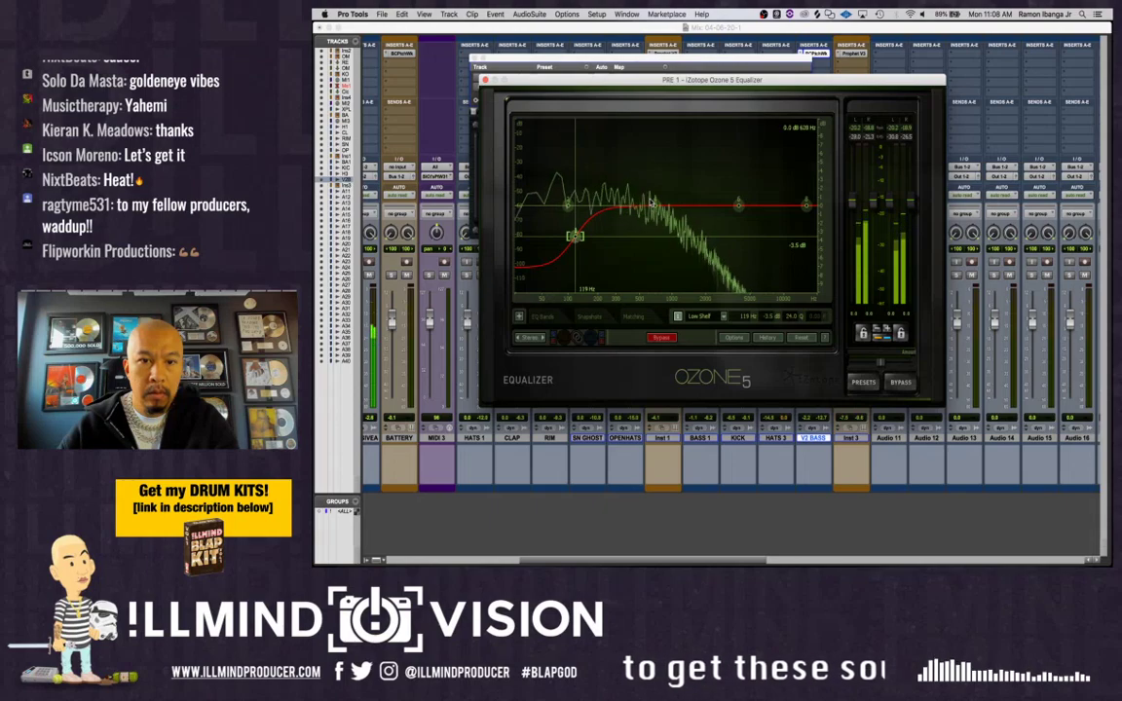
drag(650, 203, 726, 146)
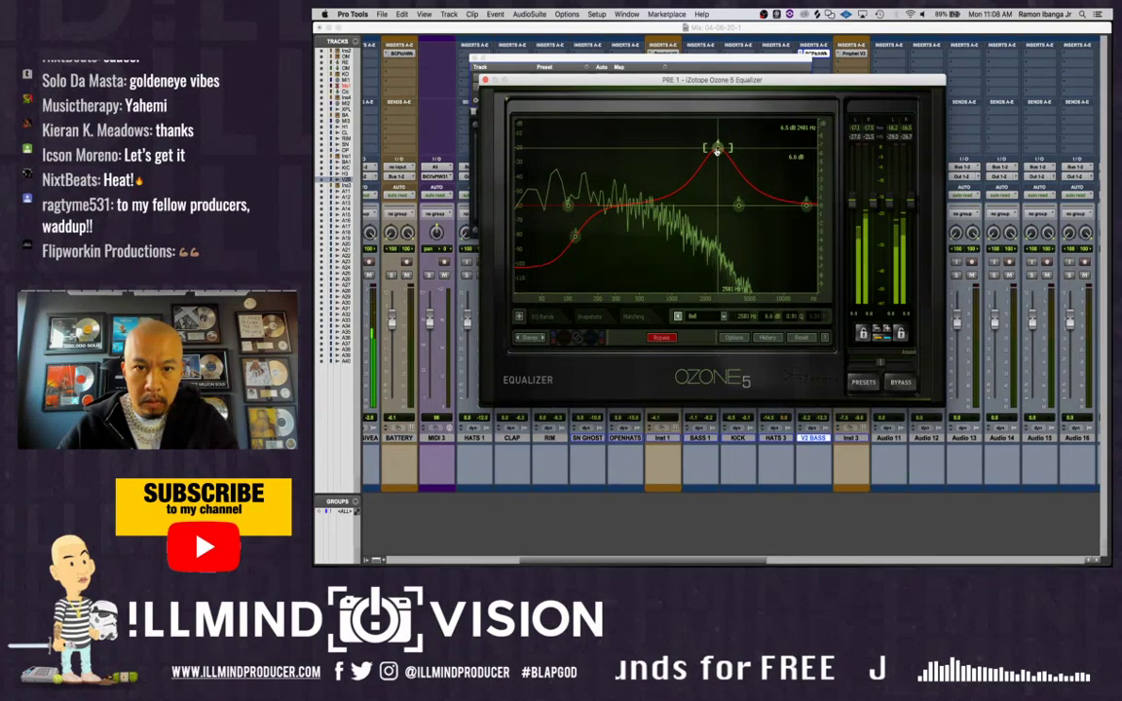
drag(739, 209, 790, 139)
click(723, 149)
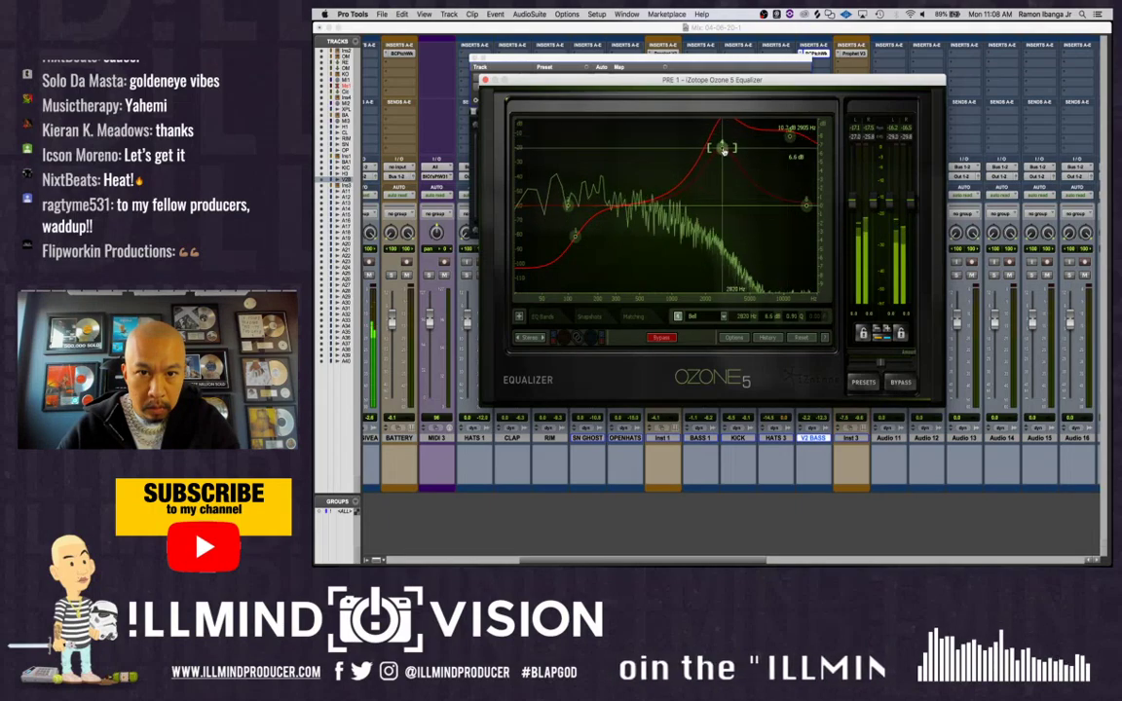
click(578, 236)
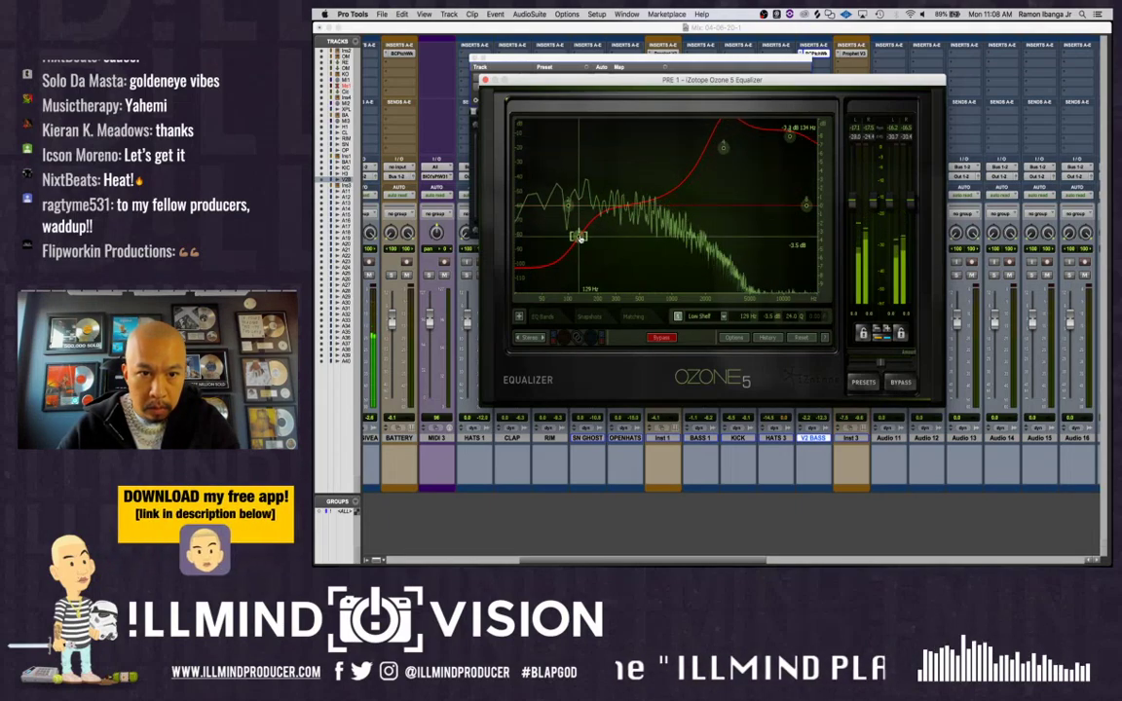
click(473, 58)
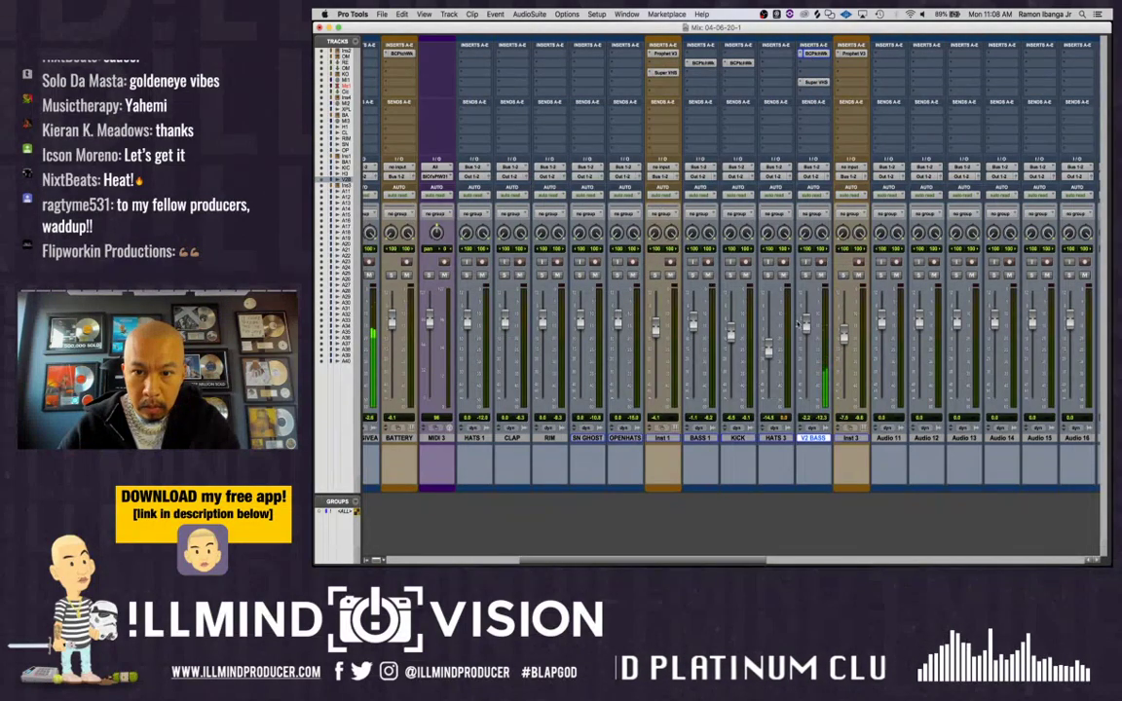
key(super+equal)
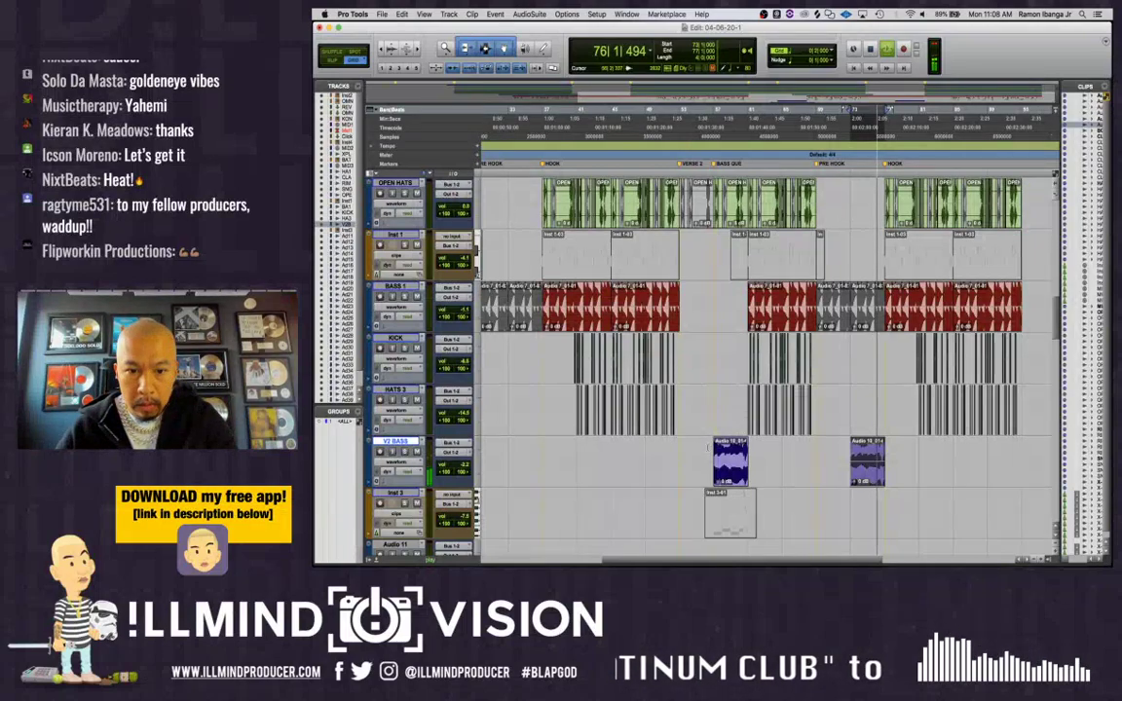
Replay the arrangement from bar 56 beat 3 to hear the equalized V2 BASS, and save the session
click(709, 447)
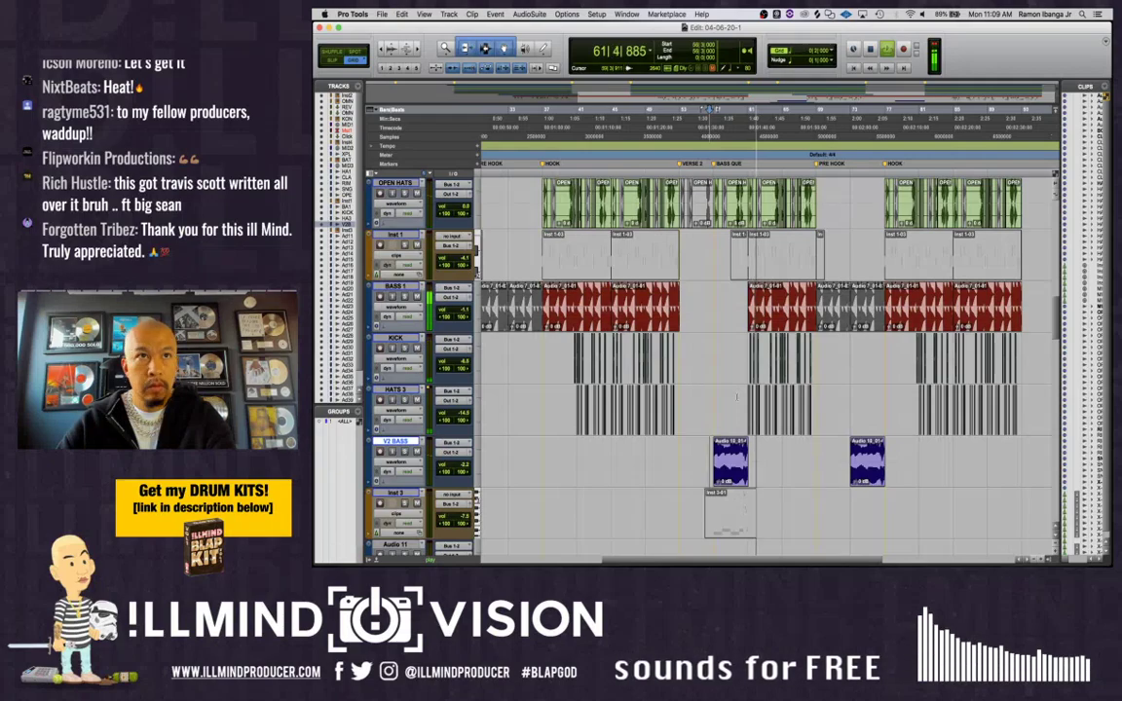
click(812, 448)
key(super+s)
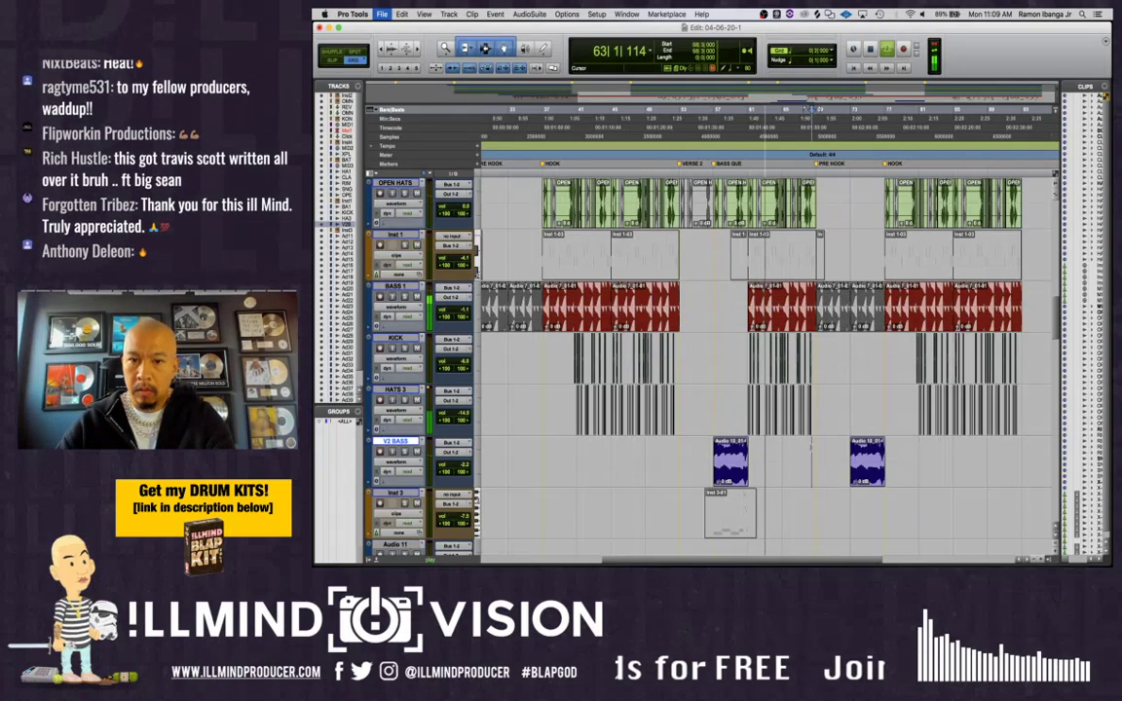
Select the pre hook and hook across all tracks from bar 69 to 93 and duplicate them to bar 93
scroll(812, 390, up, 8)
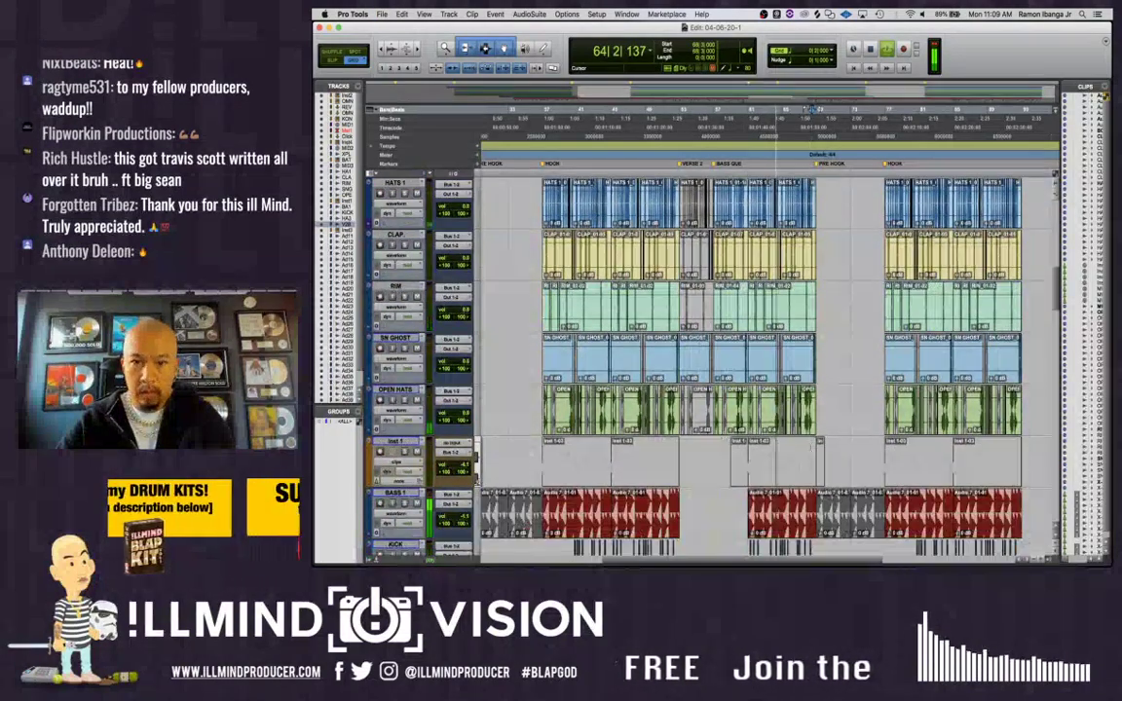
scroll(810, 447, down, 8)
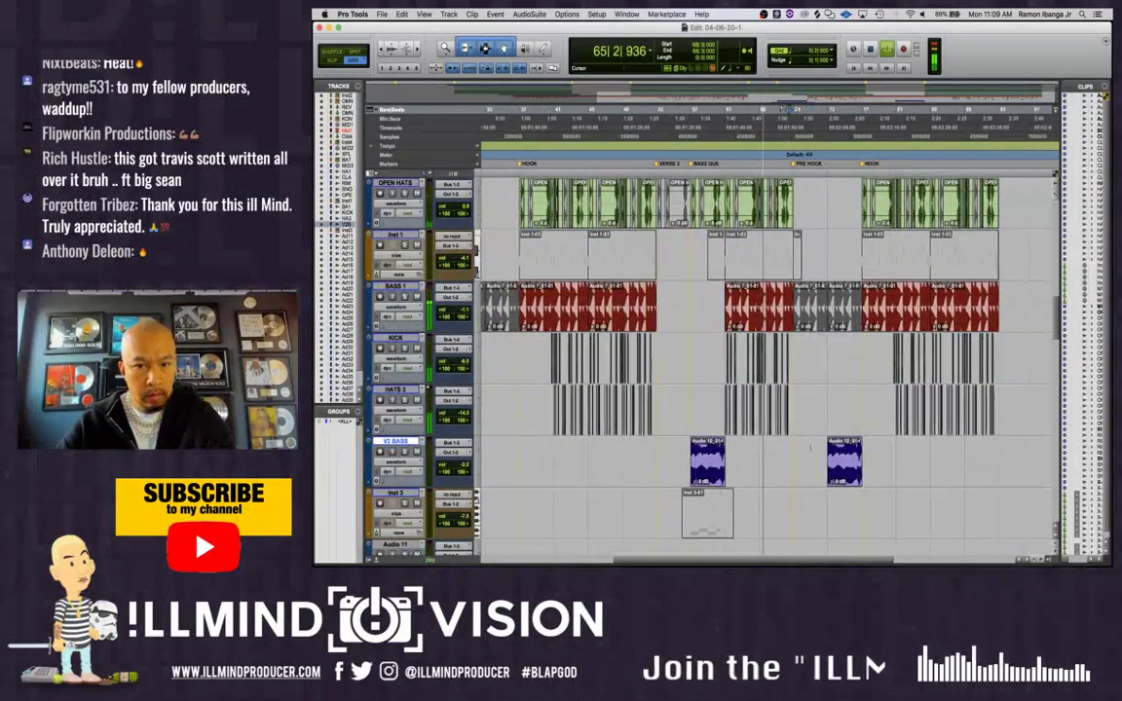
scroll(811, 448, right, 5)
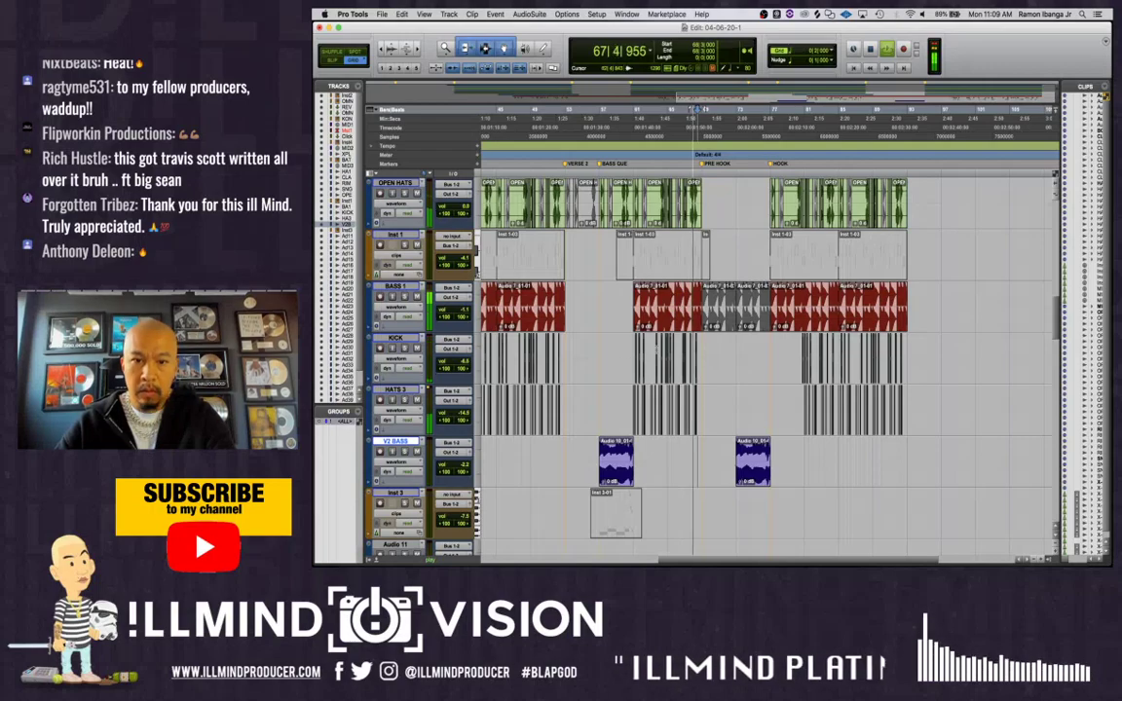
drag(702, 353, 896, 351)
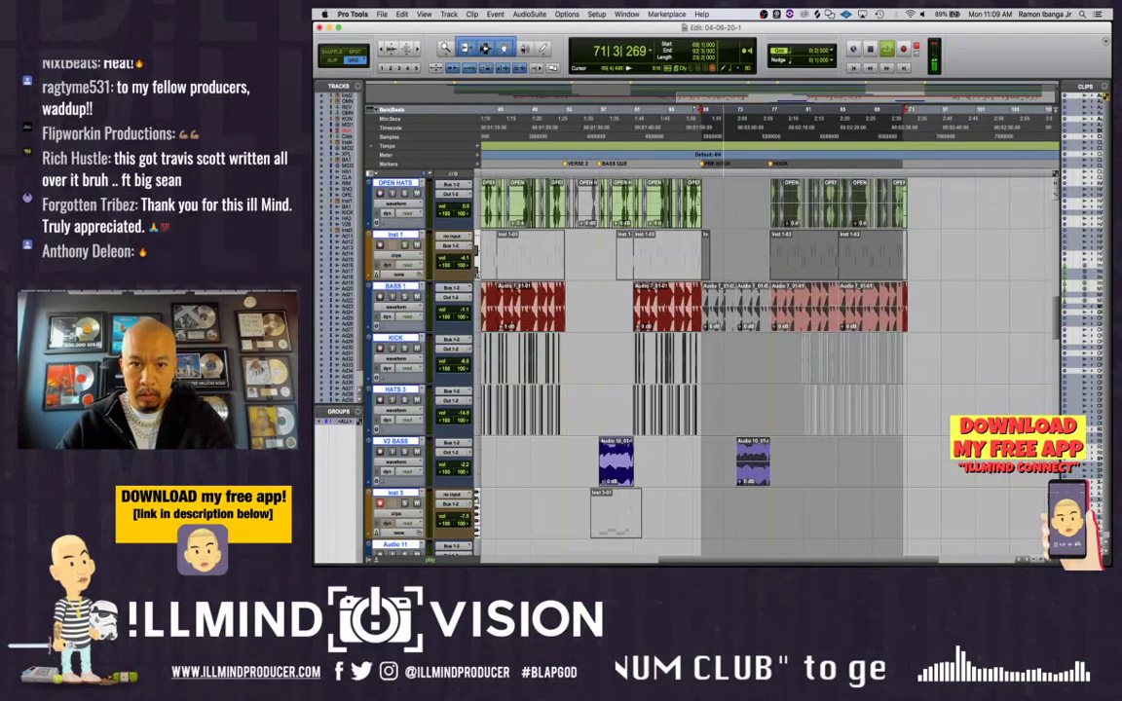
drag(701, 352, 894, 352)
drag(898, 198, 905, 197)
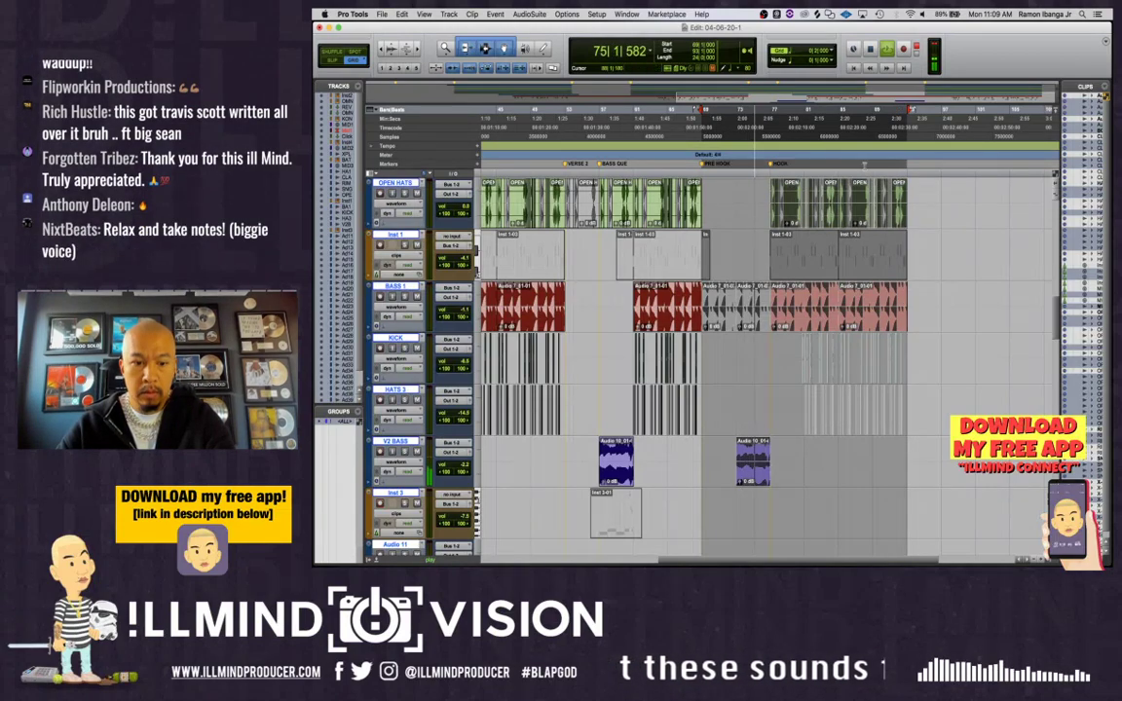
key(super+d)
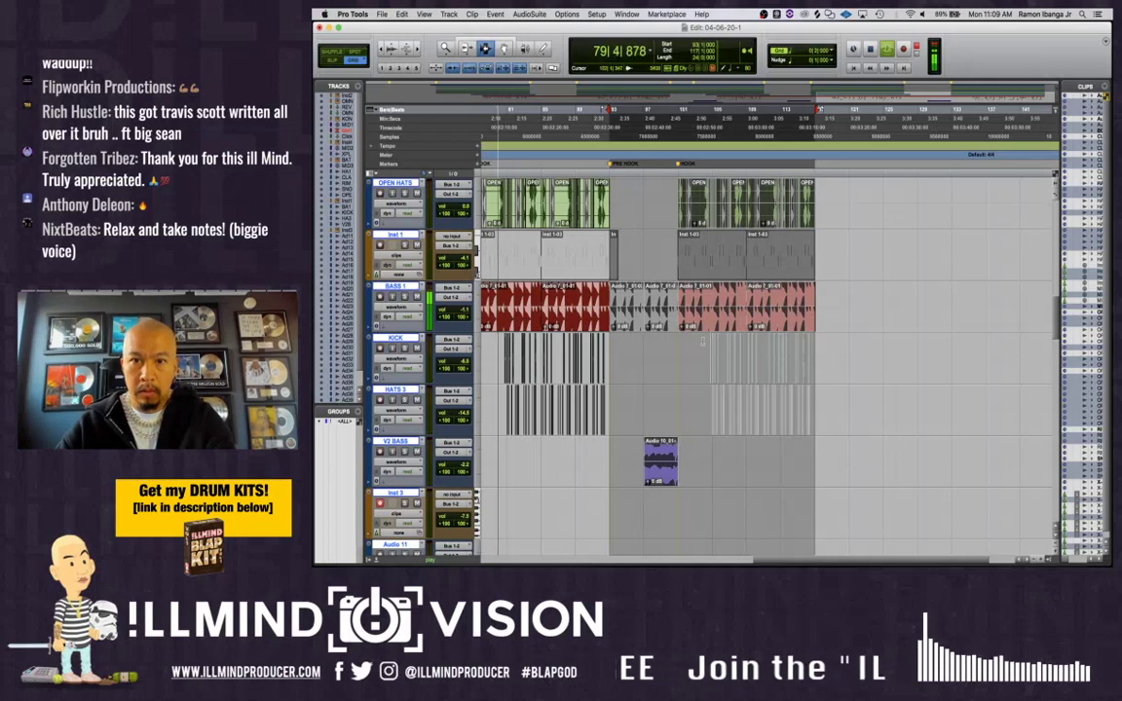
Copy the opening XPLOSIVEABAZ clips to bar 117 and consolidate them into one clip ending at bar 125
scroll(702, 340, up, 10)
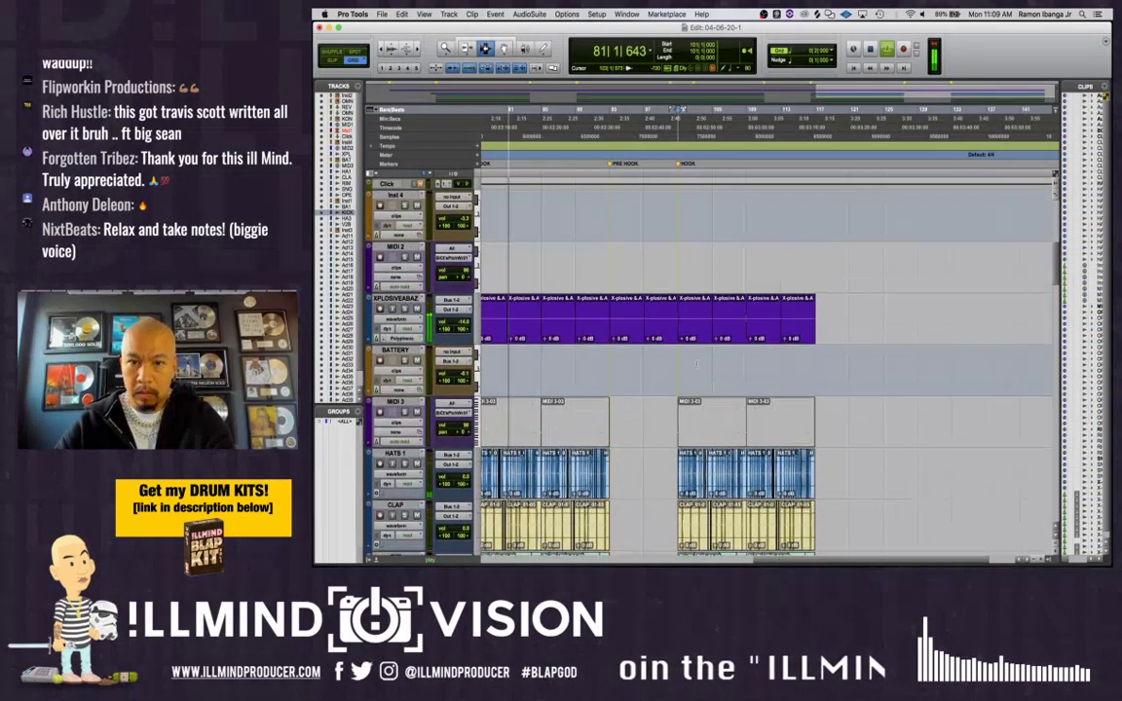
scroll(747, 373, left, 10)
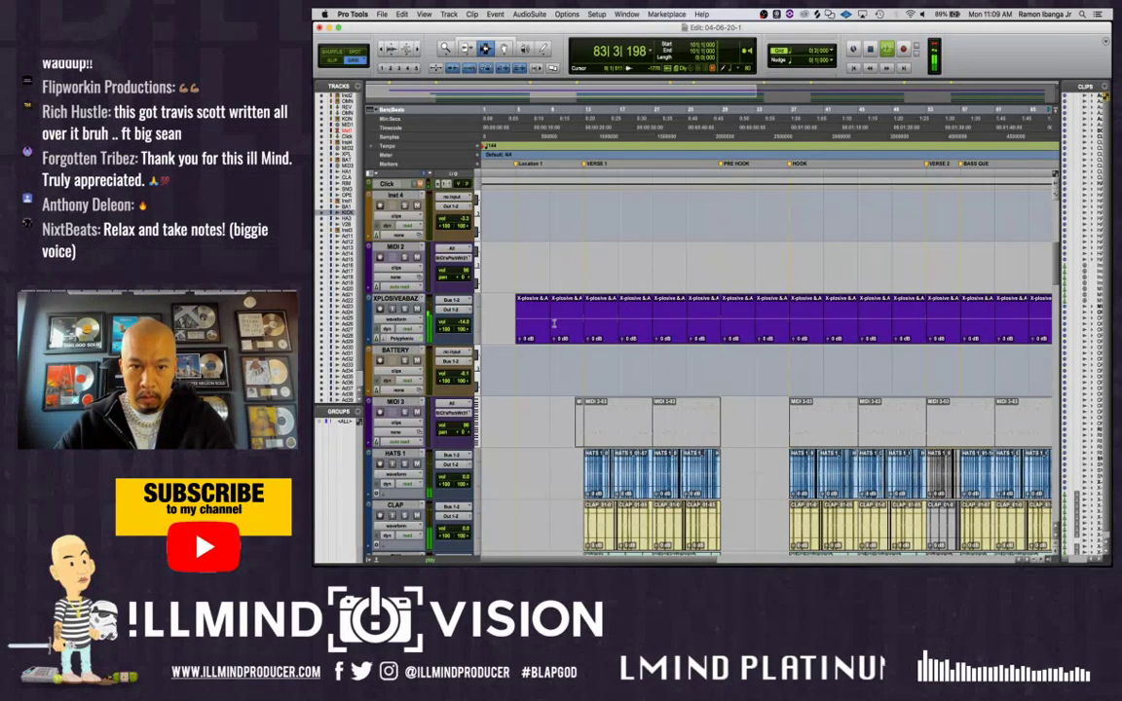
double_click(560, 324)
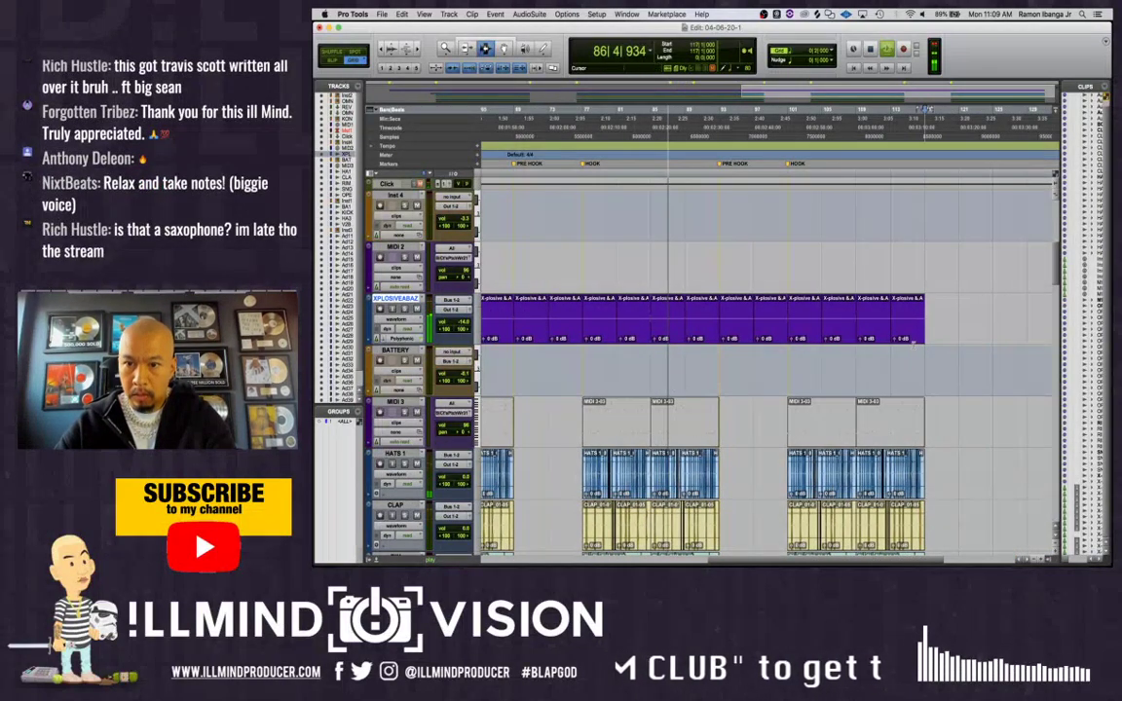
shift+double_click(758, 335)
key(alt+shift+3)
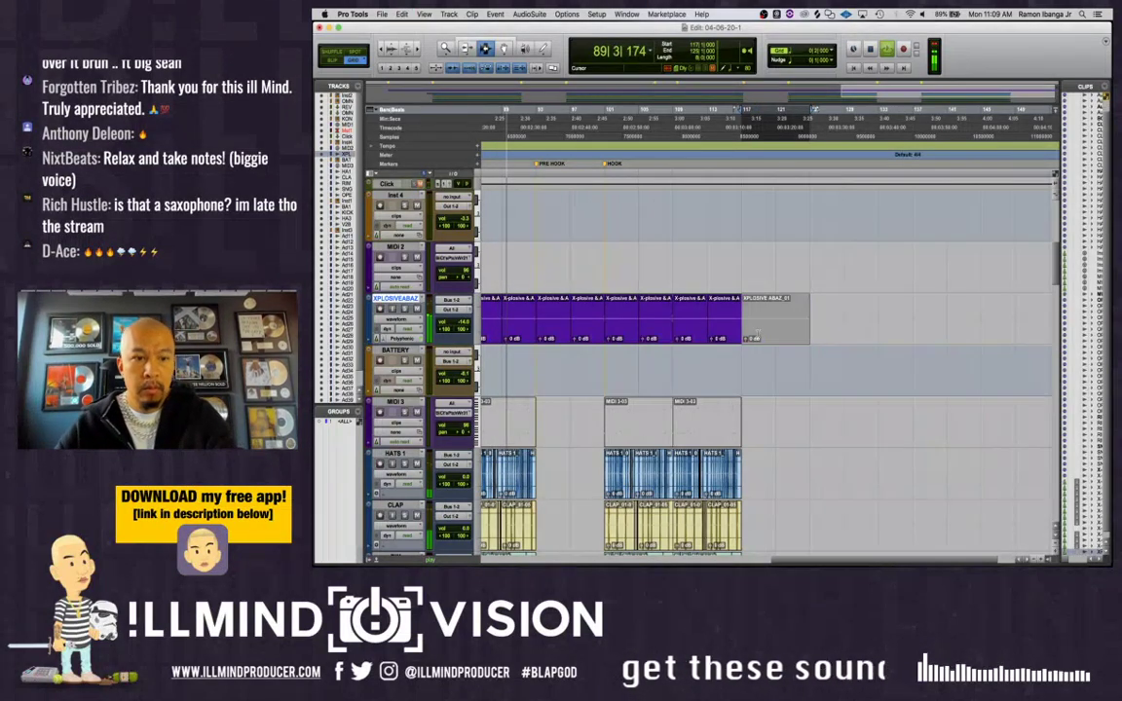
Add a standard equal-gain fade-out to the consolidated XPLOSIVEABAZ clip, from near the end of bar 117 to bar 125
click(772, 329)
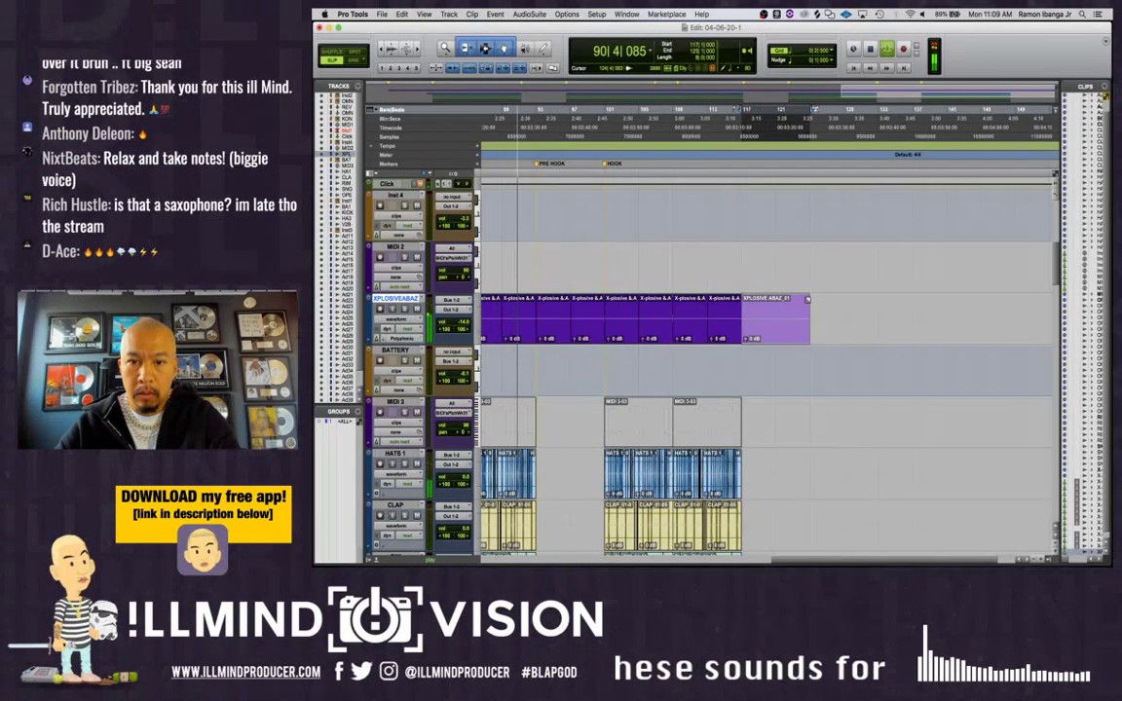
drag(807, 300, 757, 303)
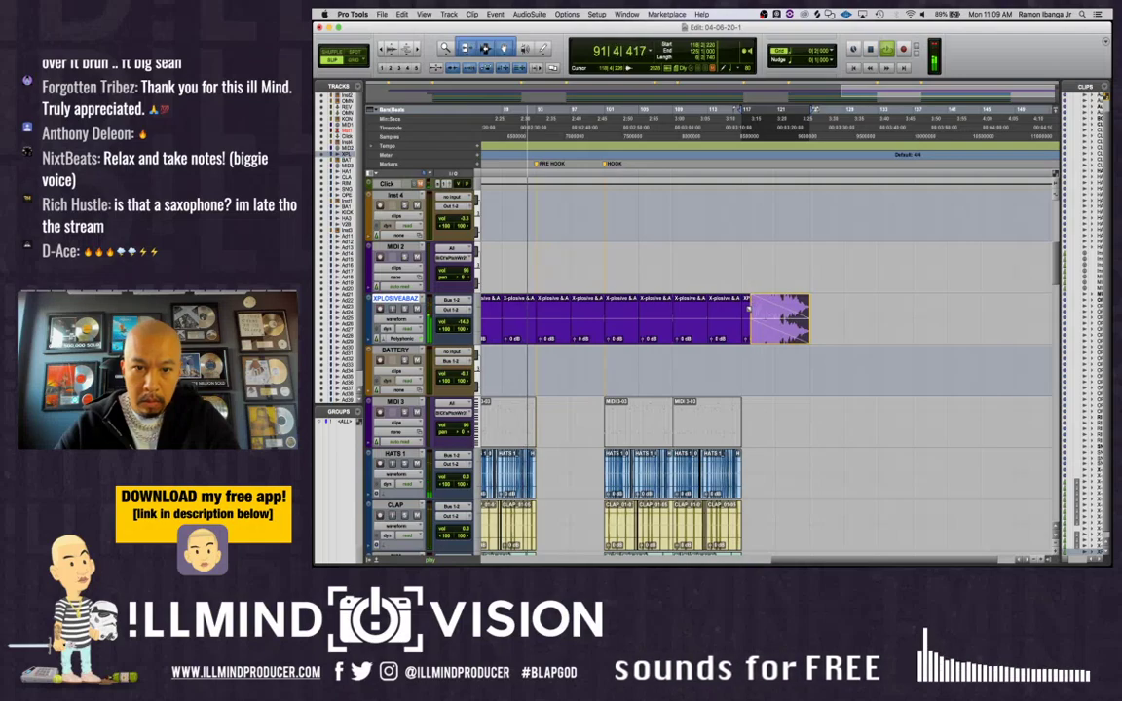
key(super+f)
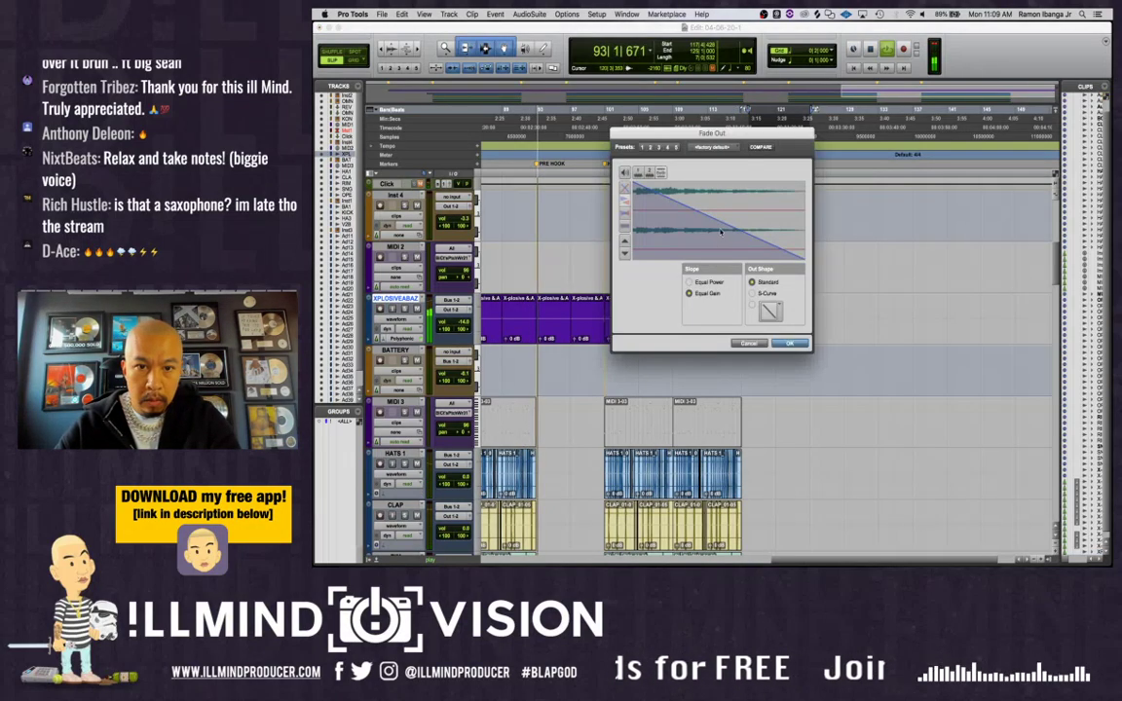
click(786, 345)
Activate the Selector tool and place the cursor at bar 96 beat 3 on HATS 3 while listening into the last hook
scroll(682, 370, down, 10)
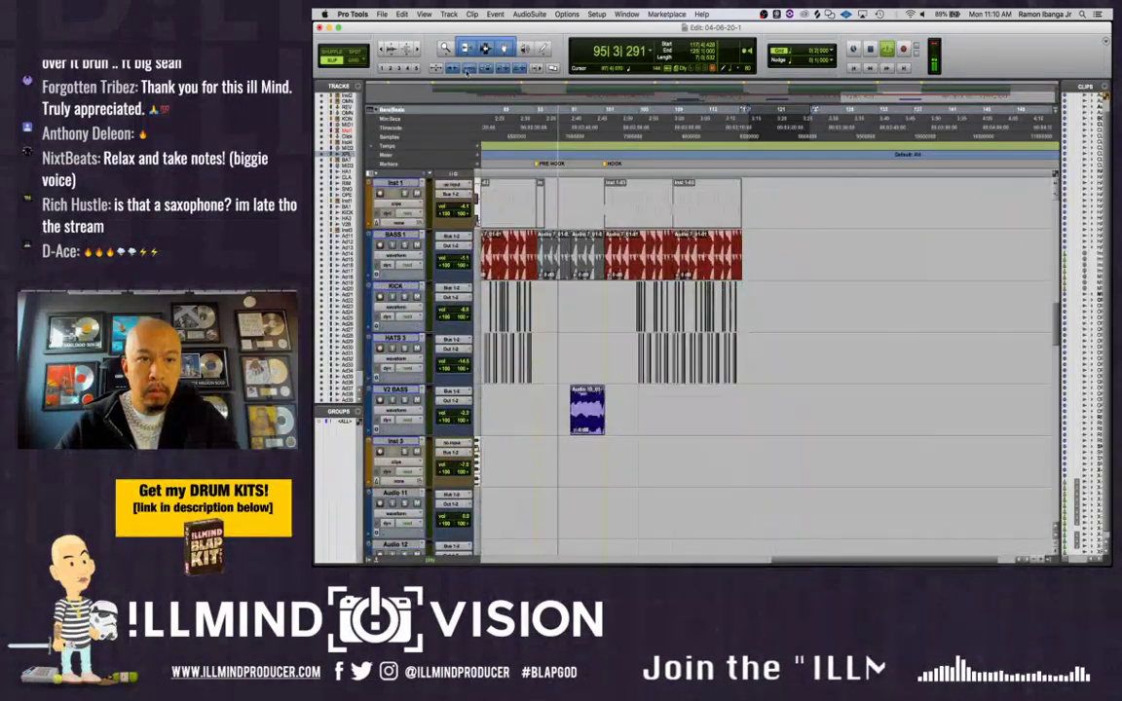
click(484, 48)
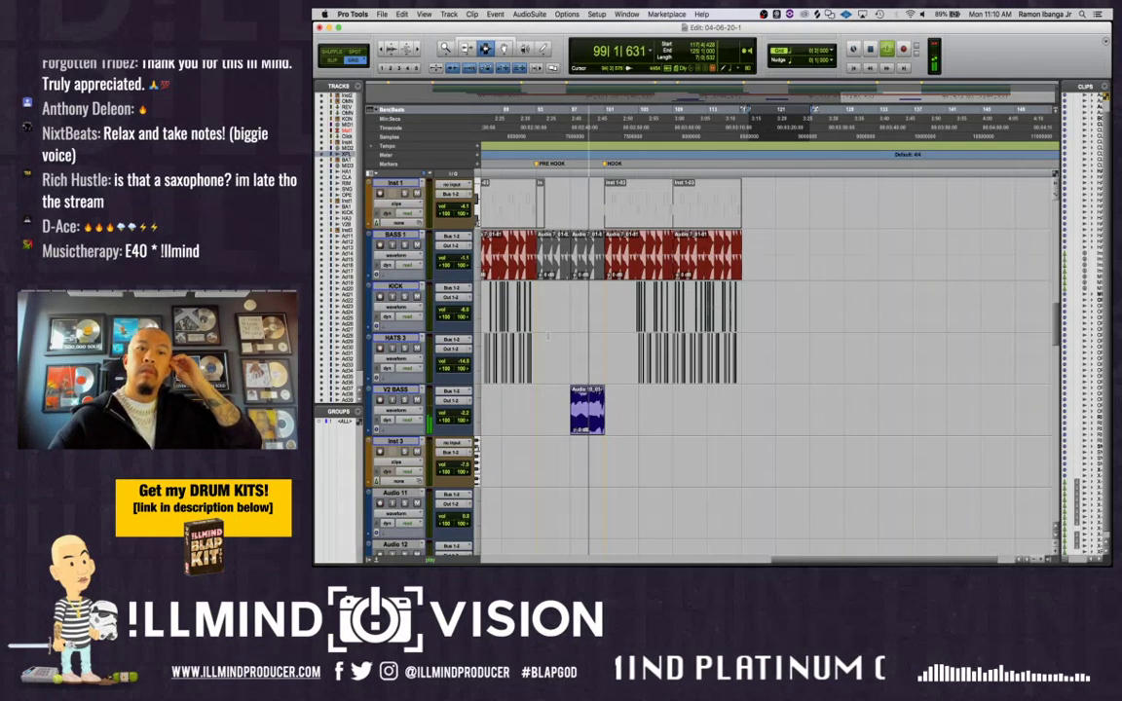
click(566, 340)
key(r)
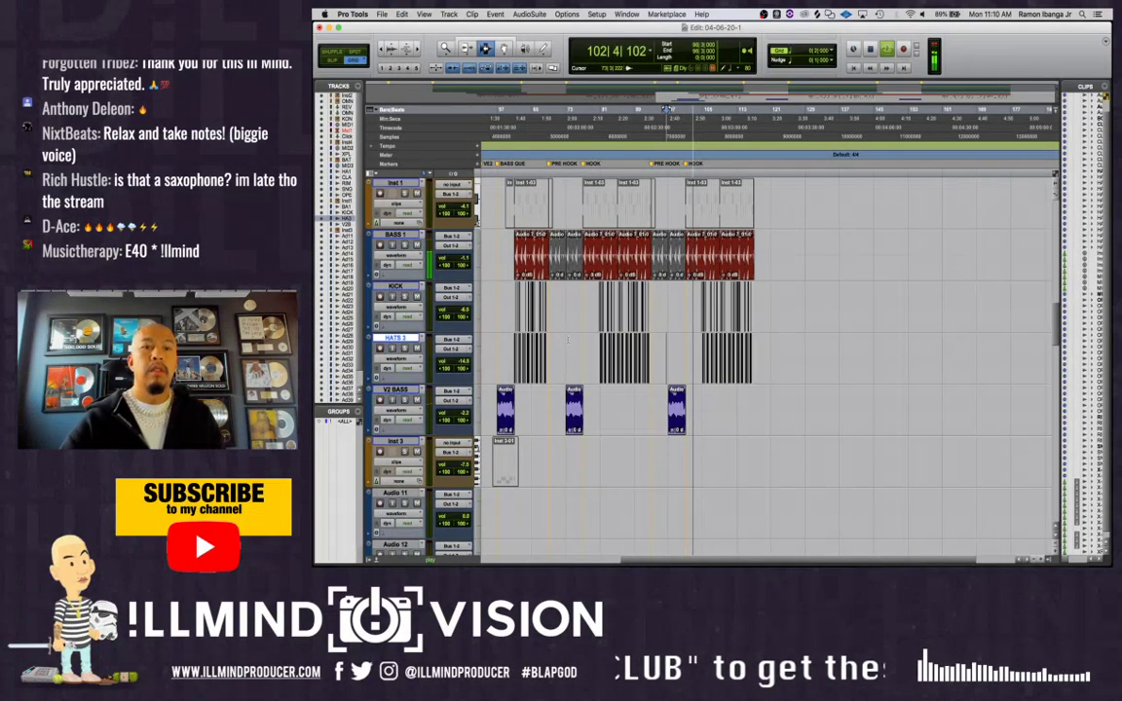
Return to the session start, place the cursor at bar 22 beat 3 on XPLOSIVEABAZ and save the session
key(Return)
scroll(568, 340, up, 10)
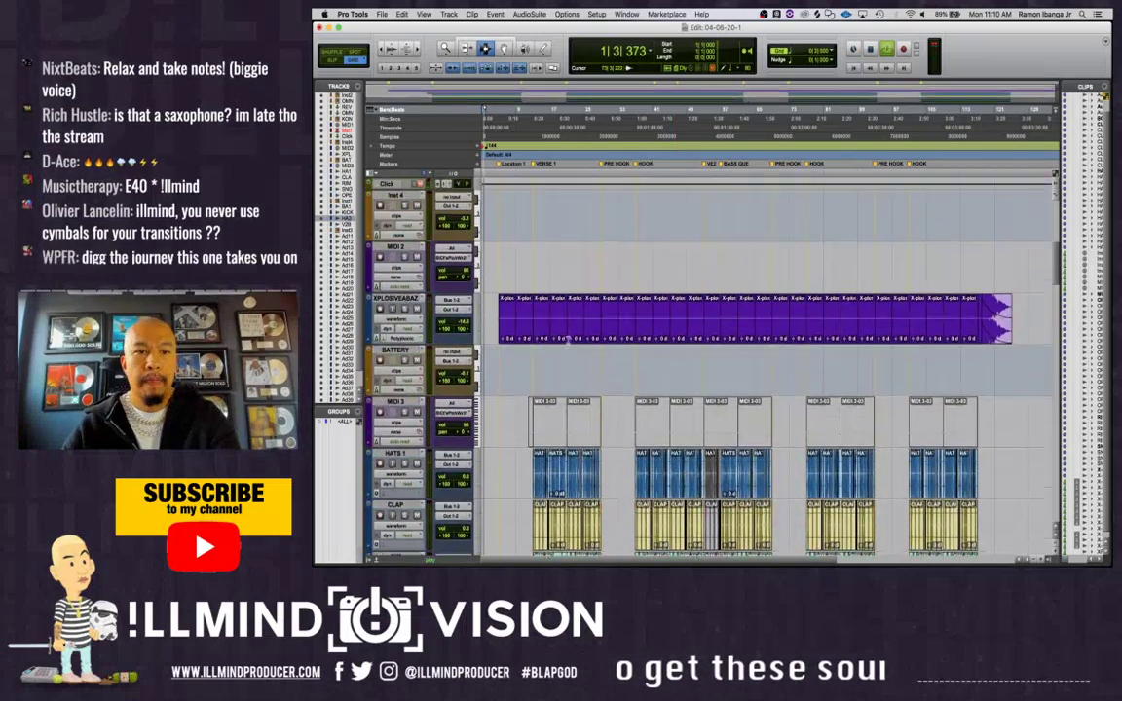
scroll(567, 339, up, 2)
click(574, 385)
key(super+s)
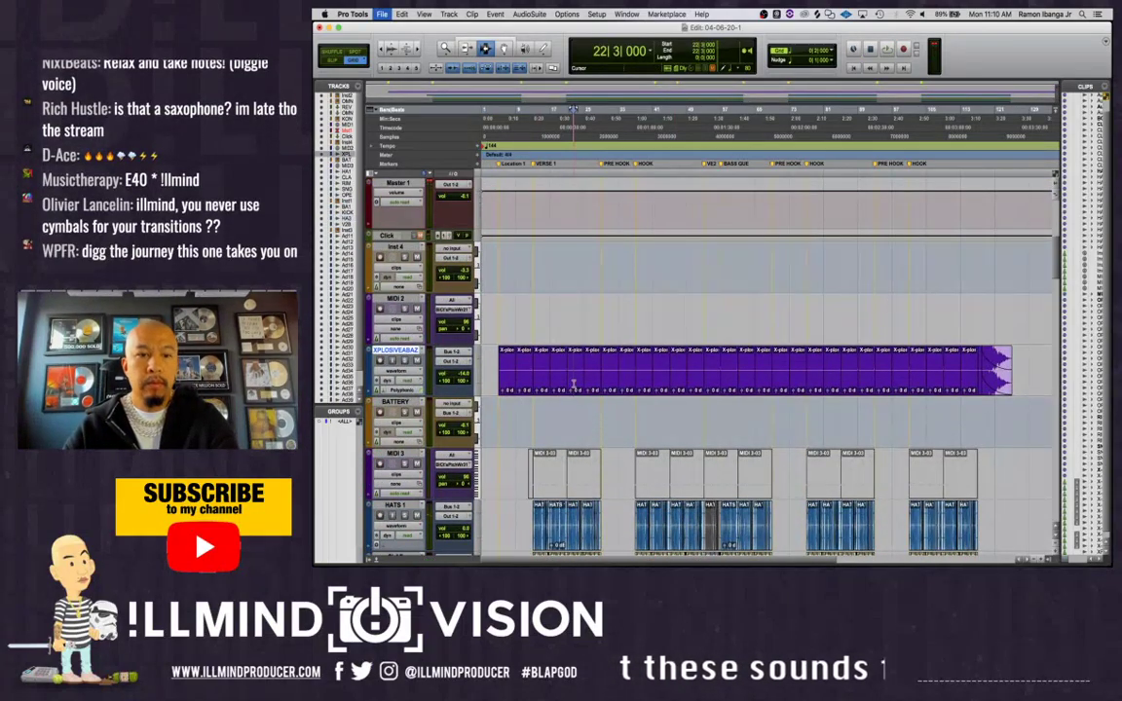
Import ILLMIND DROP EAGLE.mp3 onto the empty Audio 11 track, starting at bar 12 beat 3
key(super+a)
key(space)
key(t)
key(t)
scroll(630, 421, down, 5)
scroll(630, 422, down, 10)
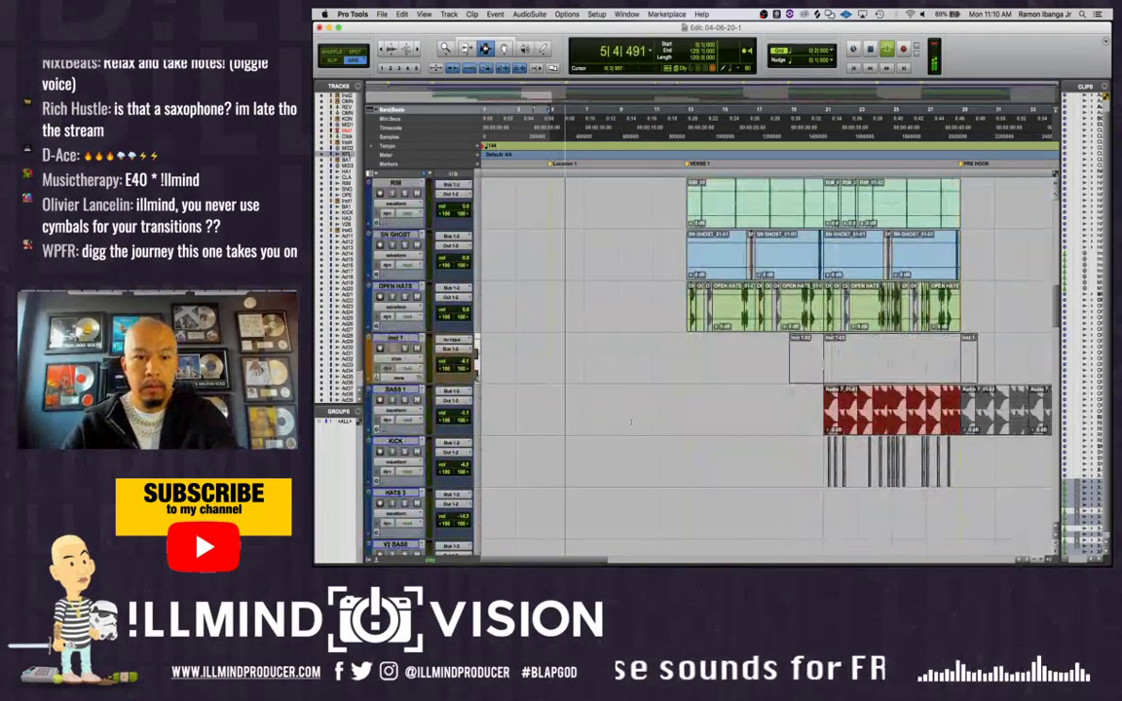
scroll(524, 379, up, 2)
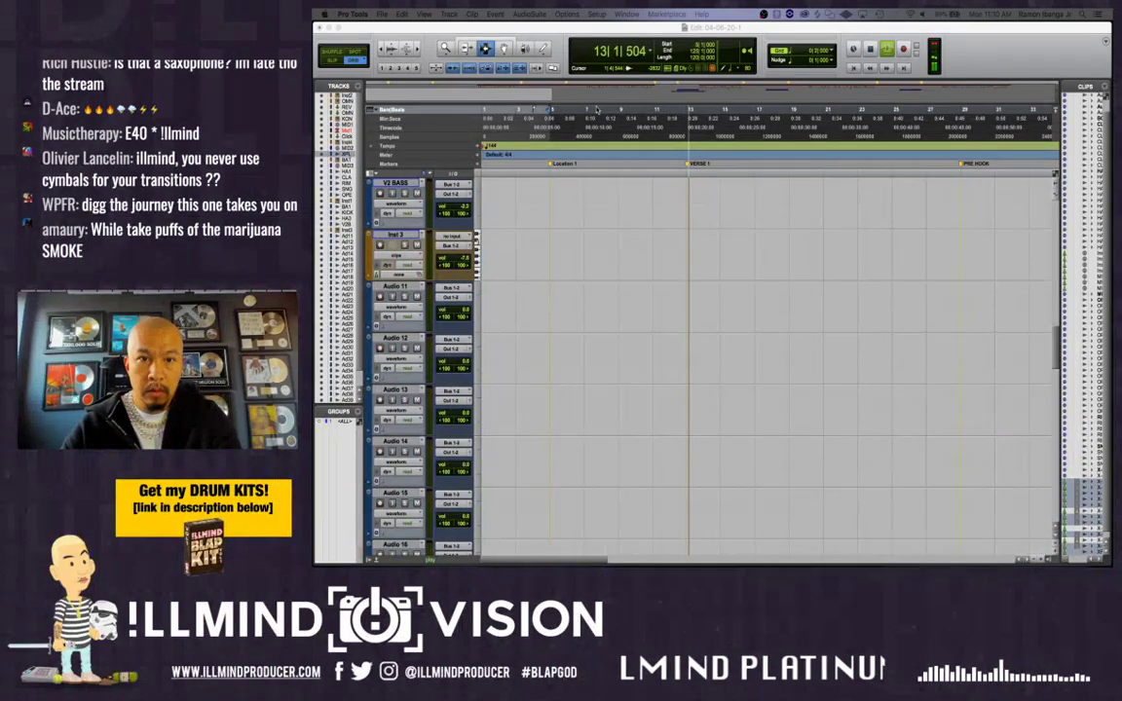
key(space)
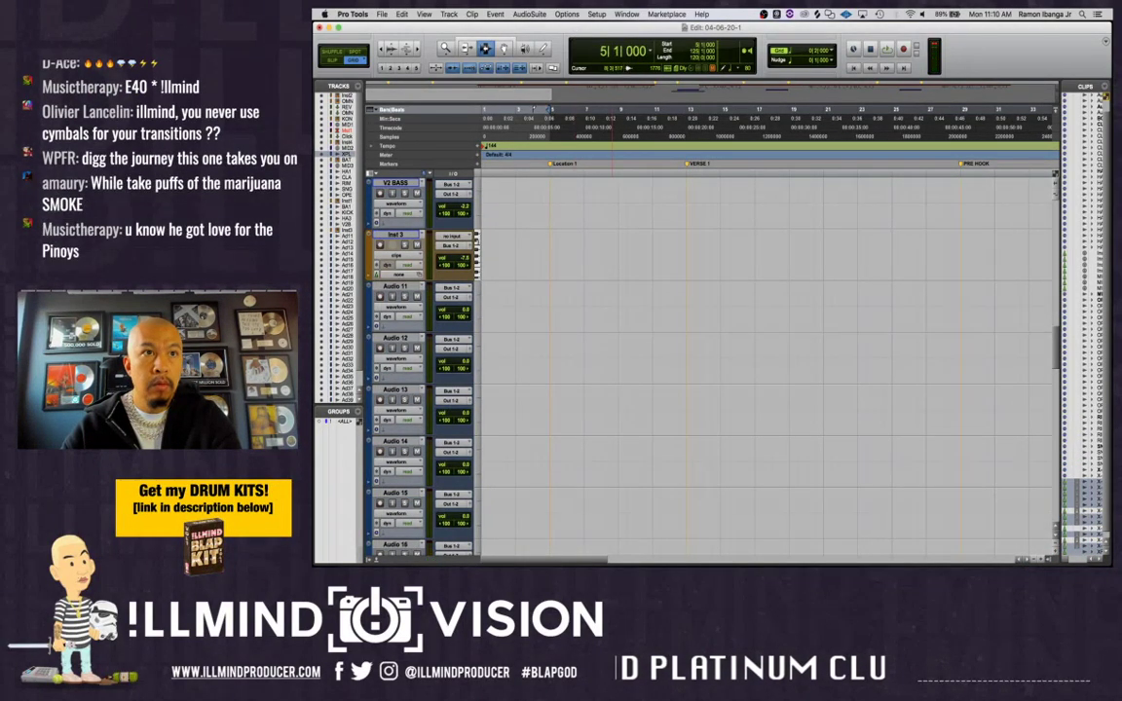
drag(531, 146, 594, 255)
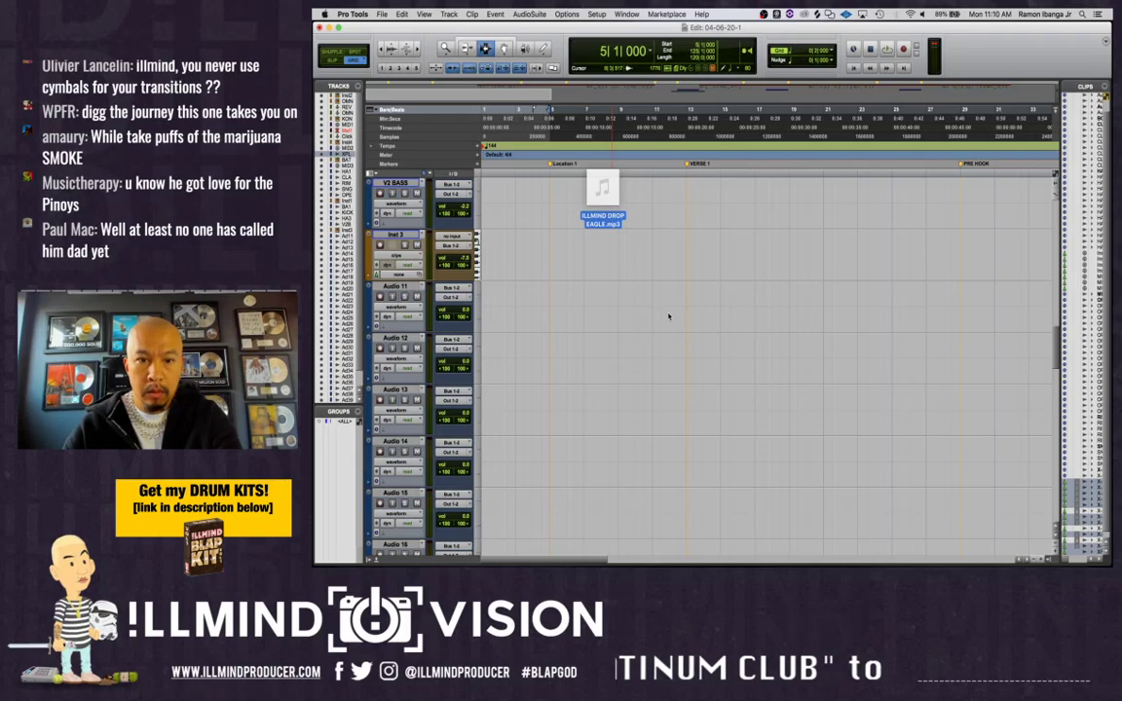
drag(677, 313, 548, 302)
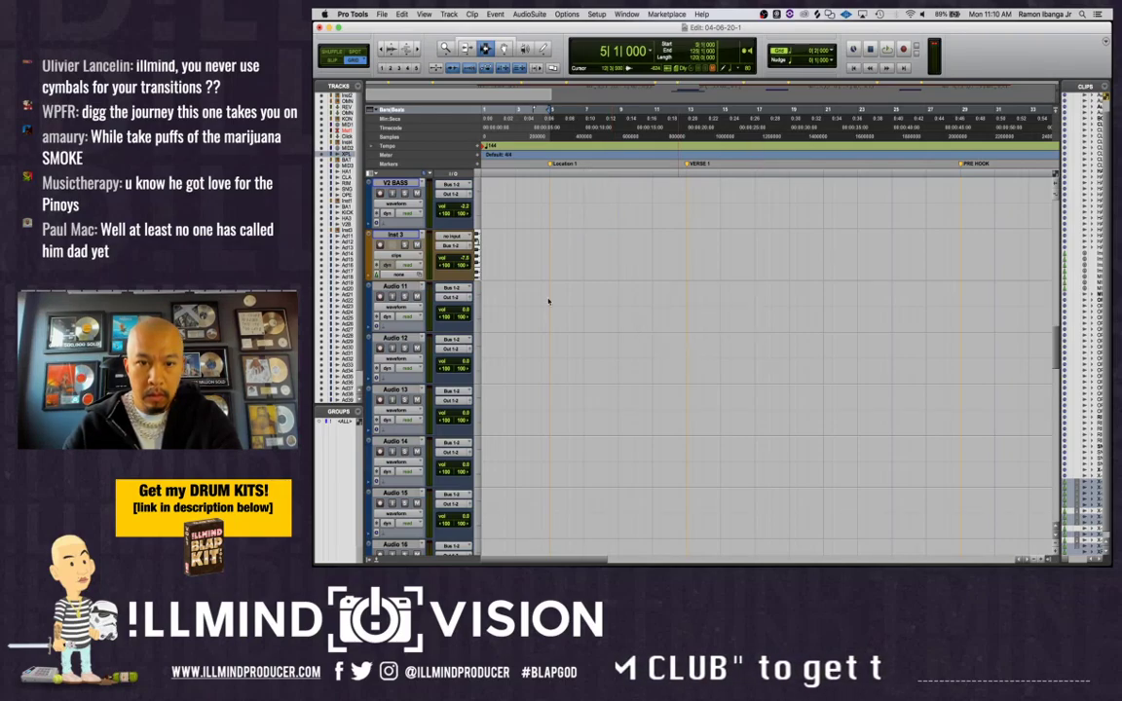
Rename the Audio 11 track as ILLMIND DROP
double_click(395, 287)
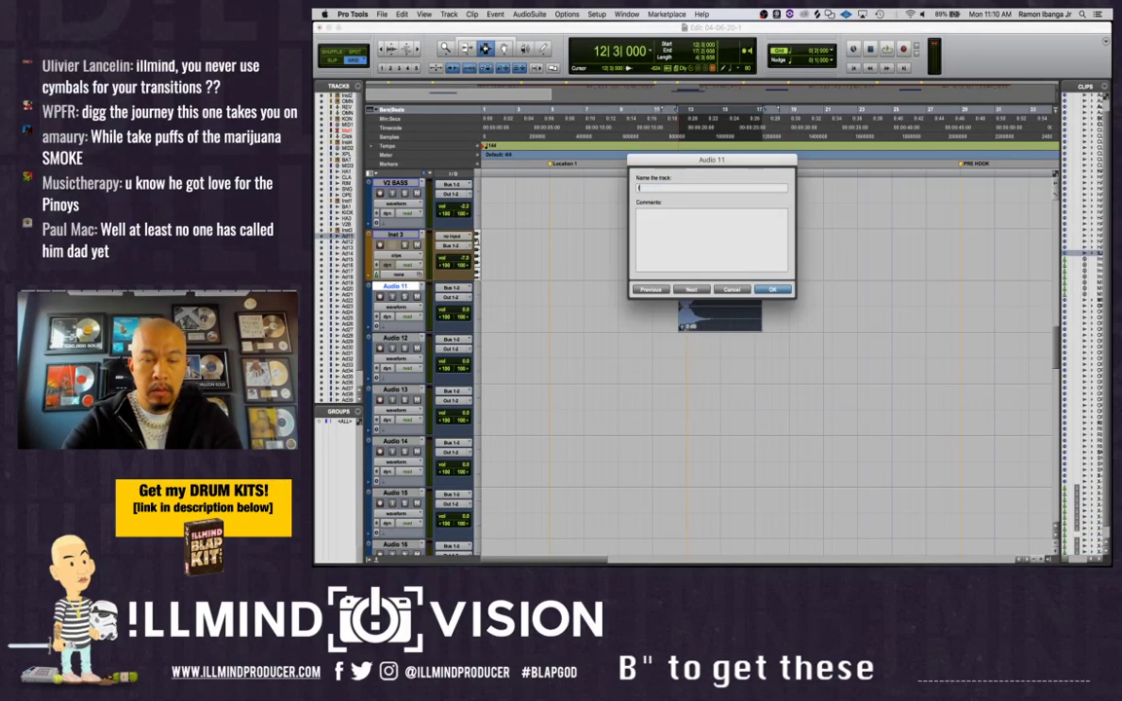
text(ILLMIND DROP)
key(Return)
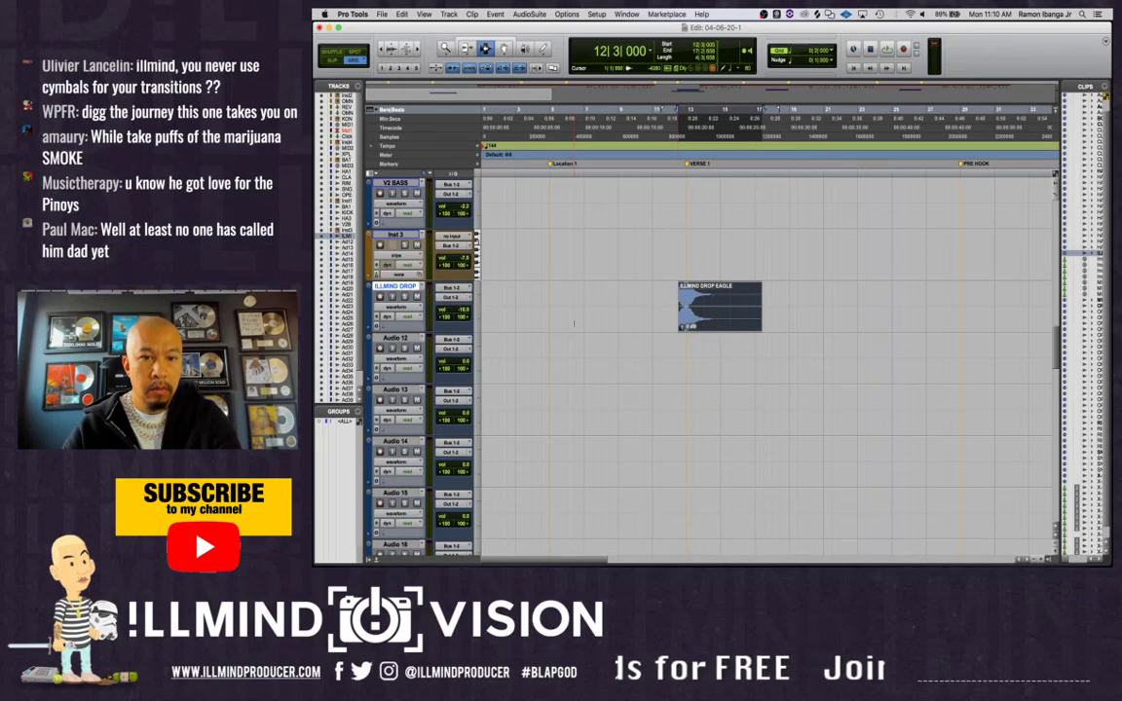
Play the intro into verse 1 from bar 5 while watching the channel levels in the mixer
scroll(631, 350, up, 10)
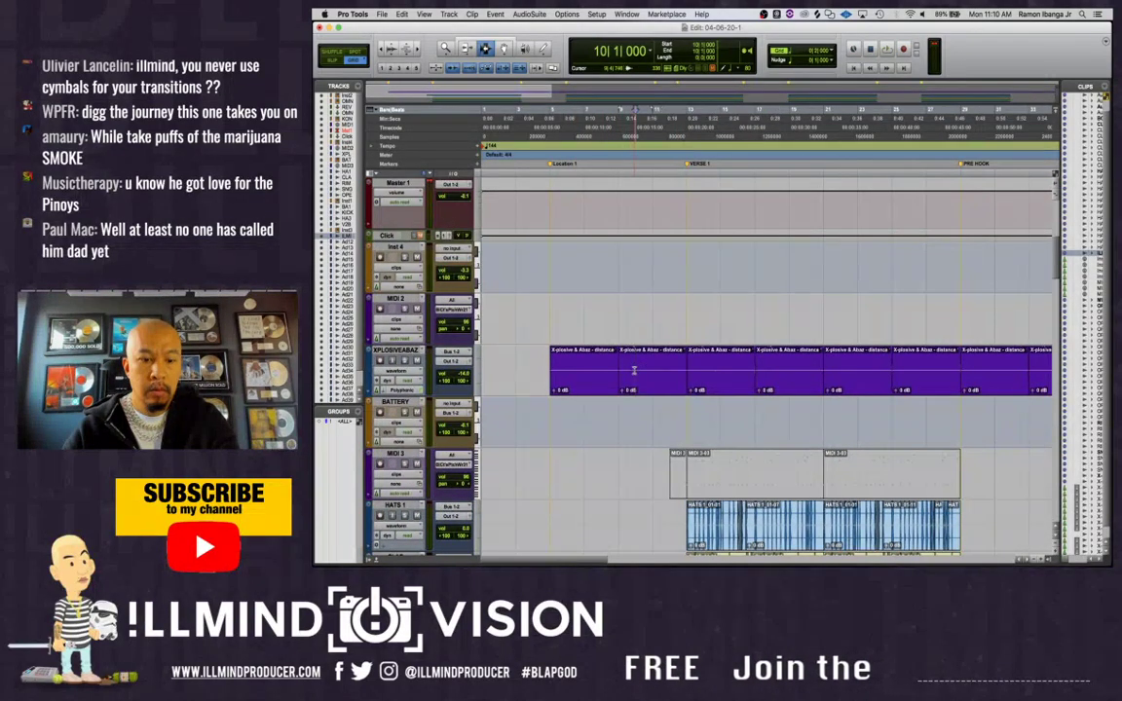
key(super+equal)
scroll(766, 380, left, 10)
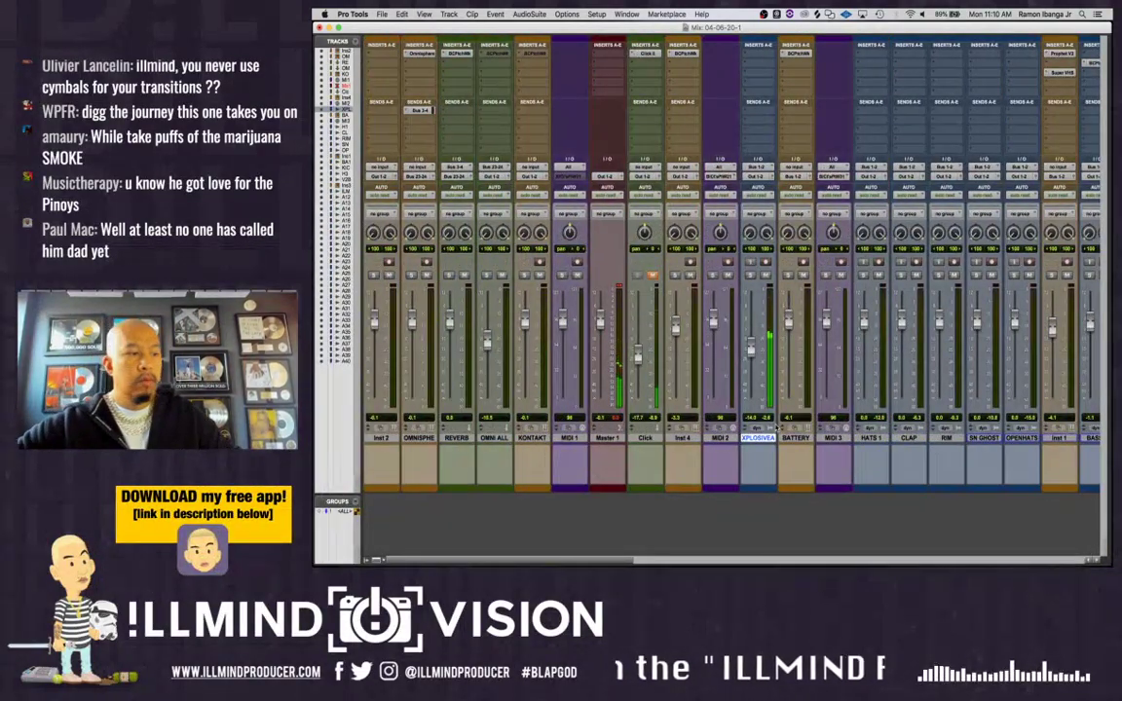
key(XF86AudioLowerVolume)
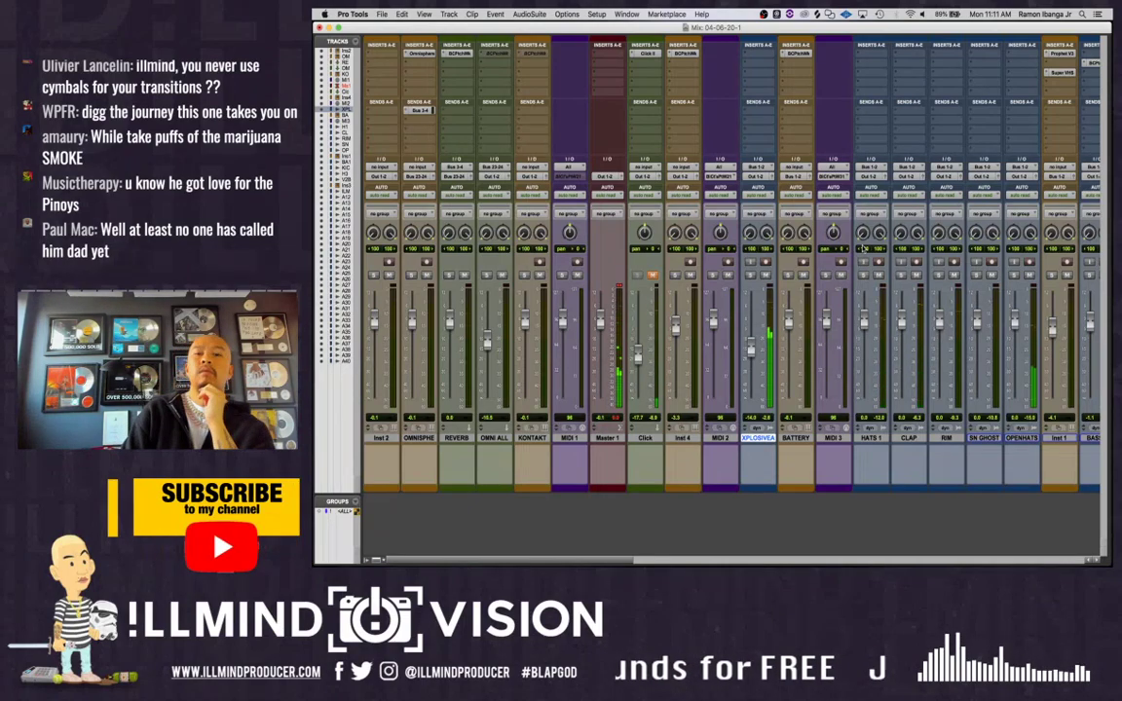
key(super+equal)
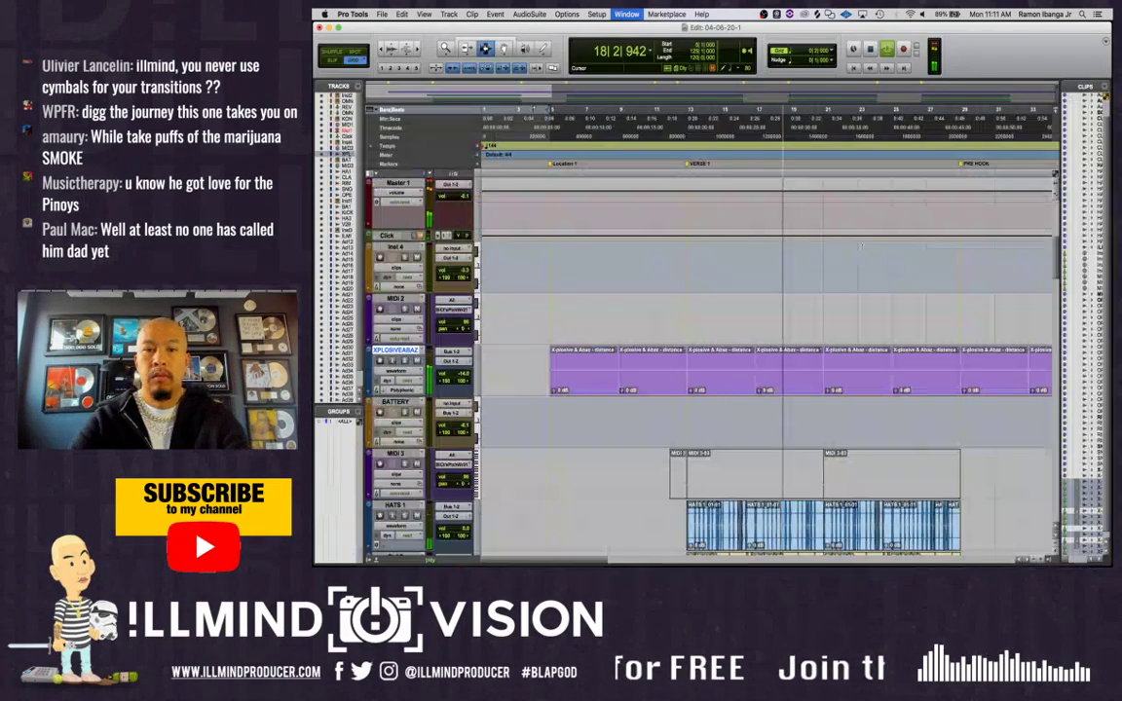
Cue playback at bar 45 and insert the multichannel T-RackS One plug-in on the Master 1 channel
scroll(711, 360, down, 15)
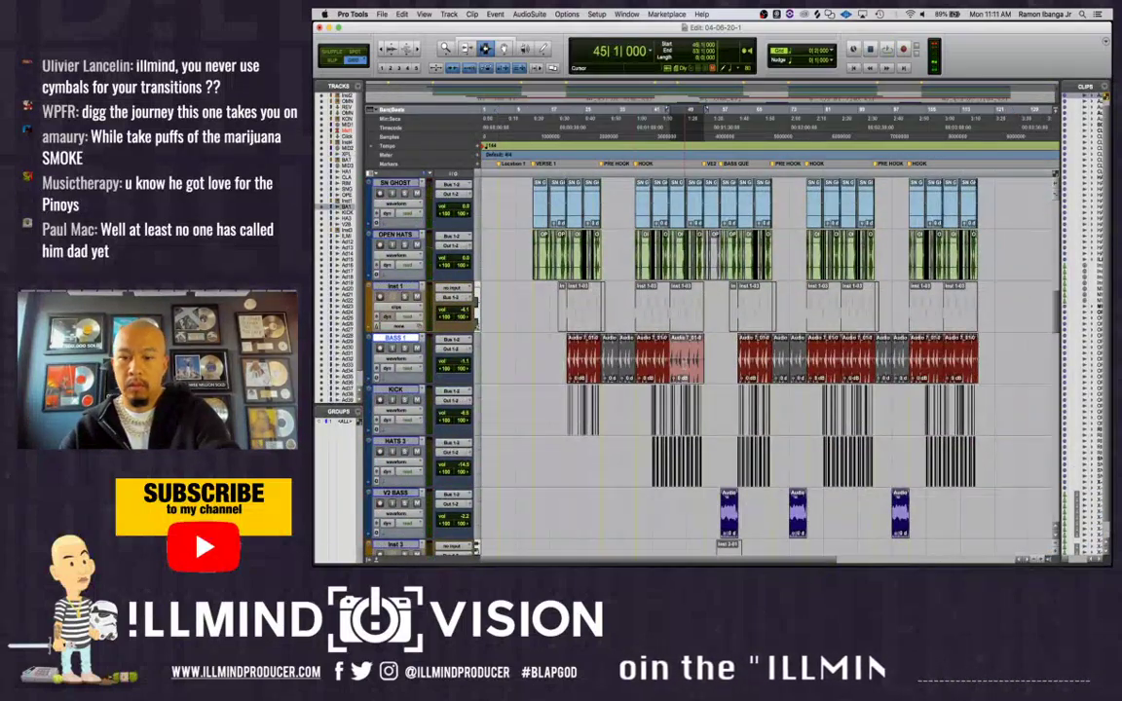
key(super+equal)
key(XF86AudioRaiseVolume)
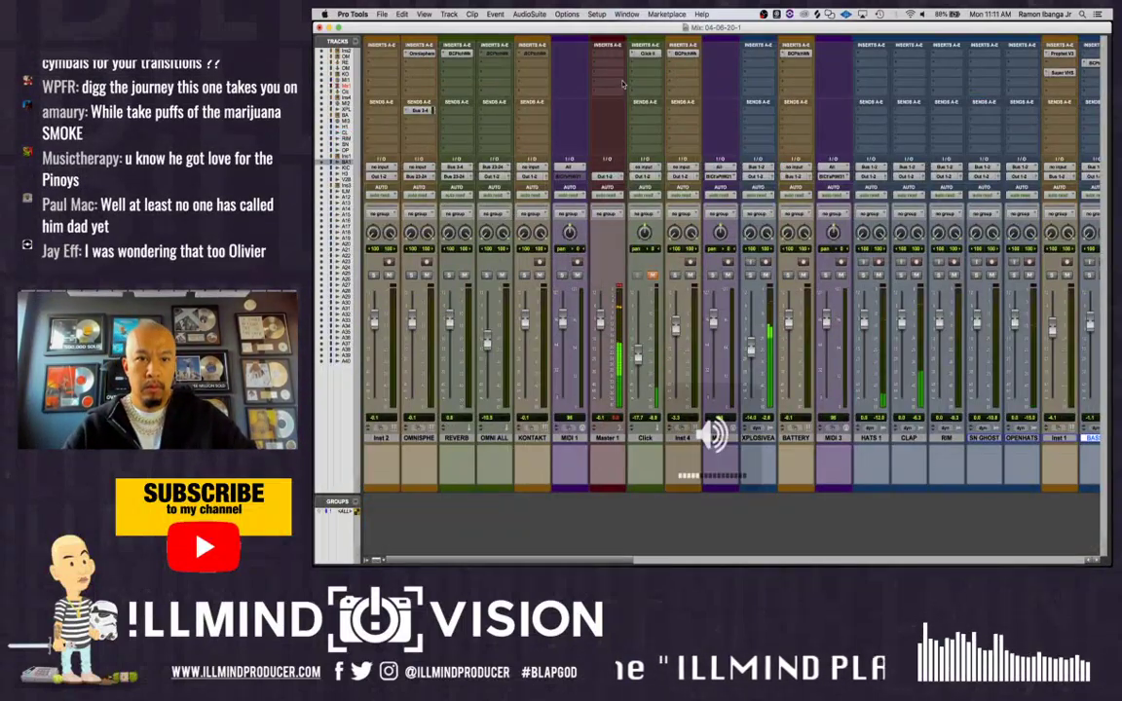
click(608, 75)
mouse_move(629, 99)
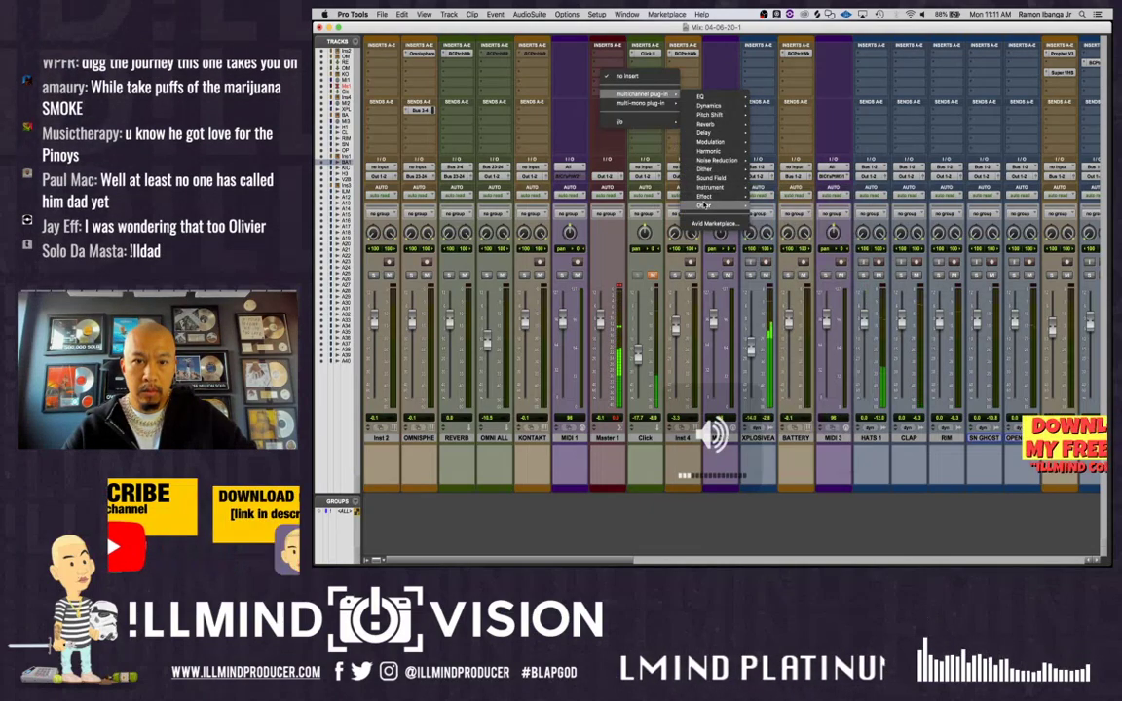
mouse_move(704, 204)
click(809, 328)
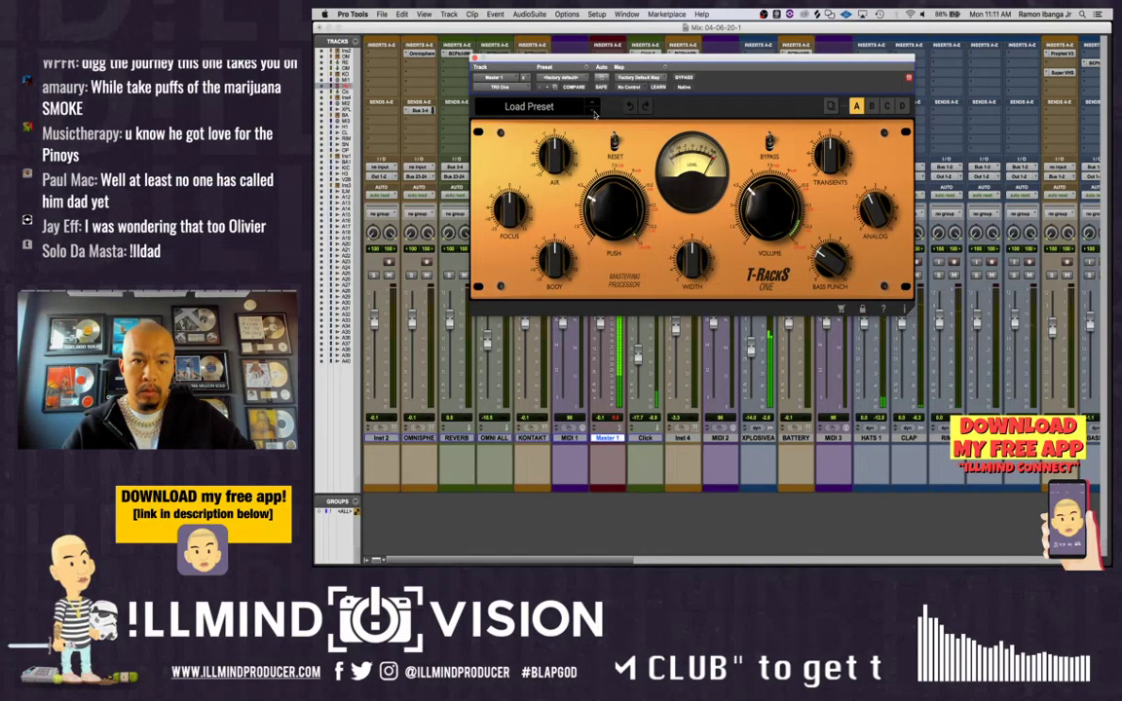
Load the Complete One preset in T-RackS One, turn its Volume down and close the plug-in window
click(593, 111)
click(593, 111)
drag(559, 64, 764, 62)
key(XF86AudioLowerVolume)
scroll(587, 211, right, 2)
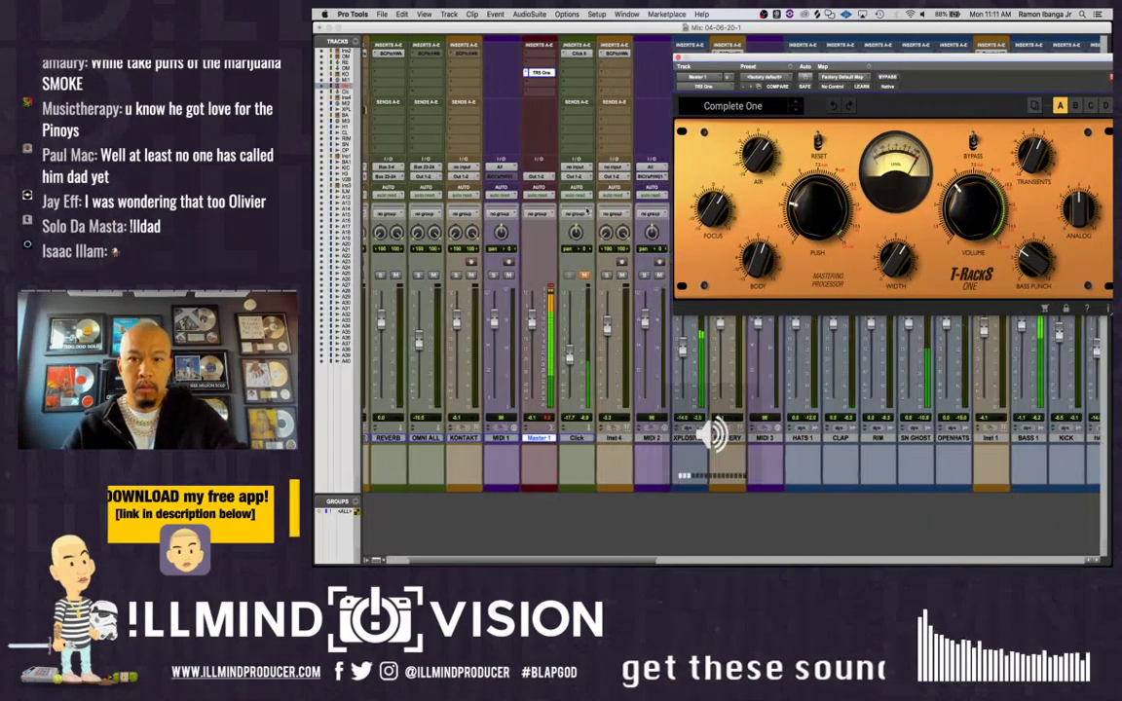
scroll(587, 212, right, 2)
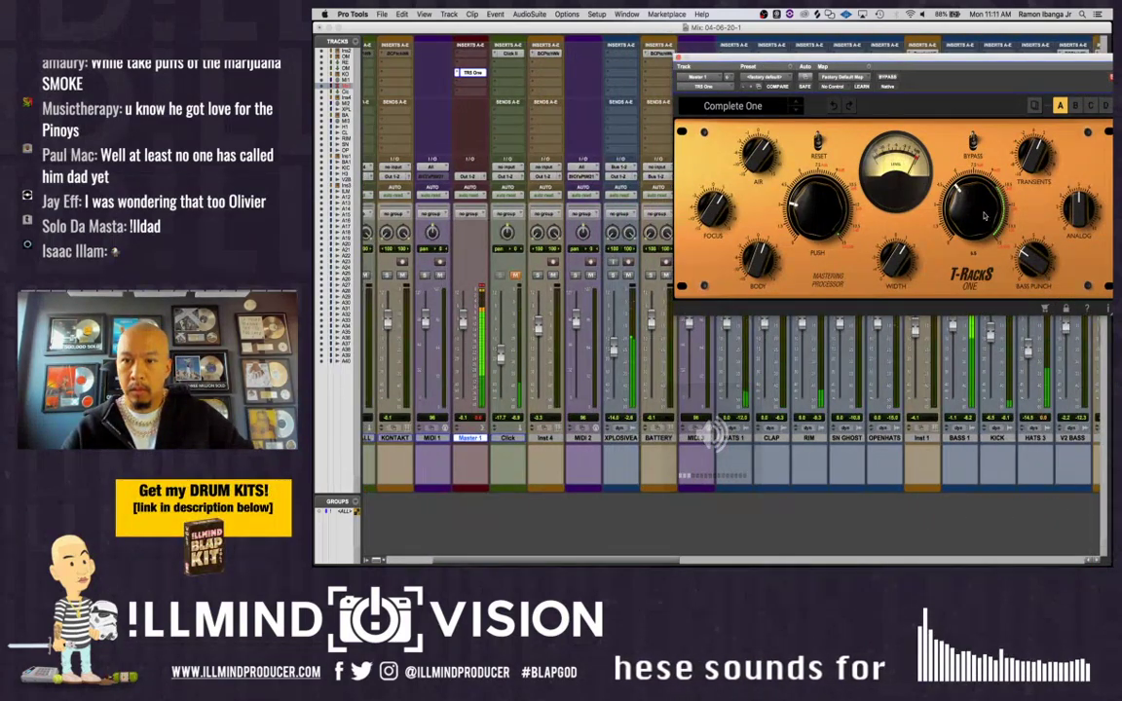
drag(984, 216, 979, 244)
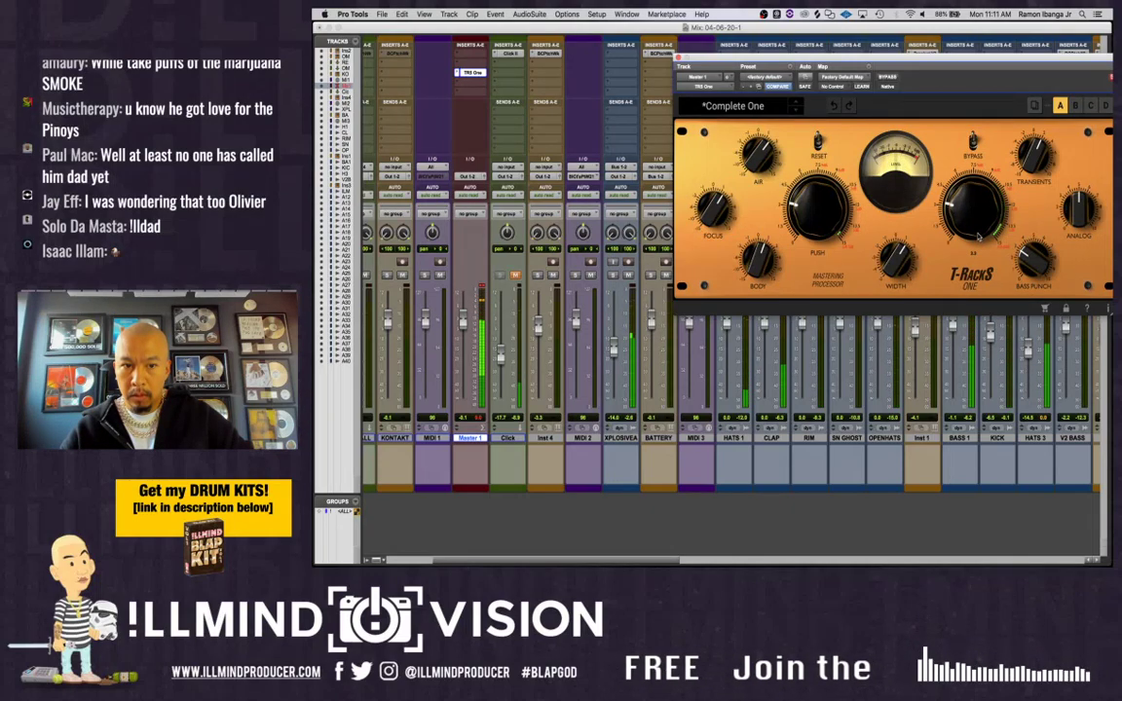
click(679, 59)
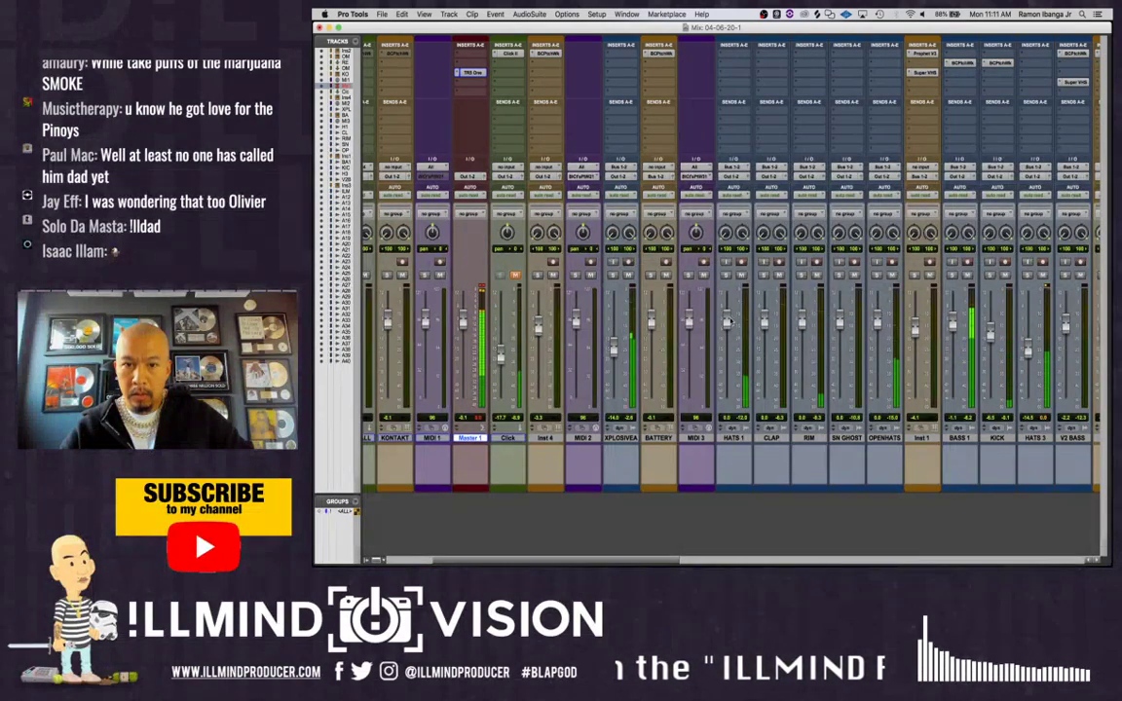
Lower the HATS 1 fader to -1.7 dB and slightly reduce the OPEN HATS and HATS 3 levels while listening
drag(727, 321, 727, 327)
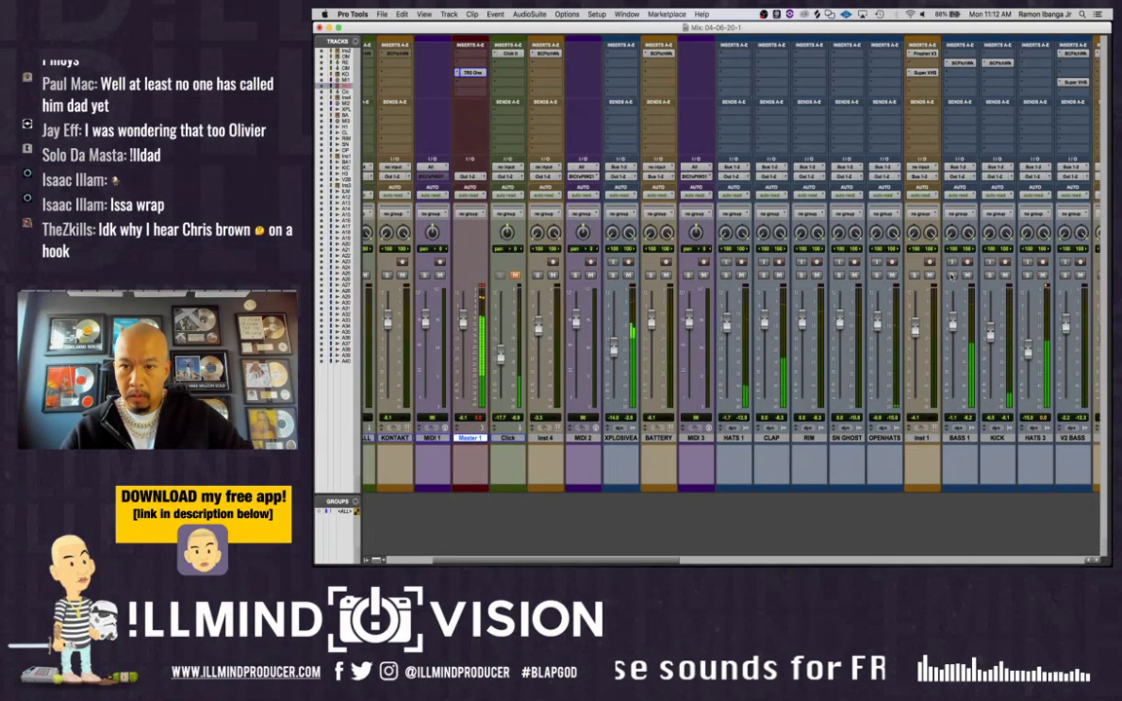
click(952, 277)
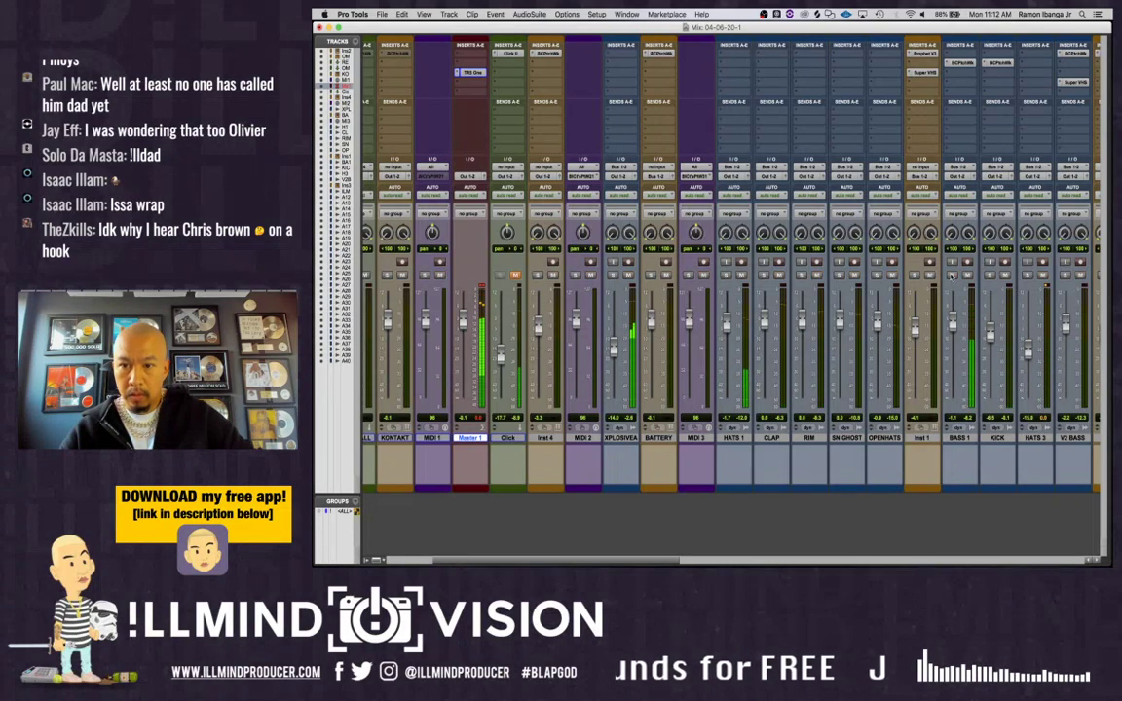
key(XF86AudioLowerVolume)
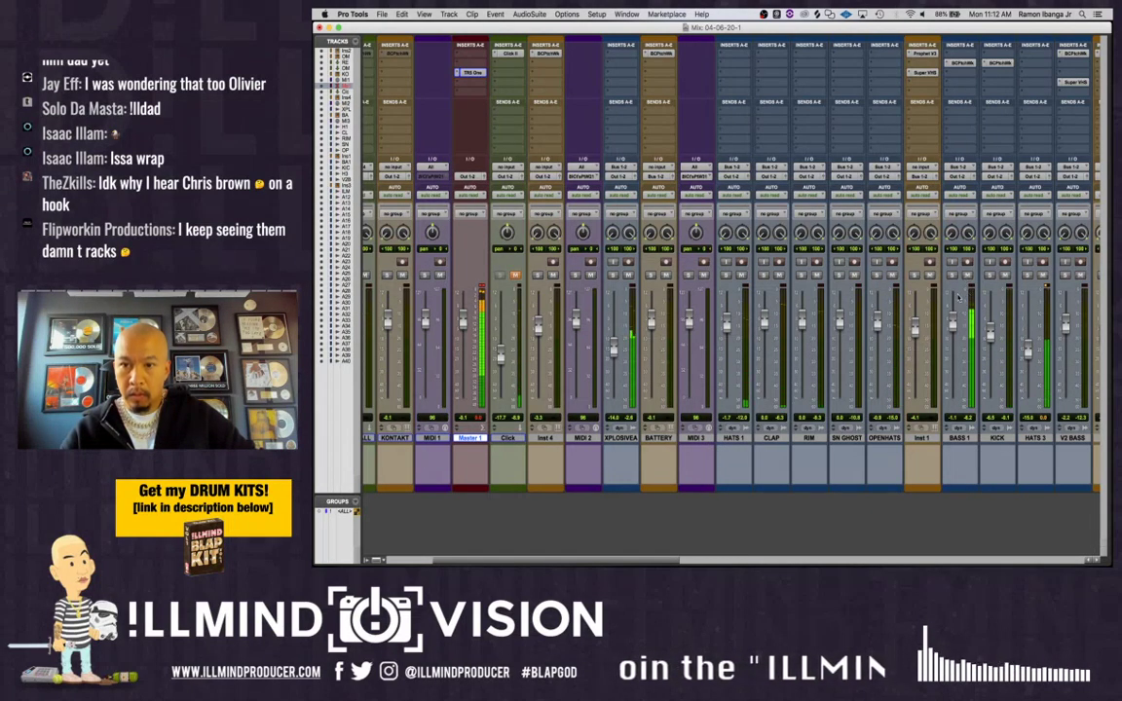
key(XF86AudioLowerVolume)
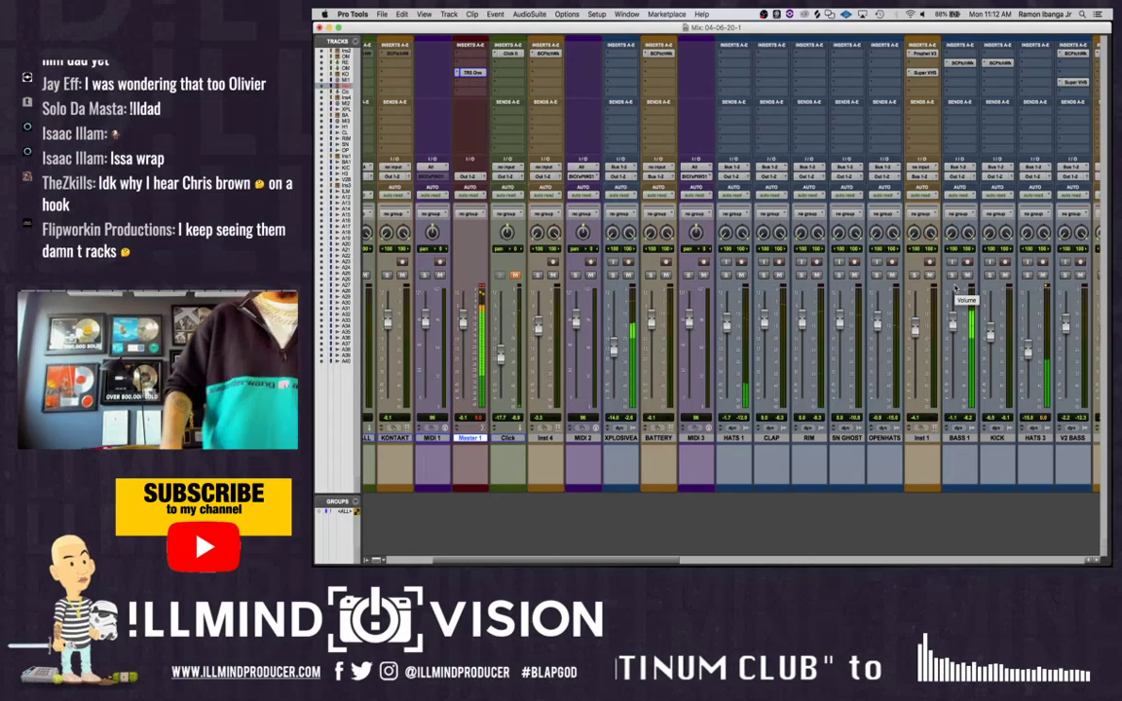
key(XF86AudioRaiseVolume)
Stop playback, place the cursor at bar 39 on XPLOSIVEABAZ and save the session
key(super+equal)
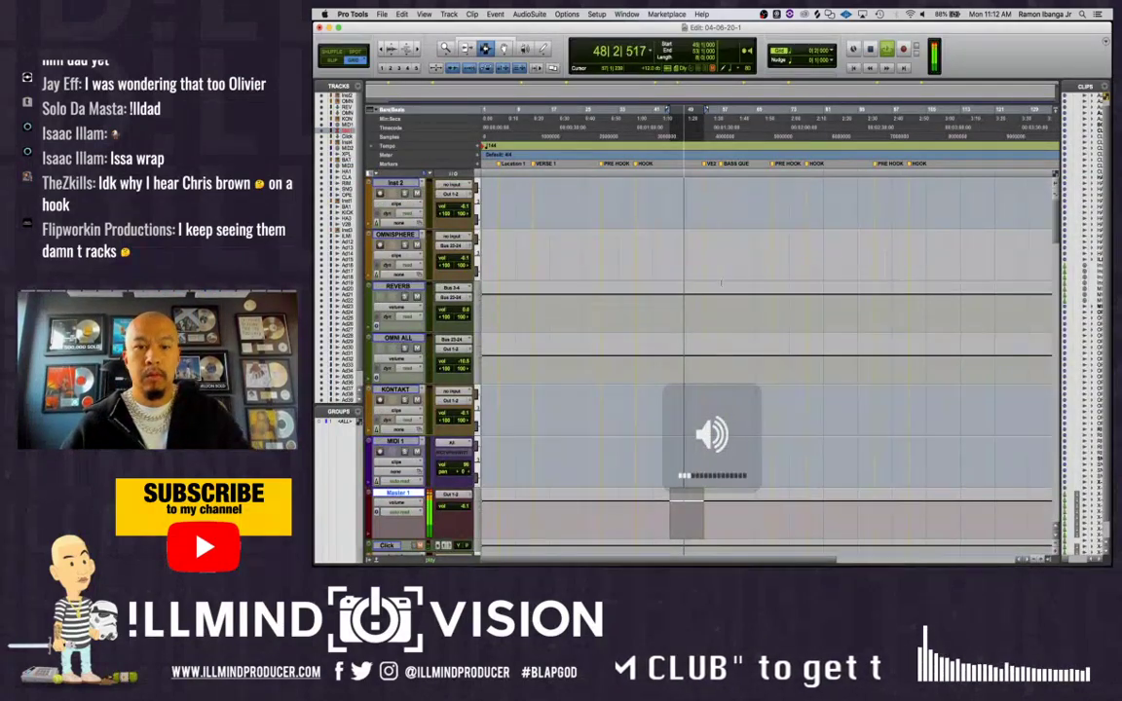
scroll(684, 329, down, 4)
key(space)
click(645, 321)
key(super+s)
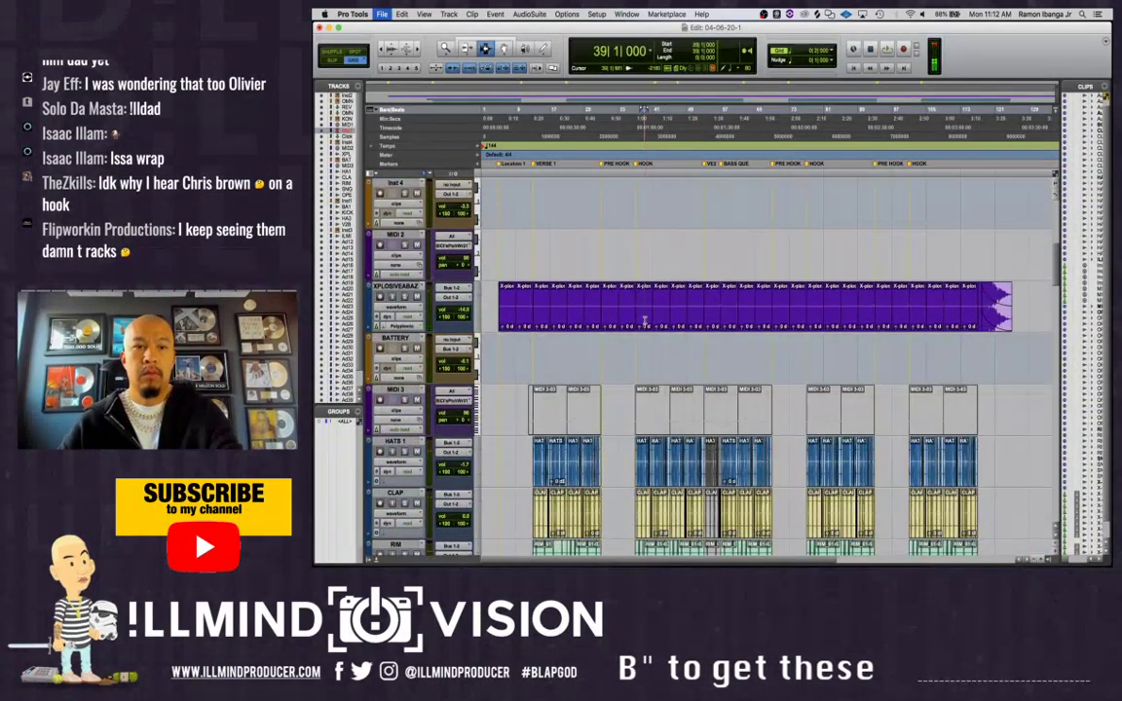
Play the whole arrangement with T-RackS One open on Master 1 to check the mastered sound
key(super+a)
key(super+equal)
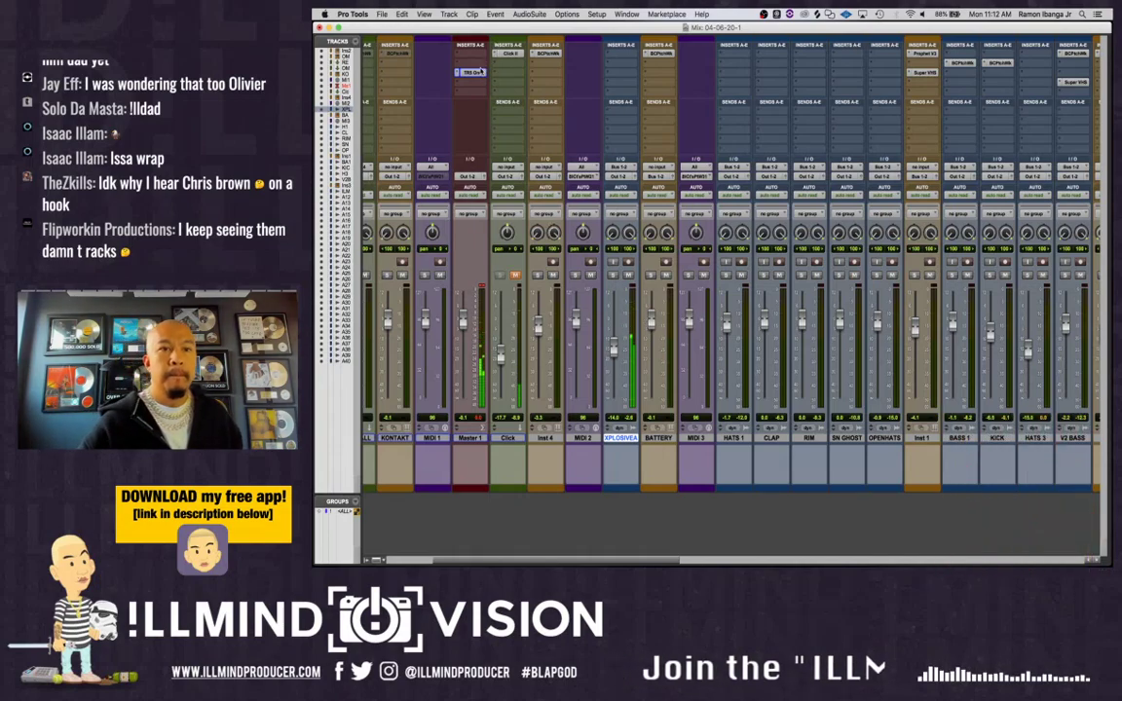
click(472, 73)
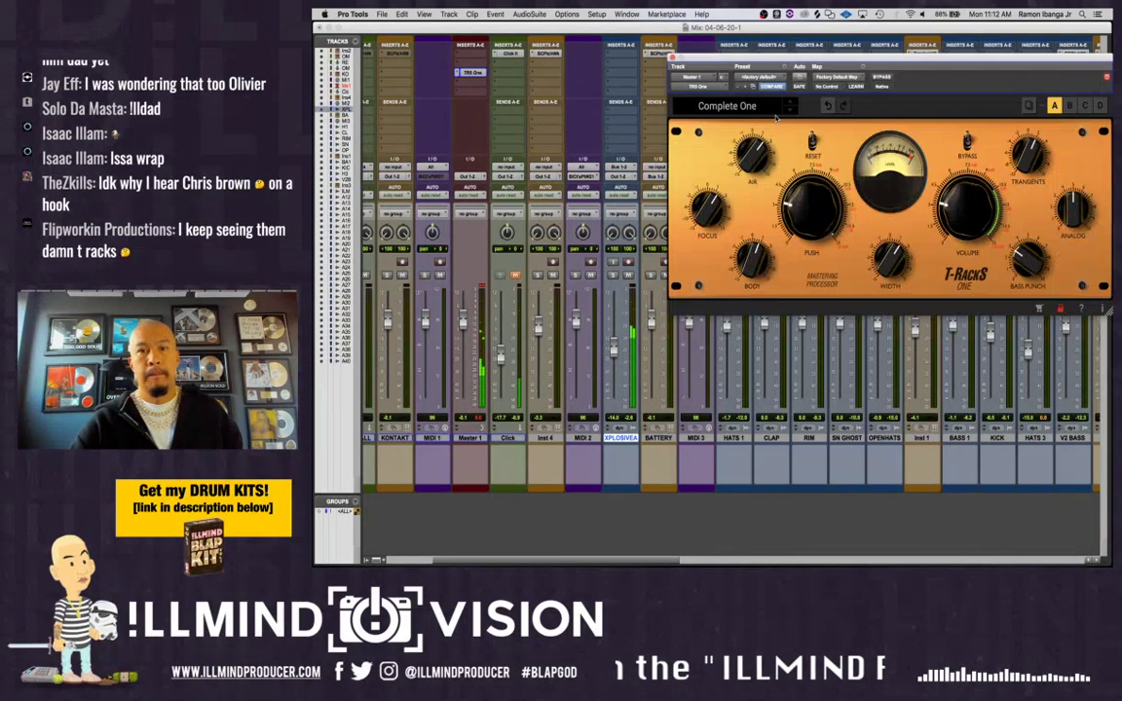
drag(765, 62, 688, 64)
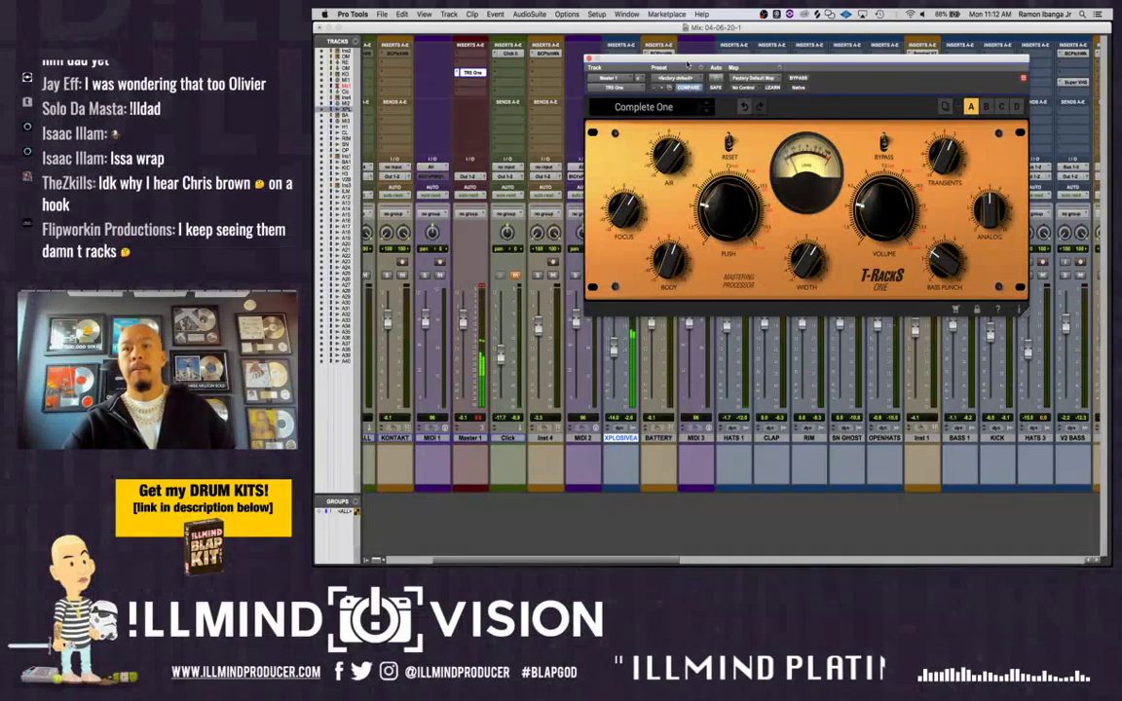
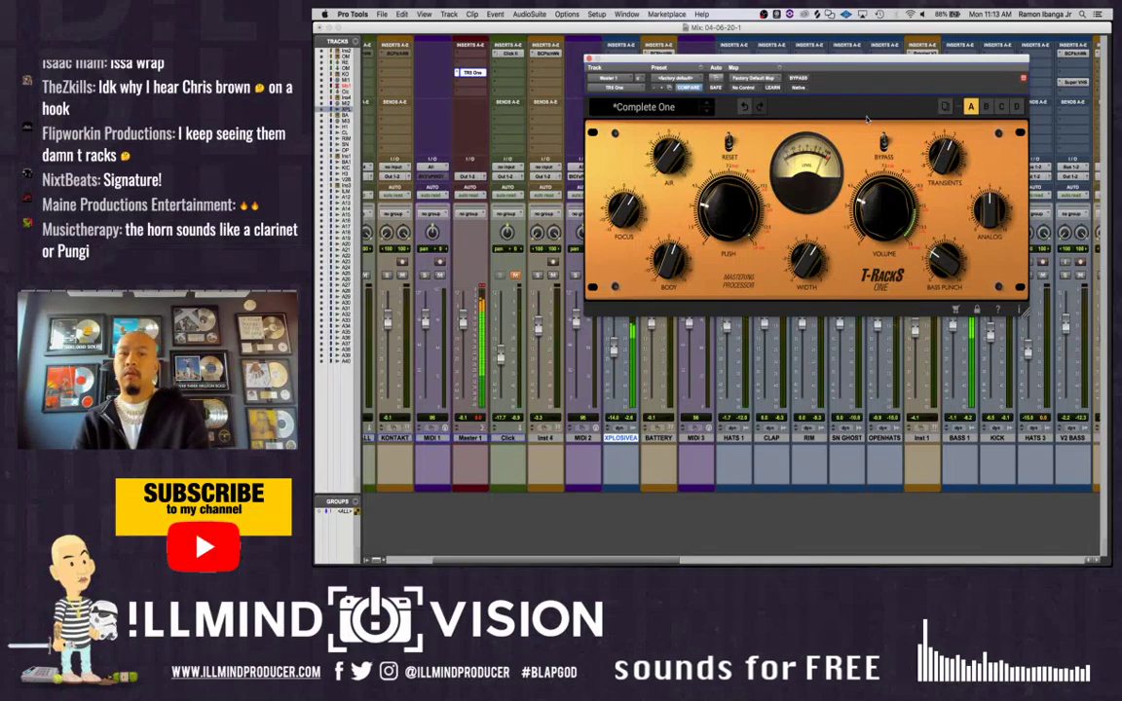
Copy the KICK and HATS 3 clips of bars 45 to 53 to bar 37, and cue playback at bar 36
key(super+equal)
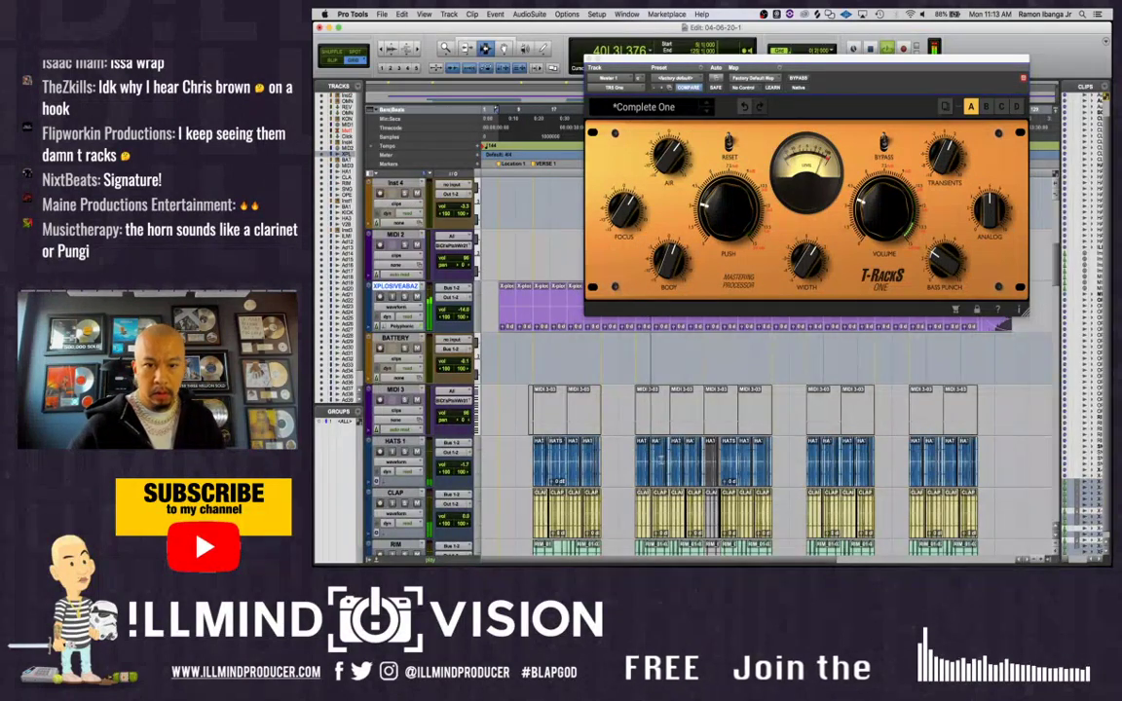
scroll(682, 389, down, 10)
scroll(668, 458, down, 3)
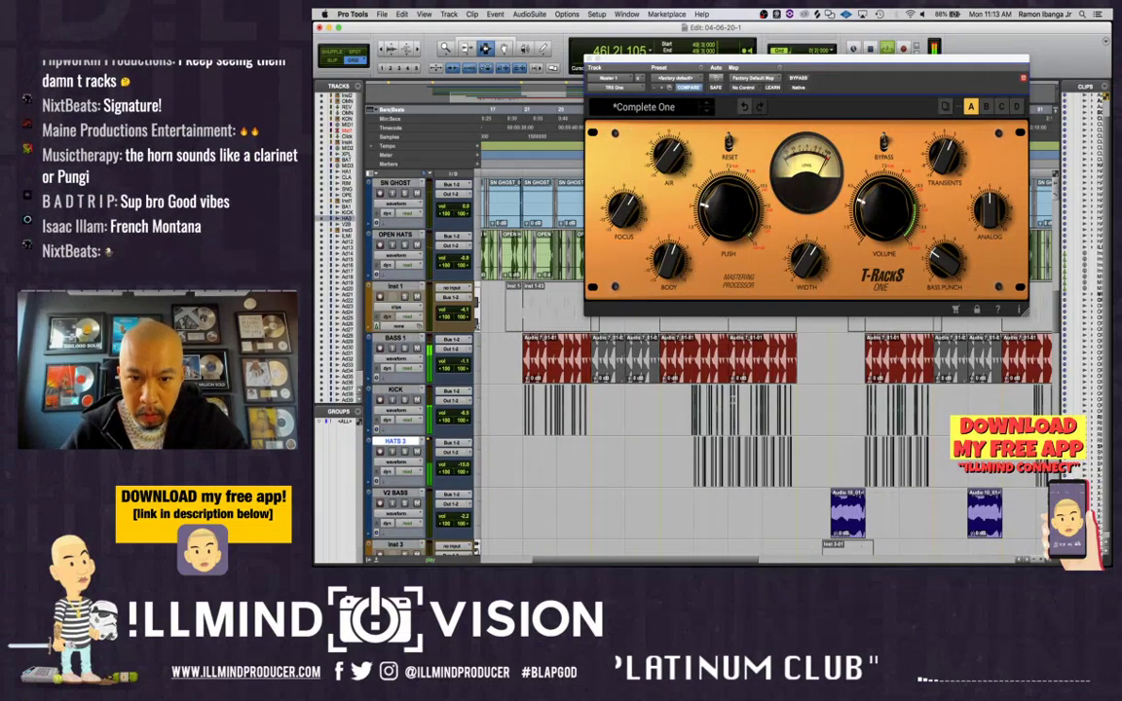
drag(730, 400, 796, 457)
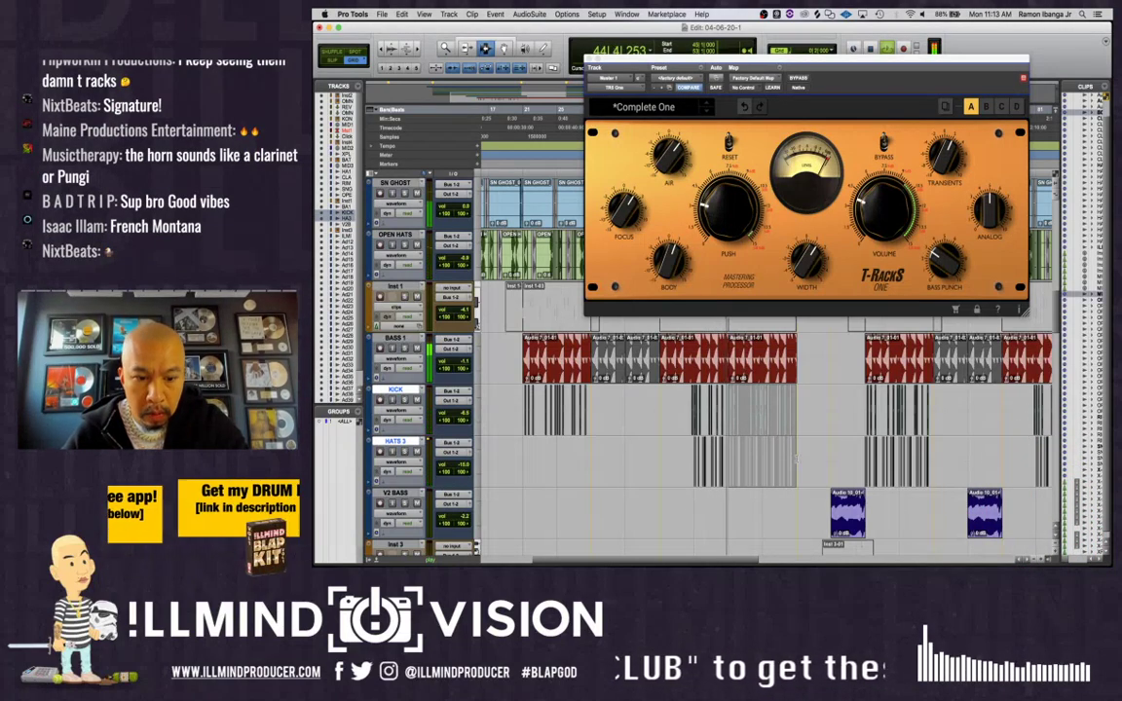
key(super+c)
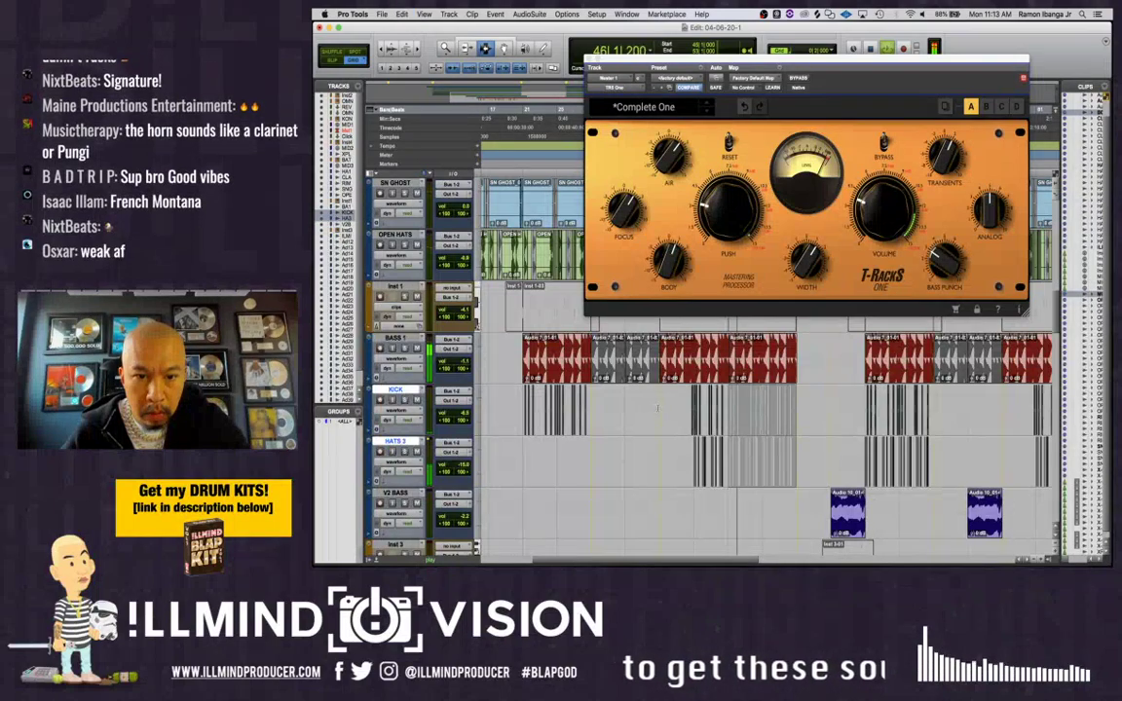
click(656, 410)
key(super+v)
click(653, 409)
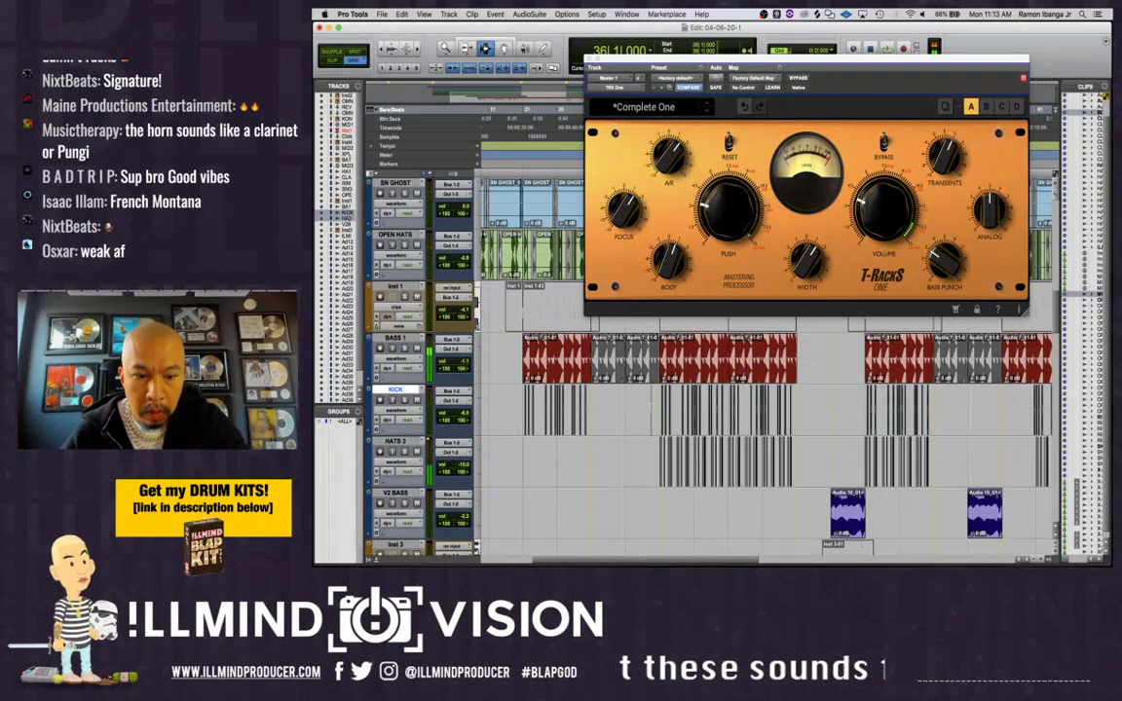
key(r)
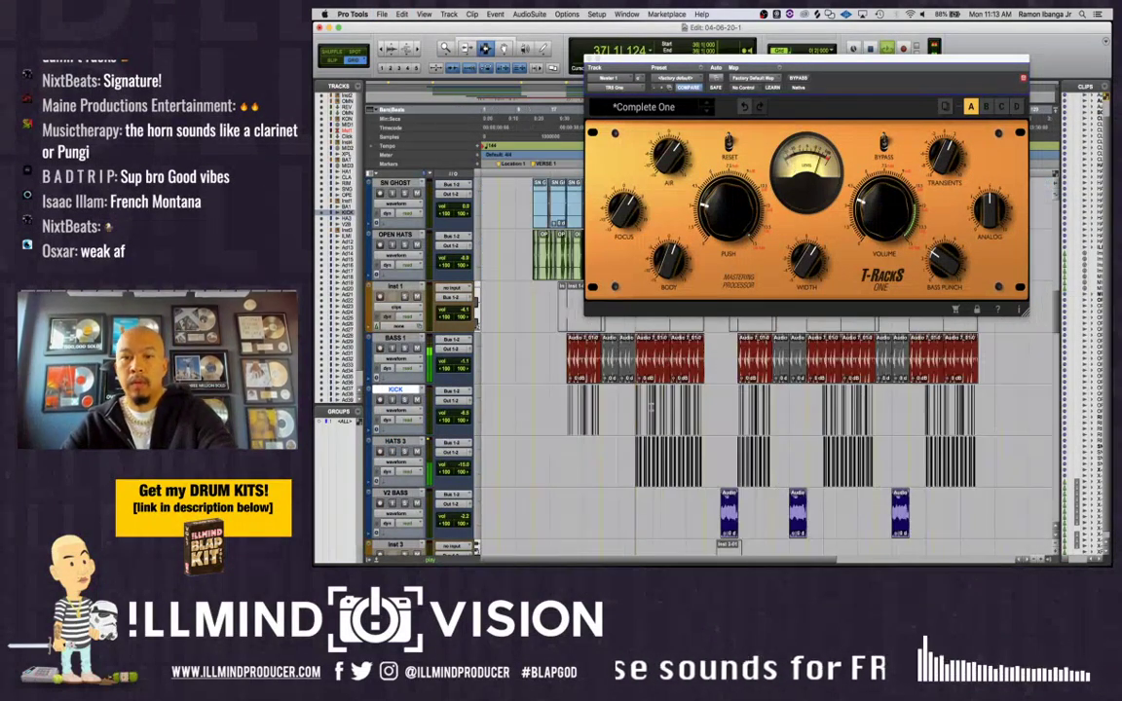
Play the arrangement from the start of the XPLOSIVEABAZ clips, show the mixer and close the T-RackS One window
scroll(751, 401, up, 10)
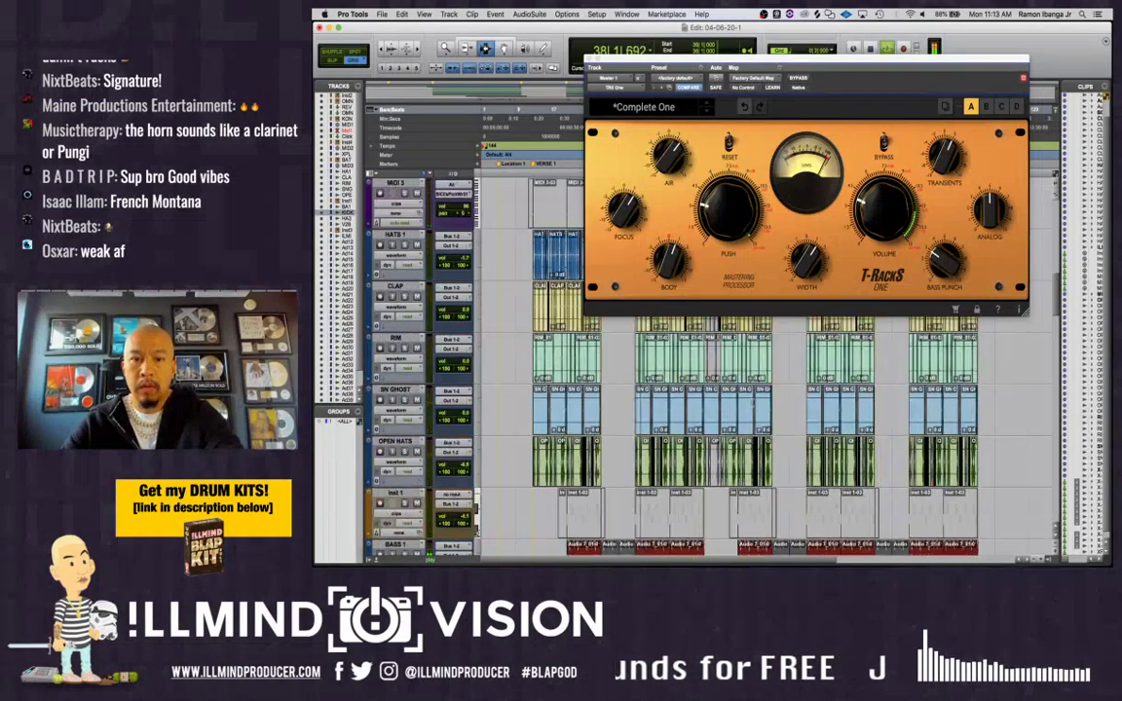
double_click(664, 384)
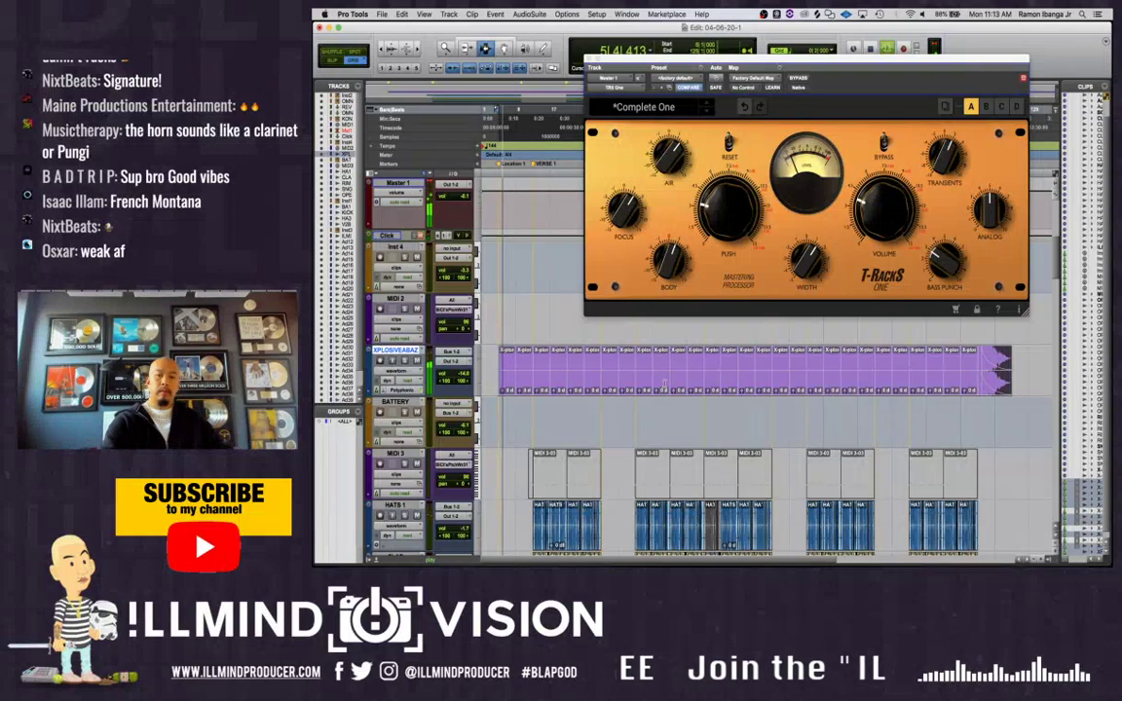
key(super+equal)
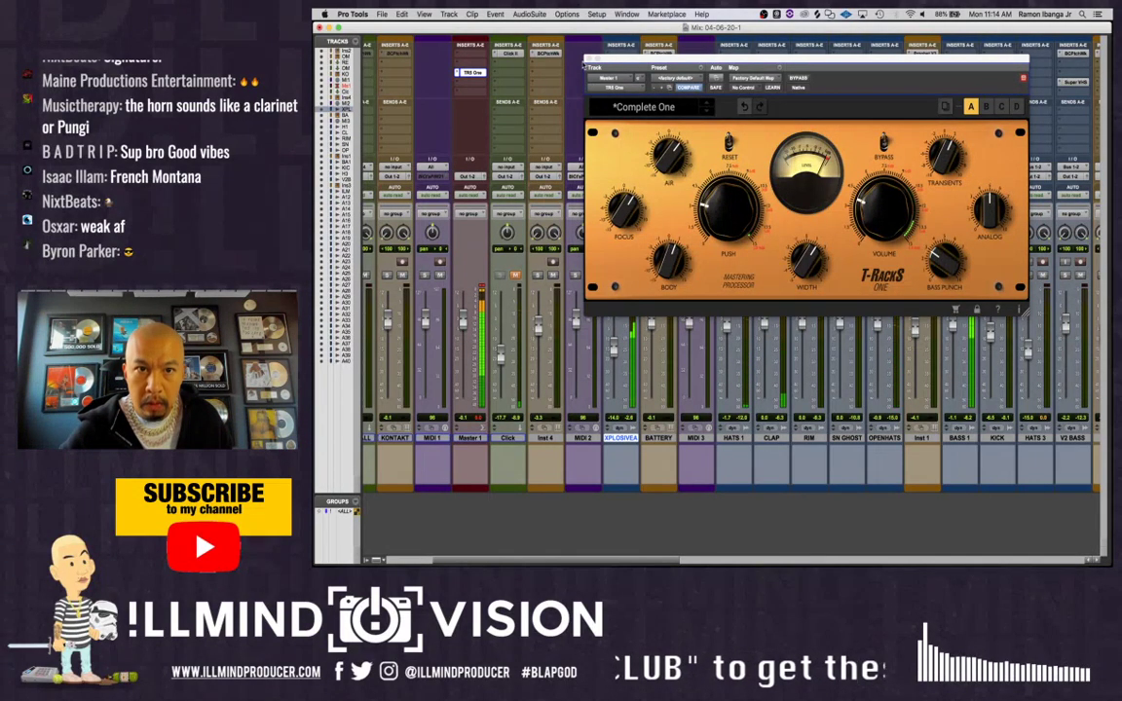
click(589, 60)
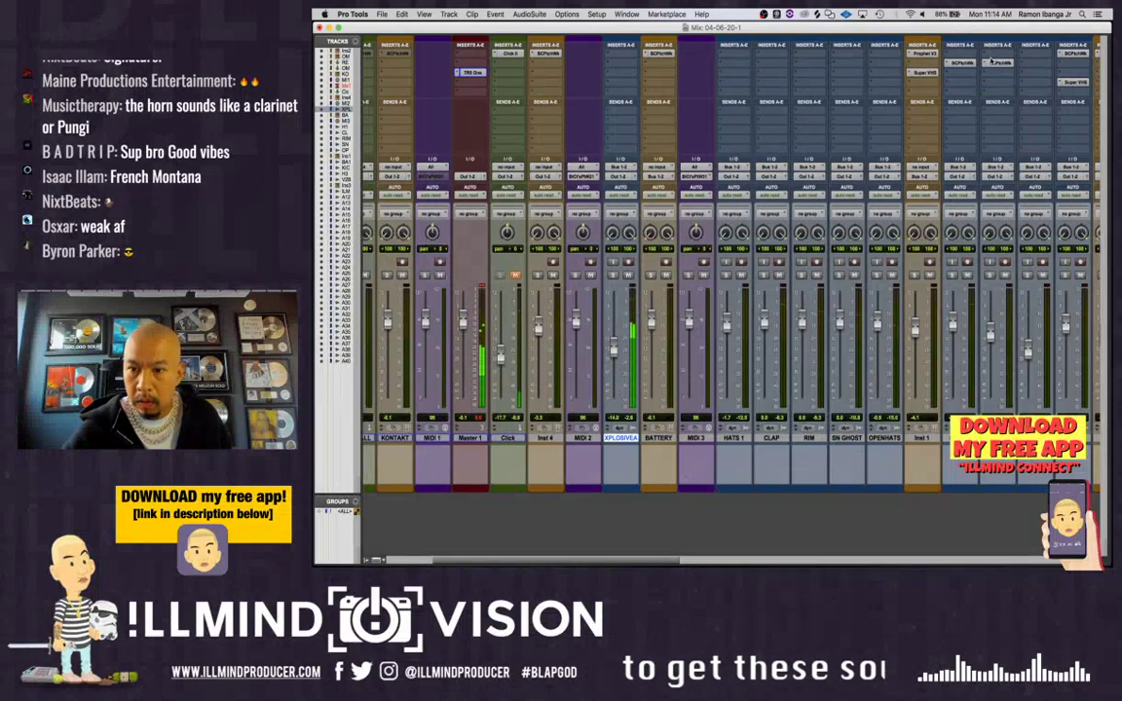
Examine the low shelf of the Ozone 5 Equalizer inside BASS 1's PatchWork plug-in during playback, and close both plug-in windows
click(962, 63)
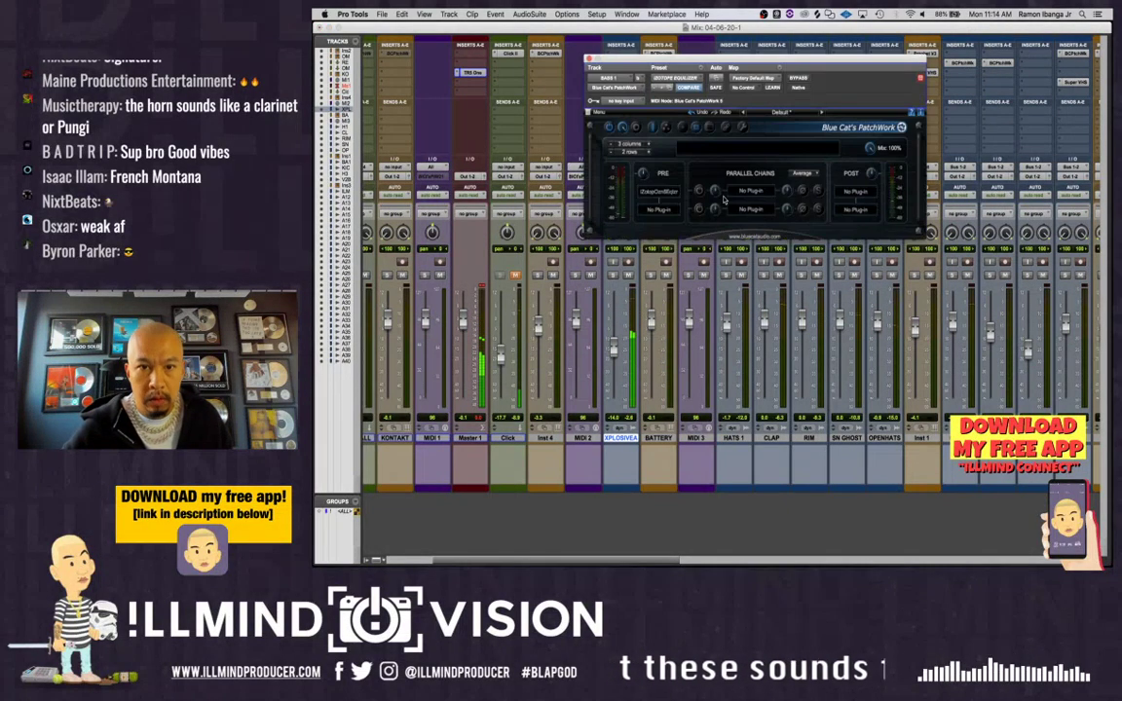
click(659, 192)
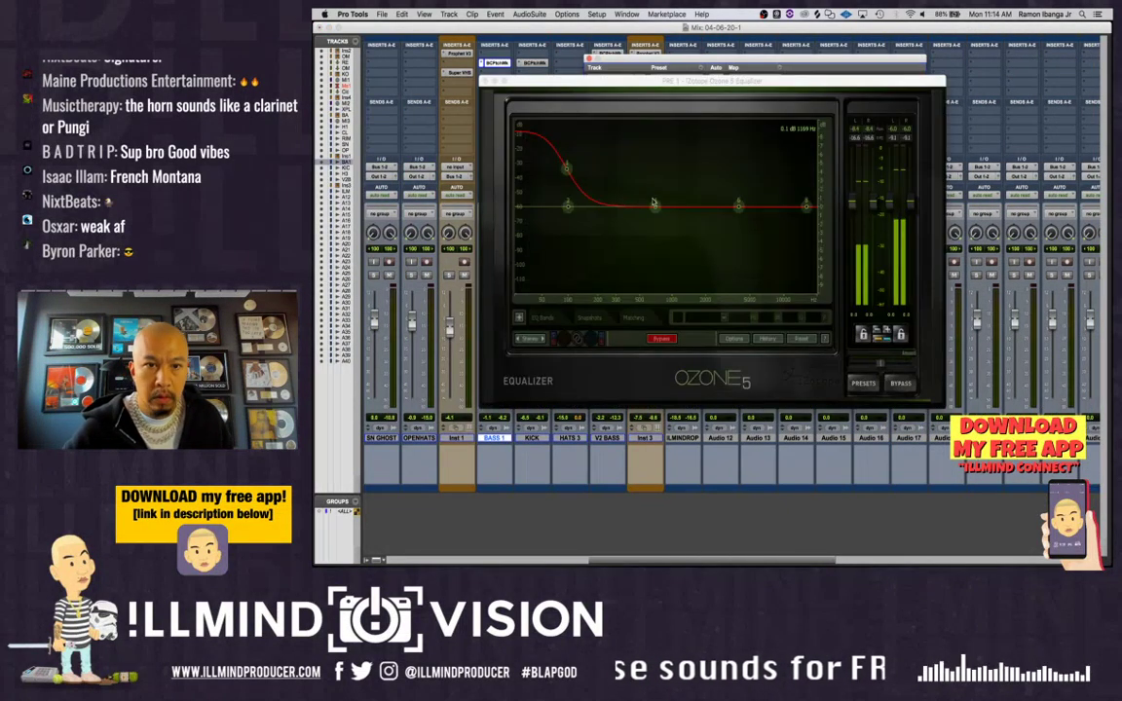
click(566, 170)
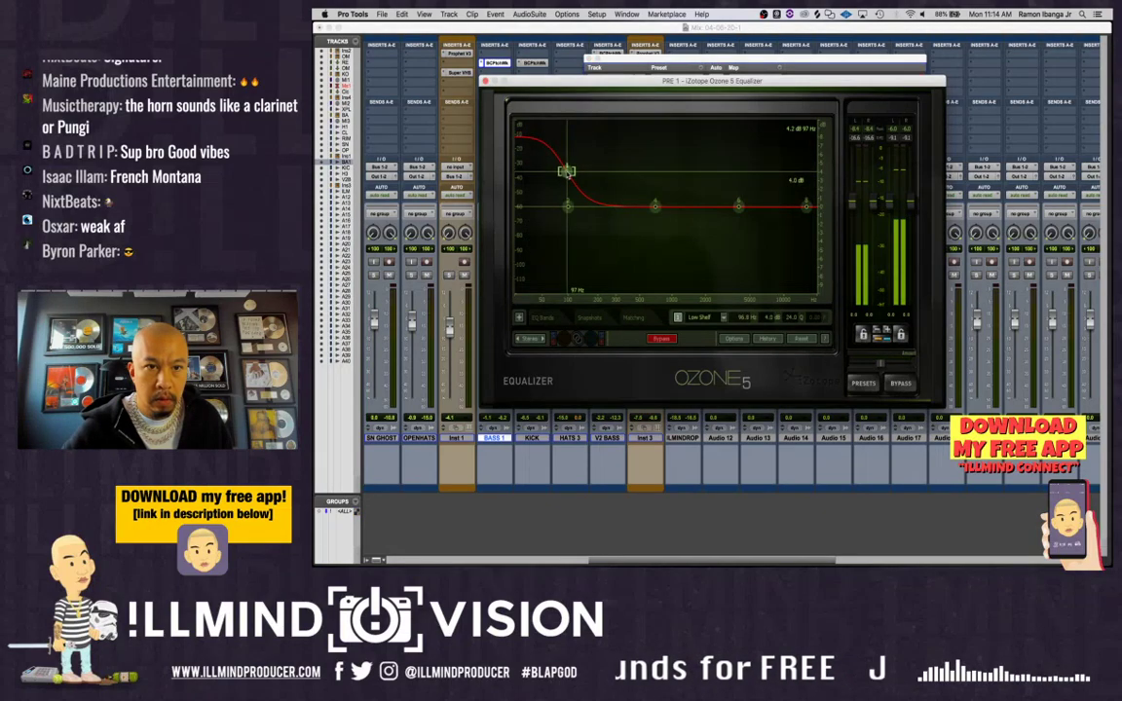
drag(576, 87, 635, 94)
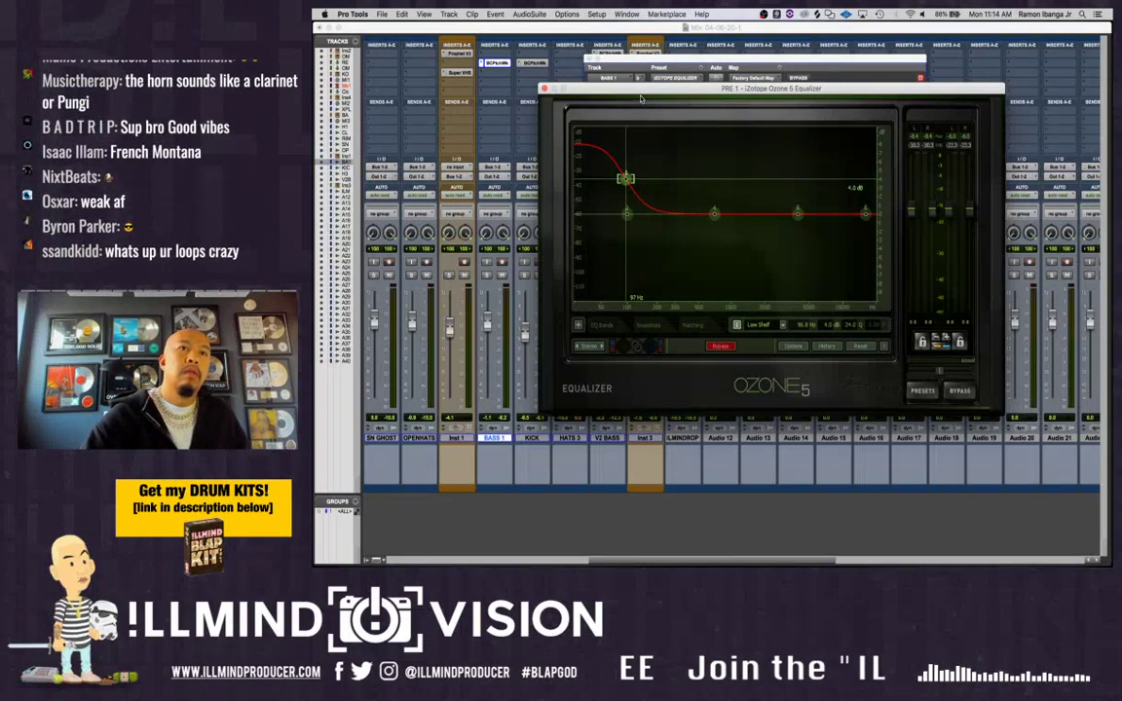
key(space)
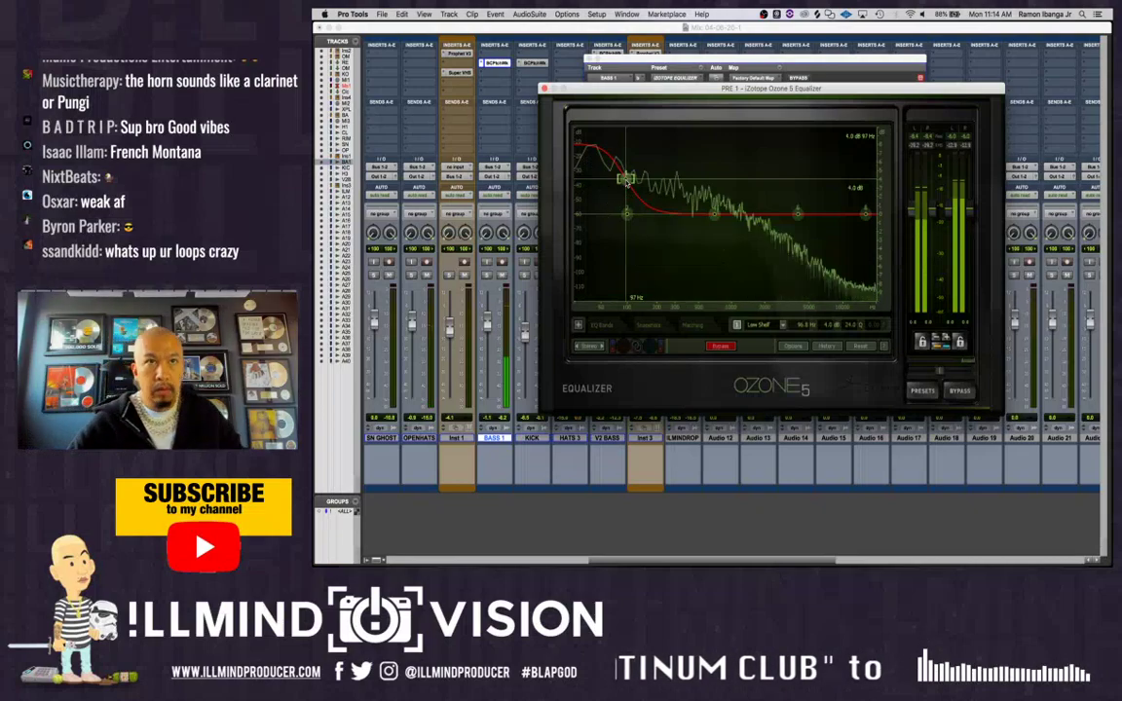
click(544, 89)
click(589, 57)
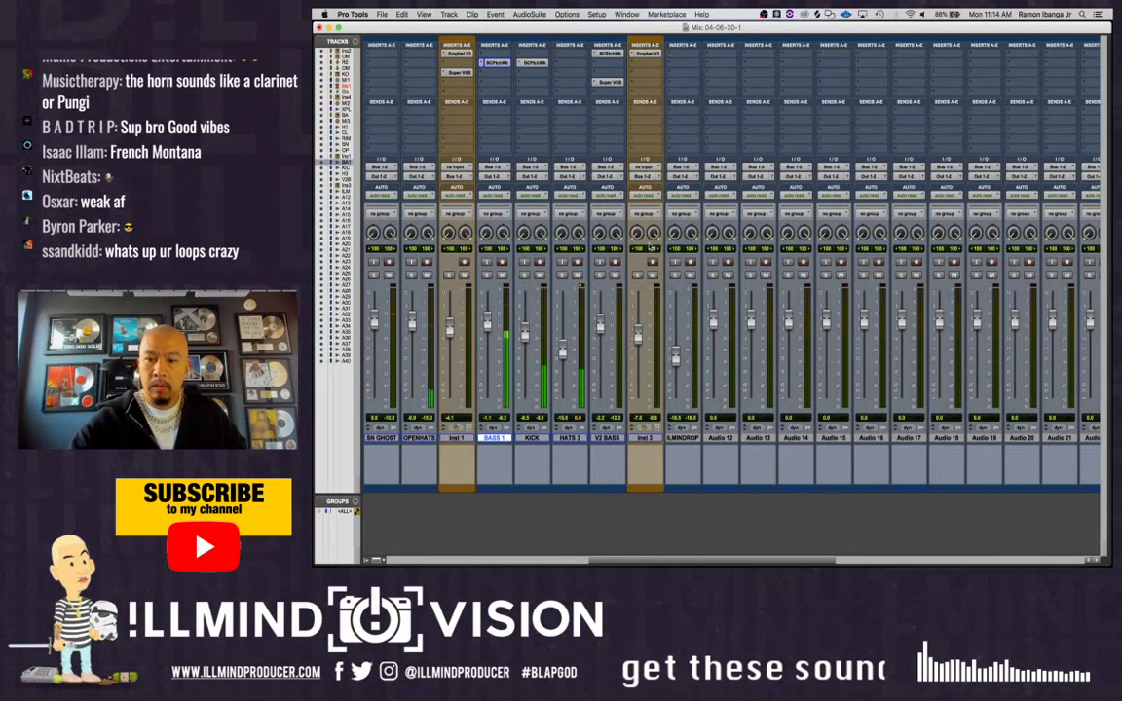
Move the Audio 12 track directly below HATS 3 in the edit view, rename it HATS 4 and save the session
key(super+equal)
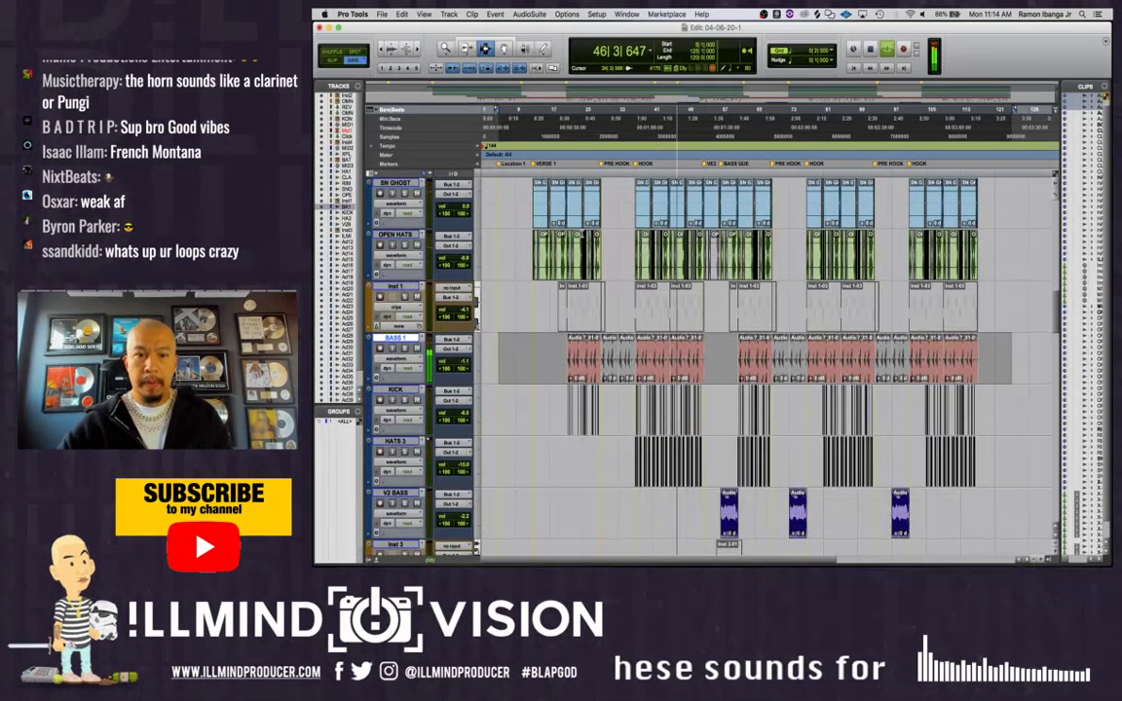
scroll(574, 361, down, 2)
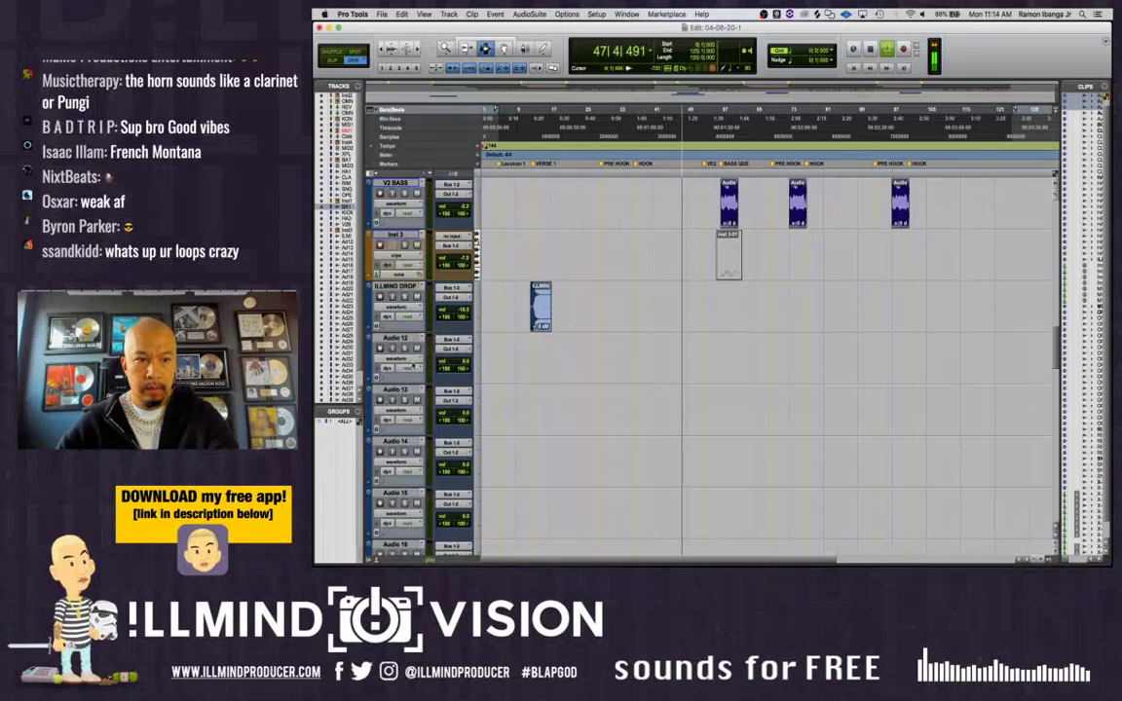
mouse_move(396, 339)
mouse_down()
mouse_move(428, 200)
mouse_move(454, 322)
mouse_move(401, 343)
mouse_up()
double_click(395, 353)
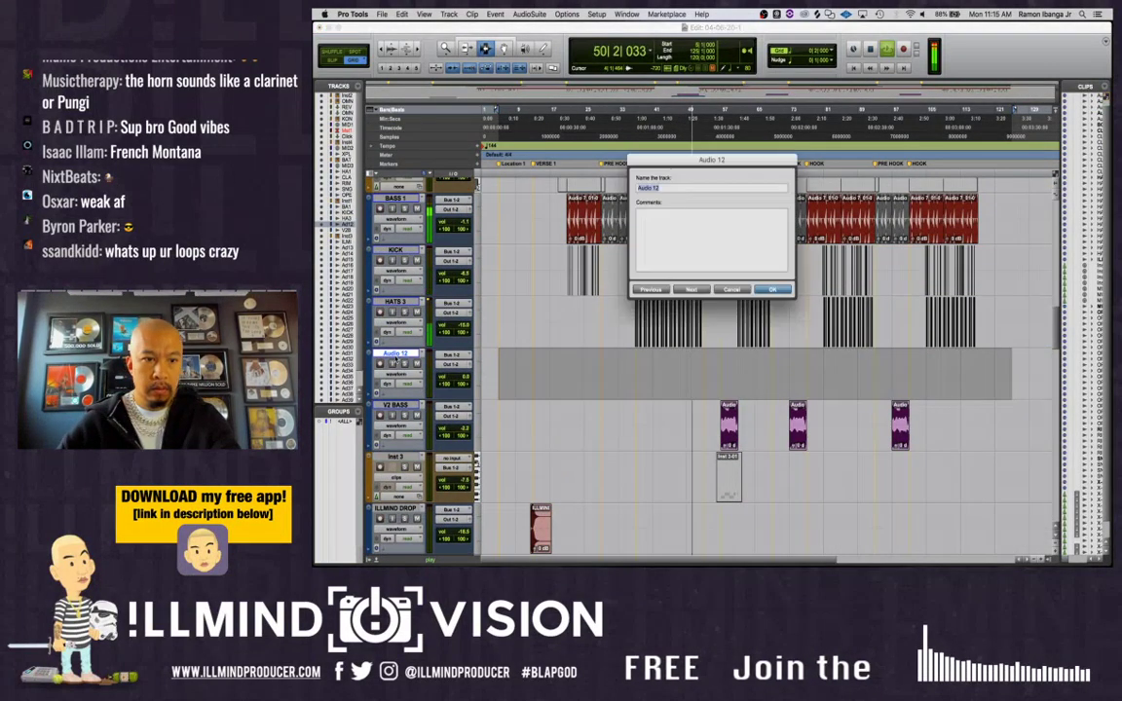
text(HATS 4)
key(Return)
key(super+s)
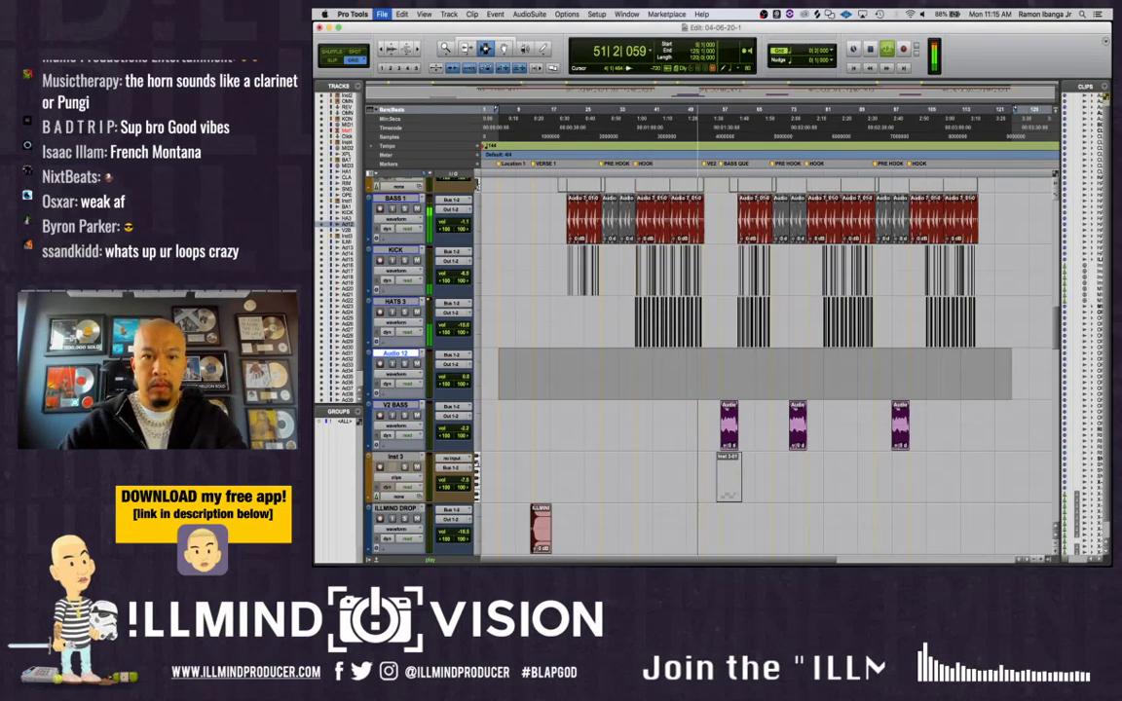
Copy the HATS 3 clips from bar 37 through the end of the hook onto HATS 4, starting at bar 37
click(676, 325)
key(t)
key(t)
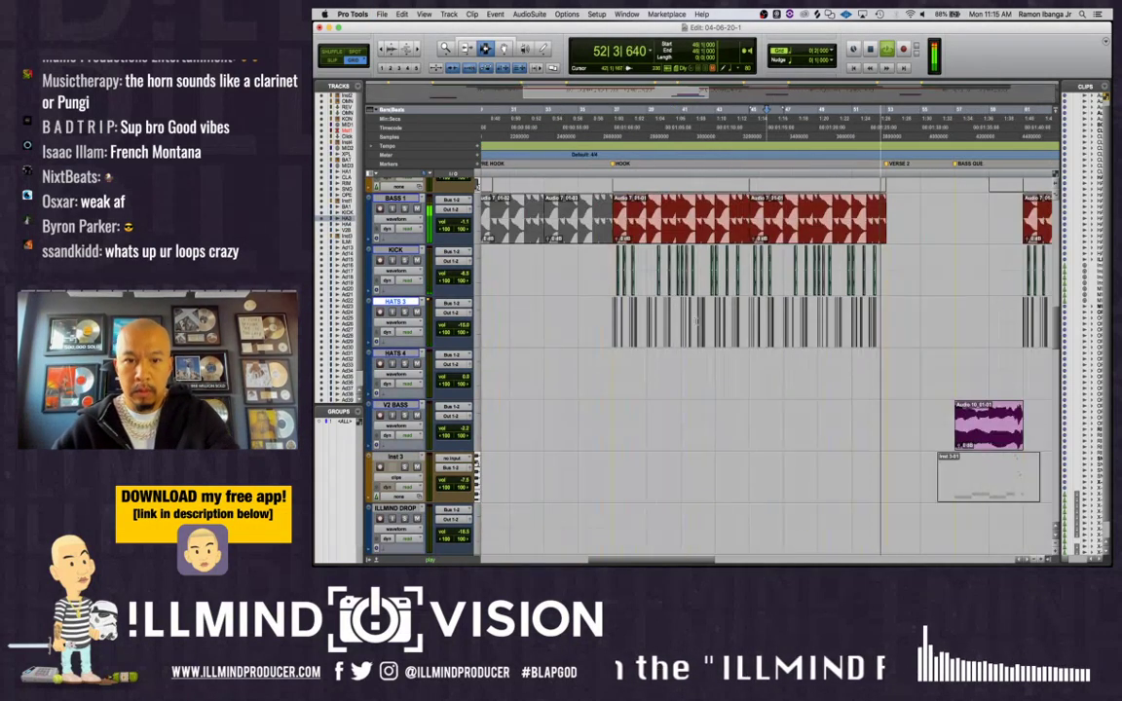
drag(628, 322, 894, 329)
key(super+c)
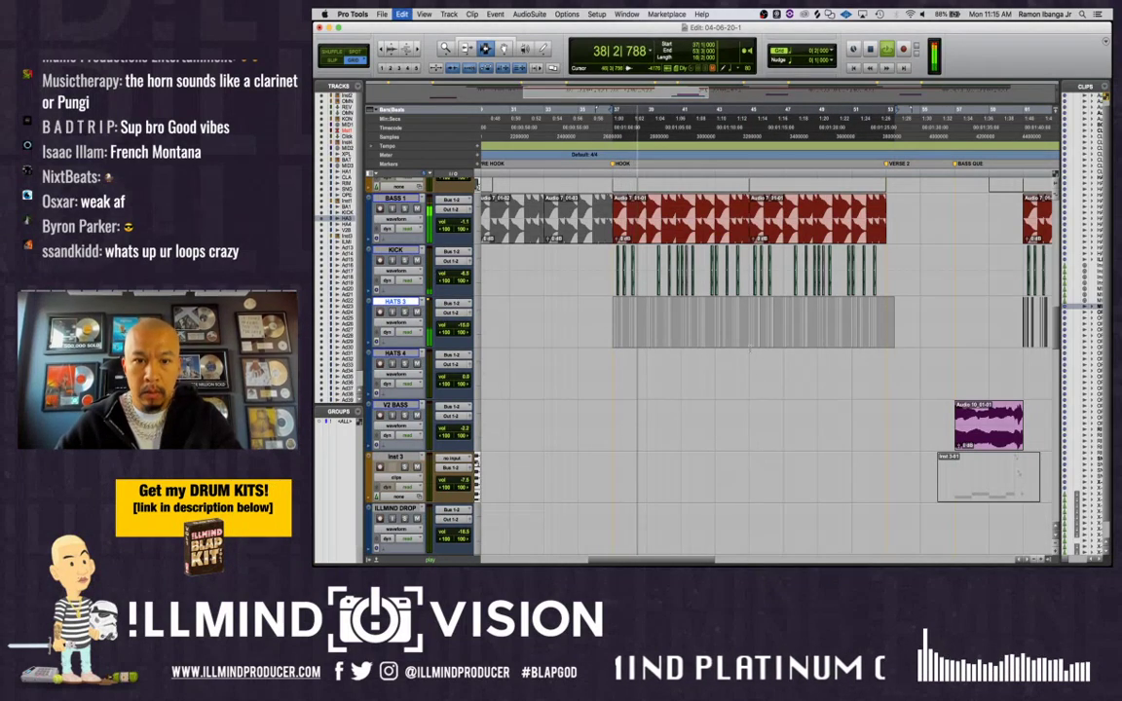
click(611, 376)
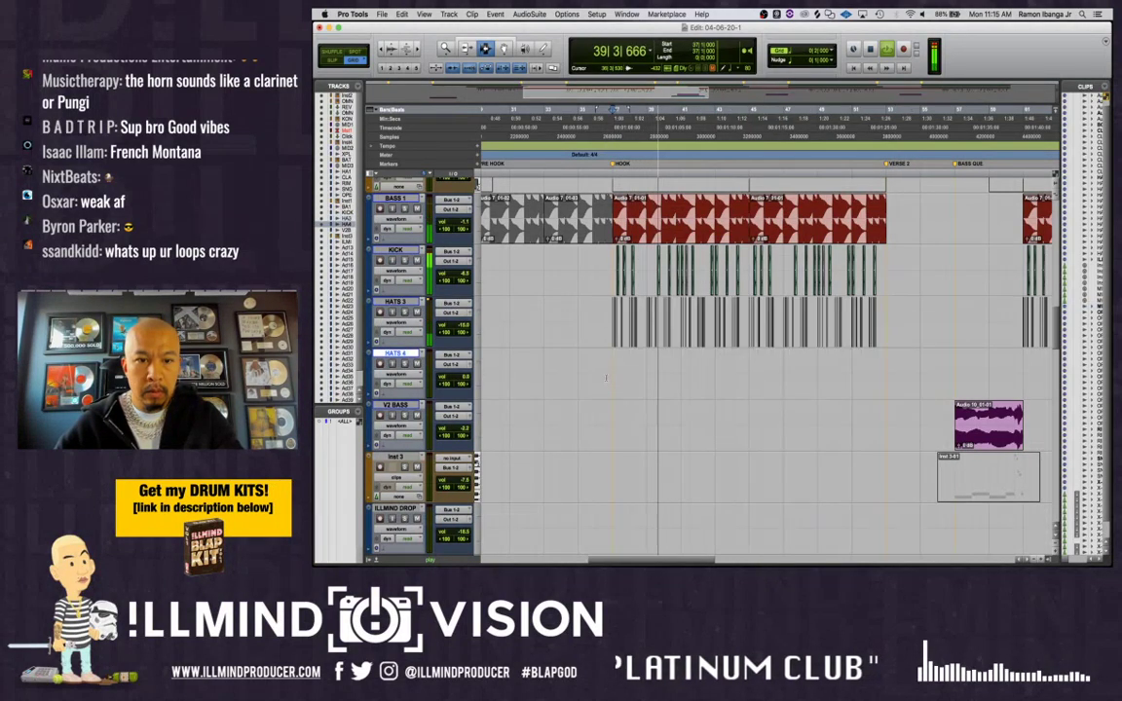
key(super+v)
Lower the HATS 4 fader in the mixer and insert the stereo MRhythmizerMB plug-in on that track
key(super+equal)
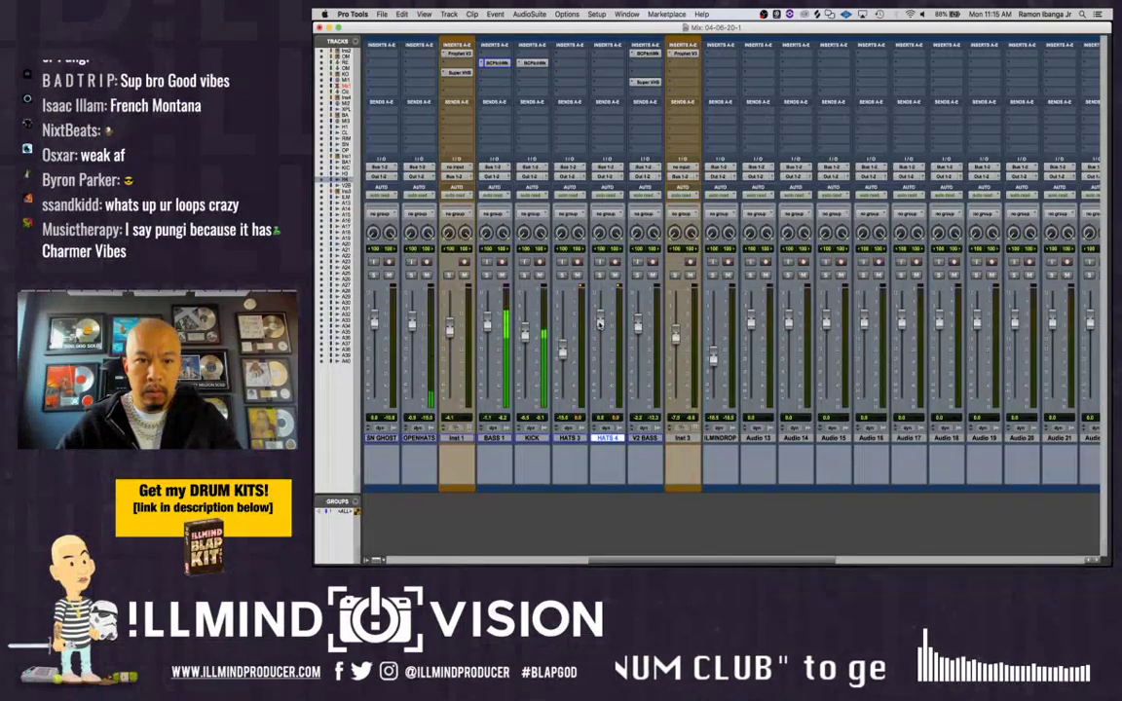
drag(600, 324, 600, 355)
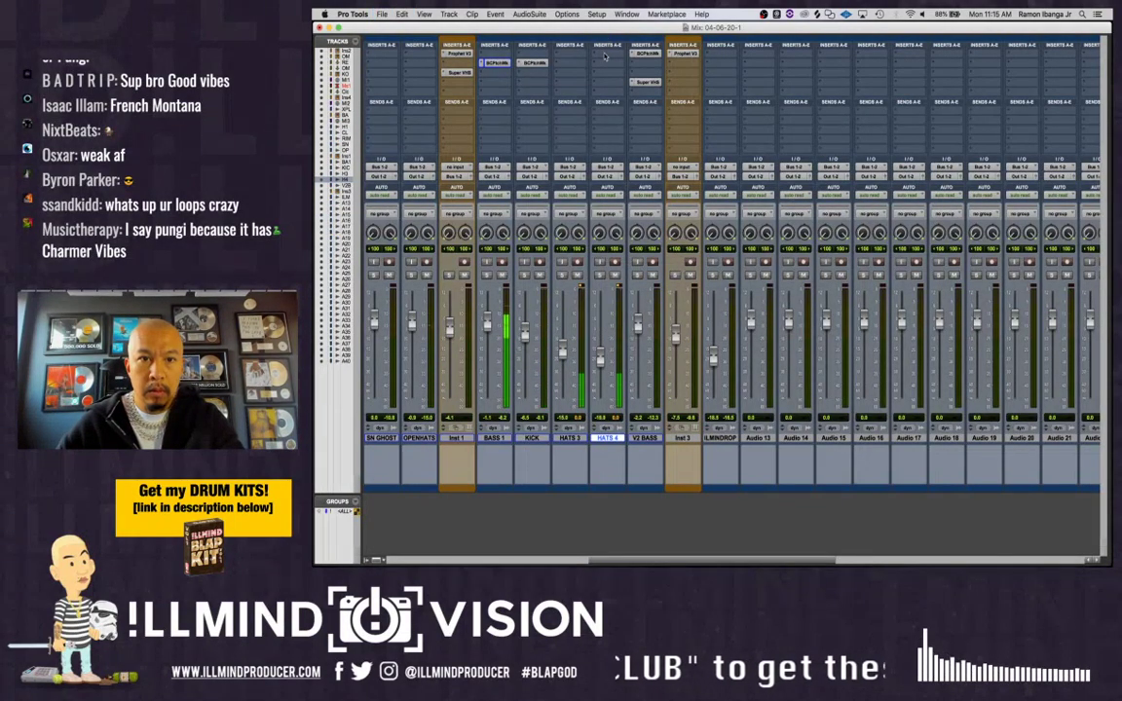
click(605, 56)
mouse_move(638, 75)
mouse_move(710, 95)
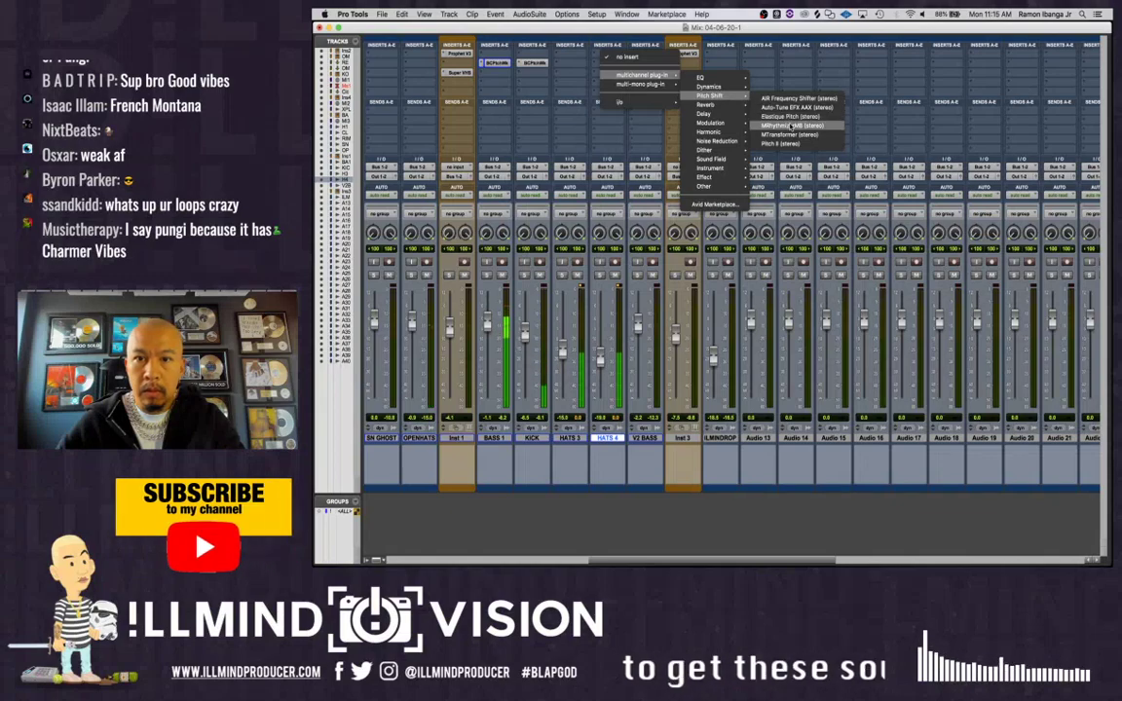
key(Escape)
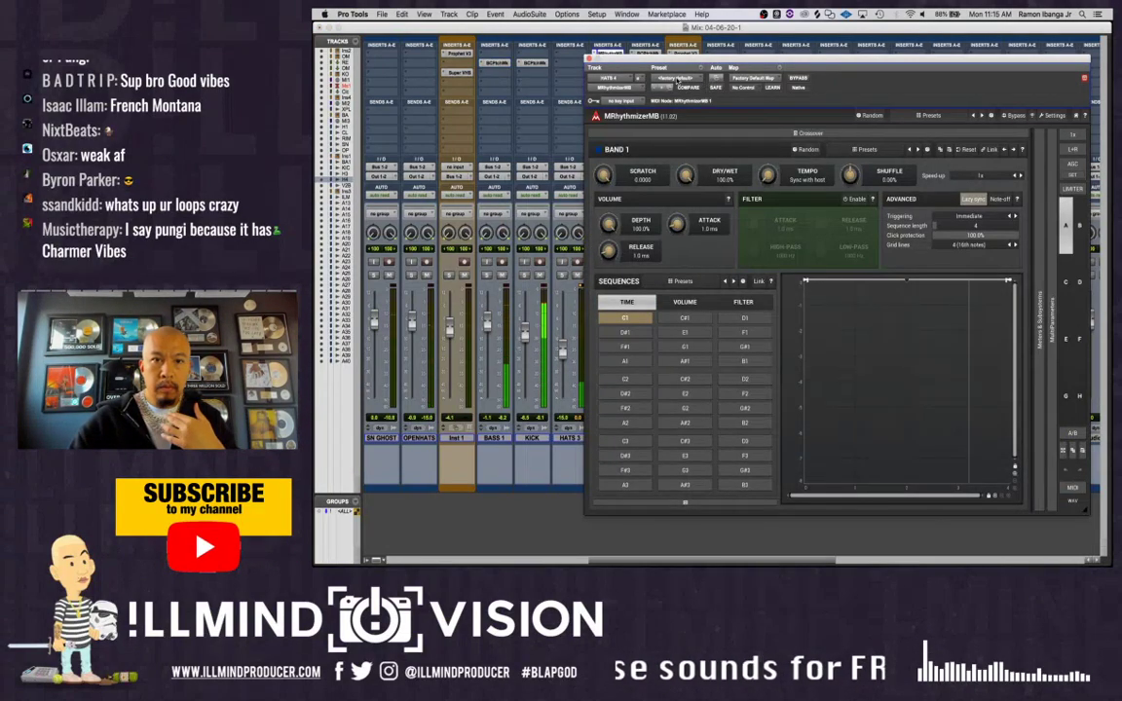
Load the Patterns sequence bank in MRhythmizerMB, audition Simple 1 and Simple 2, and select the Complex 12 time sequence
click(690, 77)
click(847, 80)
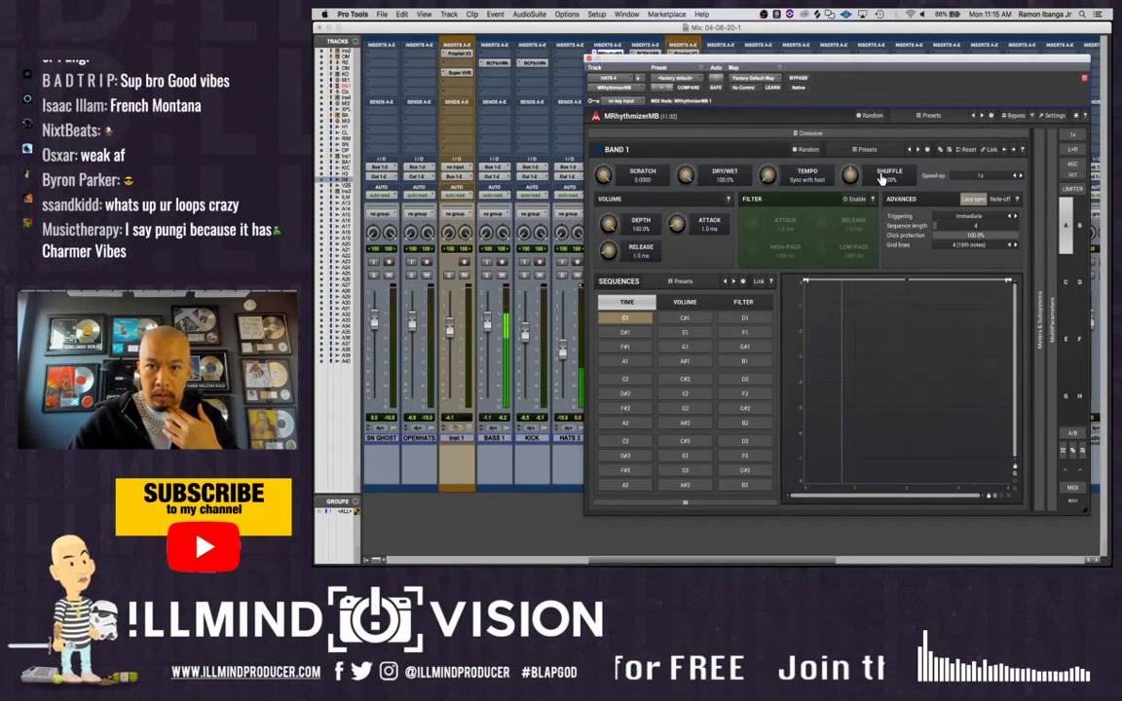
click(735, 283)
click(735, 283)
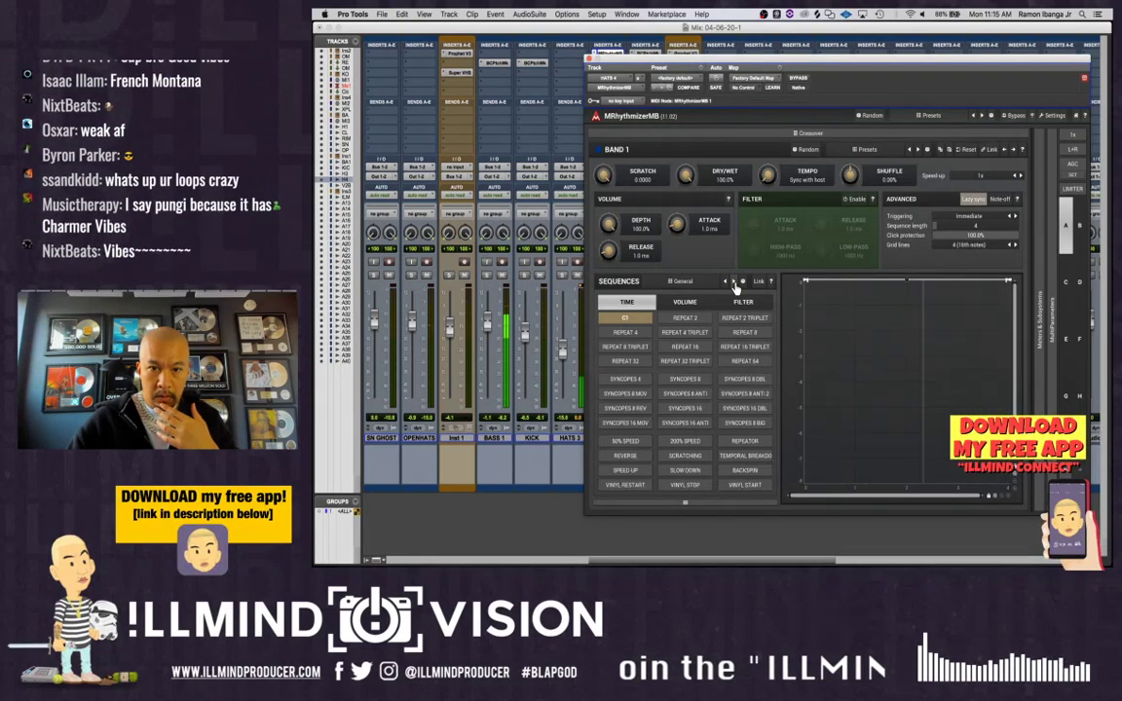
click(735, 283)
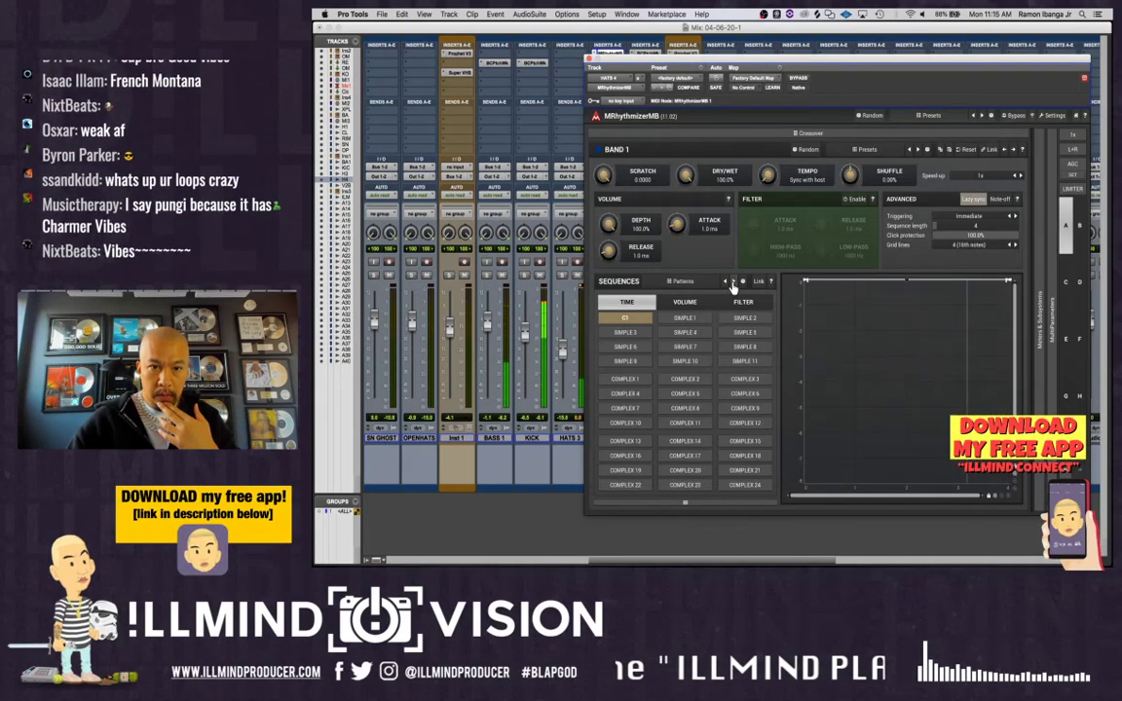
click(691, 318)
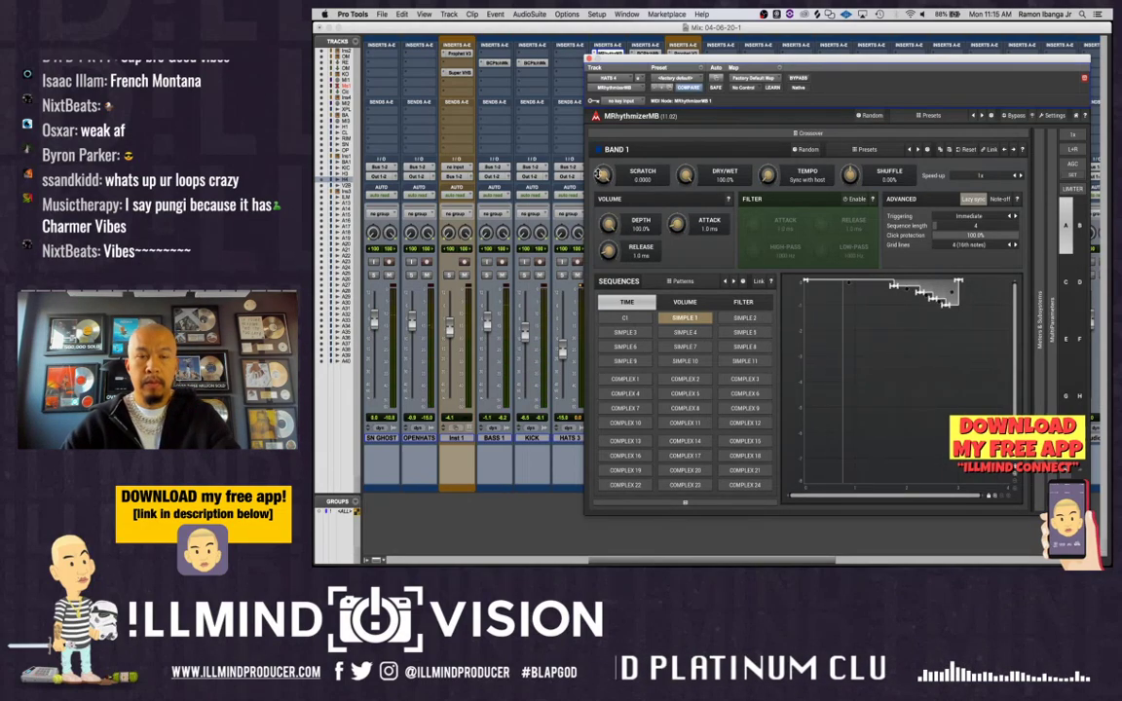
drag(672, 58, 669, 50)
click(739, 308)
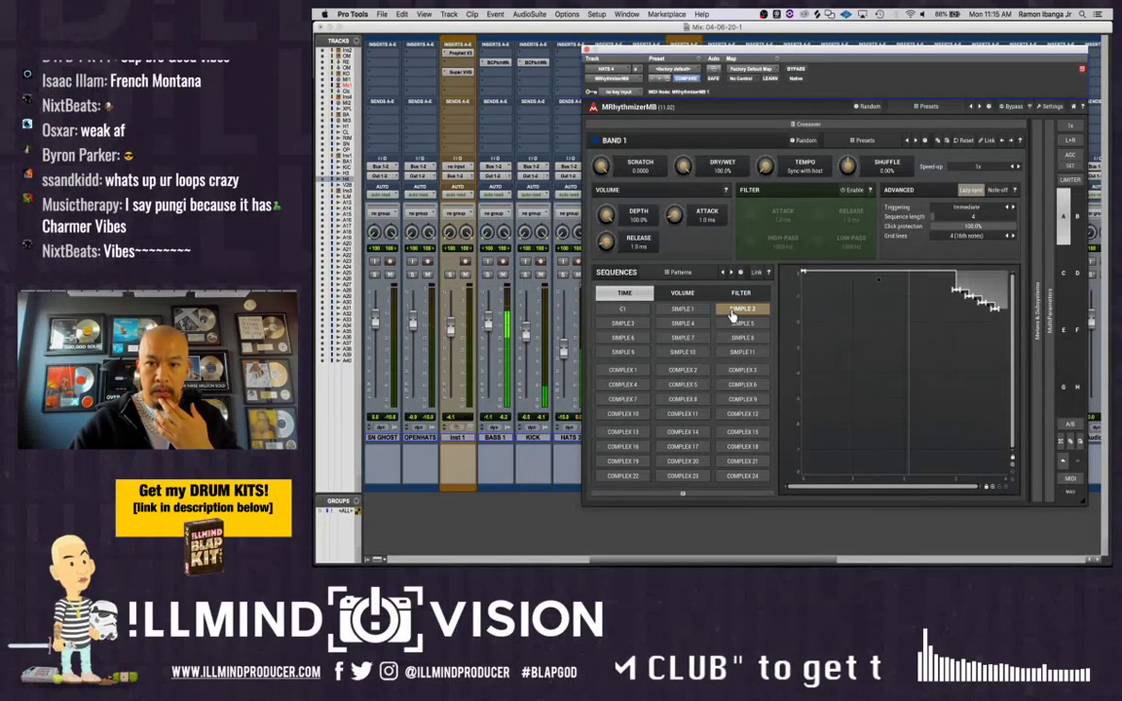
click(742, 414)
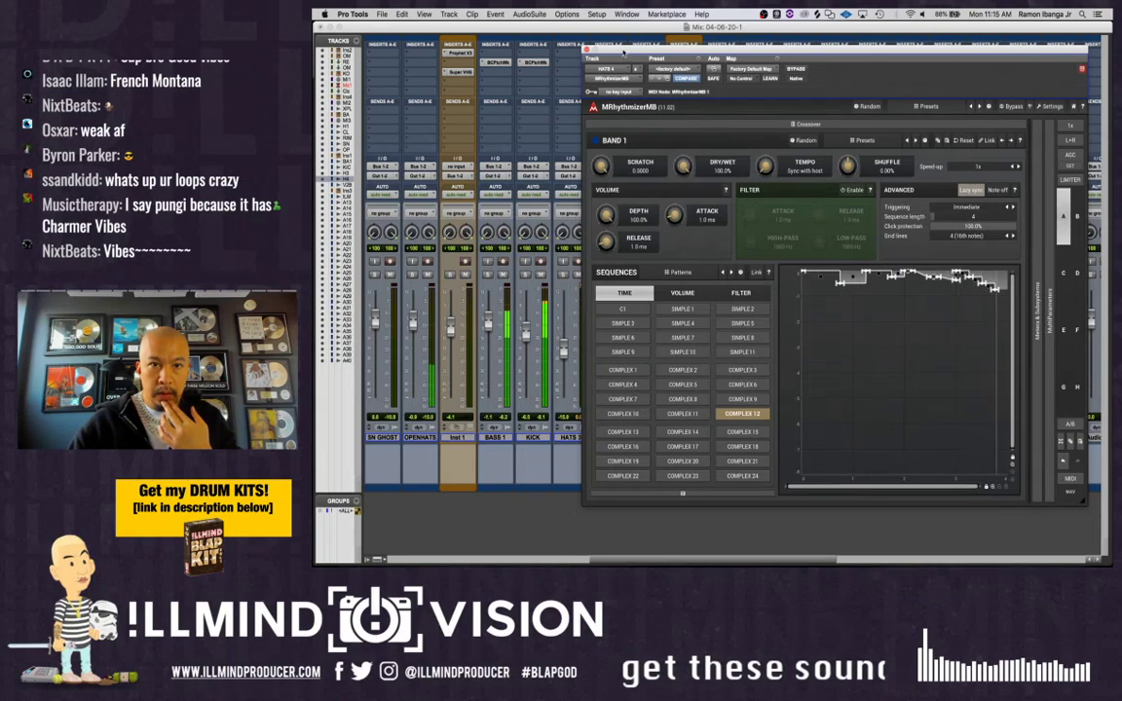
Move MRhythmizerMB two insert slots lower on HATS 4 and add the stereo Elastique Pitch plug-in in the slot it vacated
drag(623, 53, 690, 53)
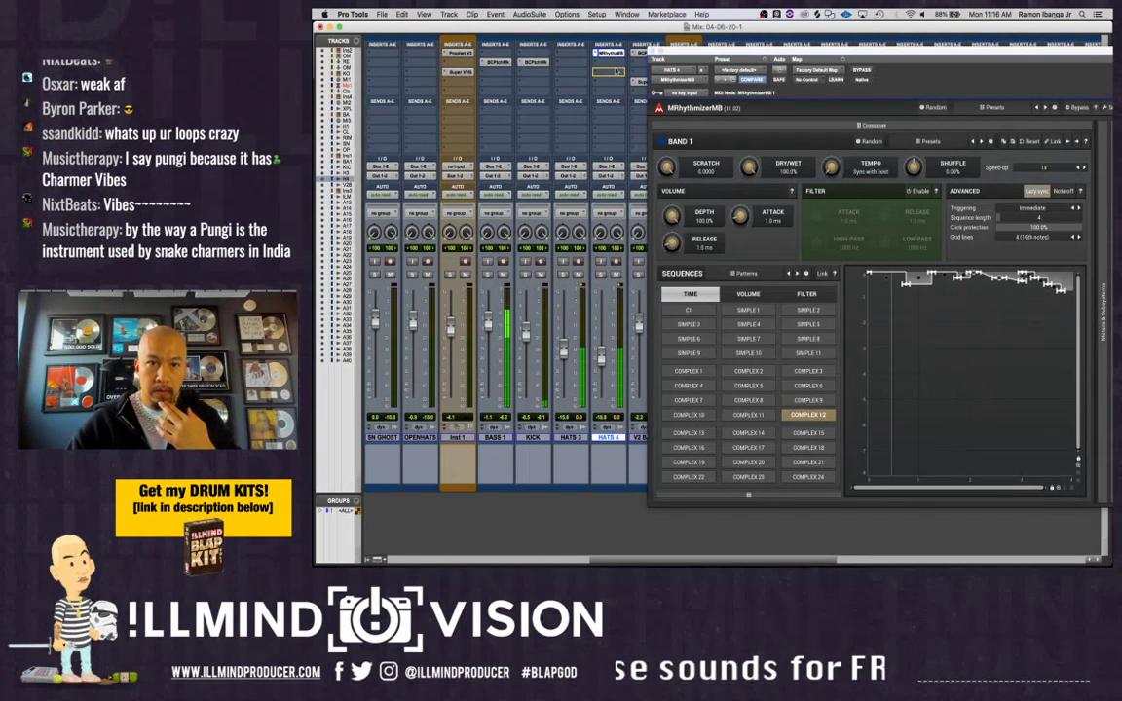
drag(612, 54, 615, 71)
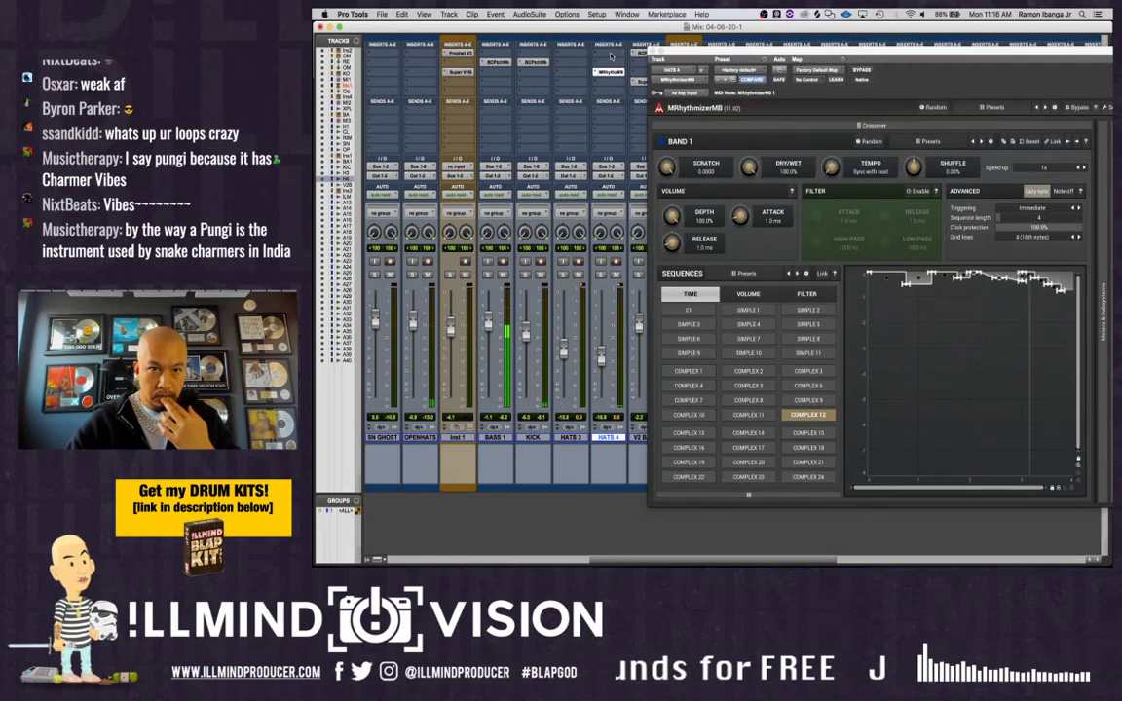
click(612, 55)
mouse_move(643, 74)
mouse_move(711, 94)
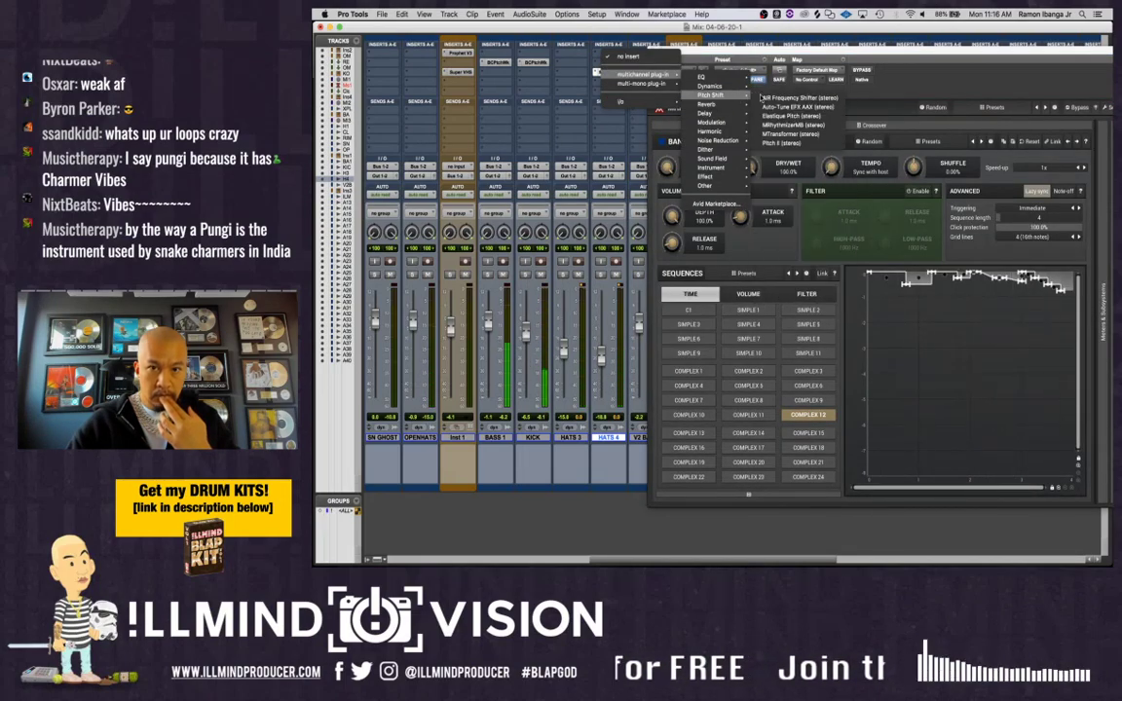
click(790, 116)
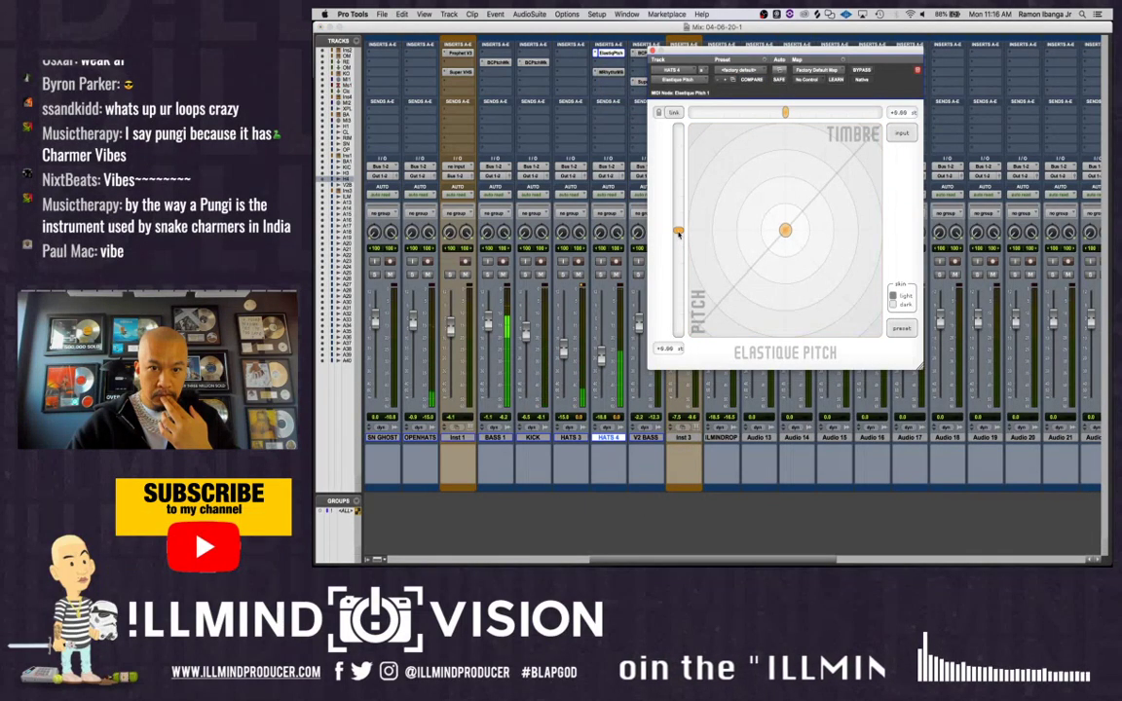
Raise the linked pitch and timbre in Elastique Pitch to +6.11 st and lower the HATS 4 fader to -22.2 dB
drag(683, 200, 683, 192)
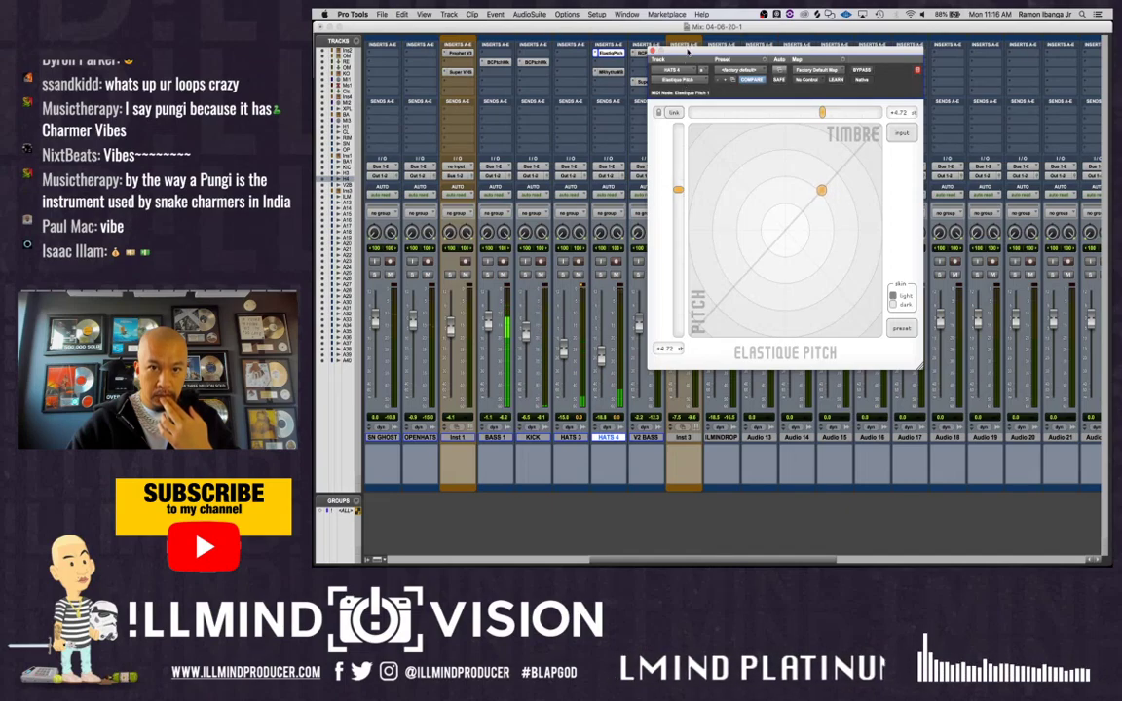
drag(688, 50, 742, 48)
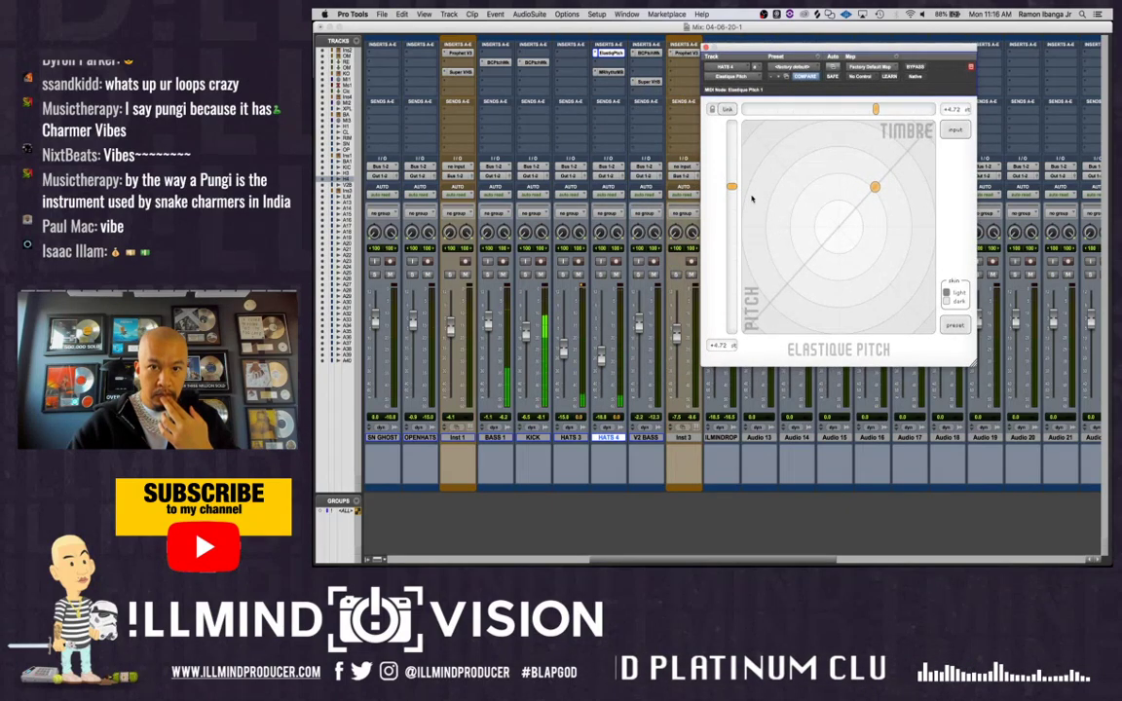
drag(736, 191, 736, 185)
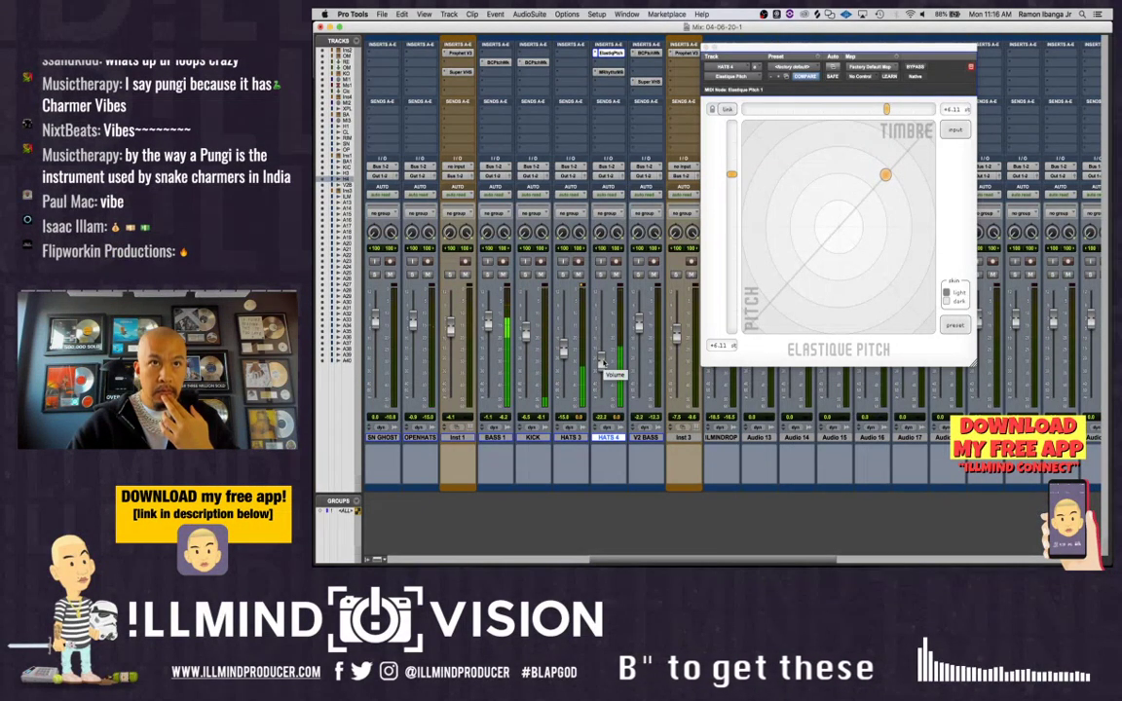
Select the Complex 13 time sequence in MRhythmizerMB on HATS 4 and lower that track's fader to -24.7 dB
click(610, 72)
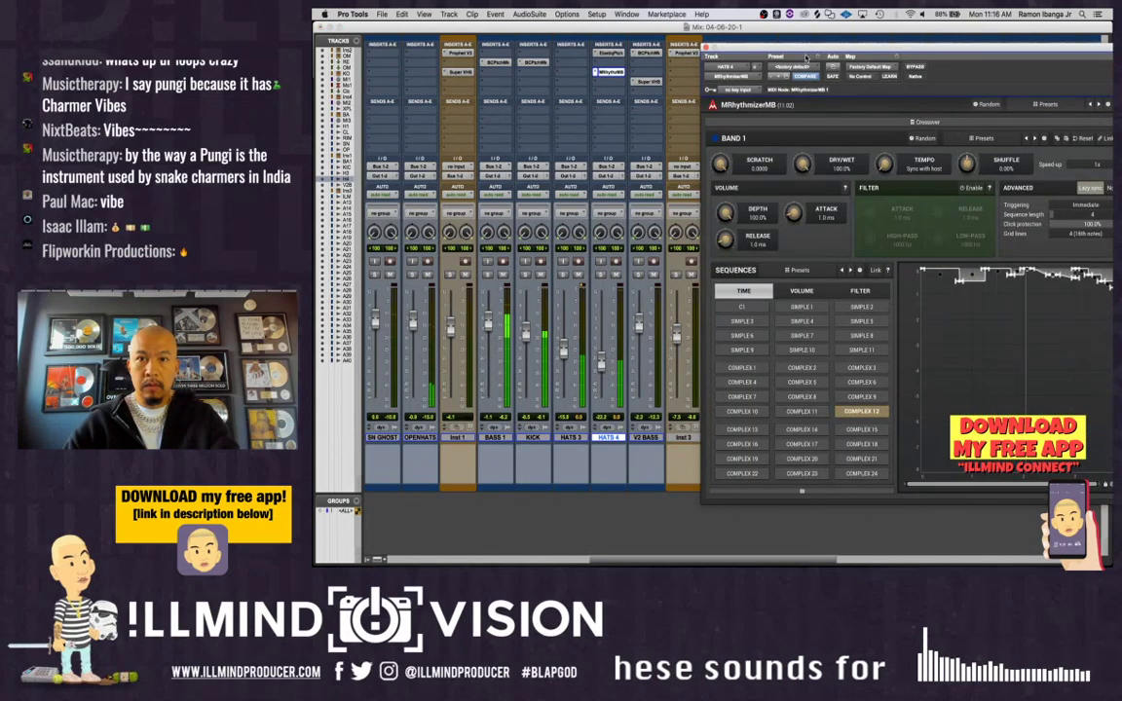
drag(806, 53, 744, 50)
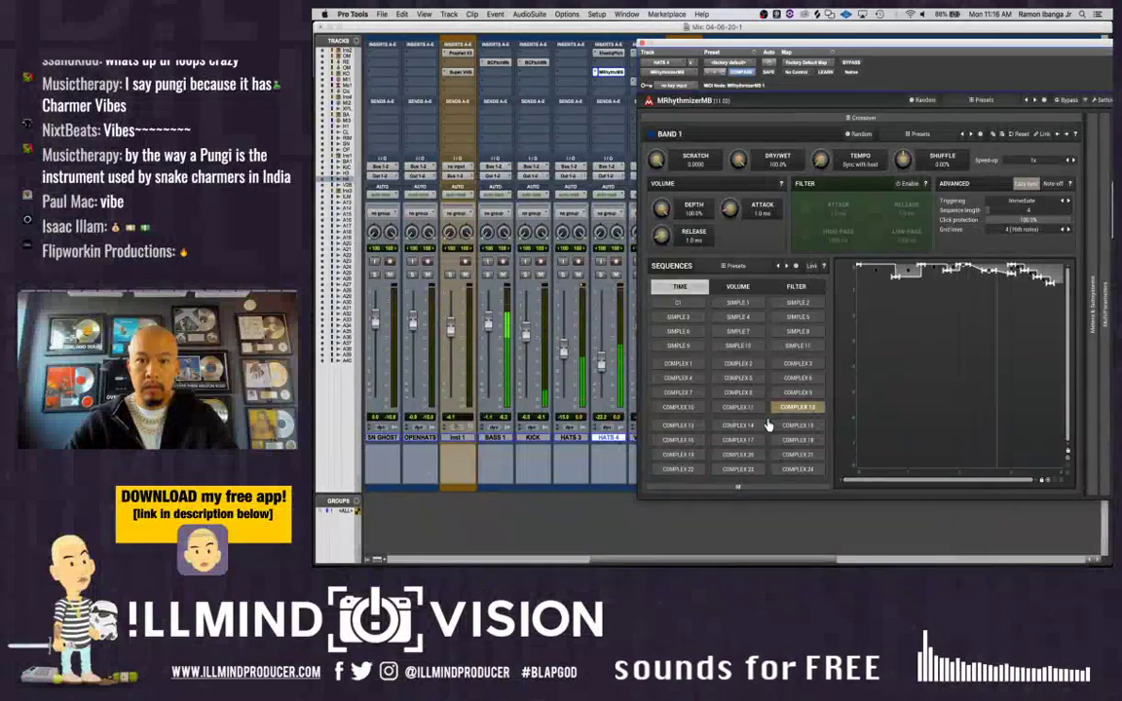
click(693, 427)
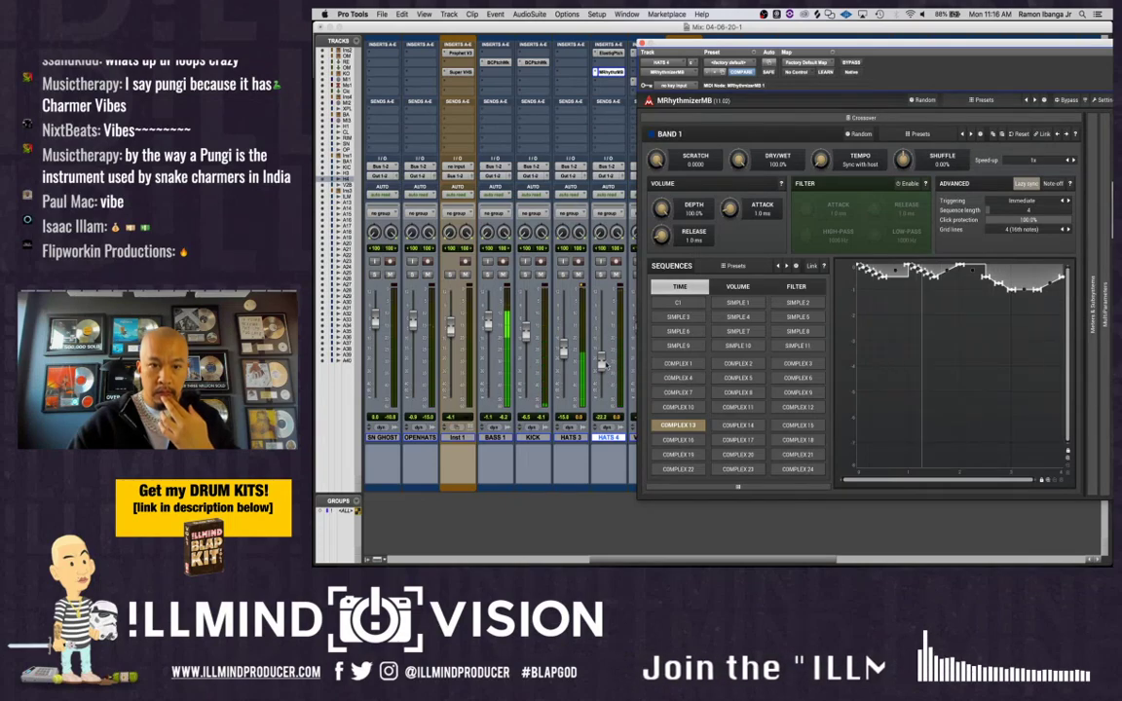
drag(601, 364, 601, 368)
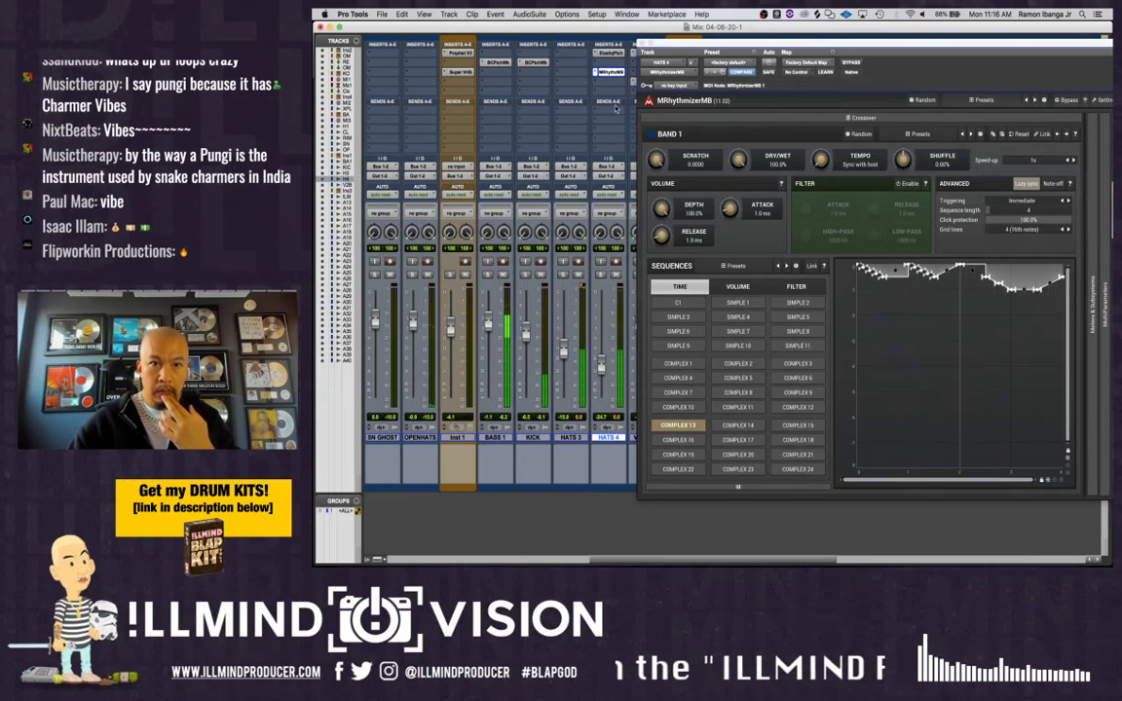
Try different linked pitch and timbre shifts in Elastique Pitch on HATS 4, including -6.43, -8.64, +4.46 and -8.01 st
click(609, 53)
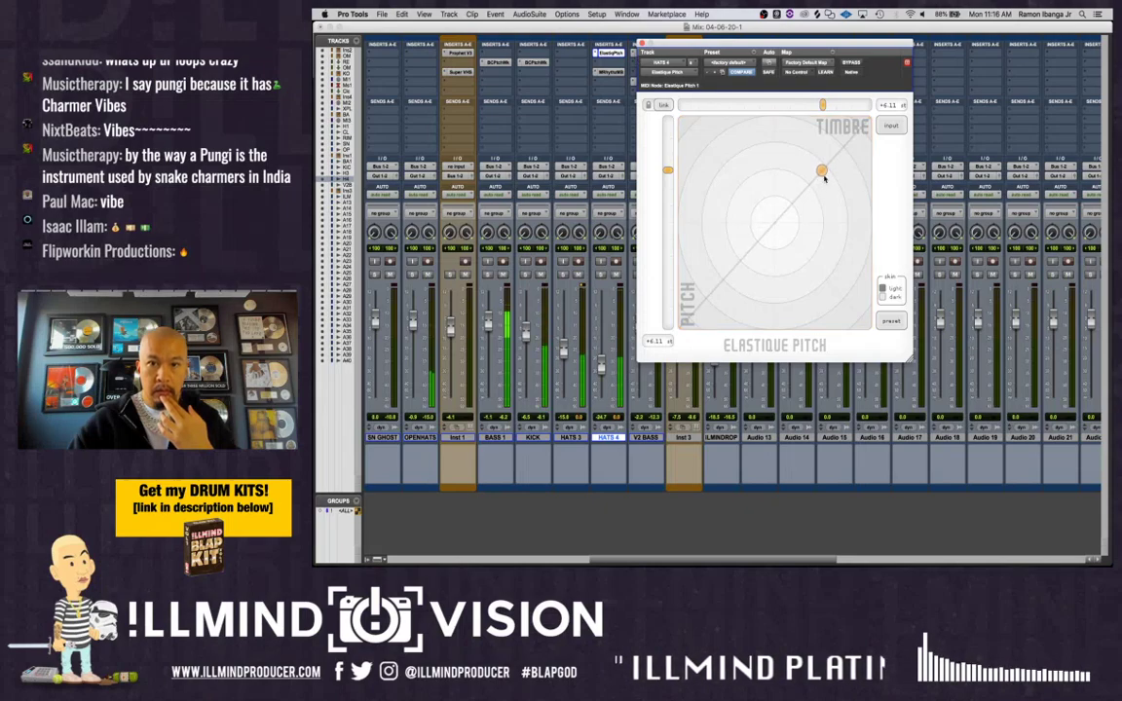
drag(667, 170, 670, 272)
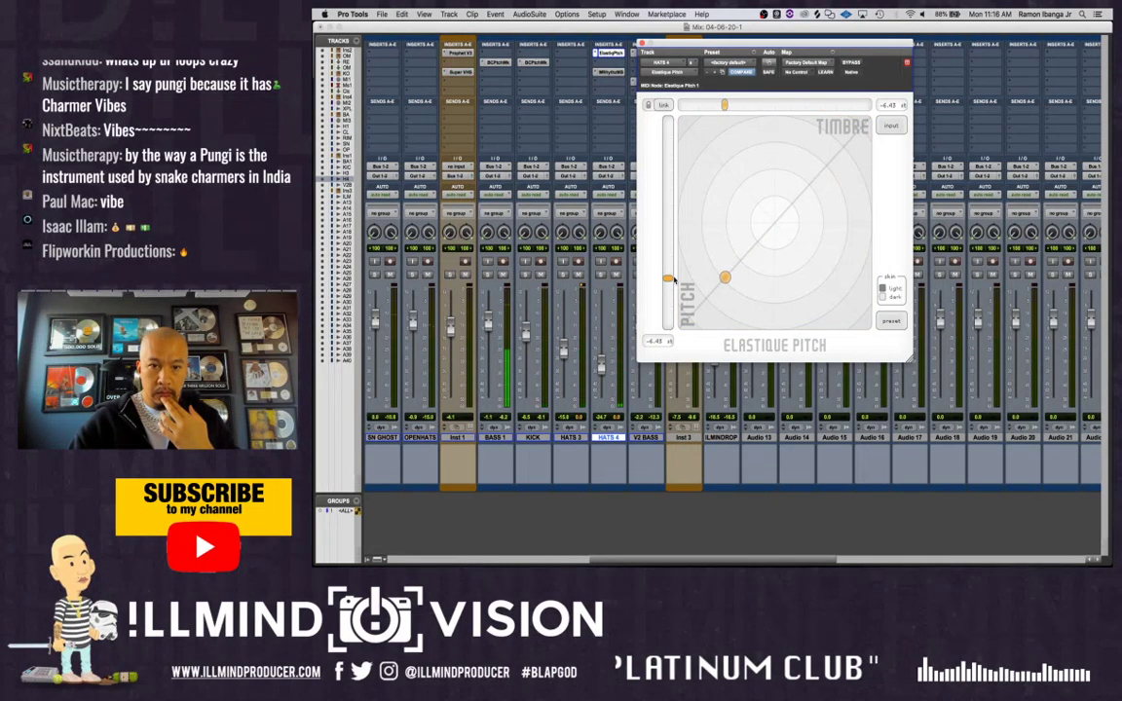
drag(674, 288, 673, 297)
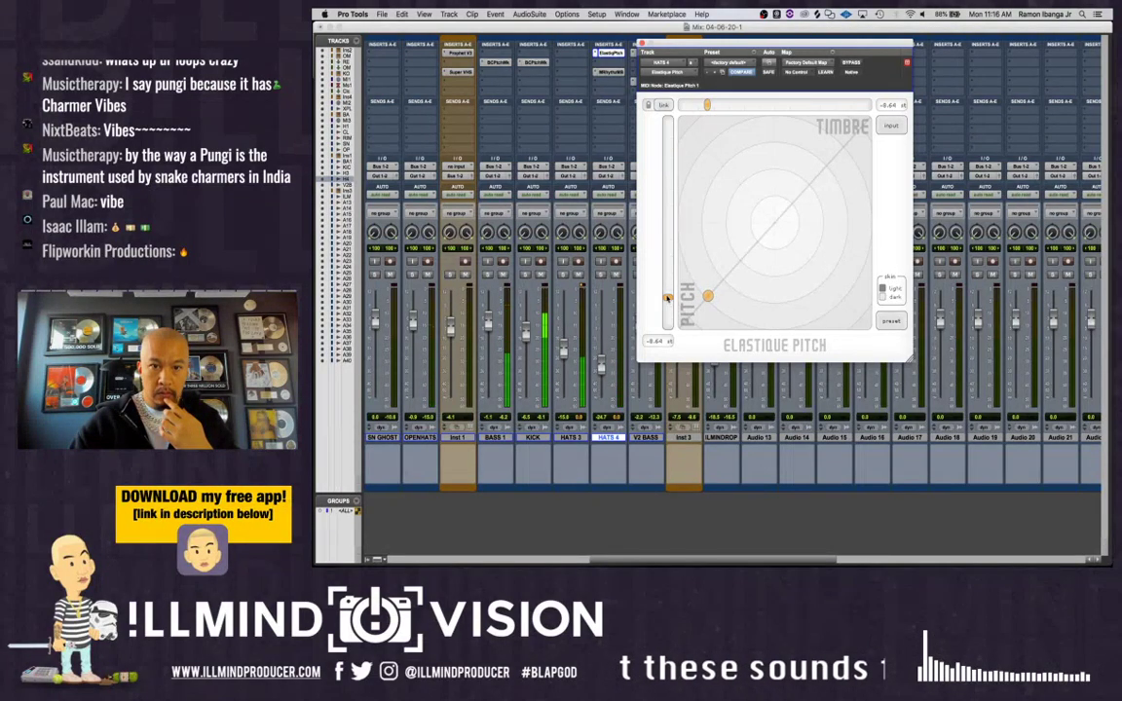
drag(669, 216, 669, 188)
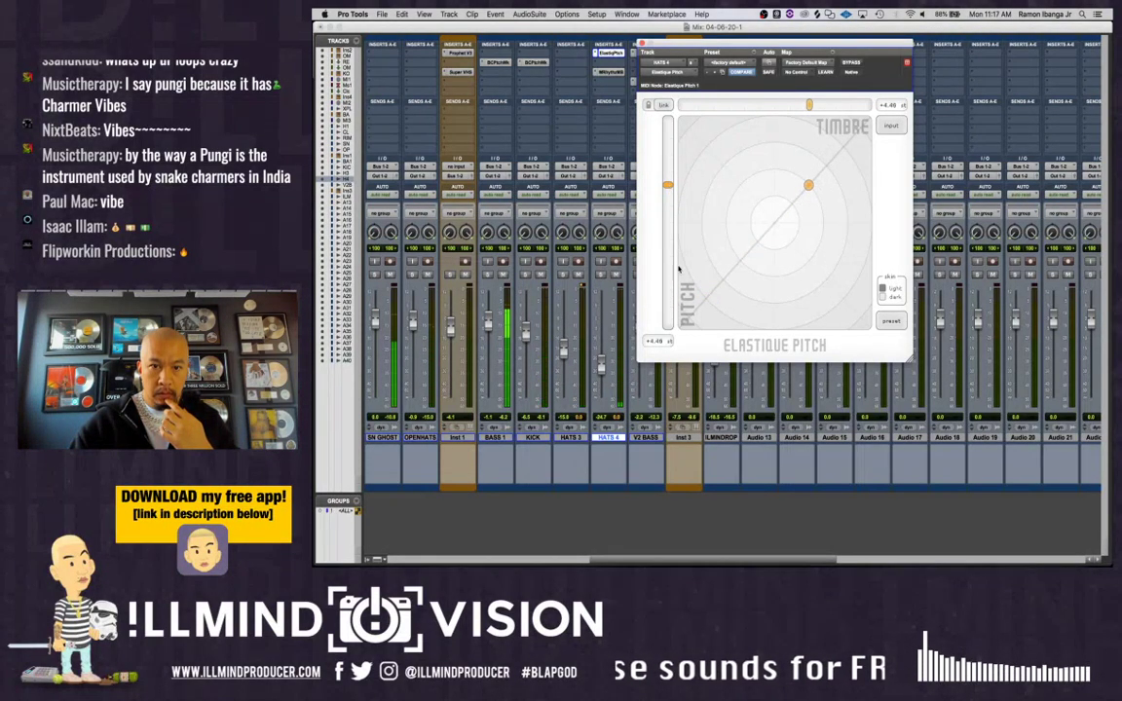
drag(680, 292, 680, 295)
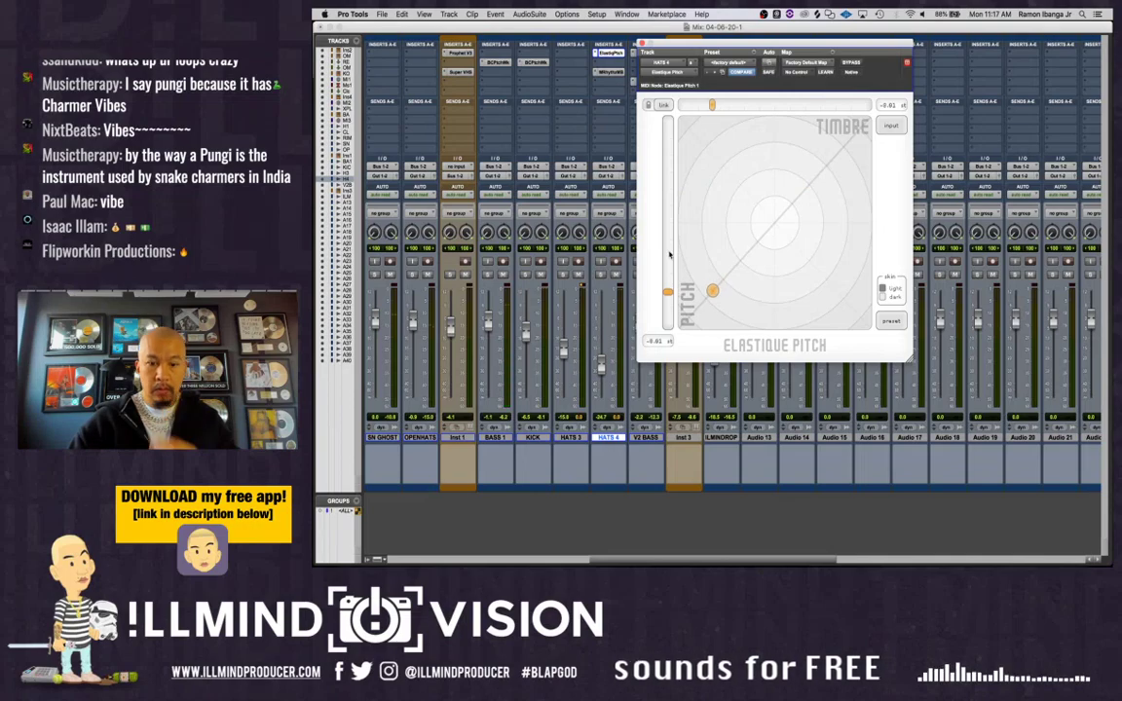
Audition the Complex 14 and Complex 15 time sequences in MRhythmizerMB on HATS 4 and select Complex 16
click(610, 73)
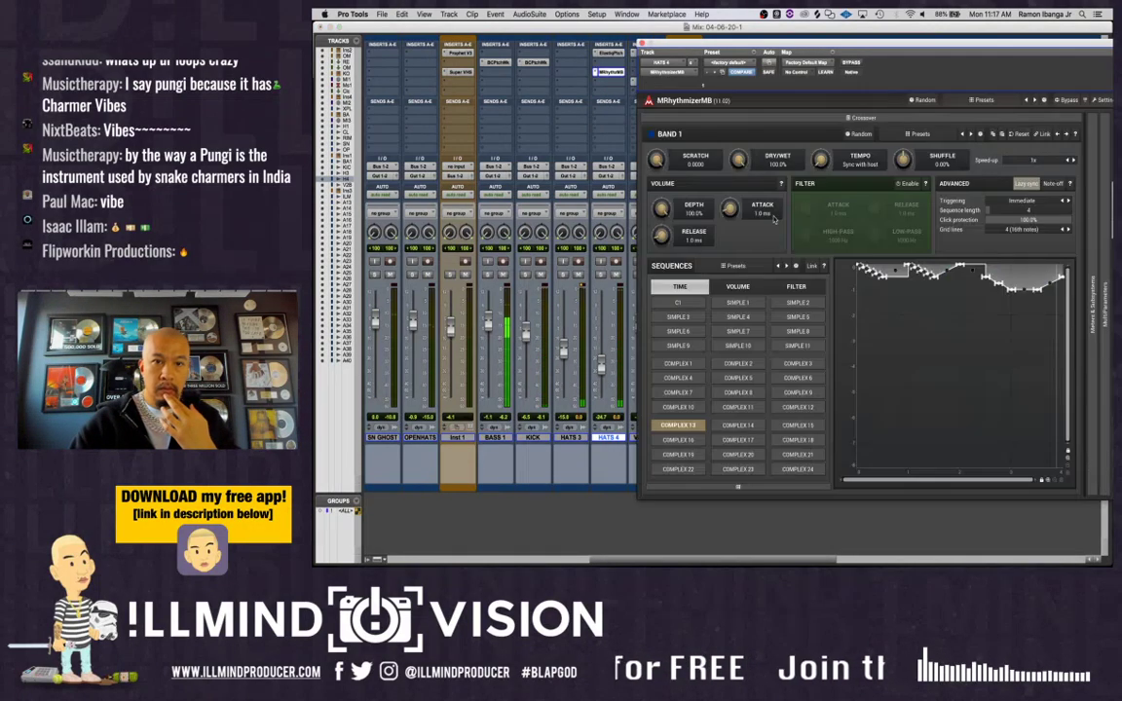
click(761, 427)
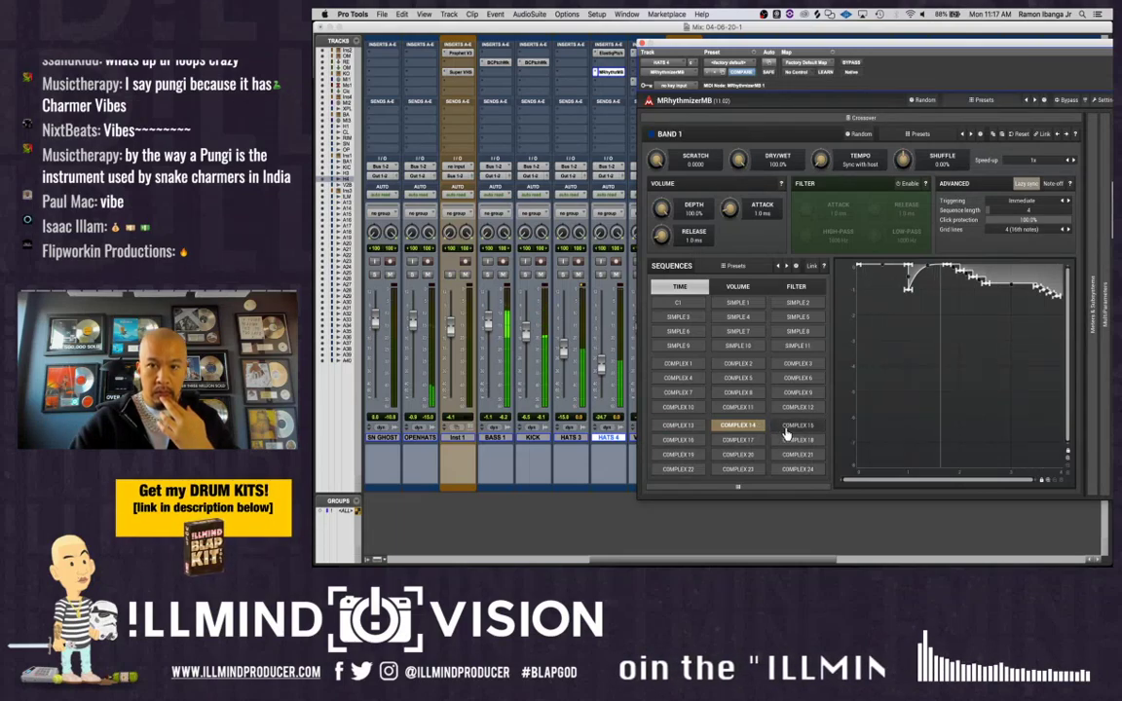
click(791, 428)
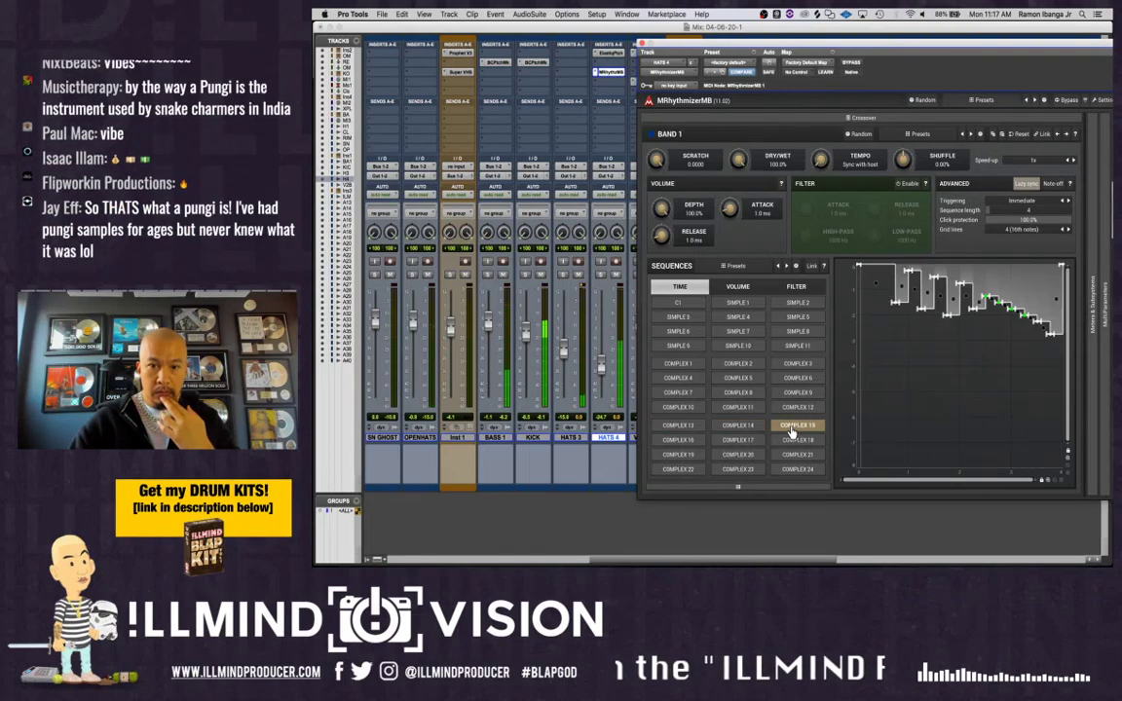
click(682, 440)
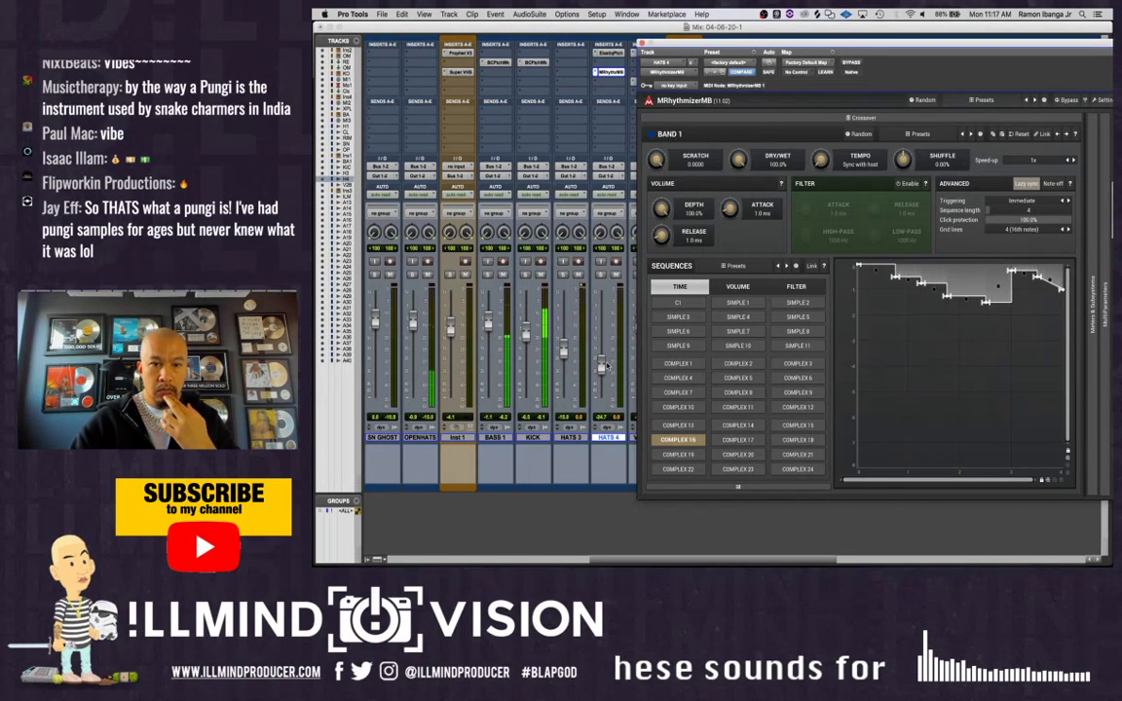
Adjust the HATS 4 fader to -27.7 dB and set the linked pitch and timbre in Elastique Pitch to +6.87 st
mouse_move(602, 366)
mouse_down()
mouse_move(603, 330)
mouse_move(603, 354)
mouse_up()
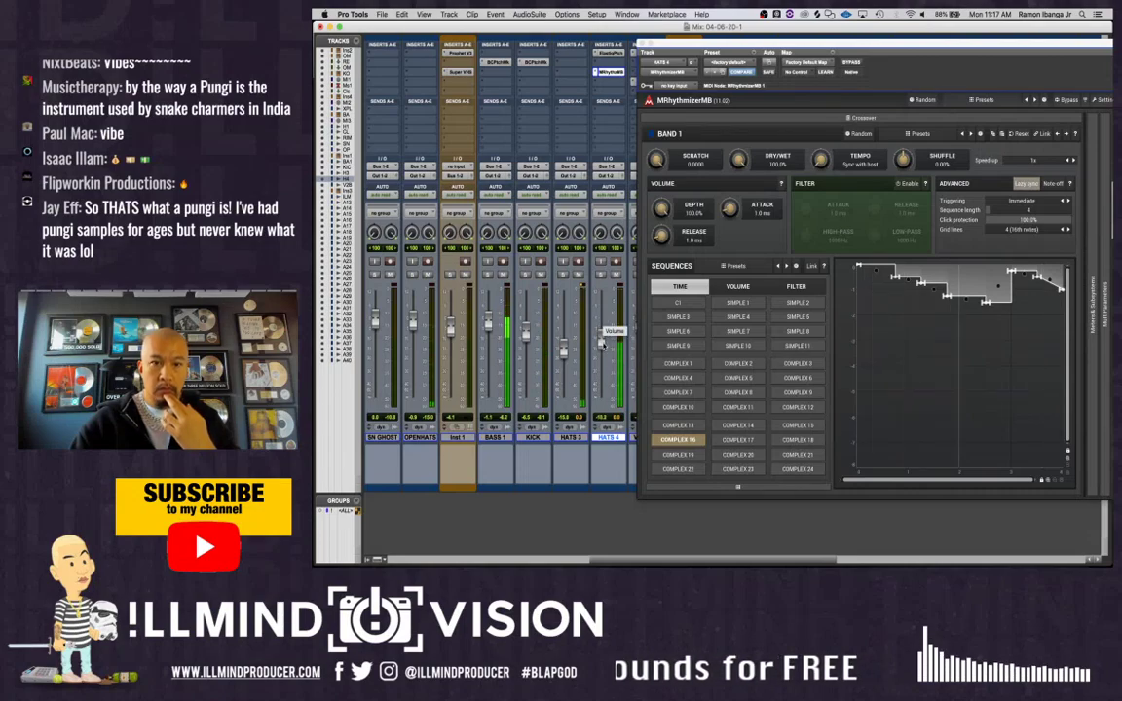
click(610, 53)
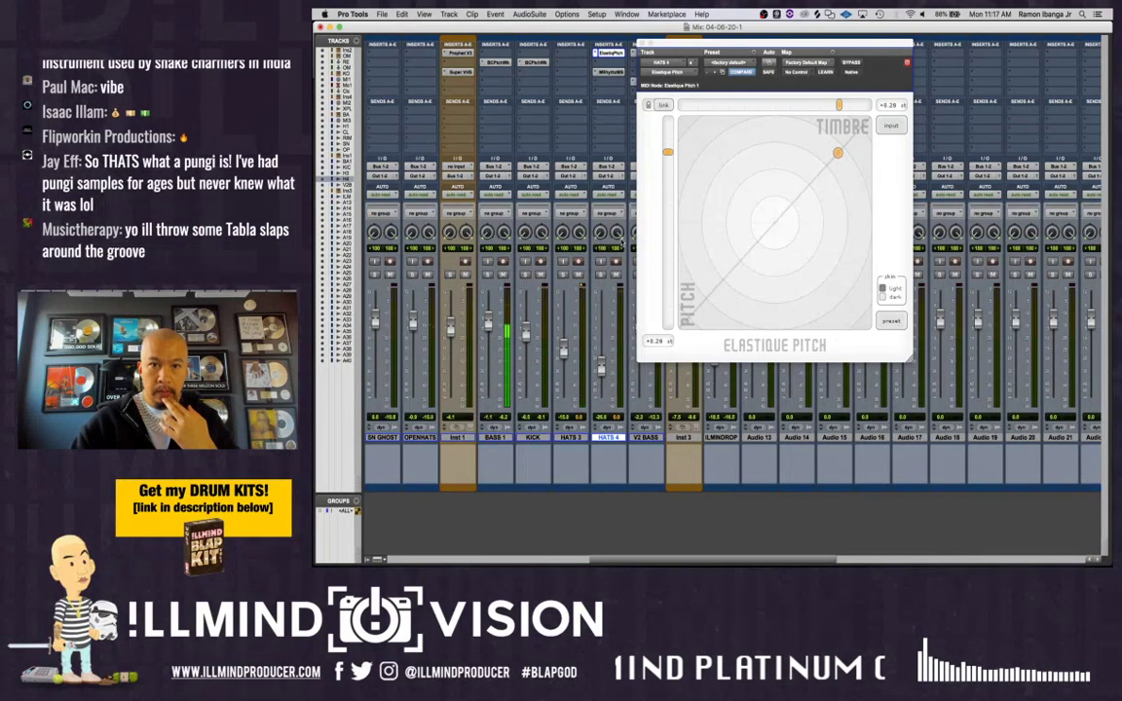
drag(669, 155, 671, 158)
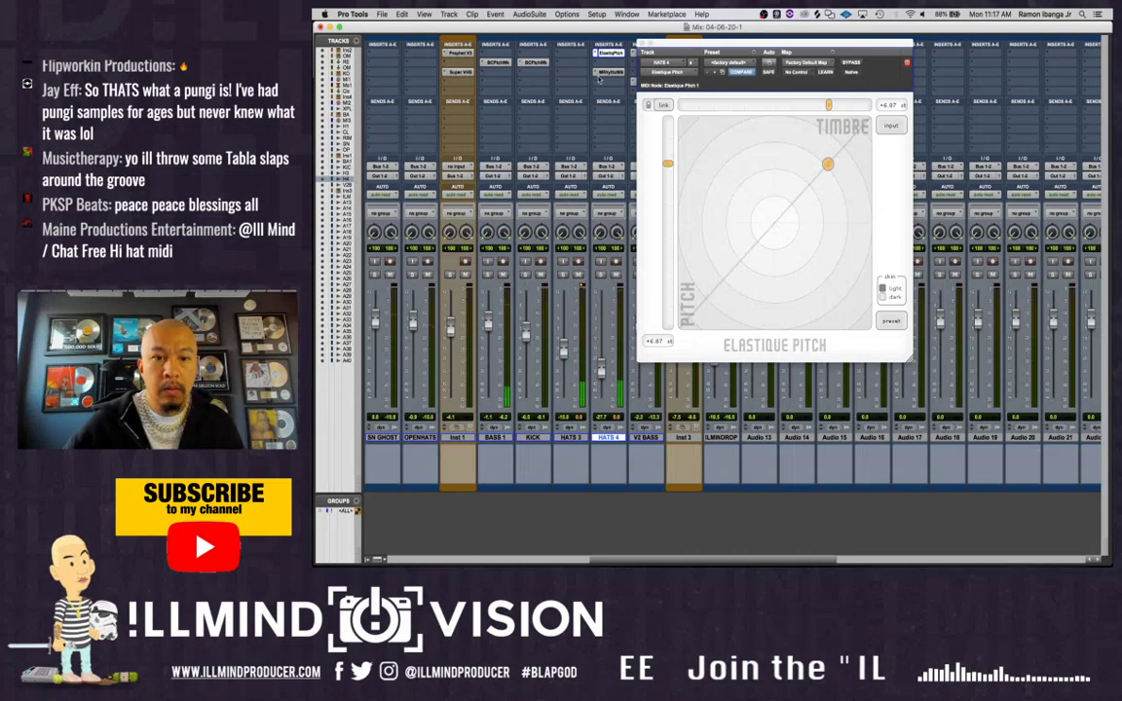
Audition the time sequences Complex 17 to 21, Complex 1 and Complex 2 in MRhythmizerMB on HATS 4 and select Simple 11
click(612, 72)
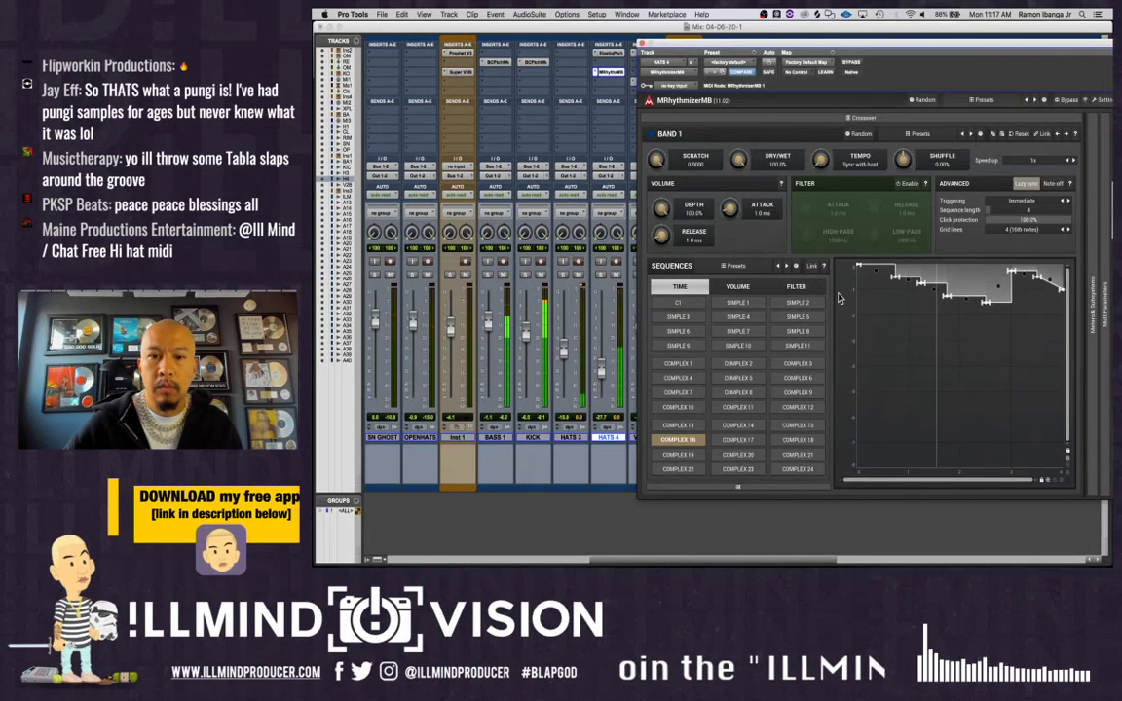
click(738, 439)
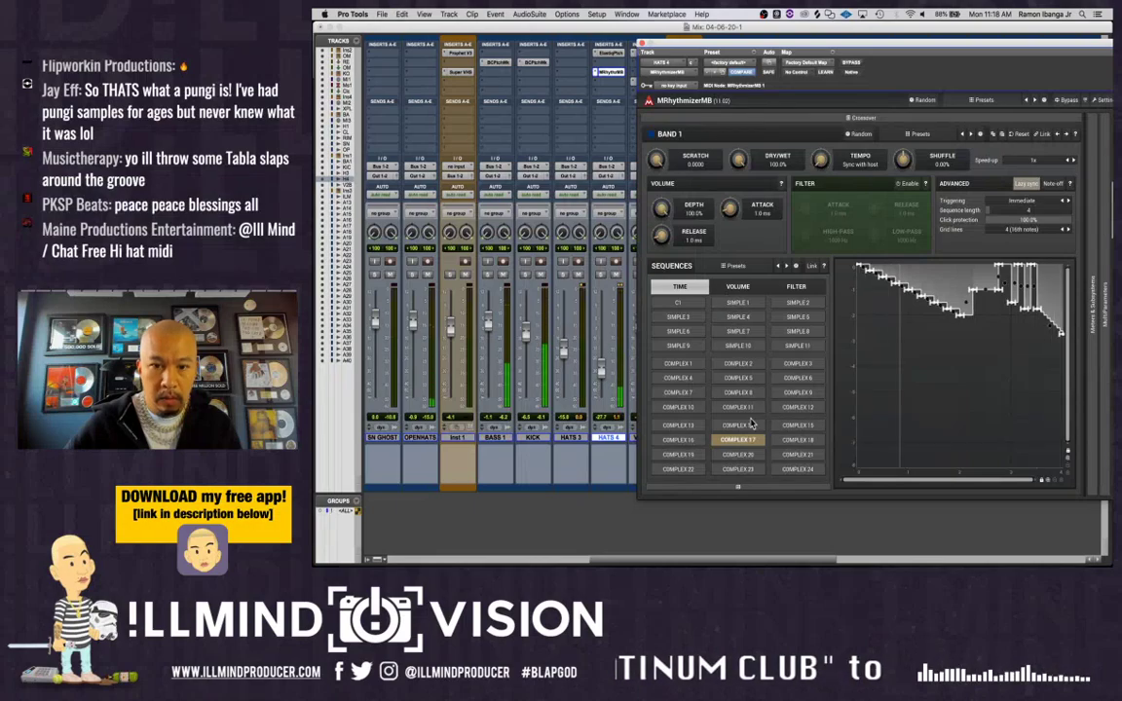
click(791, 444)
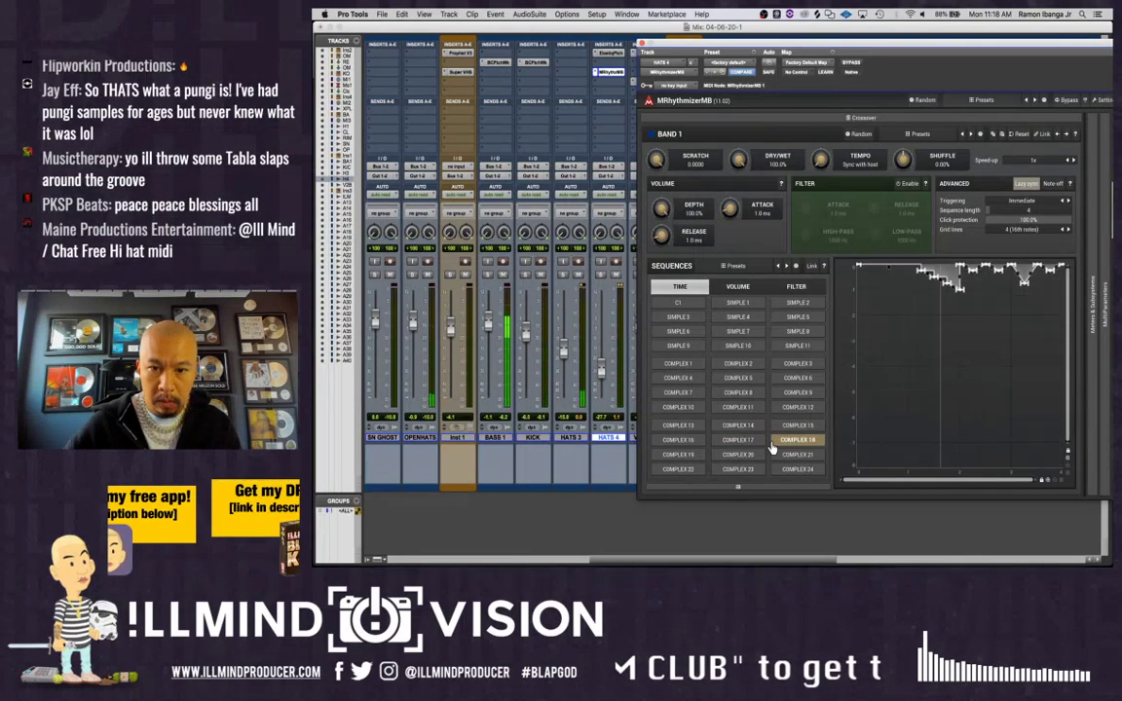
click(679, 455)
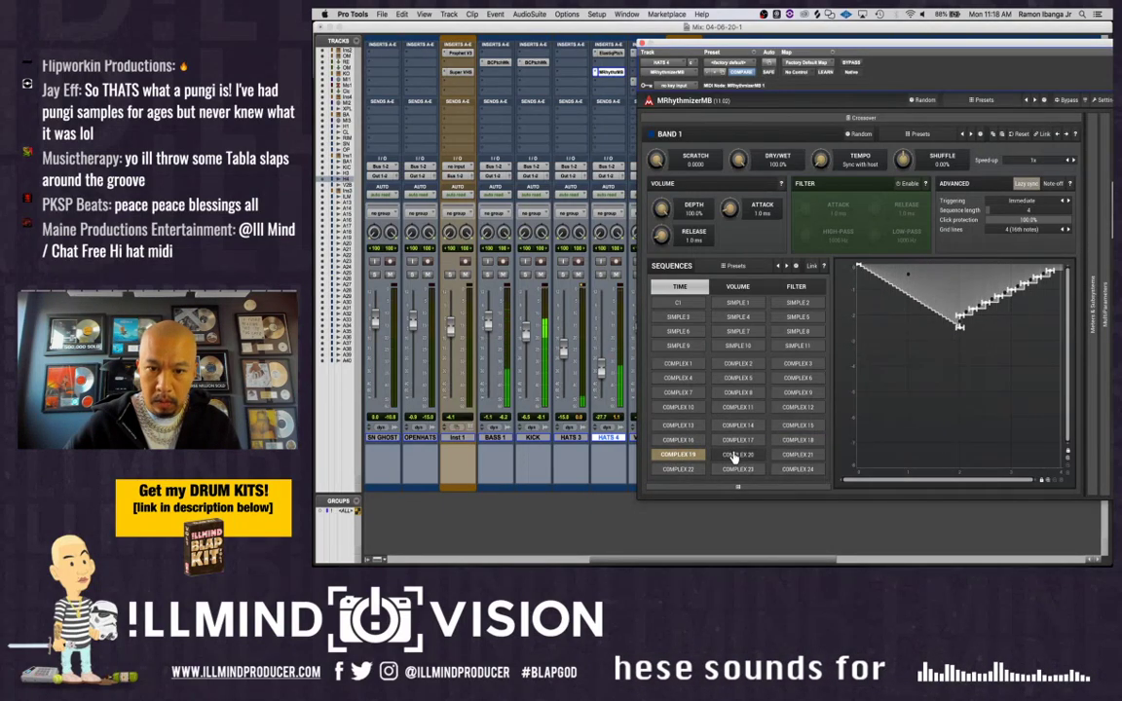
click(736, 456)
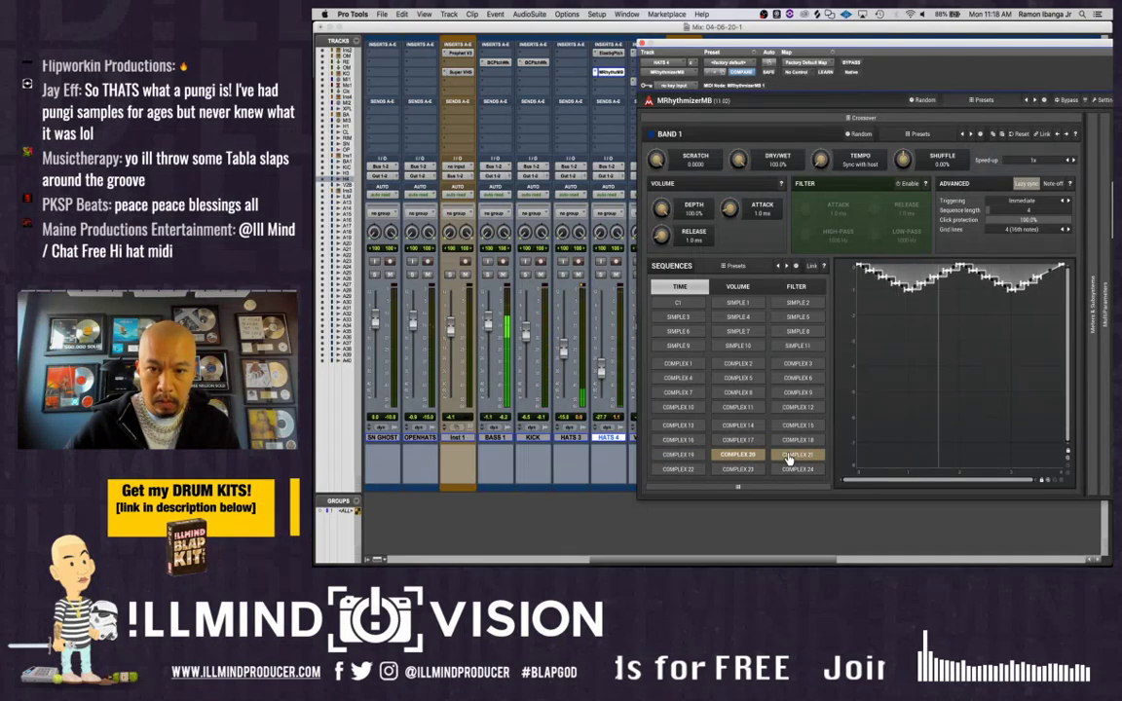
click(791, 457)
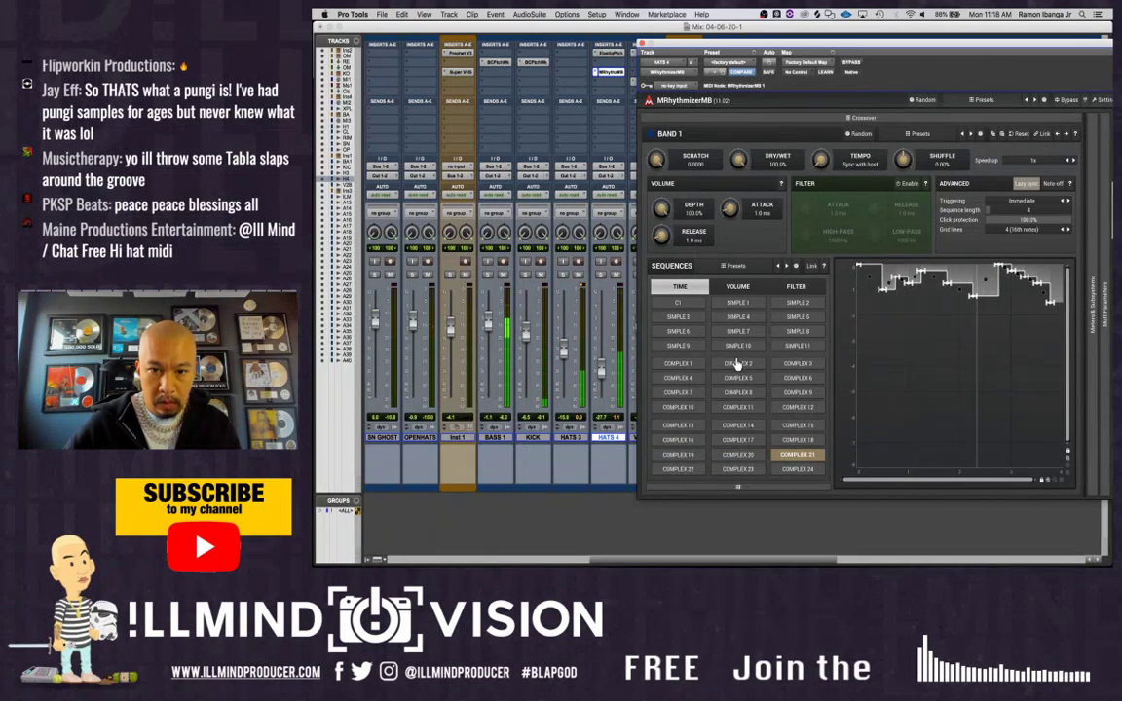
click(678, 363)
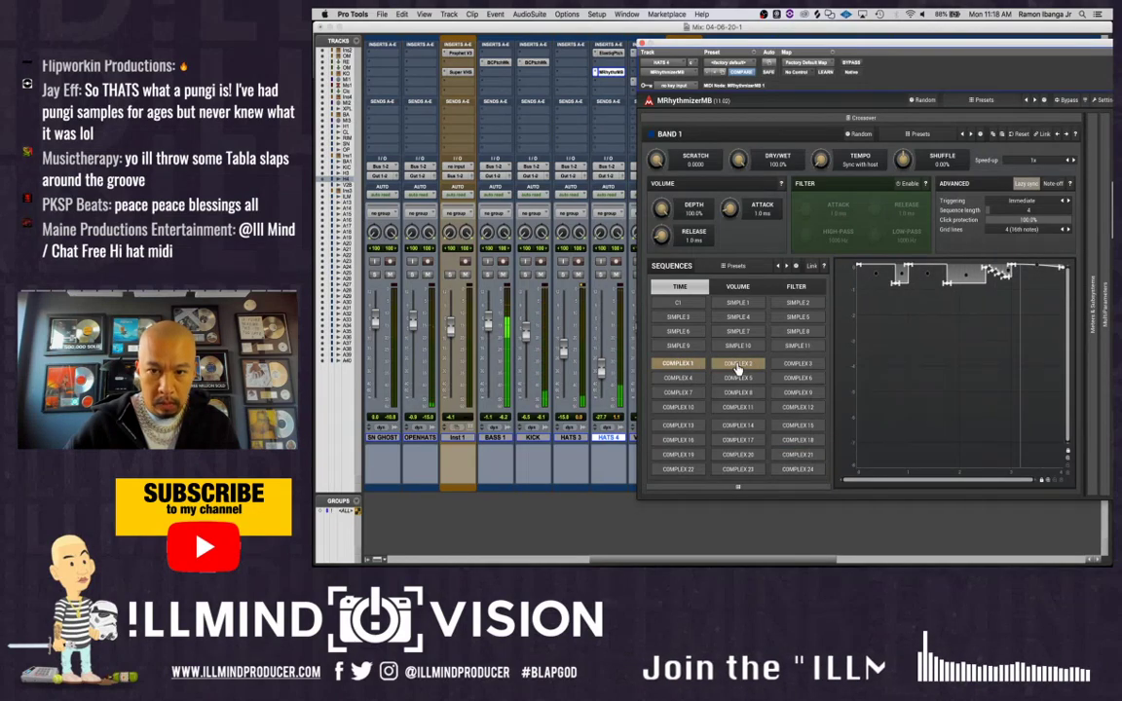
click(737, 365)
click(797, 346)
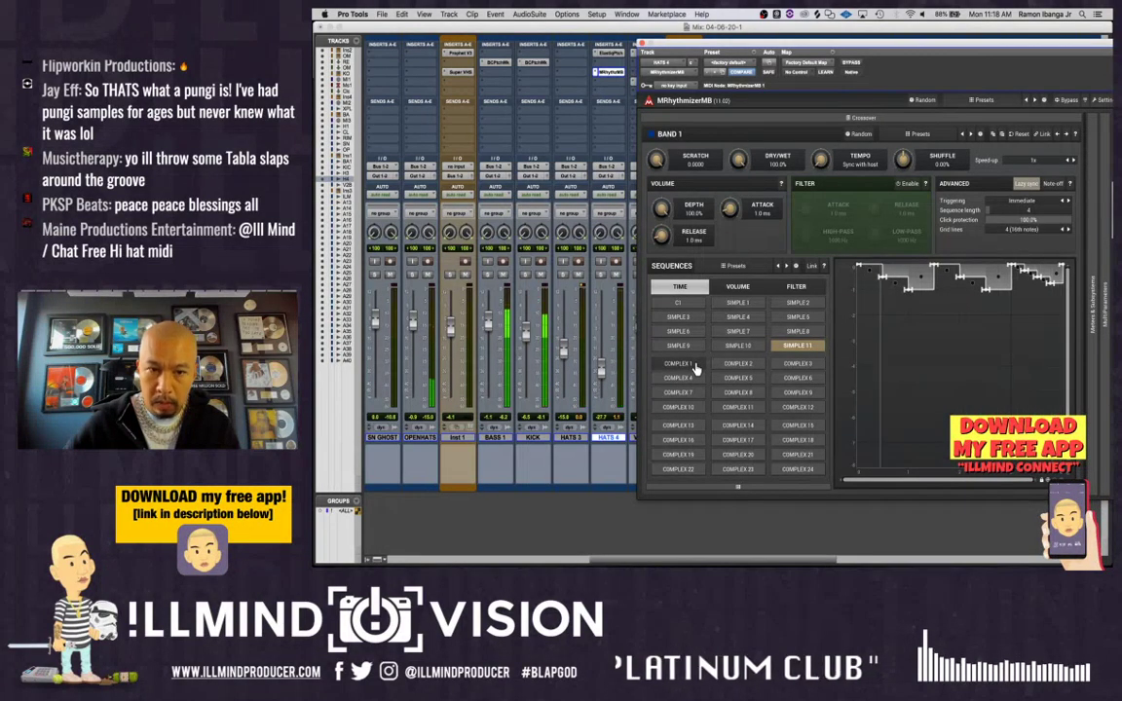
Lower the linked pitch and timbre in Elastique Pitch on HATS 4 to +3.83 st and close the plug-in window
click(610, 72)
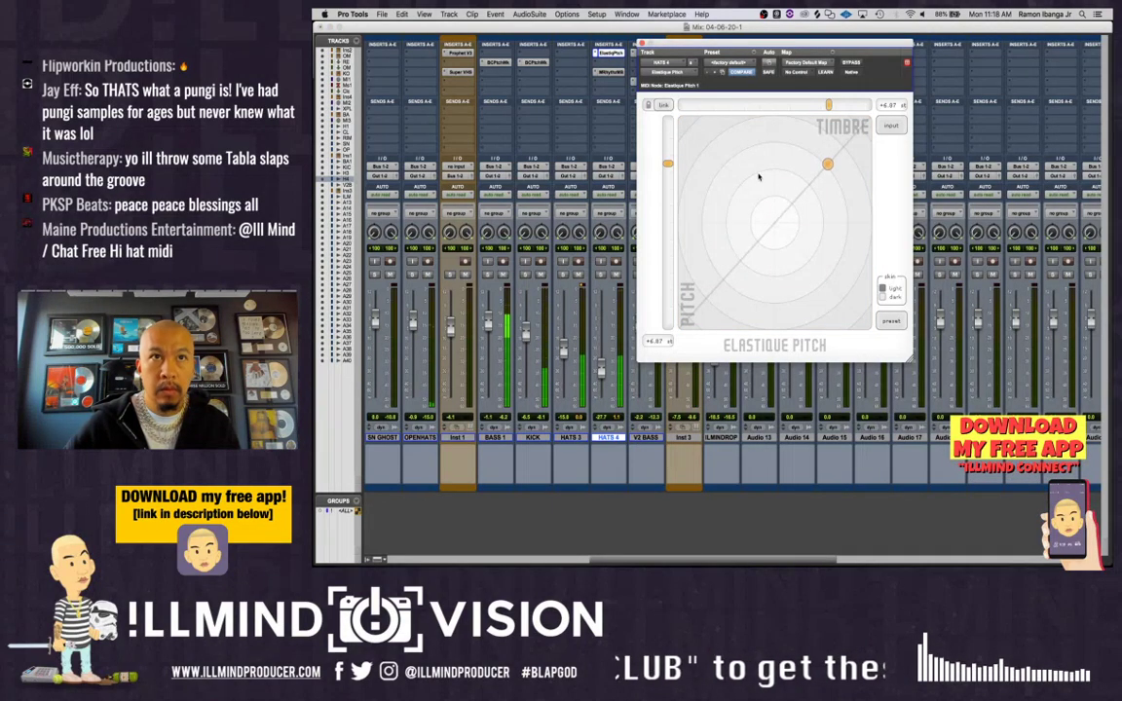
drag(670, 167, 671, 192)
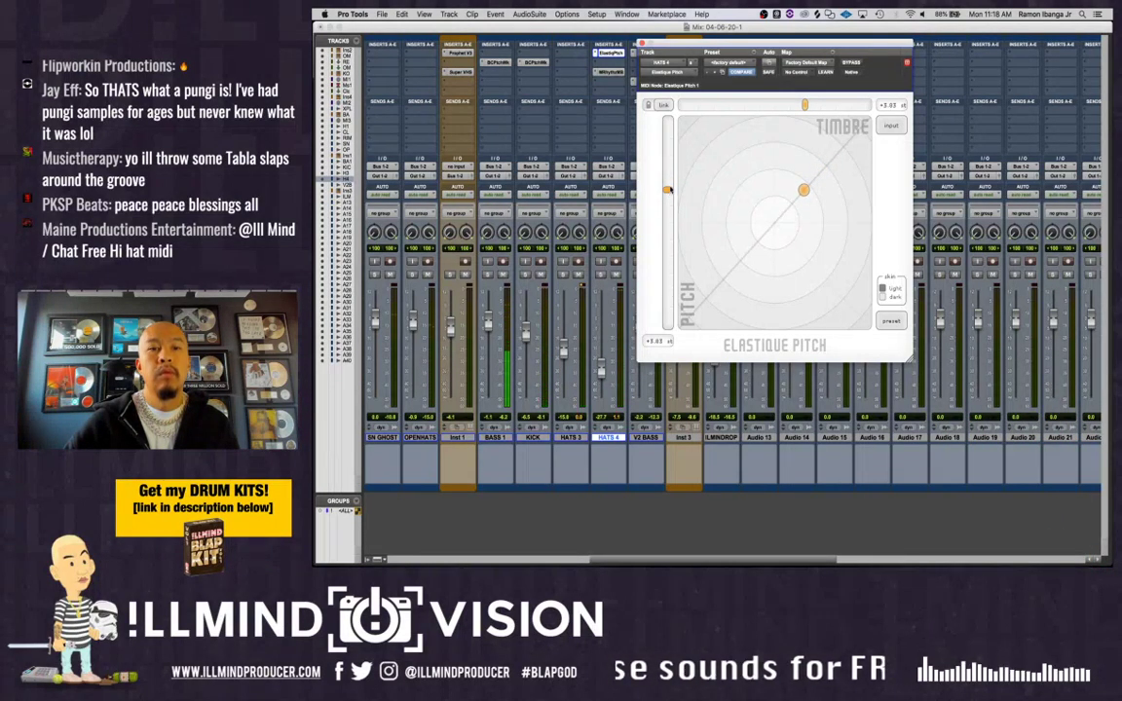
click(641, 44)
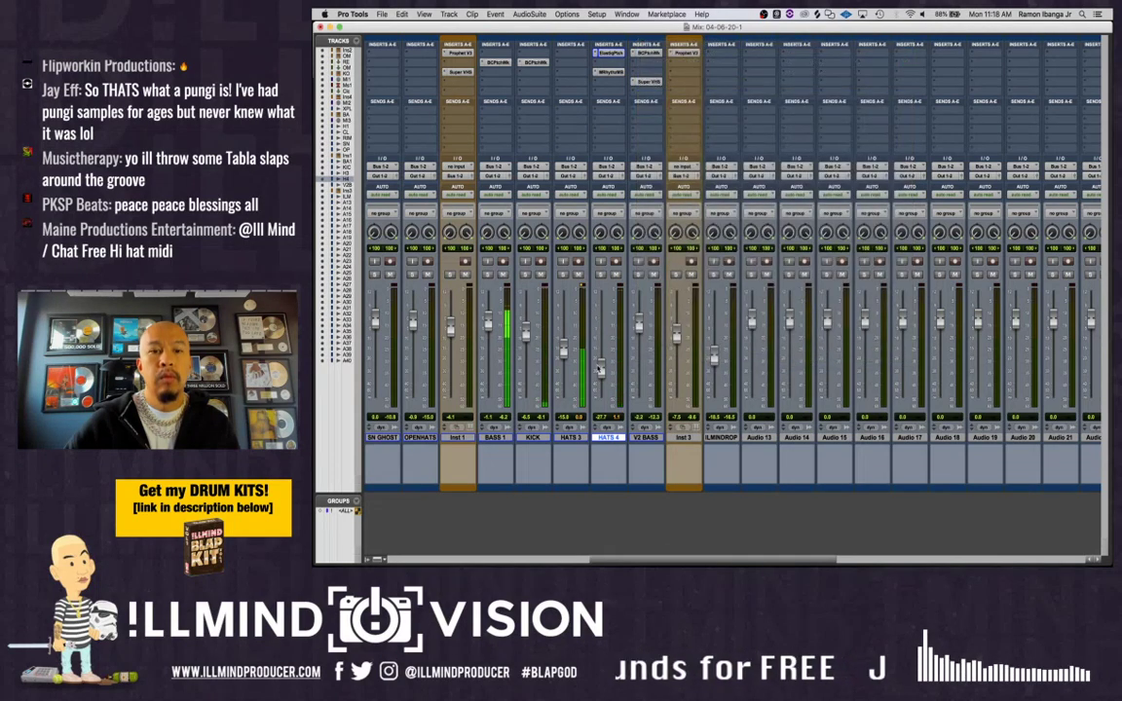
Insert the stereo Dyn3 De-Esser plug-in on HATS 4 in the slot directly below MRhythmizerMB
click(606, 83)
mouse_move(645, 102)
mouse_move(721, 124)
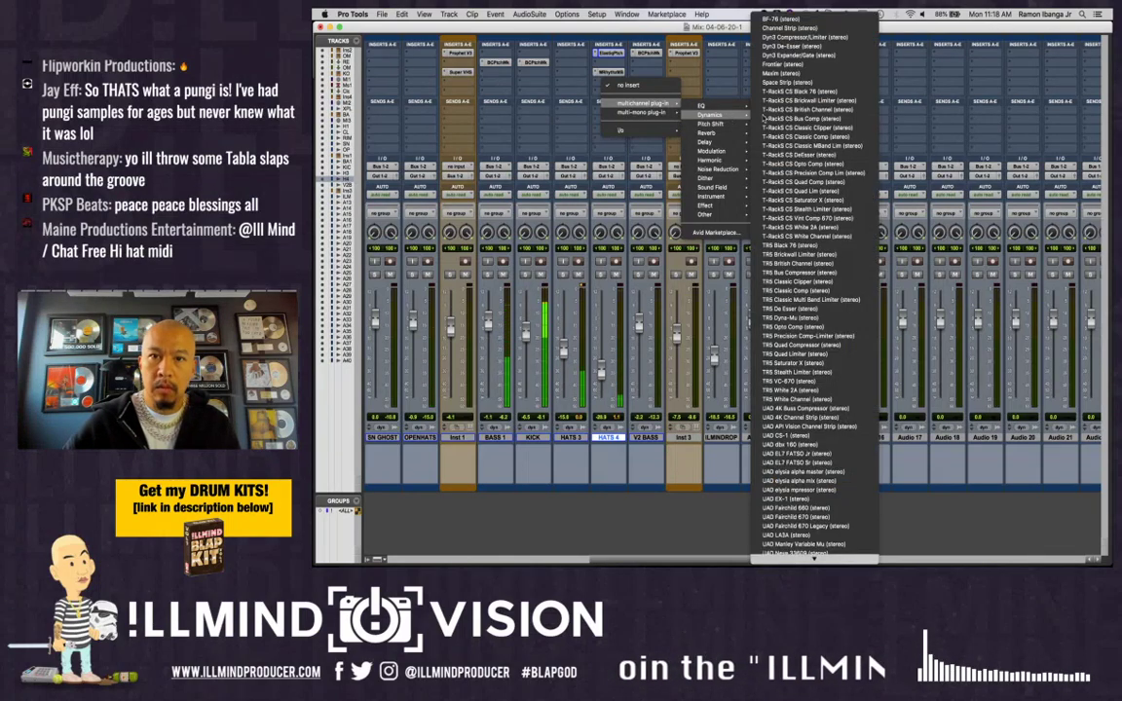
click(793, 57)
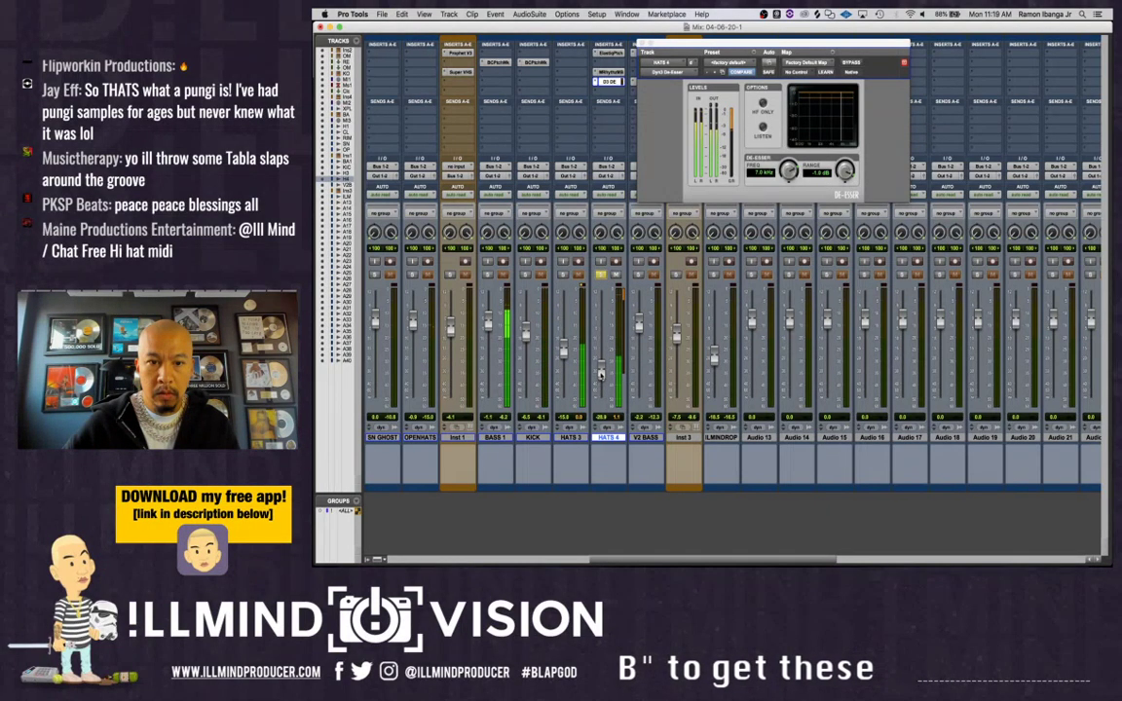
Unsolo HATS 4, close the De-Esser window and rebalance the HATS 4 fader to -24.3 dB
drag(601, 376, 600, 362)
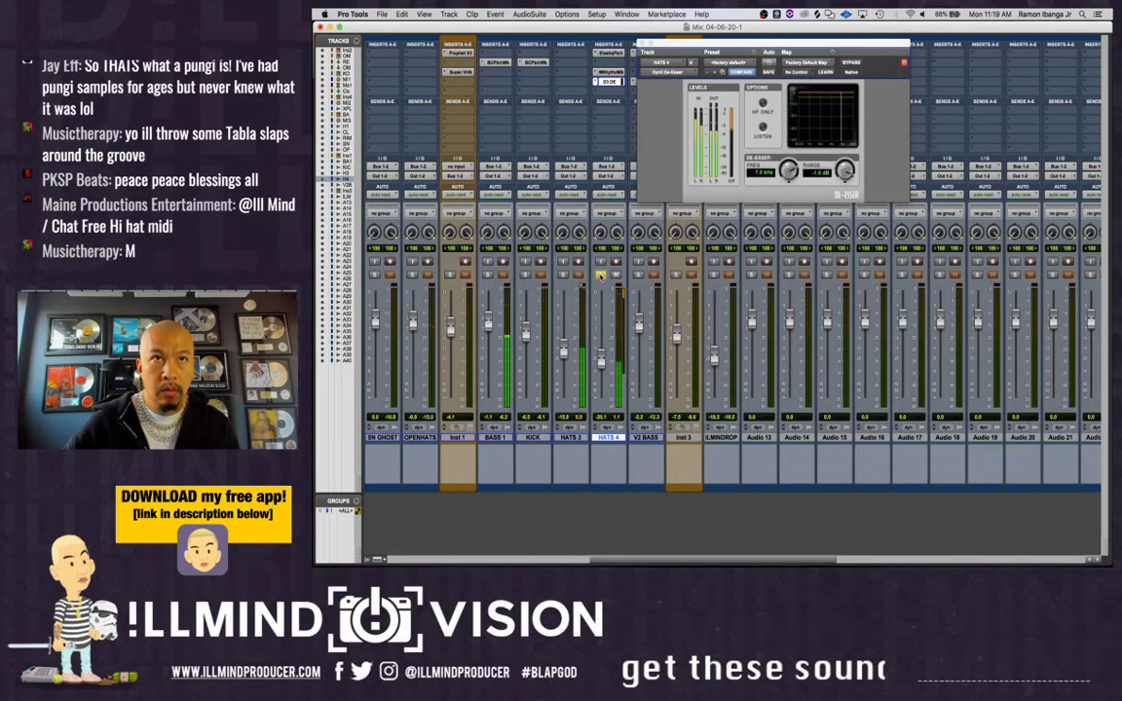
click(601, 274)
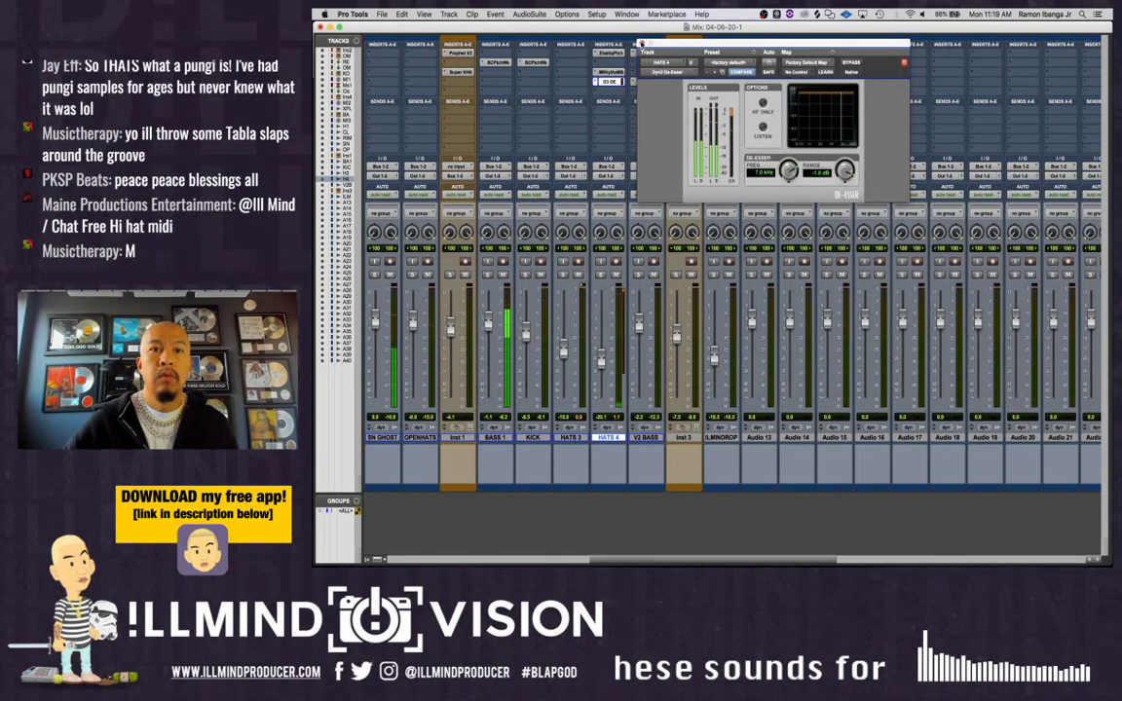
click(643, 43)
drag(601, 362, 601, 365)
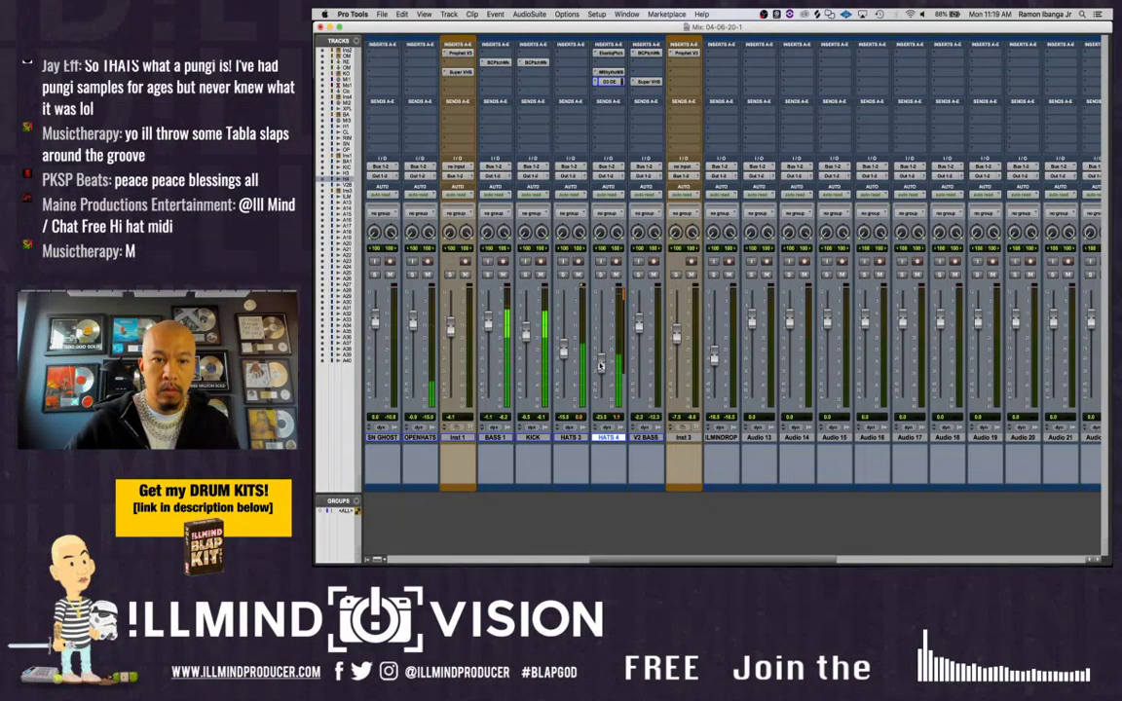
Insert the stereo H-Delay plug-in on HATS 4 in a free slot below the De-Esser
click(612, 95)
mouse_move(647, 113)
mouse_move(714, 228)
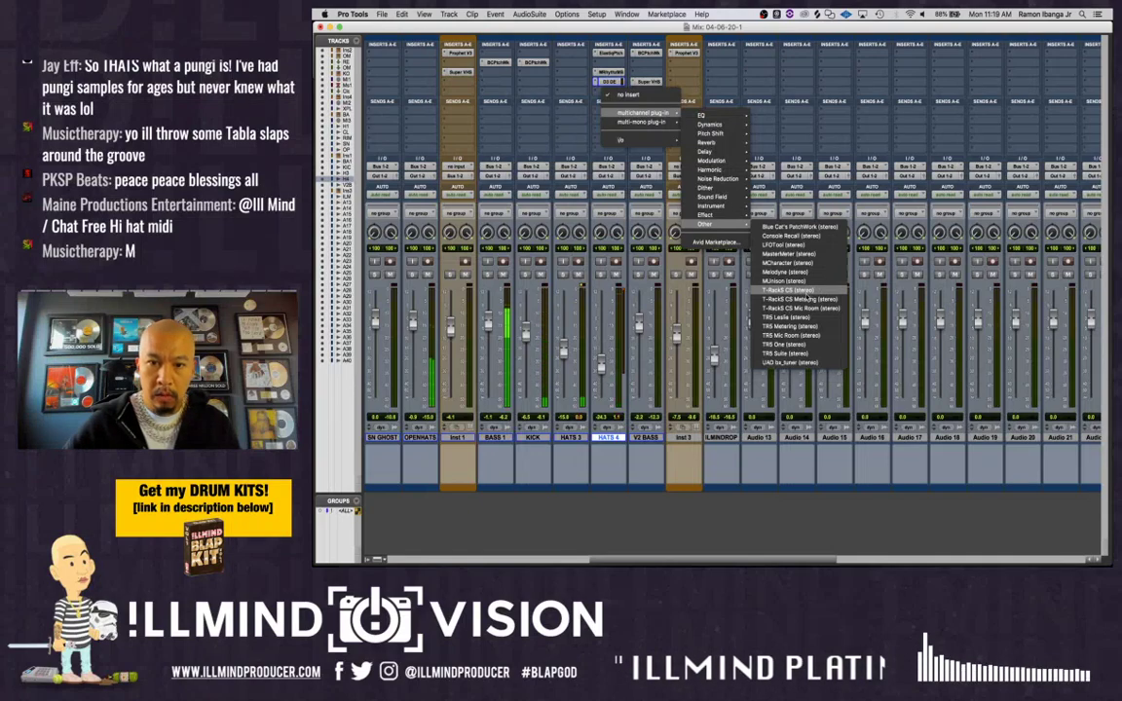
mouse_move(733, 153)
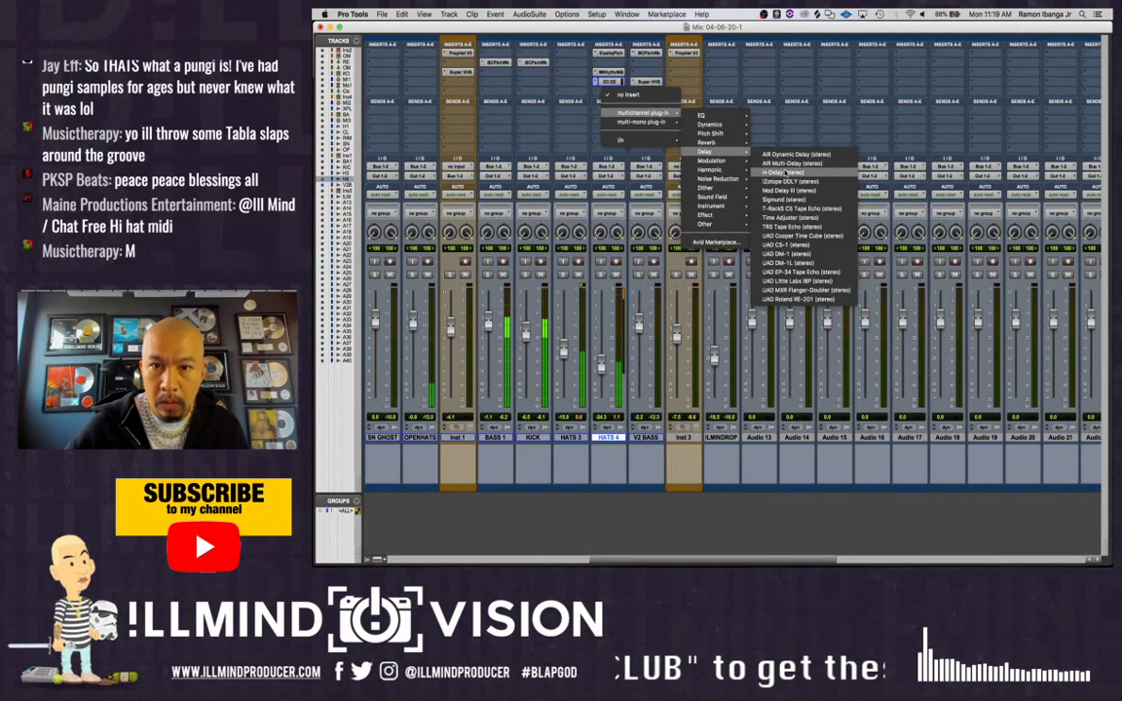
click(789, 172)
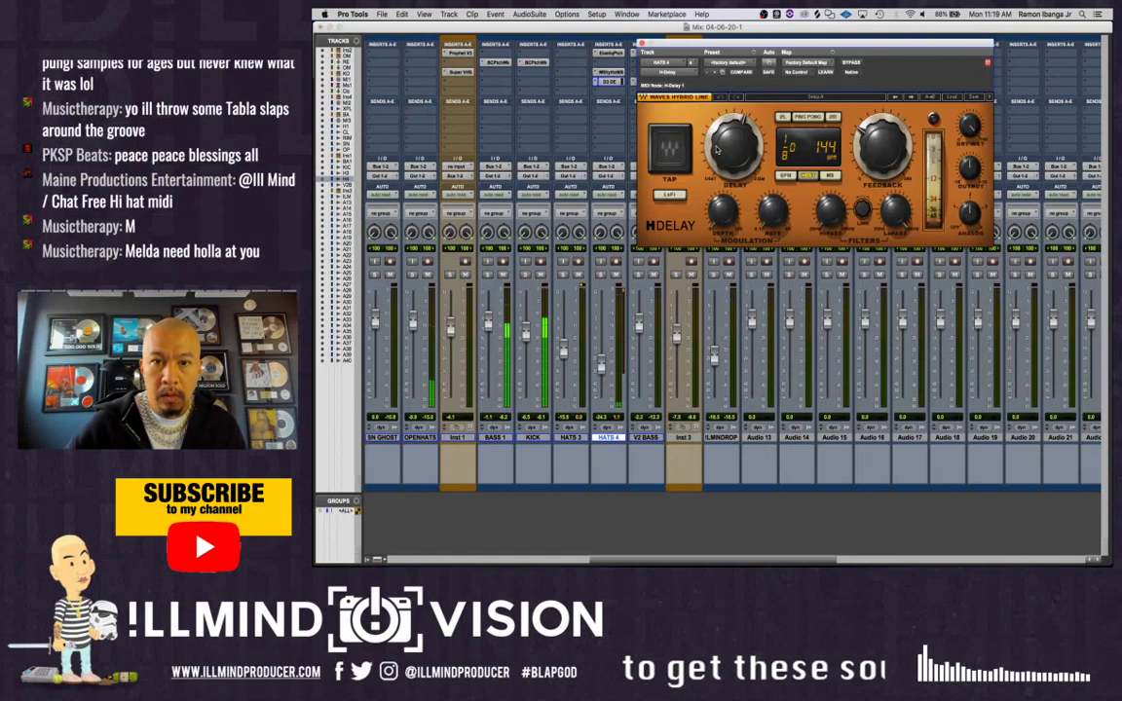
Enable ping-pong mode in the HATS 4 H-Delay and set its host-synced delay time to 1/8
click(800, 118)
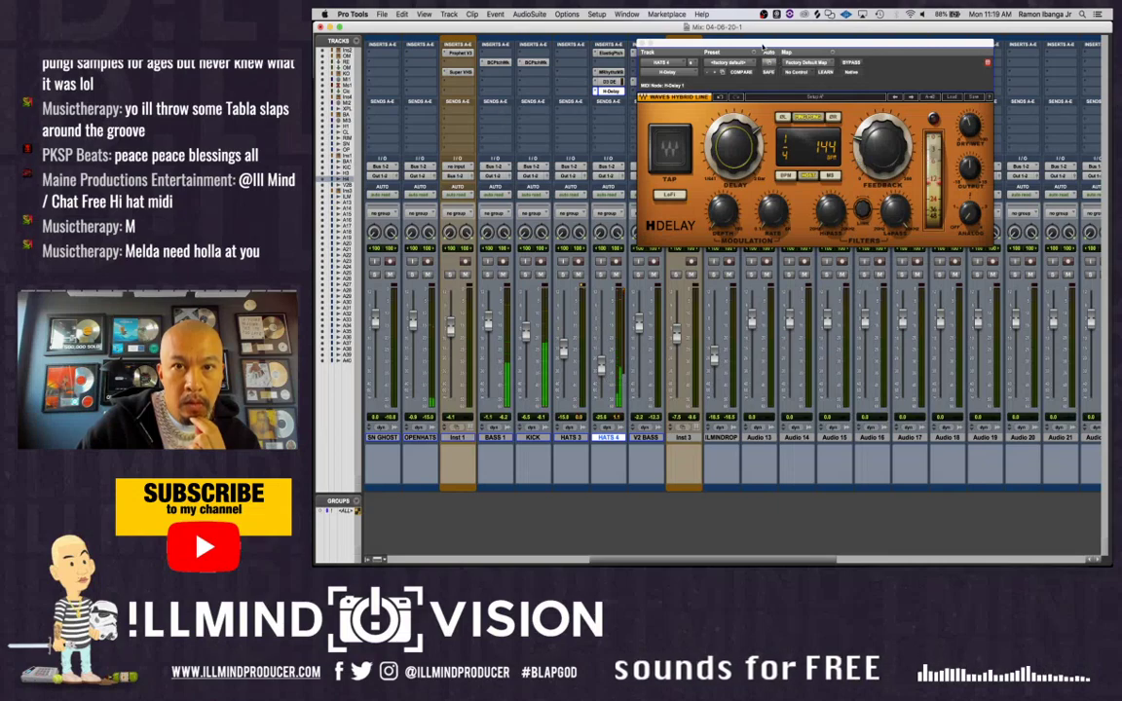
drag(763, 46, 774, 46)
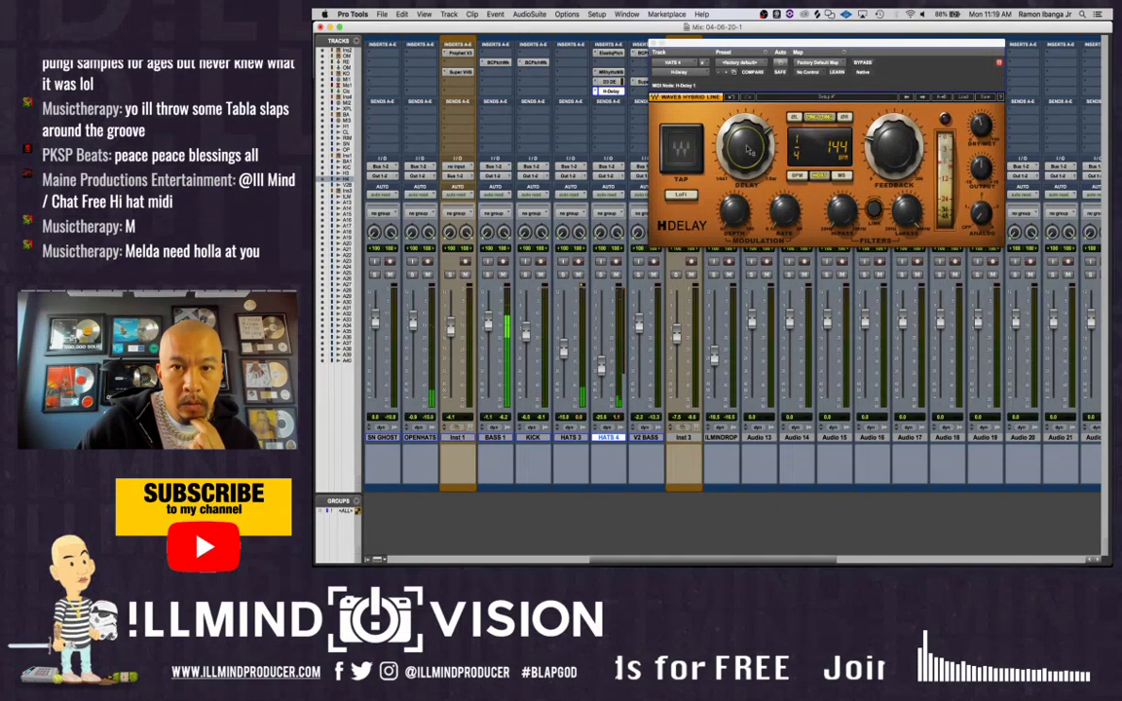
mouse_move(755, 146)
mouse_down()
mouse_move(755, 161)
mouse_move(748, 148)
mouse_up()
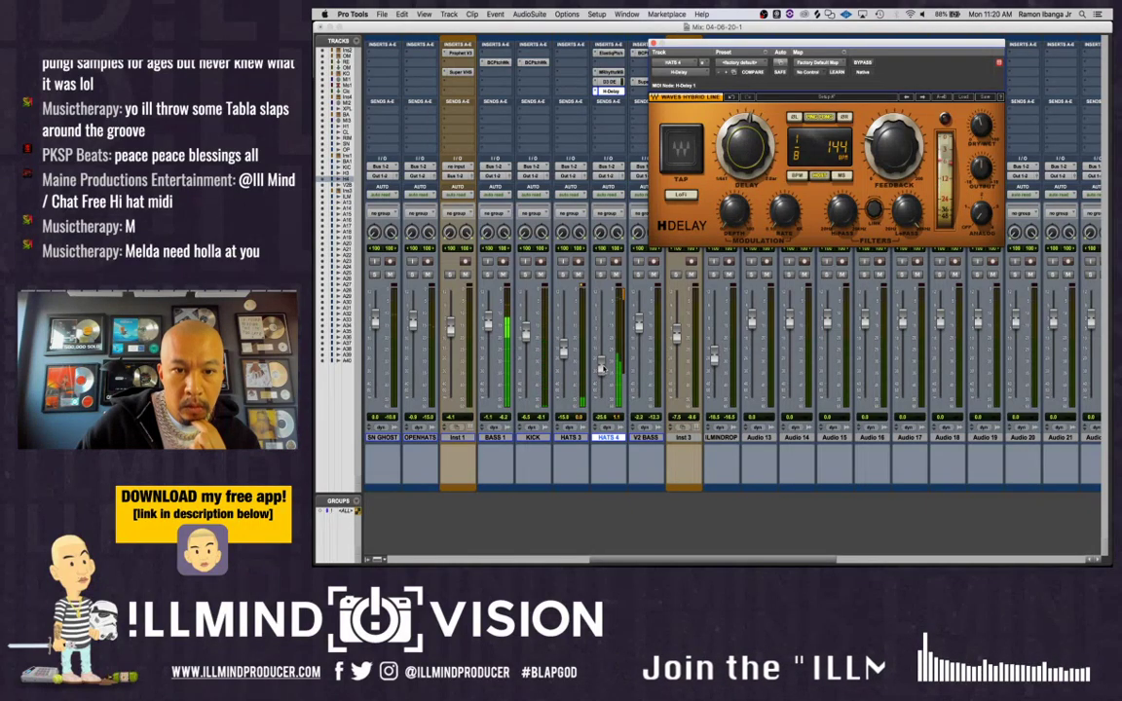
Lower the HATS 4 fader to -30.4 dB, fine-tune the H-Delay feedback and close the plug-in window
click(603, 369)
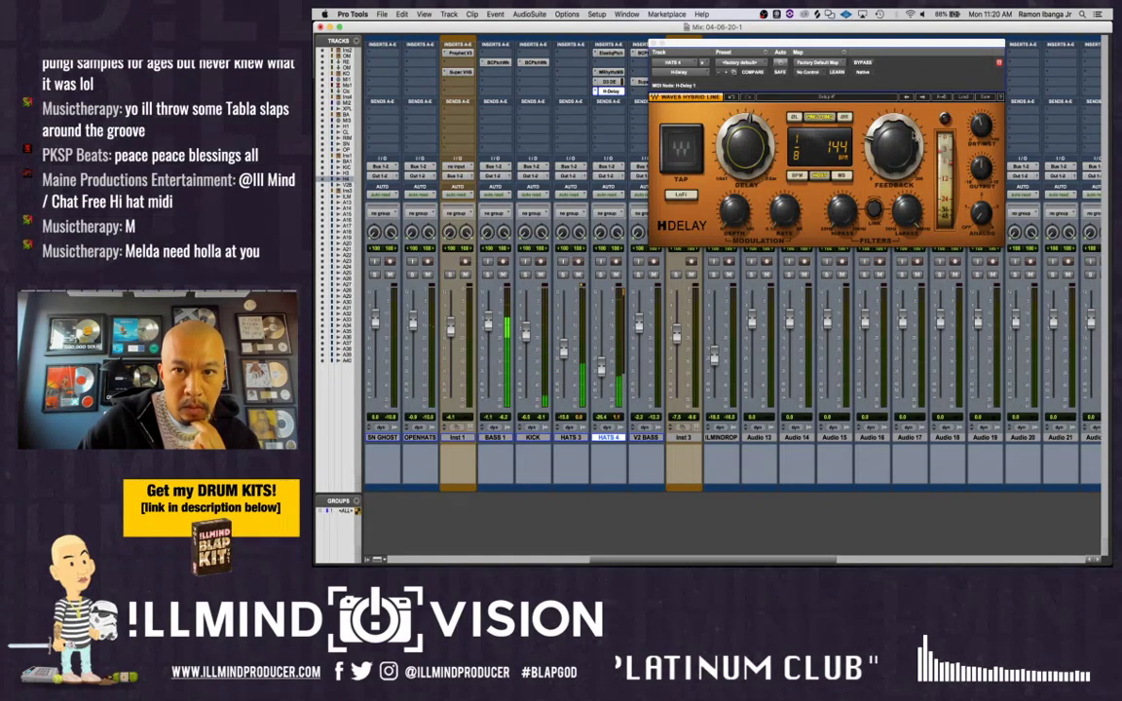
drag(904, 136, 904, 133)
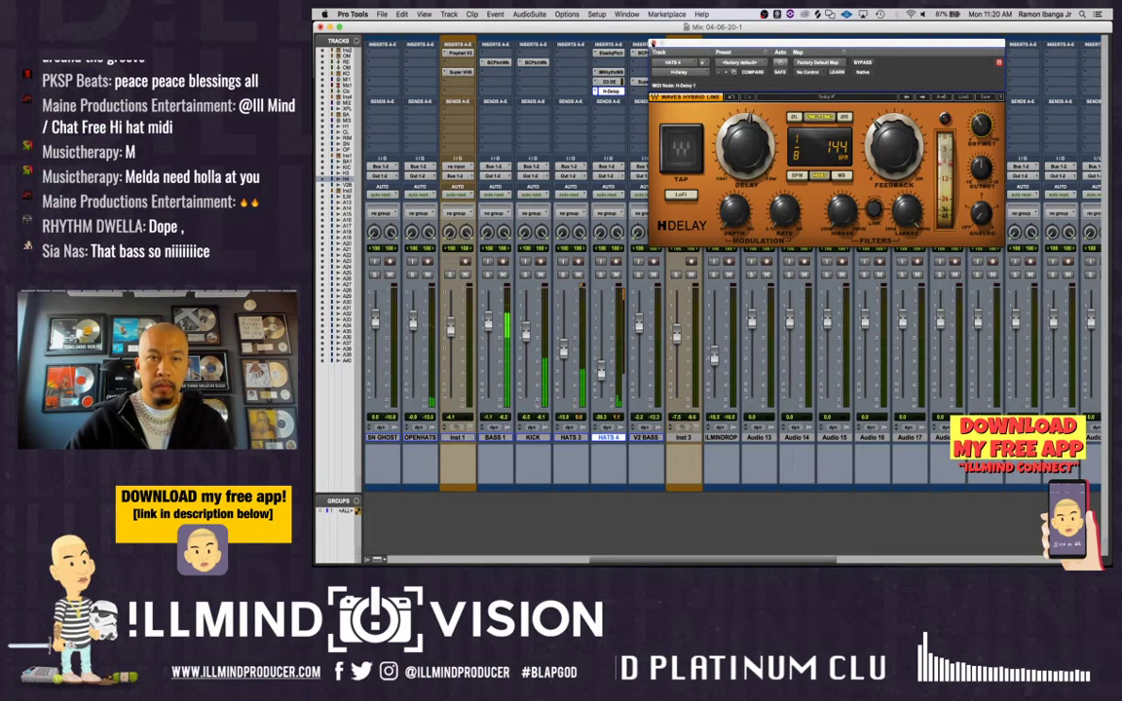
click(654, 44)
Consolidate the first hook's HATS 4 pieces into one clip in the Edit window and trim its end to bar 53
key(super+equal)
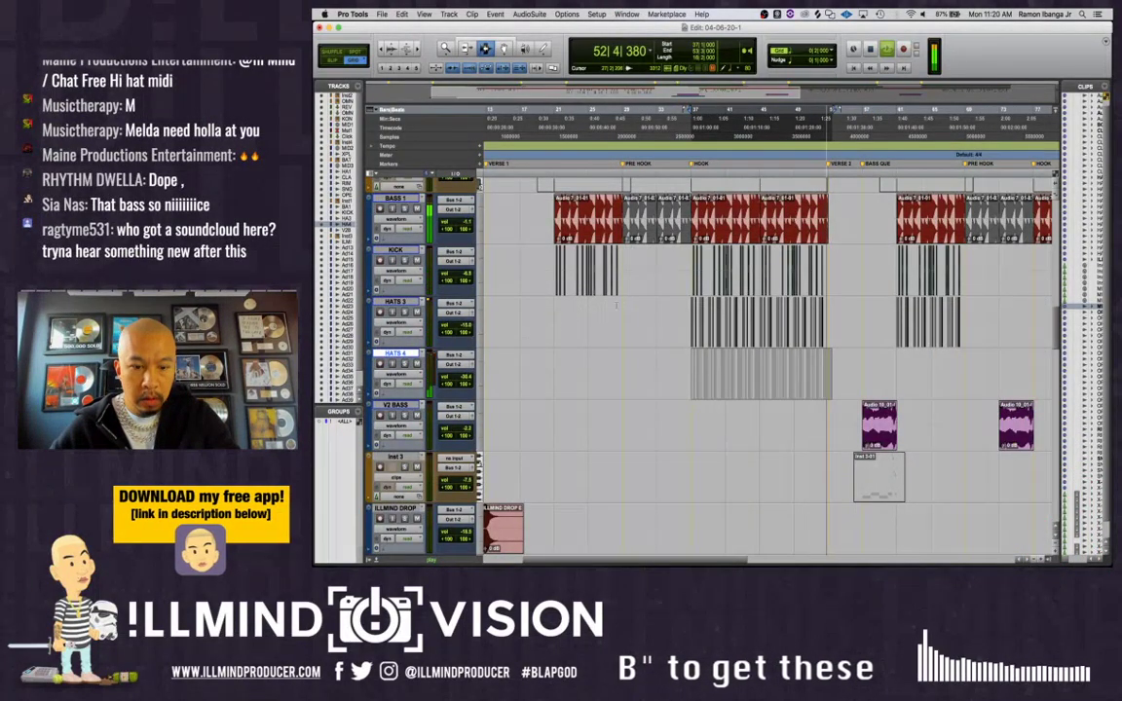
key(alt+shift+3)
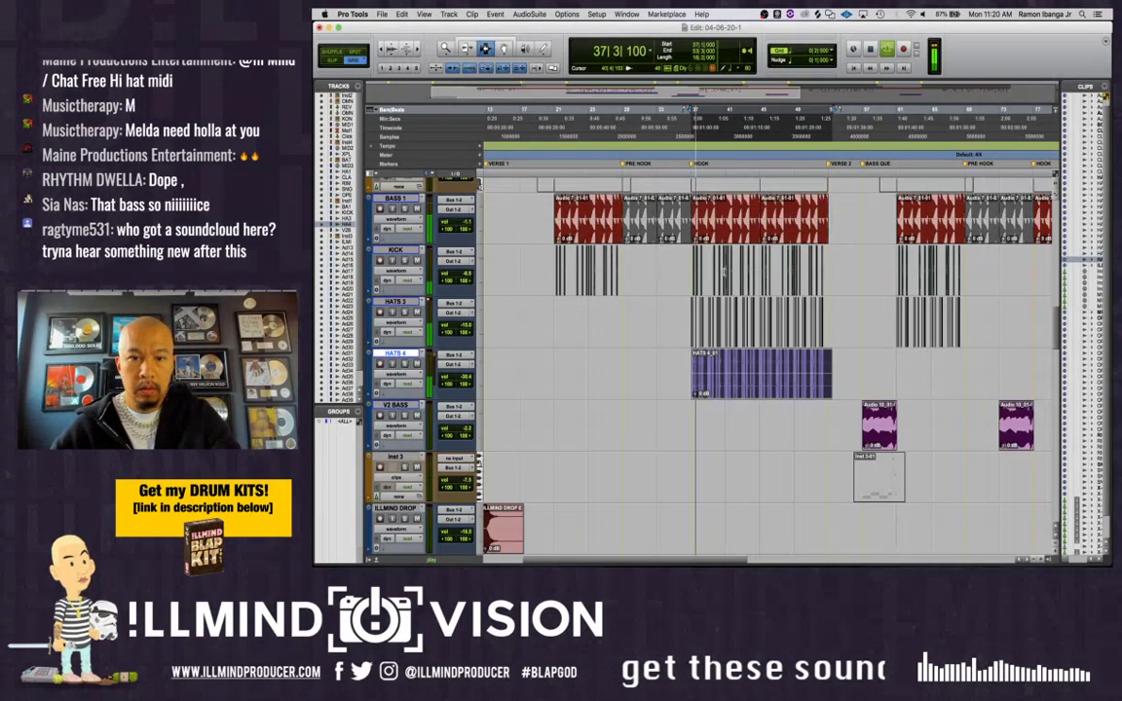
scroll(826, 351, right, 2)
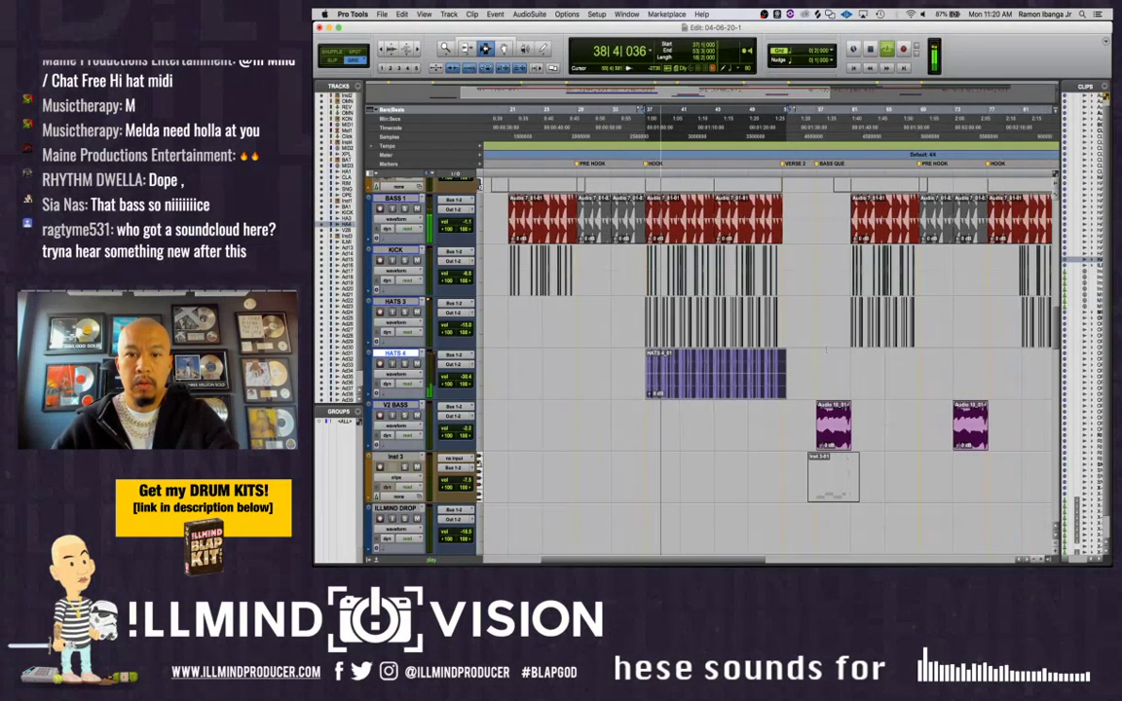
drag(812, 368, 781, 370)
Copy the first hook's HATS 4 clip and paste it at the start of the second and third hooks
double_click(743, 367)
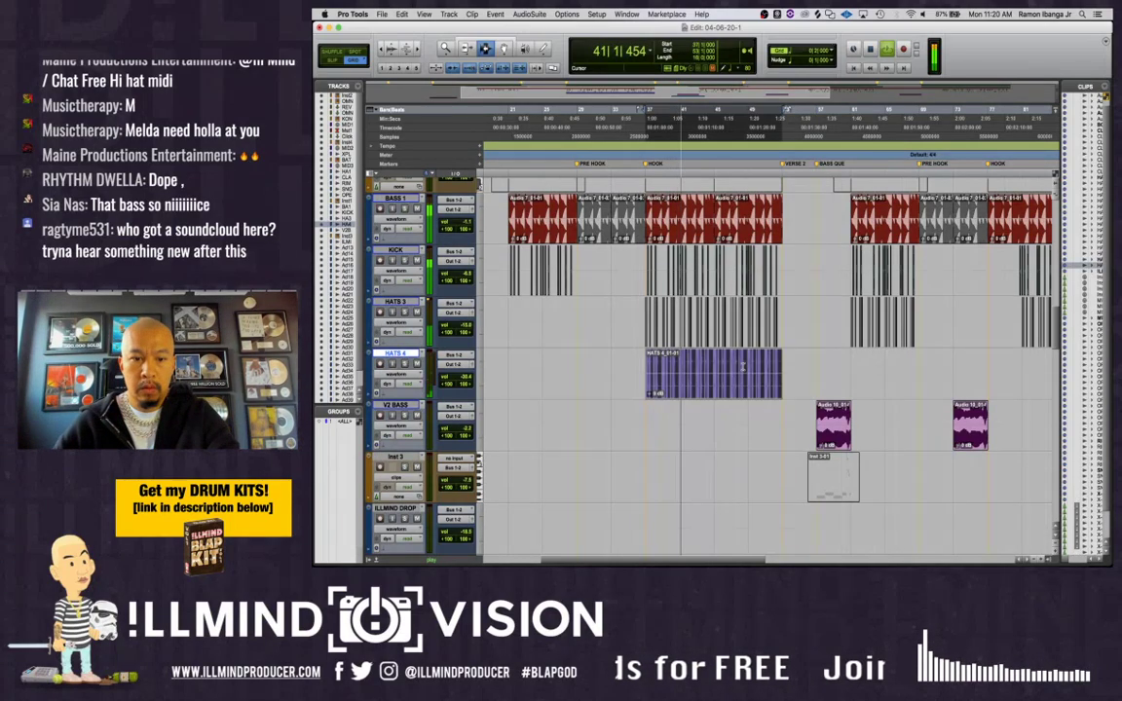
scroll(830, 353, right, 5)
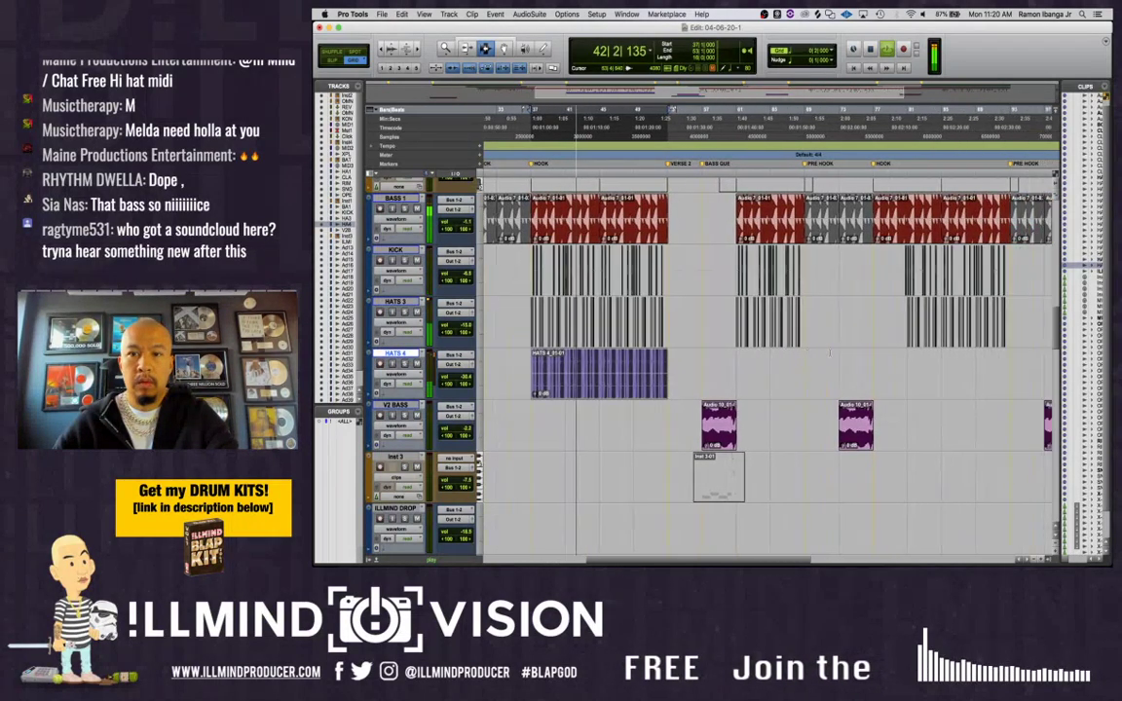
scroll(830, 352, right, 8)
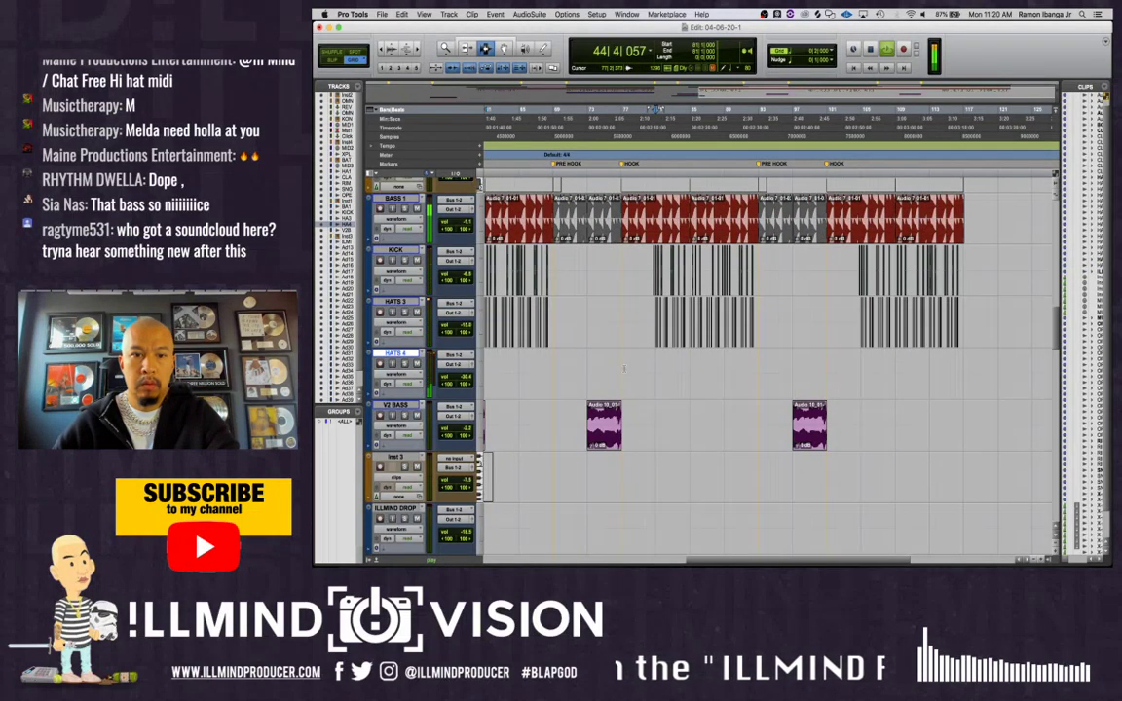
key(super+v)
click(827, 361)
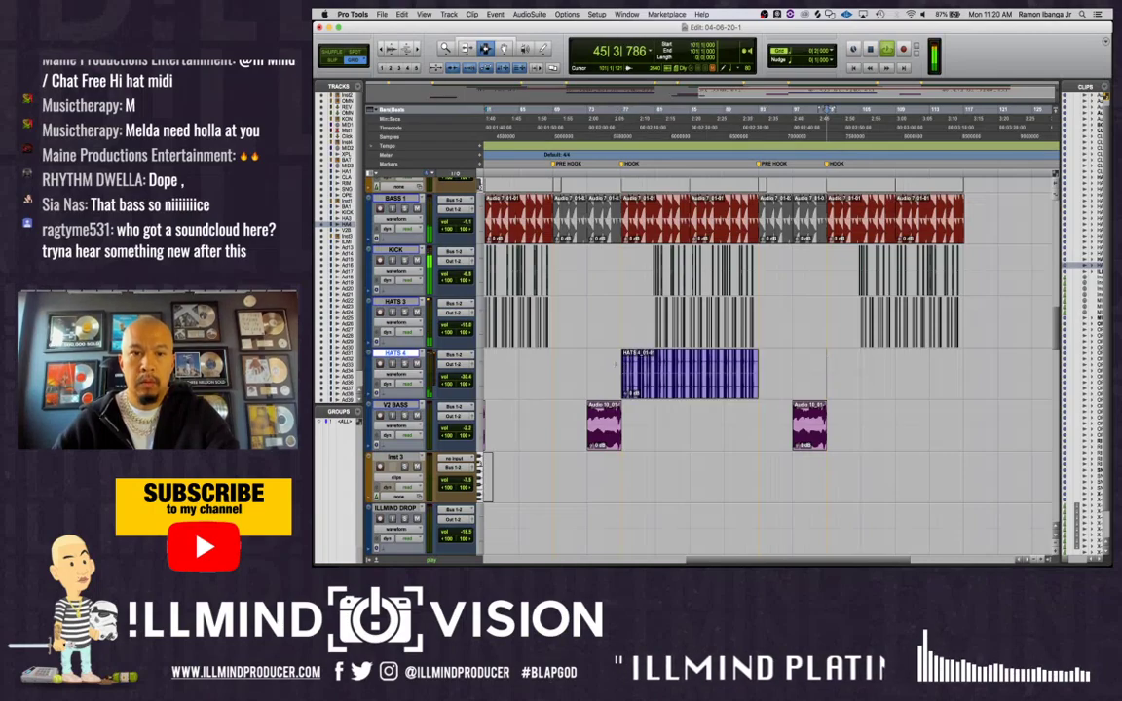
key(super+v)
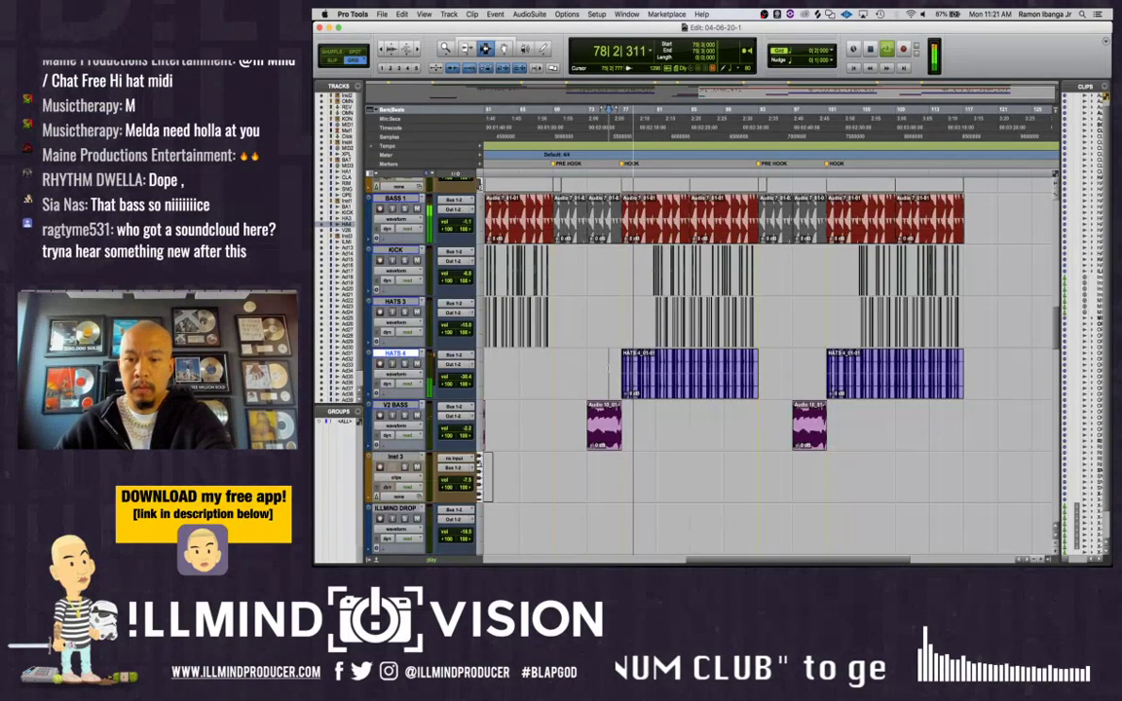
Select the whole sample clip sequence on the XPLOSIVEABAZ track and play the full arrangement from bar 5
key(super+bracketleft)
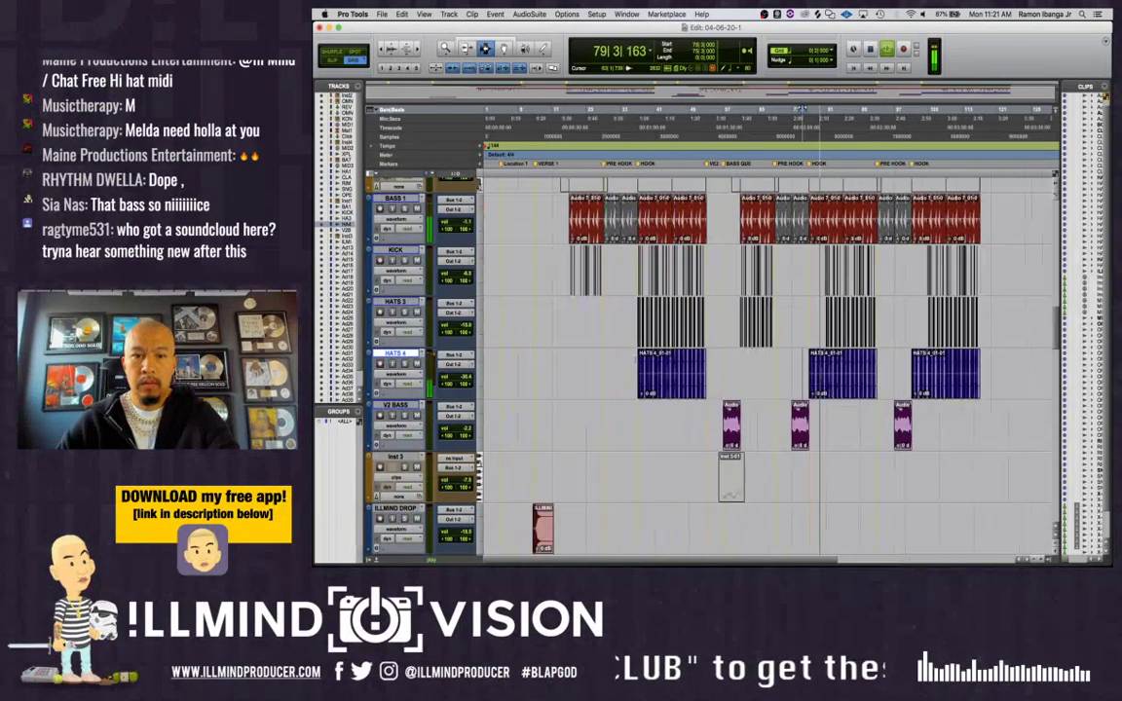
scroll(682, 370, up, 10)
scroll(667, 361, up, 5)
key(space)
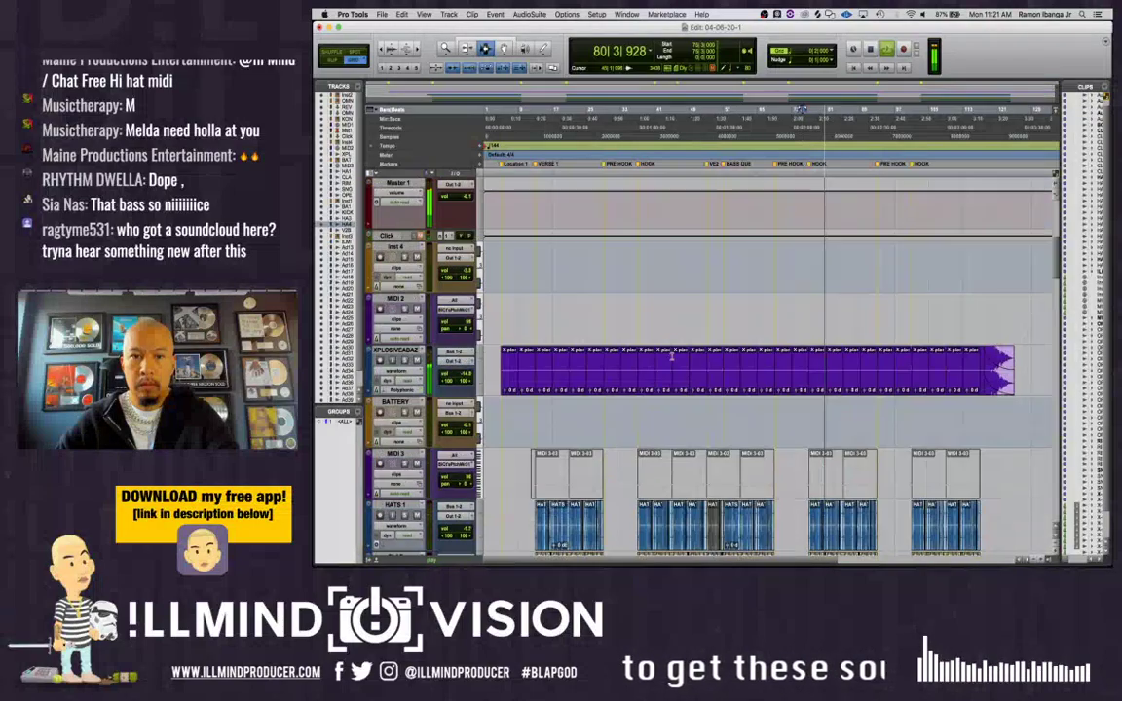
triple_click(664, 364)
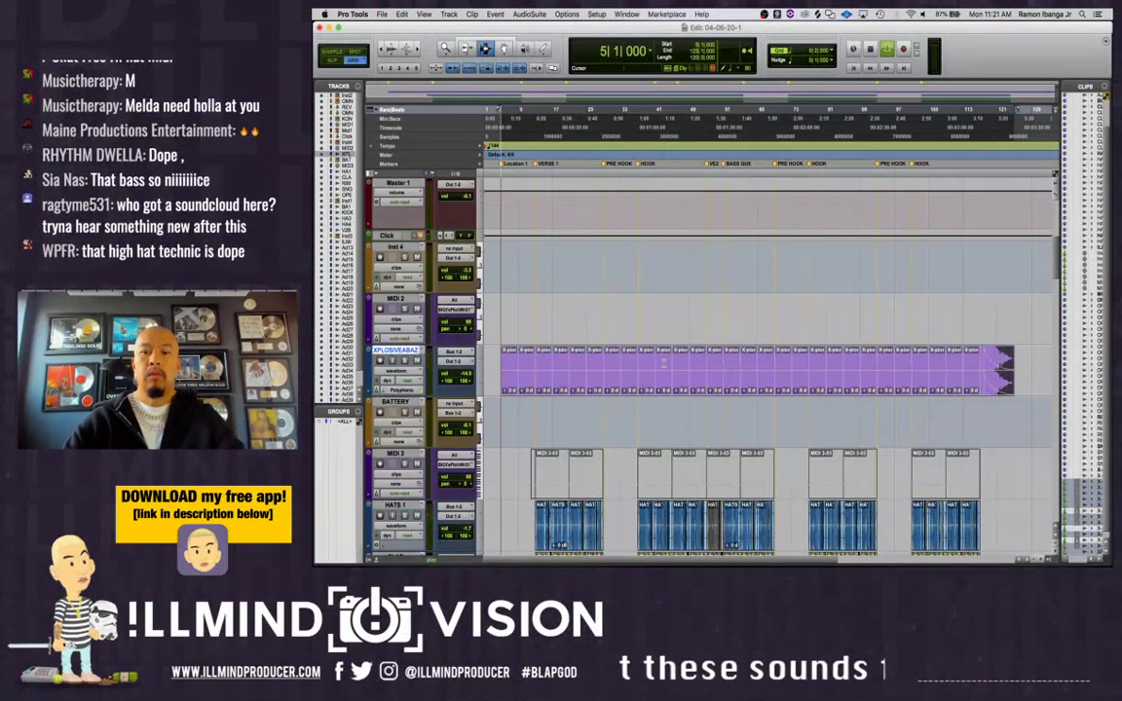
key(space)
Examine the mixer levels and the drum and bass tracks while the arrangement plays
key(super+equal)
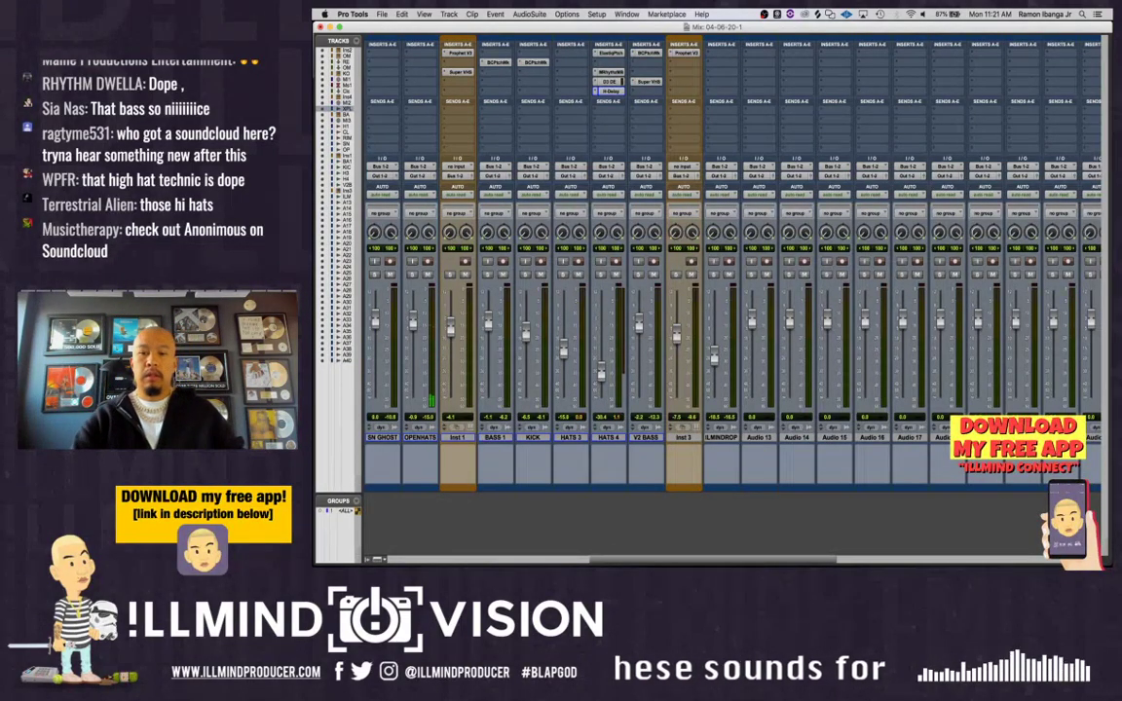
key(super+equal)
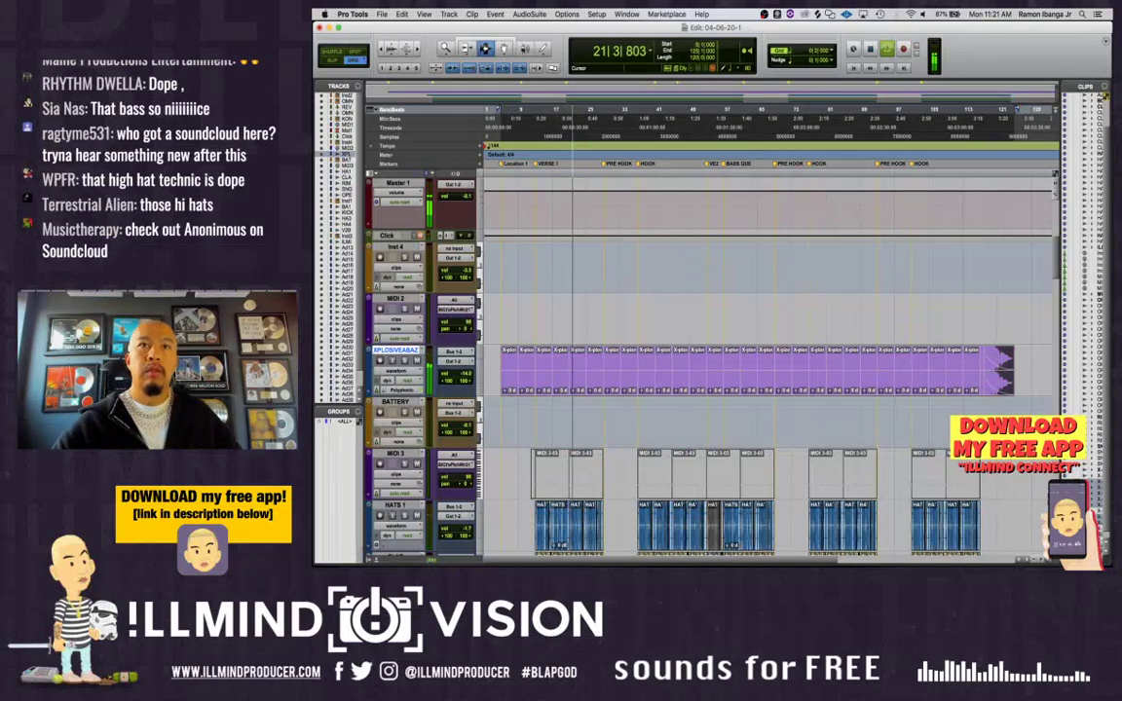
scroll(769, 370, down, 5)
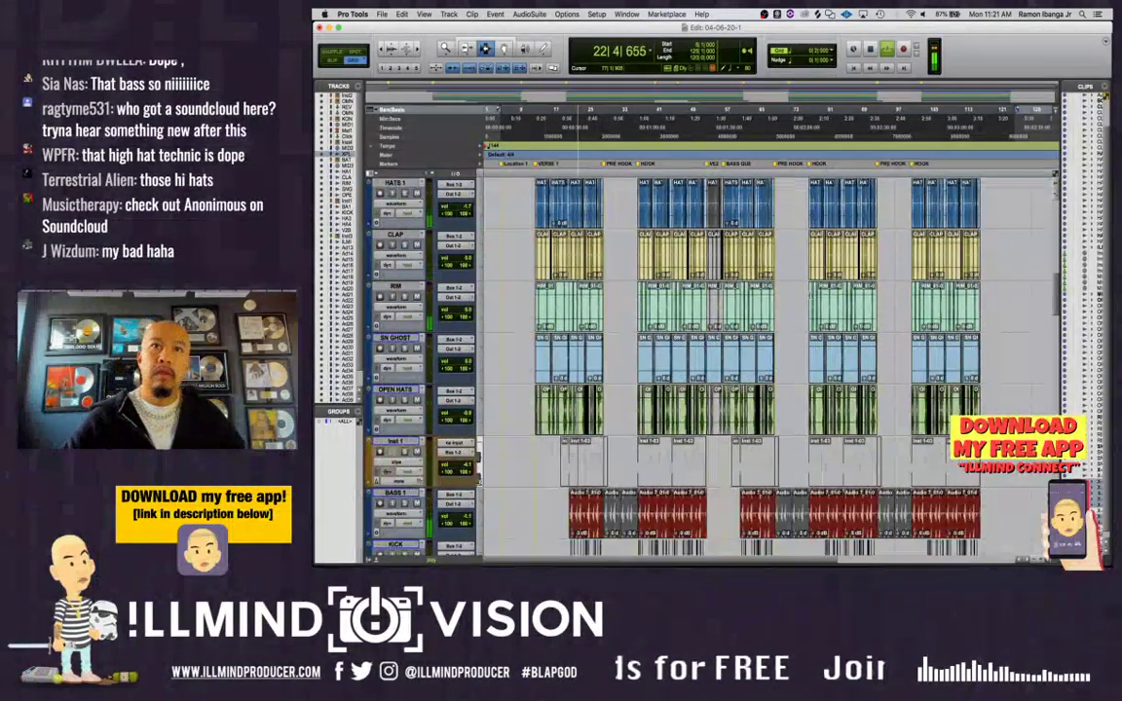
key(super+equal)
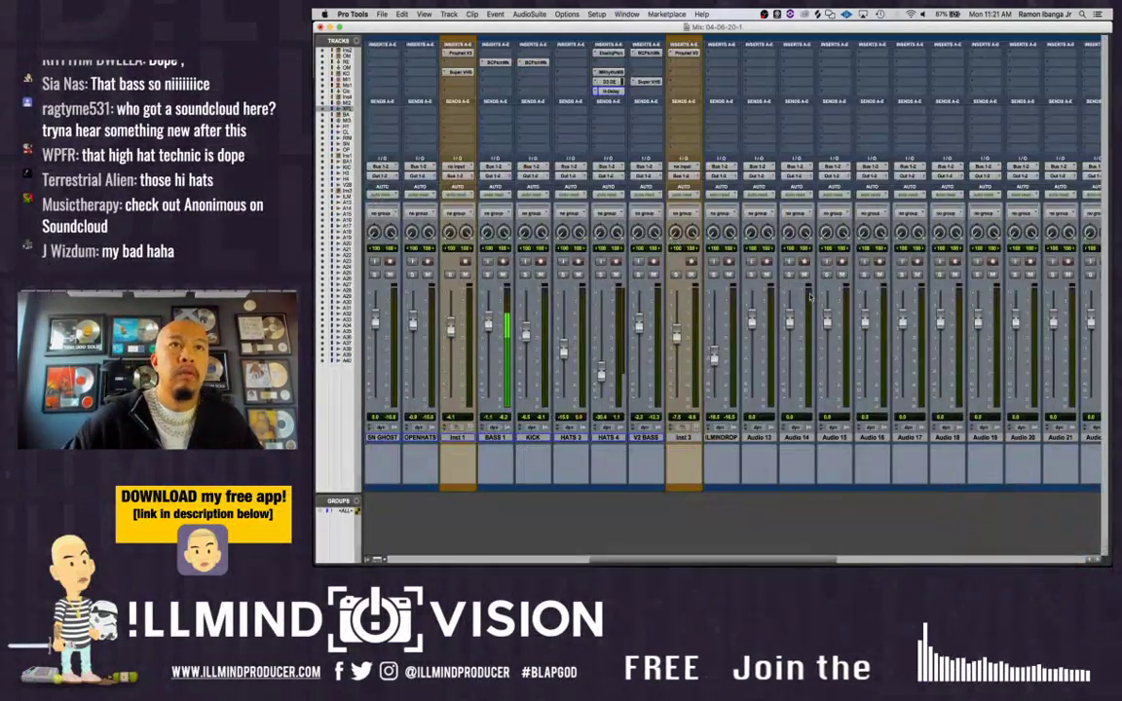